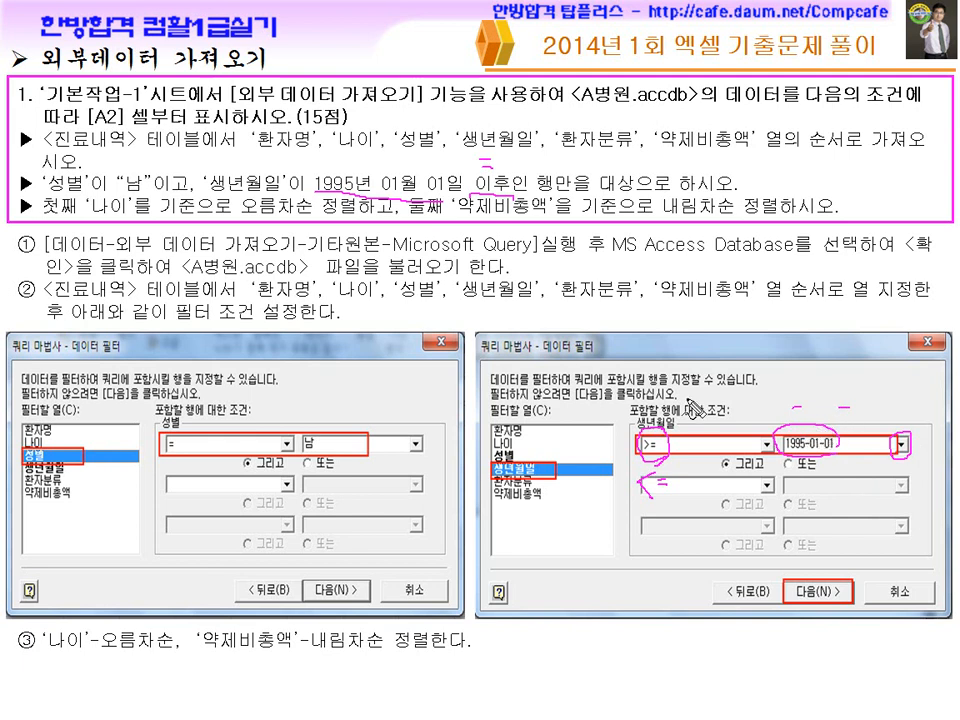
{"action": "left_click_drag", "start_coordinate": [335, 194], "coordinate": [439, 201]}
{"action": "left_click_drag", "start_coordinate": [347, 154], "coordinate": [347, 165]}
{"action": "mouse_move", "coordinate": [353, 160]}
{"action": "left_mouse_down"}
{"action": "mouse_move", "coordinate": [404, 164]}
{"action": "mouse_move", "coordinate": [426, 180]}
{"action": "left_mouse_up"}
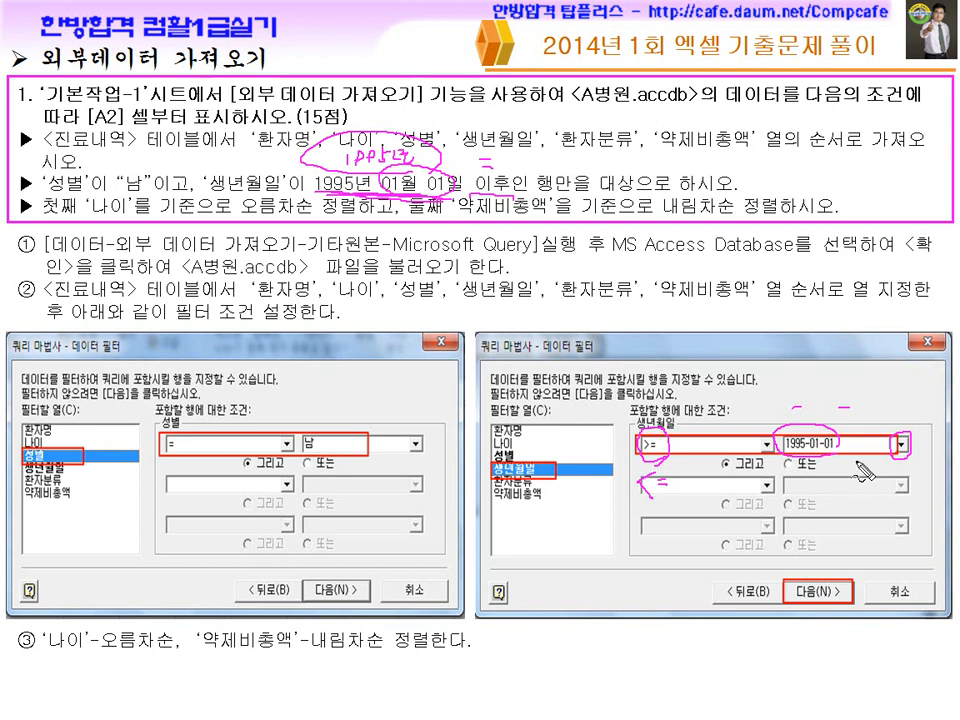
{"action": "left_click_drag", "start_coordinate": [781, 454], "coordinate": [809, 451]}
{"action": "mouse_move", "coordinate": [769, 340]}
{"action": "left_mouse_down"}
{"action": "mouse_move", "coordinate": [797, 350]}
{"action": "mouse_move", "coordinate": [871, 346]}
{"action": "left_mouse_up"}
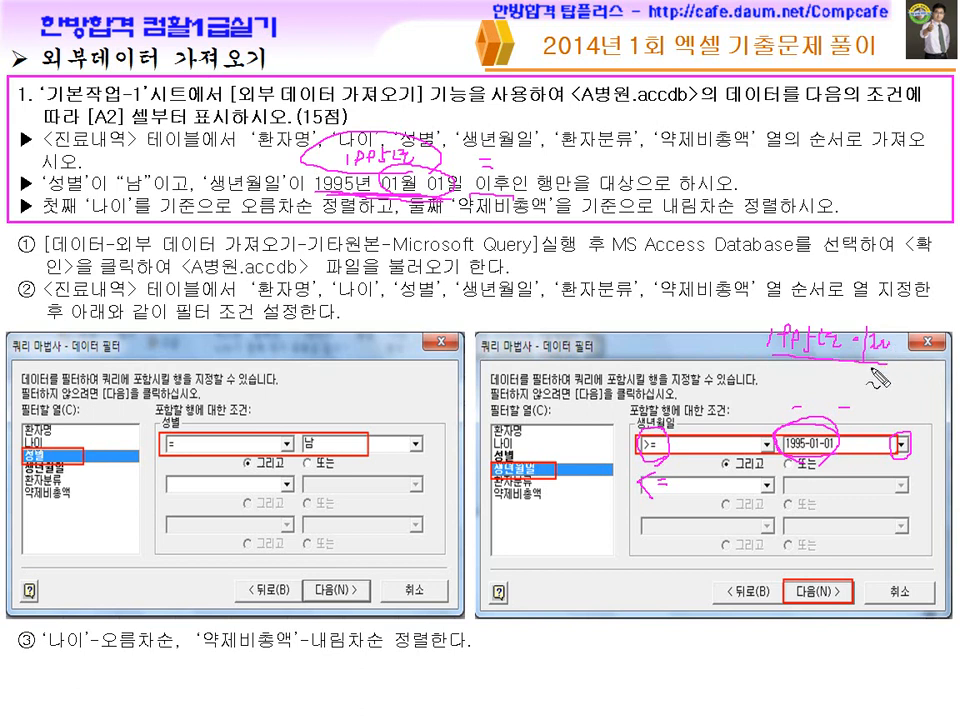
{"action": "left_click_drag", "start_coordinate": [733, 405], "coordinate": [745, 413]}
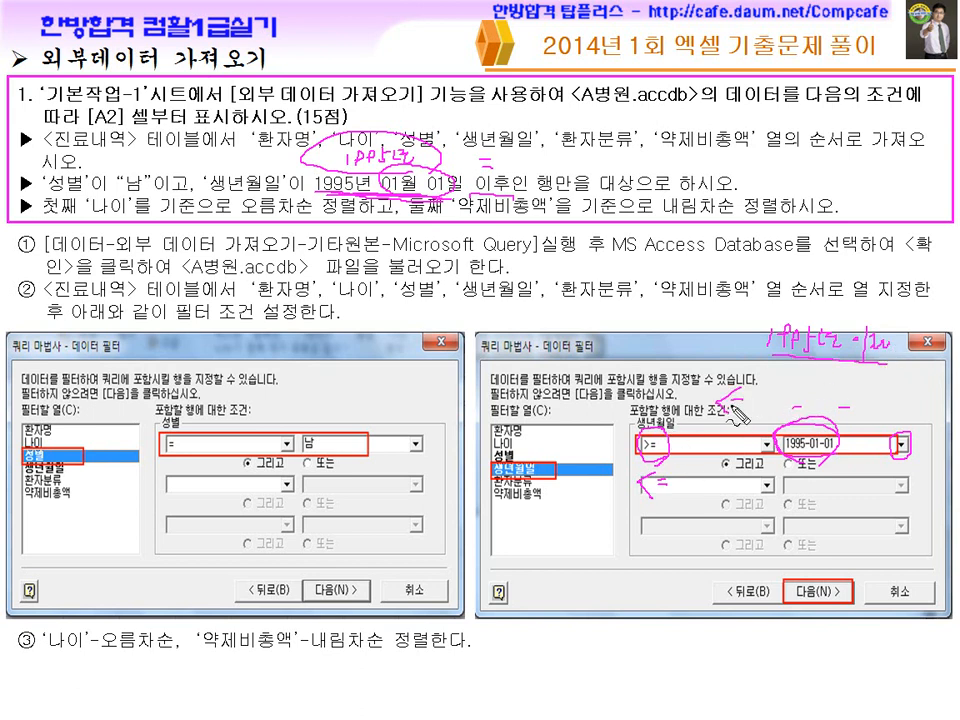
{"action": "mouse_move", "coordinate": [828, 369]}
{"action": "left_mouse_down"}
{"action": "mouse_move", "coordinate": [765, 350]}
{"action": "mouse_move", "coordinate": [845, 320]}
{"action": "mouse_move", "coordinate": [816, 380]}
{"action": "left_mouse_up"}
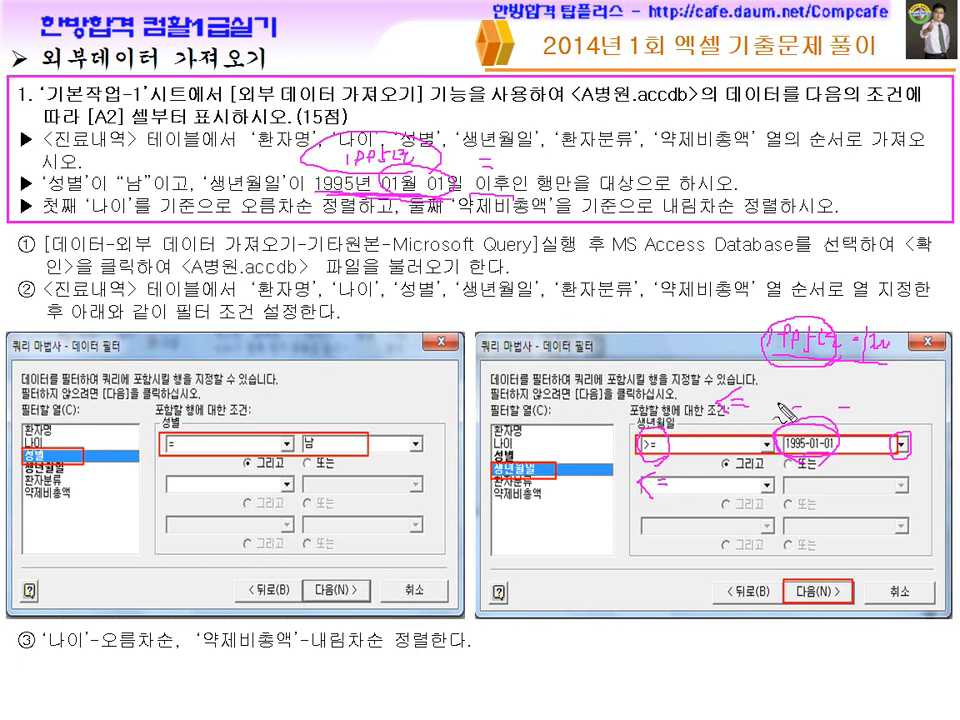
{"action": "key", "text": "Escape"}
{"action": "key", "text": "ctrl+p"}
{"action": "mouse_move", "coordinate": [778, 394]}
{"action": "left_mouse_down"}
{"action": "mouse_move", "coordinate": [776, 411]}
{"action": "mouse_move", "coordinate": [780, 404]}
{"action": "left_mouse_up"}
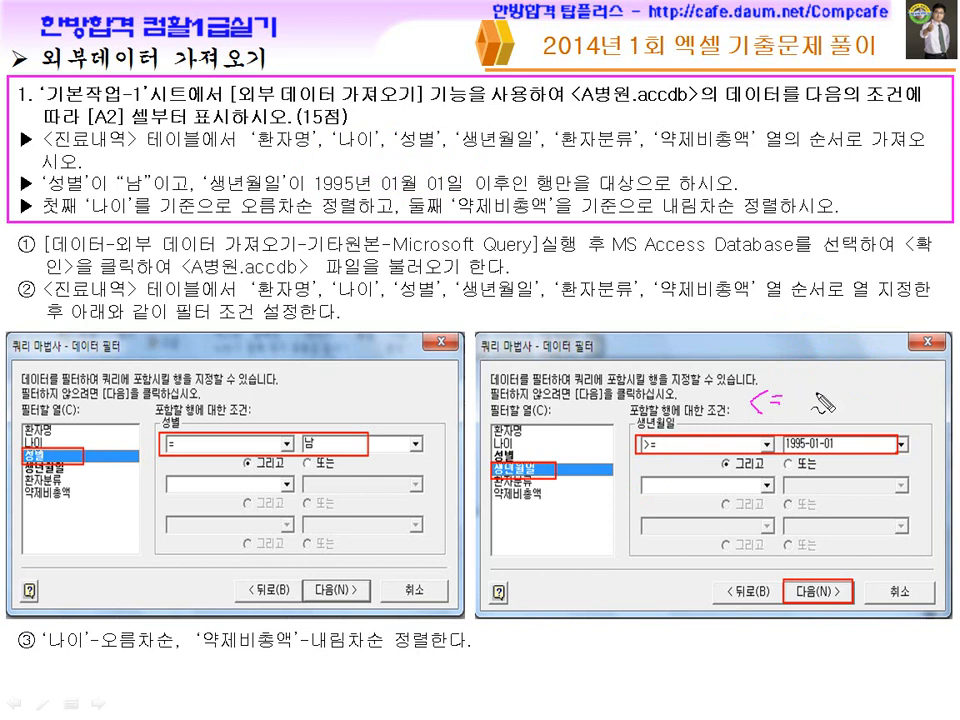
{"action": "mouse_move", "coordinate": [862, 396]}
{"action": "left_mouse_down"}
{"action": "mouse_move", "coordinate": [858, 413]}
{"action": "mouse_move", "coordinate": [877, 405]}
{"action": "left_mouse_up"}
{"action": "mouse_move", "coordinate": [881, 397]}
{"action": "left_mouse_down"}
{"action": "mouse_move", "coordinate": [880, 413]}
{"action": "mouse_move", "coordinate": [928, 412]}
{"action": "left_mouse_up"}
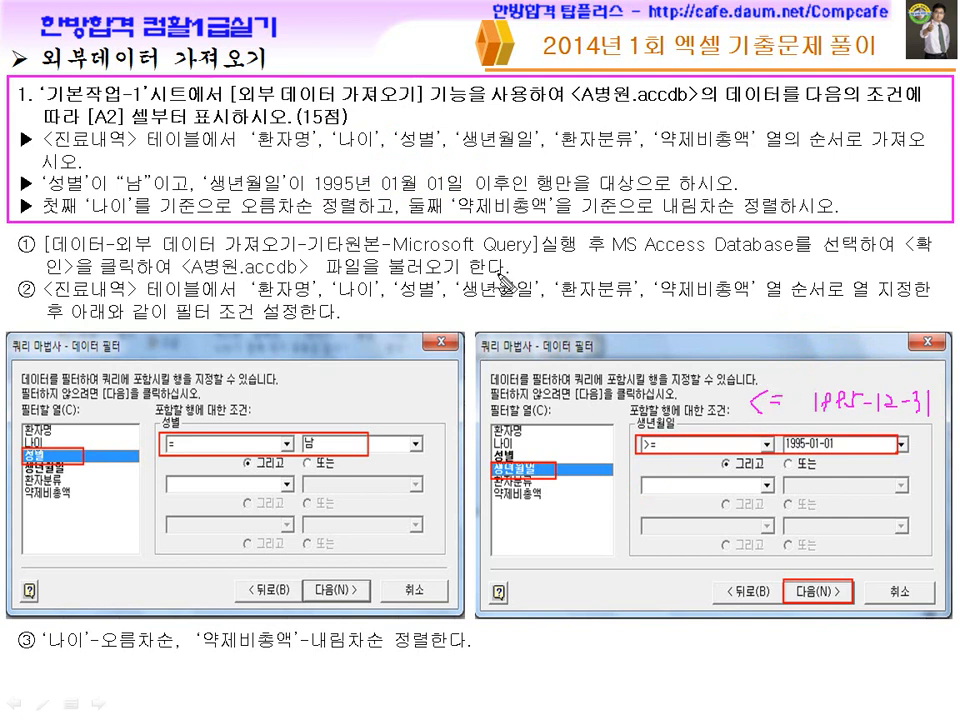
{"action": "left_click_drag", "start_coordinate": [314, 190], "coordinate": [372, 190]}
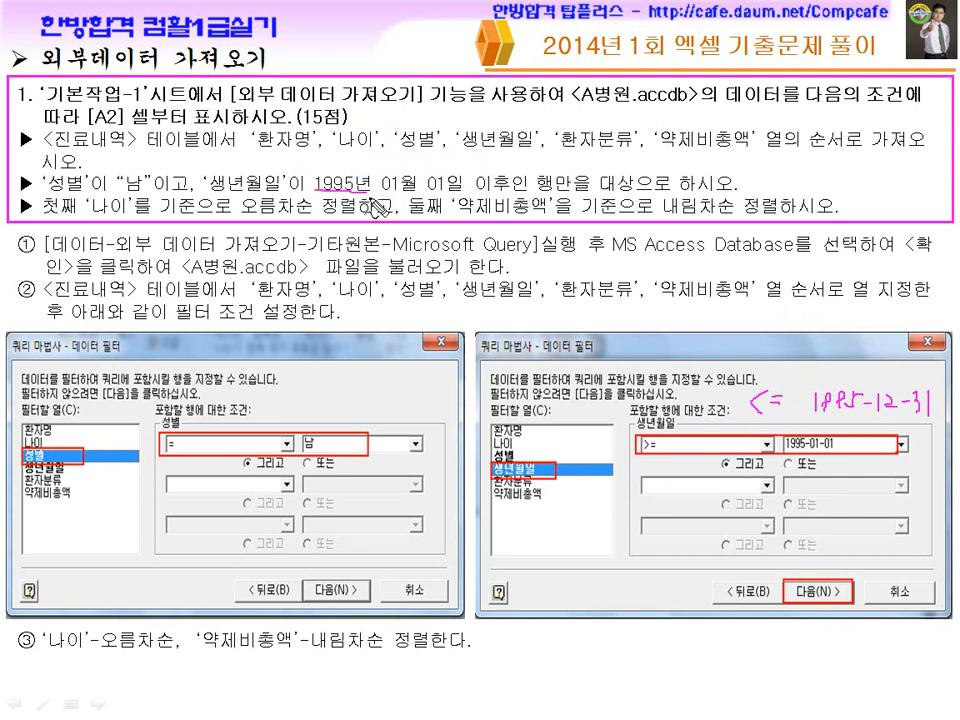
{"action": "left_click_drag", "start_coordinate": [505, 170], "coordinate": [500, 168]}
{"action": "mouse_move", "coordinate": [390, 160]}
{"action": "left_mouse_down"}
{"action": "mouse_move", "coordinate": [403, 176]}
{"action": "mouse_move", "coordinate": [396, 193]}
{"action": "left_mouse_up"}
{"action": "mouse_move", "coordinate": [765, 440]}
{"action": "left_mouse_down"}
{"action": "mouse_move", "coordinate": [790, 432]}
{"action": "mouse_move", "coordinate": [845, 455]}
{"action": "mouse_move", "coordinate": [806, 453]}
{"action": "left_mouse_up"}
{"action": "left_click_drag", "start_coordinate": [754, 419], "coordinate": [932, 426]}
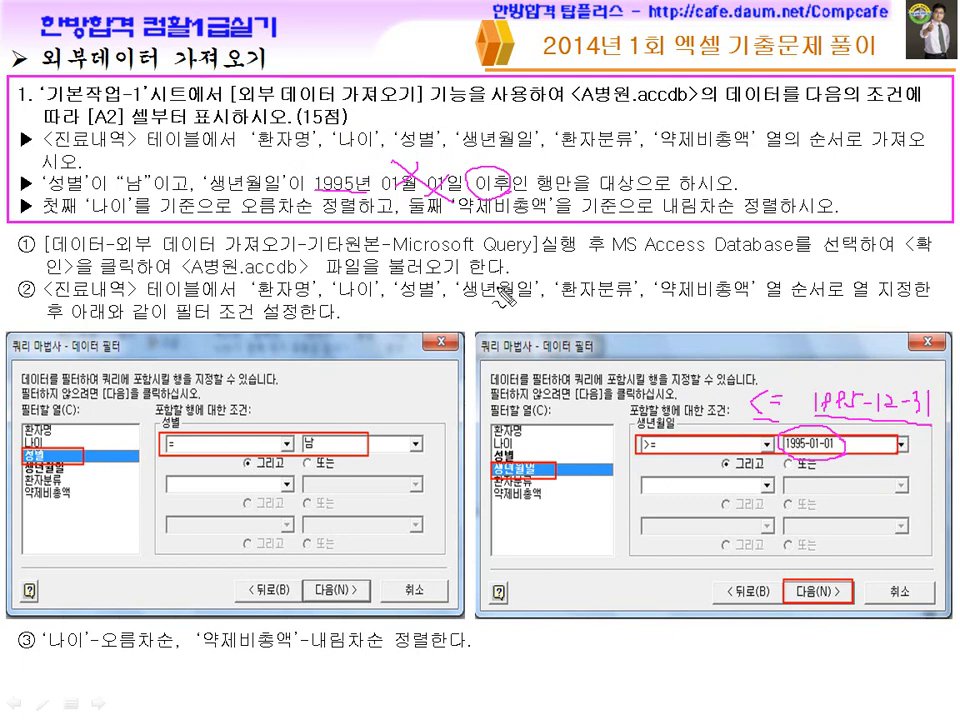
{"action": "key", "text": "e"}
Switch from the slide show to the Excel workbook, with the Hangul exam document showing question 1 above it
{"action": "key", "text": "super"}
{"action": "left_click", "coordinate": [543, 703]}
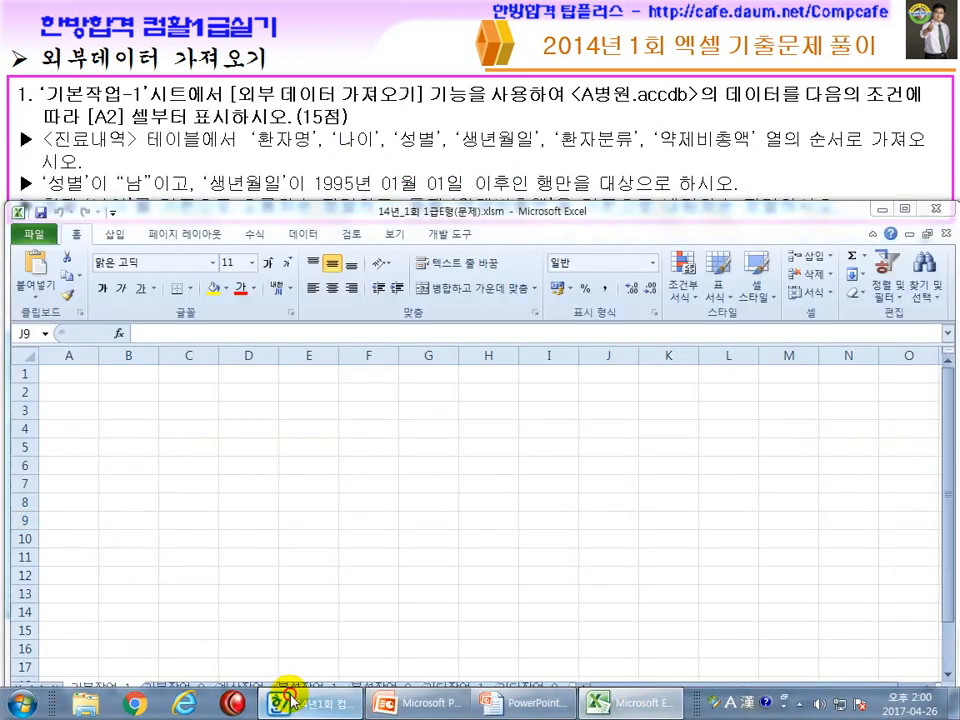
{"action": "left_click", "coordinate": [281, 705]}
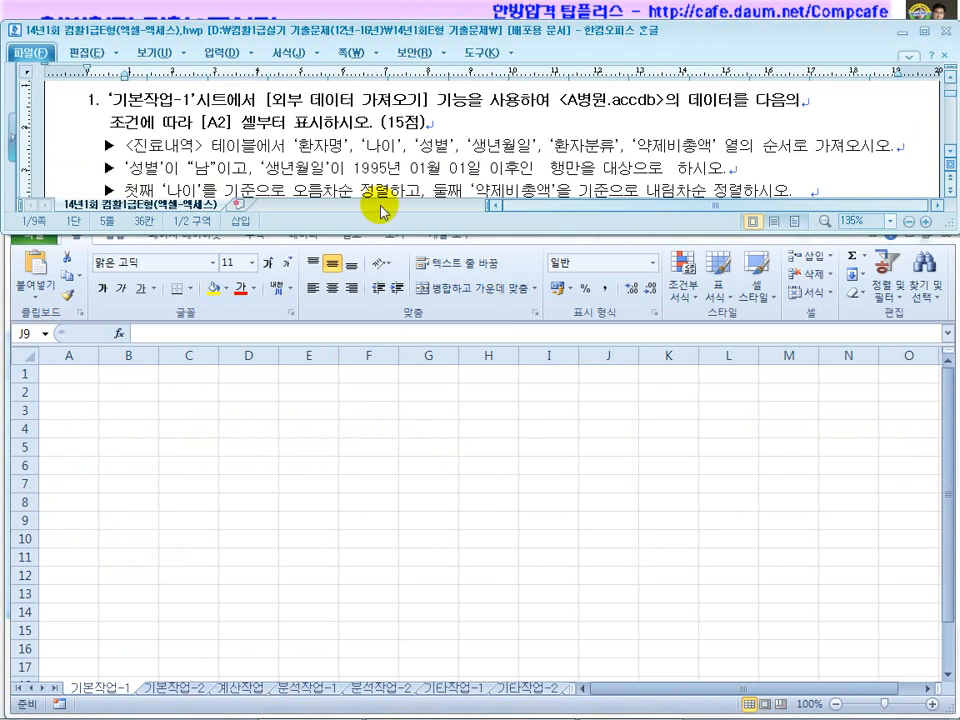
{"action": "left_click", "coordinate": [372, 166]}
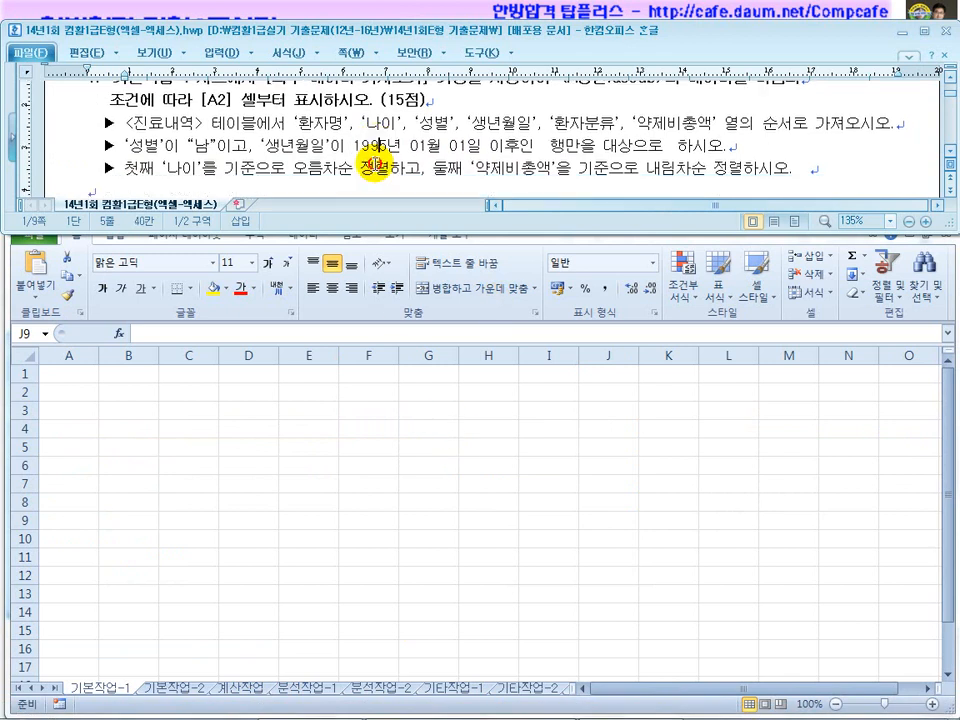
{"action": "left_click", "coordinate": [947, 80]}
{"action": "left_click", "coordinate": [484, 396]}
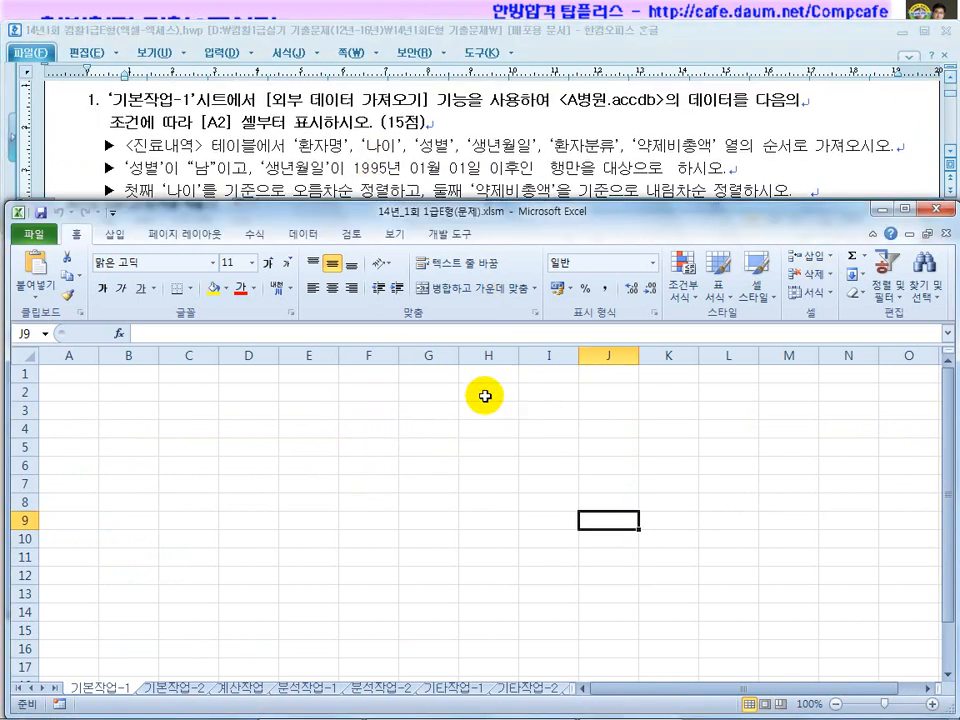
Start an external data import with Microsoft Query, using MS Access Database as the data source
{"action": "left_click", "coordinate": [303, 233]}
{"action": "left_click", "coordinate": [133, 292]}
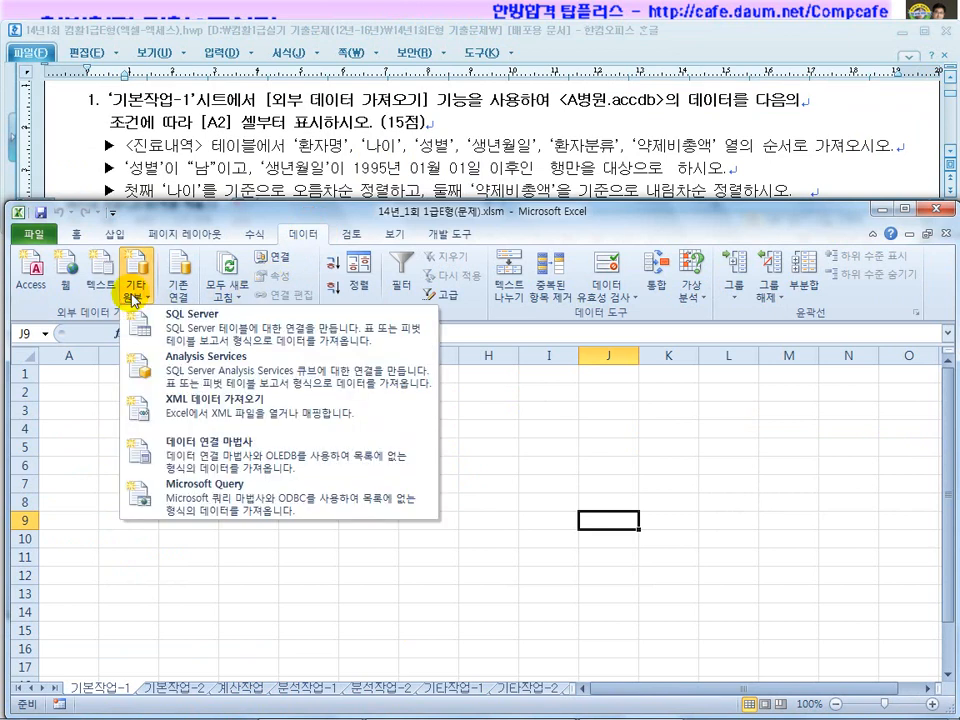
{"action": "left_click", "coordinate": [188, 500]}
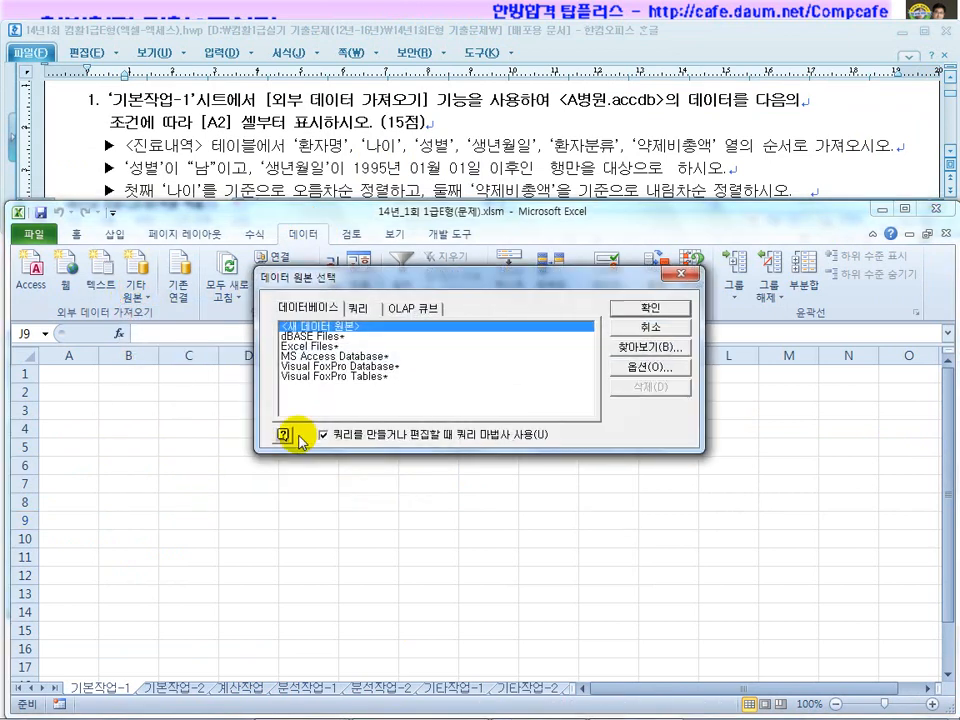
{"action": "double_click", "coordinate": [300, 356]}
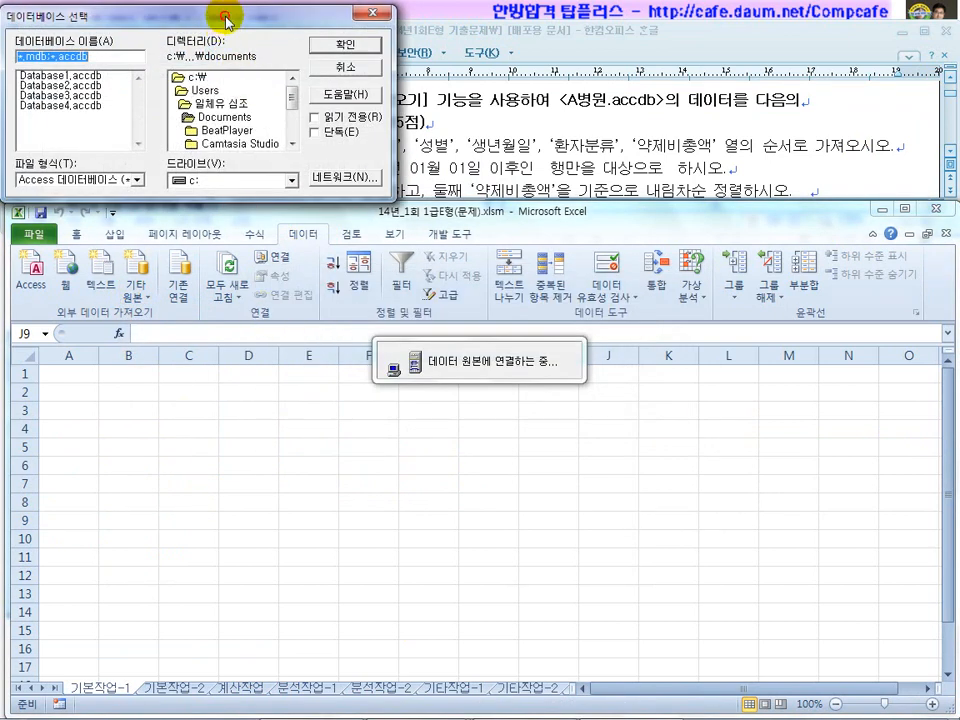
Choose the database A병원.accdb from the OA folder on drive C as the query source
{"action": "left_click_drag", "start_coordinate": [229, 21], "coordinate": [316, 376]}
{"action": "double_click", "coordinate": [286, 434]}
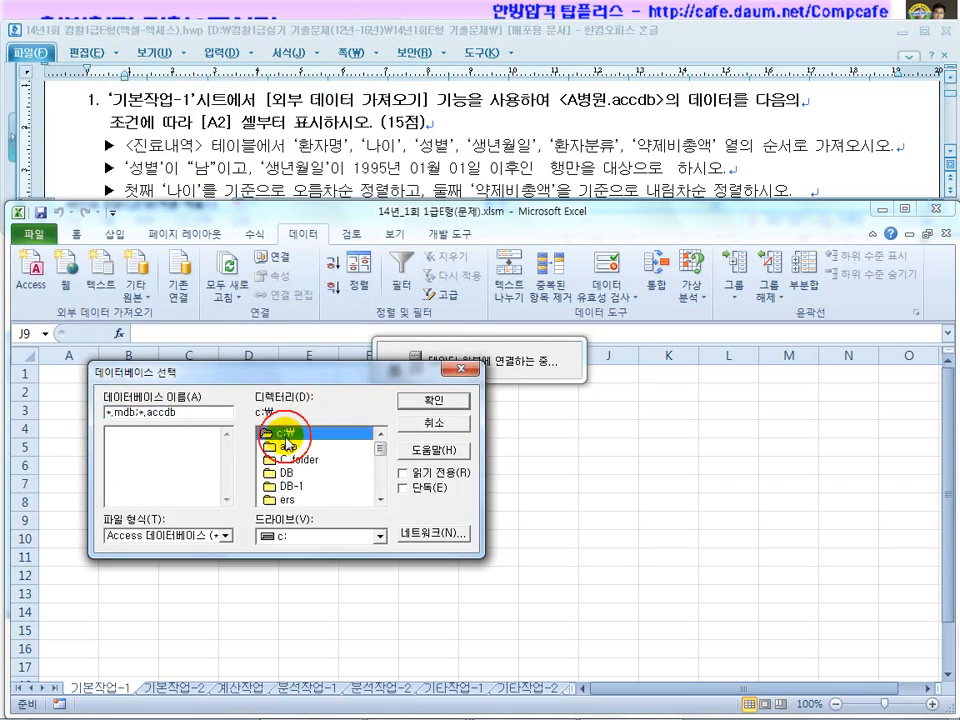
{"action": "left_click", "coordinate": [380, 498]}
{"action": "left_click", "coordinate": [380, 498]}
{"action": "left_click", "coordinate": [380, 498]}
{"action": "left_click", "coordinate": [380, 498]}
{"action": "left_click", "coordinate": [380, 498]}
{"action": "left_click", "coordinate": [380, 498]}
{"action": "left_click", "coordinate": [380, 498]}
{"action": "double_click", "coordinate": [285, 441]}
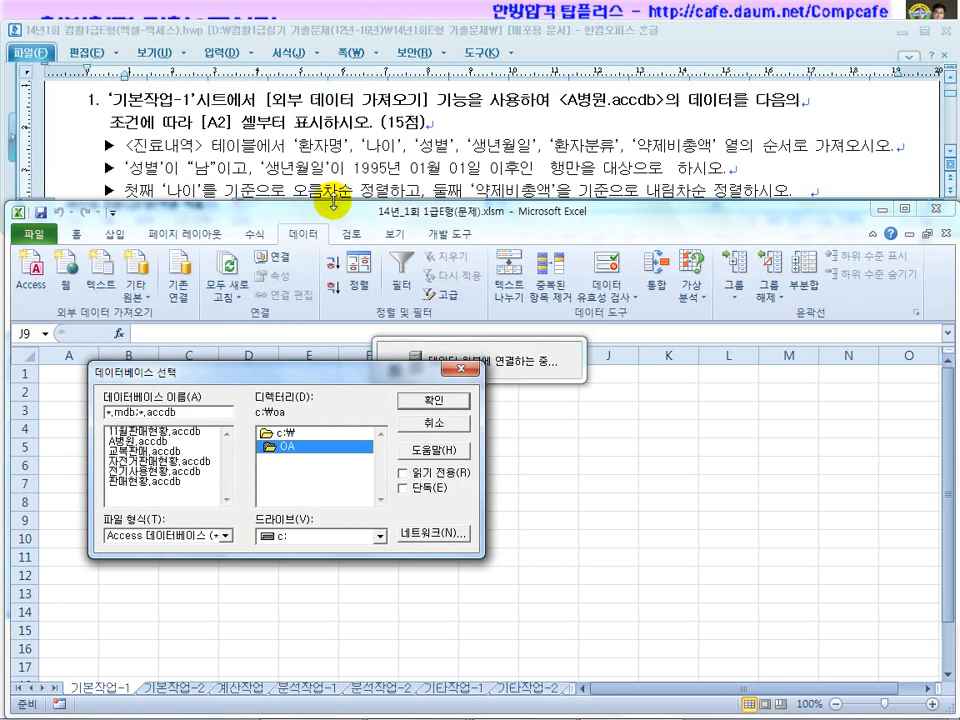
{"action": "double_click", "coordinate": [130, 441]}
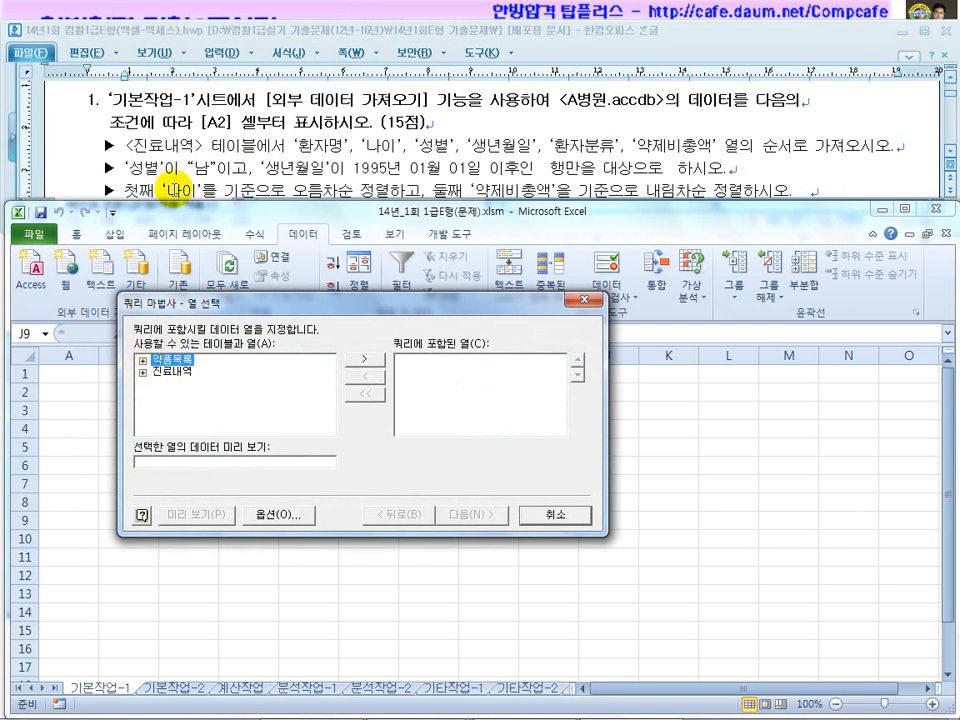
Add 환자명, 나이, 성별, 생년월일, 환자분류 and 약제비총액 from the 진료내역 table in that order and proceed to filtering
{"action": "left_click", "coordinate": [143, 374]}
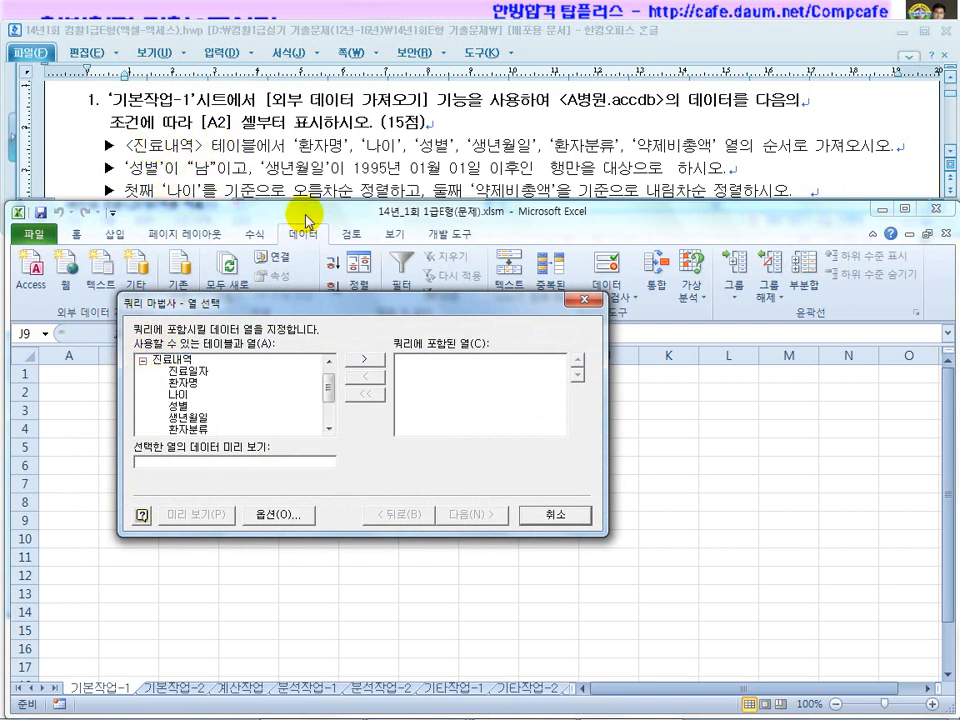
{"action": "left_click", "coordinate": [184, 384]}
{"action": "double_click", "coordinate": [184, 384]}
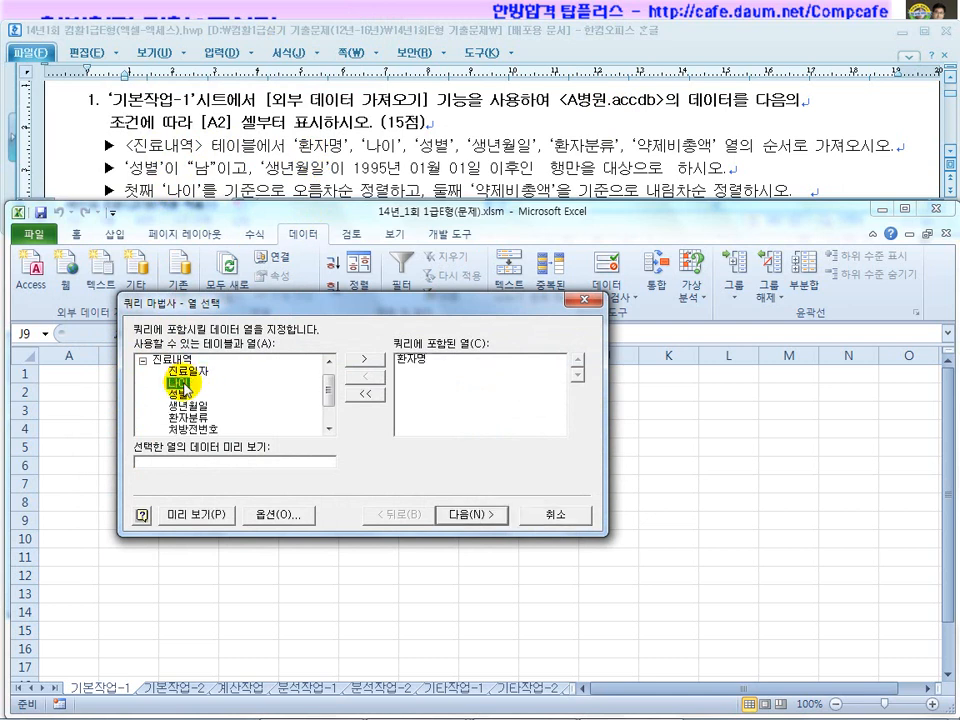
{"action": "double_click", "coordinate": [184, 384]}
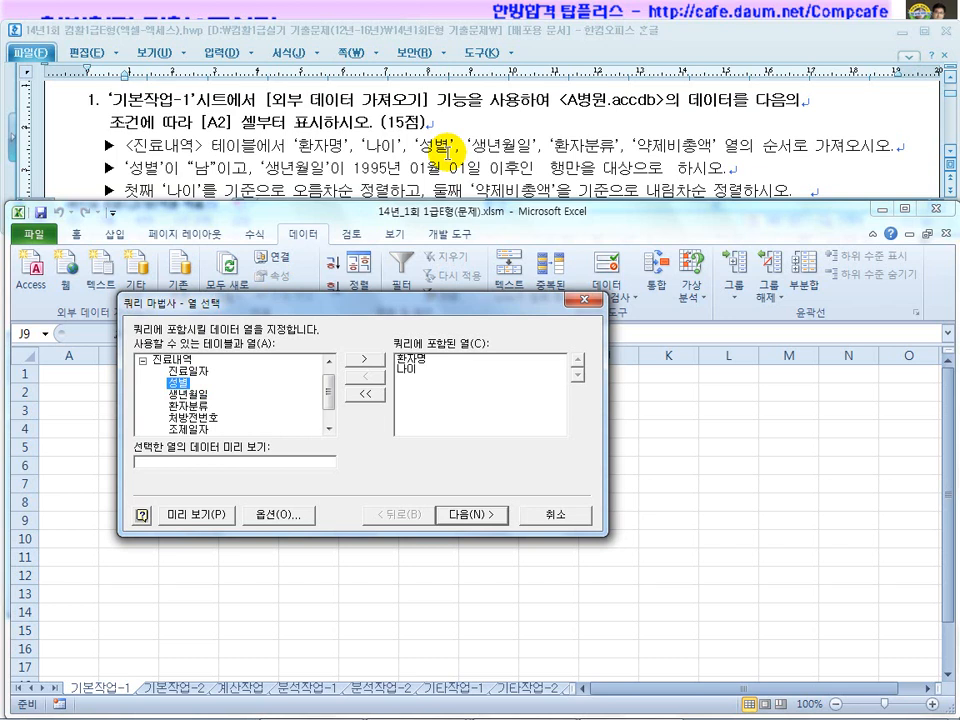
{"action": "double_click", "coordinate": [180, 384]}
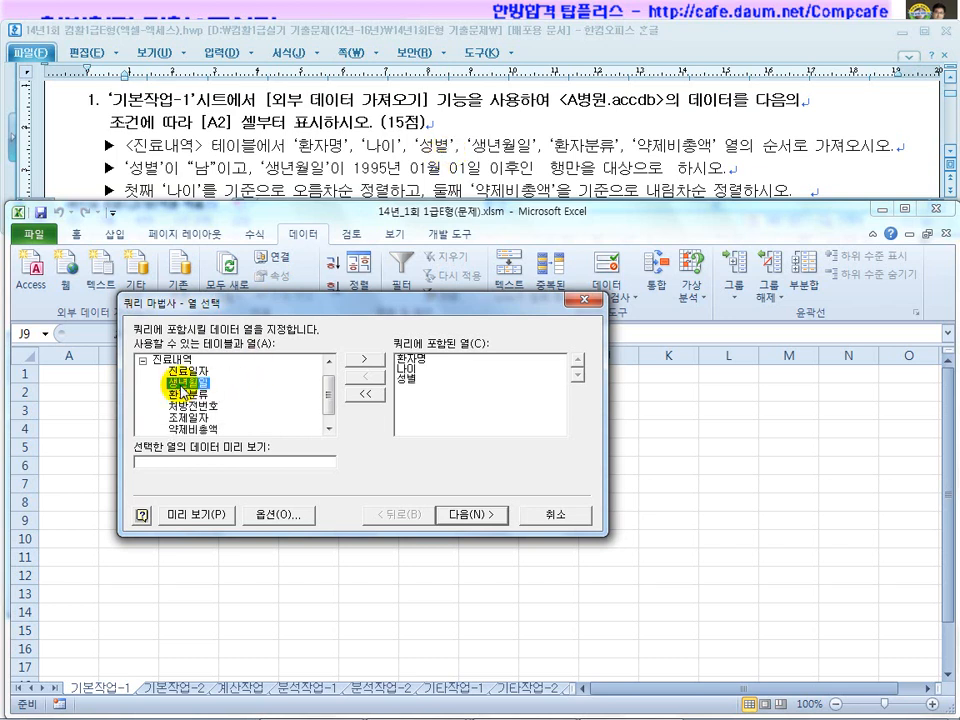
{"action": "double_click", "coordinate": [184, 384]}
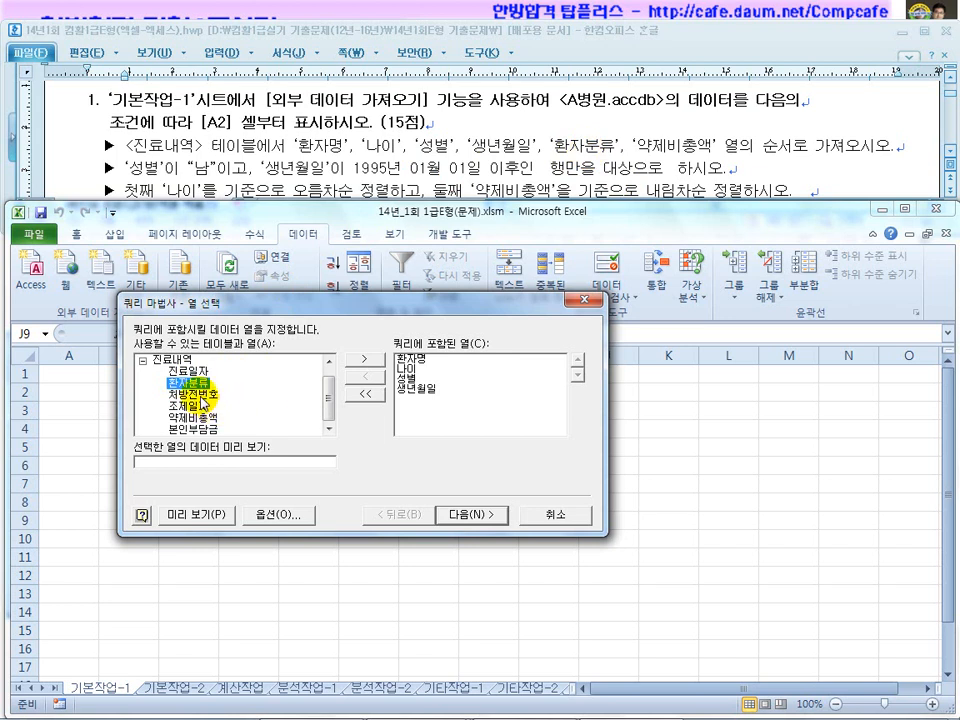
{"action": "double_click", "coordinate": [200, 384]}
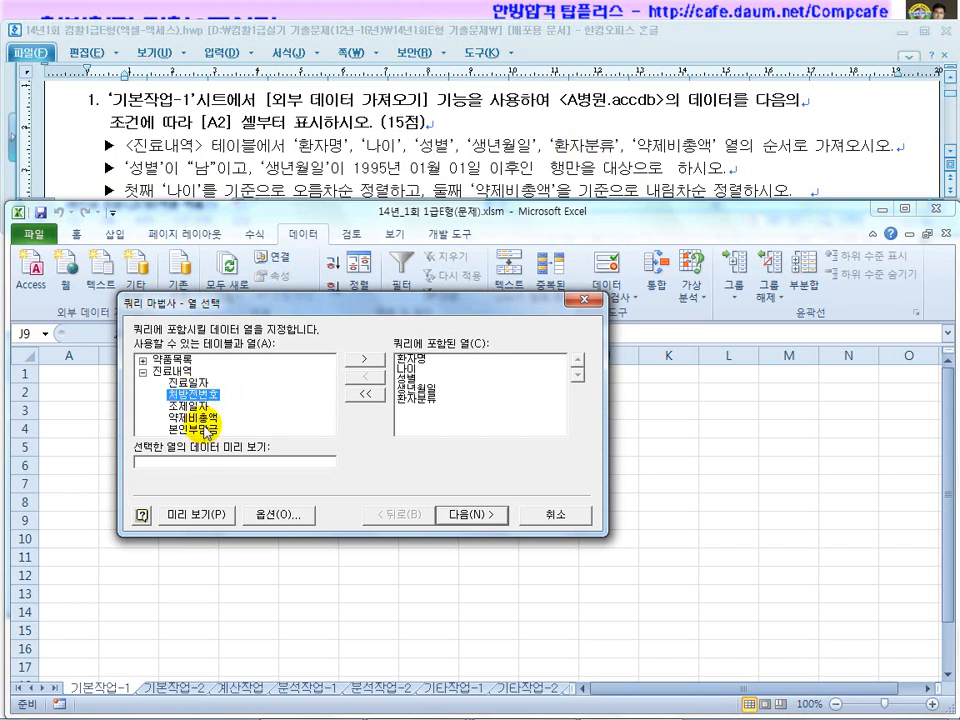
{"action": "double_click", "coordinate": [205, 419]}
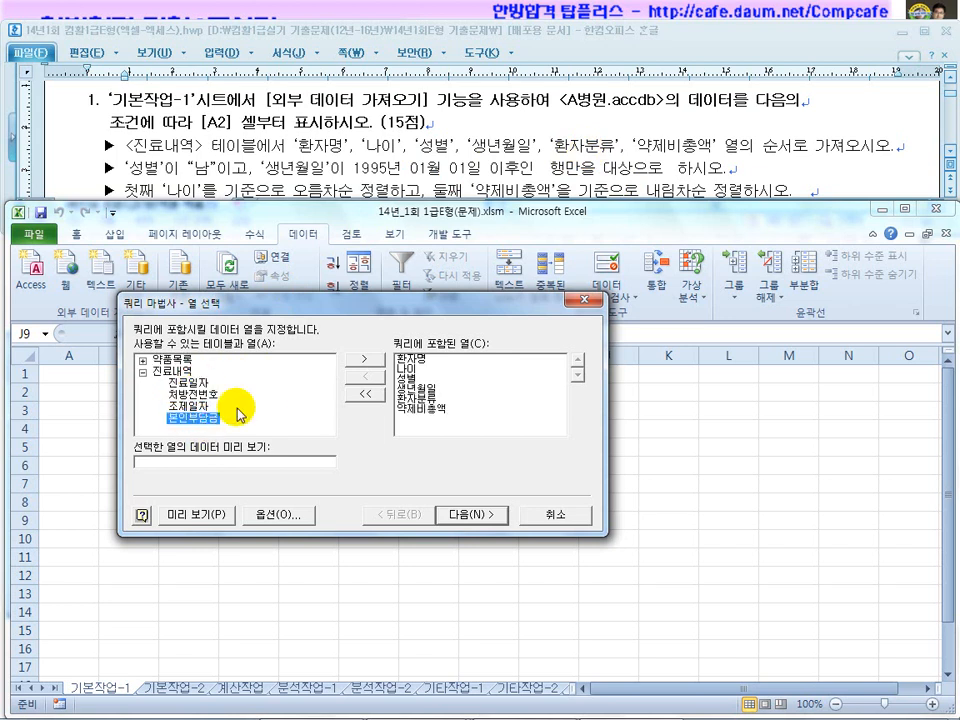
{"action": "left_click", "coordinate": [484, 516]}
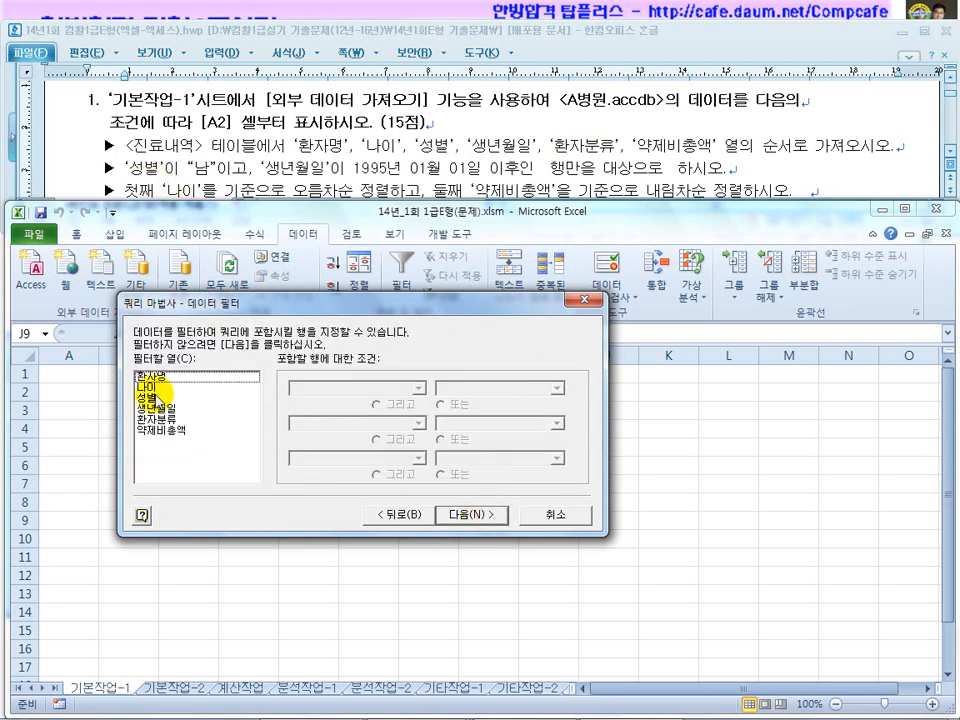
Filter the 성별 column to rows equal to 남
{"action": "left_click", "coordinate": [150, 397]}
{"action": "left_click", "coordinate": [419, 388]}
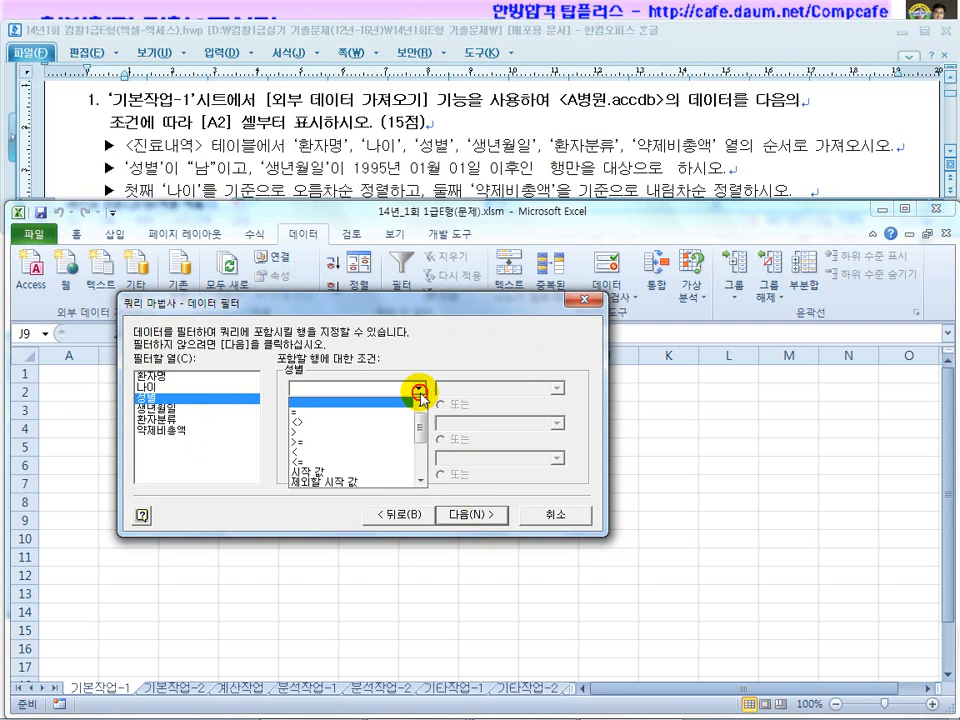
{"action": "left_click", "coordinate": [352, 424]}
{"action": "left_click", "coordinate": [555, 387]}
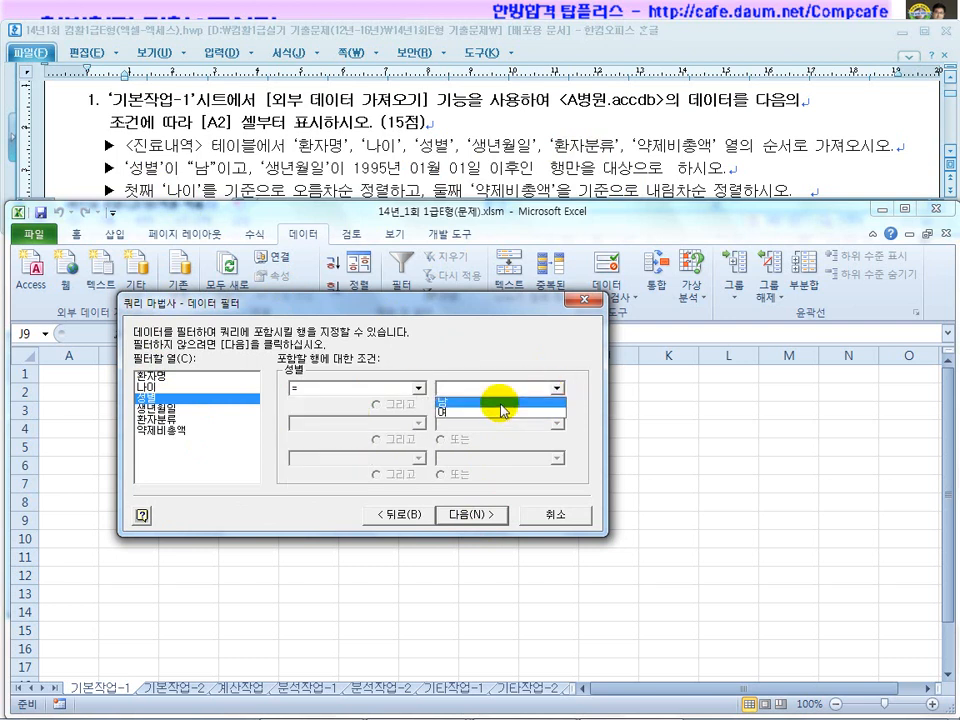
{"action": "left_click", "coordinate": [501, 403]}
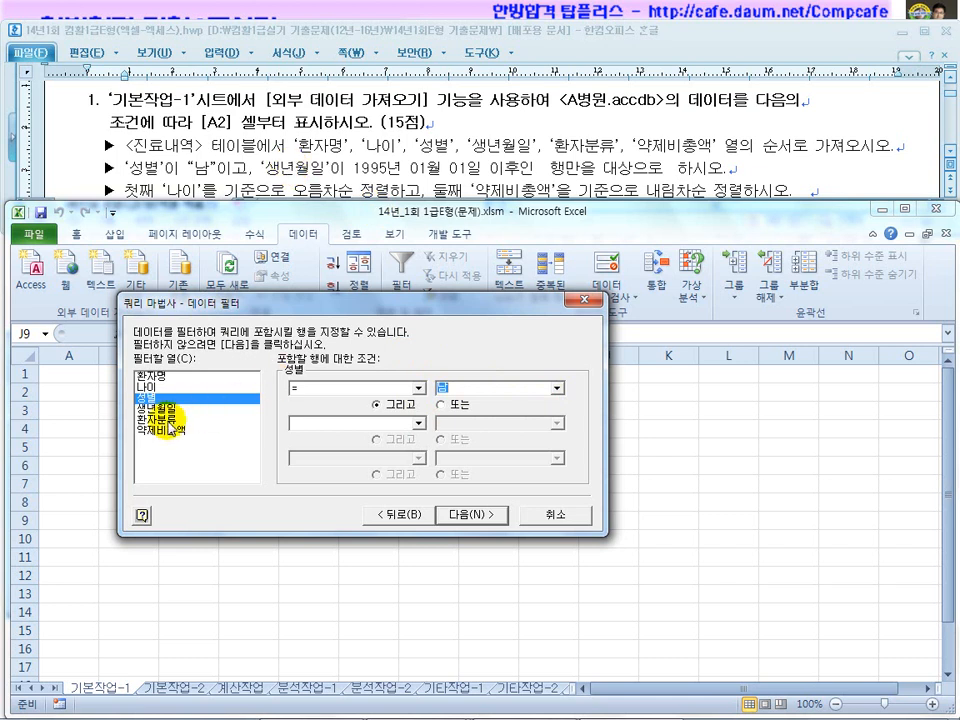
Filter 생년월일 to dates greater than or equal to 1995-01-01 and proceed to the sort order settings
{"action": "left_click", "coordinate": [160, 408]}
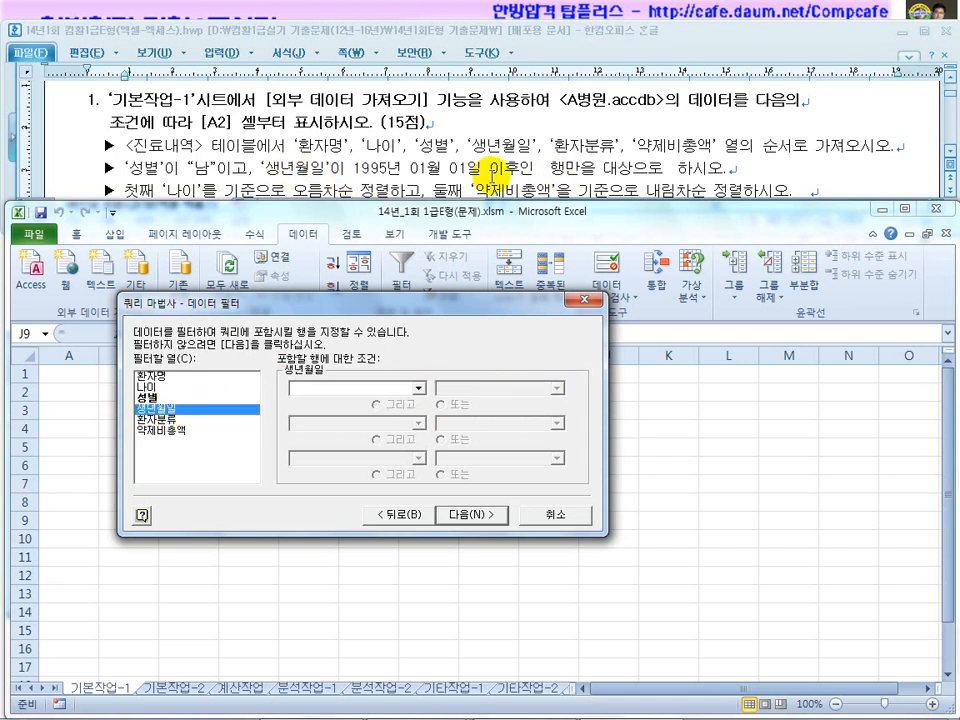
{"action": "left_click", "coordinate": [418, 390]}
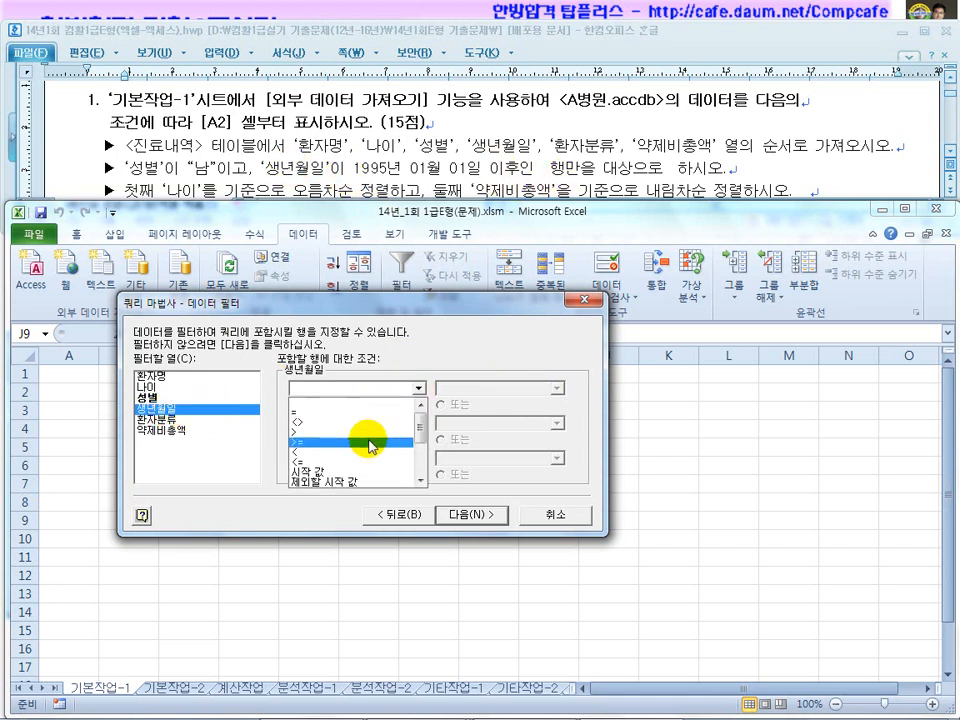
{"action": "left_click", "coordinate": [366, 437]}
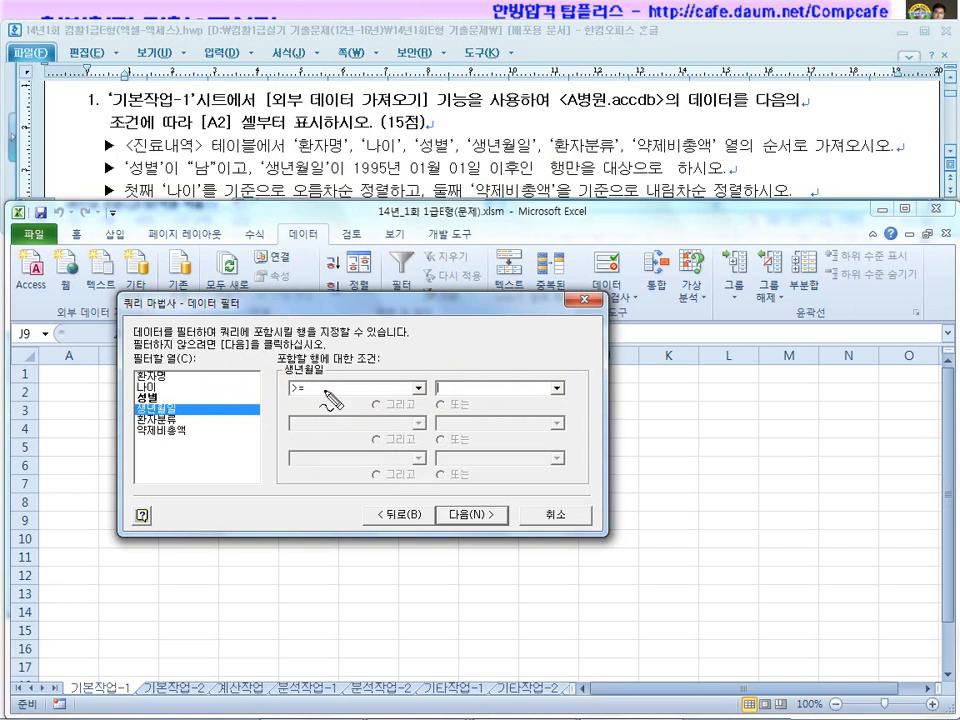
{"action": "left_click_drag", "start_coordinate": [324, 406], "coordinate": [322, 436]}
{"action": "left_click_drag", "start_coordinate": [292, 406], "coordinate": [318, 413]}
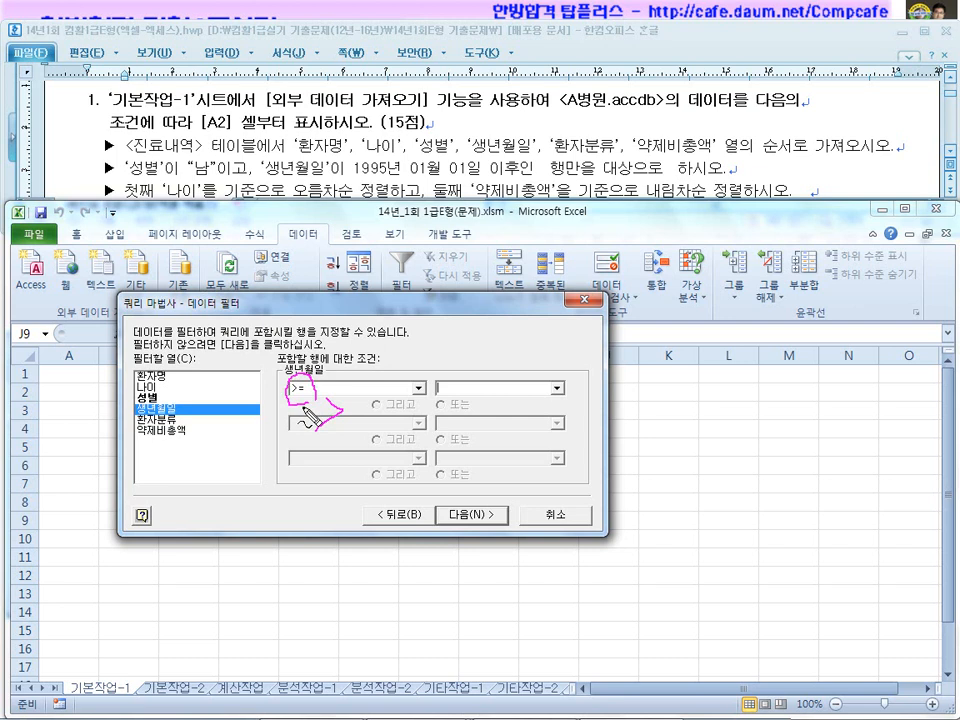
{"action": "left_click", "coordinate": [557, 387]}
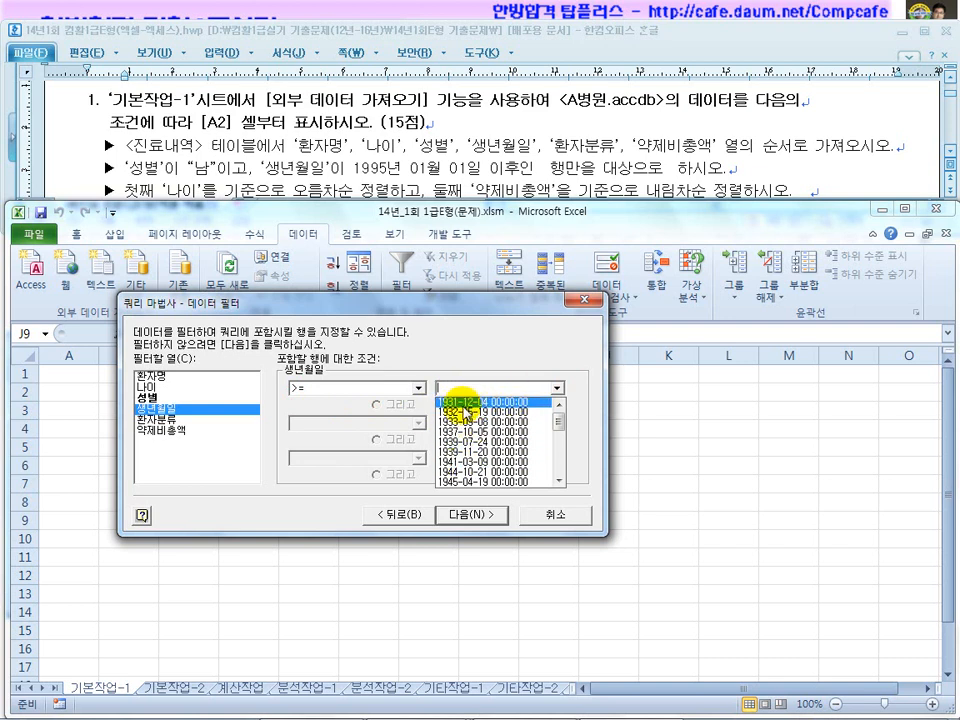
{"action": "type", "text": "199"}
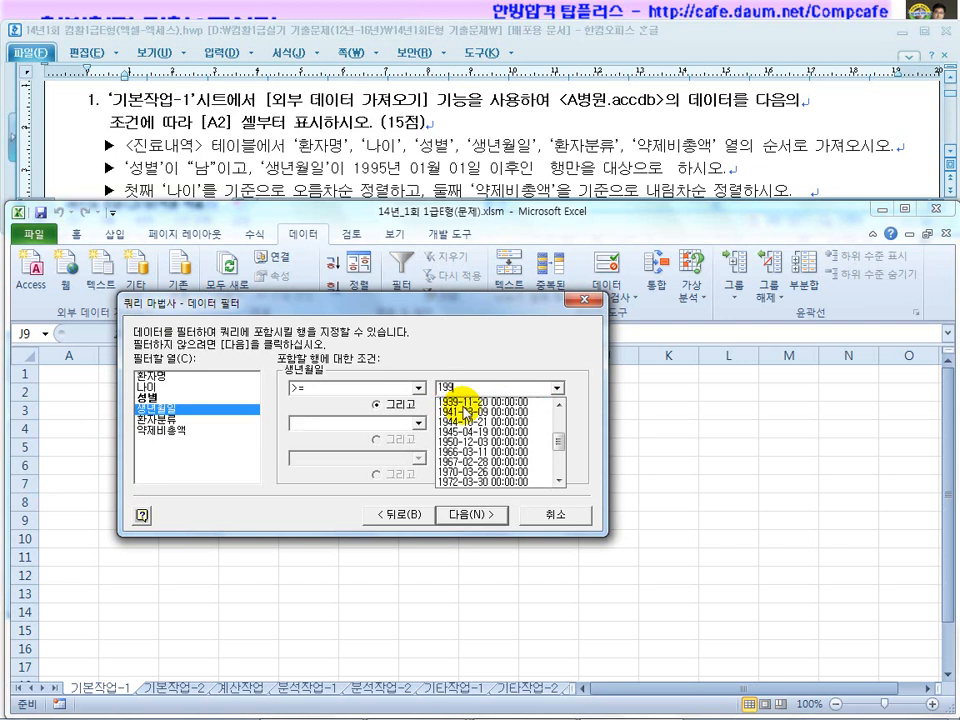
{"action": "type", "text": "5-01-01"}
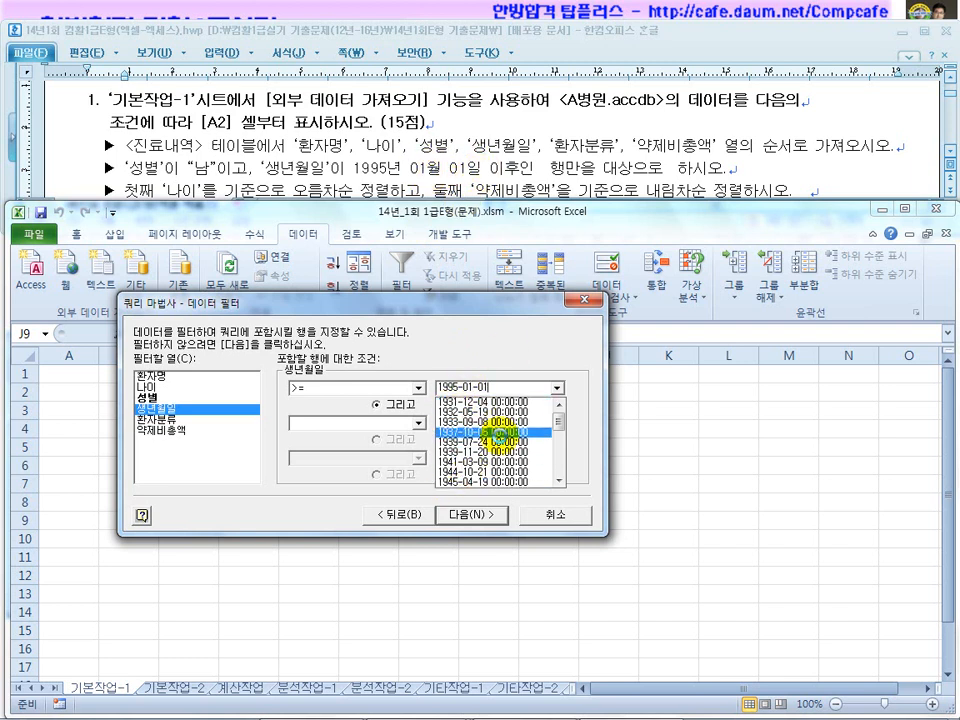
{"action": "left_click", "coordinate": [447, 388]}
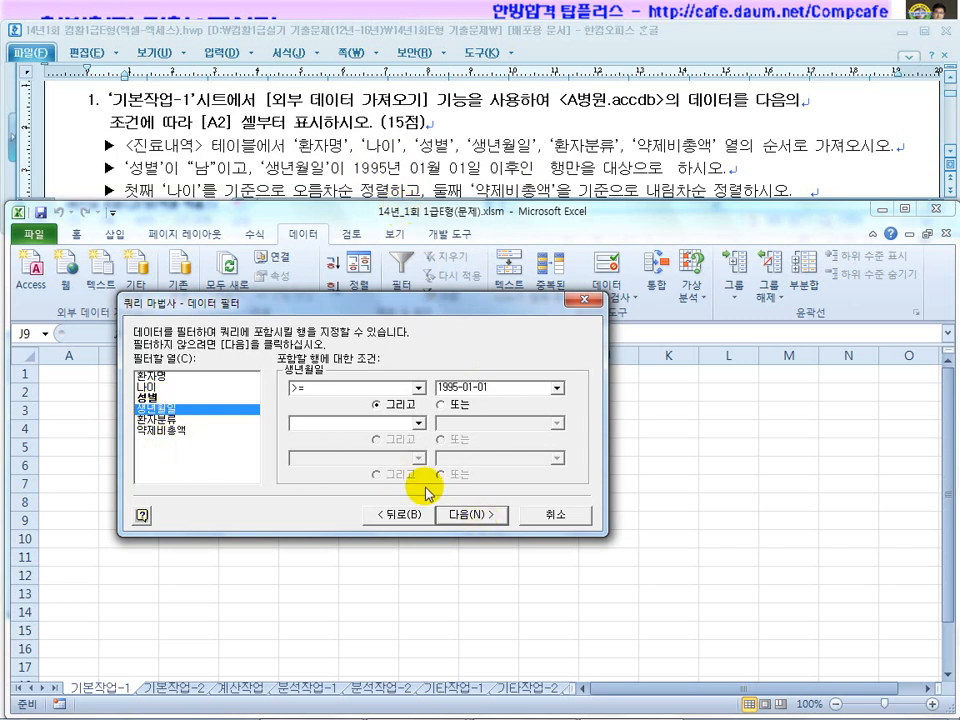
{"action": "left_click", "coordinate": [470, 515]}
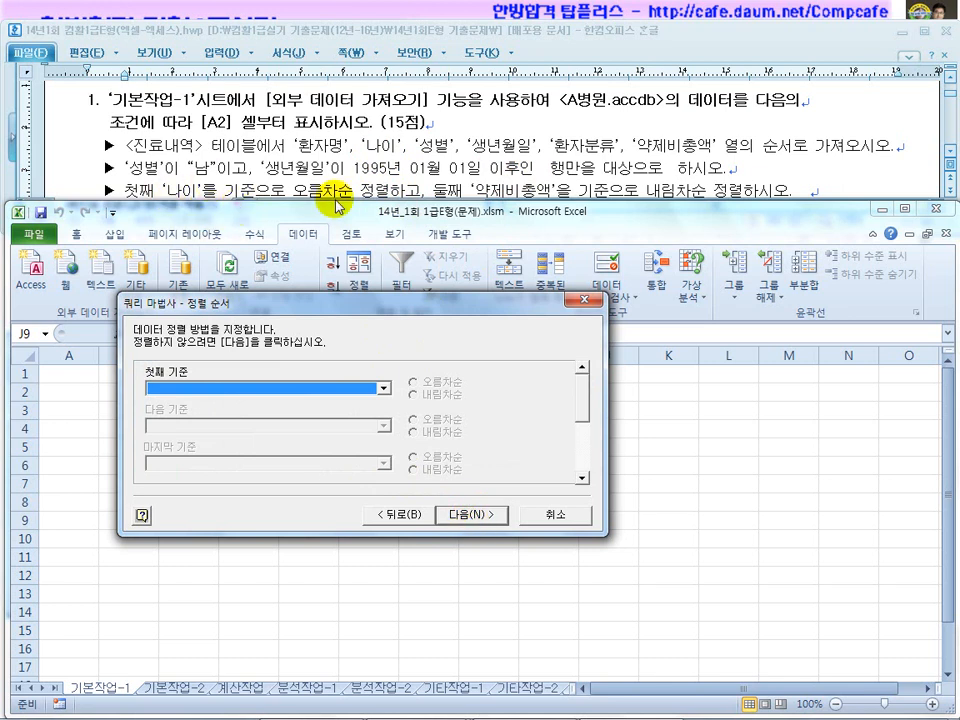
Sort the query by 나이 ascending and by 약제비총액 descending, and proceed to the final wizard page
{"action": "left_click", "coordinate": [381, 388]}
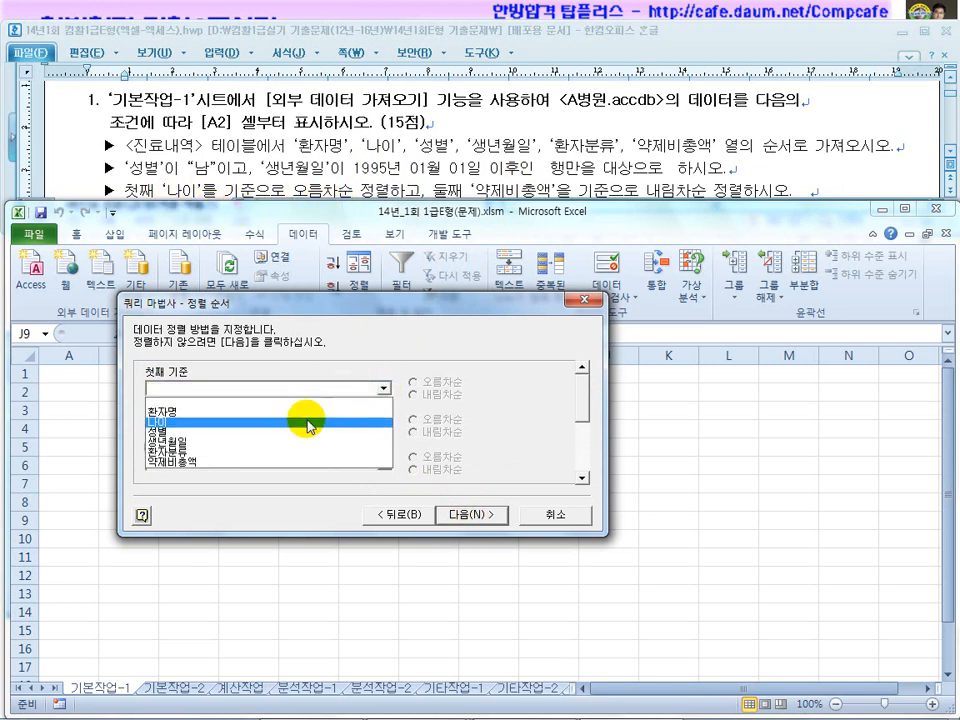
{"action": "left_click", "coordinate": [308, 426]}
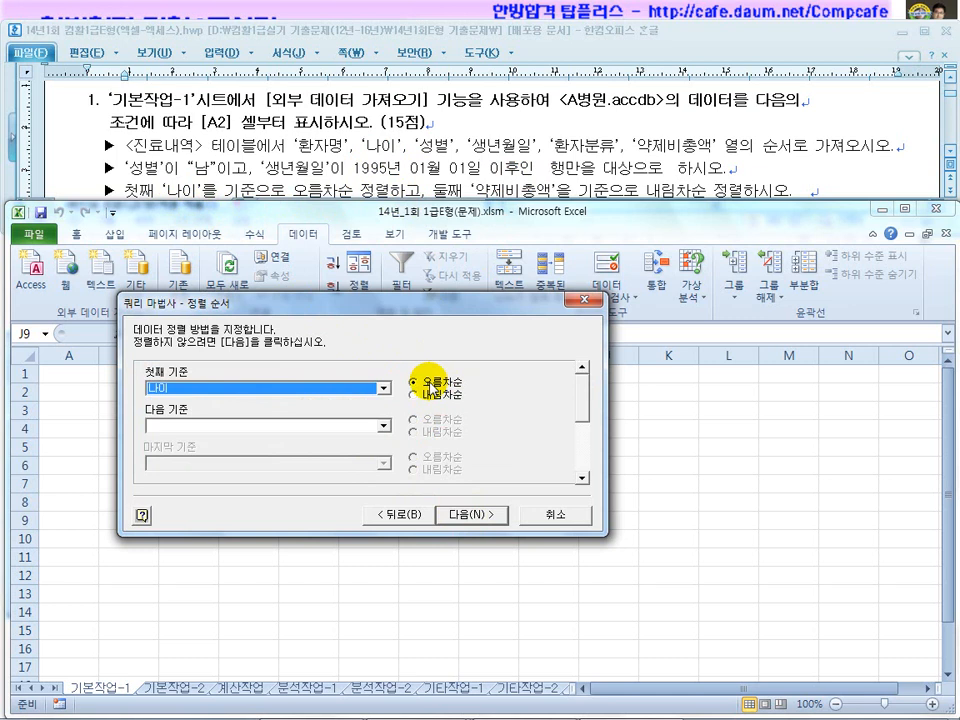
{"action": "left_click", "coordinate": [382, 426]}
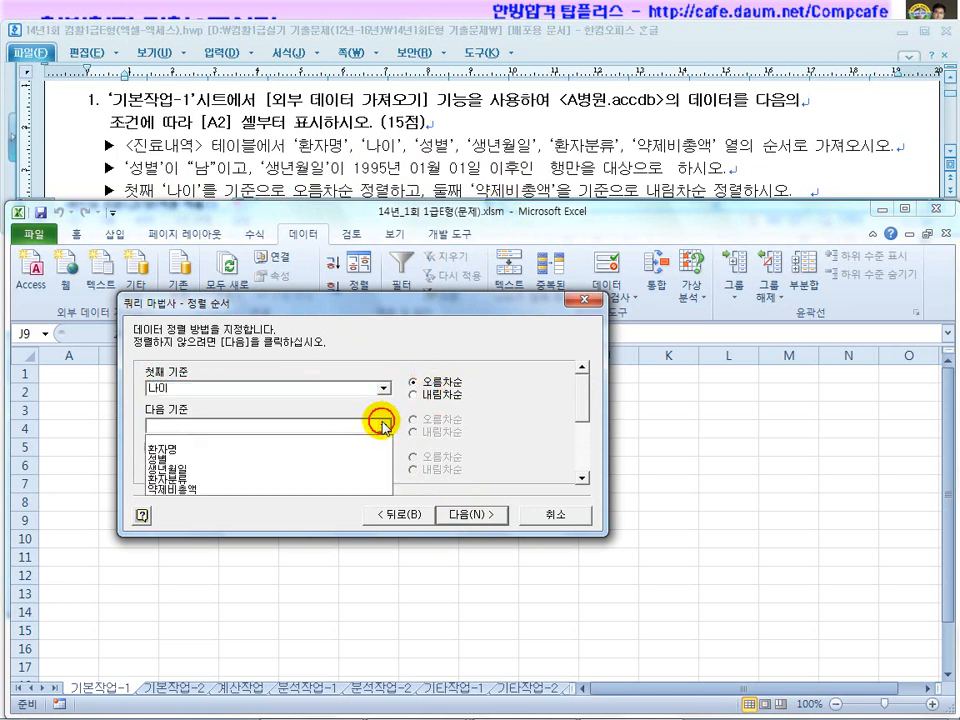
{"action": "left_click", "coordinate": [290, 489]}
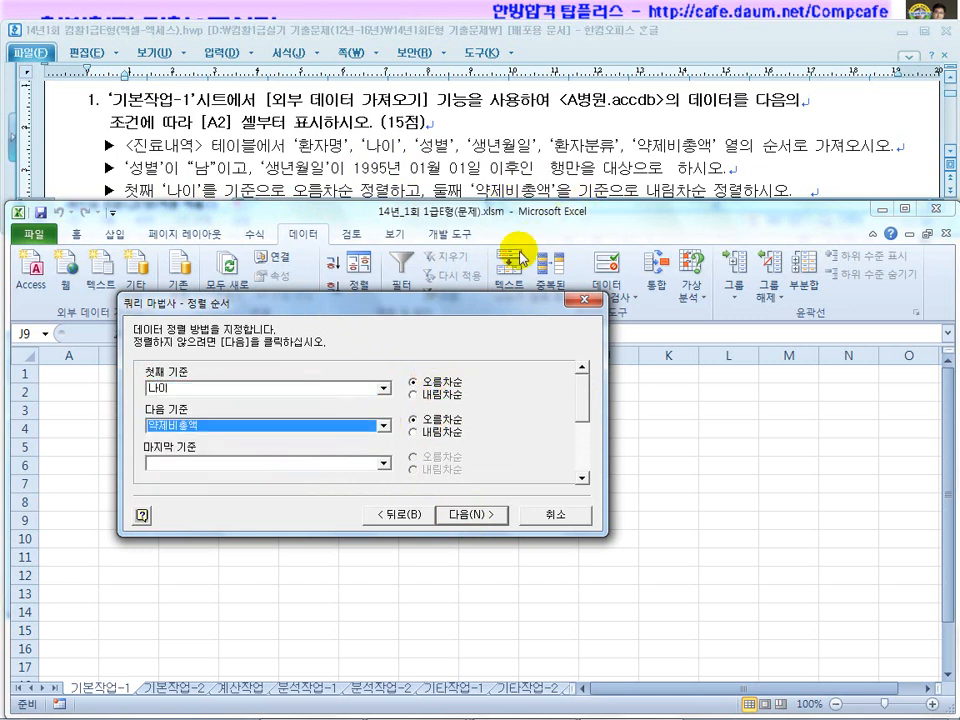
{"action": "left_click", "coordinate": [424, 432]}
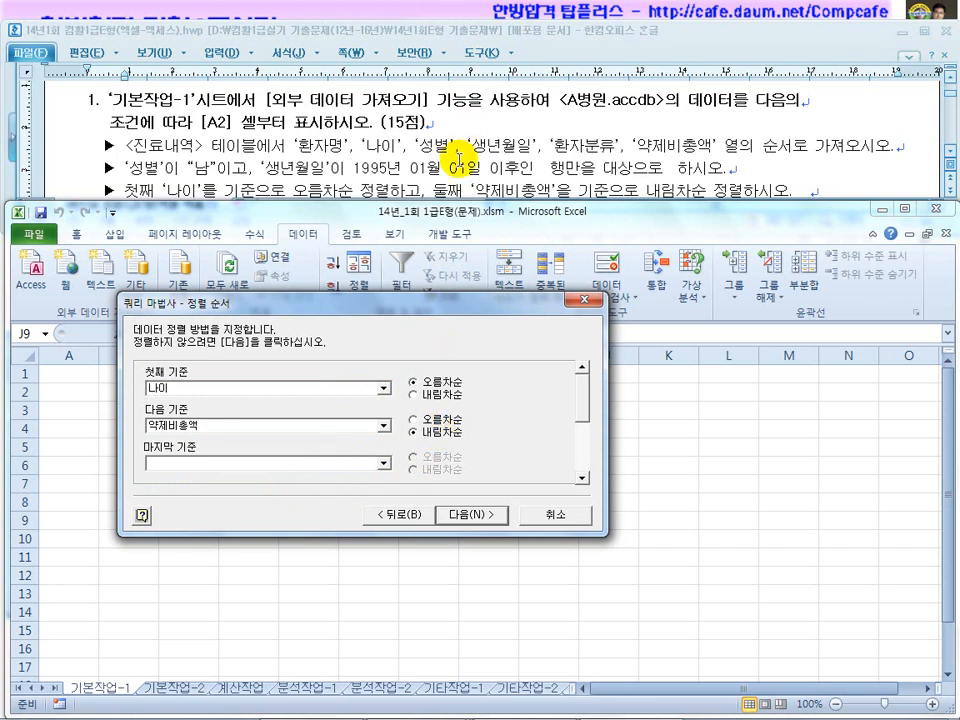
{"action": "left_click", "coordinate": [460, 155]}
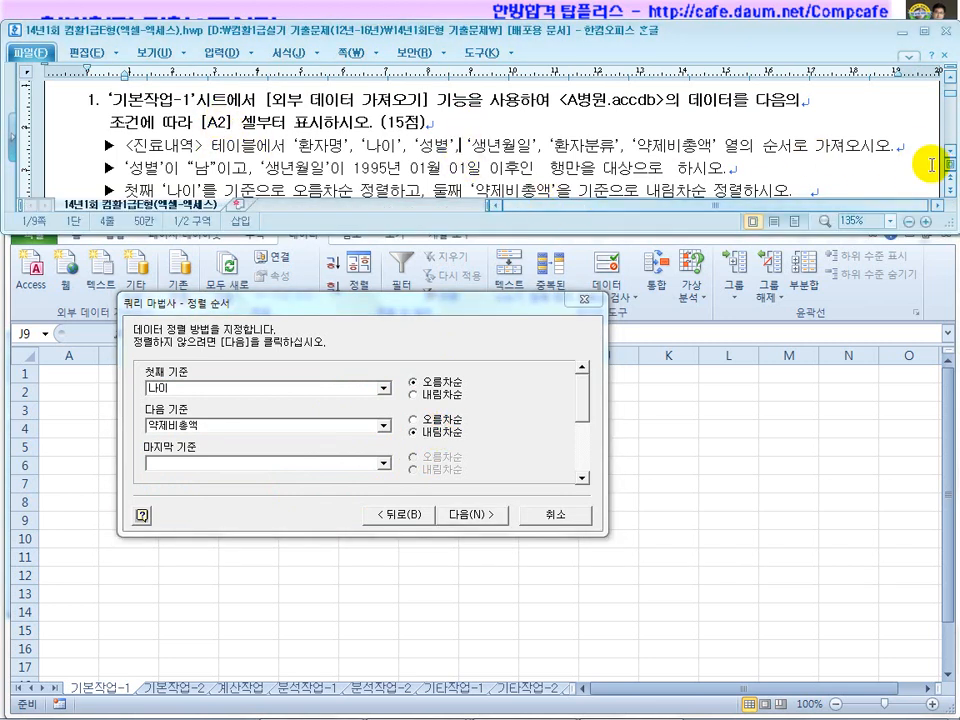
{"action": "scroll", "coordinate": [920, 152], "scroll_direction": "down", "scroll_amount": 1}
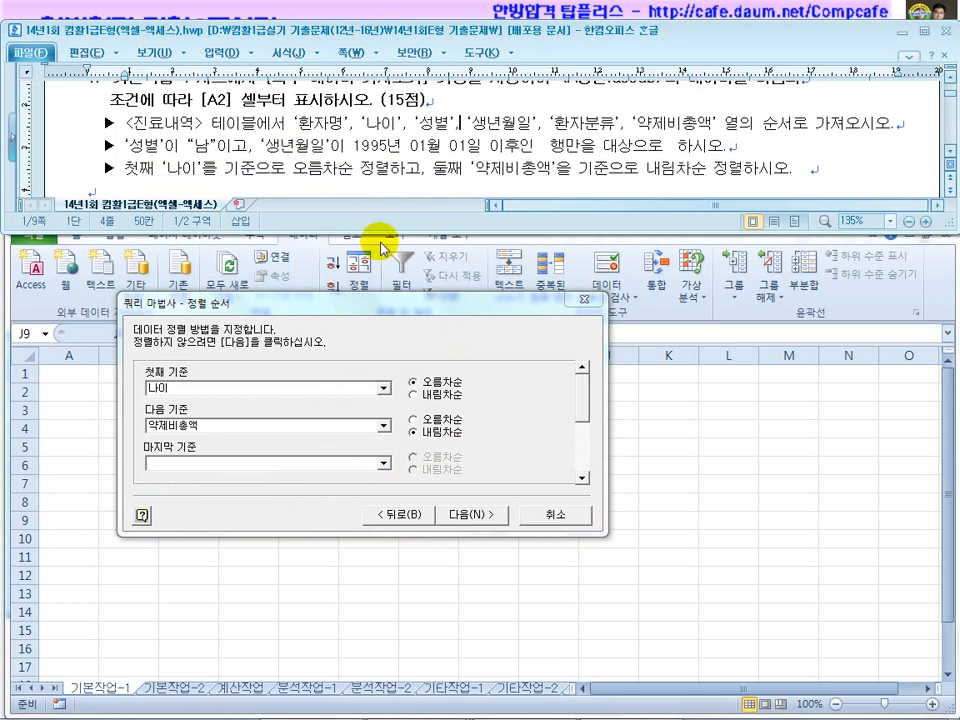
{"action": "left_click", "coordinate": [472, 514]}
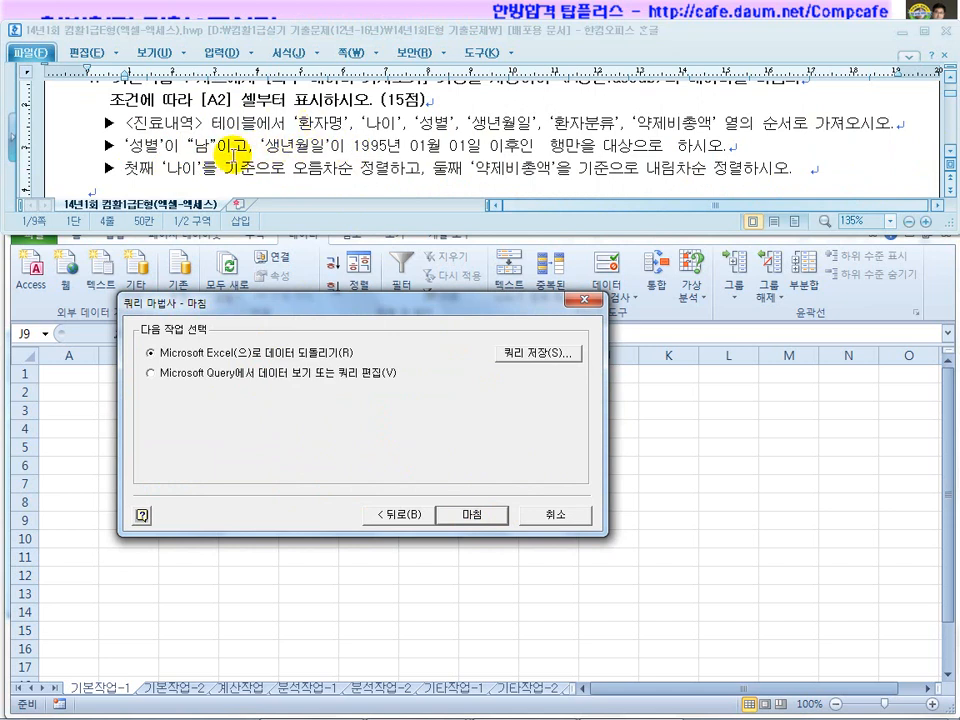
Return the query data to Excel as a table starting at cell A2 of the 기본작업-1 sheet
{"action": "left_click", "coordinate": [299, 374]}
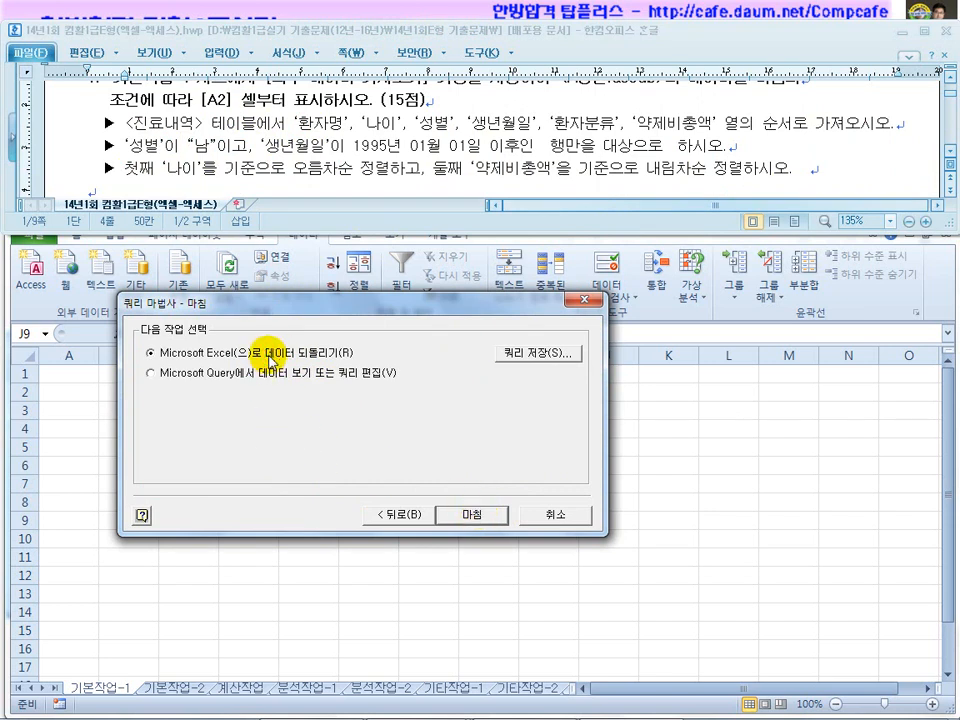
{"action": "left_click", "coordinate": [472, 515]}
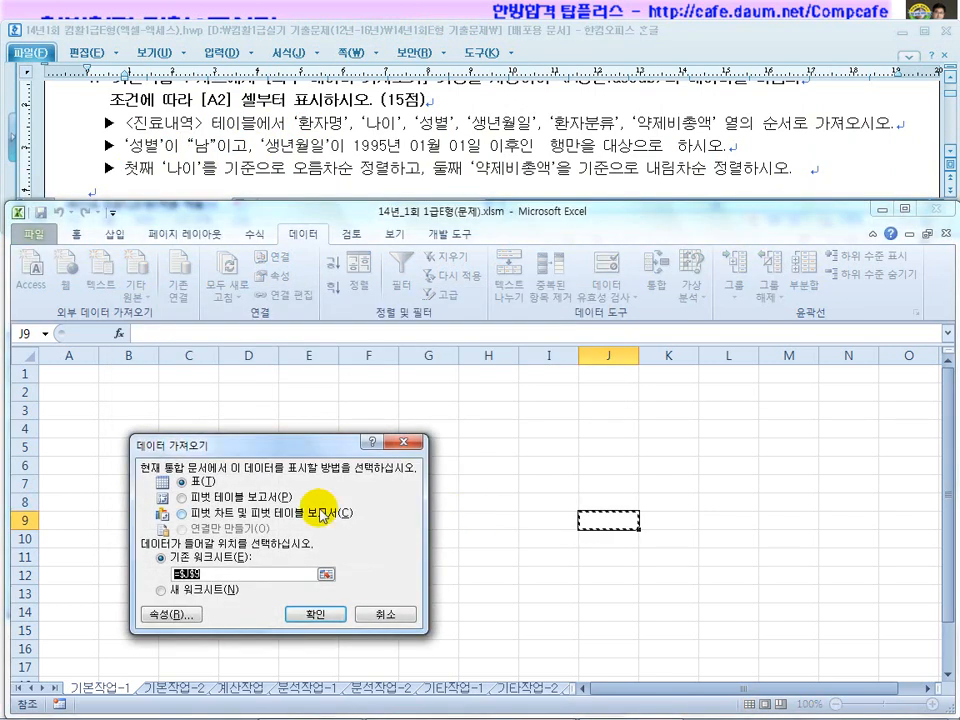
{"action": "left_click", "coordinate": [82, 392]}
{"action": "left_click", "coordinate": [327, 614]}
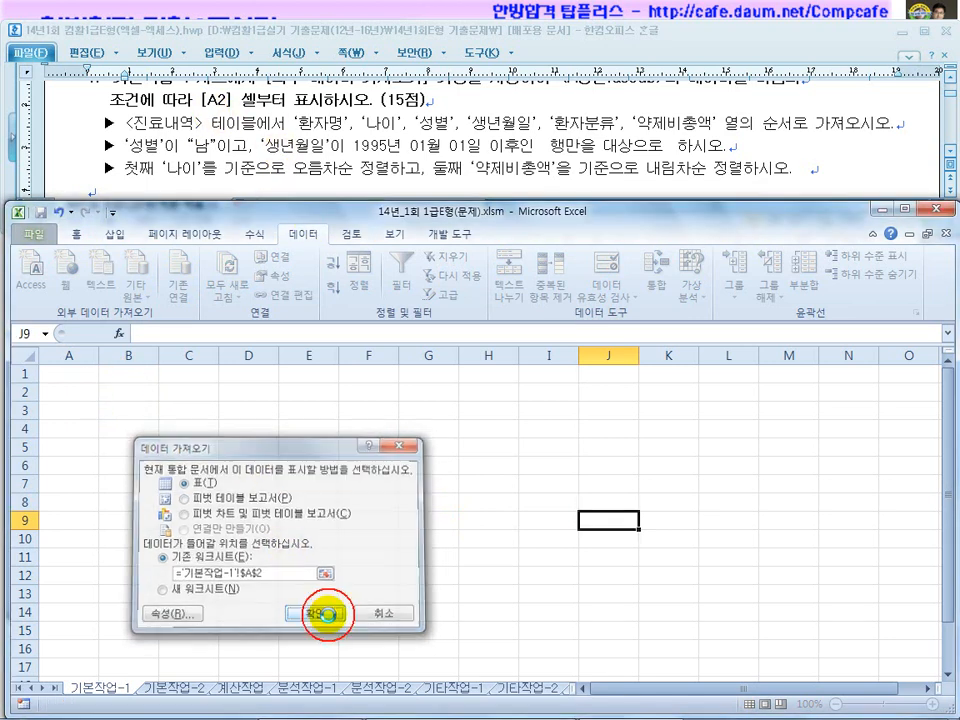
Compare the imported table with the sort conditions in the instructions and look over the table's available commands
{"action": "left_click", "coordinate": [415, 178]}
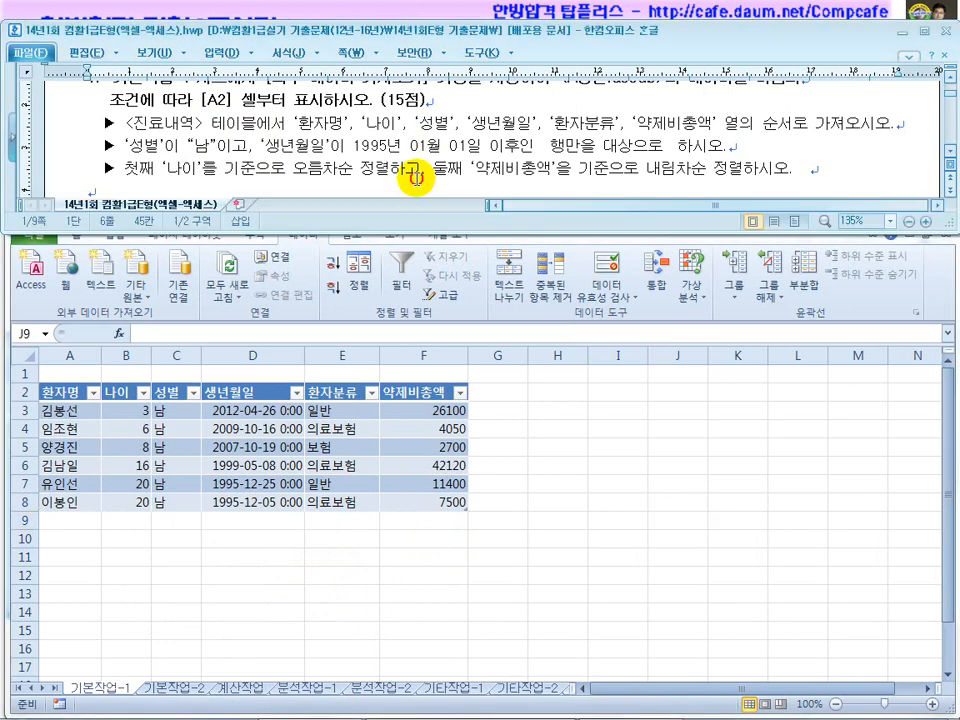
{"action": "scroll", "coordinate": [415, 178], "scroll_direction": "down", "scroll_amount": 1}
{"action": "left_click", "coordinate": [322, 146]}
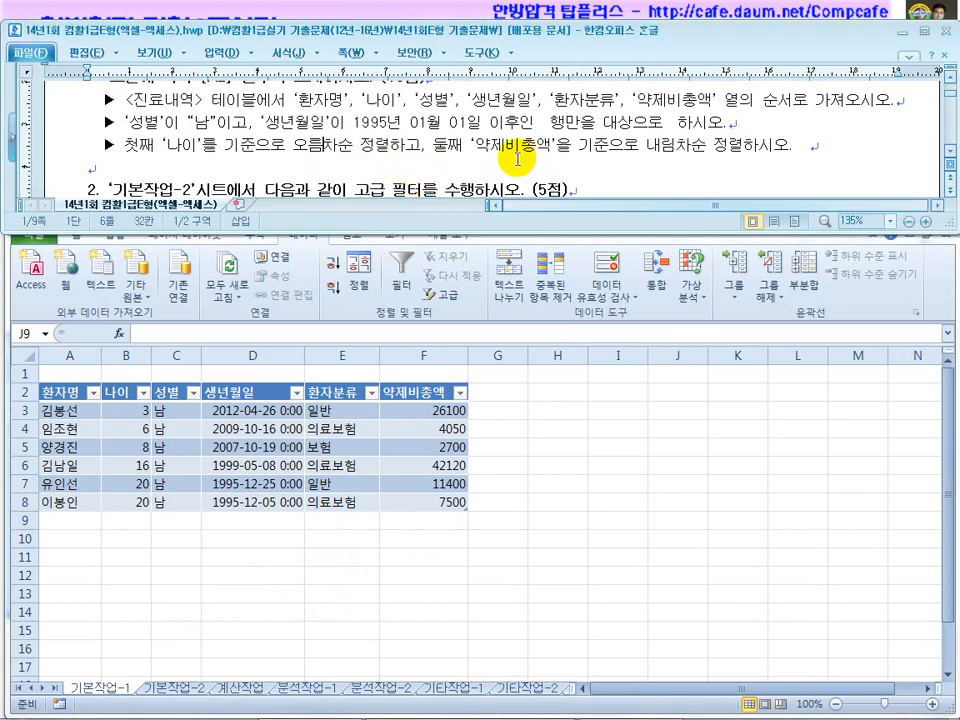
{"action": "left_click", "coordinate": [253, 428]}
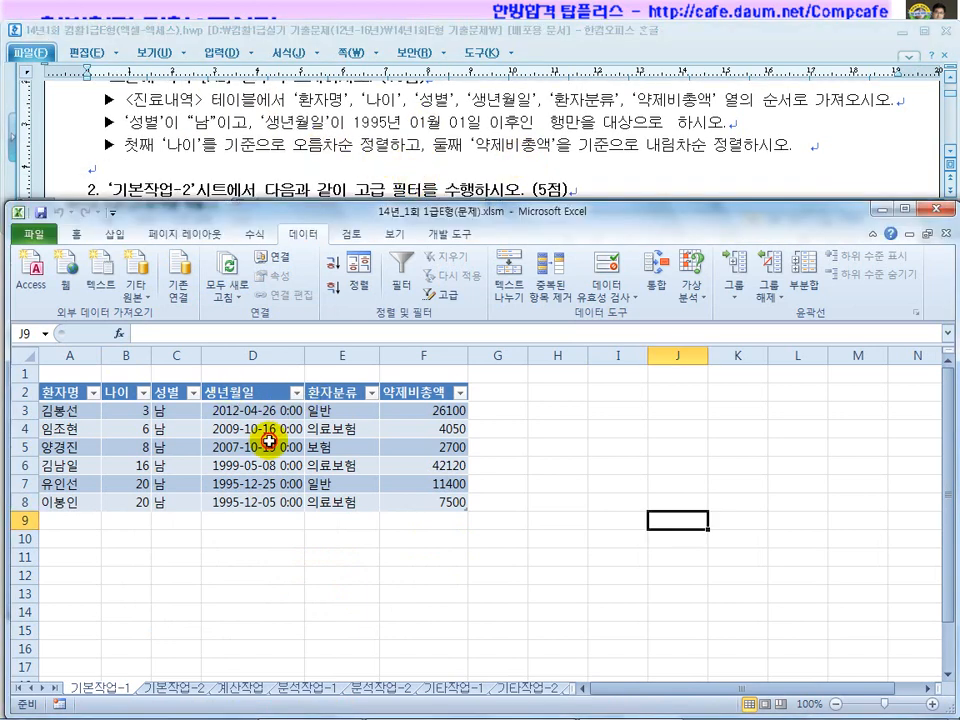
{"action": "right_click", "coordinate": [268, 440]}
{"action": "mouse_move", "coordinate": [343, 345]}
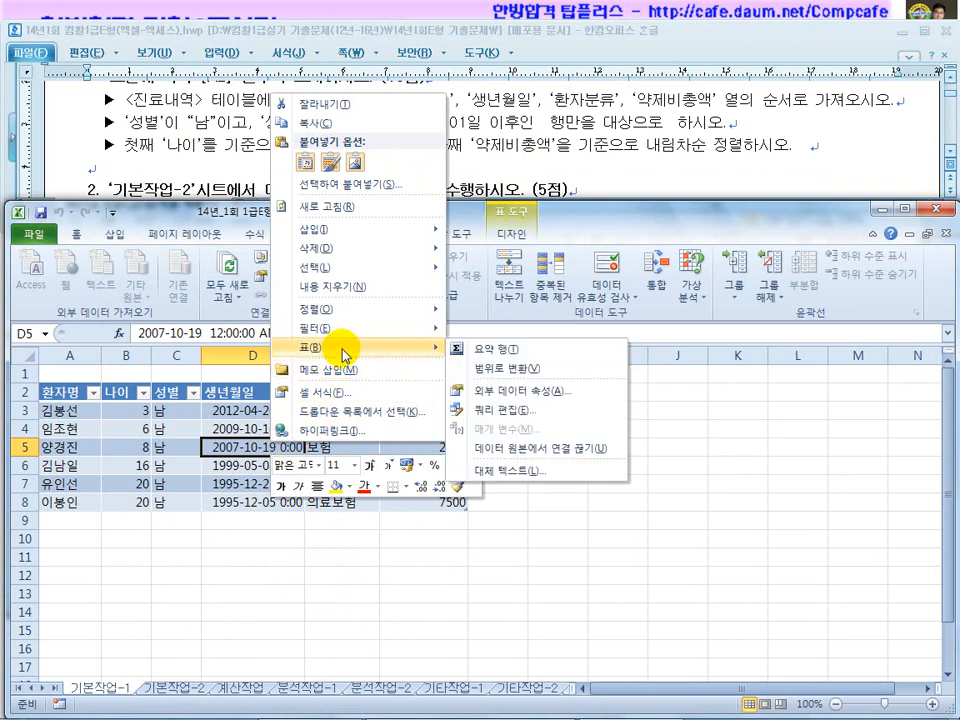
{"action": "left_click", "coordinate": [234, 446]}
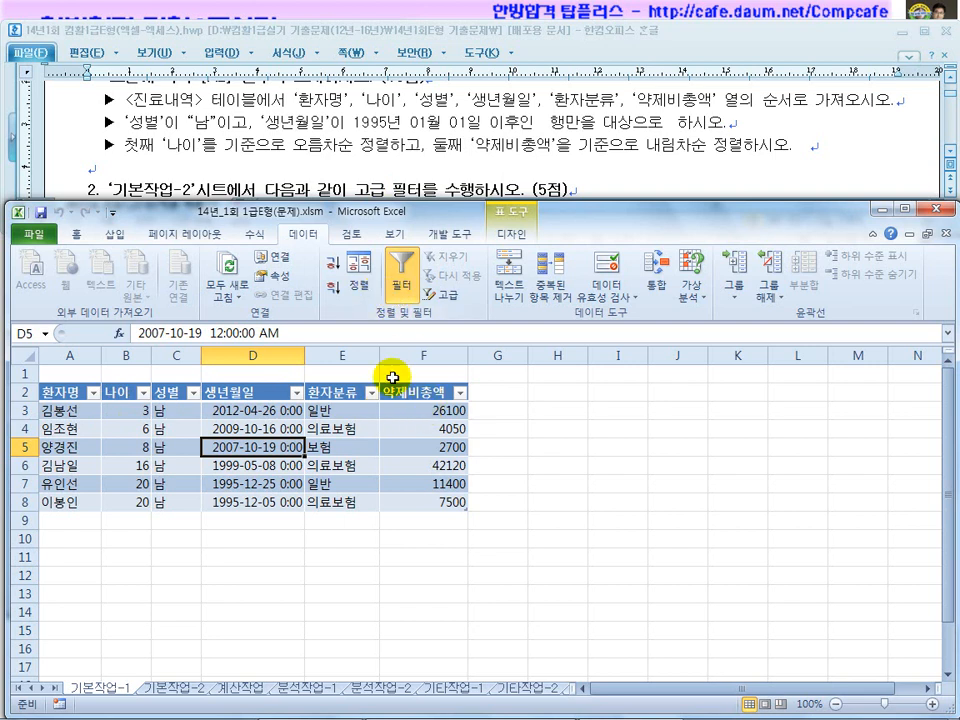
Bring up task 2 in the instruction document and open the 기본작업-2 sheet at the start of its data
{"action": "left_click", "coordinate": [393, 160]}
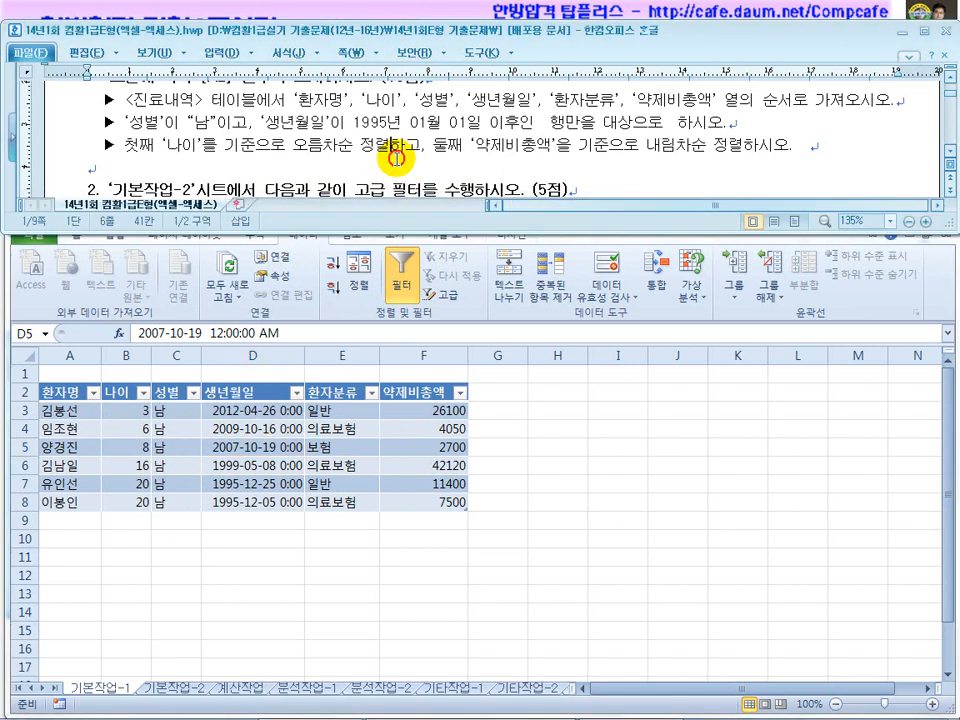
{"action": "scroll", "coordinate": [394, 158], "scroll_direction": "down", "scroll_amount": 1}
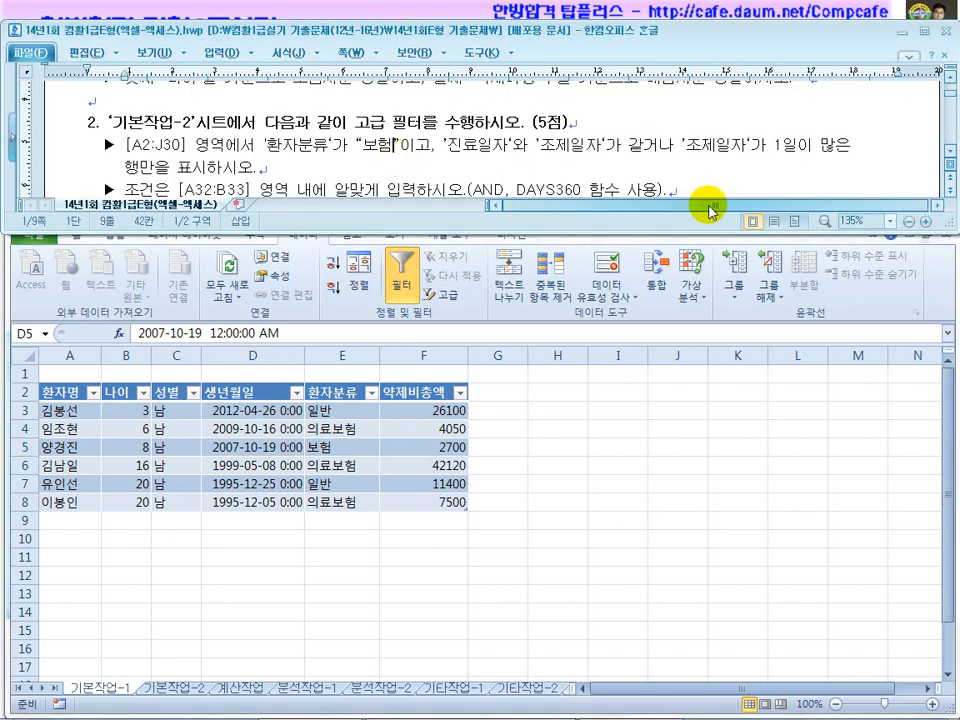
{"action": "left_click", "coordinate": [950, 153]}
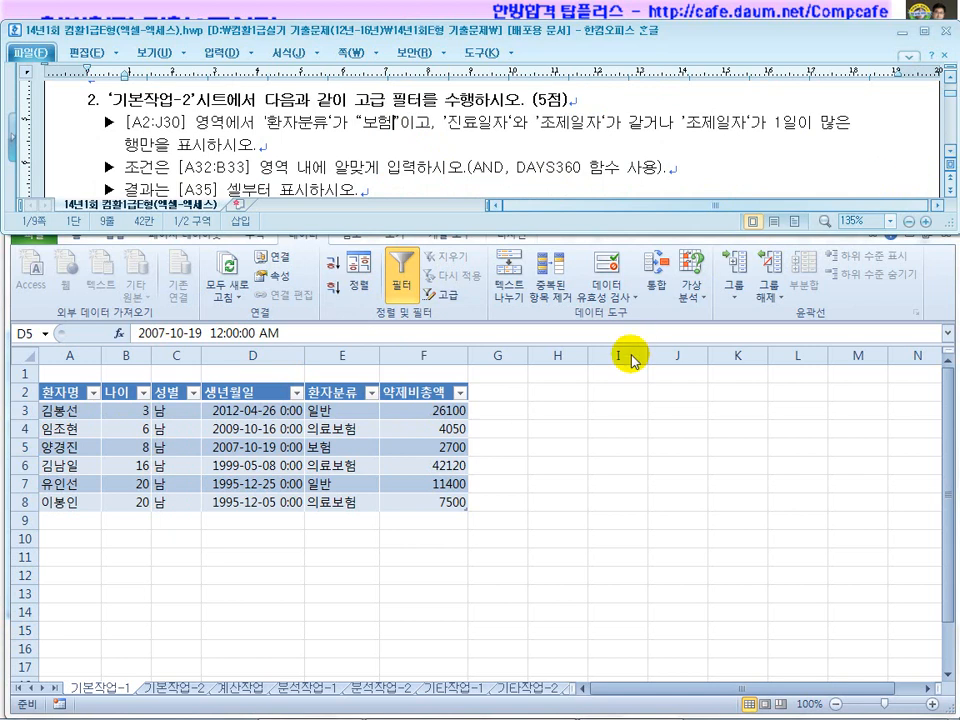
{"action": "left_click", "coordinate": [575, 460]}
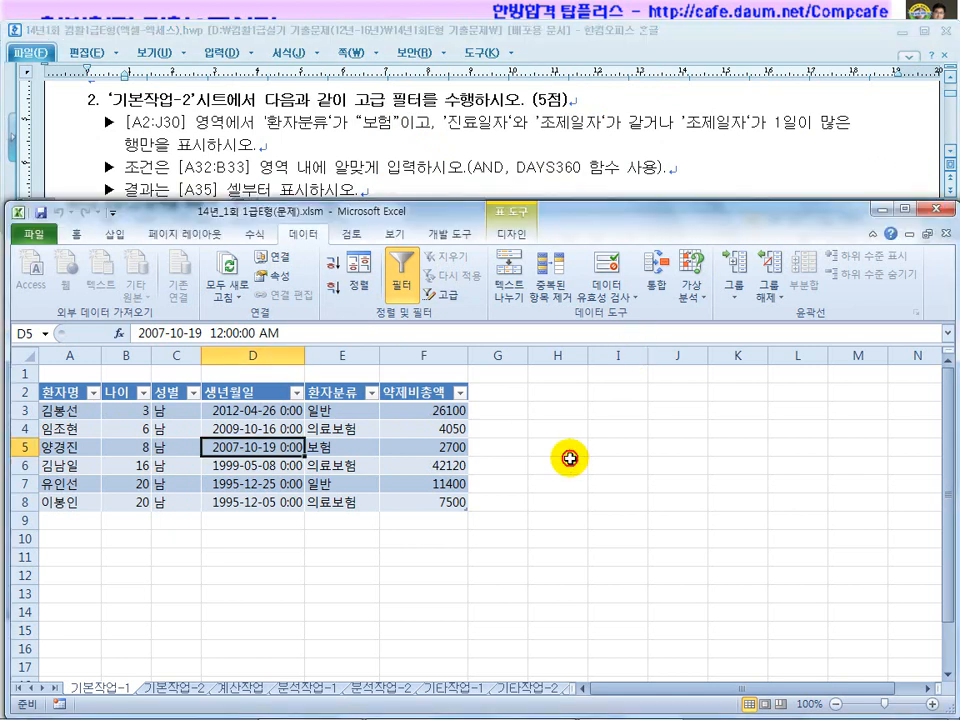
{"action": "left_click", "coordinate": [173, 688]}
{"action": "left_click", "coordinate": [274, 506]}
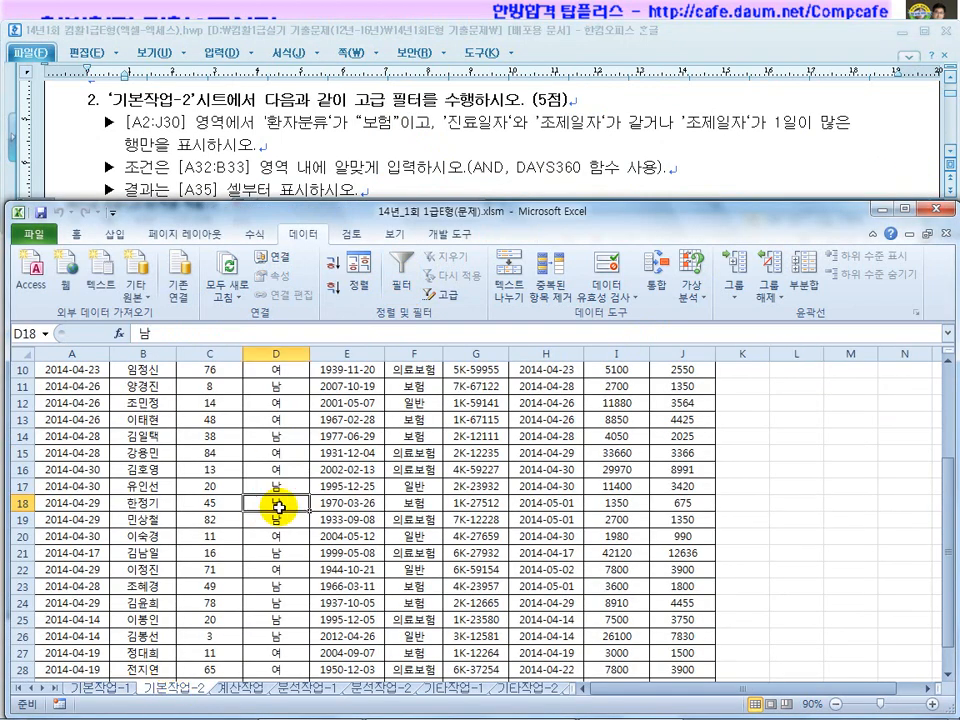
{"action": "scroll", "coordinate": [279, 508], "scroll_direction": "up", "scroll_amount": 2}
{"action": "scroll", "coordinate": [279, 508], "scroll_direction": "up", "scroll_amount": 1}
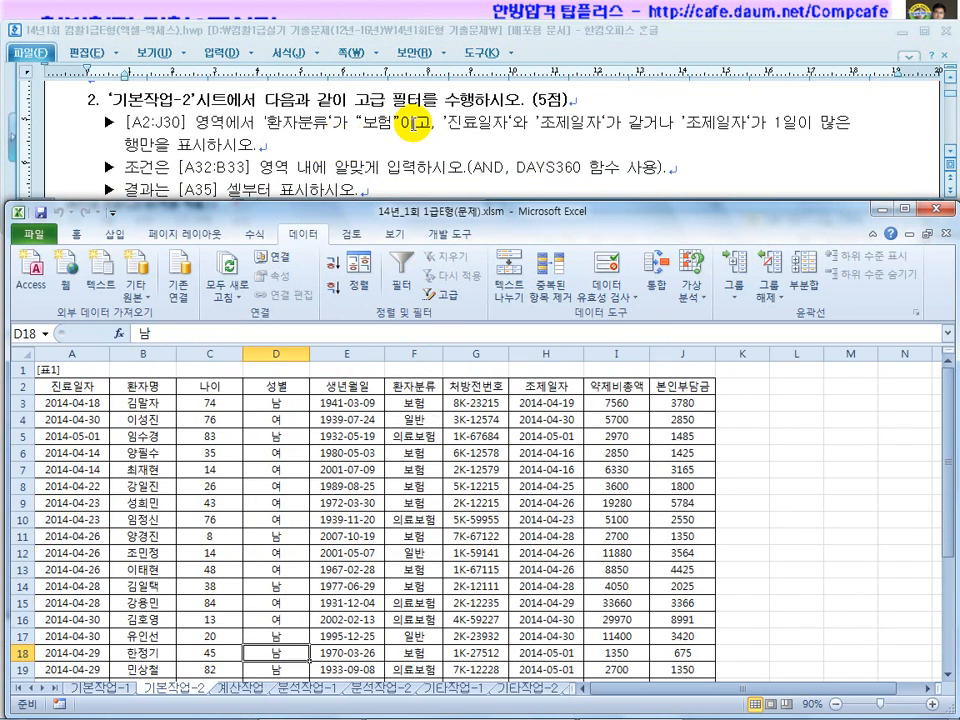
Read the advanced filter conditions for 환자분류, 진료일자 and 조제일자 in task 2 of the instructions
{"action": "left_click", "coordinate": [404, 124]}
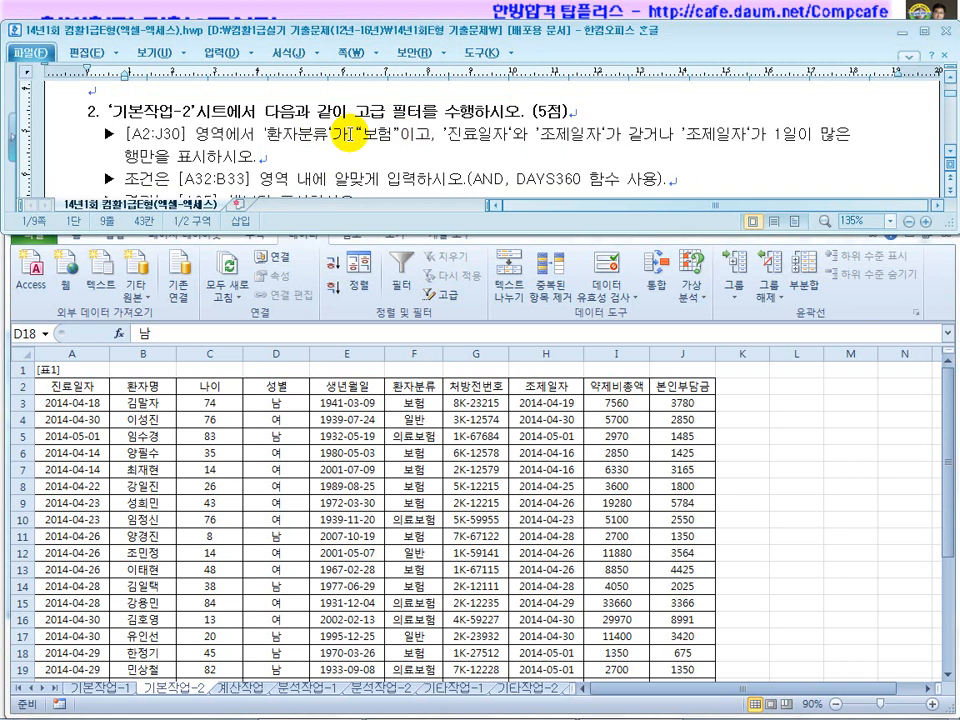
{"action": "left_click", "coordinate": [461, 133]}
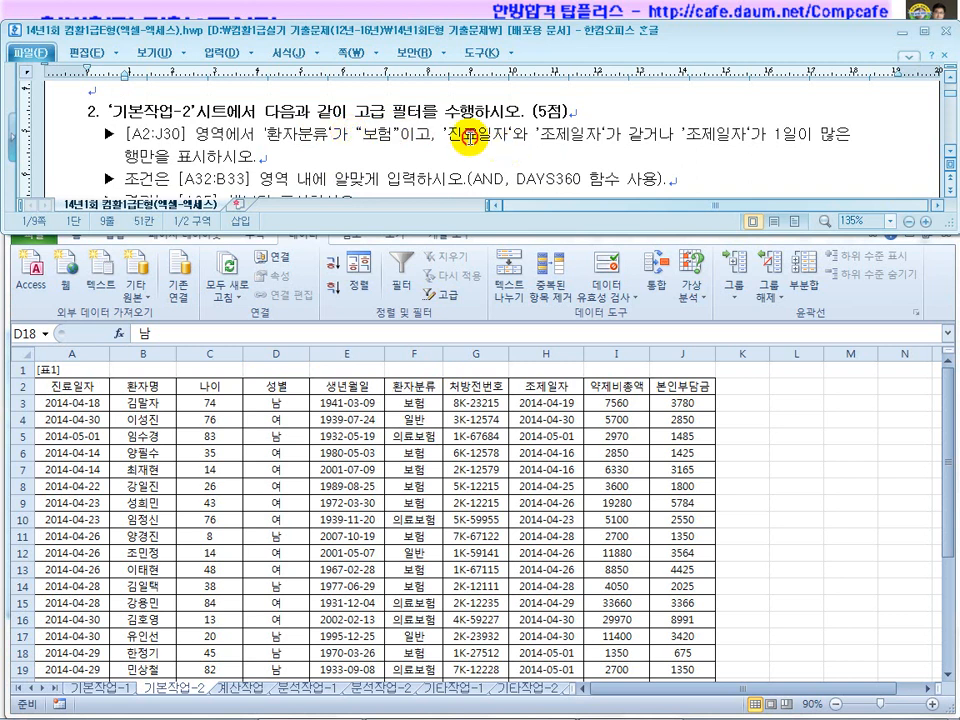
{"action": "left_click", "coordinate": [601, 133]}
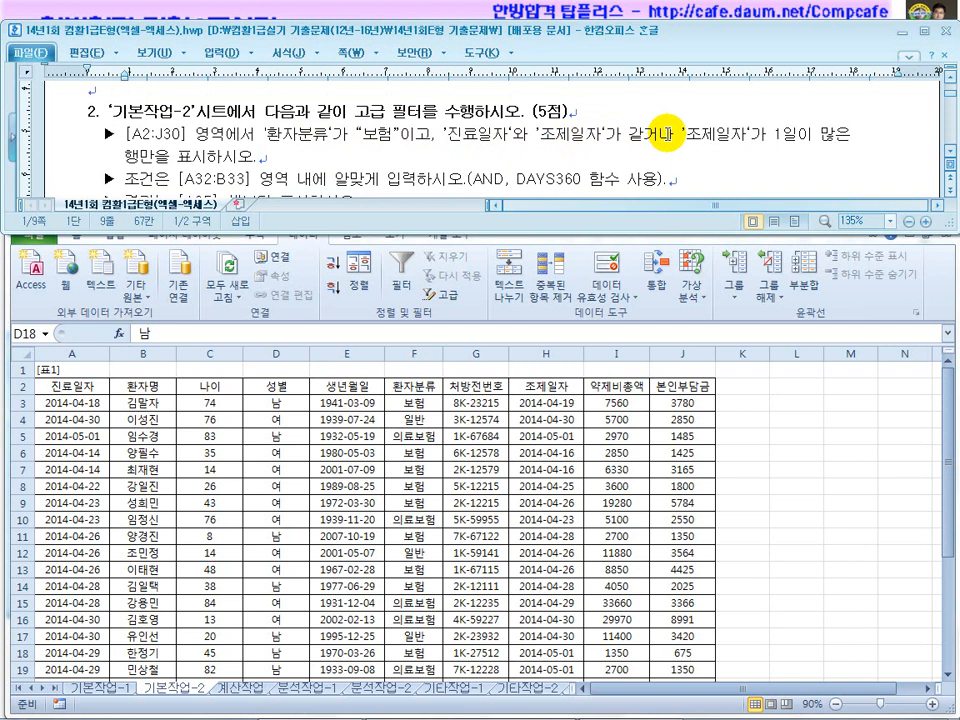
{"action": "left_click_drag", "start_coordinate": [648, 147], "coordinate": [676, 146]}
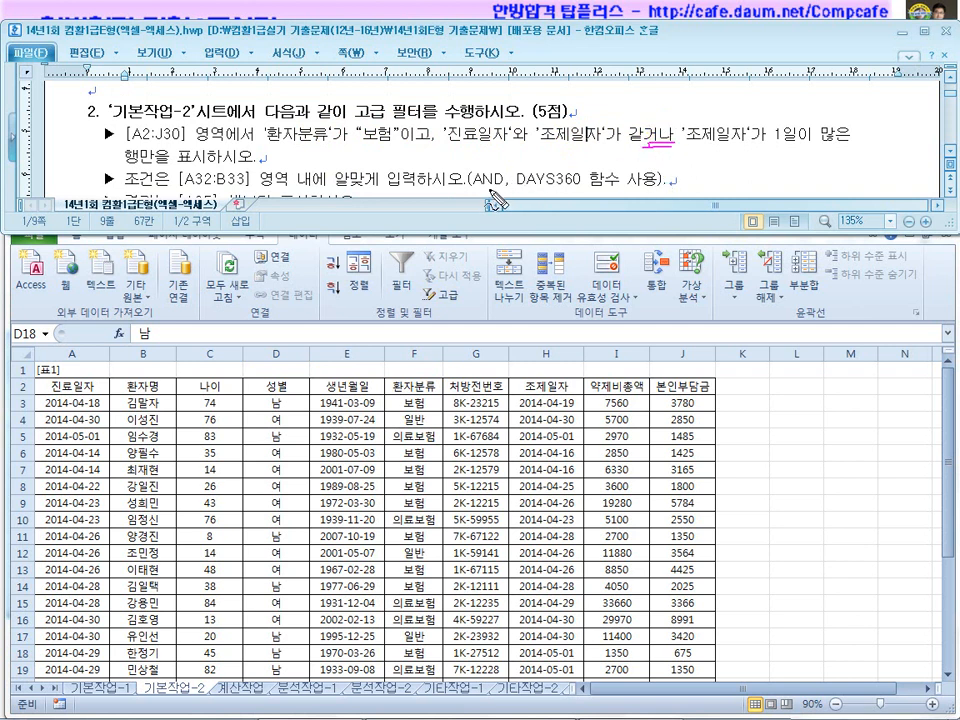
Read where the filter conditions belong in the task instructions and locate the A32:B33 range below the 기본작업-2 table
{"action": "left_click_drag", "start_coordinate": [478, 193], "coordinate": [507, 188]}
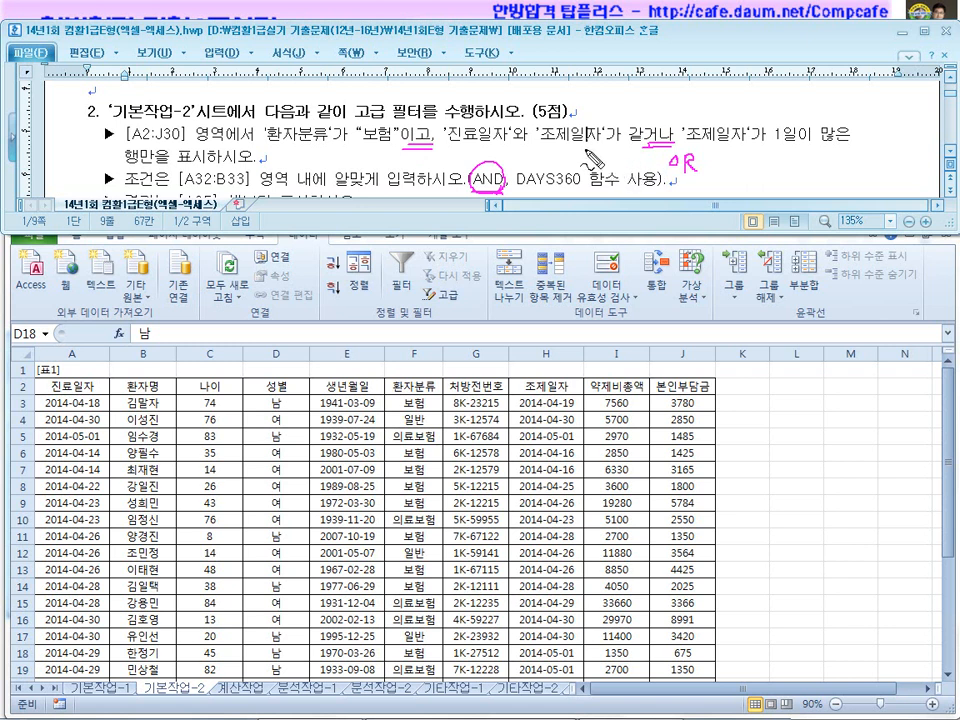
{"action": "key", "text": "Escape"}
{"action": "left_click", "coordinate": [181, 178]}
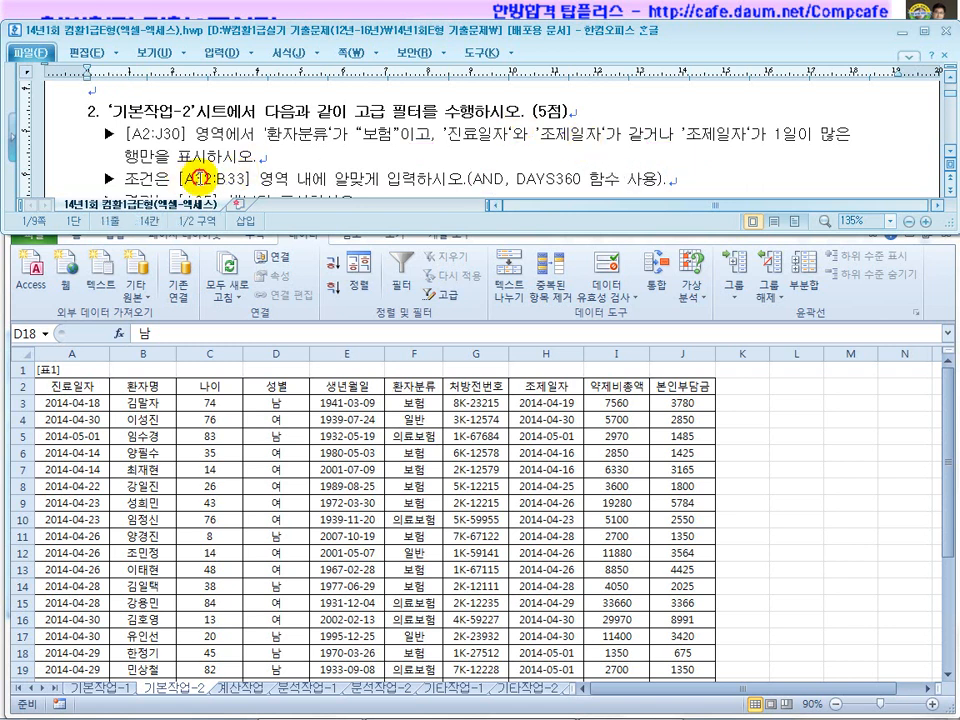
{"action": "scroll", "coordinate": [246, 182], "scroll_direction": "down", "scroll_amount": 1}
{"action": "left_click", "coordinate": [247, 458]}
{"action": "scroll", "coordinate": [247, 475], "scroll_direction": "down", "scroll_amount": 1}
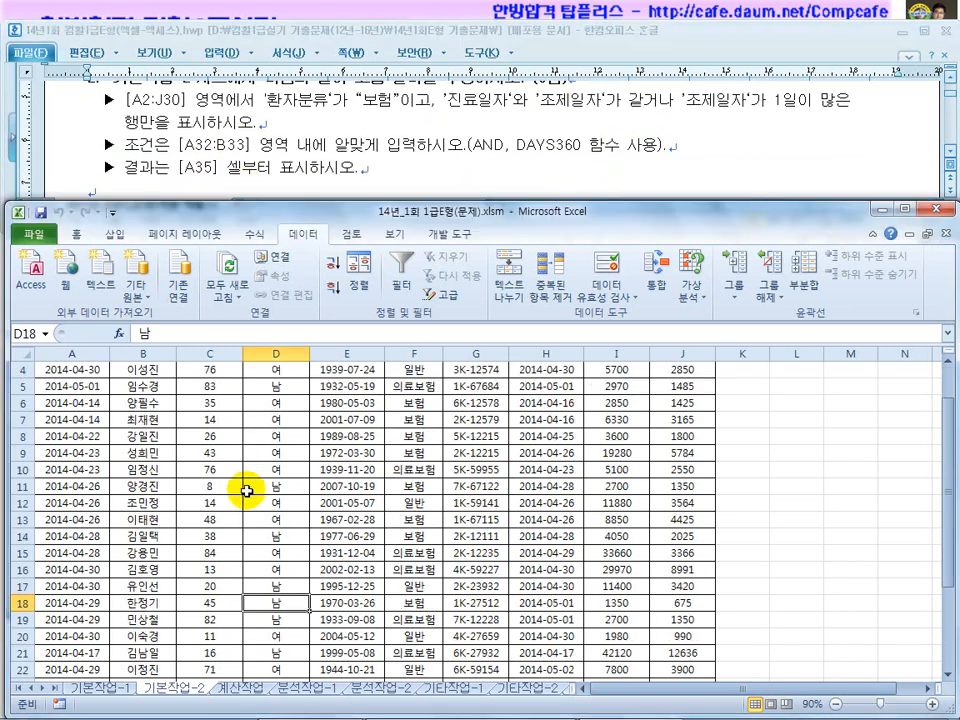
{"action": "scroll", "coordinate": [247, 490], "scroll_direction": "down", "scroll_amount": 6}
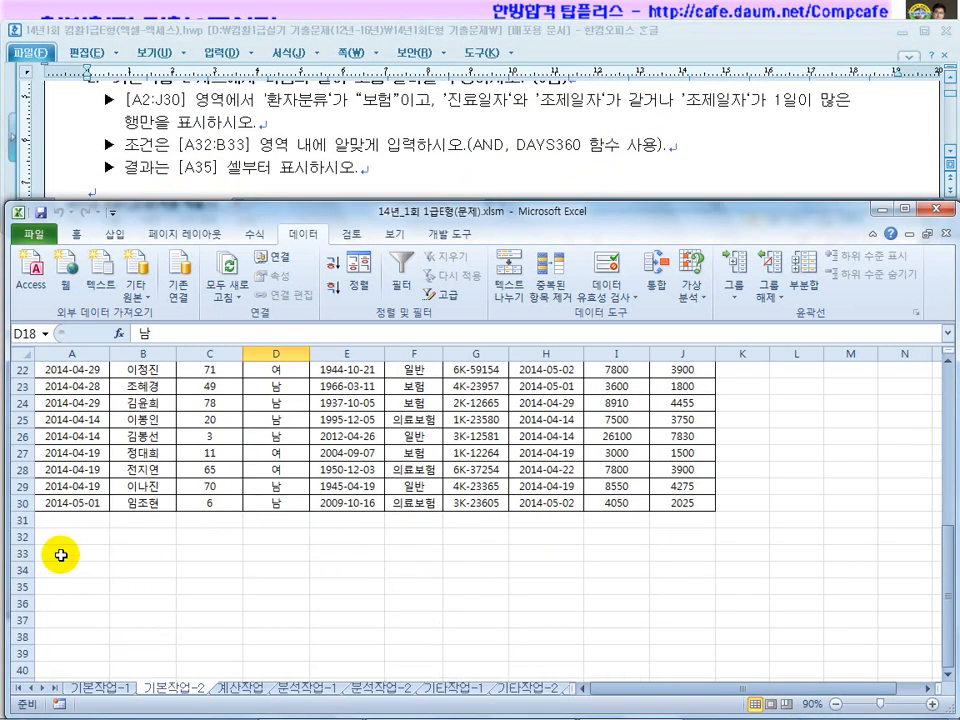
{"action": "left_click_drag", "start_coordinate": [58, 536], "coordinate": [158, 545]}
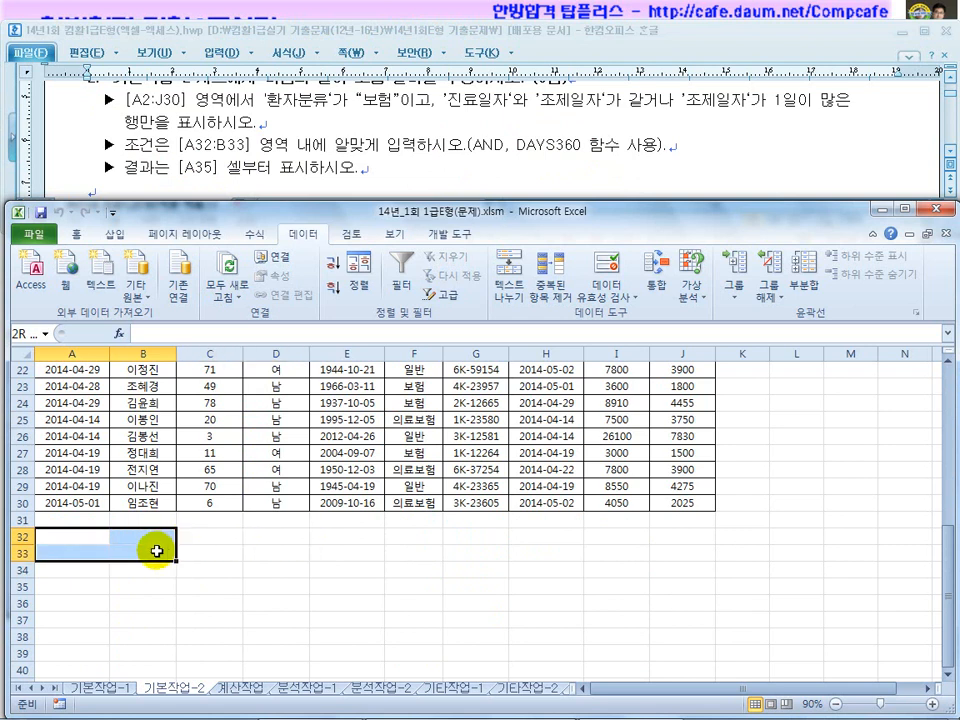
{"action": "left_click_drag", "start_coordinate": [158, 551], "coordinate": [84, 556]}
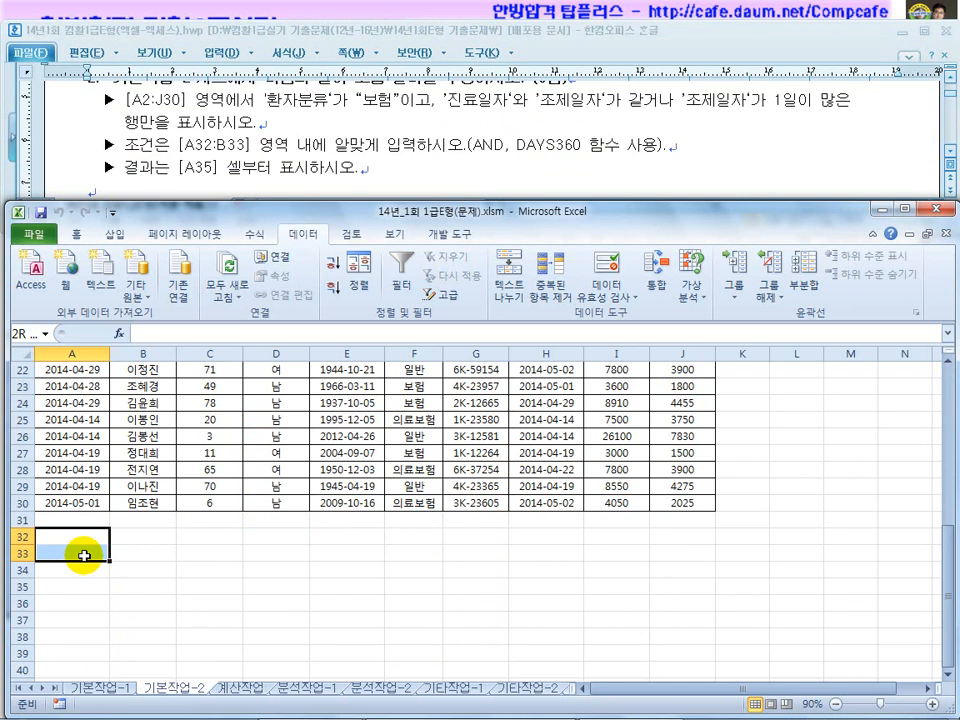
{"action": "left_click_drag", "start_coordinate": [84, 556], "coordinate": [135, 556]}
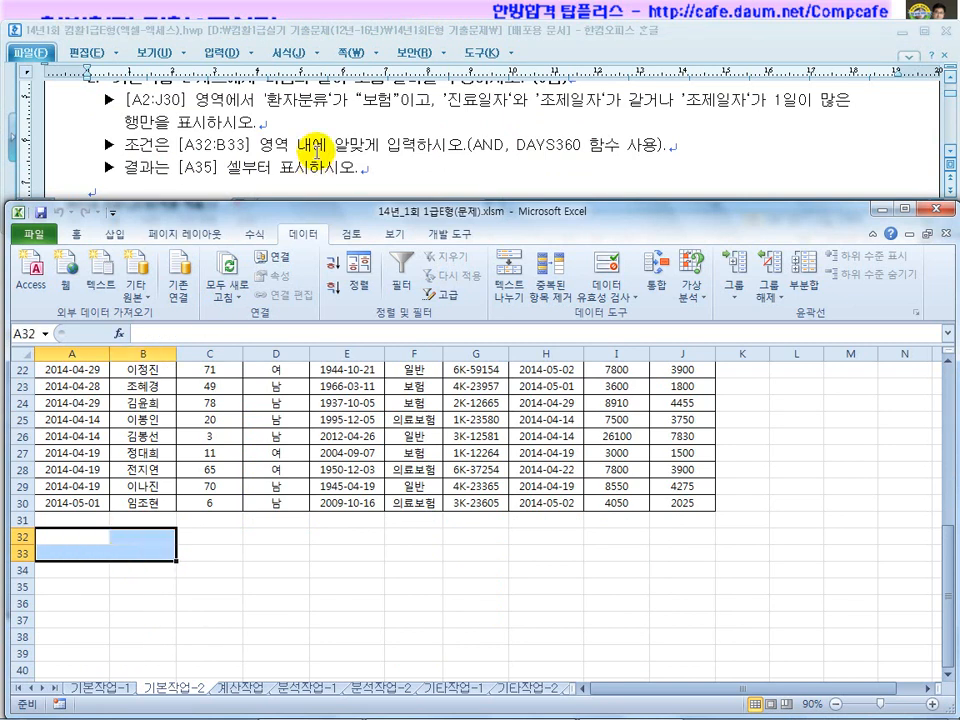
Enter the criteria header 환자분류 in cell A32 and the value 보험 beneath it in A33
{"action": "left_click", "coordinate": [88, 535]}
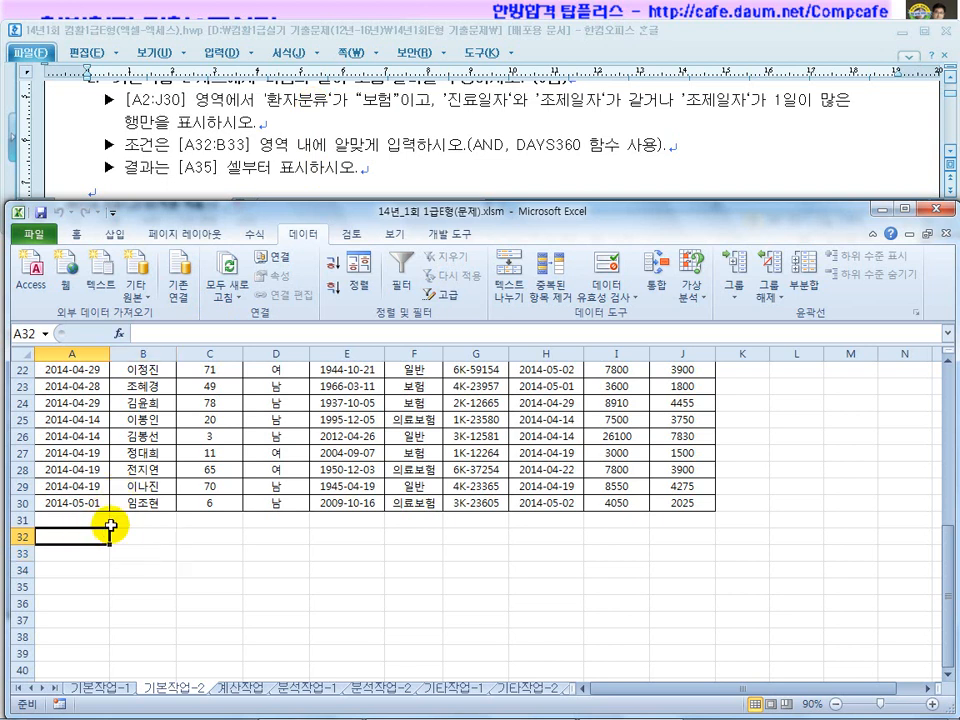
{"action": "type", "text": "ㅎ"}
{"action": "type", "text": "환자분류"}
{"action": "key", "text": "Return"}
{"action": "left_click", "coordinate": [112, 528]}
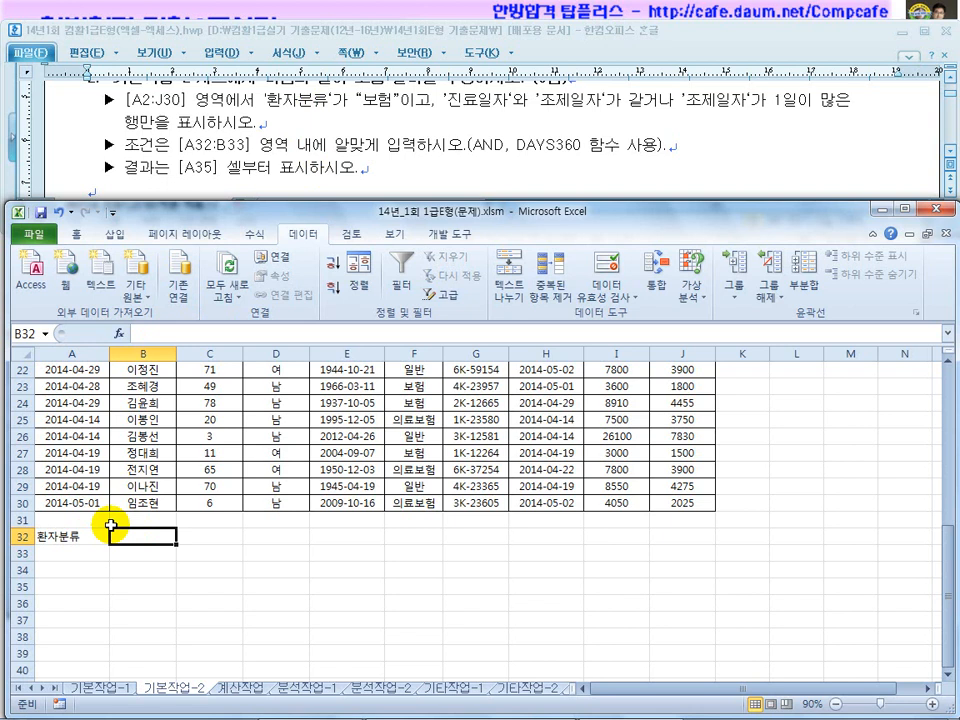
{"action": "left_click", "coordinate": [66, 552]}
{"action": "type", "text": "보허"}
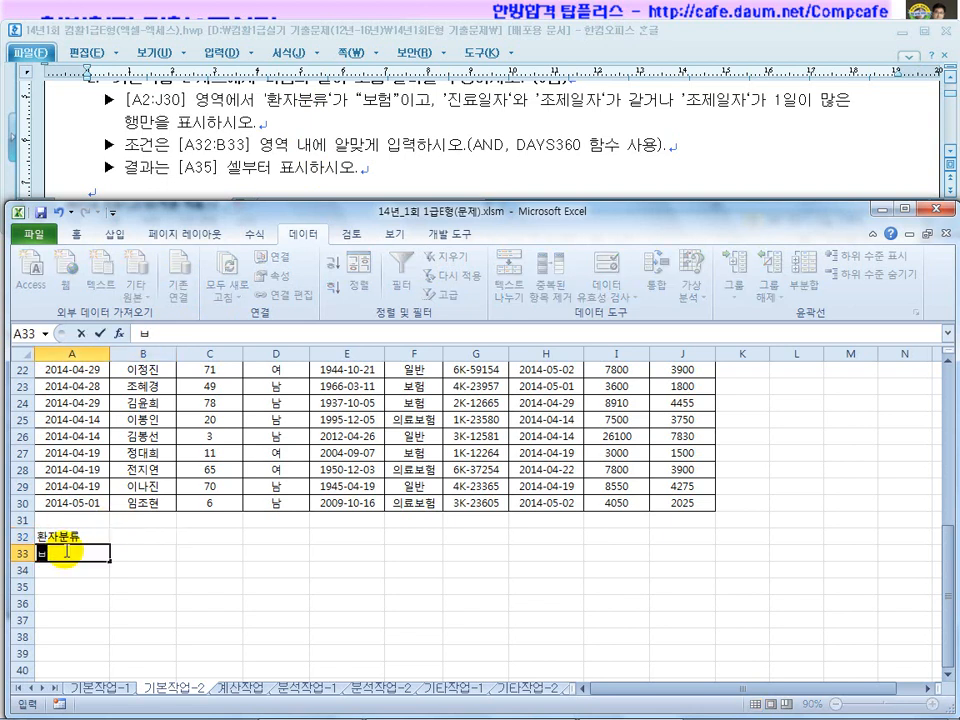
{"action": "type", "text": "ㅁ"}
{"action": "key", "text": "Return"}
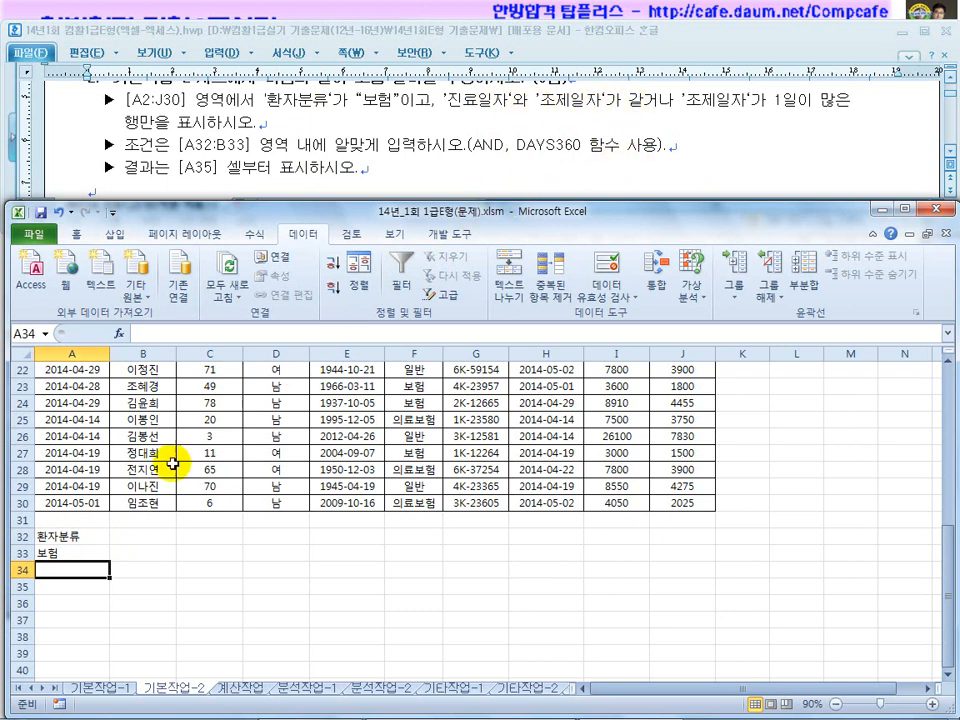
Enter 조건 in cell B32 as the header for the formula-based criterion
{"action": "left_click", "coordinate": [147, 535]}
{"action": "type", "text": "조거ㅏㄴ"}
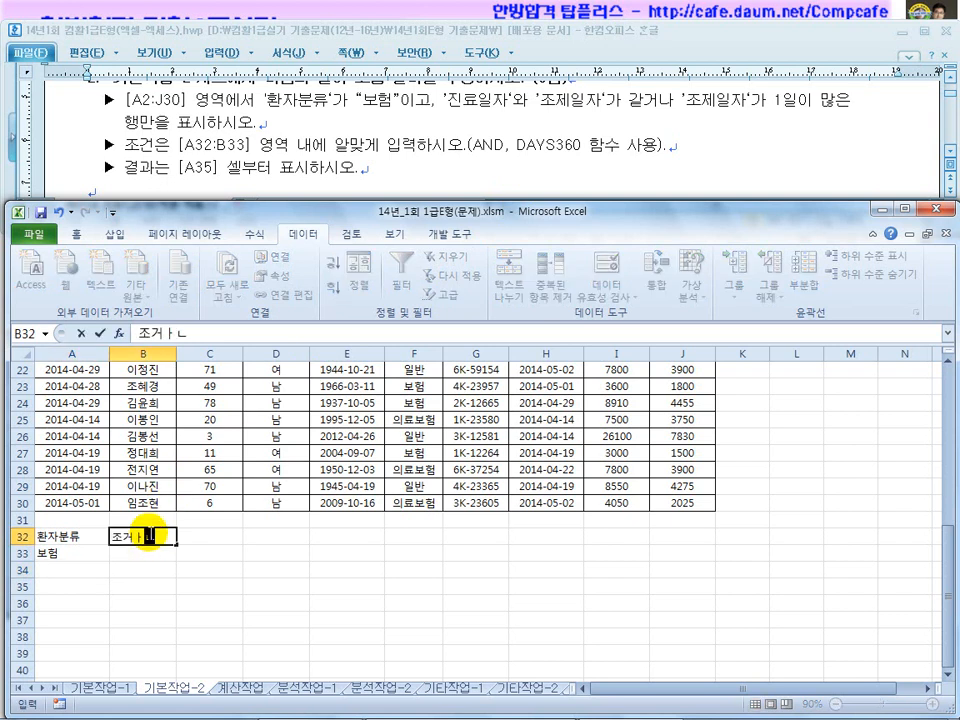
{"action": "type", "text": "ㅓㄴ"}
{"action": "key", "text": "Return"}
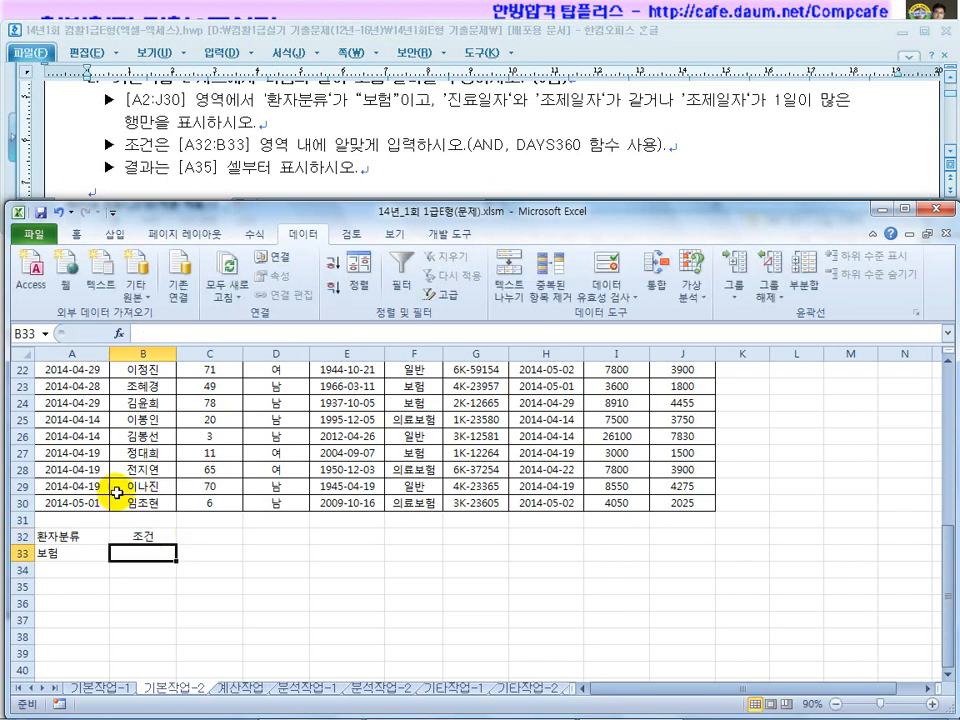
{"action": "left_click", "coordinate": [145, 538]}
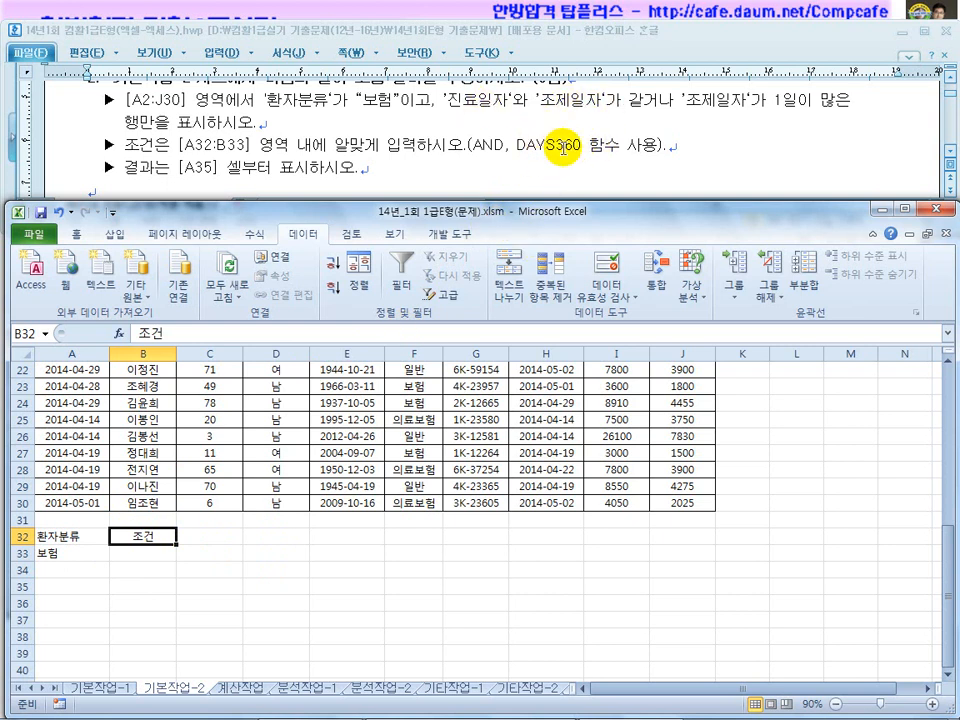
Begin the criteria formula in B33 with DAYS360 from 진료일자 in A3 to 조제일자 in H3, compared as =0 and followed by a comma
{"action": "left_click", "coordinate": [140, 553]}
{"action": "type", "text": "=ㅇㅁ"}
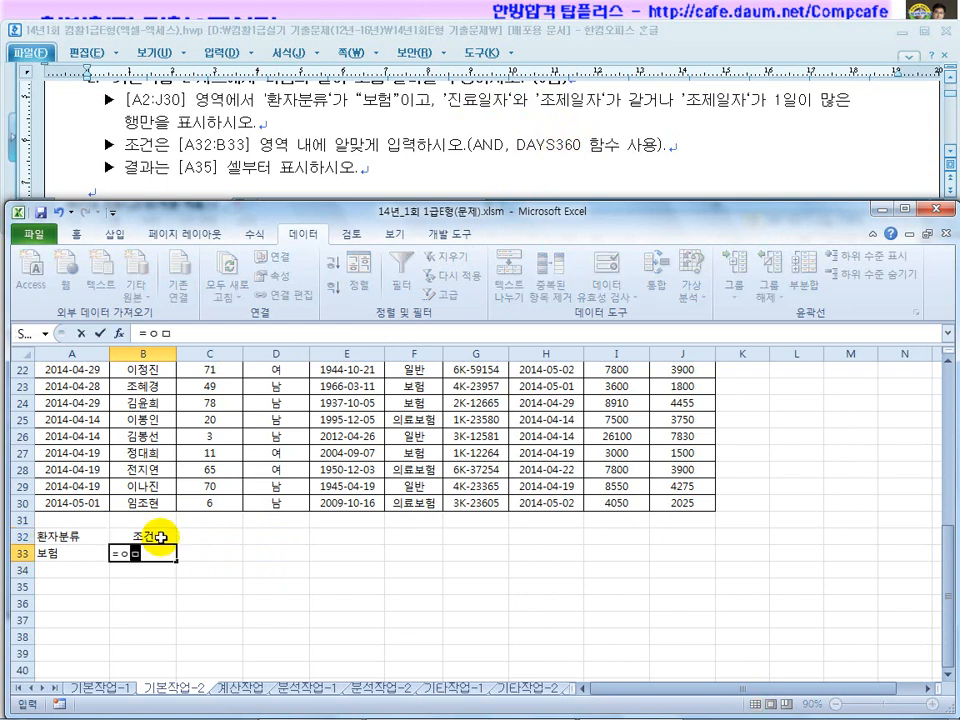
{"action": "type", "text": "day"}
{"action": "type", "text": "360"}
{"action": "key", "text": "BackSpace"}
{"action": "key", "text": "BackSpace"}
{"action": "key", "text": "BackSpace"}
{"action": "type", "text": "s"}
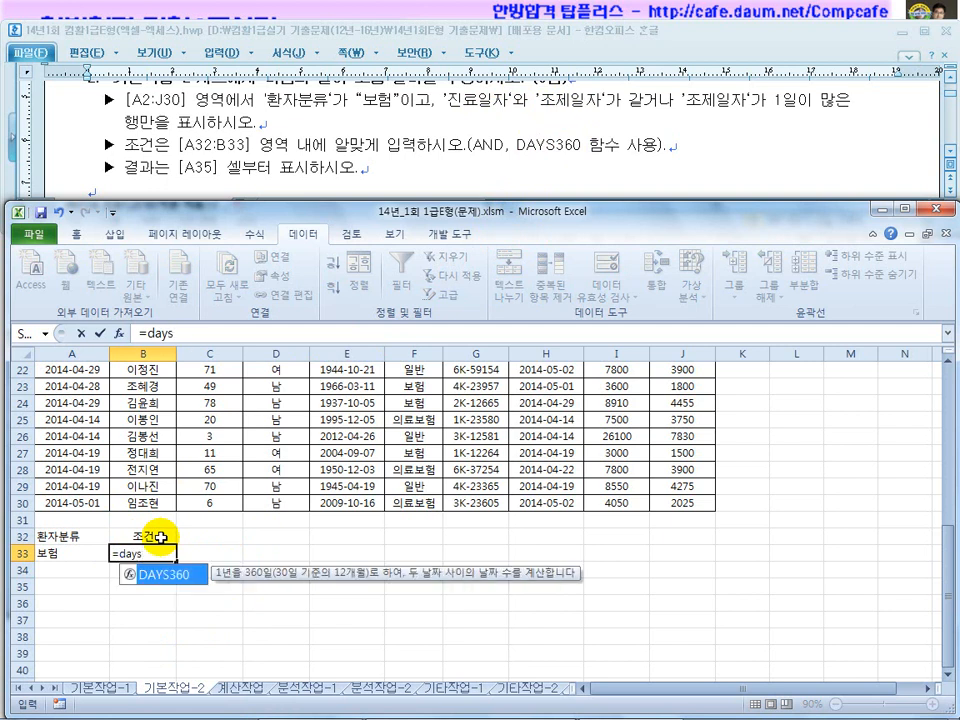
{"action": "key", "text": "Tab"}
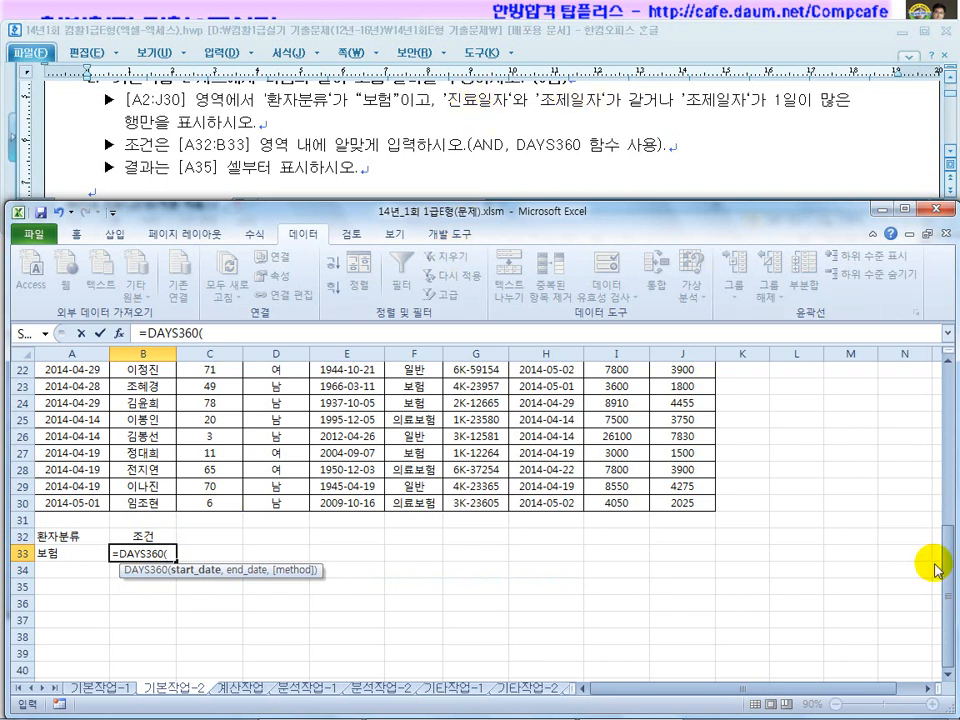
{"action": "left_click_drag", "start_coordinate": [937, 563], "coordinate": [942, 395]}
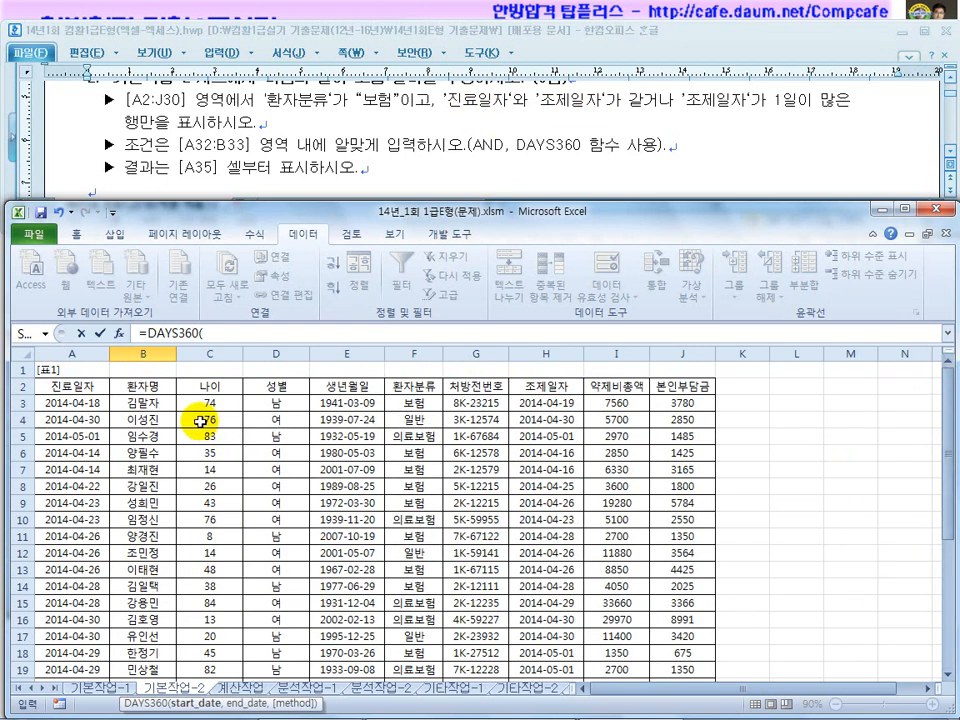
{"action": "left_click", "coordinate": [62, 402]}
{"action": "type", "text": ","}
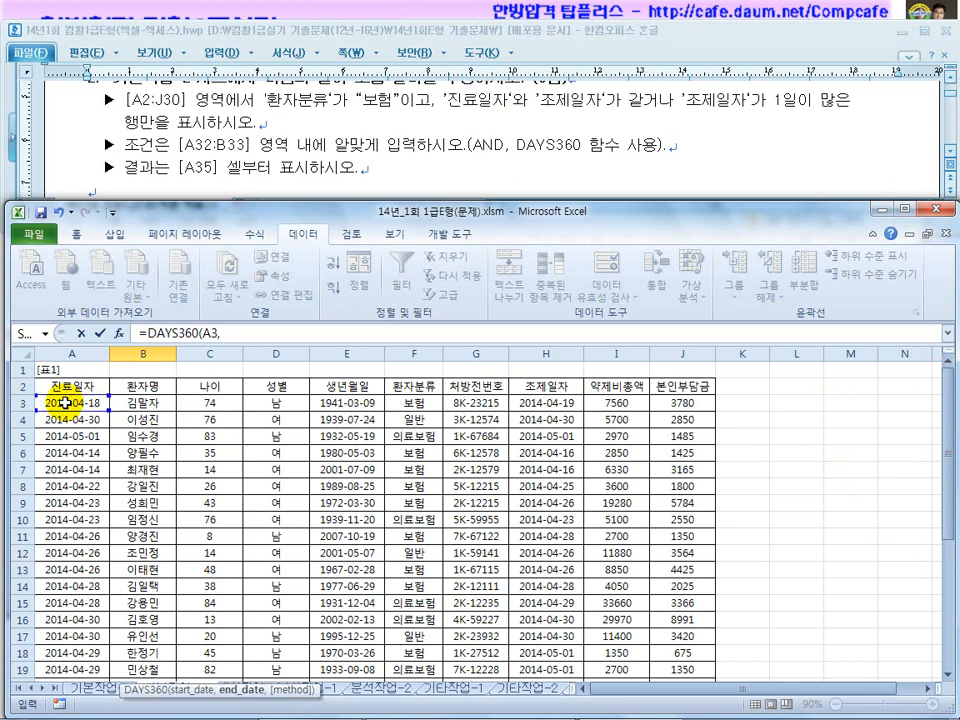
{"action": "left_click", "coordinate": [548, 402]}
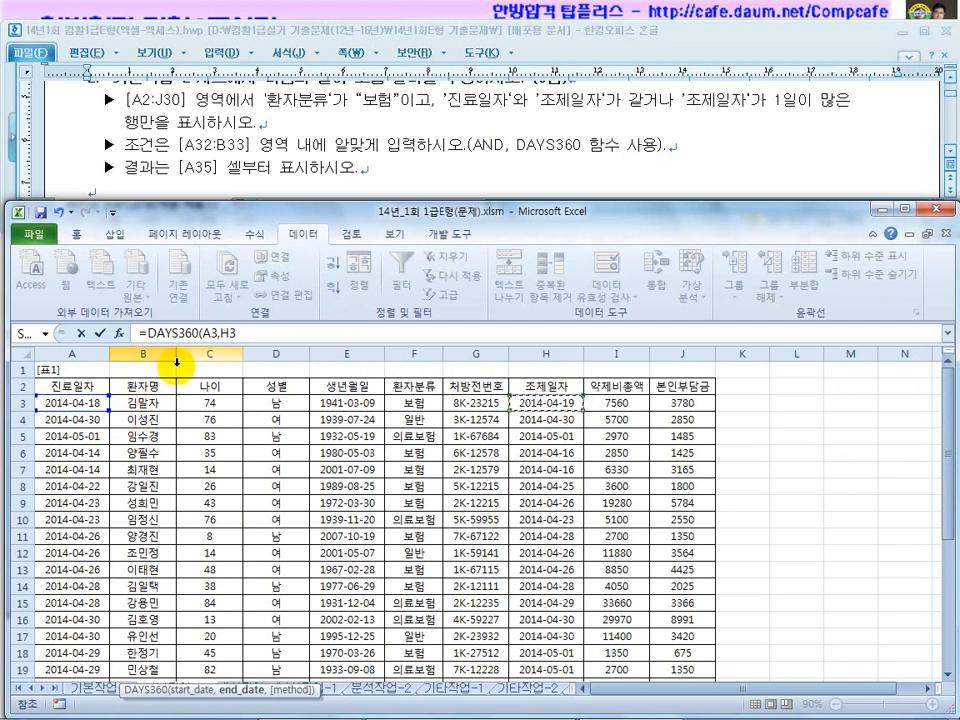
{"action": "left_click", "coordinate": [241, 334]}
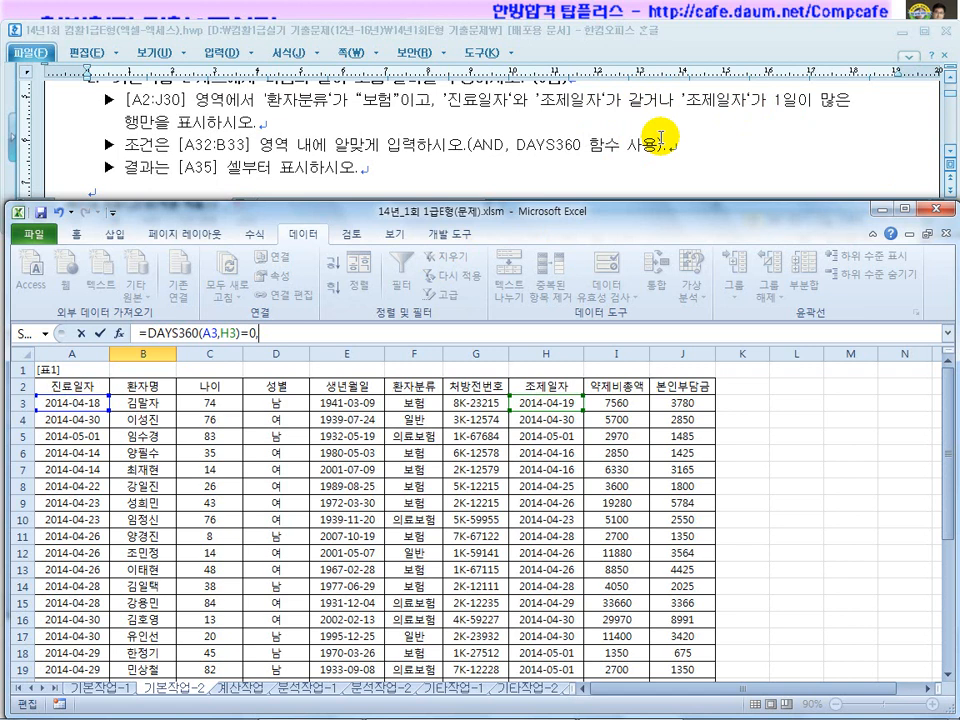
Duplicate the DAYS360(A3,H3) expression as a second condition in the B33 formula and make the two comparisons >=0 and <=1
{"action": "left_click_drag", "start_coordinate": [240, 336], "coordinate": [142, 334]}
{"action": "key", "text": "ctrl+c"}
{"action": "left_click", "coordinate": [282, 331]}
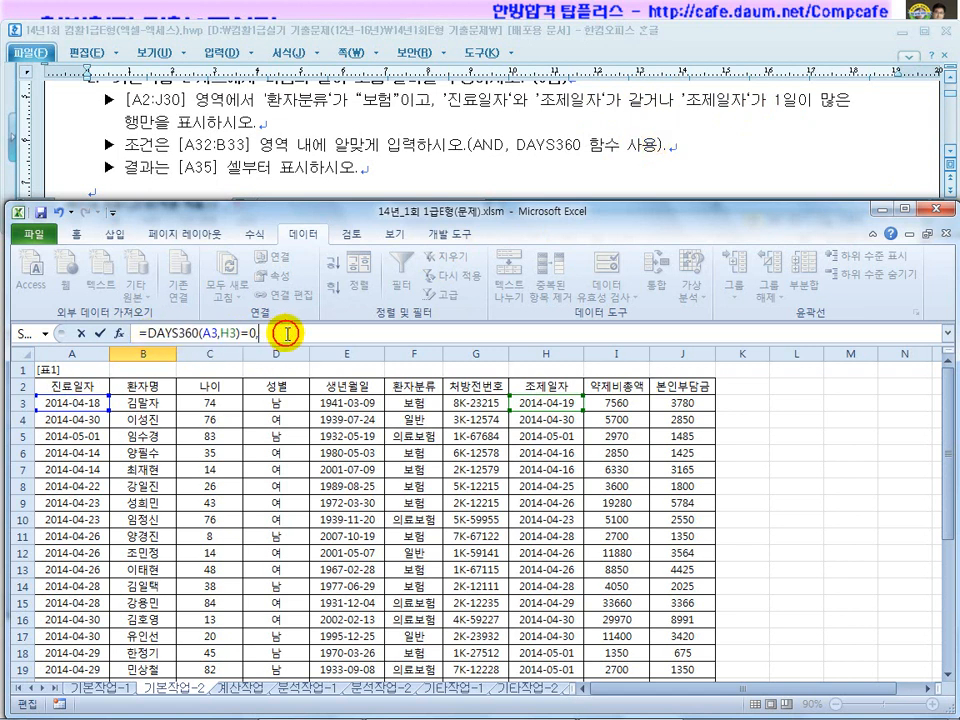
{"action": "key", "text": "ctrl+v"}
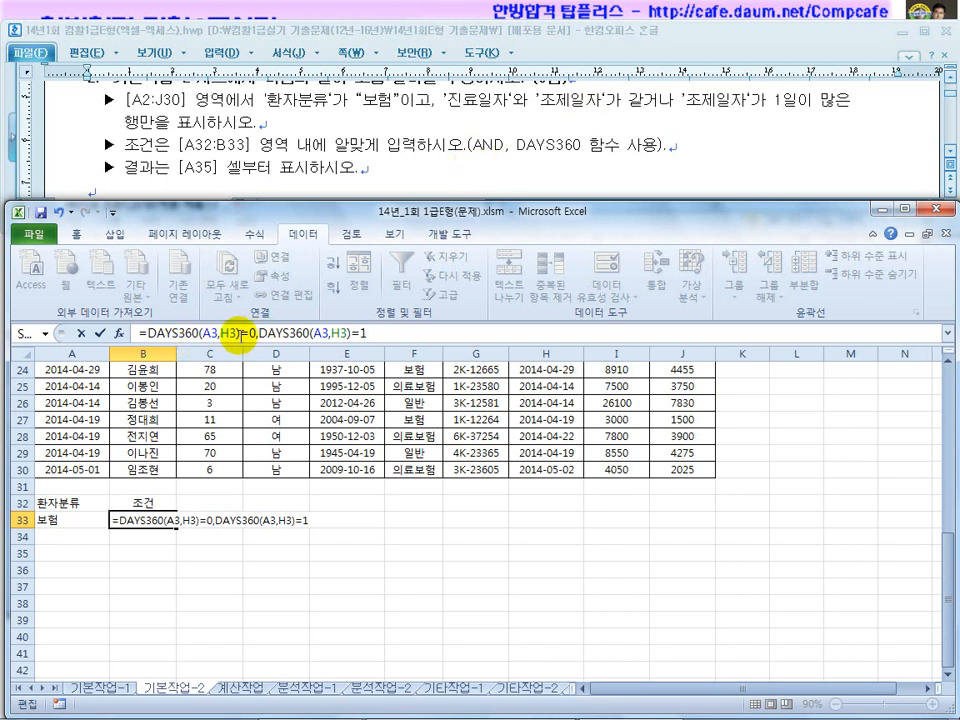
{"action": "left_click_drag", "start_coordinate": [244, 333], "coordinate": [262, 341]}
{"action": "type", "text": ">"}
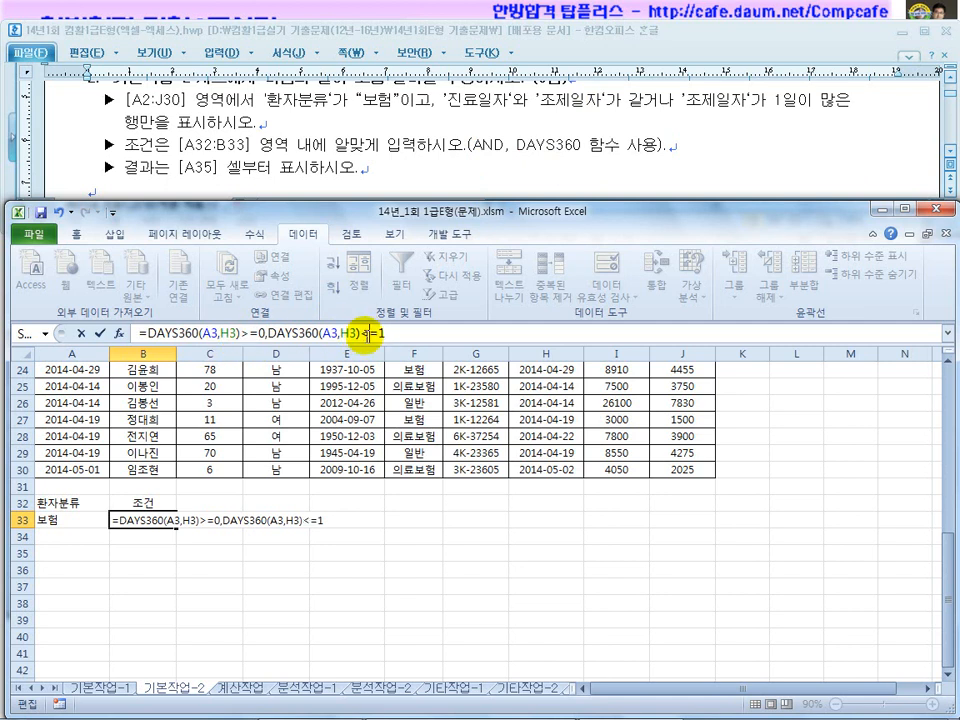
Wrap both DAYS360 comparisons in B33 in an AND function and enter the completed formula
{"action": "left_click", "coordinate": [146, 333]}
{"action": "type", "text": "뭉("}
{"action": "key", "text": "BackSpace"}
{"action": "key", "text": "BackSpace"}
{"action": "type", "text": "and9"}
{"action": "key", "text": "BackSpace"}
{"action": "type", "text": "("}
{"action": "left_click", "coordinate": [421, 333]}
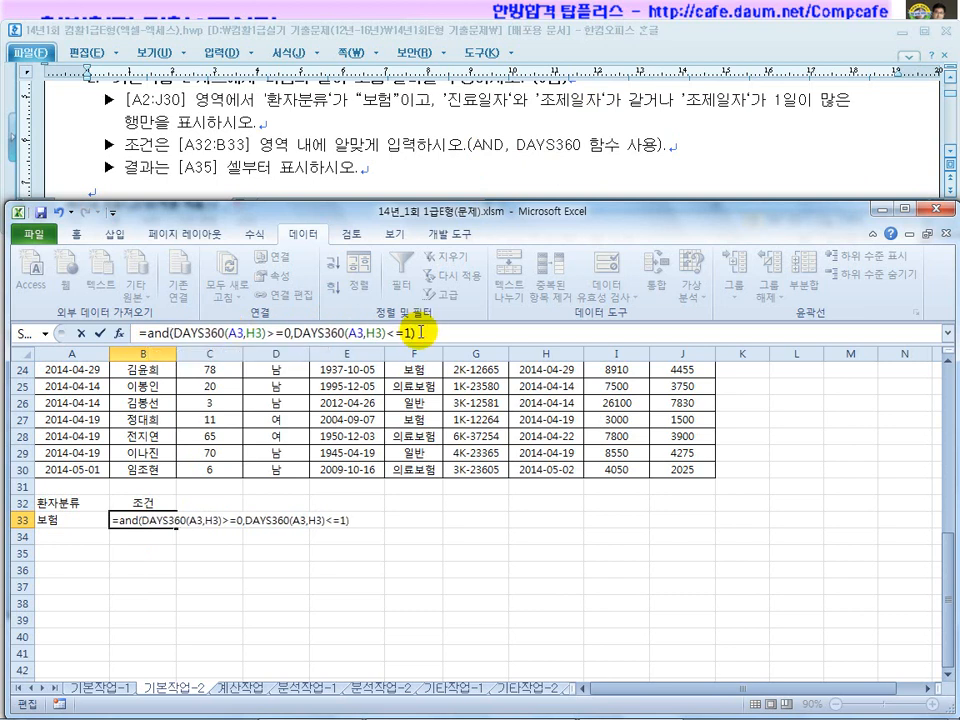
{"action": "key", "text": "Return"}
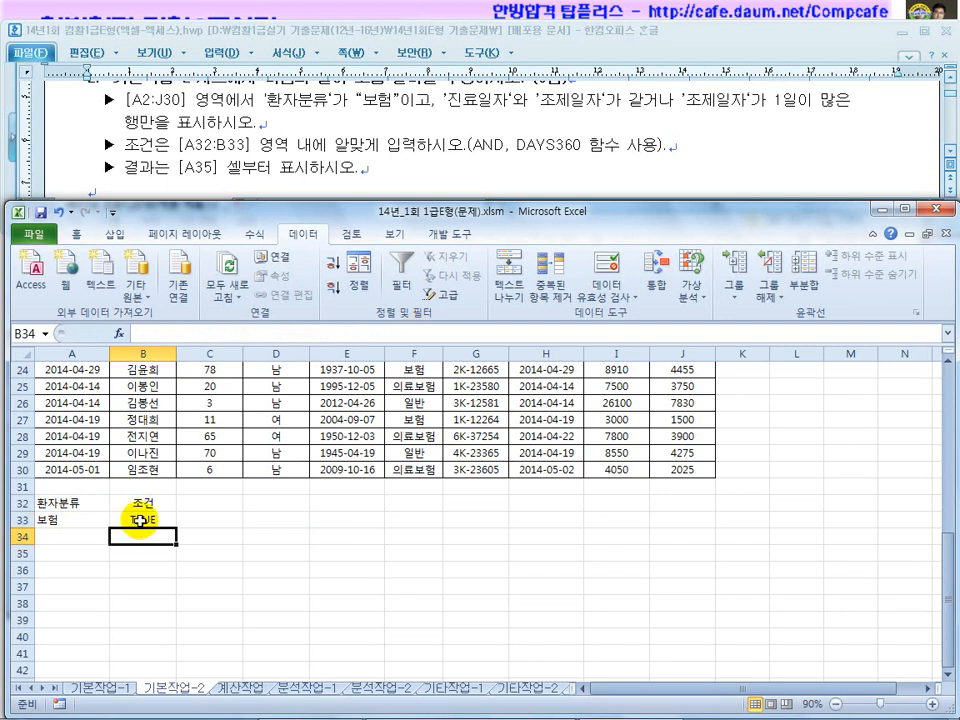
{"action": "key", "text": "Up"}
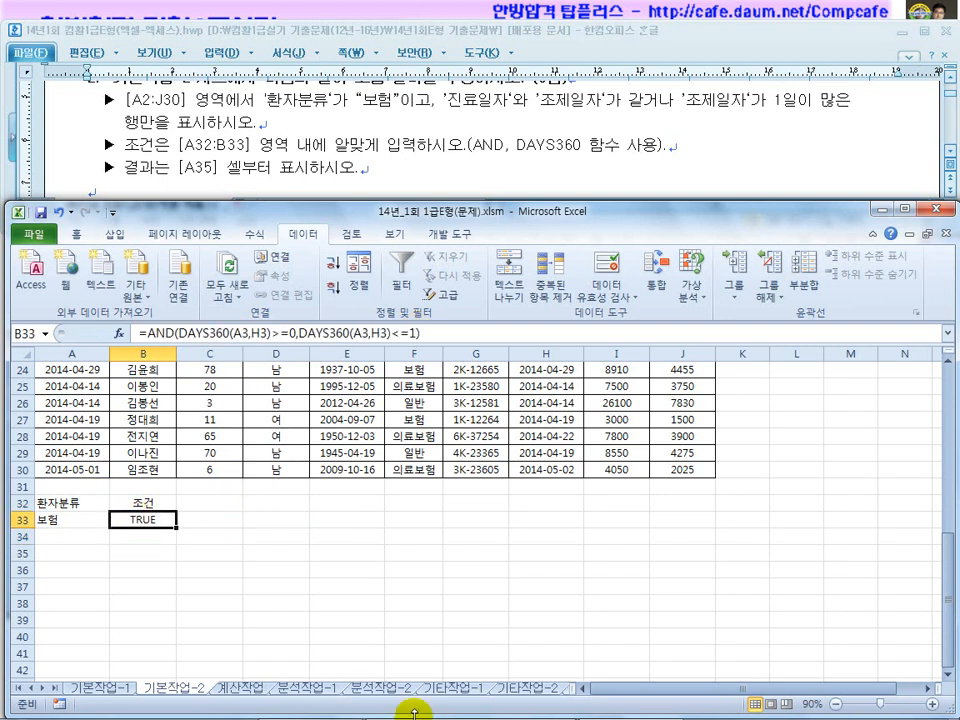
Switch to the solution slide show and review the B33 formula on the 고급필터 slide, marking its AND function, date arguments and comparisons
{"action": "key", "text": "super"}
{"action": "left_click", "coordinate": [542, 706]}
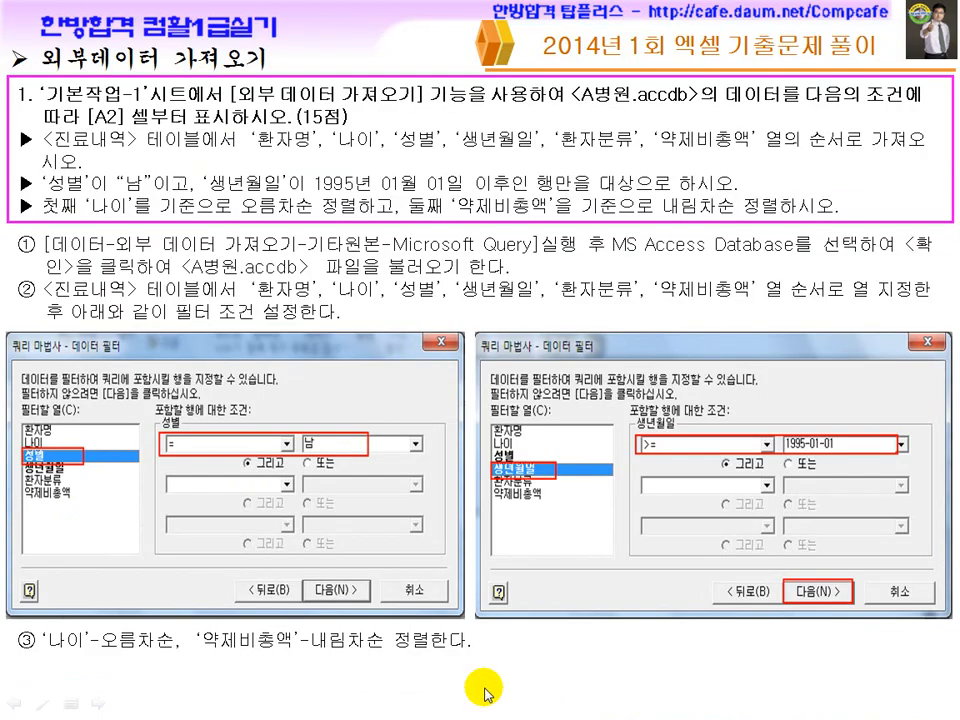
{"action": "left_click", "coordinate": [424, 580]}
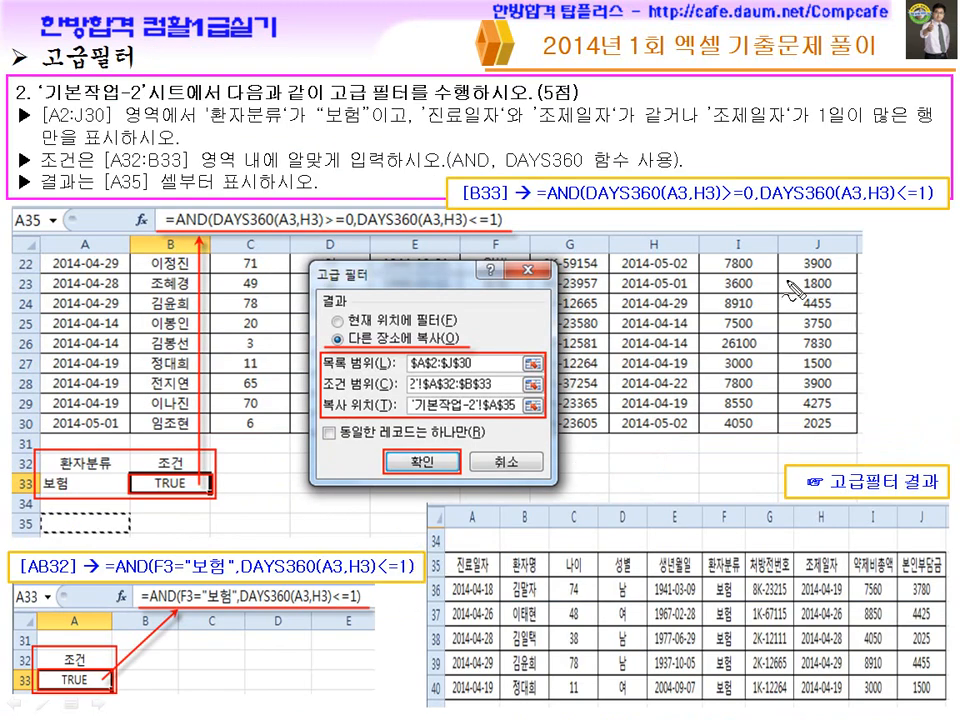
{"action": "left_click_drag", "start_coordinate": [706, 207], "coordinate": [745, 208]}
{"action": "mouse_move", "coordinate": [667, 211]}
{"action": "left_mouse_down"}
{"action": "mouse_move", "coordinate": [653, 208]}
{"action": "mouse_move", "coordinate": [679, 208]}
{"action": "left_mouse_up"}
{"action": "mouse_move", "coordinate": [846, 184]}
{"action": "left_mouse_down"}
{"action": "mouse_move", "coordinate": [850, 206]}
{"action": "mouse_move", "coordinate": [929, 209]}
{"action": "left_mouse_up"}
{"action": "left_click_drag", "start_coordinate": [570, 207], "coordinate": [580, 206]}
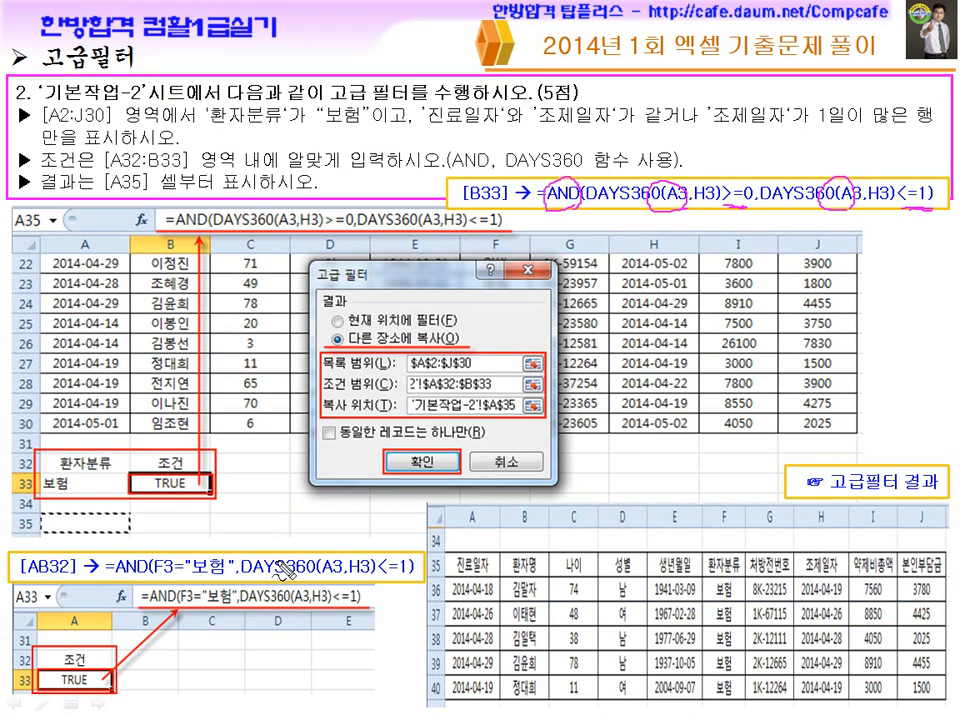
Examine the single-cell alternative =AND(F3="보험",DAYS360(A3,H3)<=1) on the slide against the task wording and the required A32:B33 condition range
{"action": "mouse_move", "coordinate": [252, 577]}
{"action": "left_mouse_down"}
{"action": "mouse_move", "coordinate": [340, 578]}
{"action": "mouse_move", "coordinate": [345, 593]}
{"action": "mouse_move", "coordinate": [366, 557]}
{"action": "mouse_move", "coordinate": [372, 583]}
{"action": "left_mouse_up"}
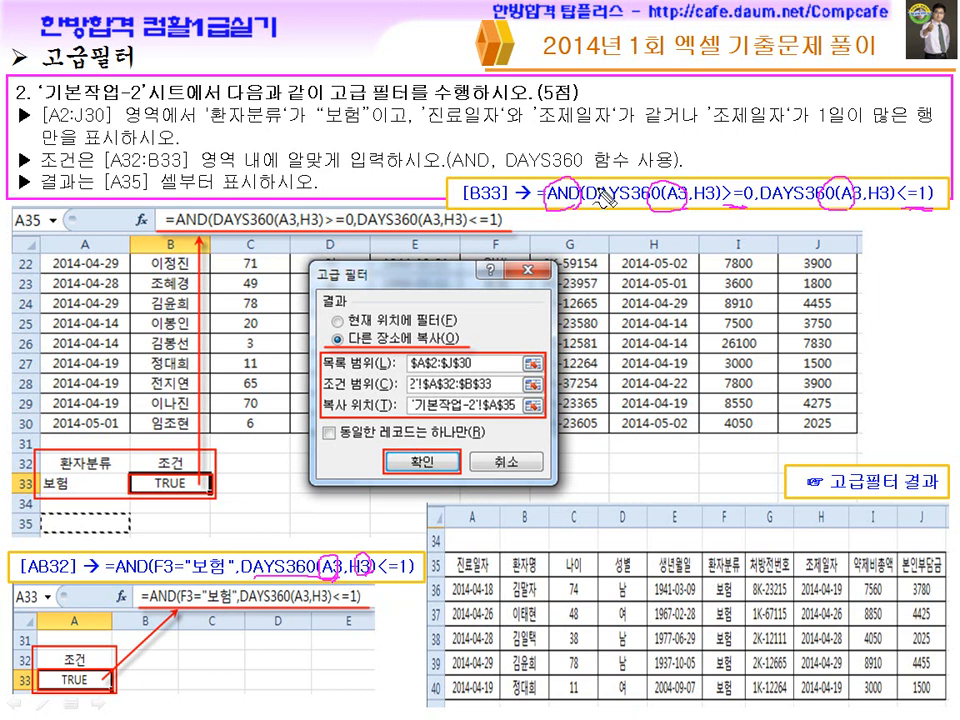
{"action": "left_click_drag", "start_coordinate": [553, 150], "coordinate": [701, 151]}
{"action": "left_click_drag", "start_coordinate": [612, 90], "coordinate": [628, 90]}
{"action": "left_click_drag", "start_coordinate": [642, 88], "coordinate": [645, 89]}
{"action": "left_click_drag", "start_coordinate": [819, 88], "coordinate": [820, 100]}
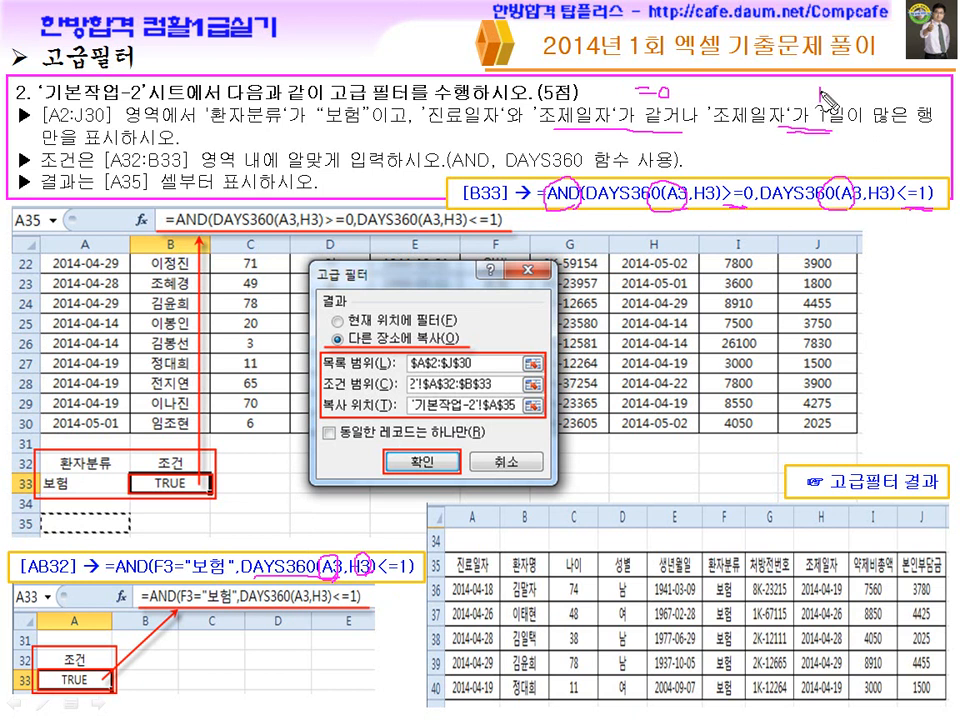
{"action": "mouse_move", "coordinate": [410, 568]}
{"action": "left_mouse_down"}
{"action": "mouse_move", "coordinate": [370, 590]}
{"action": "mouse_move", "coordinate": [396, 597]}
{"action": "left_mouse_up"}
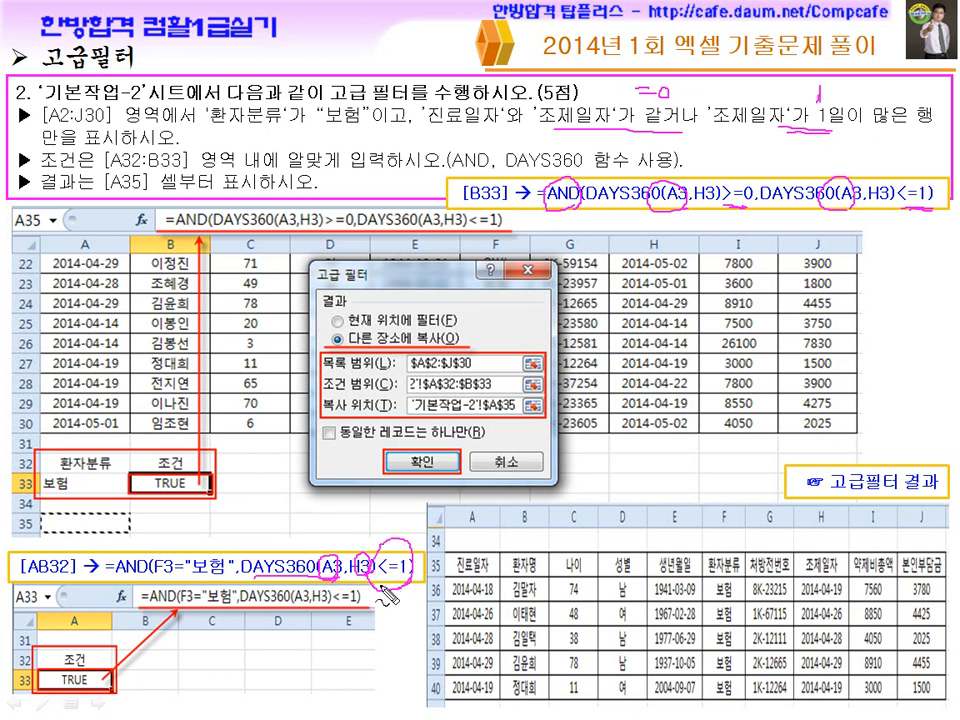
{"action": "left_click_drag", "start_coordinate": [240, 550], "coordinate": [205, 558]}
{"action": "left_click_drag", "start_coordinate": [40, 633], "coordinate": [38, 698]}
{"action": "left_click_drag", "start_coordinate": [88, 633], "coordinate": [95, 703]}
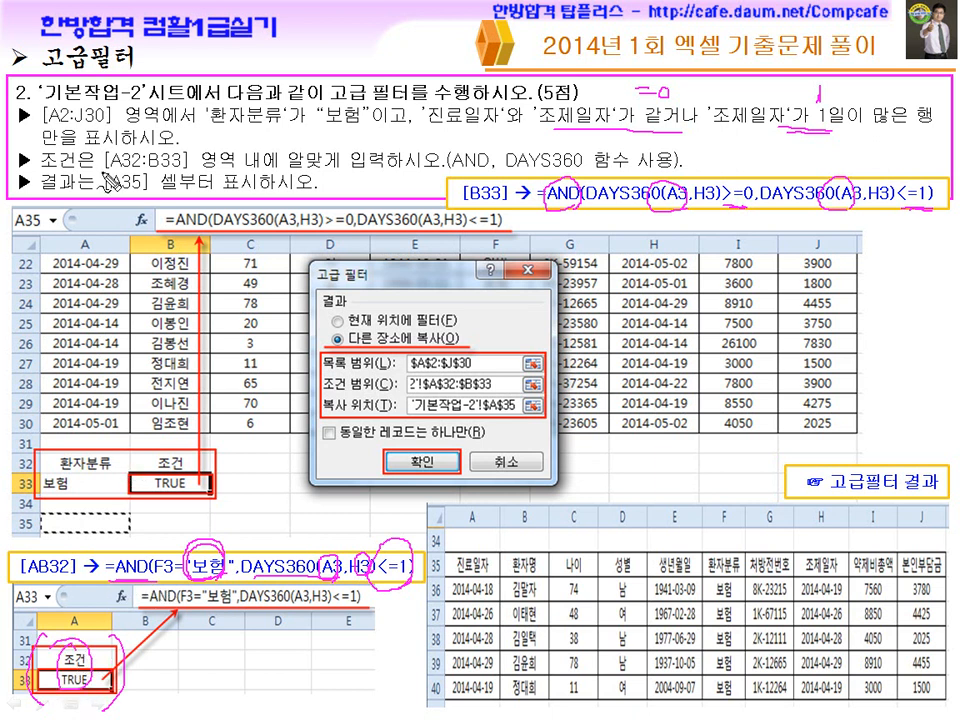
{"action": "mouse_move", "coordinate": [95, 165]}
{"action": "left_mouse_down"}
{"action": "mouse_move", "coordinate": [184, 165]}
{"action": "mouse_move", "coordinate": [170, 172]}
{"action": "left_mouse_up"}
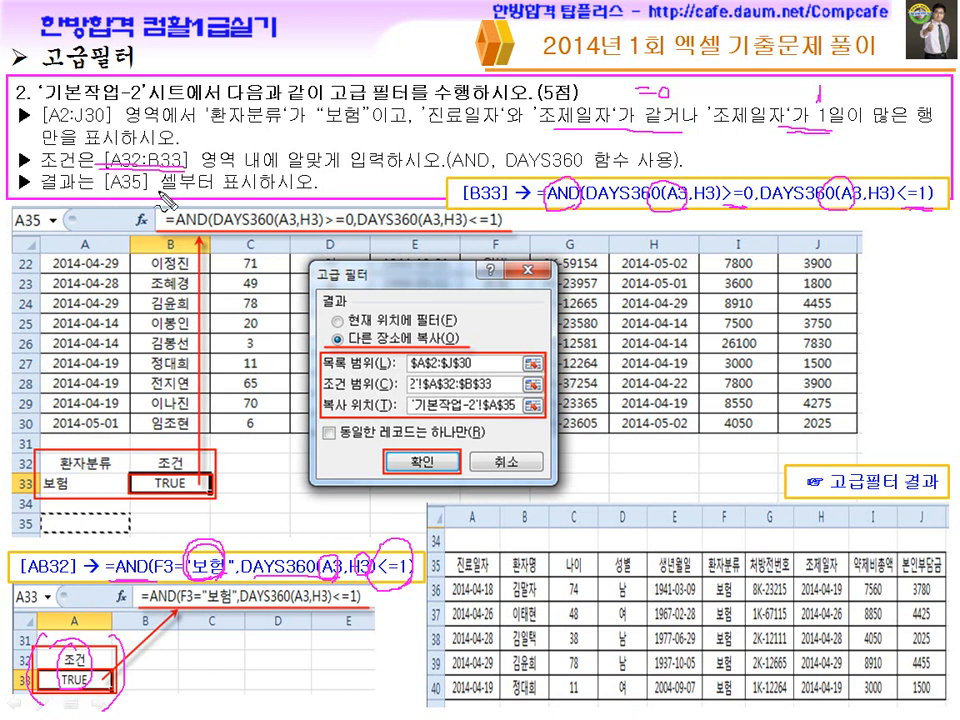
Mark the A32:B33 condition range on the 고급필터 slide, then switch back to the workbook and the task document
{"action": "left_click_drag", "start_coordinate": [46, 452], "coordinate": [47, 498]}
{"action": "left_click_drag", "start_coordinate": [212, 448], "coordinate": [209, 505]}
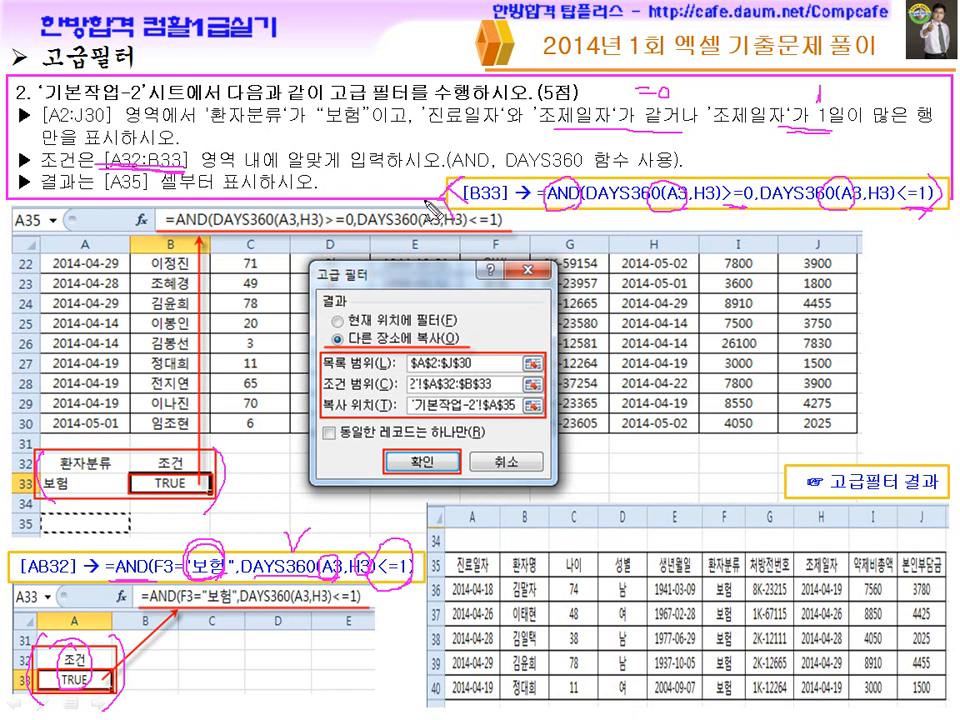
{"action": "key", "text": "super"}
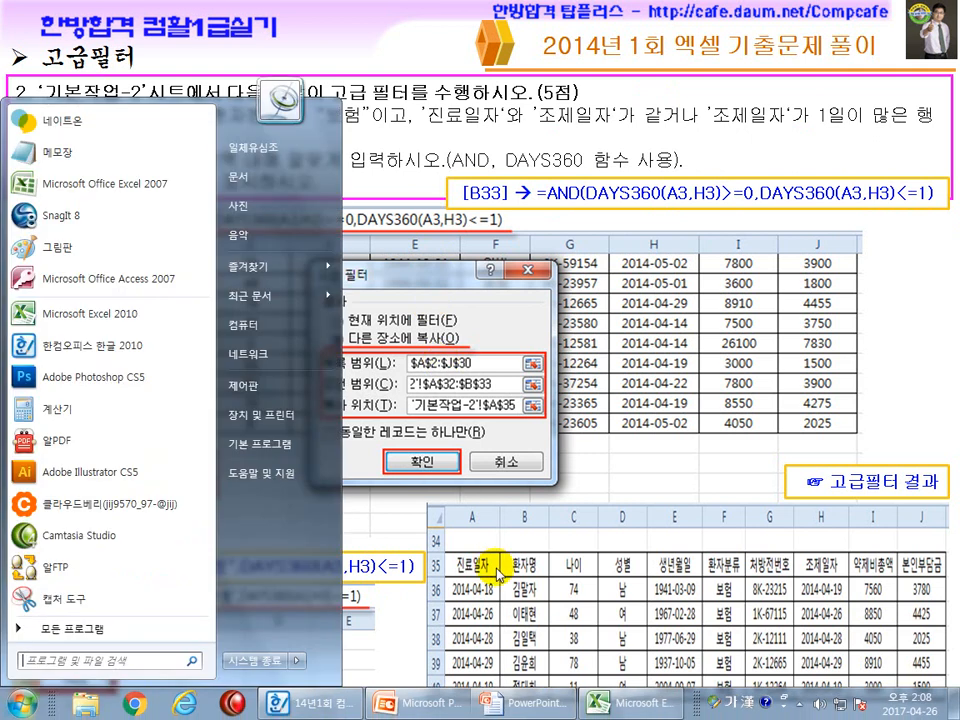
{"action": "left_click", "coordinate": [615, 703]}
{"action": "left_click", "coordinate": [318, 702]}
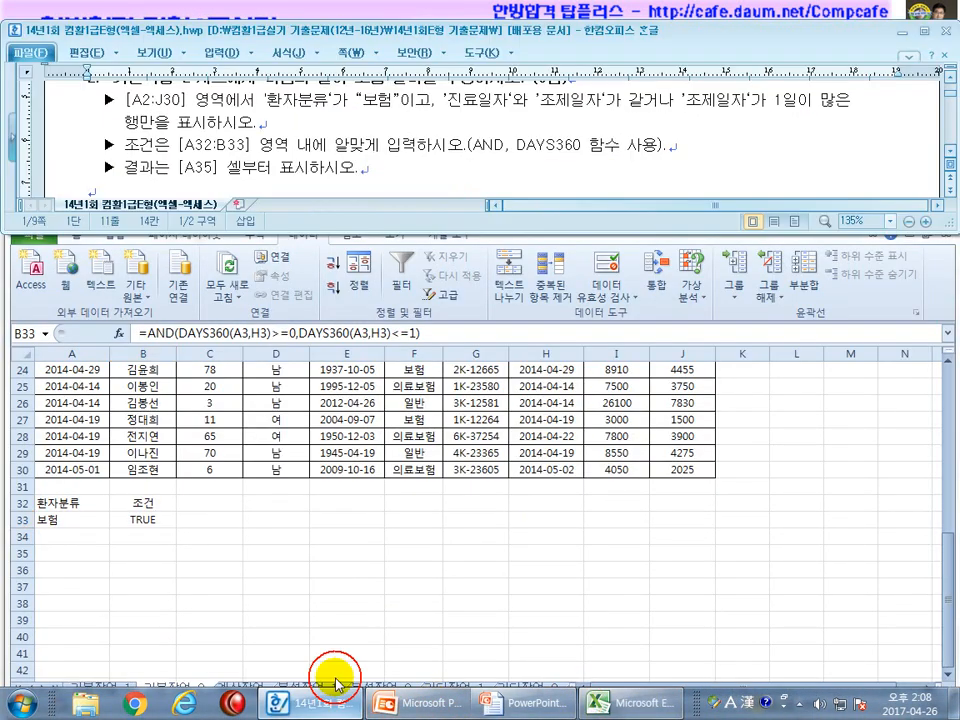
Run an advanced filter on A2:J30 with criteria range A32:B33, copying the results to another location starting at A35
{"action": "left_click", "coordinate": [410, 421]}
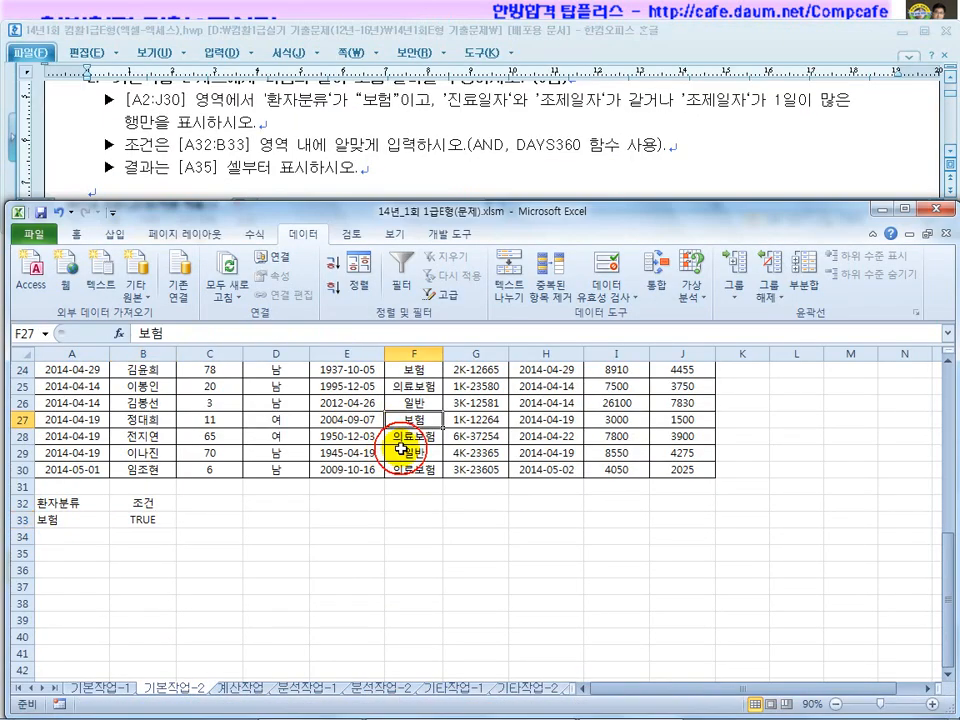
{"action": "left_click", "coordinate": [437, 297]}
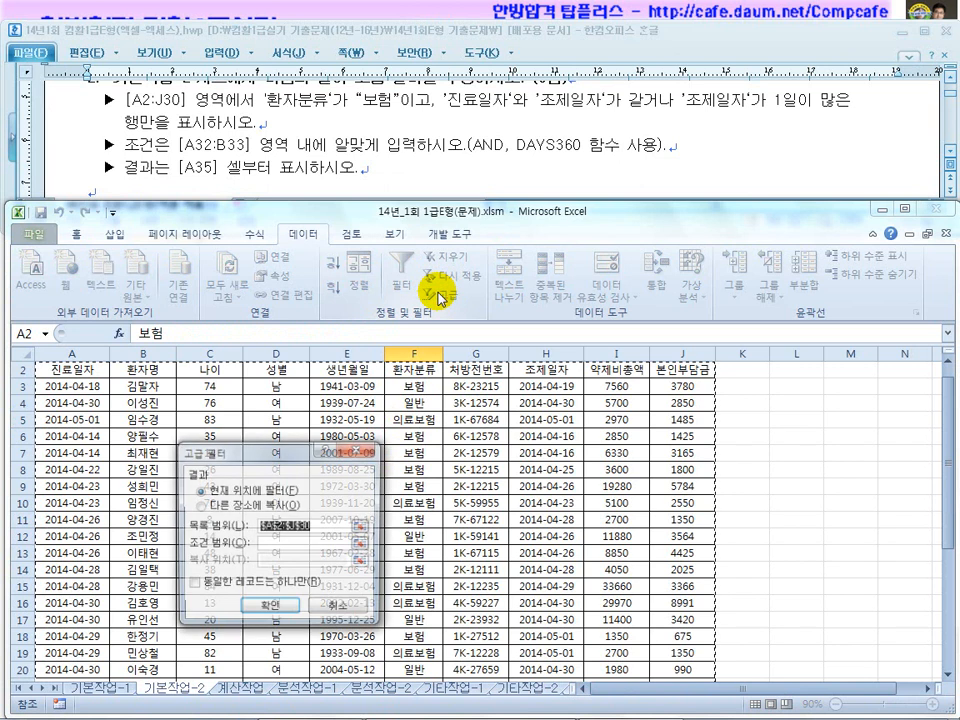
{"action": "left_click", "coordinate": [309, 541]}
{"action": "scroll", "coordinate": [309, 541], "scroll_direction": "down", "scroll_amount": 7}
{"action": "left_click_drag", "start_coordinate": [64, 519], "coordinate": [145, 540]}
{"action": "left_click", "coordinate": [215, 505]}
{"action": "left_click", "coordinate": [285, 557]}
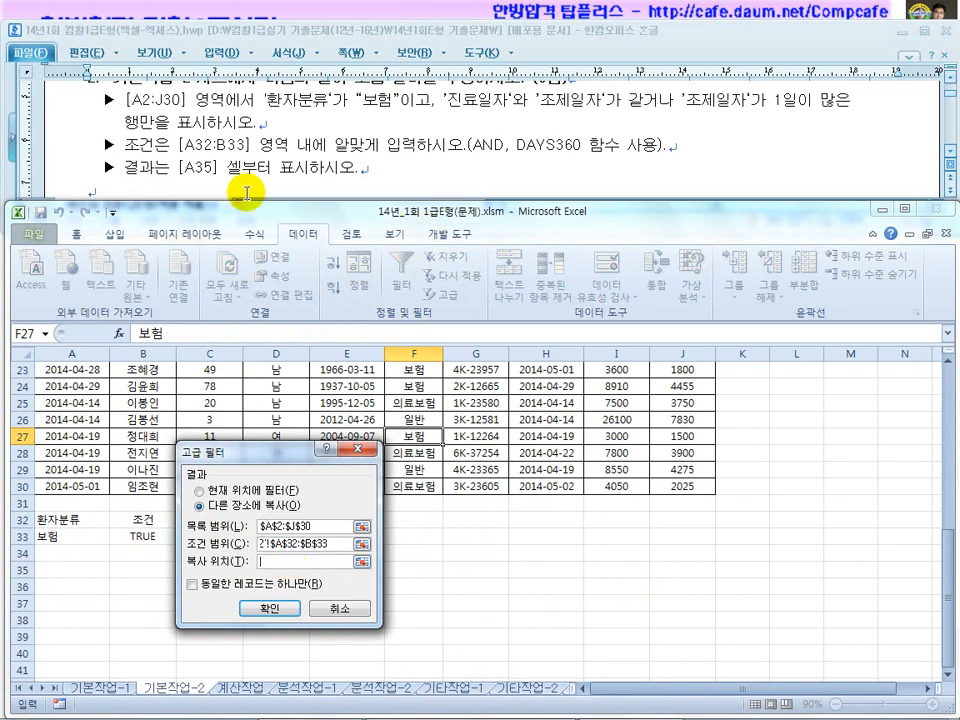
{"action": "left_click", "coordinate": [71, 570]}
{"action": "left_click", "coordinate": [272, 607]}
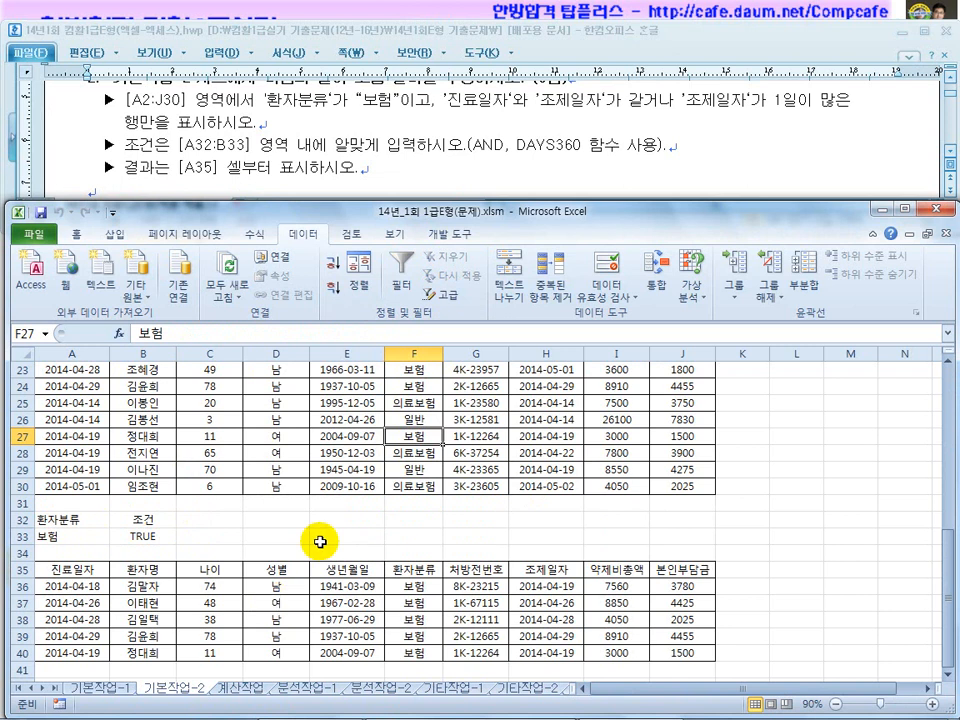
Read task 3 in the exam document, covering the conditional formatting requirements for A3:J30 on 기본작업-2
{"action": "left_click", "coordinate": [439, 172]}
{"action": "scroll", "coordinate": [440, 168], "scroll_direction": "down", "scroll_amount": 3}
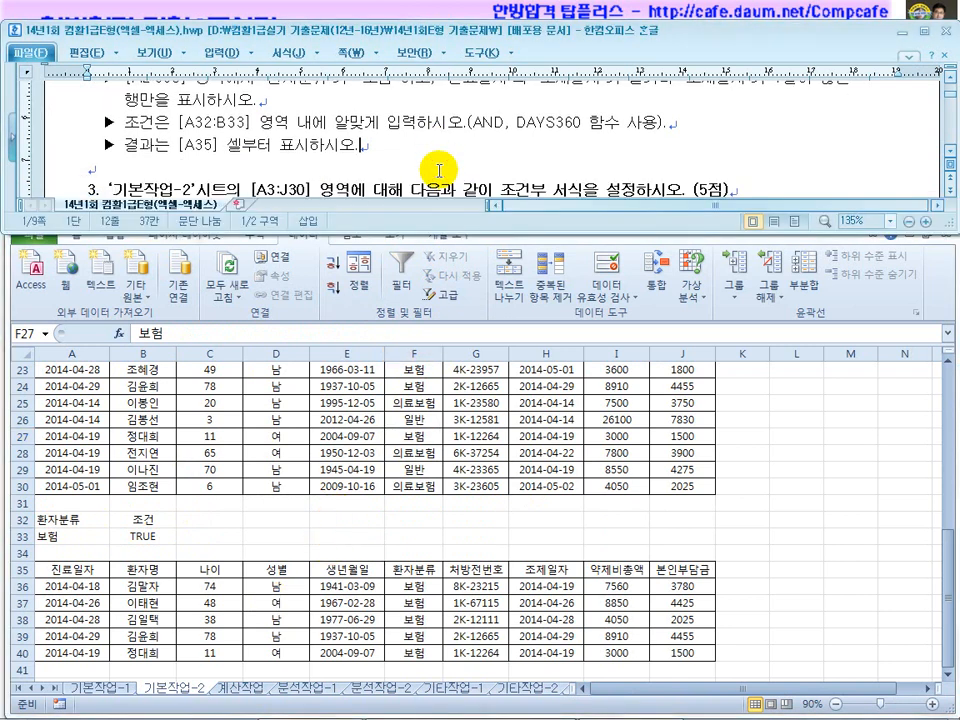
{"action": "scroll", "coordinate": [437, 168], "scroll_direction": "down", "scroll_amount": 1}
{"action": "scroll", "coordinate": [430, 168], "scroll_direction": "up", "scroll_amount": 1}
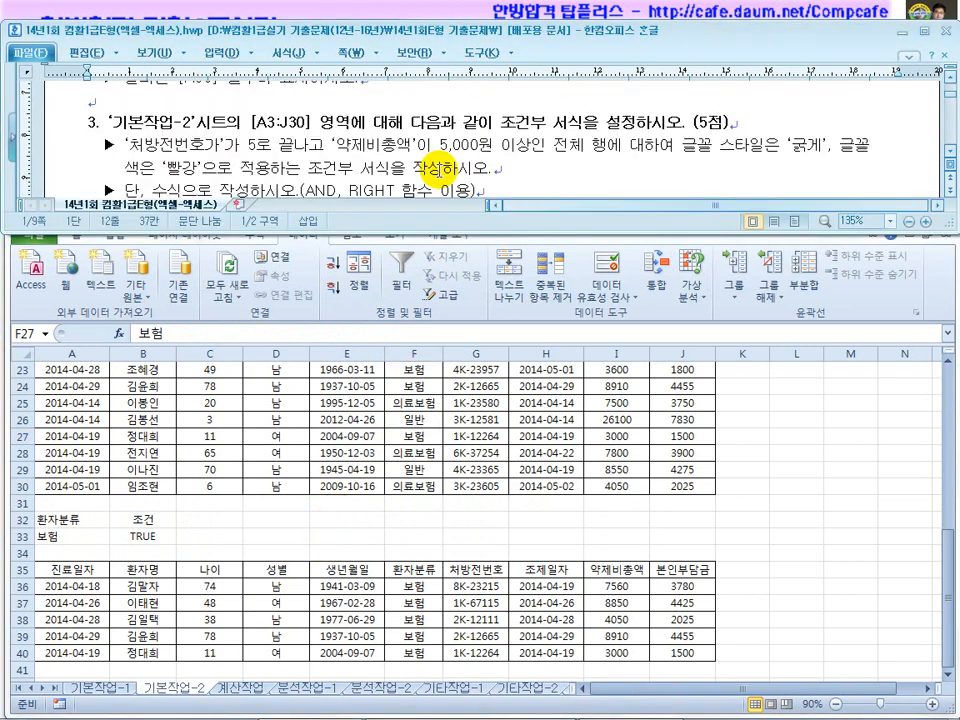
{"action": "left_click", "coordinate": [950, 150]}
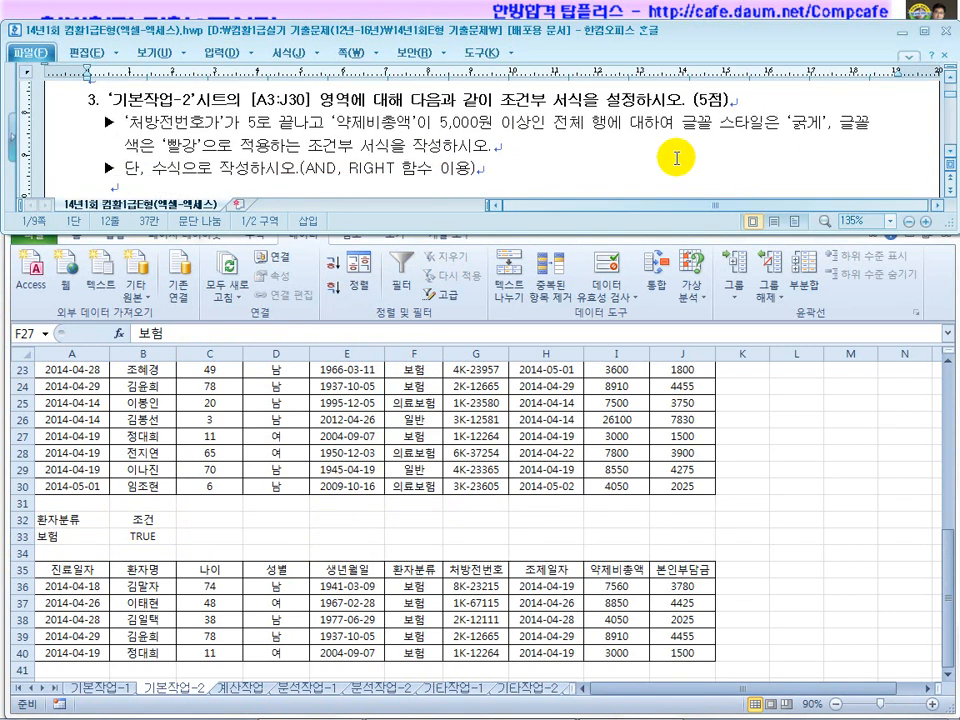
{"action": "left_click", "coordinate": [266, 123]}
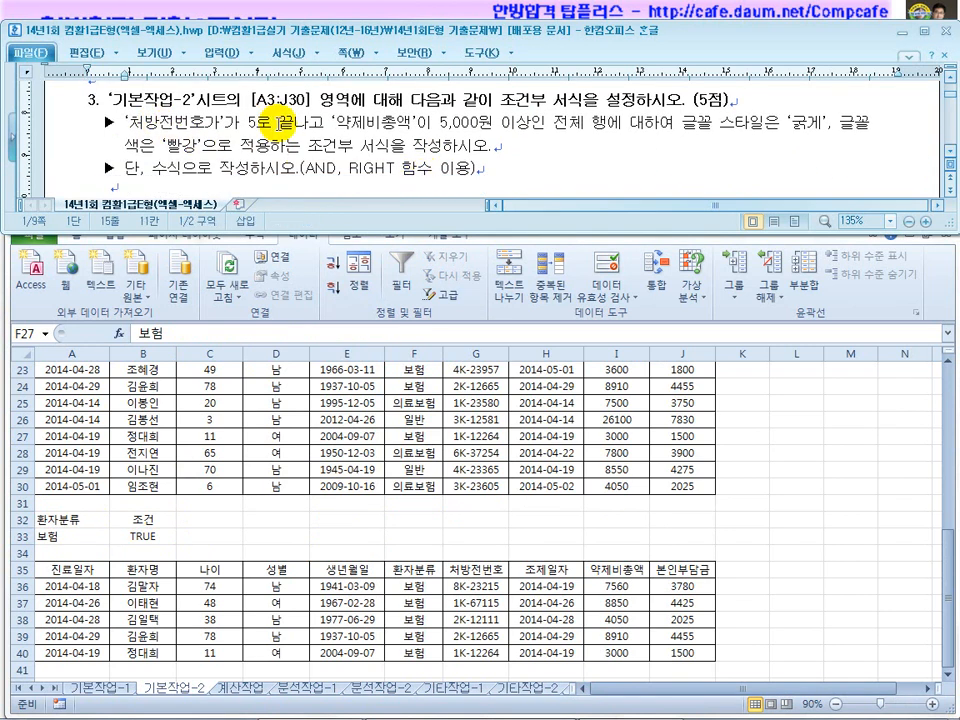
Select A3:J30 on 기본작업-2 and start a new conditional formatting rule that uses a formula to determine the cells
{"action": "left_click", "coordinate": [257, 435]}
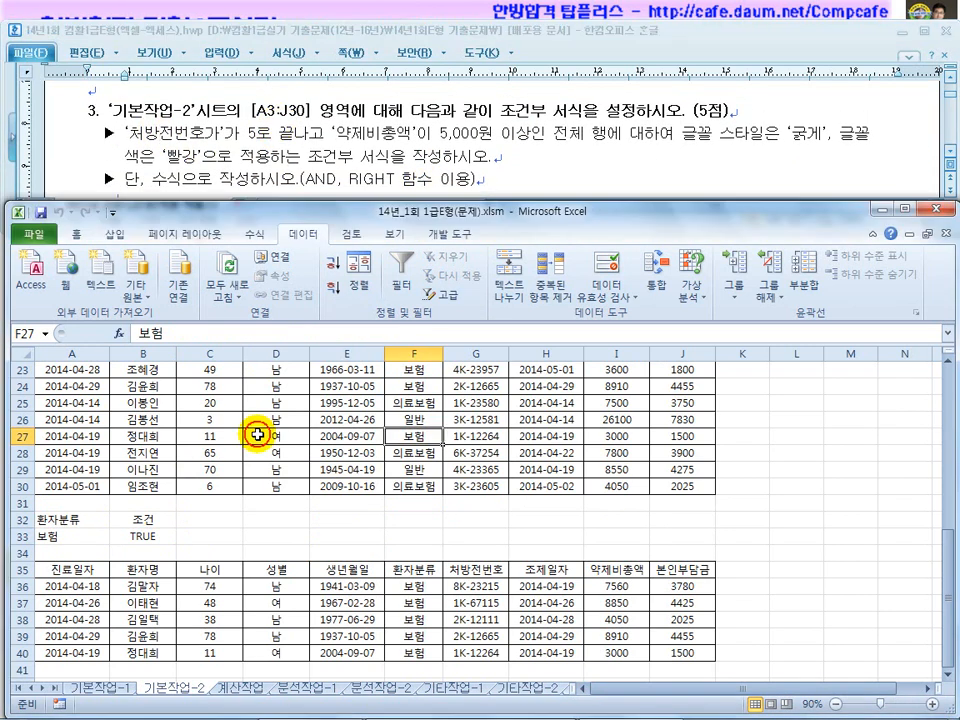
{"action": "scroll", "coordinate": [266, 437], "scroll_direction": "up", "scroll_amount": 6}
{"action": "scroll", "coordinate": [267, 437], "scroll_direction": "up", "scroll_amount": 2}
{"action": "left_click_drag", "start_coordinate": [73, 404], "coordinate": [681, 684]}
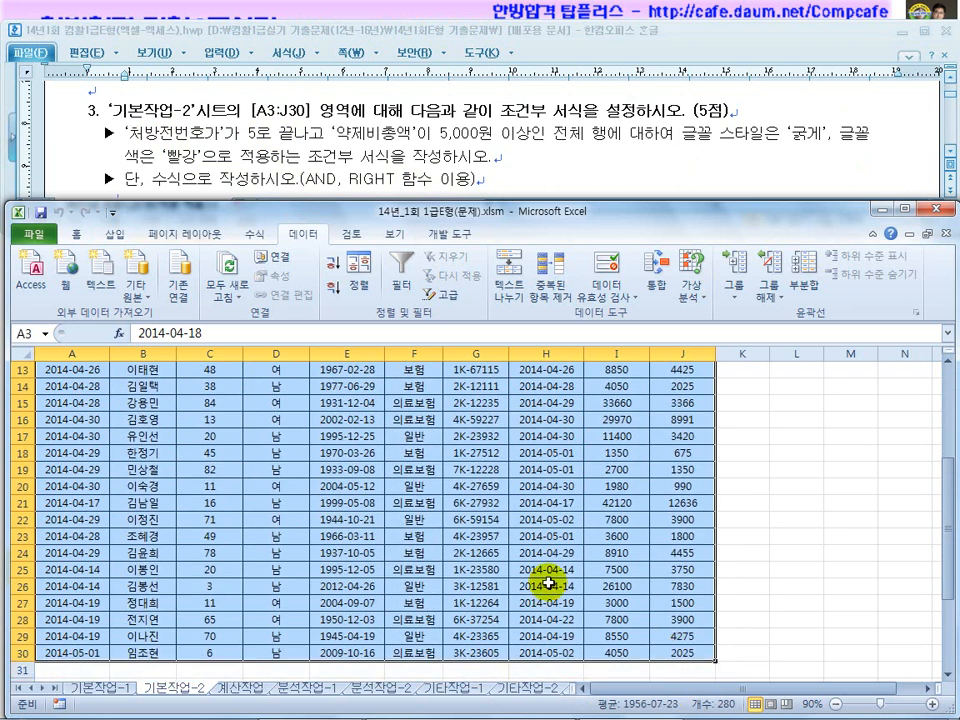
{"action": "scroll", "coordinate": [636, 615], "scroll_direction": "up", "scroll_amount": 4}
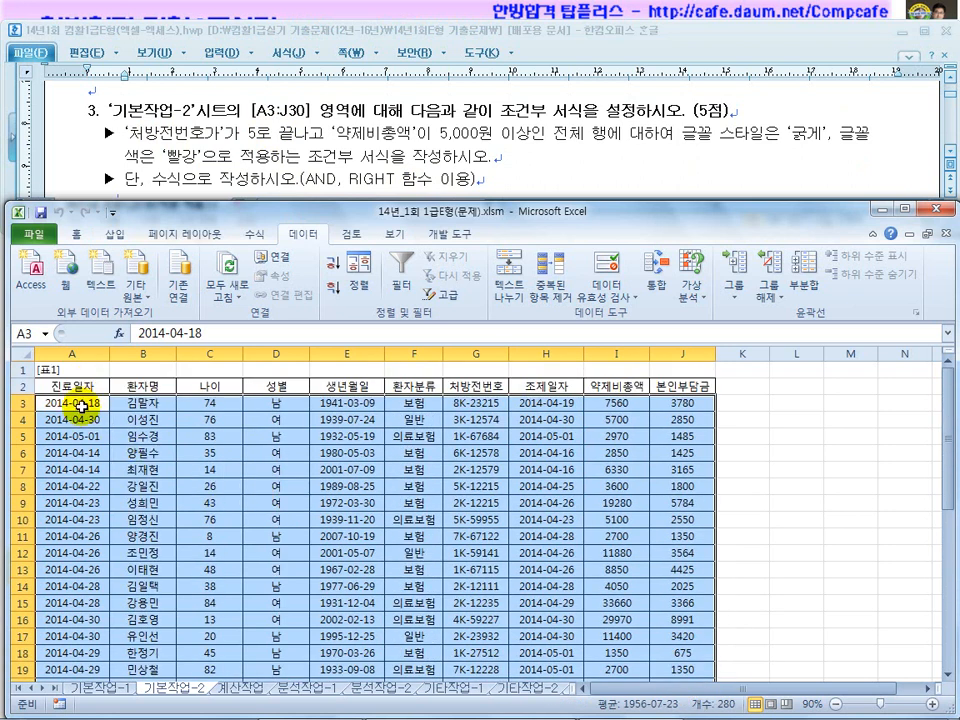
{"action": "left_click", "coordinate": [74, 233]}
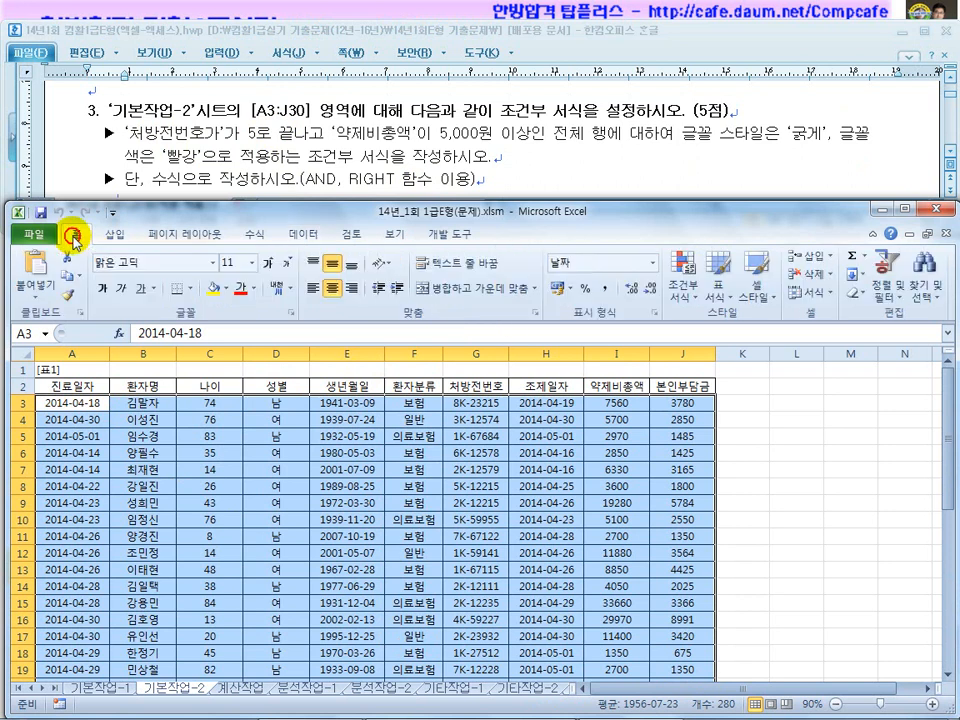
{"action": "left_click", "coordinate": [677, 297]}
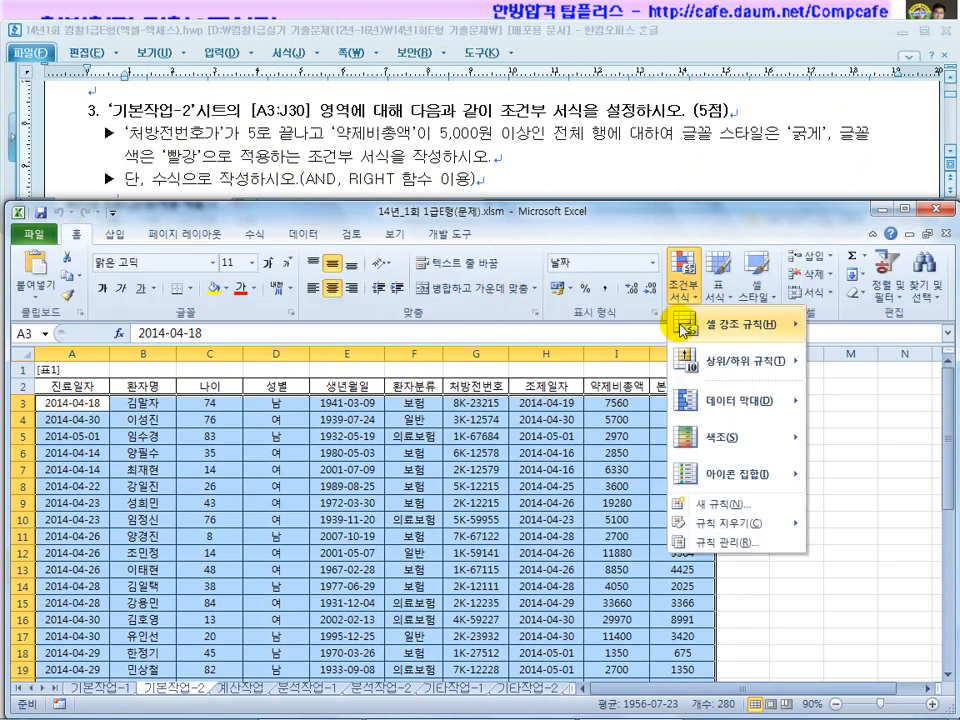
{"action": "left_click", "coordinate": [705, 506]}
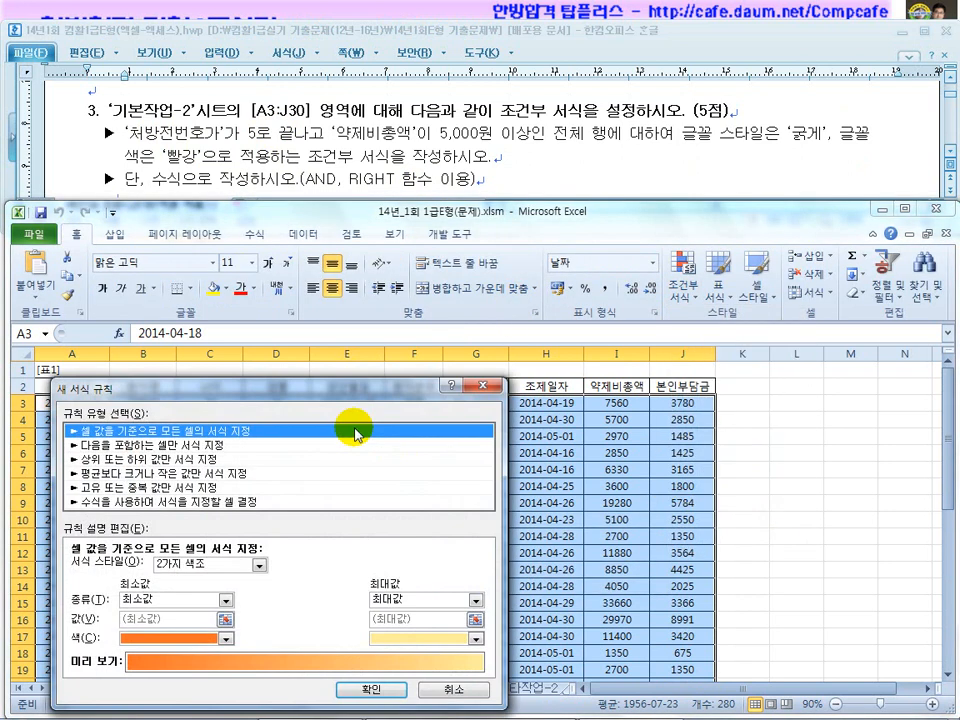
{"action": "left_click", "coordinate": [182, 501]}
{"action": "left_click_drag", "start_coordinate": [243, 388], "coordinate": [516, 284]}
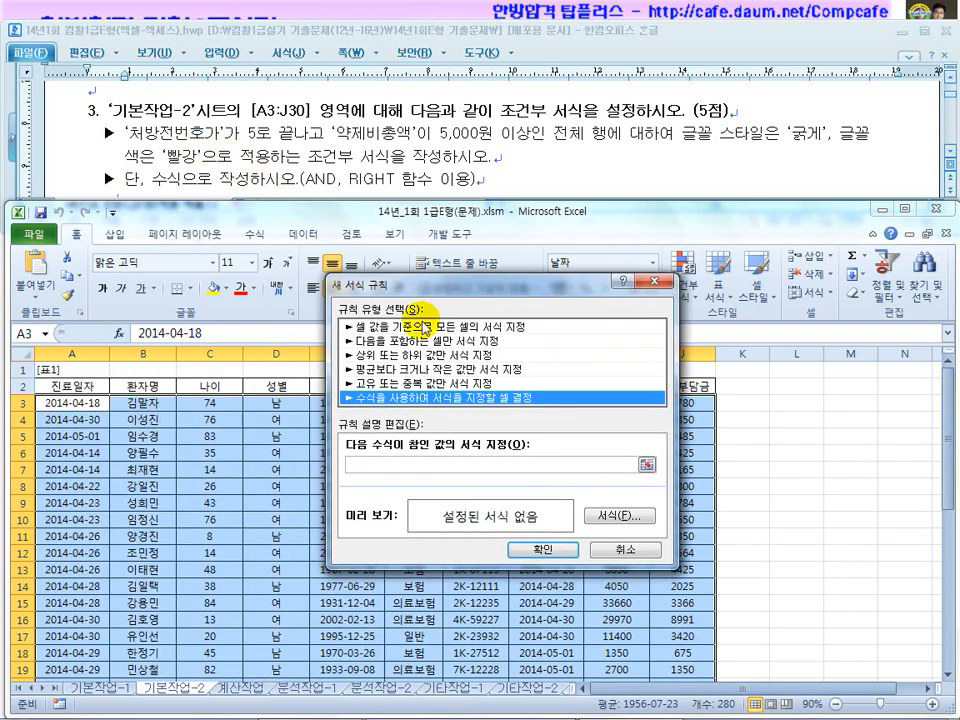
{"action": "left_click_drag", "start_coordinate": [458, 294], "coordinate": [183, 320]}
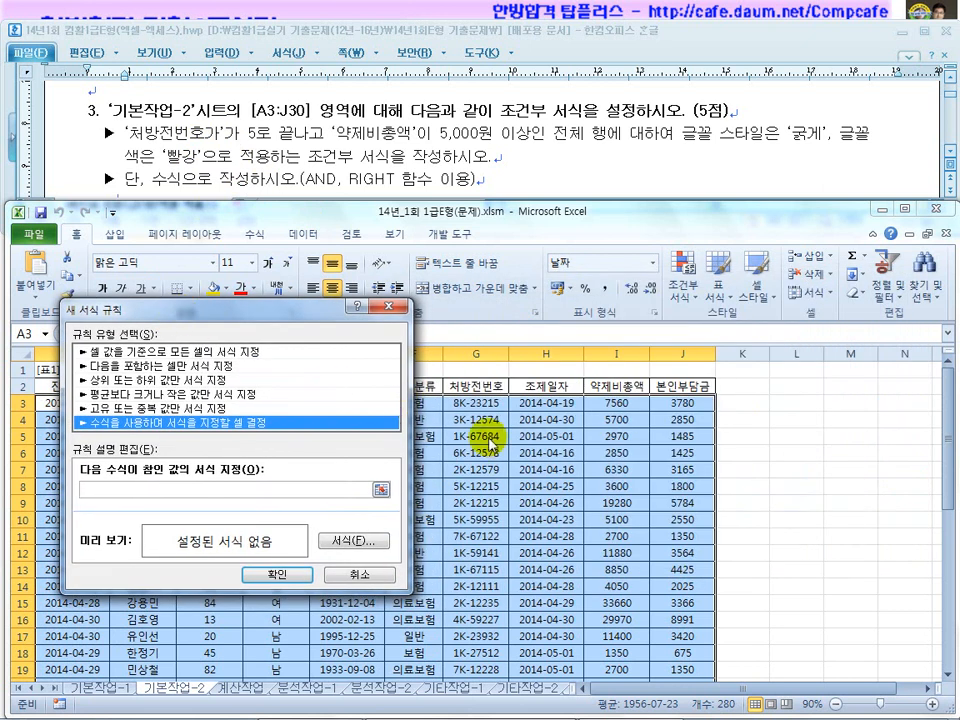
Enter =$G3="*5" as the rule formula, fixing only the column of the 처방전번호 reference
{"action": "left_click", "coordinate": [140, 489]}
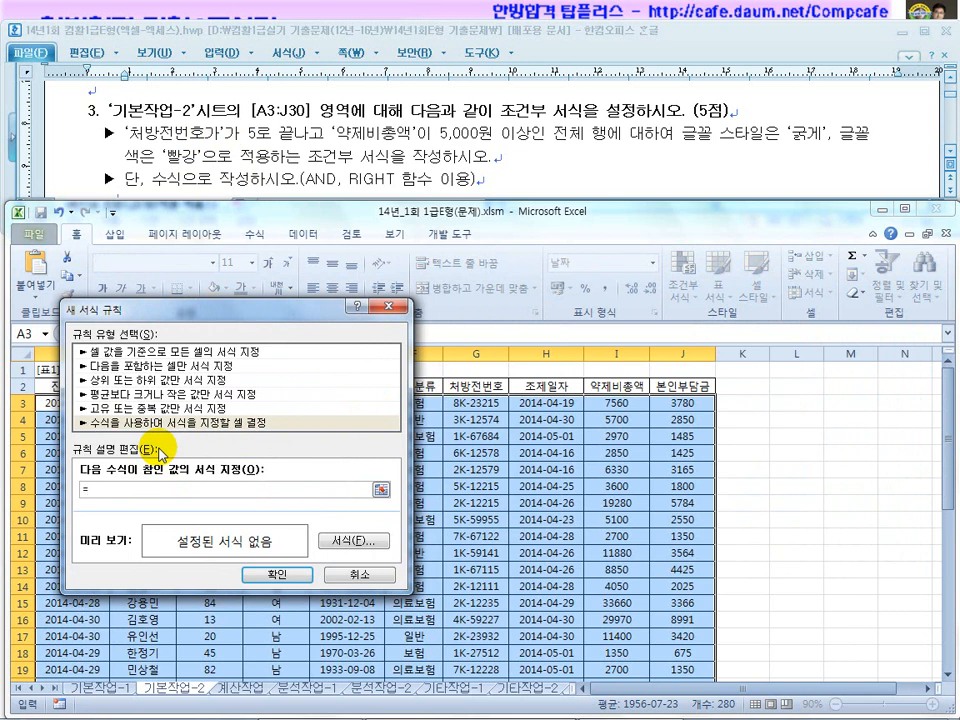
{"action": "type", "text": "="}
{"action": "left_click", "coordinate": [469, 404]}
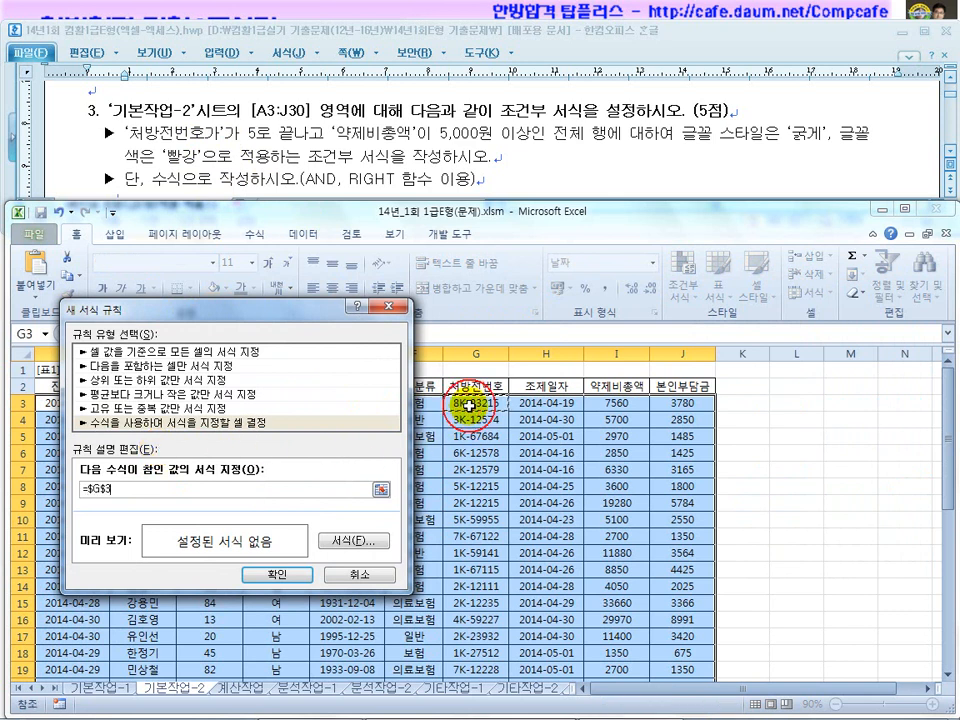
{"action": "key", "text": "F4"}
{"action": "key", "text": "F4"}
{"action": "type", "text": "=\"*5"}
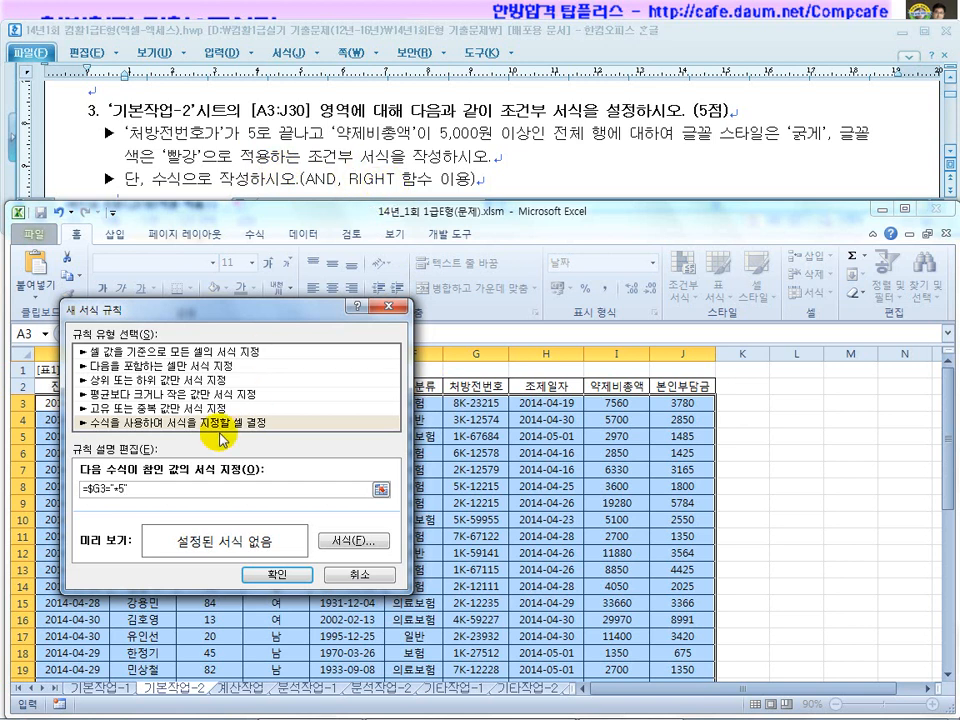
Change the rule formula to =right($G3,1)="5" so it tests the last character of 처방전번호
{"action": "left_click", "coordinate": [153, 491]}
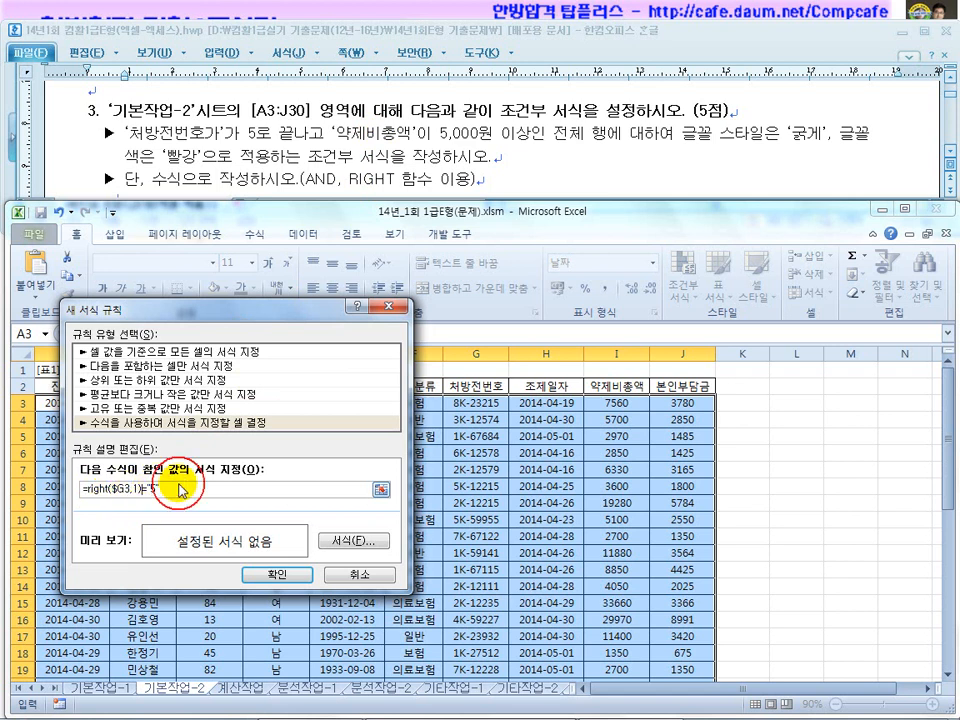
{"action": "left_click", "coordinate": [171, 489]}
{"action": "left_click_drag", "start_coordinate": [141, 491], "coordinate": [84, 492]}
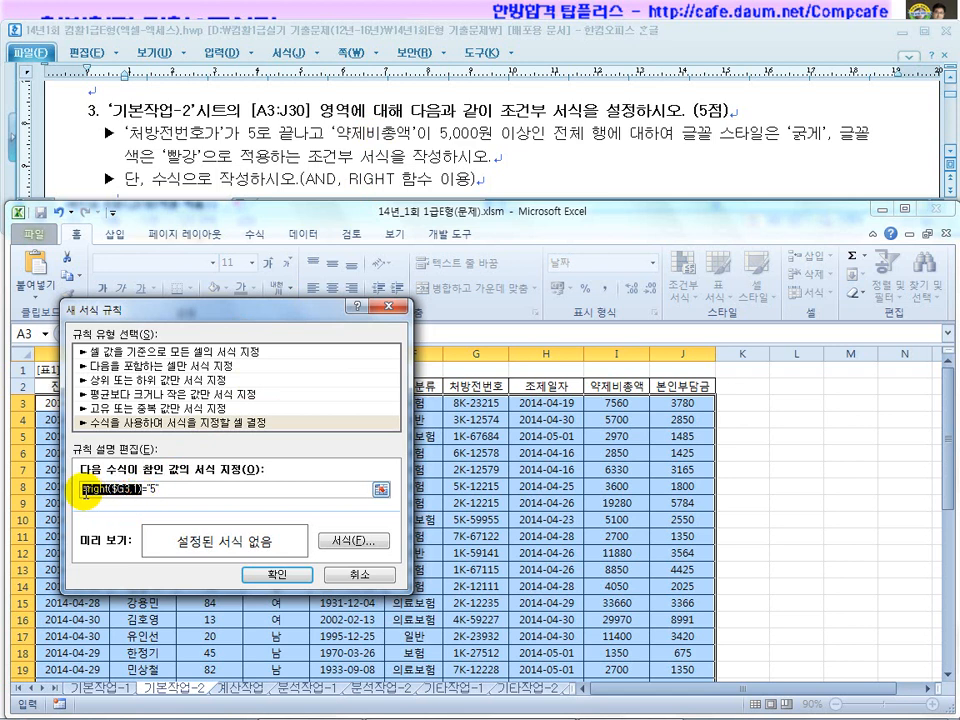
{"action": "left_click", "coordinate": [176, 489]}
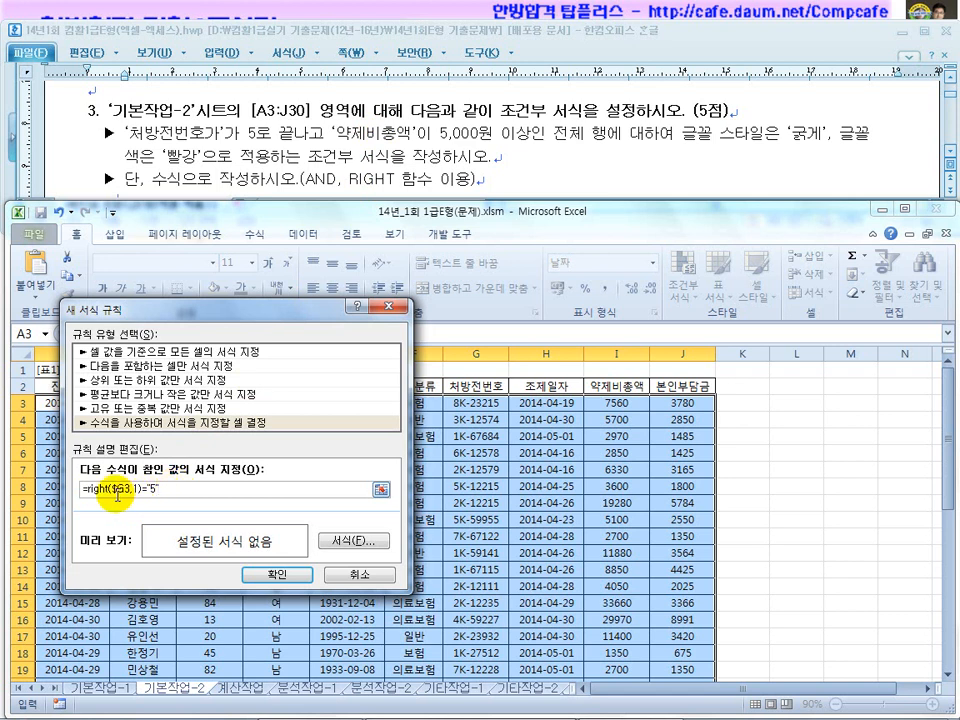
{"action": "left_click", "coordinate": [157, 489]}
{"action": "type", "text": "\"5\""}
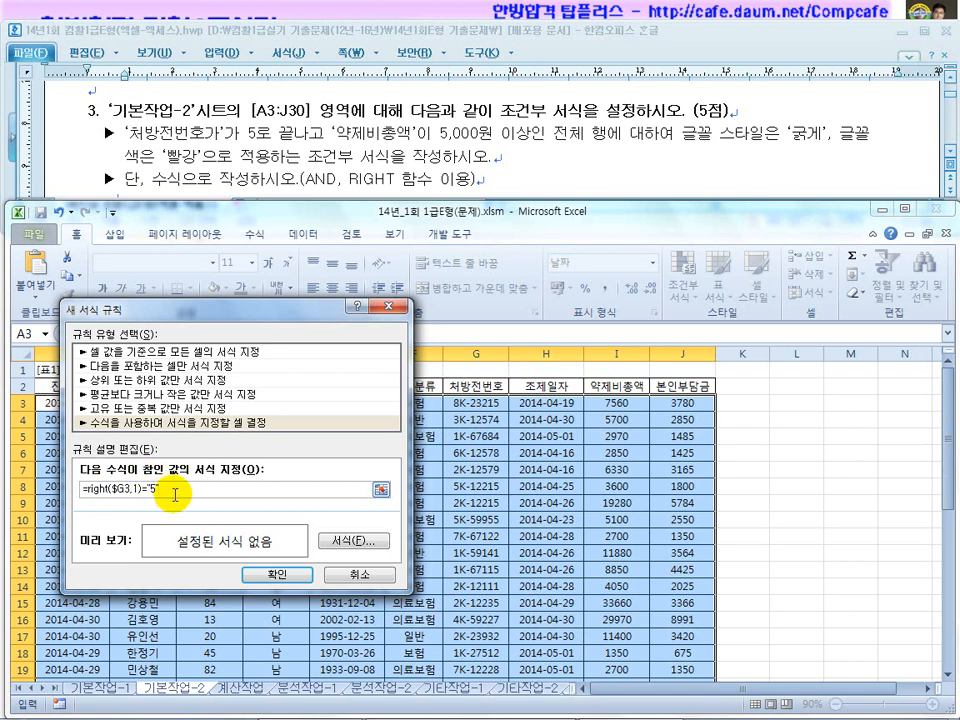
Add the 약제비총액 condition $I3>=5000 and wrap both conditions as =and(right($G3,1)="5",$I3>=5000)
{"action": "type", "text": ","}
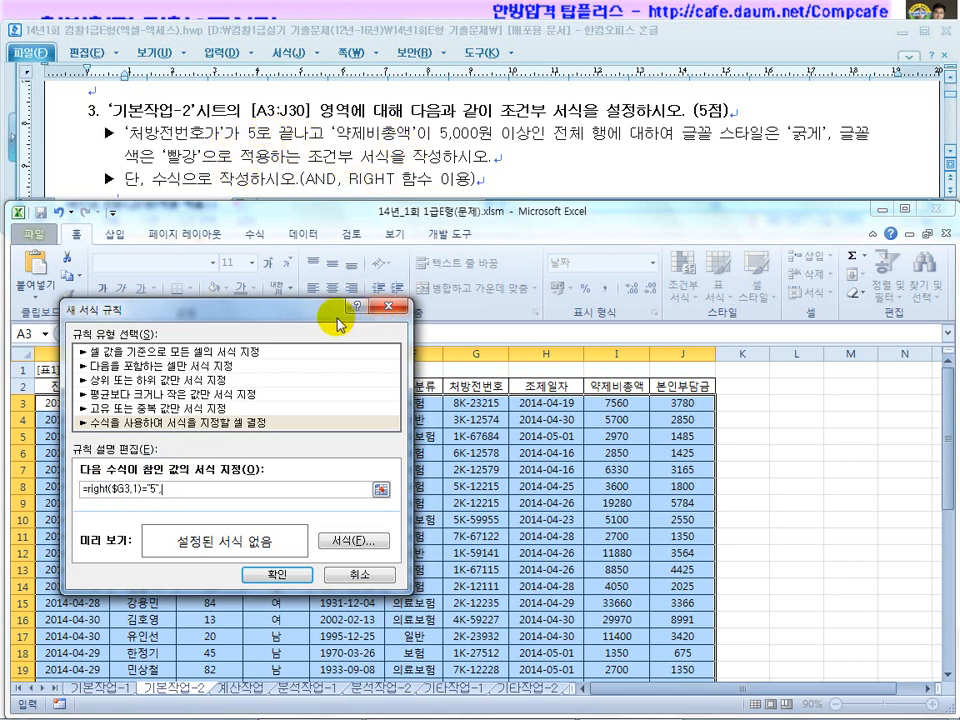
{"action": "left_click", "coordinate": [610, 403]}
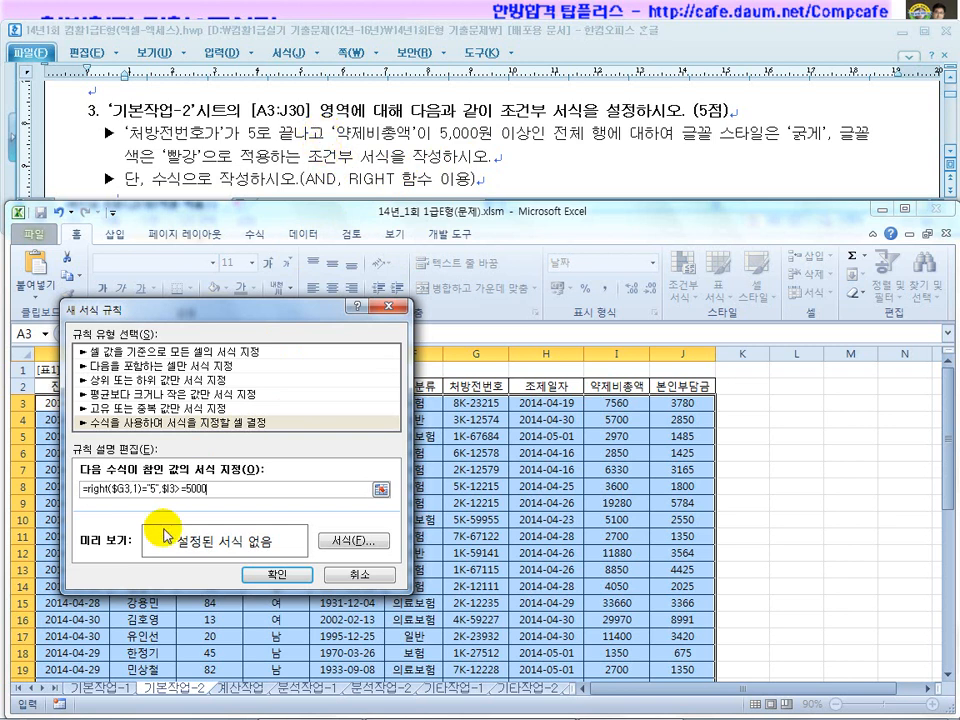
{"action": "left_click", "coordinate": [85, 492]}
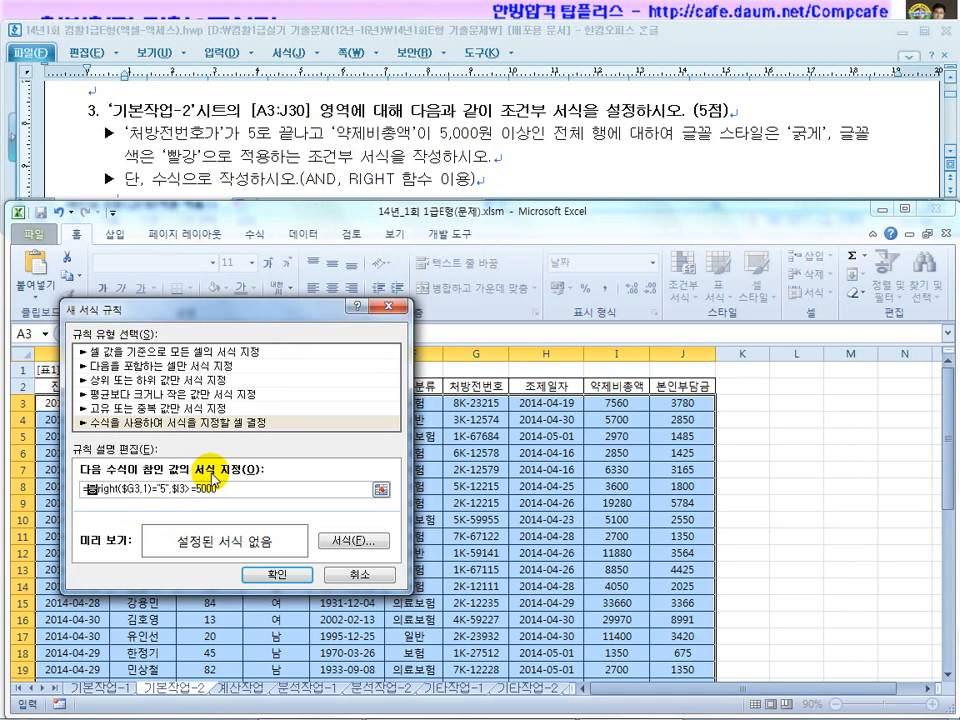
{"action": "key", "text": "BackSpace"}
{"action": "key", "text": "BackSpace"}
{"action": "key", "text": "BackSpace"}
{"action": "type", "text": "and("}
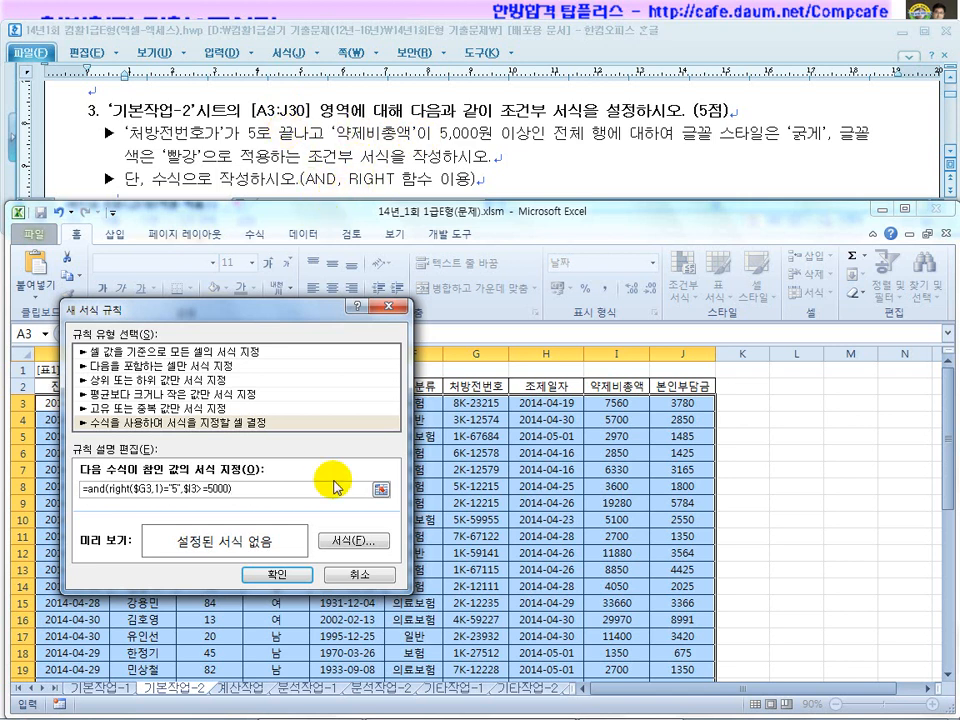
Set the rule's font format to the 굵게 style with the standard red colour
{"action": "left_click", "coordinate": [353, 540]}
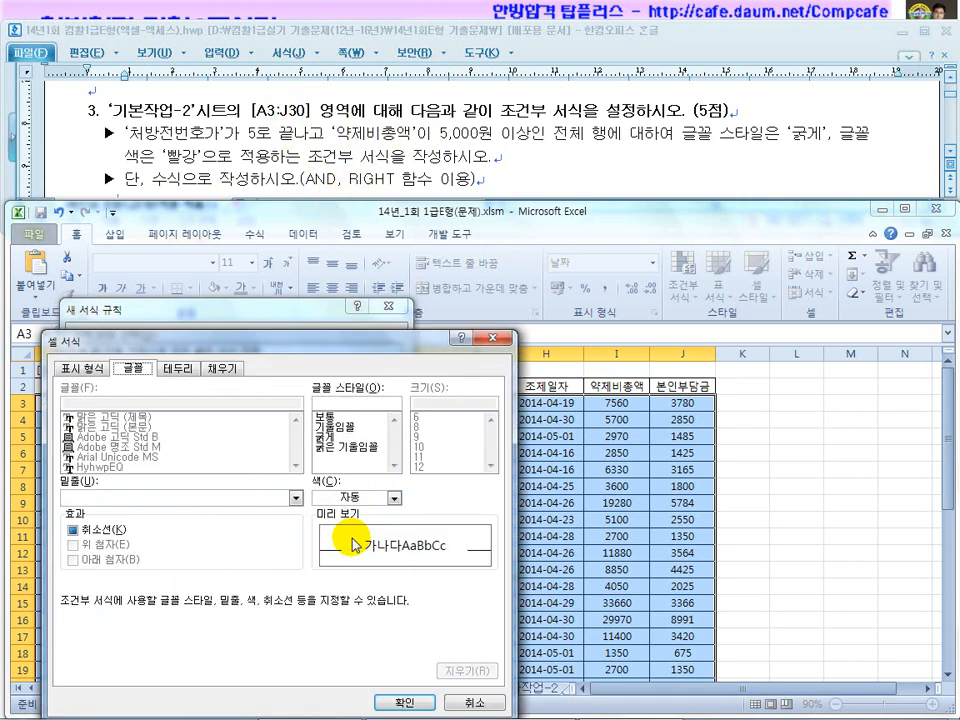
{"action": "left_click", "coordinate": [325, 437]}
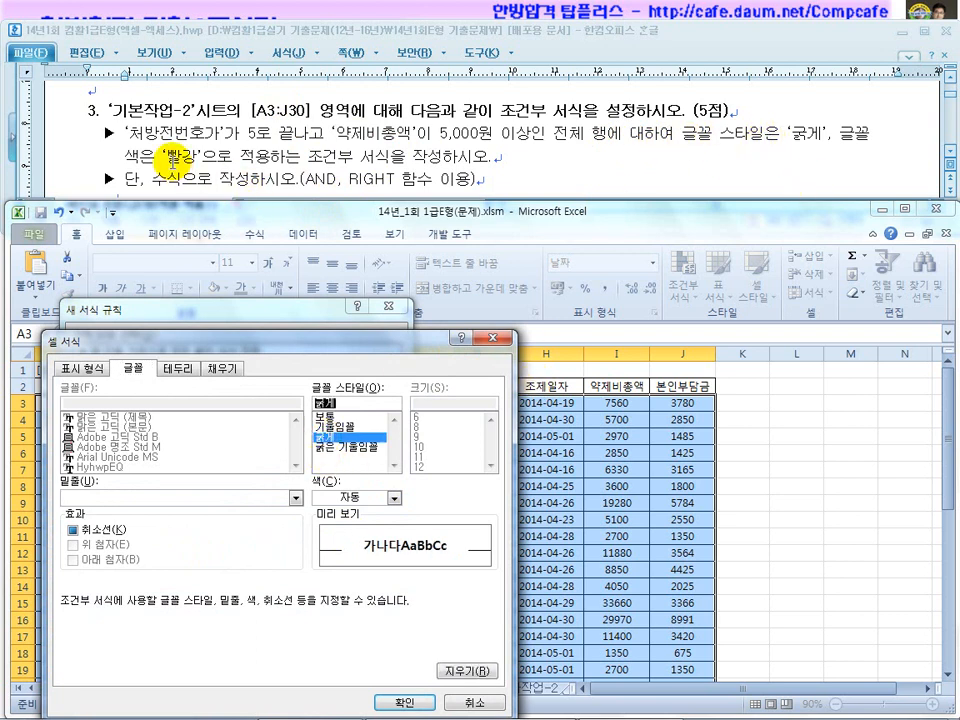
{"action": "left_click", "coordinate": [363, 497]}
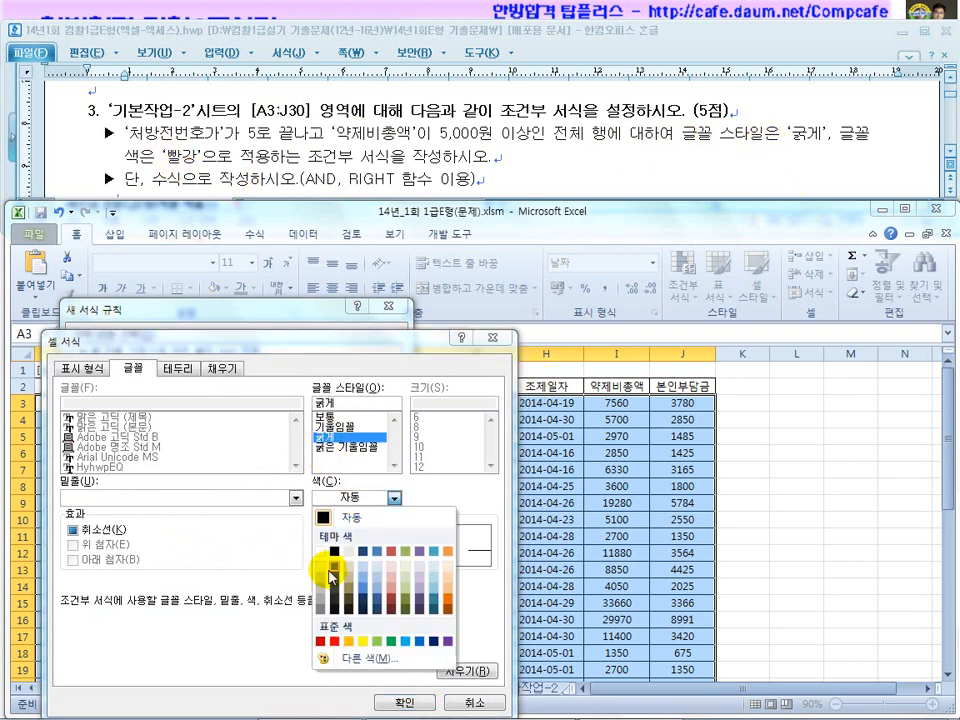
{"action": "left_click", "coordinate": [336, 643]}
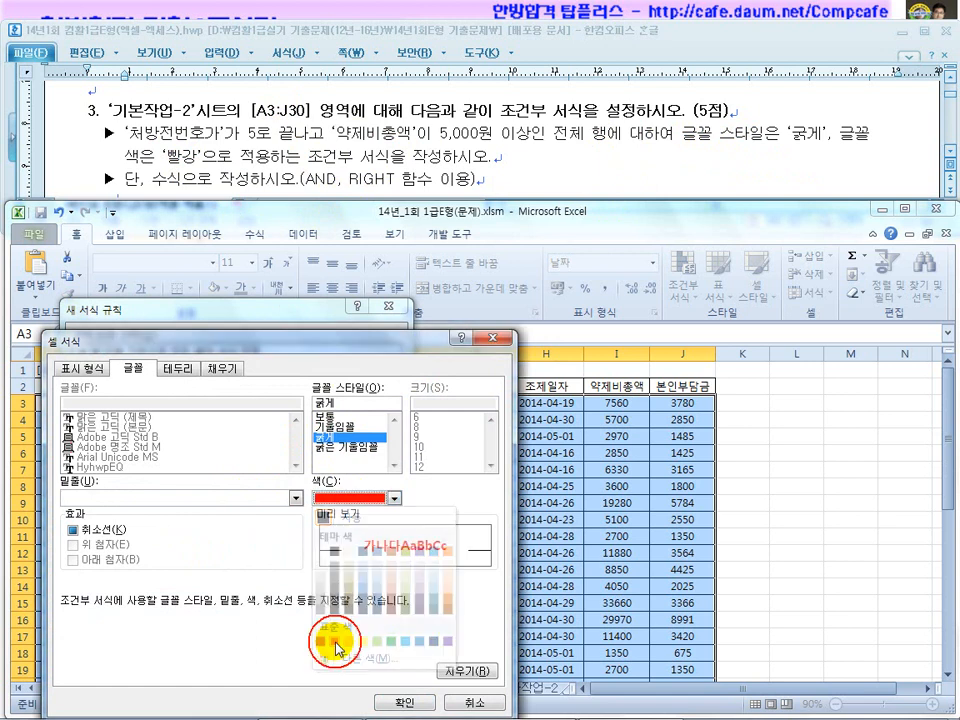
{"action": "left_click", "coordinate": [399, 700]}
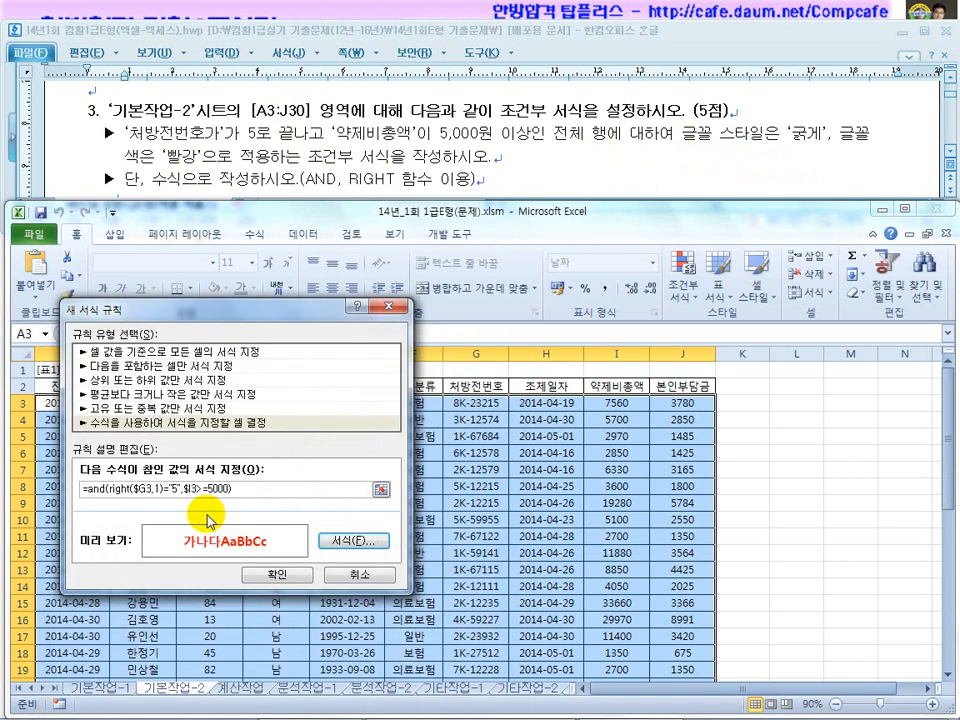
Apply the new formatting rule to A3:J30 and check the 처방전번호 and 약제비총액 values of the rows against both conditions
{"action": "left_click", "coordinate": [260, 574]}
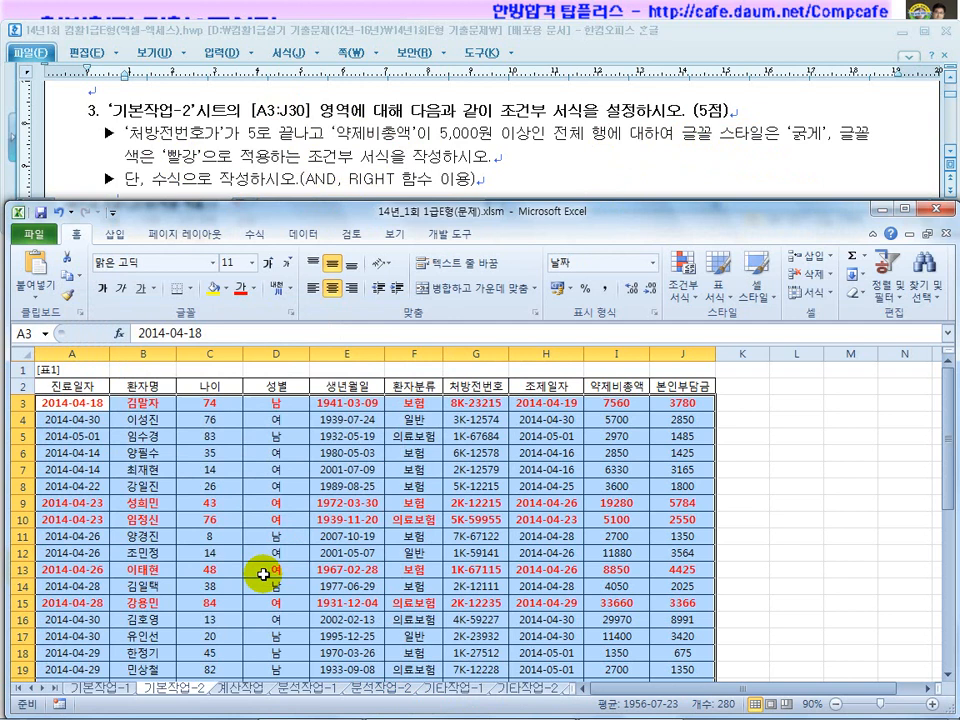
{"action": "left_click", "coordinate": [488, 401]}
{"action": "left_click", "coordinate": [488, 508]}
{"action": "left_click", "coordinate": [492, 520]}
{"action": "left_click", "coordinate": [496, 602]}
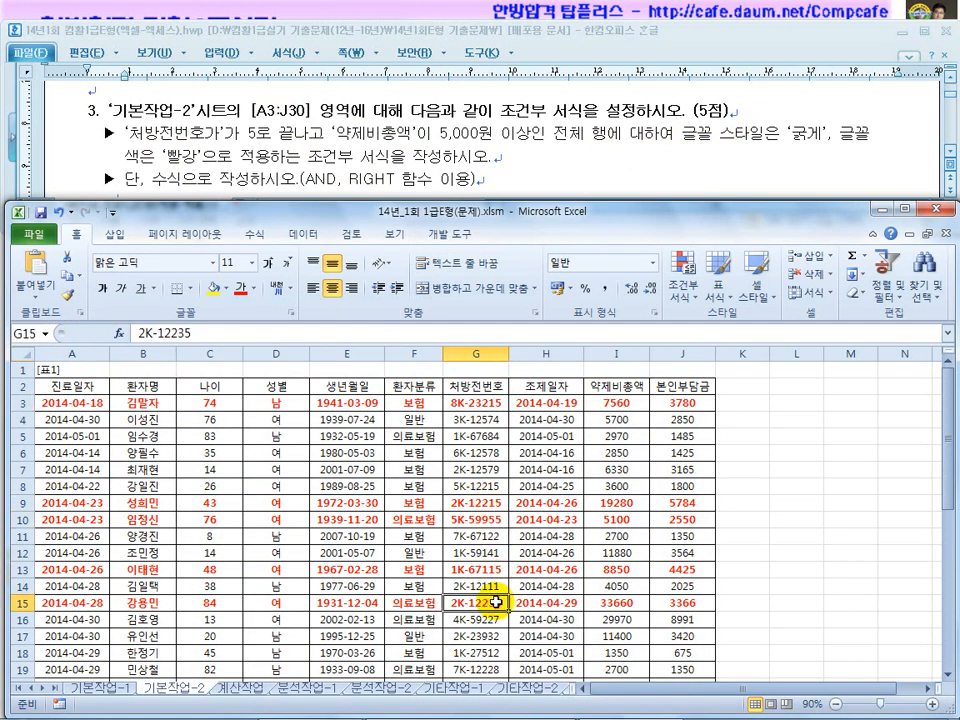
{"action": "scroll", "coordinate": [496, 602], "scroll_direction": "down", "scroll_amount": 2}
{"action": "scroll", "coordinate": [496, 602], "scroll_direction": "down", "scroll_amount": 1}
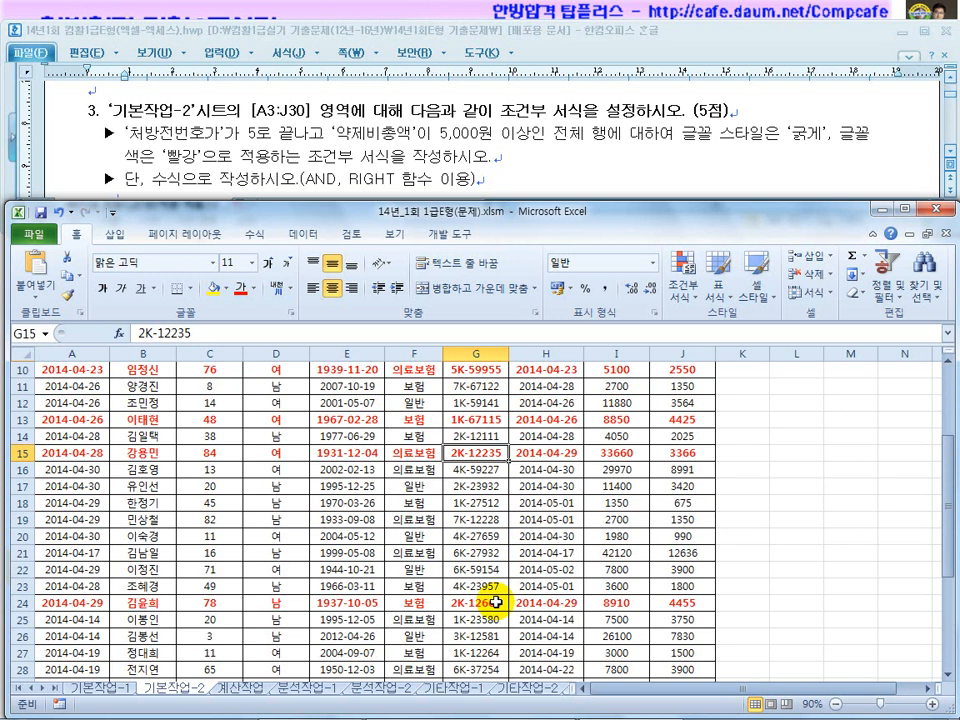
{"action": "scroll", "coordinate": [496, 602], "scroll_direction": "down", "scroll_amount": 2}
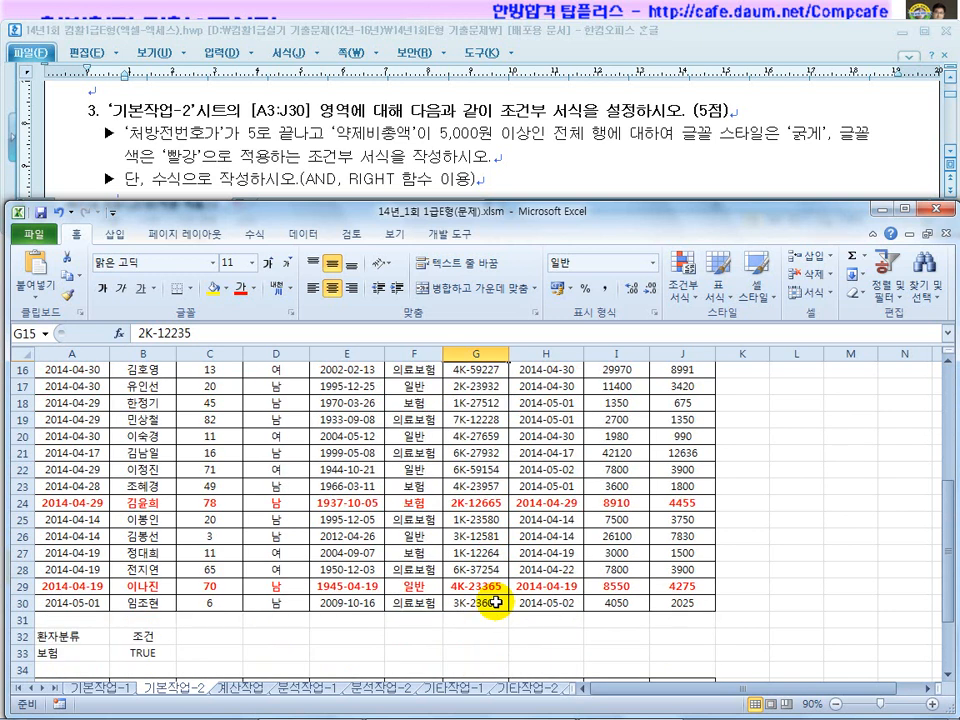
{"action": "left_click", "coordinate": [497, 604]}
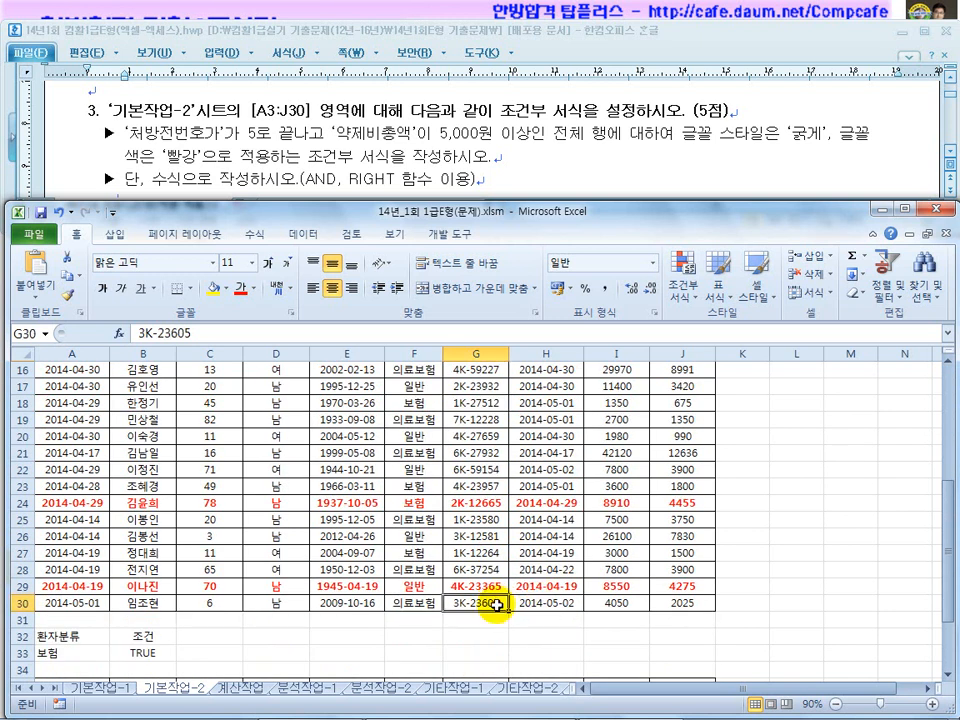
{"action": "left_click", "coordinate": [616, 604]}
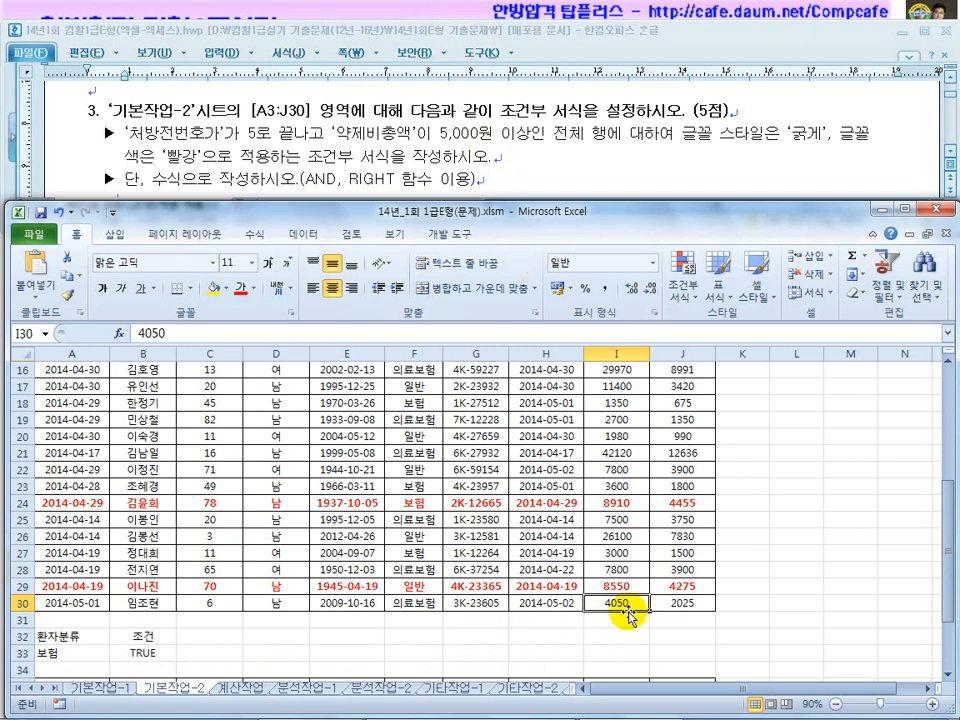
{"action": "left_click", "coordinate": [455, 557]}
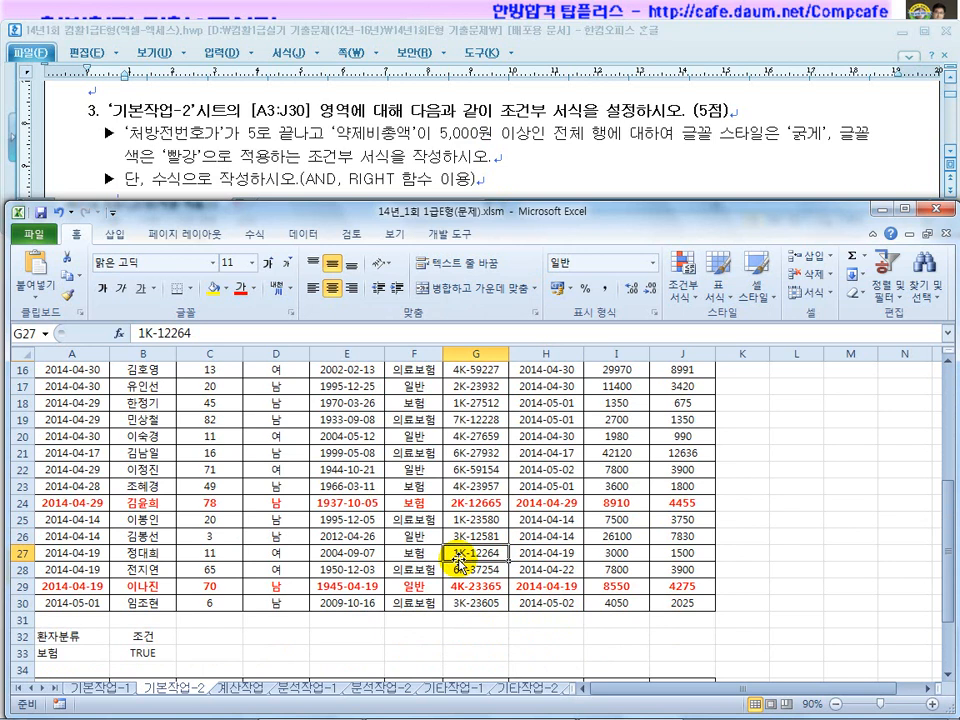
Find task 1 of 문제2 계산작업 in the exam document and open the 계산작업 sheet in the workbook
{"action": "left_click", "coordinate": [489, 182]}
{"action": "scroll", "coordinate": [493, 190], "scroll_direction": "down", "scroll_amount": 1}
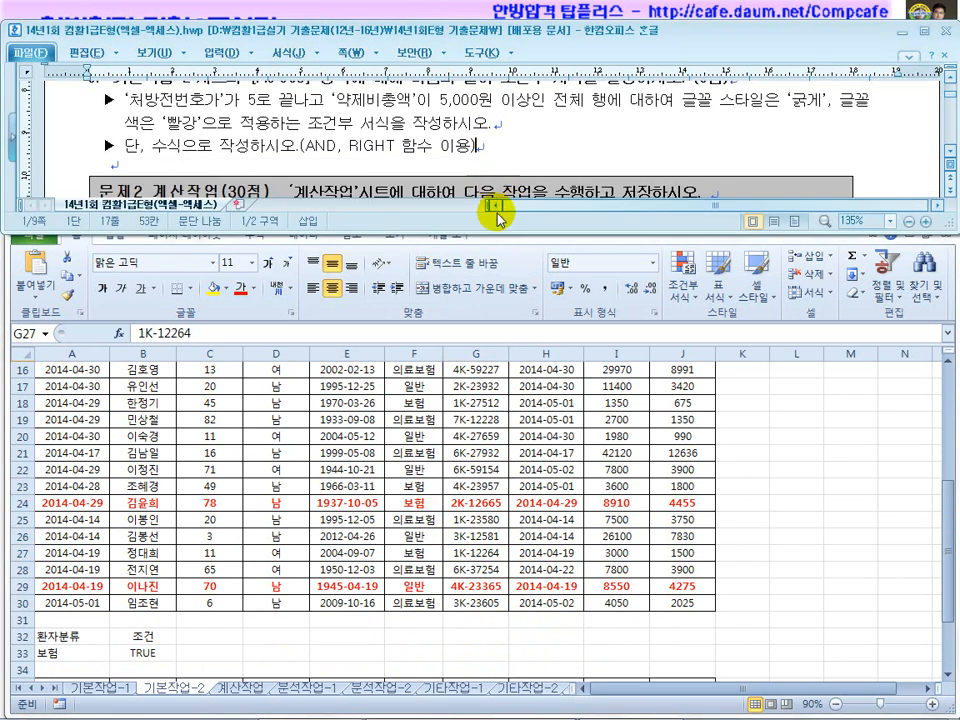
{"action": "scroll", "coordinate": [494, 245], "scroll_direction": "down", "scroll_amount": 3}
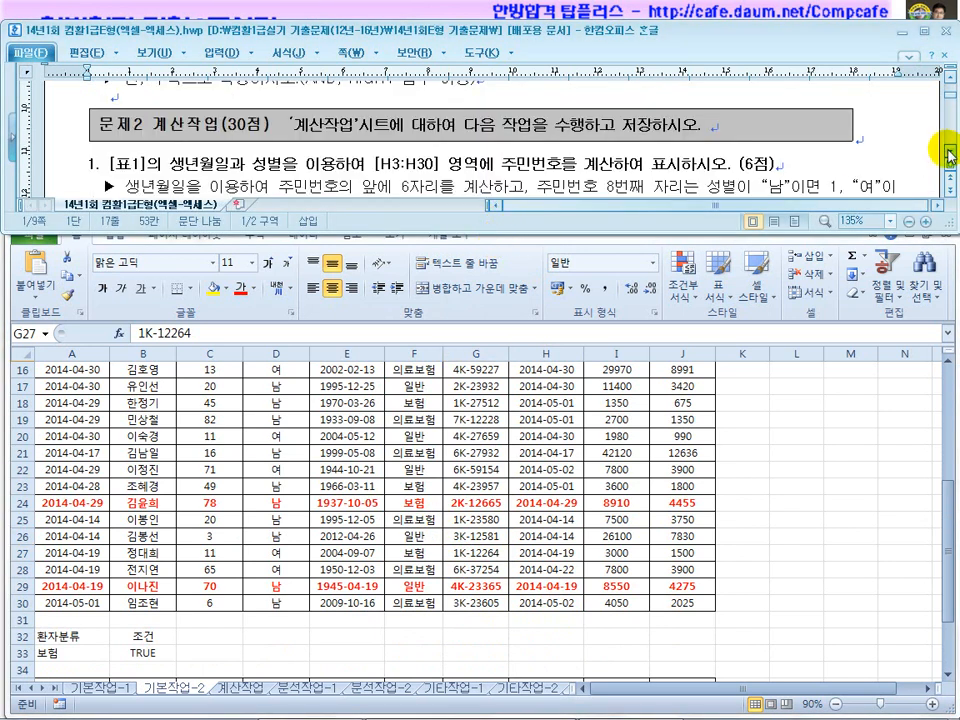
{"action": "scroll", "coordinate": [945, 151], "scroll_direction": "down", "scroll_amount": 1}
{"action": "left_click", "coordinate": [525, 379]}
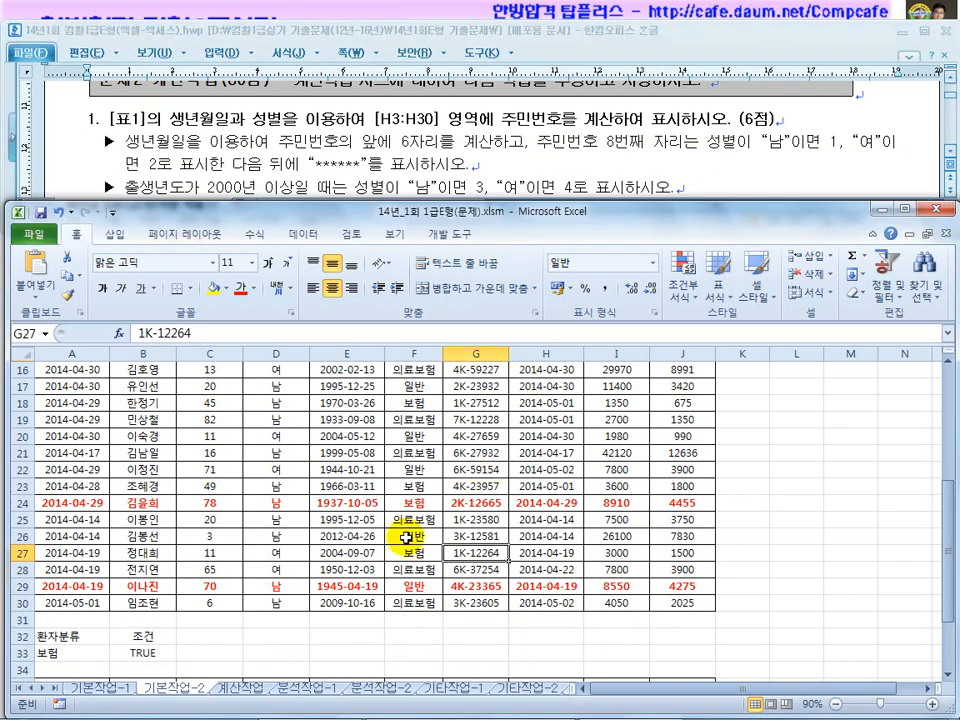
{"action": "left_click", "coordinate": [240, 688]}
{"action": "left_click", "coordinate": [390, 514]}
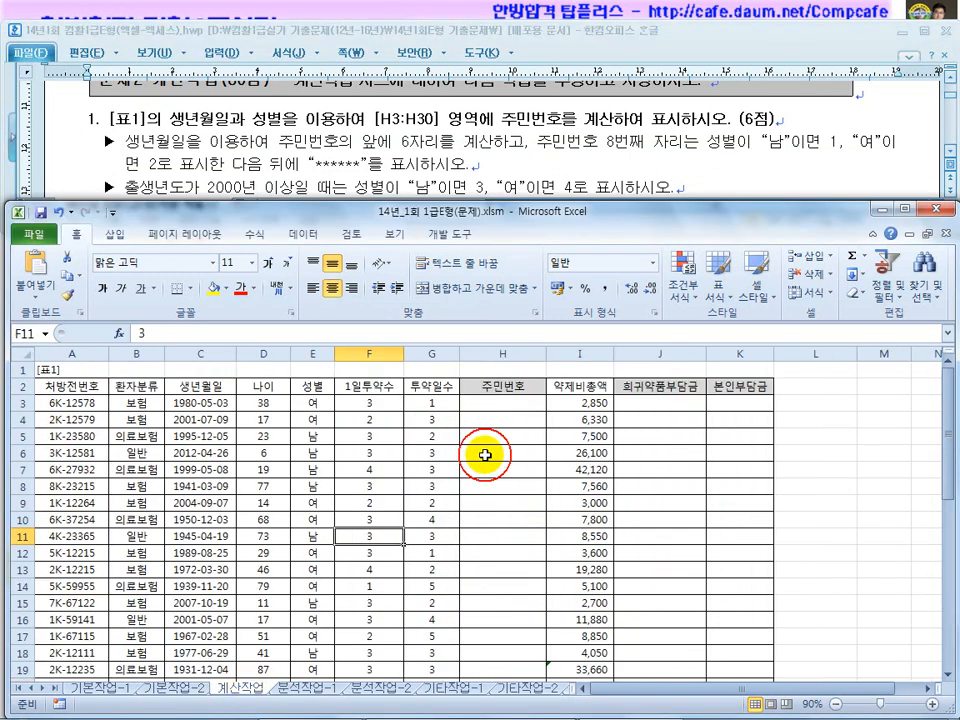
Read the 주민번호 instructions and enter a sample masked resident number in H3 based on row 3's 생년월일 and 성별
{"action": "left_click", "coordinate": [496, 403]}
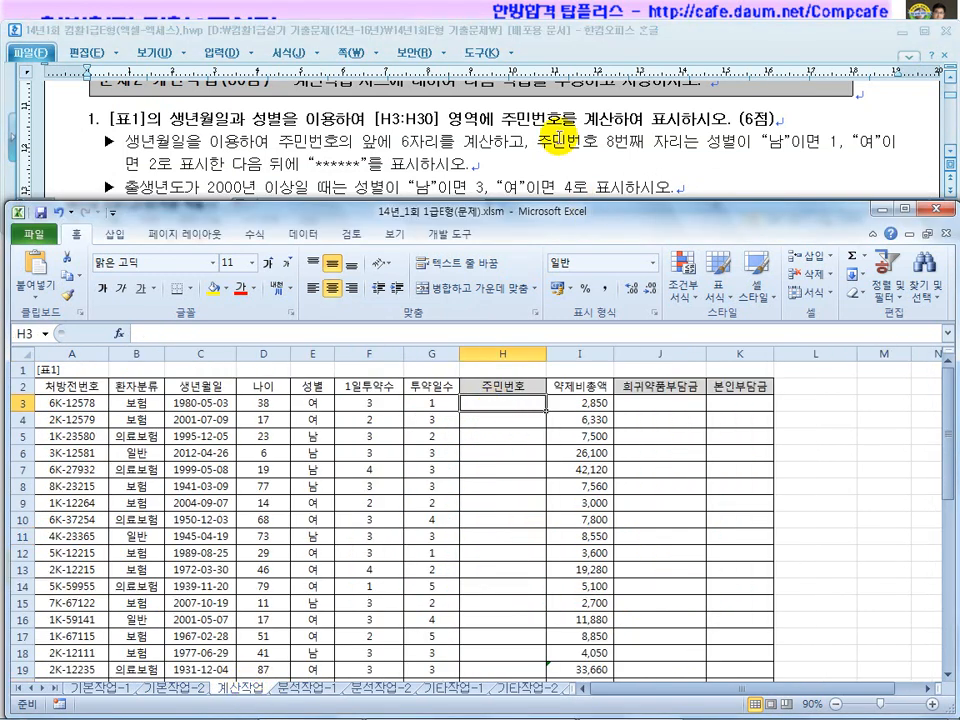
{"action": "left_click", "coordinate": [425, 108]}
{"action": "left_click", "coordinate": [488, 402]}
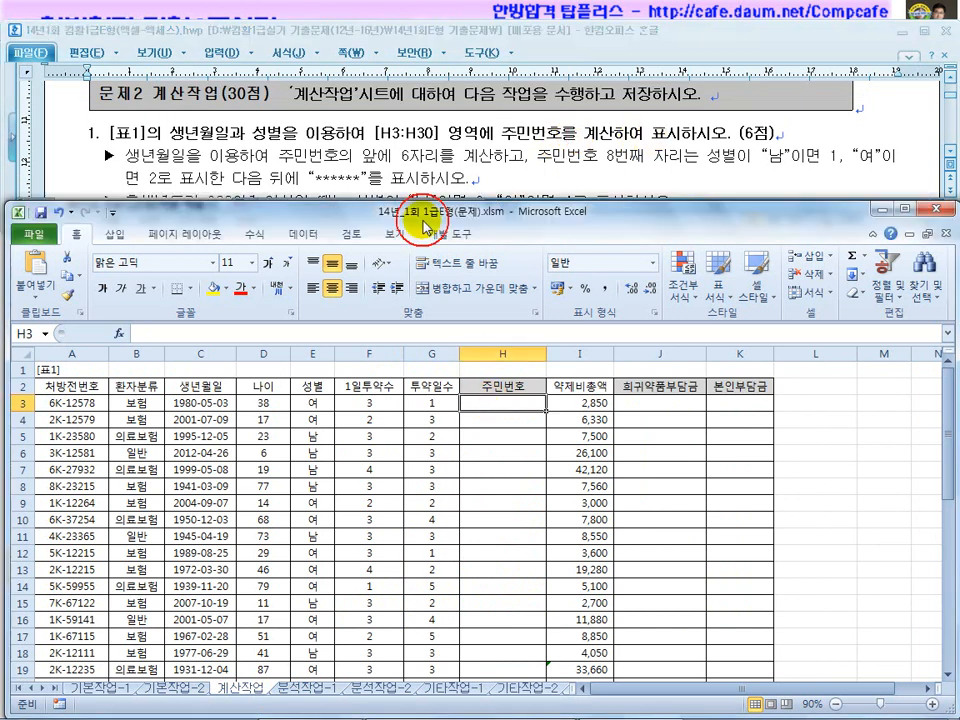
{"action": "left_click", "coordinate": [197, 158]}
{"action": "scroll", "coordinate": [233, 115], "scroll_direction": "down", "scroll_amount": 1}
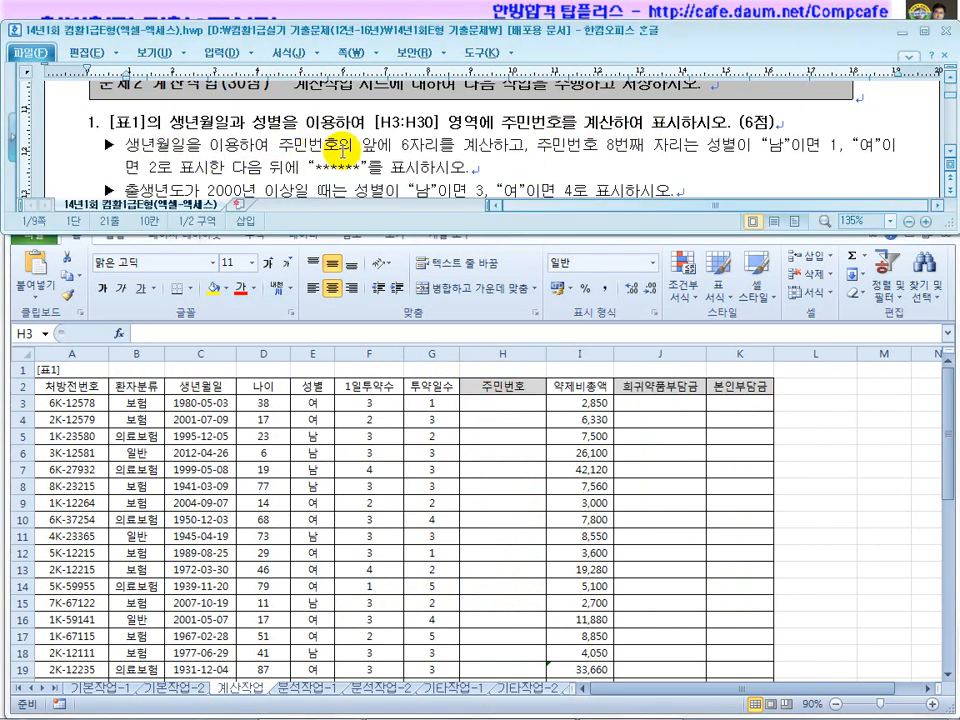
{"action": "left_click", "coordinate": [320, 408]}
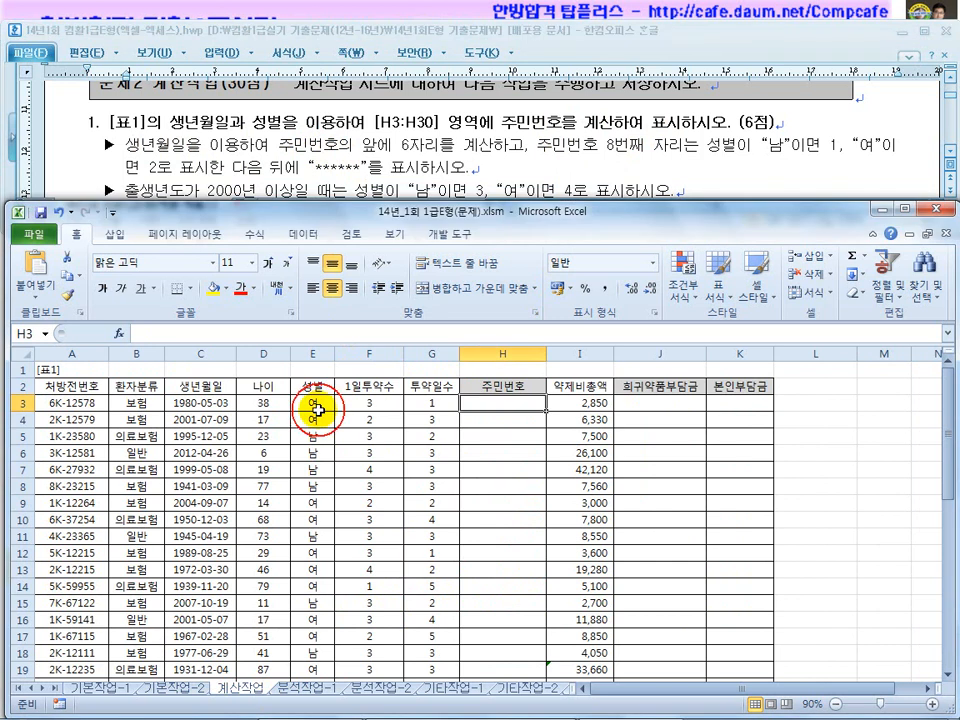
{"action": "left_click", "coordinate": [199, 407]}
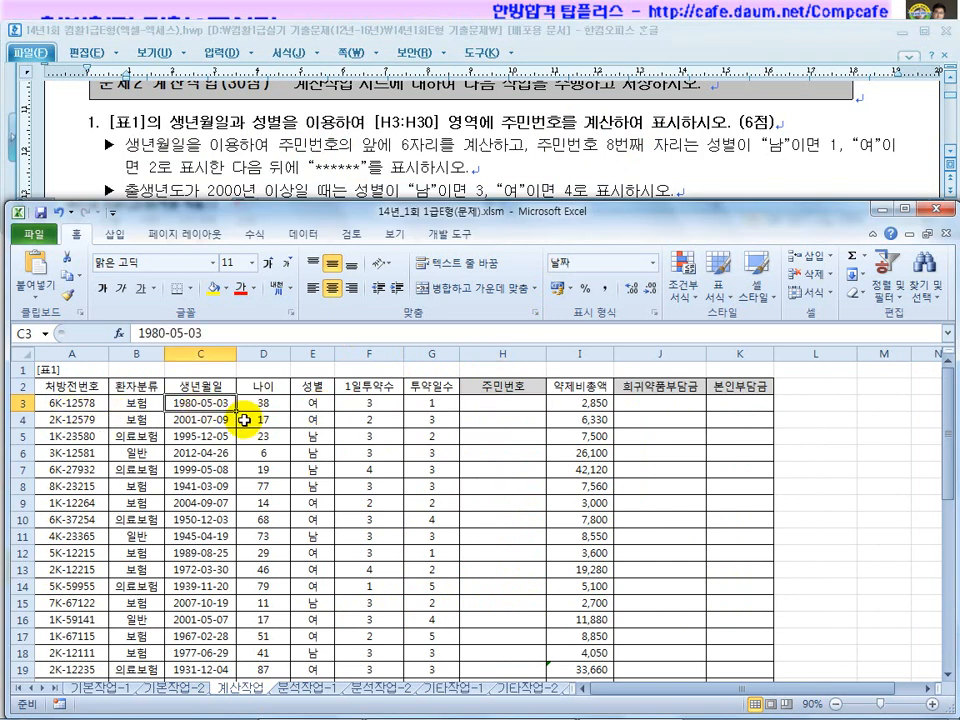
{"action": "left_click", "coordinate": [493, 403]}
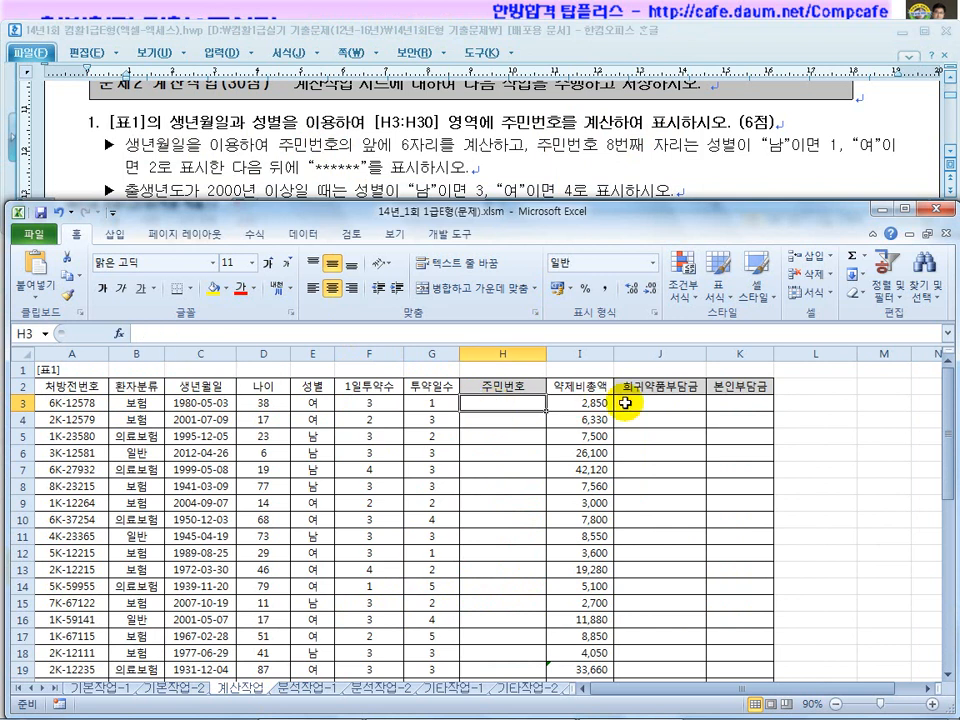
{"action": "type", "text": "800503-2*****"}
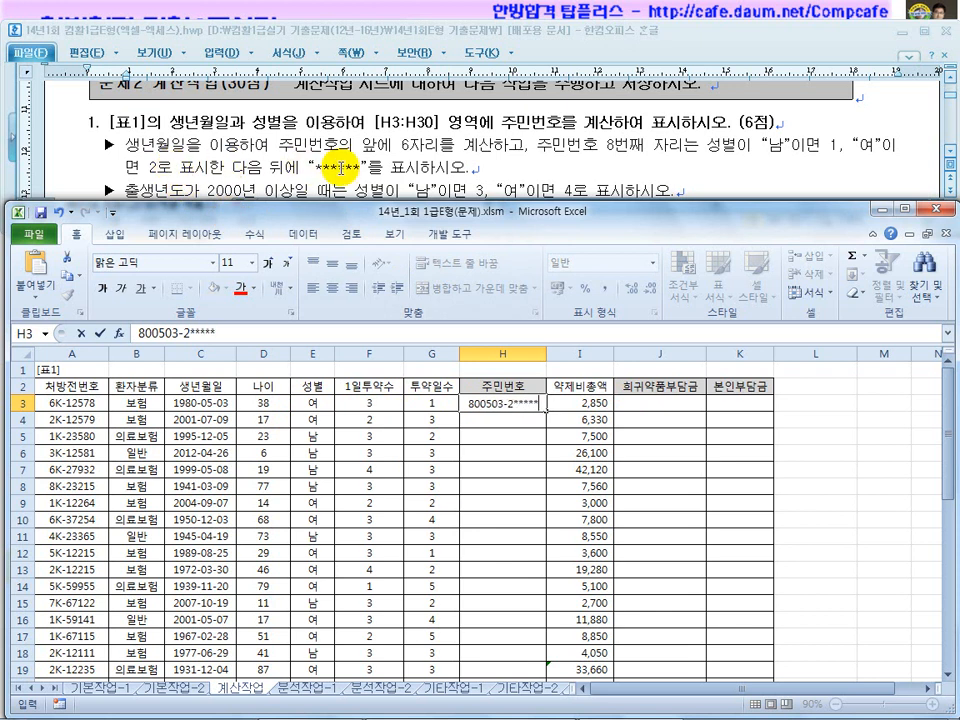
{"action": "key", "text": "Return"}
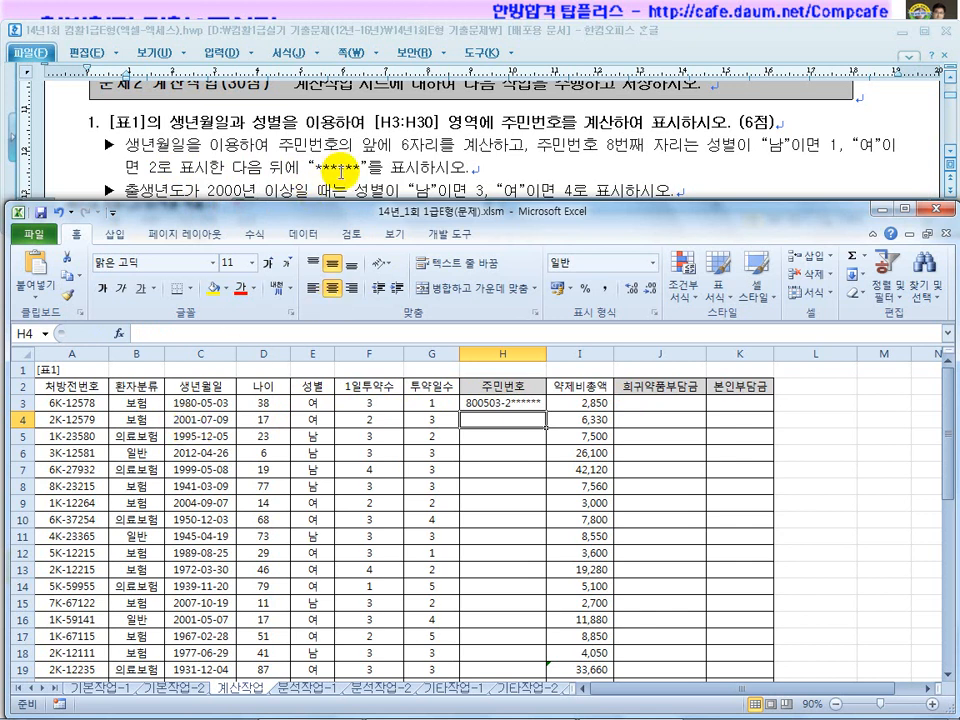
Read the rule for births from 2000 onward and enter a sample masked resident number in H4 with gender digit 4
{"action": "left_click", "coordinate": [245, 128]}
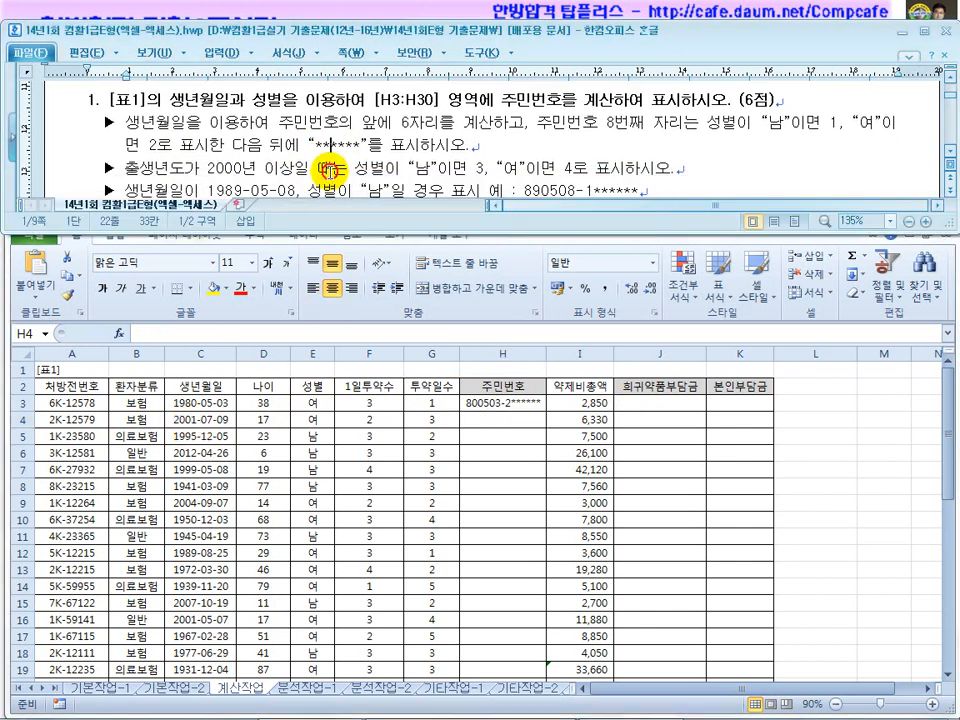
{"action": "left_click", "coordinate": [951, 152]}
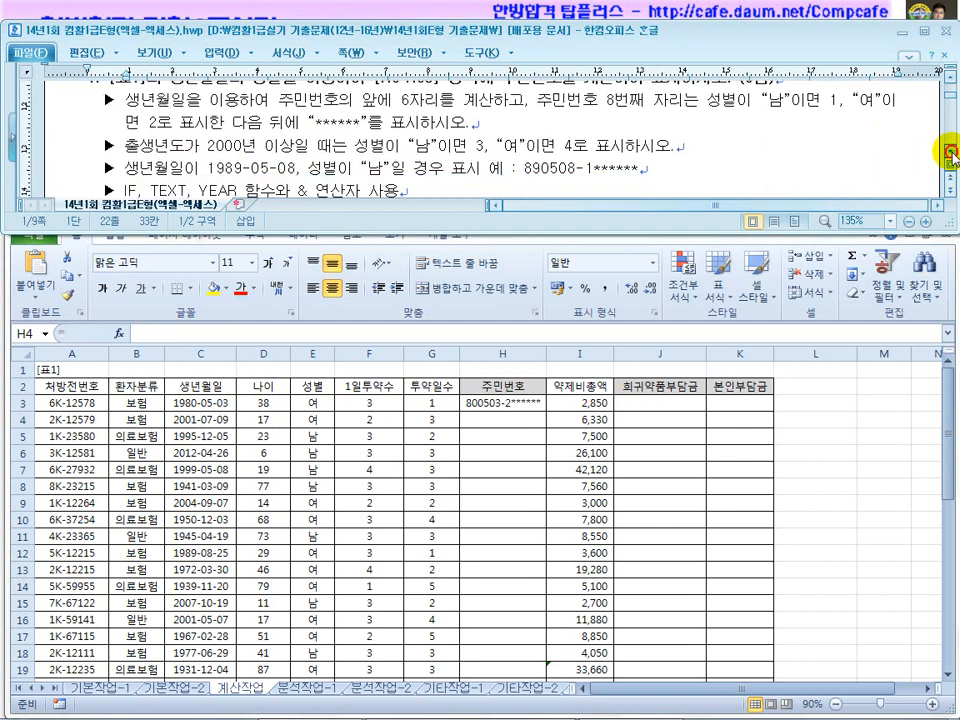
{"action": "left_click", "coordinate": [421, 148]}
{"action": "left_click", "coordinate": [410, 147]}
{"action": "left_click", "coordinate": [493, 432]}
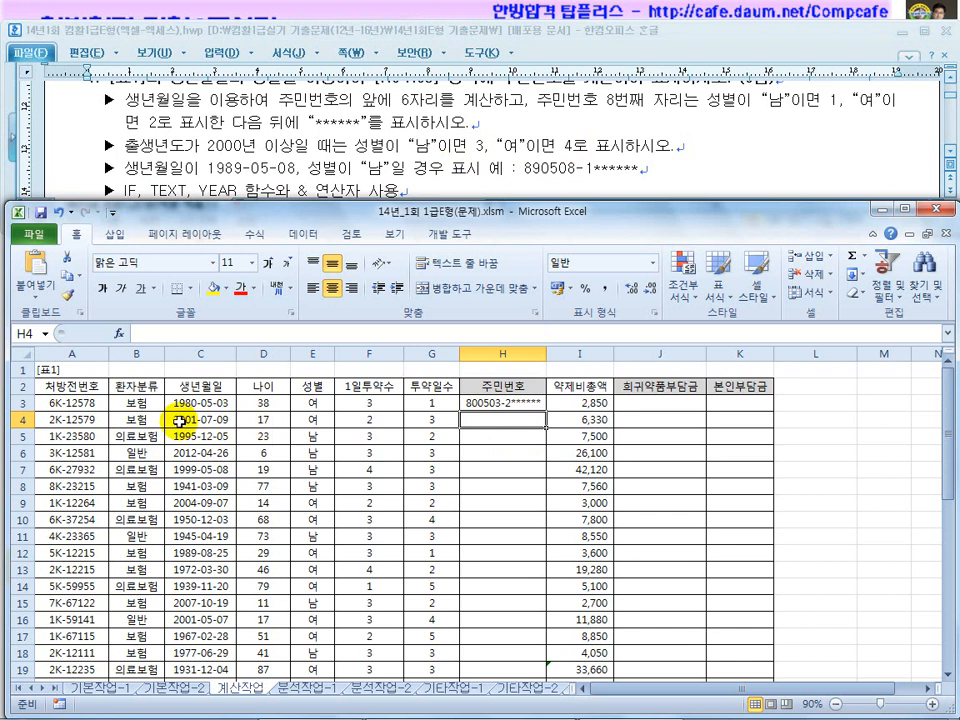
{"action": "type", "text": "010709-4"}
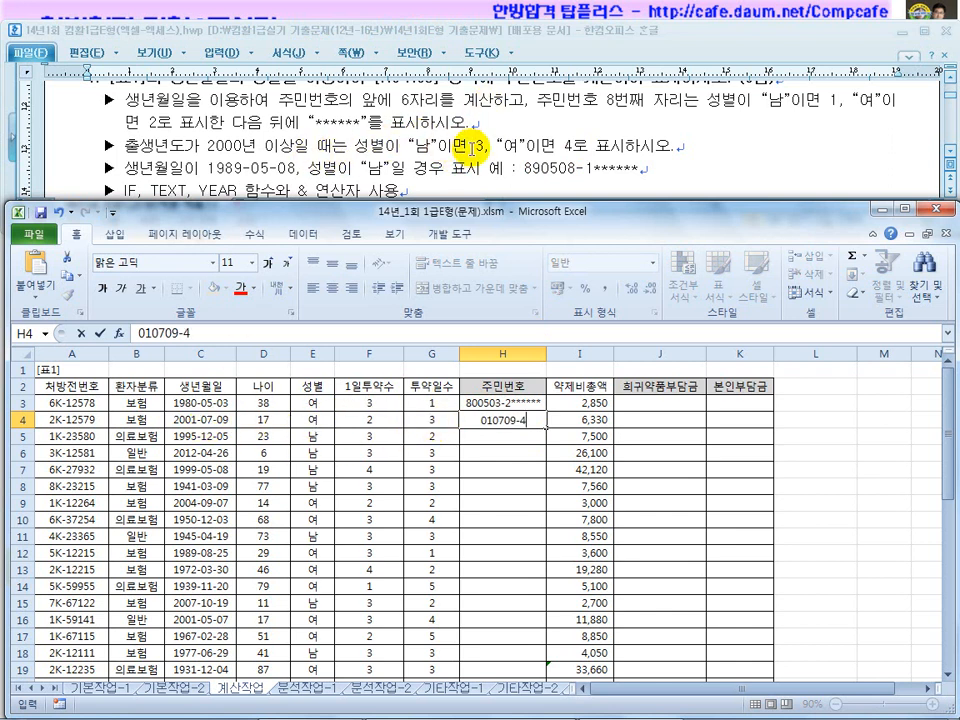
{"action": "type", "text": "*****"}
{"action": "key", "text": "Return"}
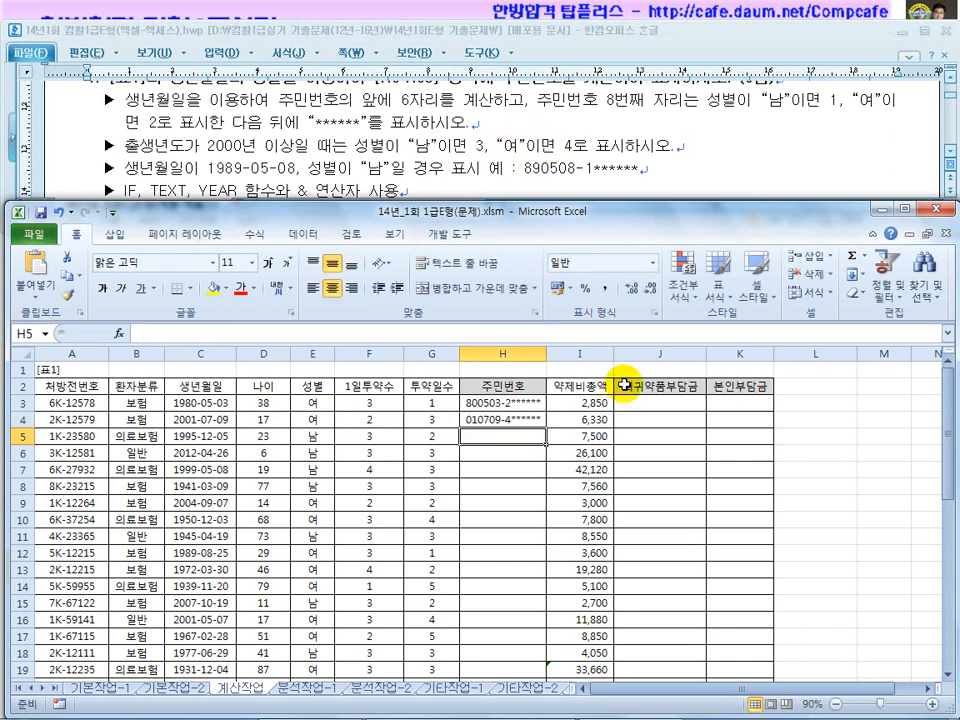
Clear the two sample resident numbers from H3:H4
{"action": "left_click", "coordinate": [500, 401]}
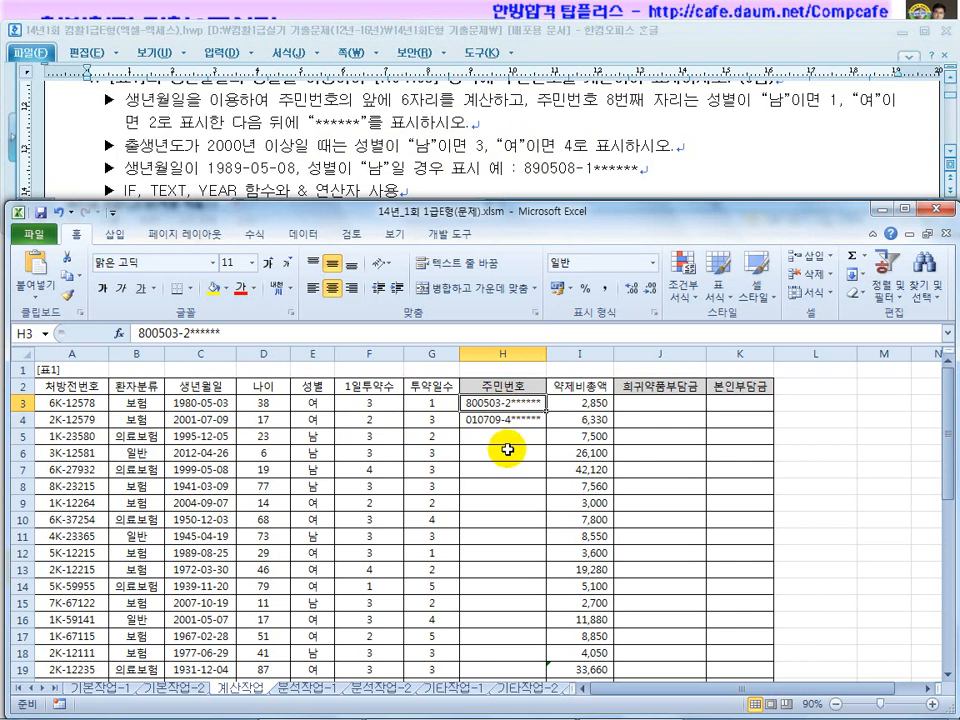
{"action": "left_click_drag", "start_coordinate": [512, 405], "coordinate": [509, 423]}
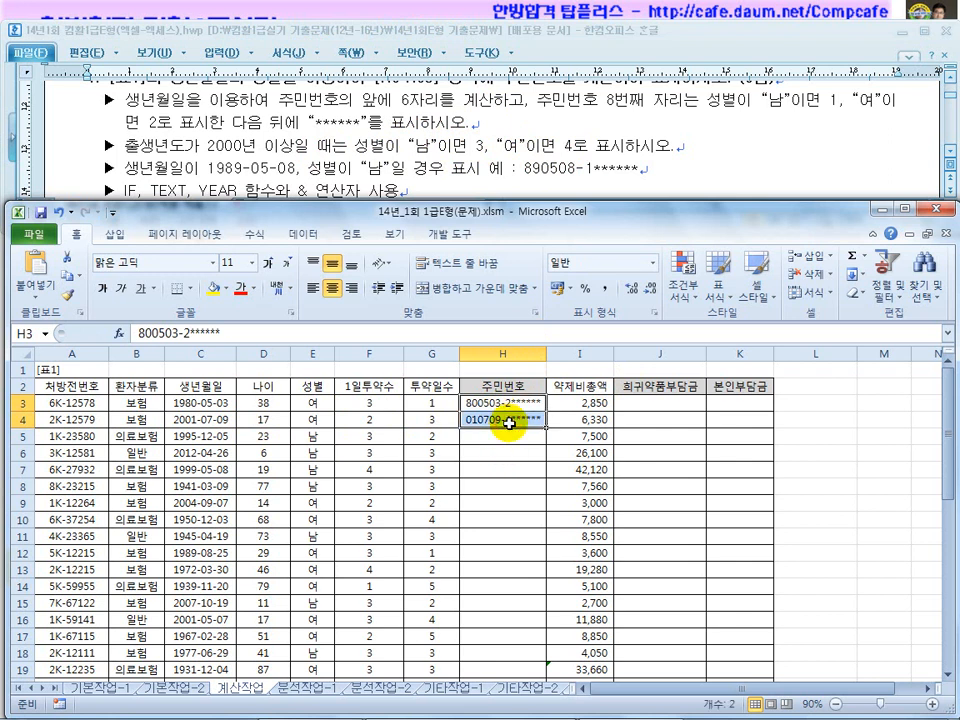
{"action": "key", "text": "Delete"}
Check the functions required for 주민번호 in the exam document and enter =text(C3,"yymmdd") in H3 to produce the first six digits
{"action": "left_click", "coordinate": [500, 401]}
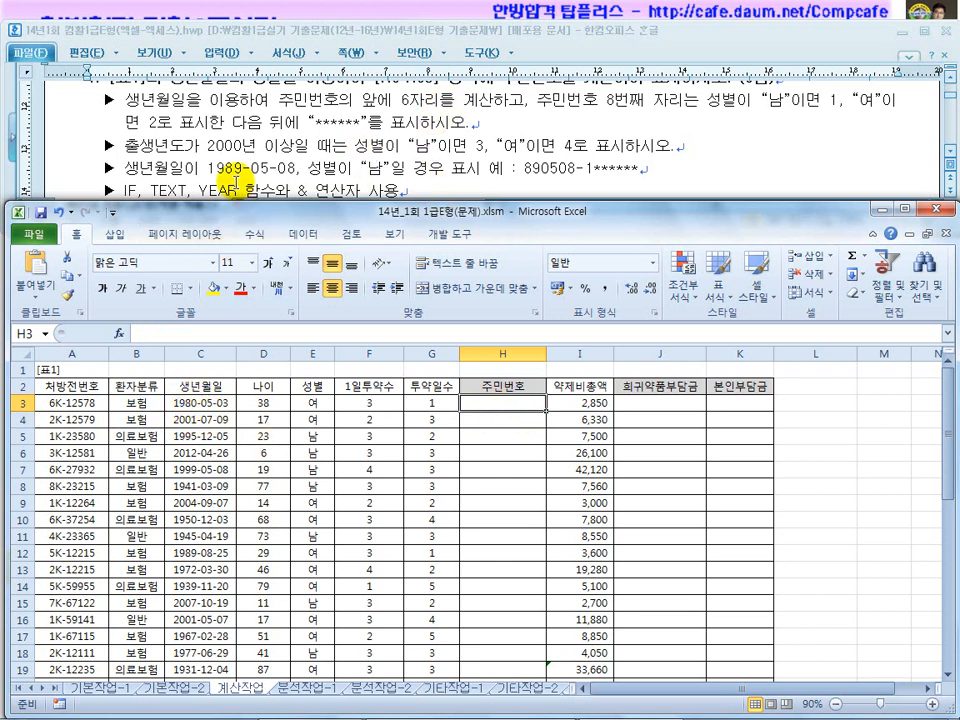
{"action": "left_click", "coordinate": [130, 190]}
{"action": "scroll", "coordinate": [140, 165], "scroll_direction": "down", "scroll_amount": 1}
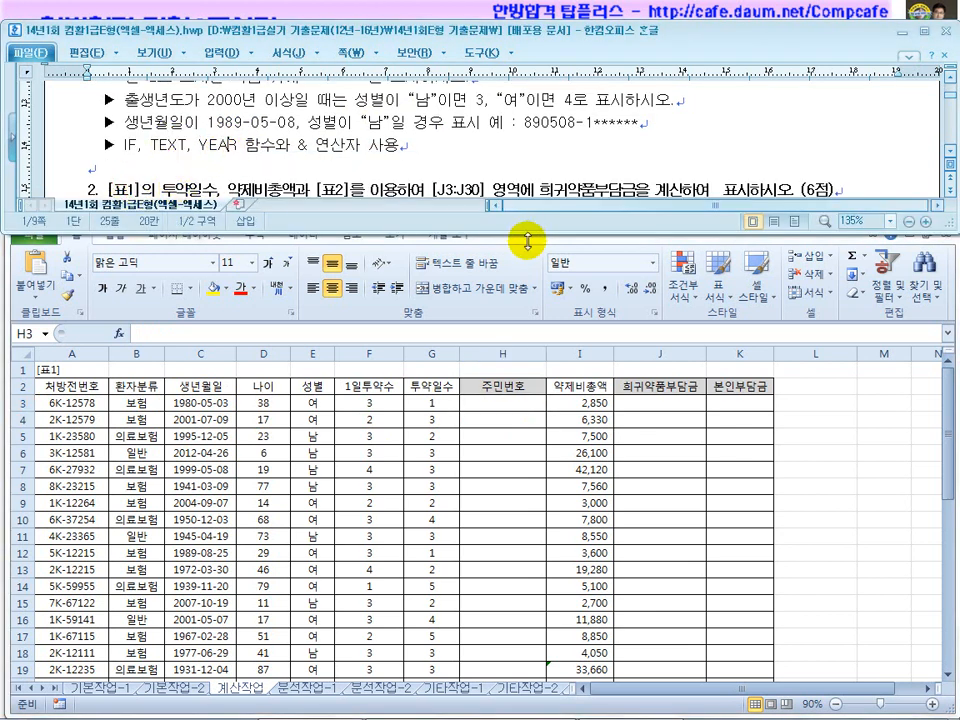
{"action": "scroll", "coordinate": [943, 84], "scroll_direction": "up", "scroll_amount": 2}
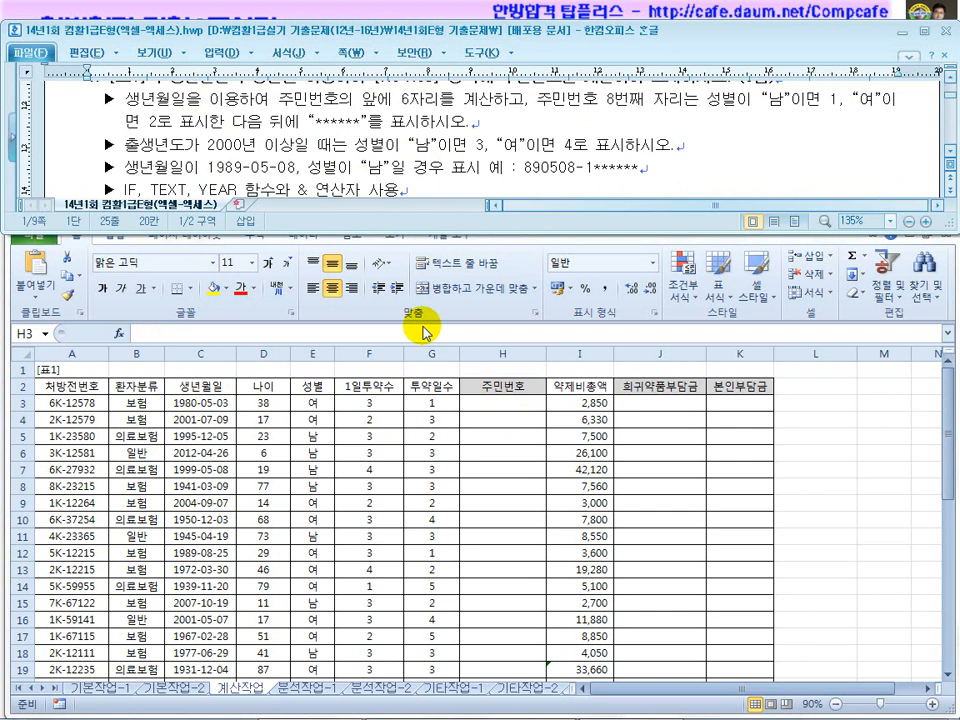
{"action": "left_click", "coordinate": [197, 400]}
{"action": "left_click", "coordinate": [492, 405]}
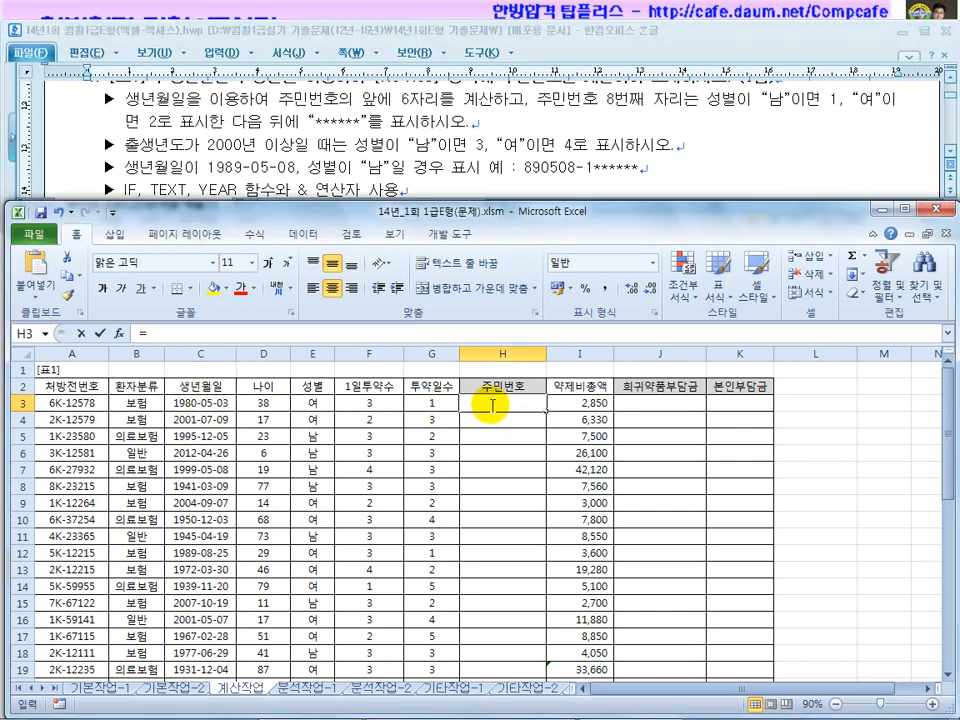
{"action": "type", "text": "=text"}
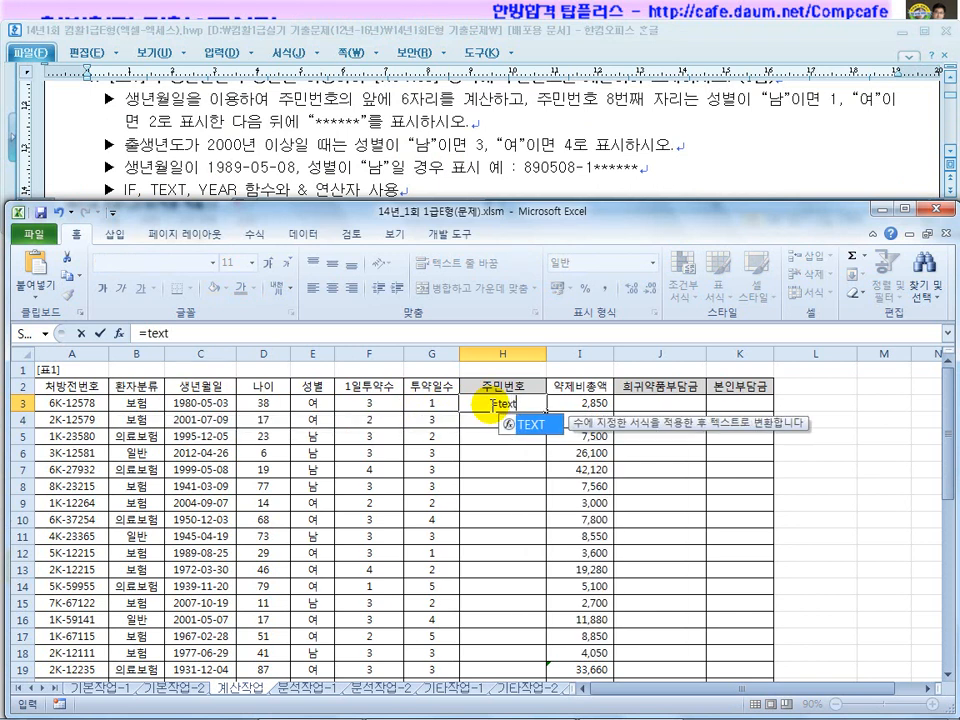
{"action": "type", "text": "("}
{"action": "left_click", "coordinate": [200, 402]}
{"action": "type", "text": ",\"\""}
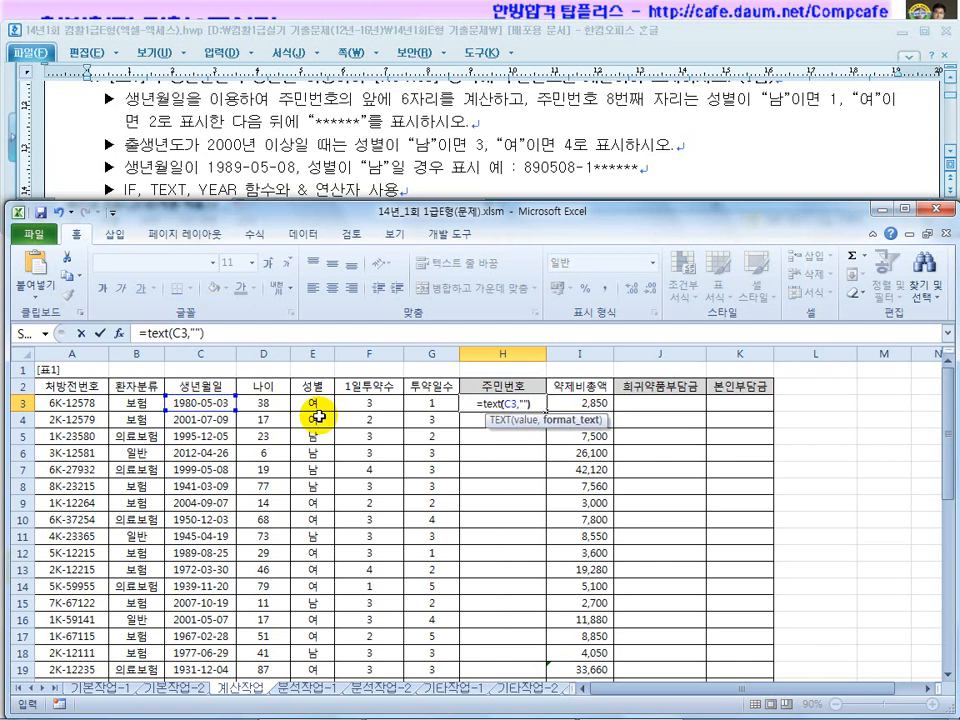
{"action": "left_click", "coordinate": [530, 403]}
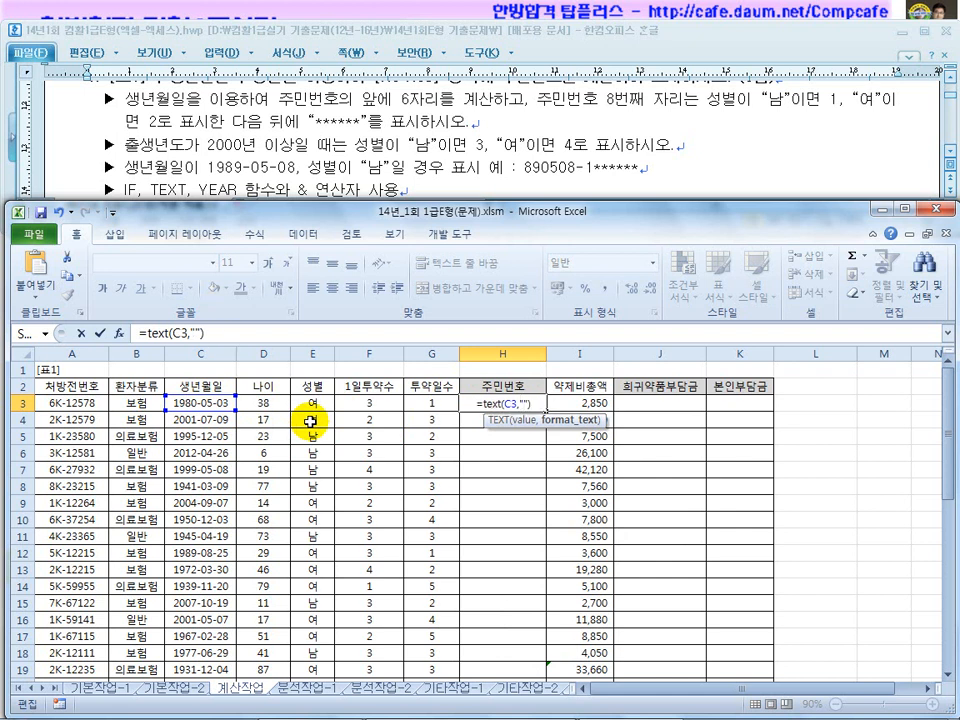
{"action": "type", "text": "ymmdd"}
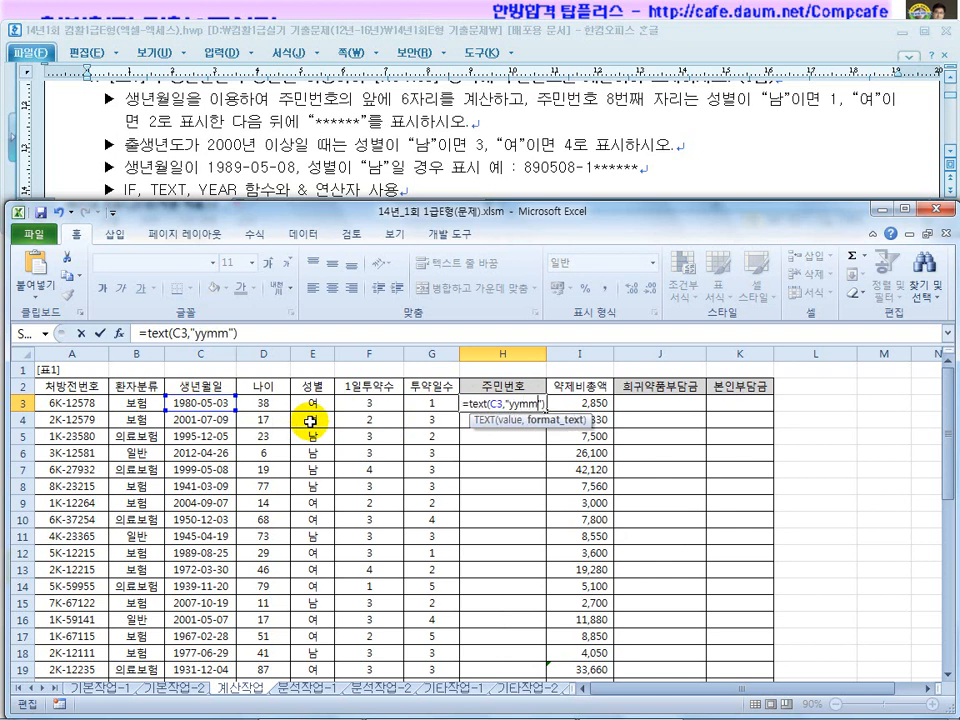
{"action": "key", "text": "Return"}
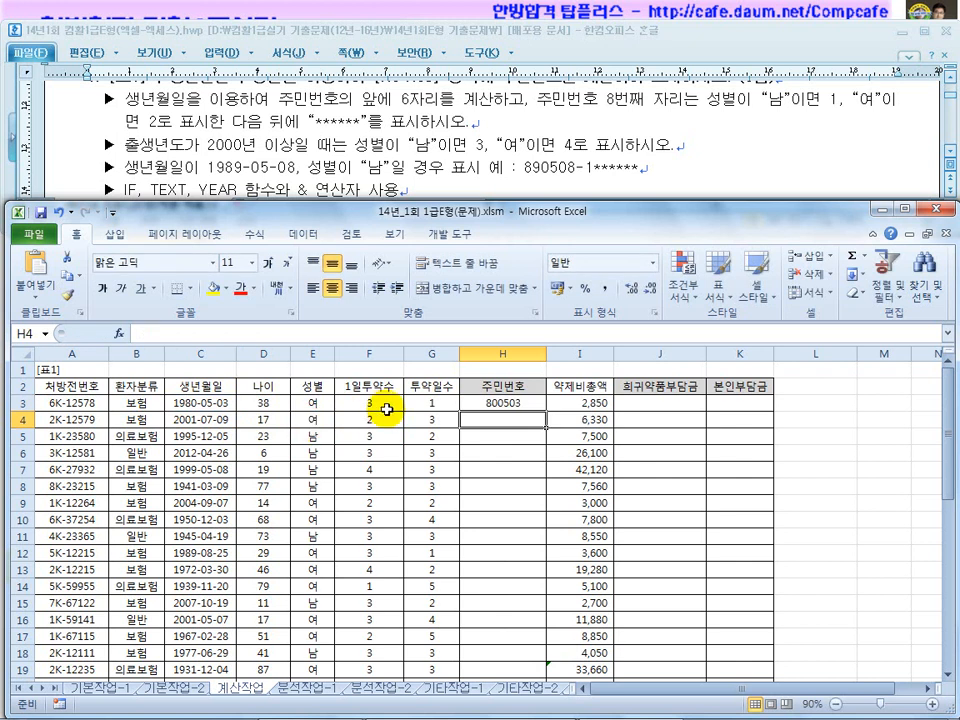
Copy the 주민번호 TEXT formula from H3 down through H6
{"action": "left_click", "coordinate": [490, 404]}
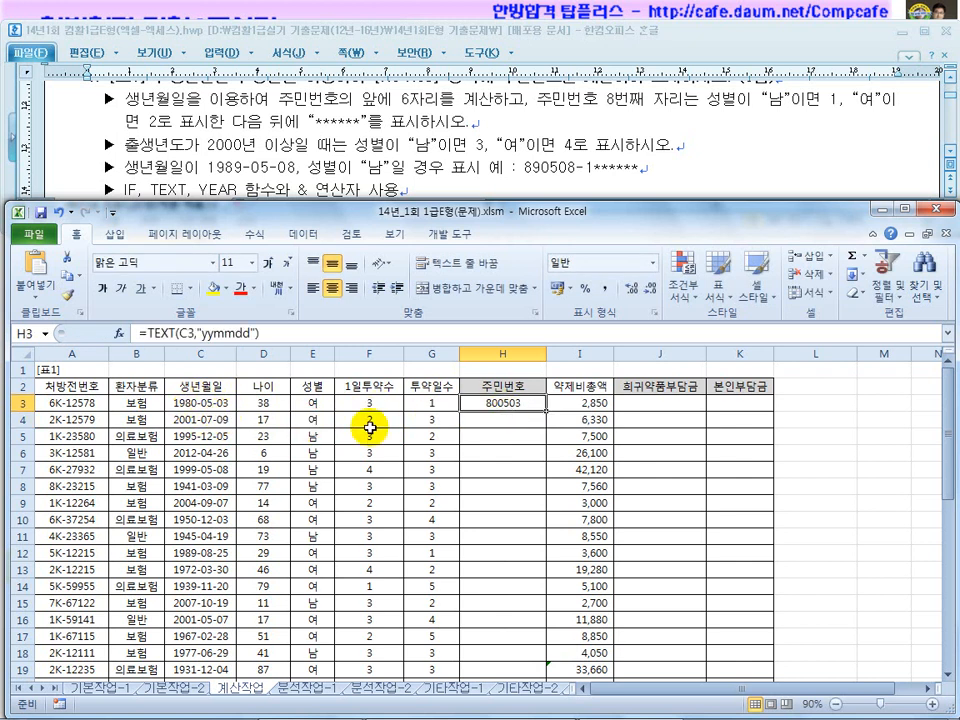
{"action": "left_click_drag", "start_coordinate": [547, 414], "coordinate": [552, 465]}
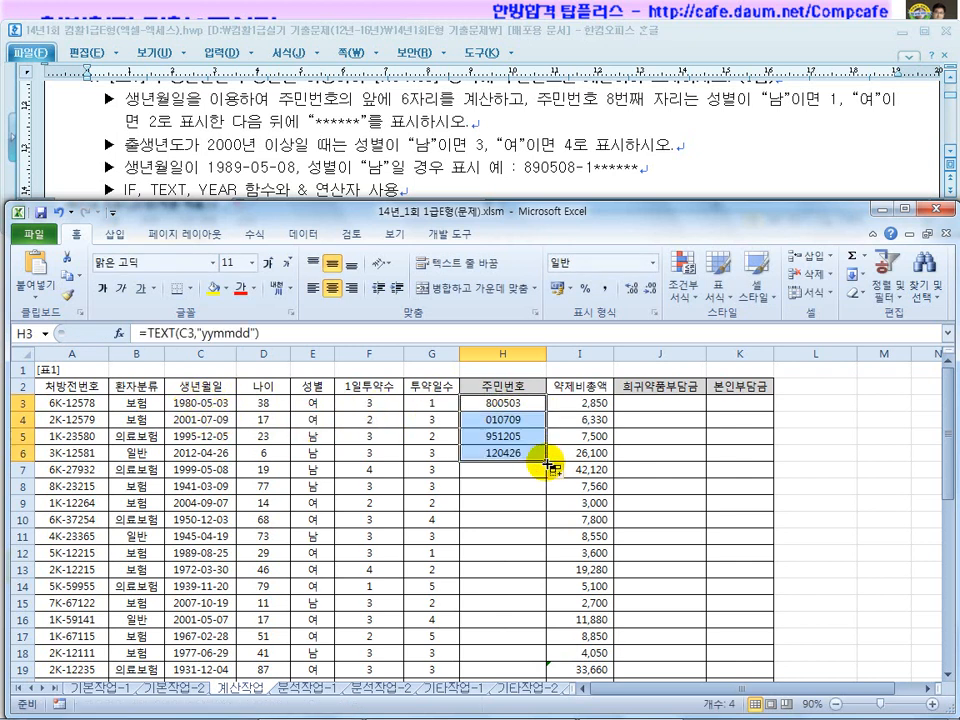
{"action": "left_click", "coordinate": [504, 420]}
{"action": "left_click", "coordinate": [502, 404]}
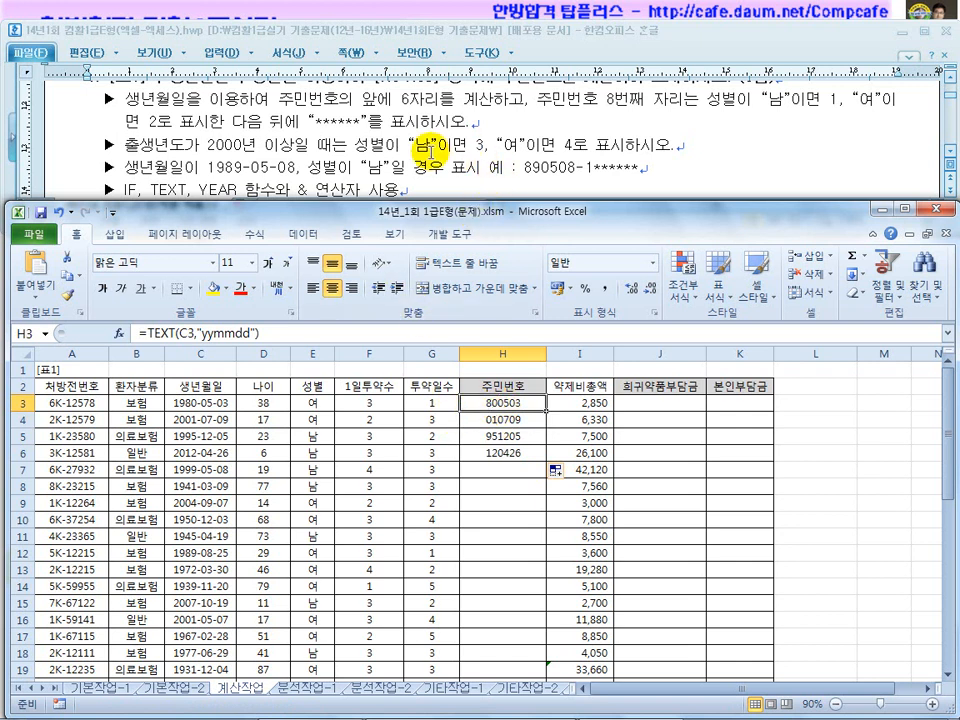
Check the rule for births from 2000 onward and start a formula in L3 with =if(E3="남",1, for the gender digit
{"action": "left_click", "coordinate": [266, 150]}
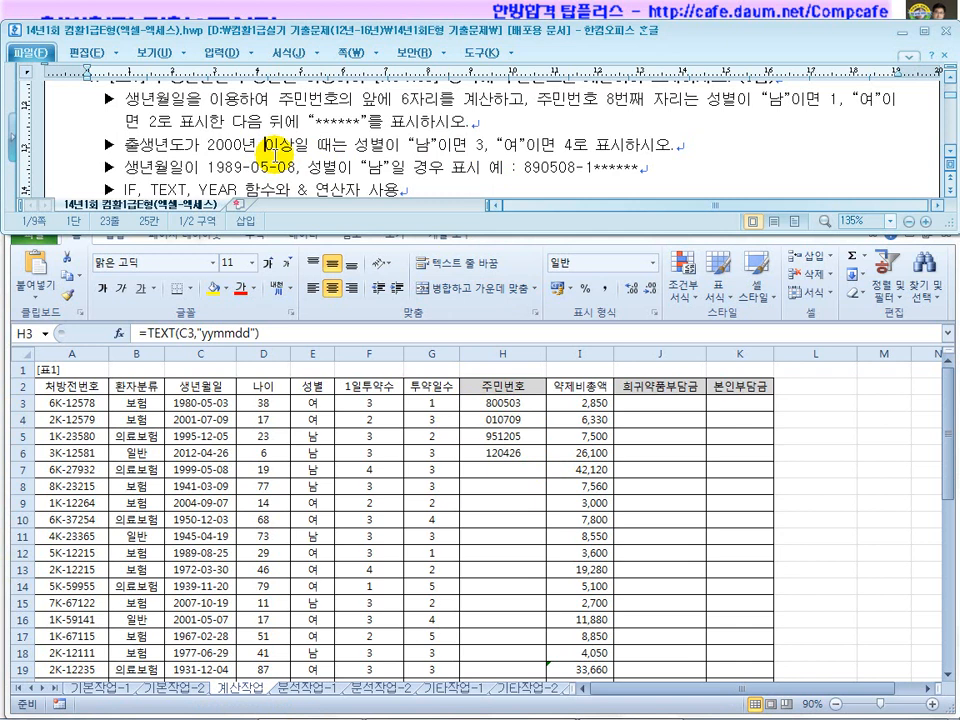
{"action": "left_click", "coordinate": [505, 403]}
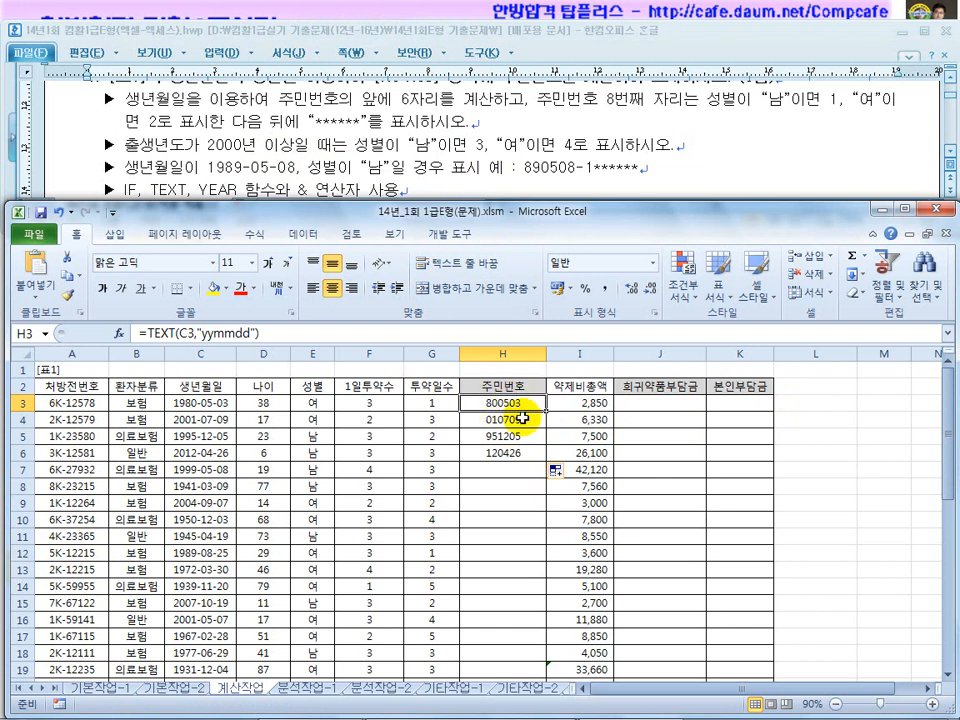
{"action": "left_click", "coordinate": [790, 400]}
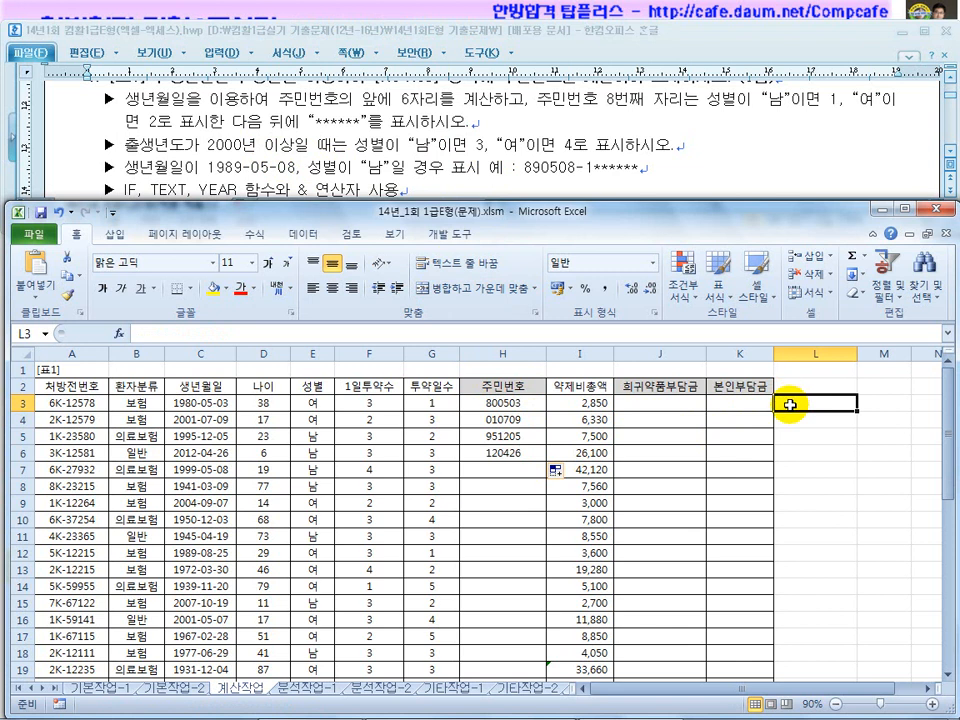
{"action": "type", "text": "=if"}
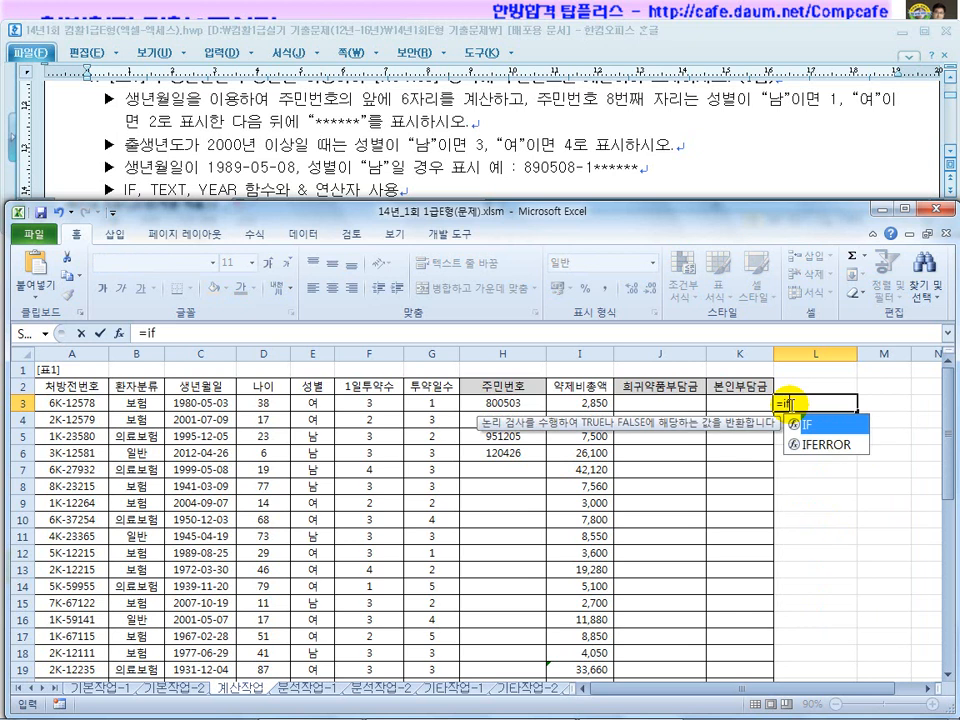
{"action": "type", "text": "("}
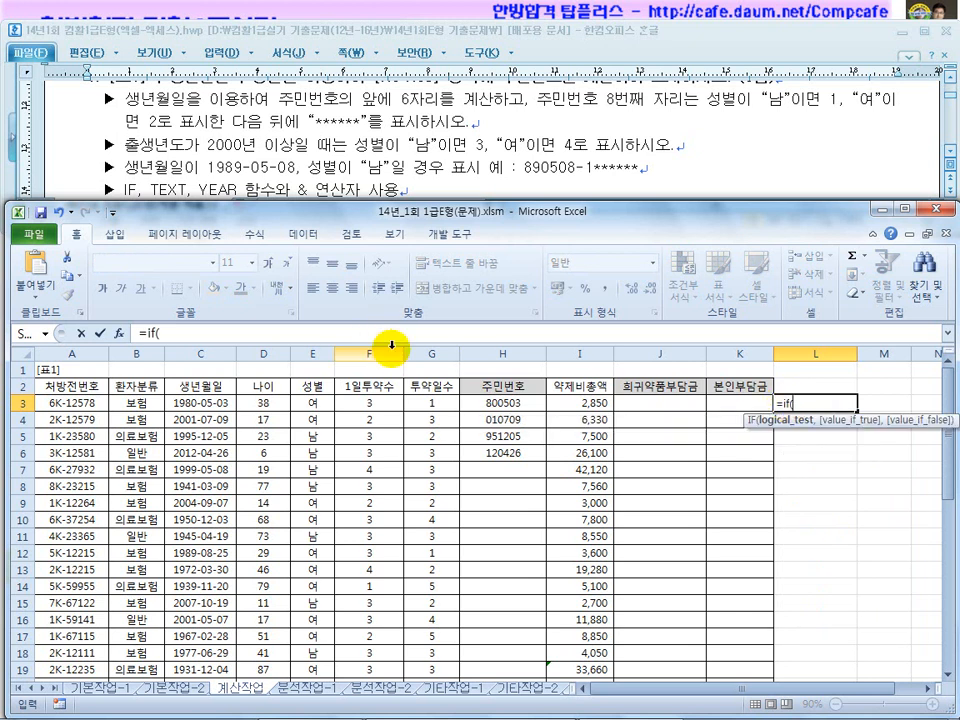
{"action": "left_click", "coordinate": [303, 402]}
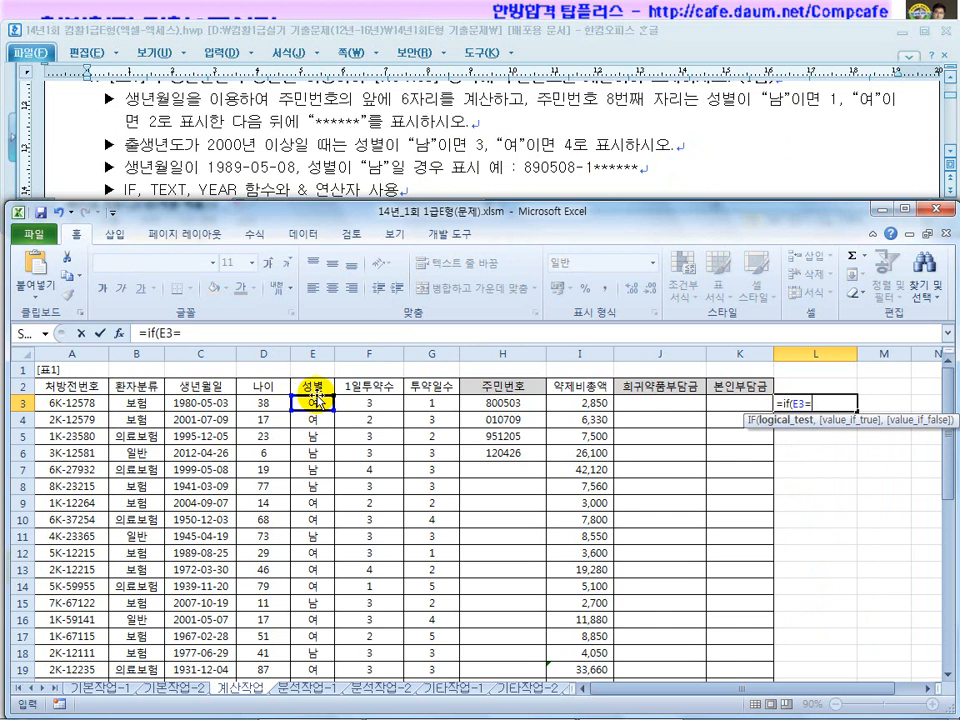
{"action": "type", "text": "=\"남\",1,"}
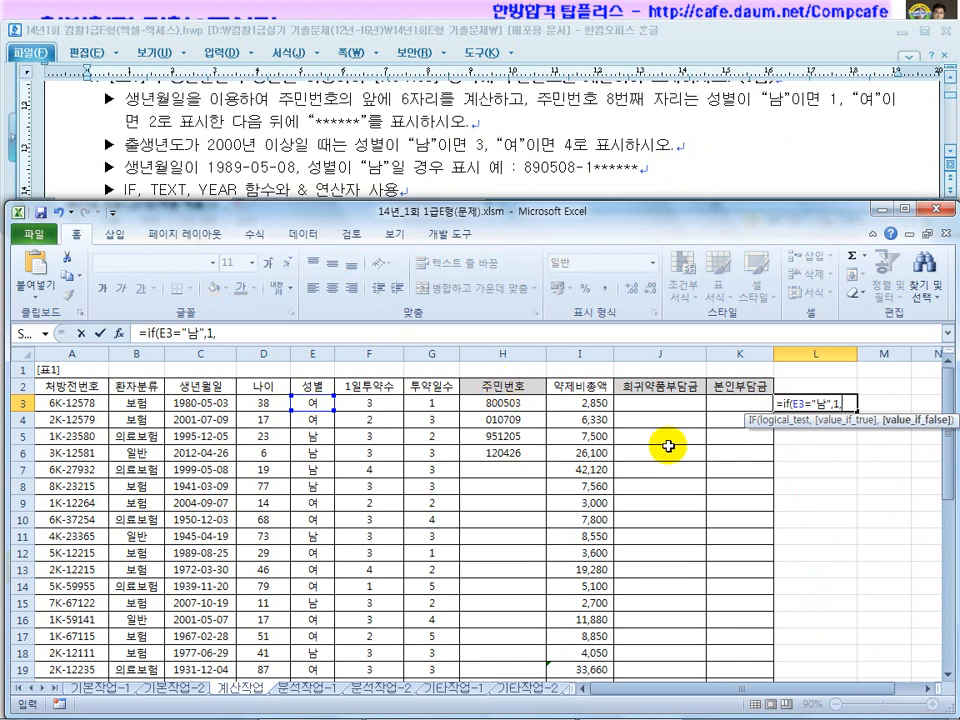
Add the remaining gender digits so the draft formula in L3 reads =if(E3="남",1,3,2,4)
{"action": "type", "text": "3"}
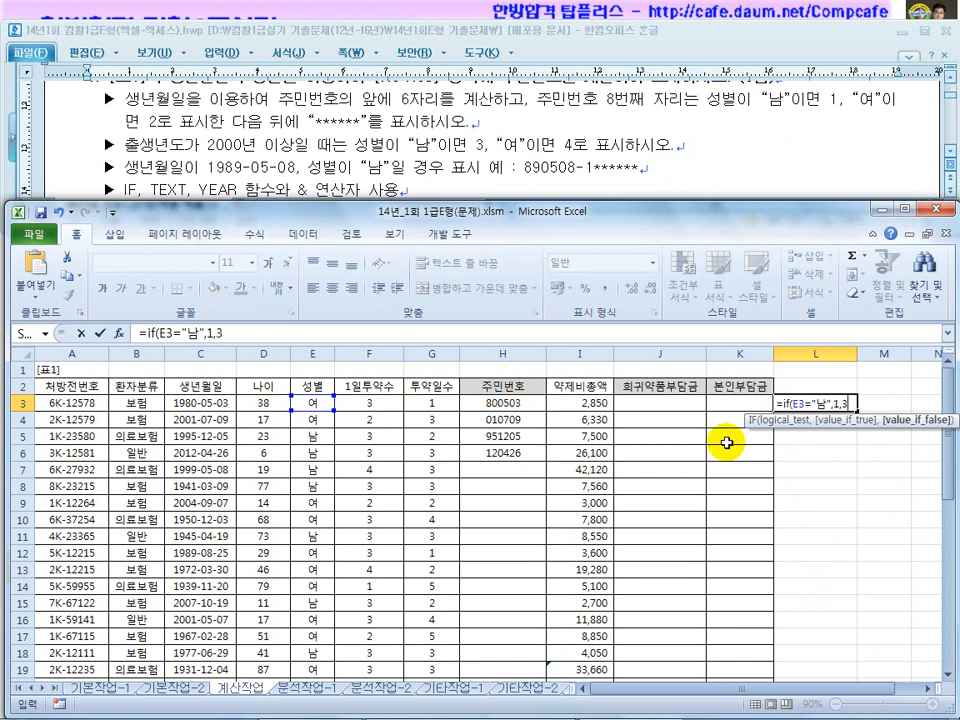
{"action": "type", "text": ",24"}
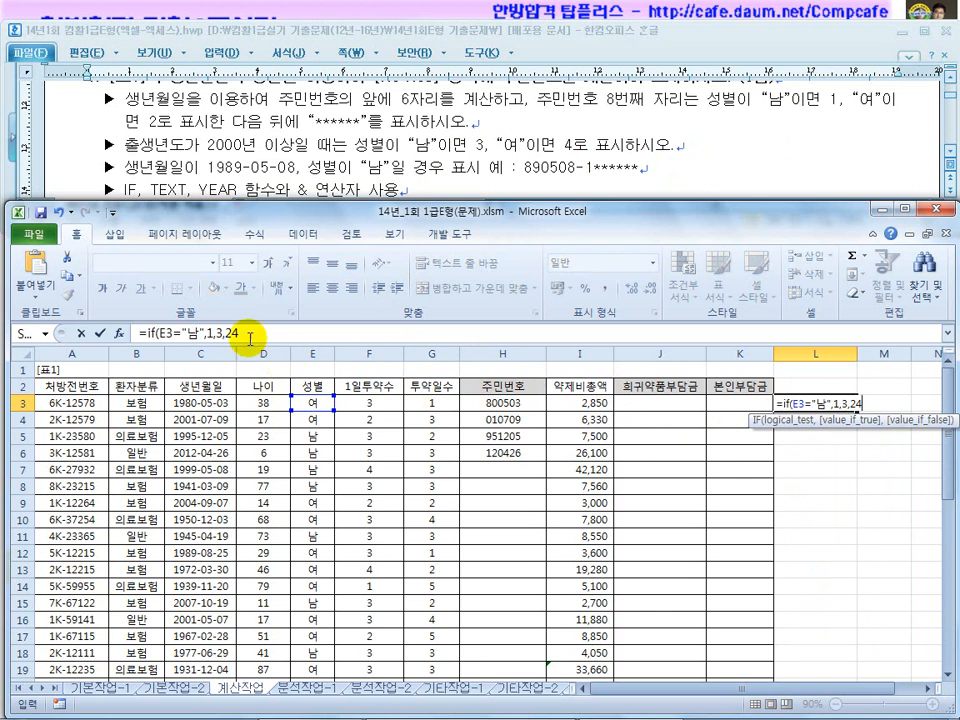
{"action": "double_click", "coordinate": [210, 333]}
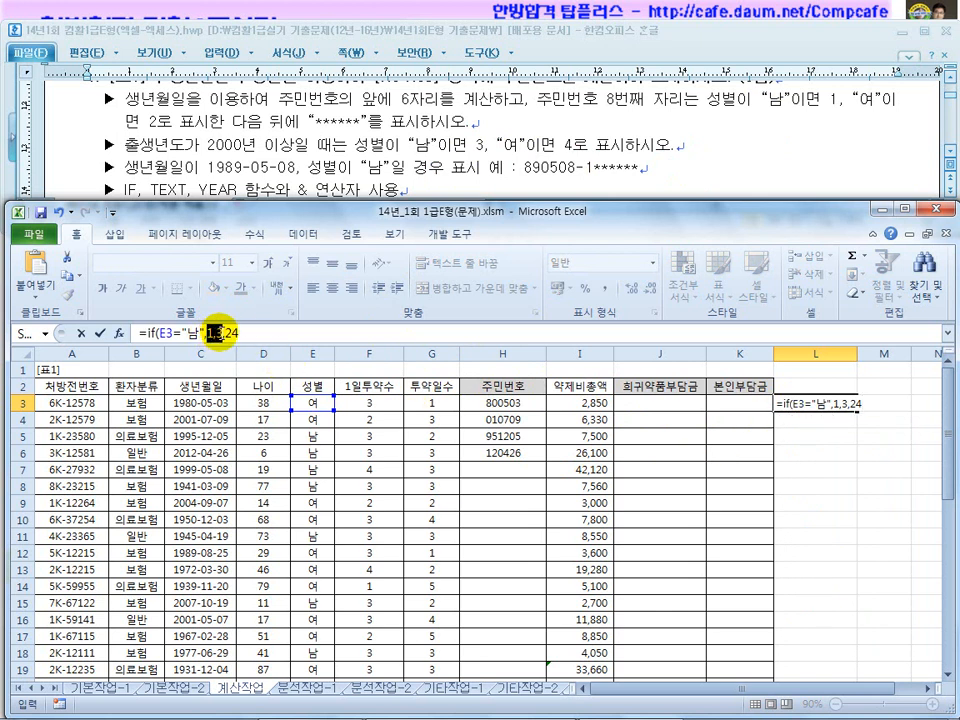
{"action": "double_click", "coordinate": [233, 333]}
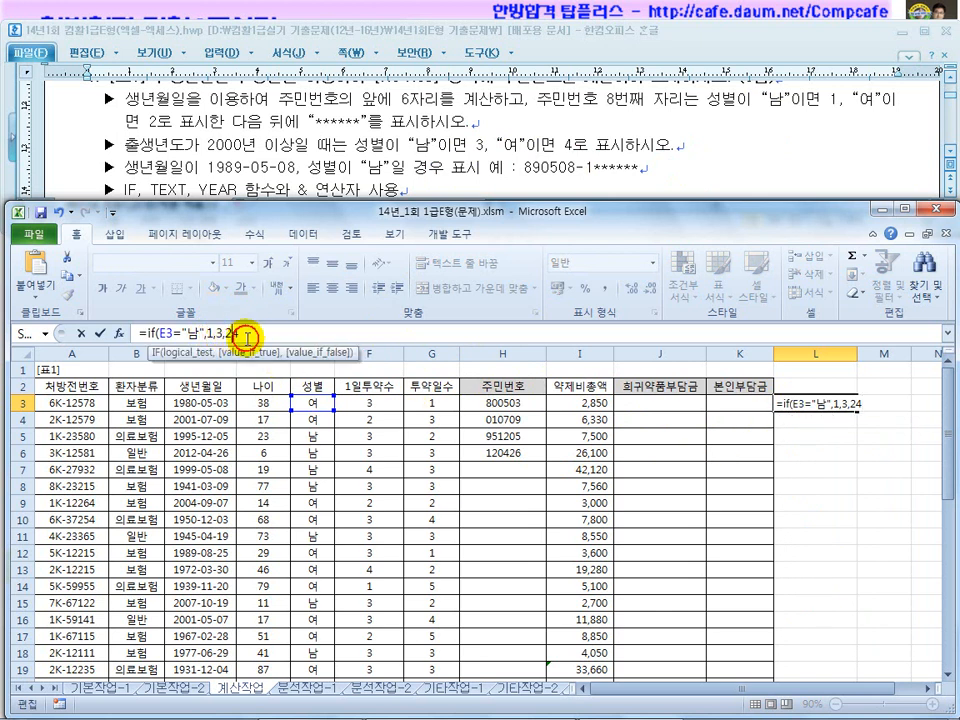
{"action": "left_click", "coordinate": [310, 311]}
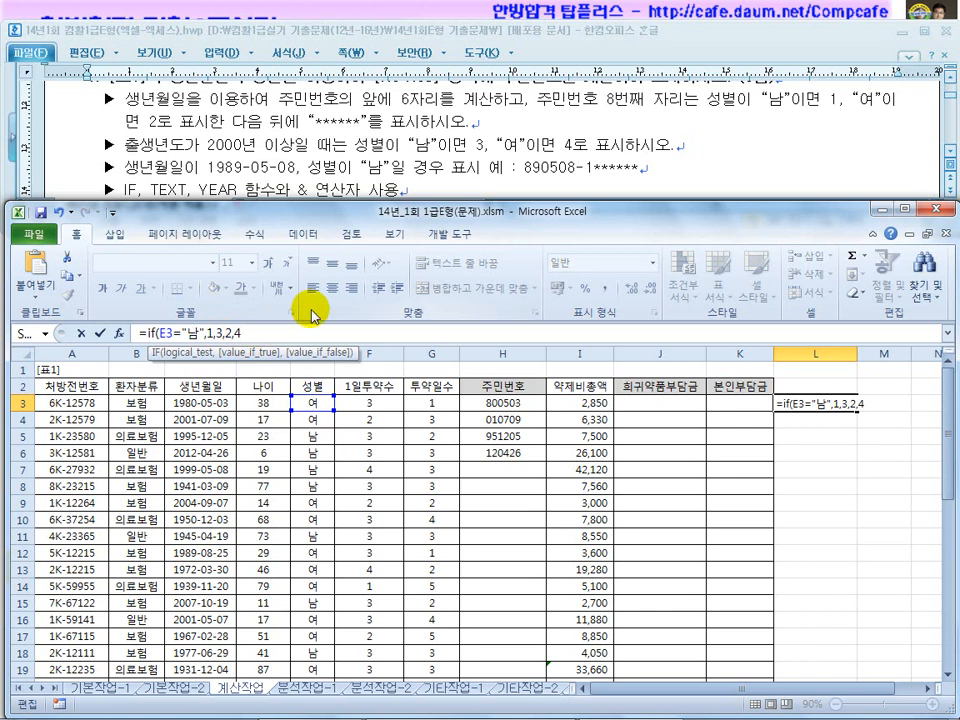
{"action": "type", "text": ")"}
Review the condition and digit pairs in L3's draft formula and insert a nested if( before the 1,3 pair
{"action": "left_click_drag", "start_coordinate": [197, 333], "coordinate": [147, 333]}
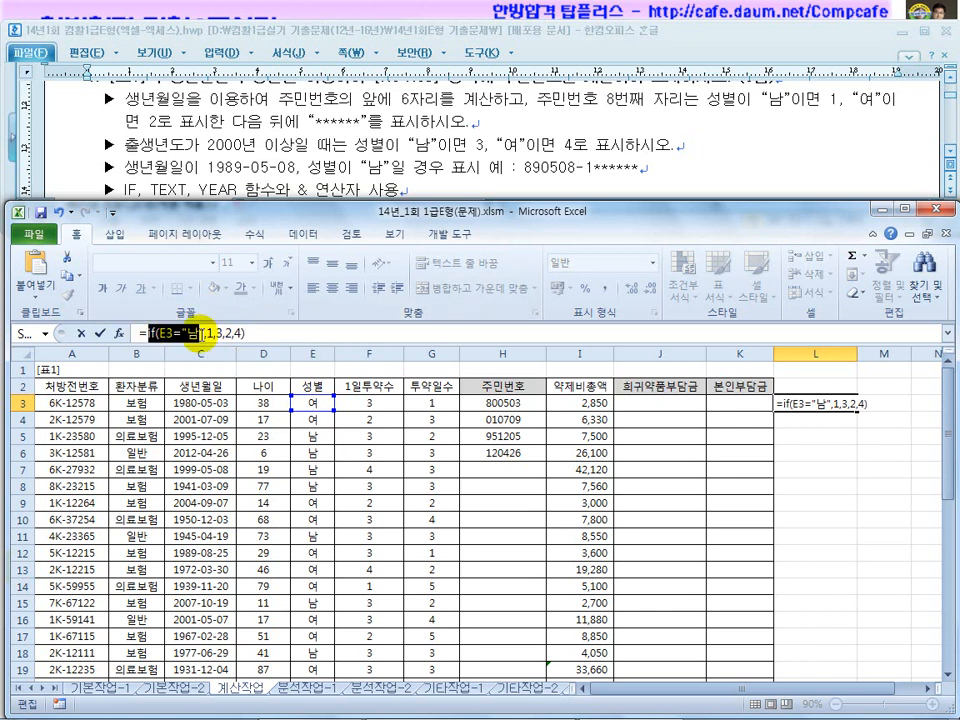
{"action": "double_click", "coordinate": [226, 333]}
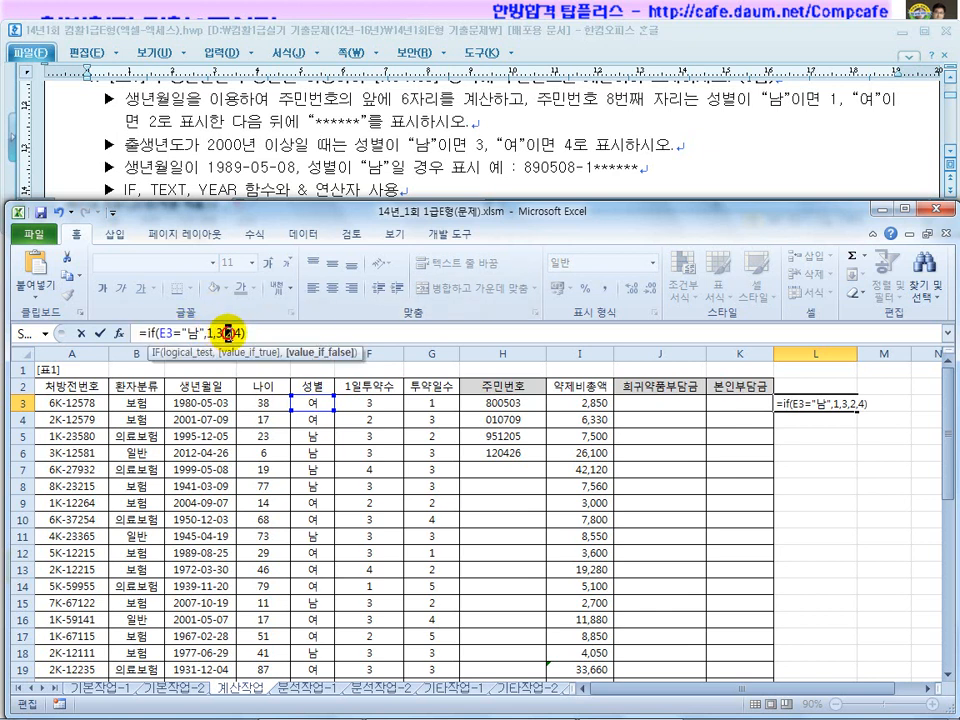
{"action": "left_click_drag", "start_coordinate": [226, 333], "coordinate": [241, 333]}
{"action": "double_click", "coordinate": [226, 333]}
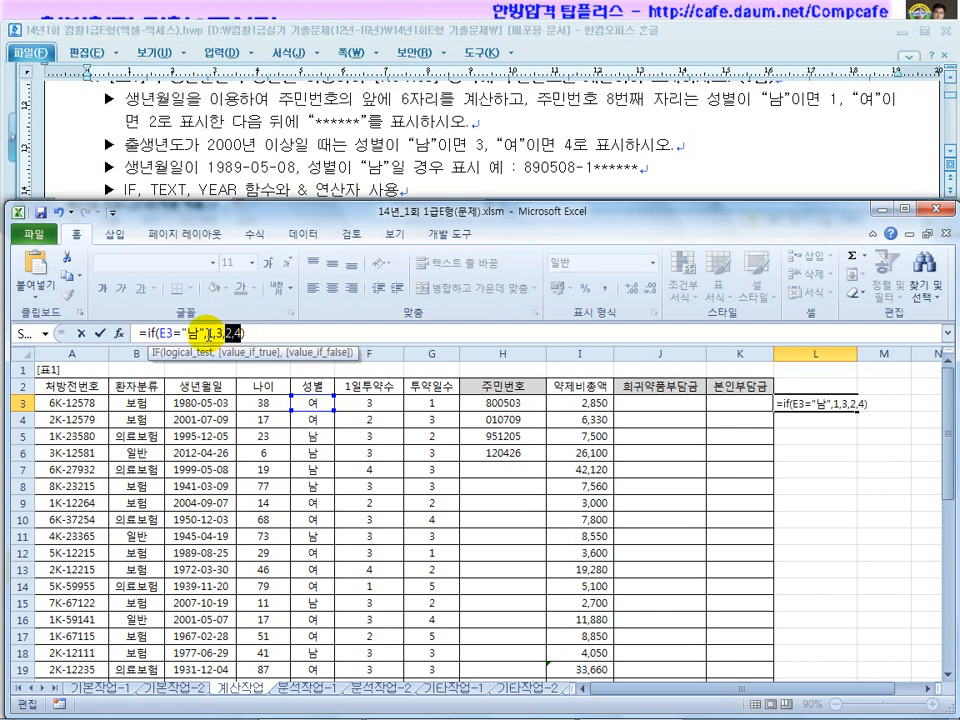
{"action": "left_click", "coordinate": [207, 333]}
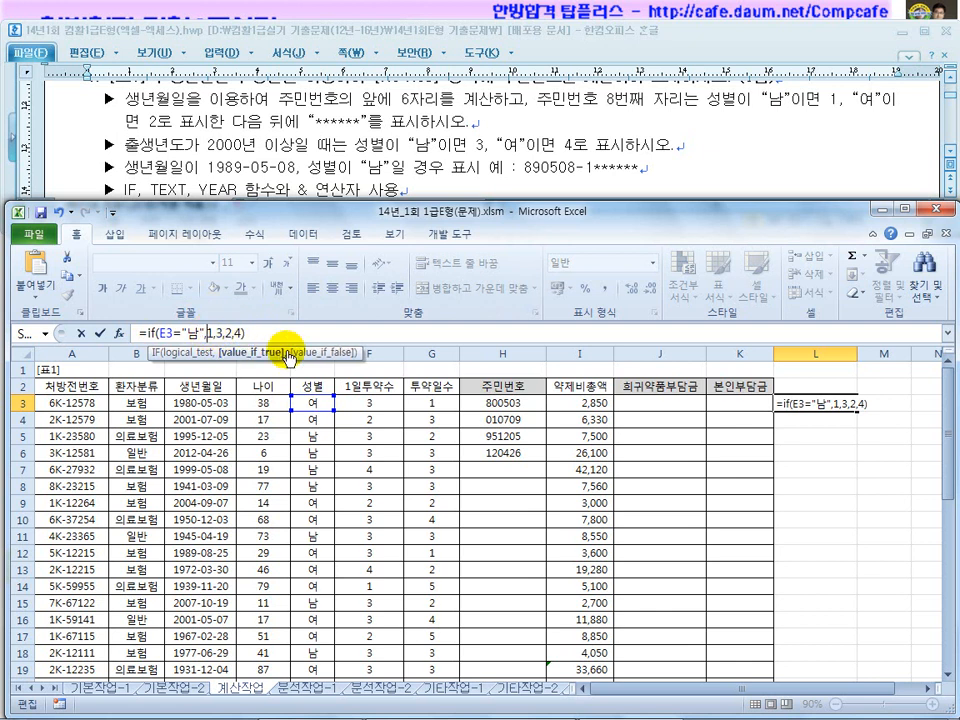
{"action": "type", "text": "ㅑㄹ"}
{"action": "key", "text": "BackSpace"}
{"action": "key", "text": "BackSpace"}
{"action": "key", "text": "Hangul"}
{"action": "type", "text": "if("}
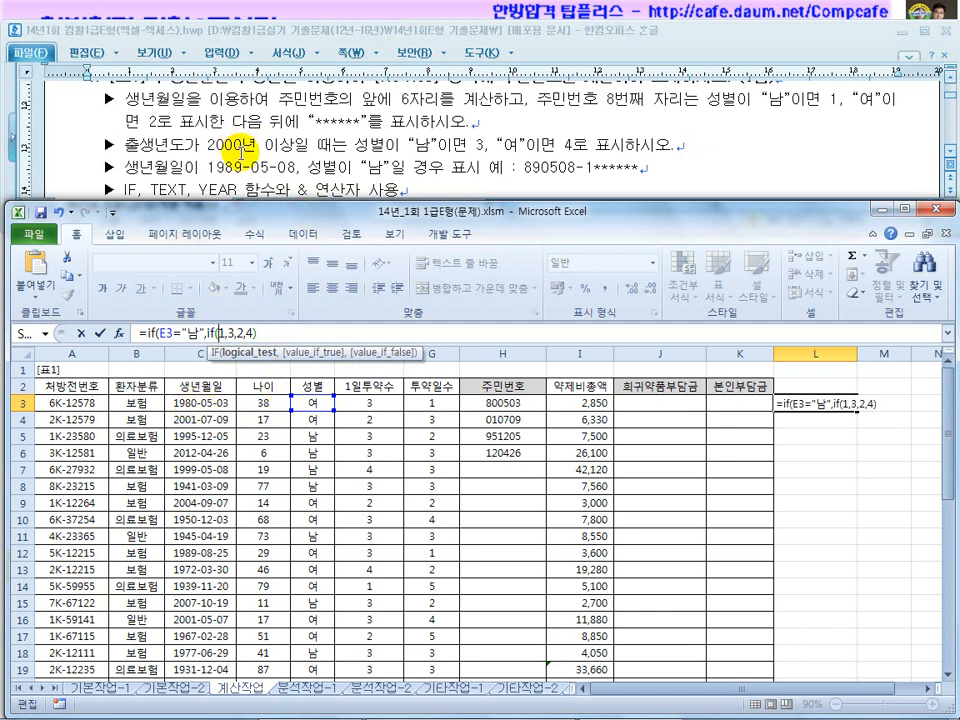
Give the nested IF in L3 the condition year(C3)<2000 and close it after the results 1 and 3
{"action": "type", "text": "year("}
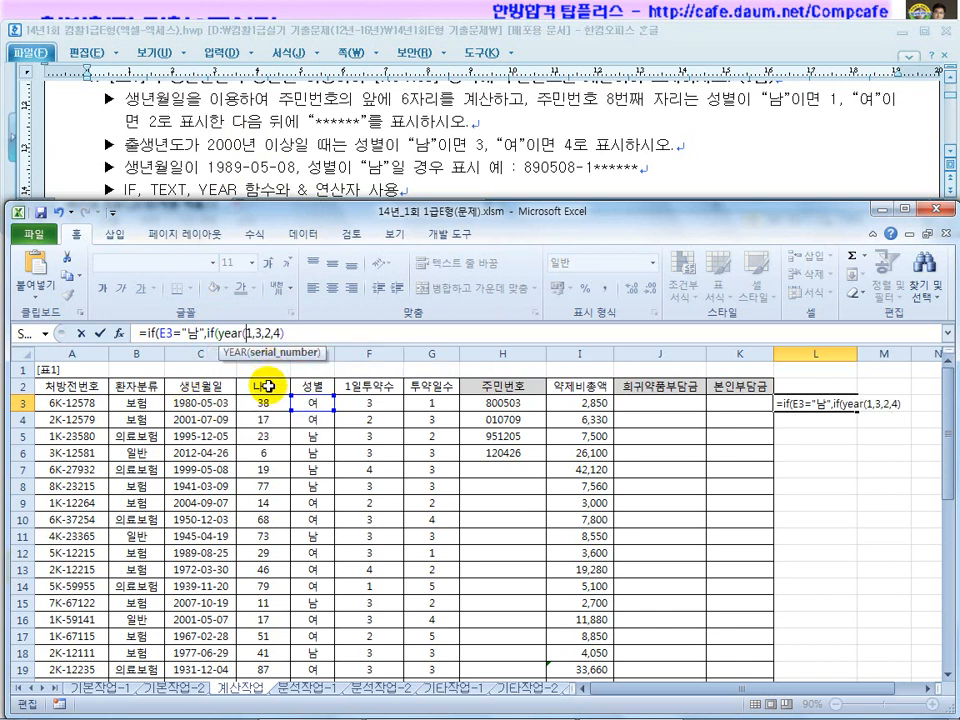
{"action": "left_click", "coordinate": [199, 403]}
{"action": "type", "text": ")"}
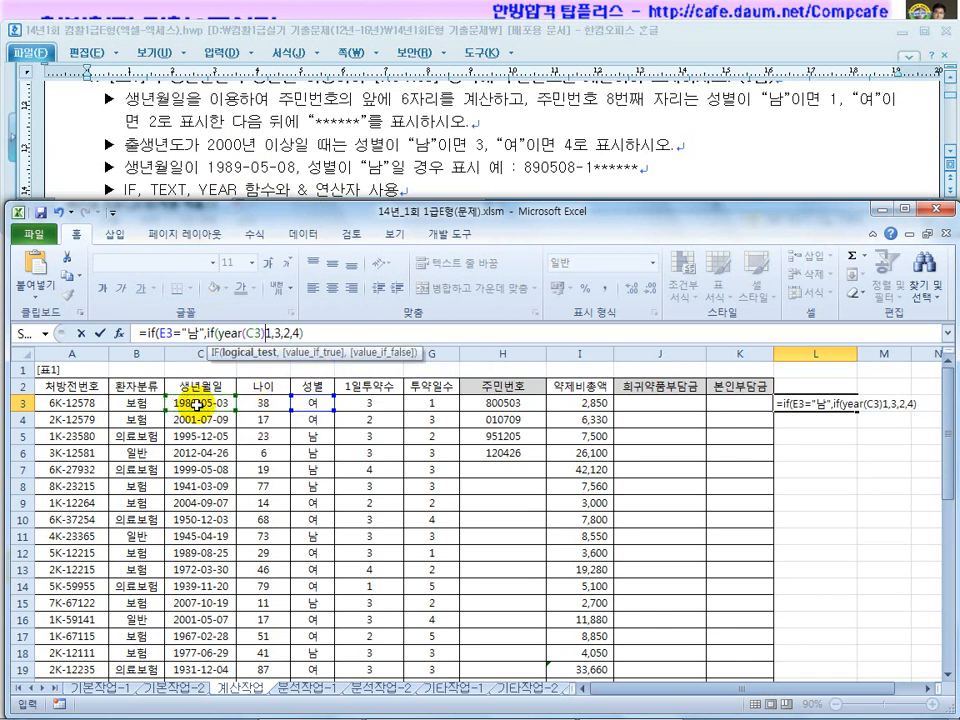
{"action": "type", "text": "<2000"}
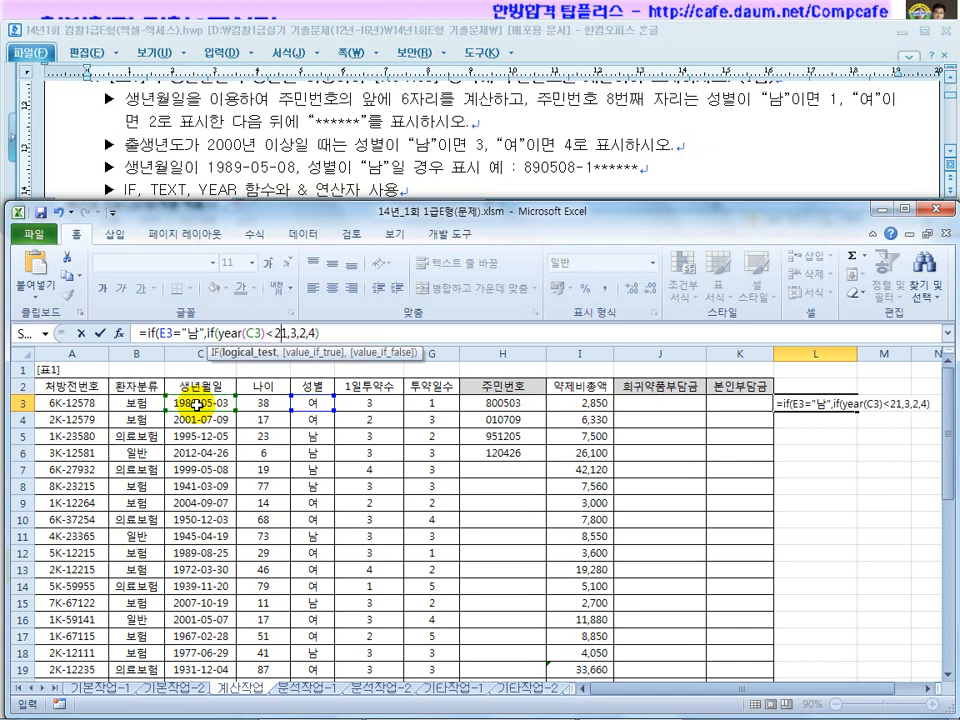
{"action": "type", "text": ","}
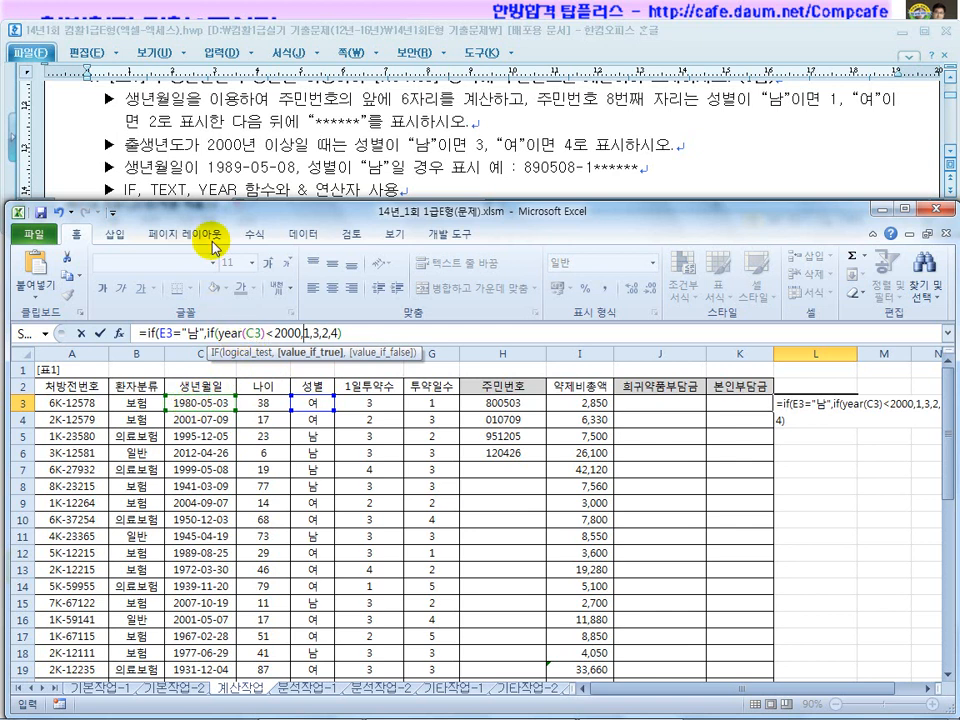
{"action": "left_click", "coordinate": [318, 334]}
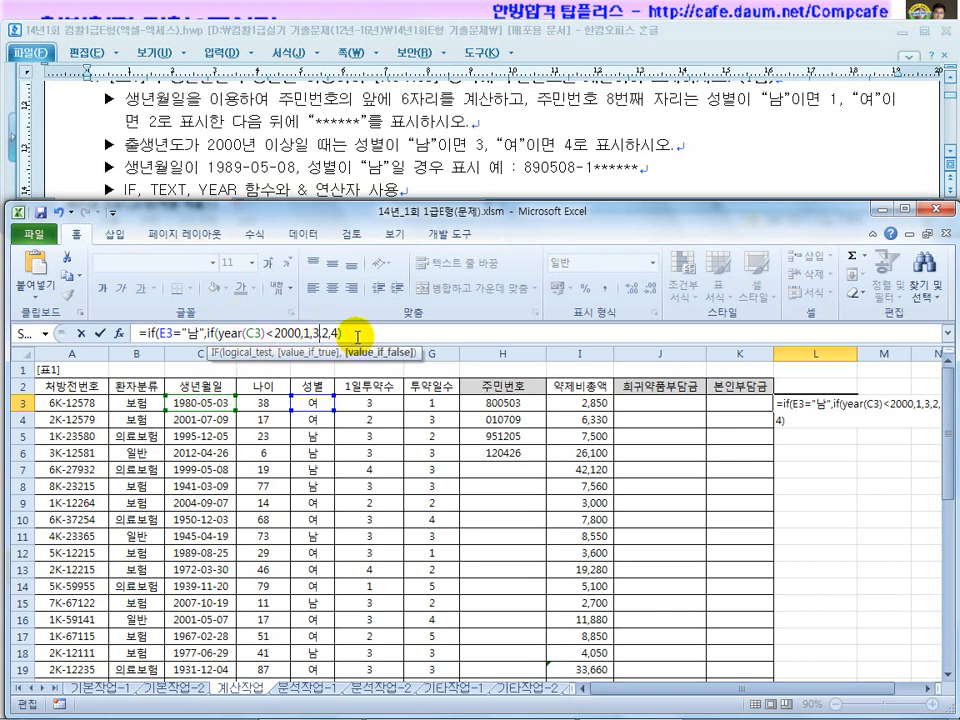
{"action": "left_click", "coordinate": [325, 335]}
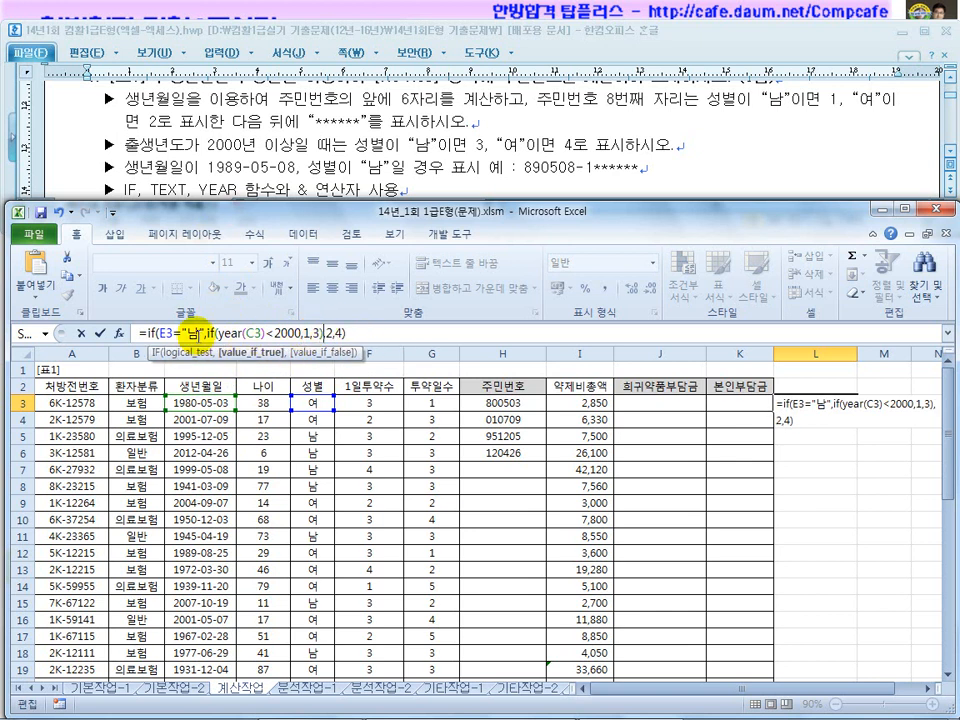
Examine the 남 branch of L3's formula, from the gender test to the year condition and its two results
{"action": "left_click_drag", "start_coordinate": [196, 333], "coordinate": [152, 333]}
{"action": "left_click_drag", "start_coordinate": [214, 333], "coordinate": [318, 333]}
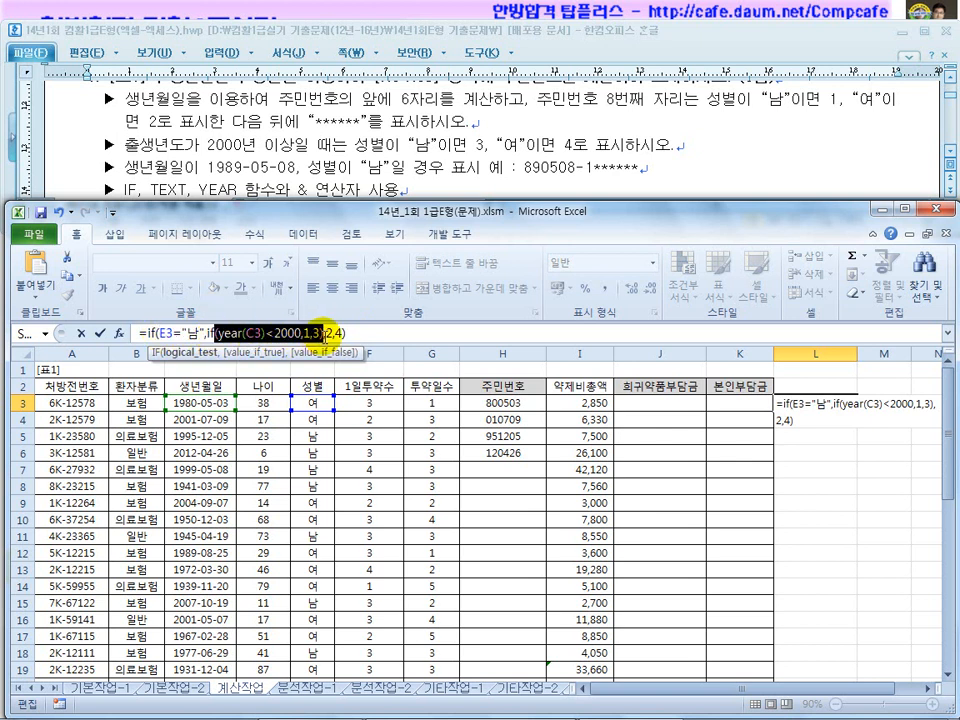
{"action": "left_click", "coordinate": [221, 338]}
{"action": "left_click_drag", "start_coordinate": [256, 333], "coordinate": [305, 334]}
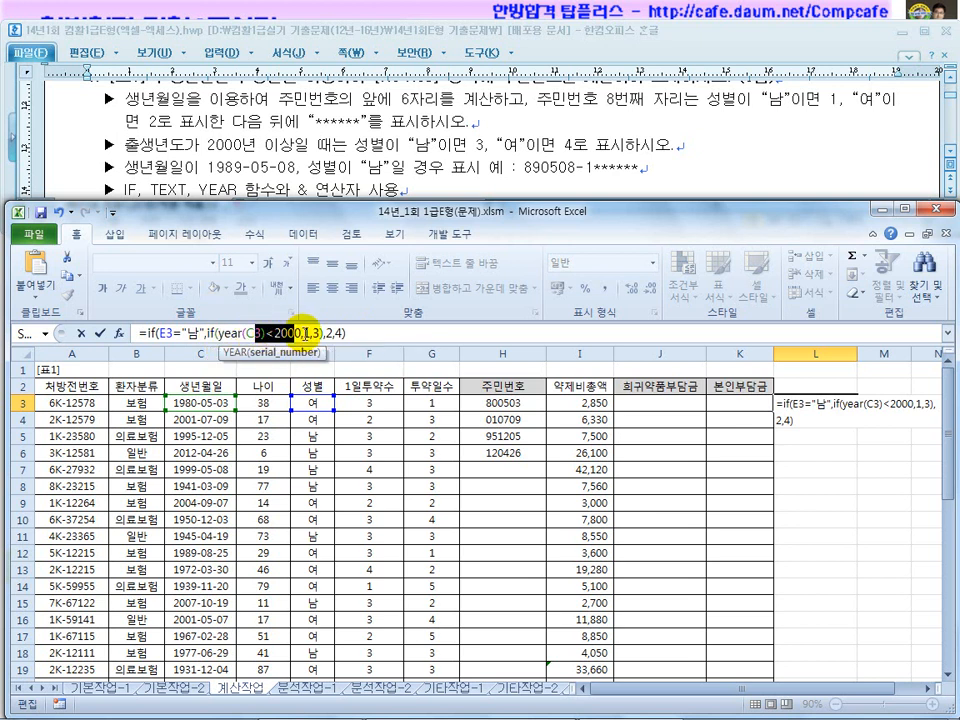
{"action": "double_click", "coordinate": [308, 333]}
{"action": "double_click", "coordinate": [316, 333]}
{"action": "left_click", "coordinate": [327, 333]}
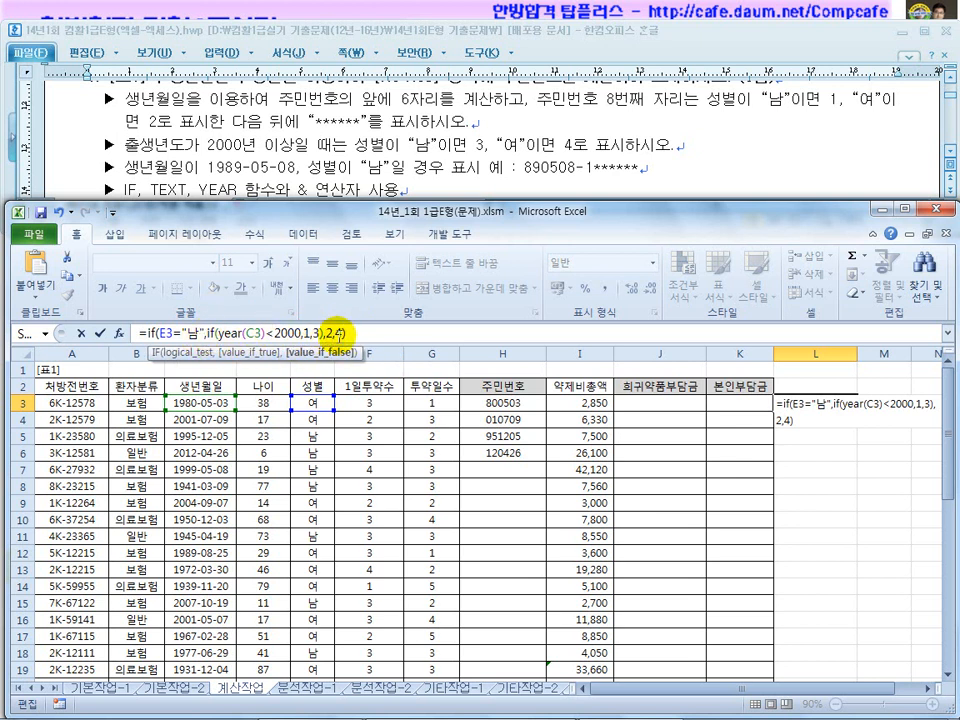
{"action": "left_click_drag", "start_coordinate": [212, 333], "coordinate": [338, 334]}
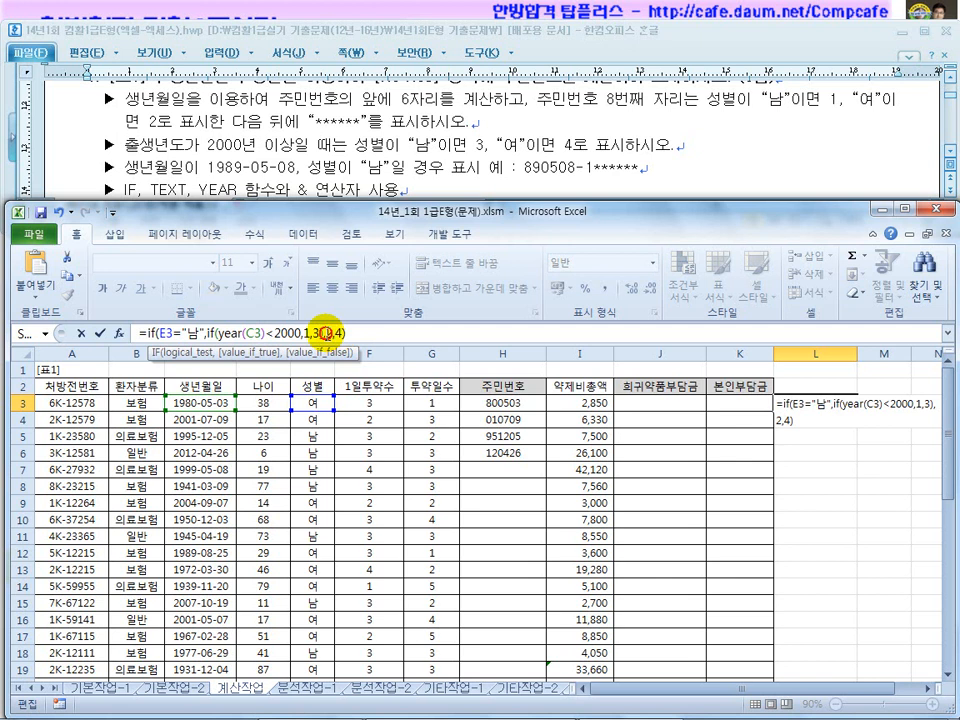
Nest a second IF around the 2,4 pair in L3's formula, with the condition year(C3)<2000, and close the 남 branch's nested IF before it
{"action": "left_click", "coordinate": [327, 333]}
{"action": "type", "text": ")"}
{"action": "key", "text": "Right"}
{"action": "type", "text": "if("}
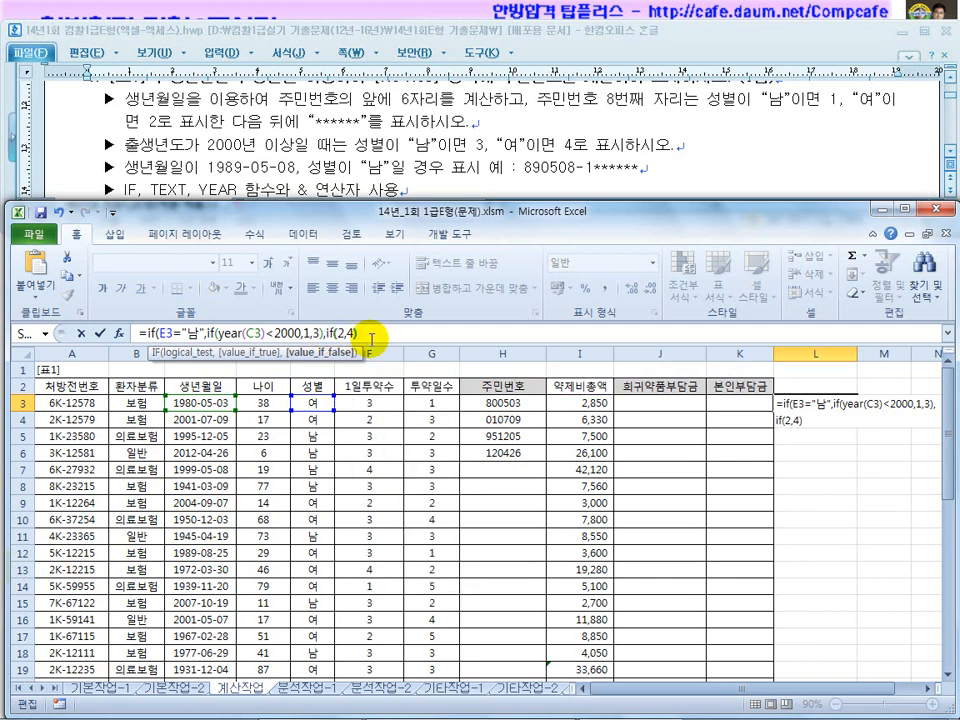
{"action": "left_click_drag", "start_coordinate": [300, 333], "coordinate": [226, 333]}
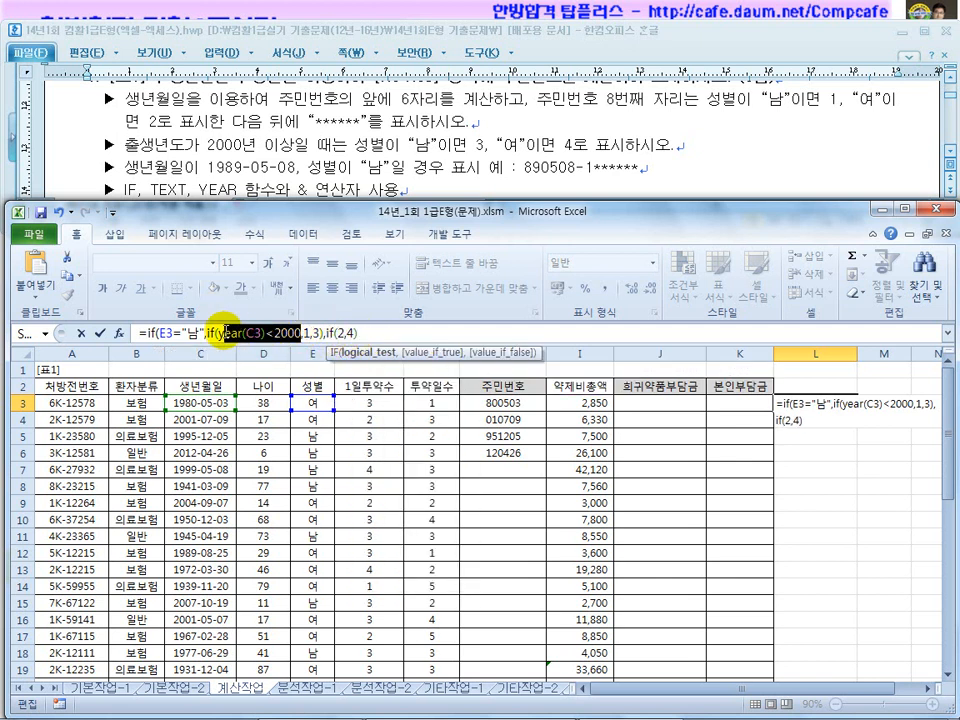
{"action": "left_click", "coordinate": [338, 333]}
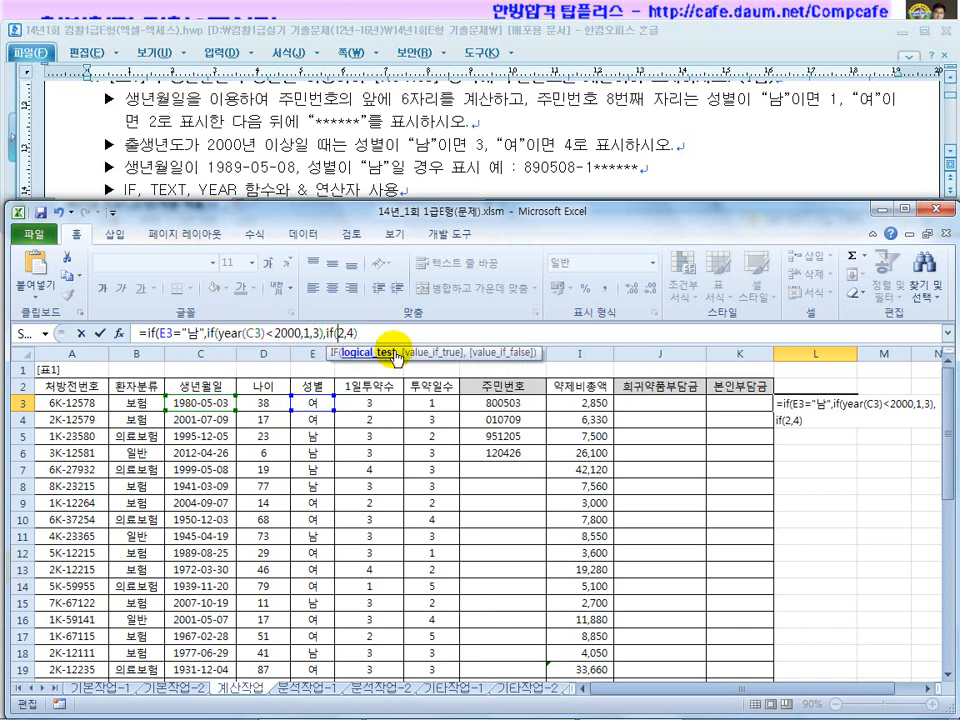
{"action": "key", "text": "ctrl+v"}
{"action": "type", "text": ","}
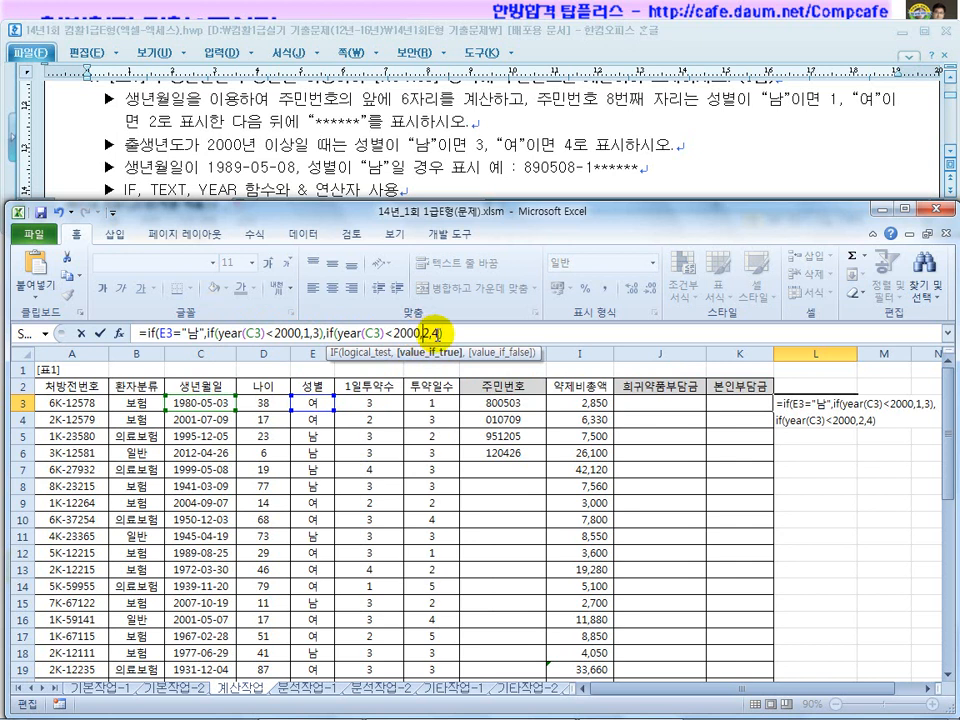
{"action": "left_click", "coordinate": [437, 333]}
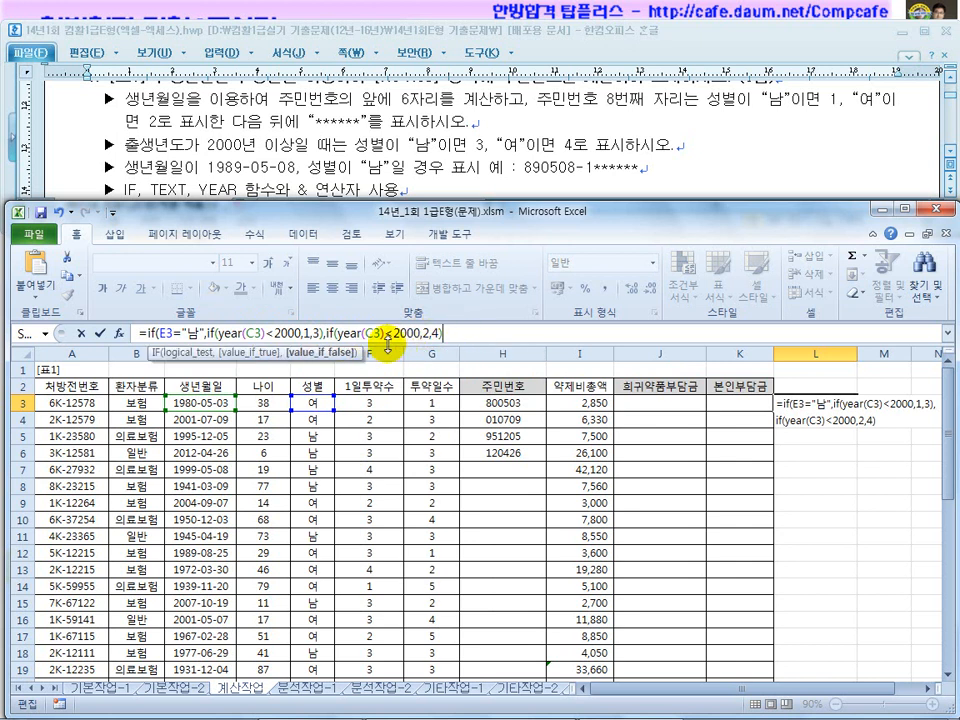
Review the gender test and the 남 and 여 branches of L3's formula, and enter the formula
{"action": "left_click_drag", "start_coordinate": [149, 333], "coordinate": [201, 333]}
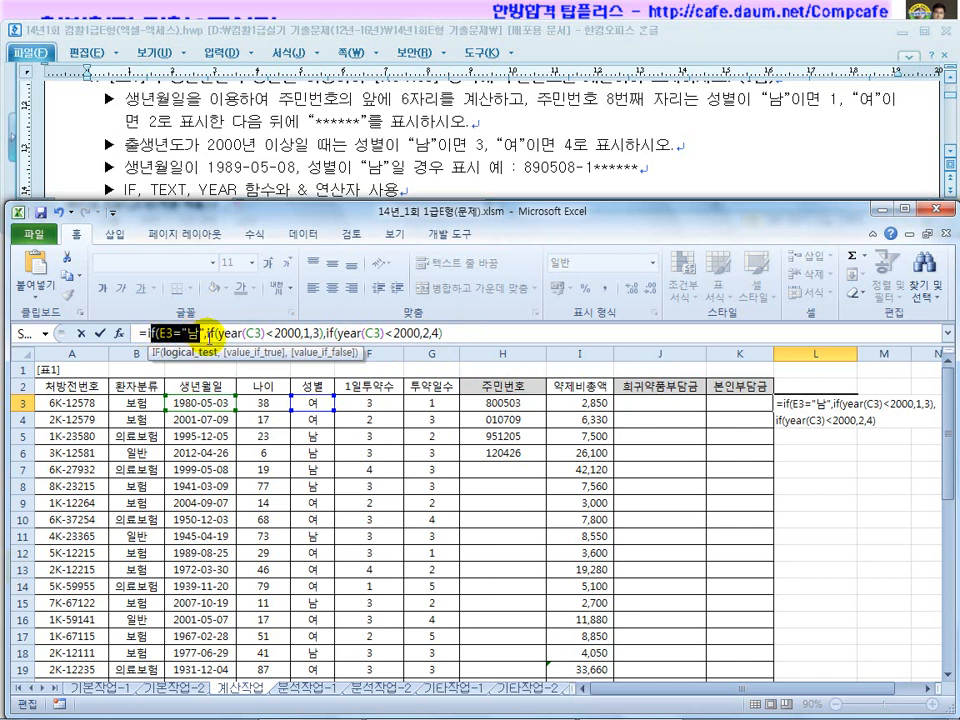
{"action": "left_click_drag", "start_coordinate": [326, 333], "coordinate": [430, 337]}
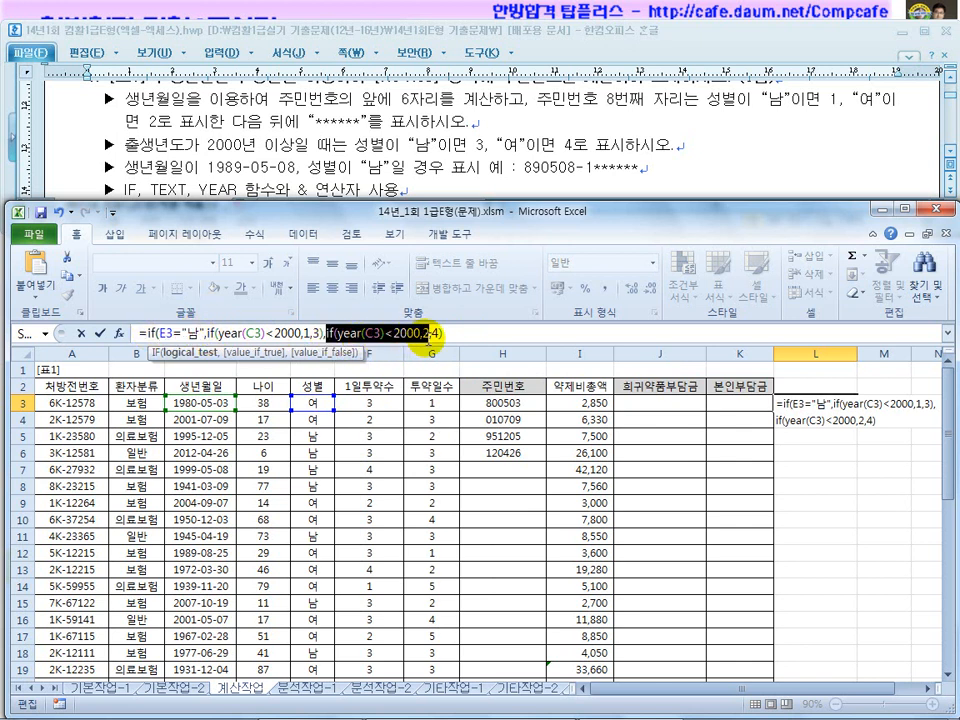
{"action": "left_click", "coordinate": [160, 333]}
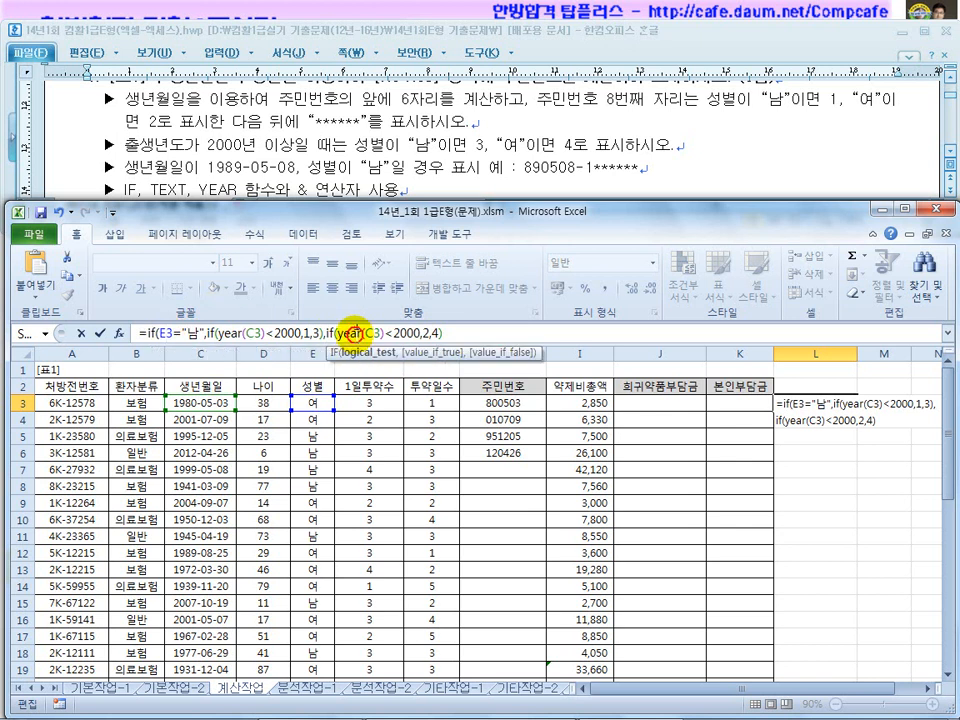
{"action": "left_click_drag", "start_coordinate": [216, 333], "coordinate": [441, 333]}
{"action": "left_click", "coordinate": [318, 333]}
{"action": "left_click", "coordinate": [449, 333]}
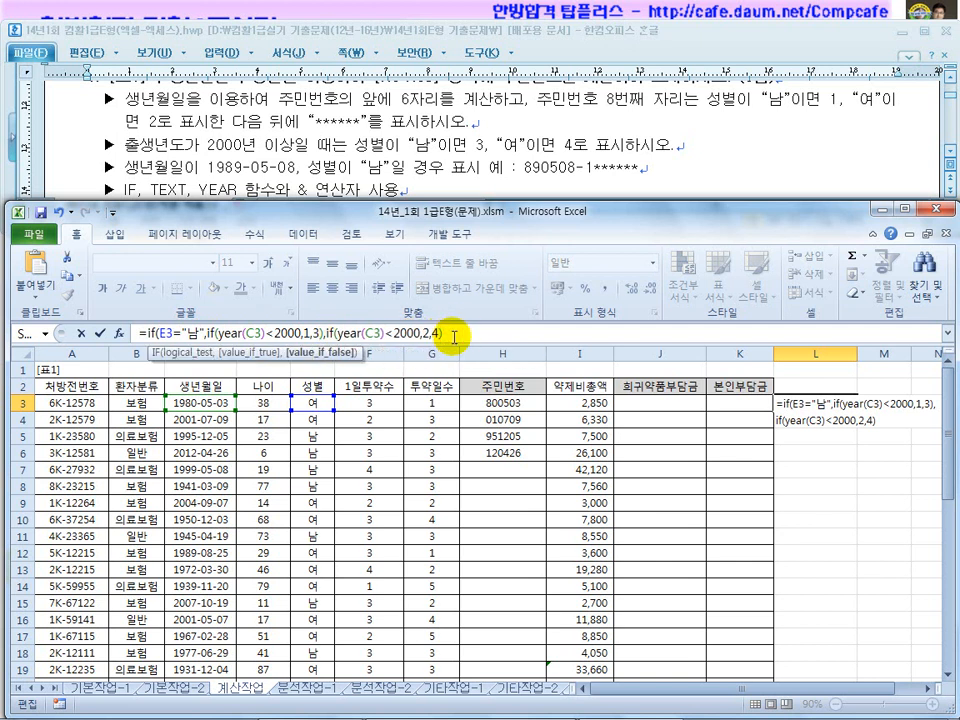
{"action": "left_click_drag", "start_coordinate": [185, 333], "coordinate": [207, 333]}
{"action": "key", "text": "Return"}
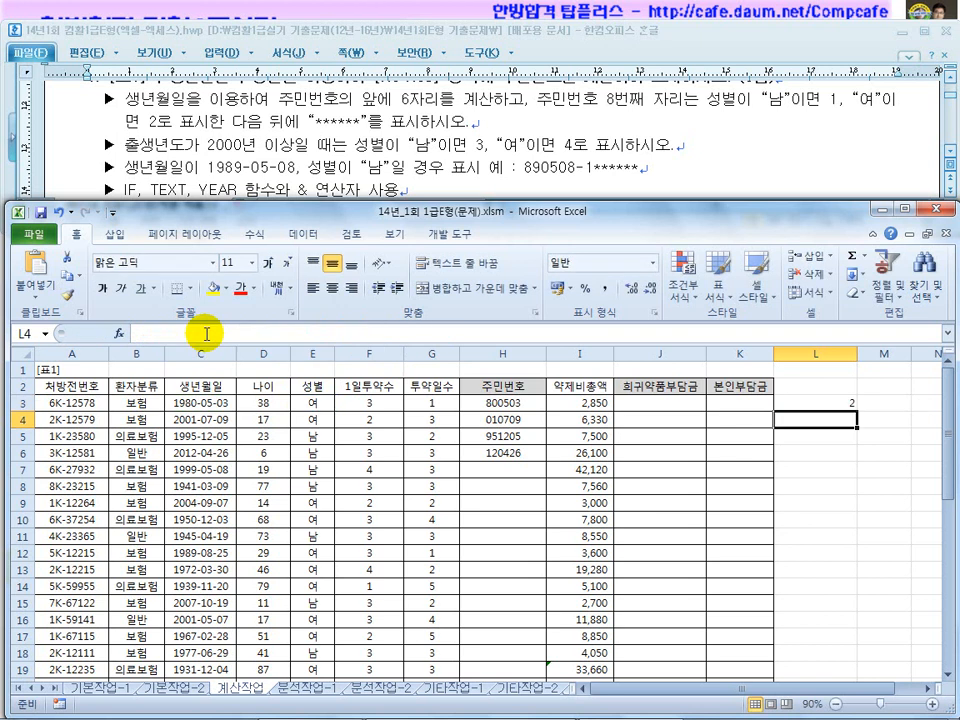
Fill L3's gender-digit formula down through L6, checking the results against each row's birth date and gender
{"action": "left_click", "coordinate": [817, 405]}
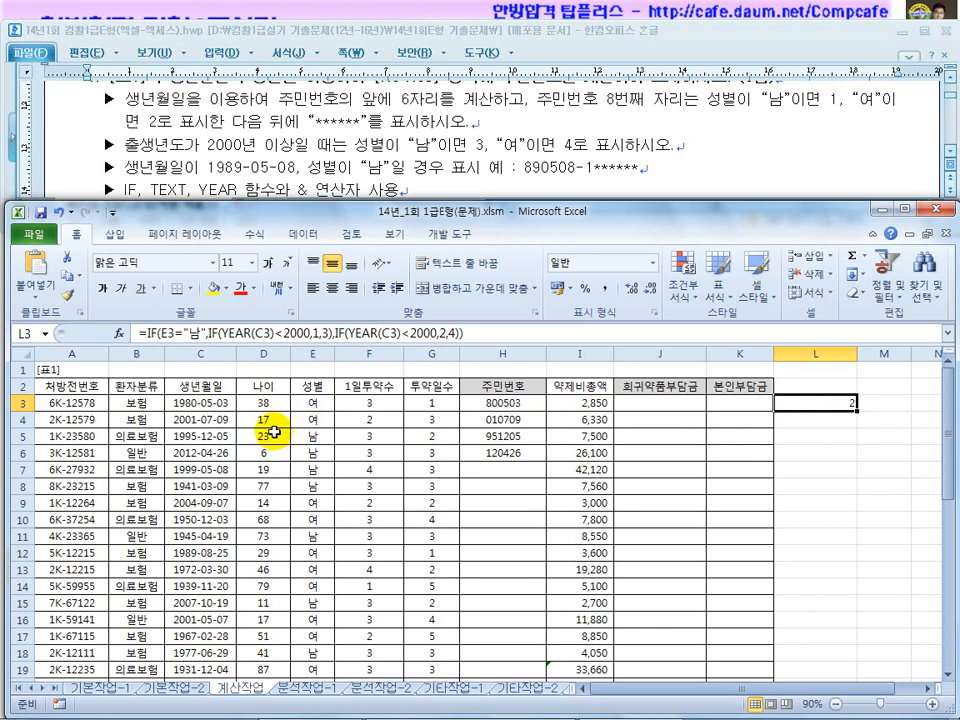
{"action": "left_click_drag", "start_coordinate": [857, 410], "coordinate": [857, 425]}
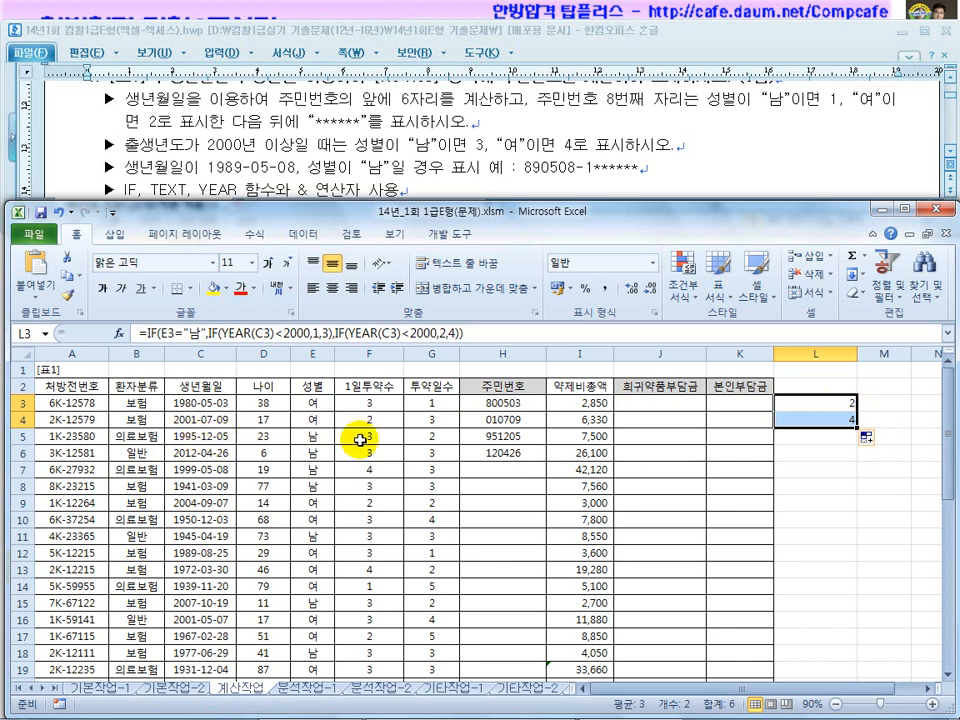
{"action": "left_click_drag", "start_coordinate": [843, 430], "coordinate": [861, 452]}
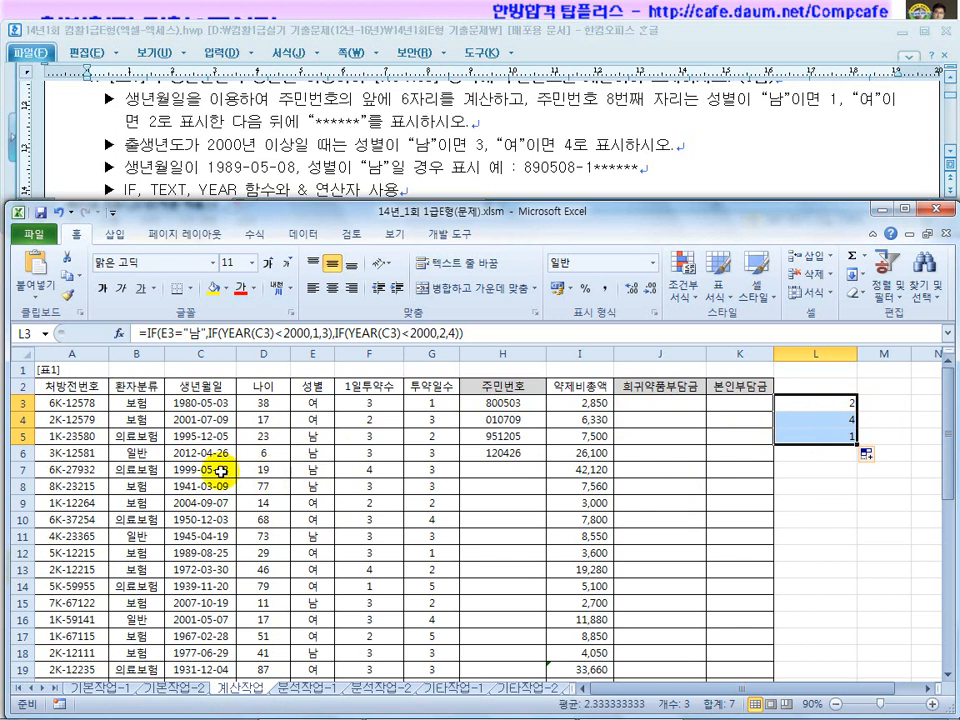
{"action": "left_click_drag", "start_coordinate": [199, 452], "coordinate": [302, 455]}
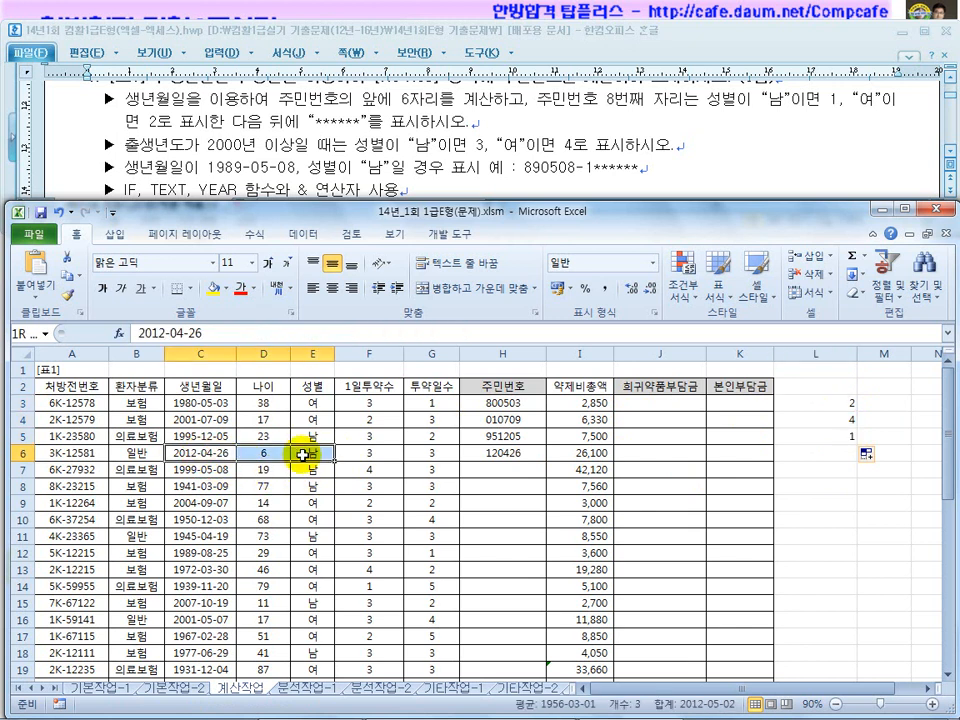
{"action": "left_click", "coordinate": [845, 437]}
{"action": "left_click_drag", "start_coordinate": [857, 444], "coordinate": [860, 471]}
{"action": "key", "text": "Down"}
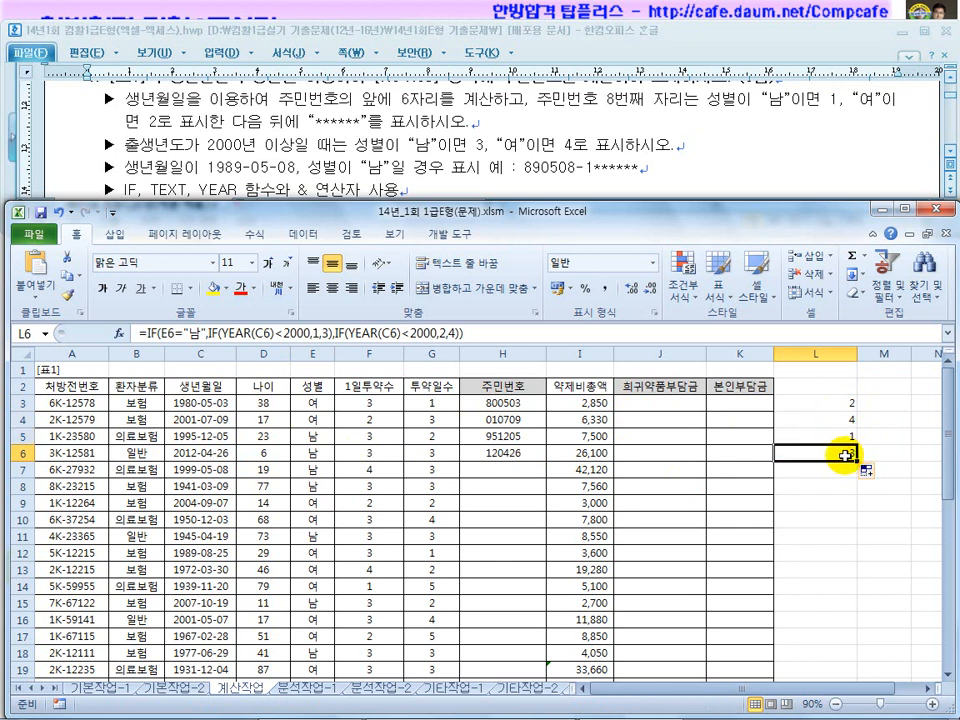
Copy the whole IF expression from L3's formula, leaving out the equals sign
{"action": "left_click", "coordinate": [815, 403]}
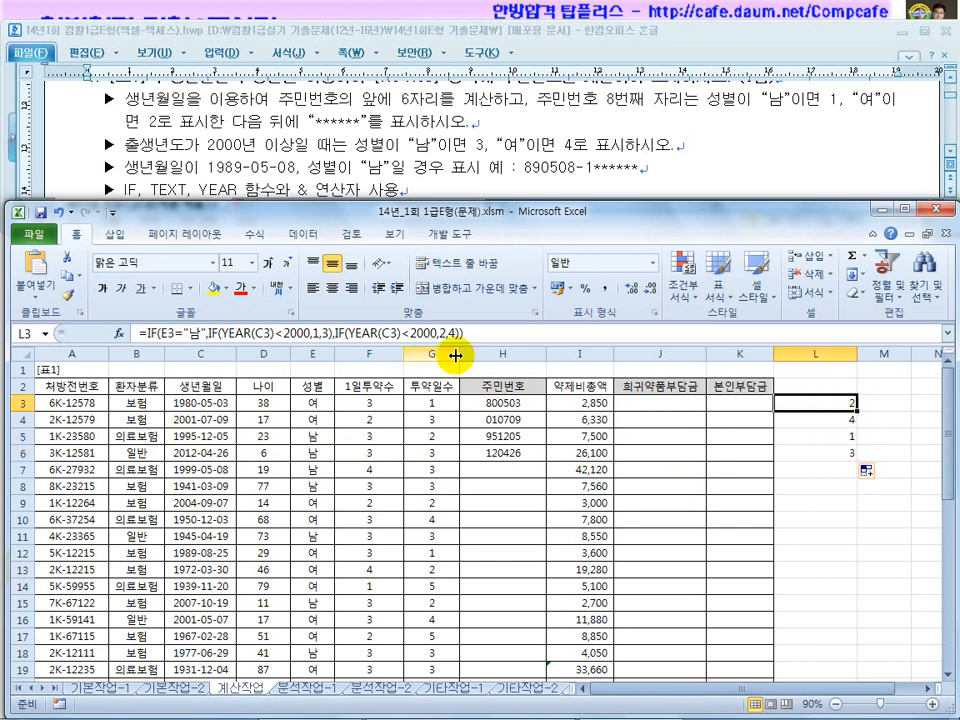
{"action": "left_click_drag", "start_coordinate": [465, 333], "coordinate": [147, 333]}
{"action": "key", "text": "ctrl+c"}
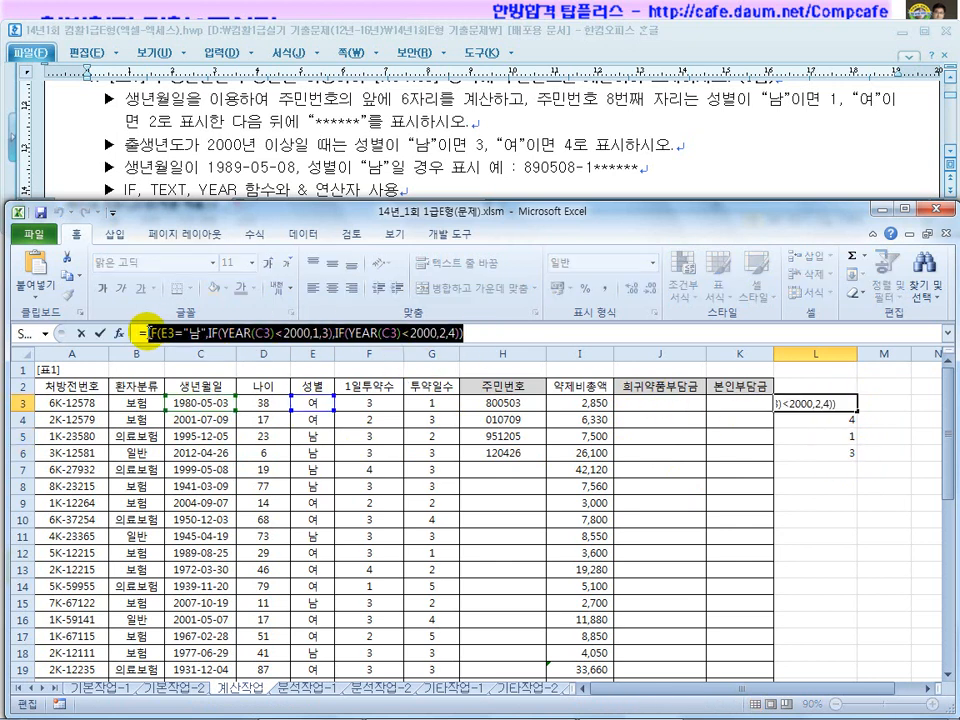
{"action": "key", "text": "Escape"}
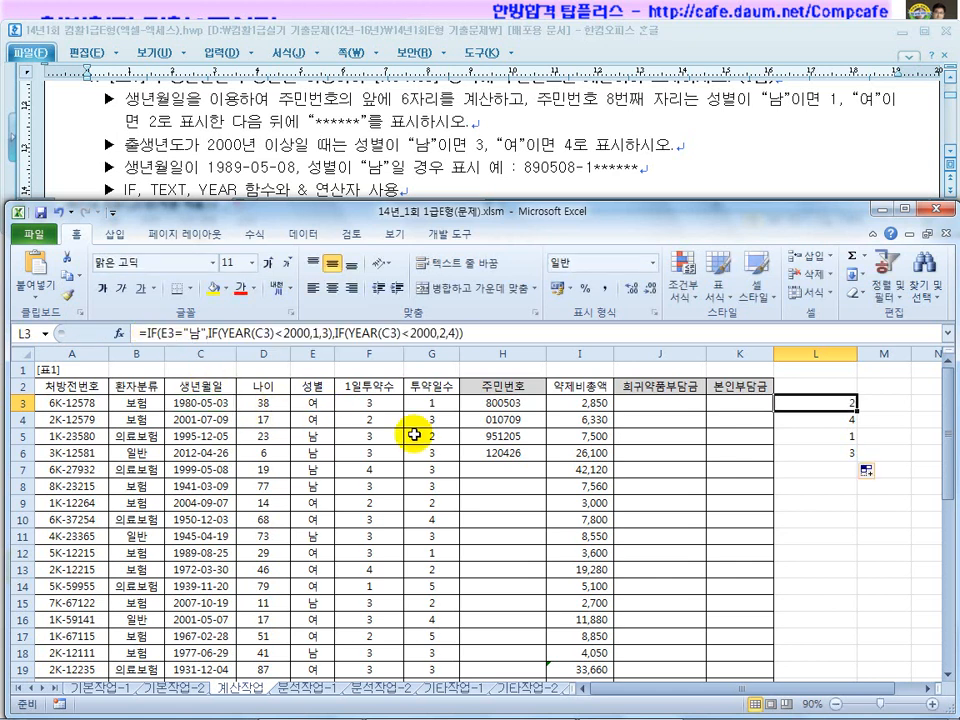
Append the copied IF expression to H3's TEXT(C3,"yymmdd") formula with & and enter it
{"action": "left_click", "coordinate": [500, 403]}
{"action": "left_click", "coordinate": [340, 334]}
{"action": "type", "text": "&"}
{"action": "key", "text": "ctrl+v"}
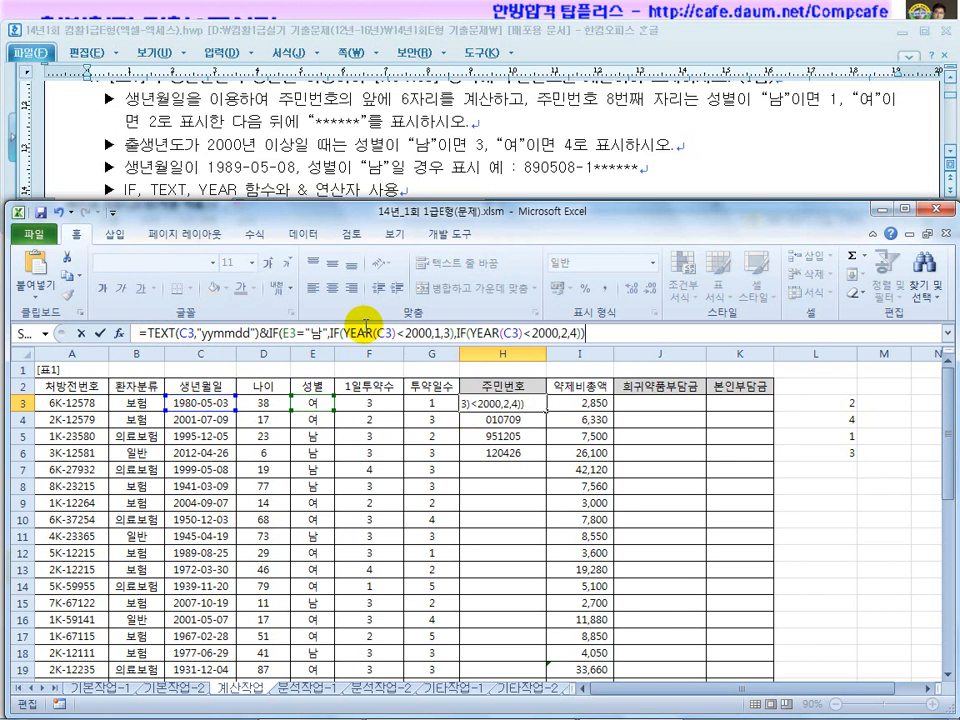
{"action": "left_click_drag", "start_coordinate": [269, 333], "coordinate": [391, 334]}
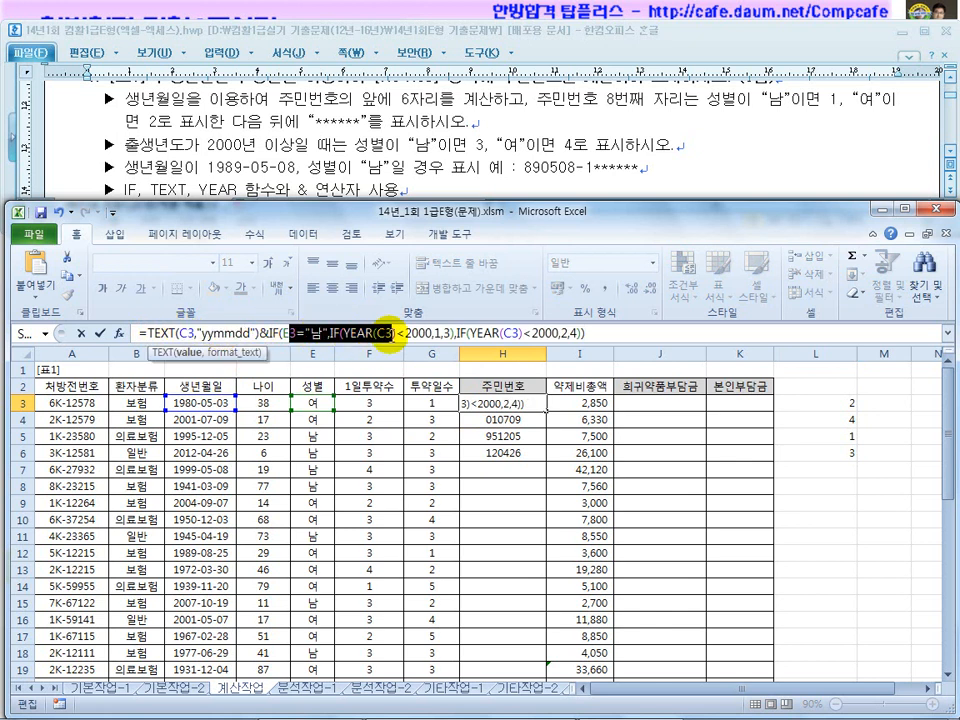
{"action": "left_click", "coordinate": [596, 337]}
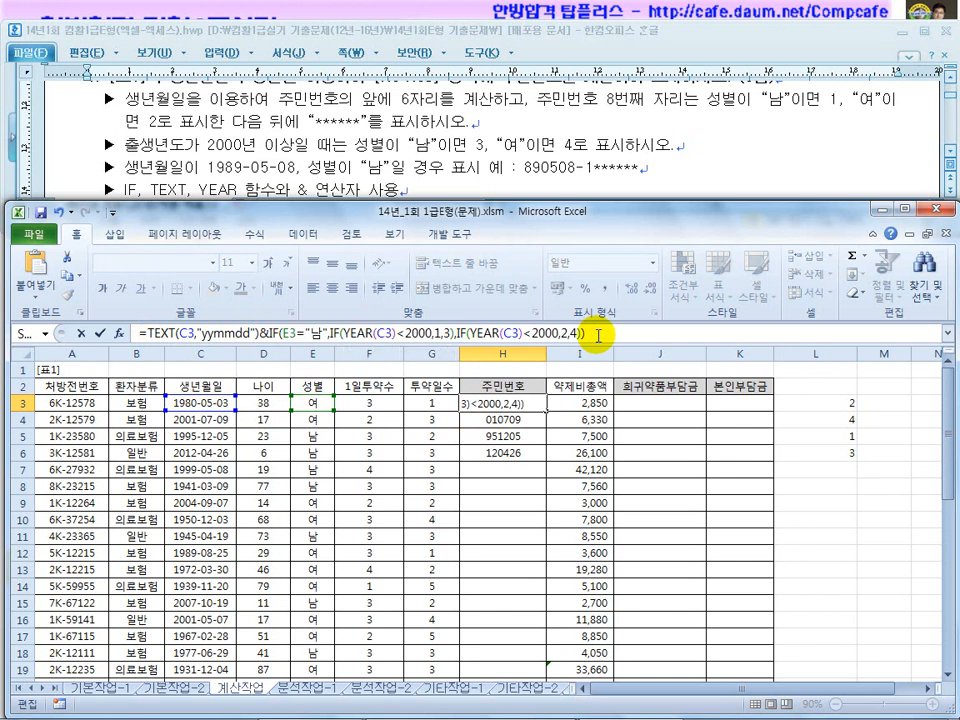
{"action": "key", "text": "Return"}
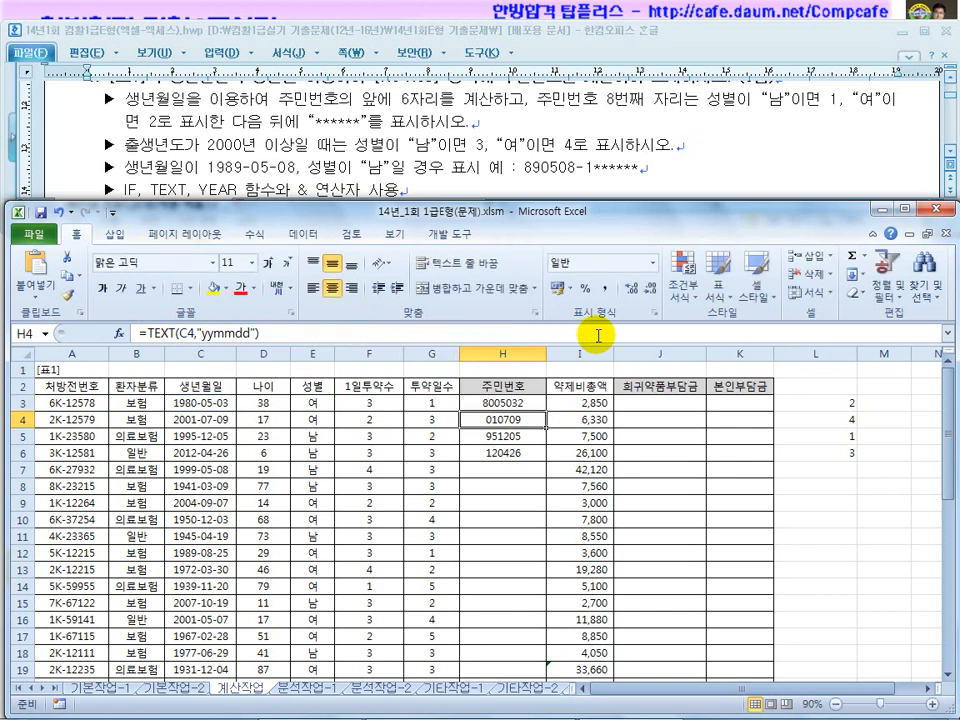
Change the TEXT format in H3 to "yymmdd-" and fill the formula down through H6
{"action": "left_click", "coordinate": [510, 403]}
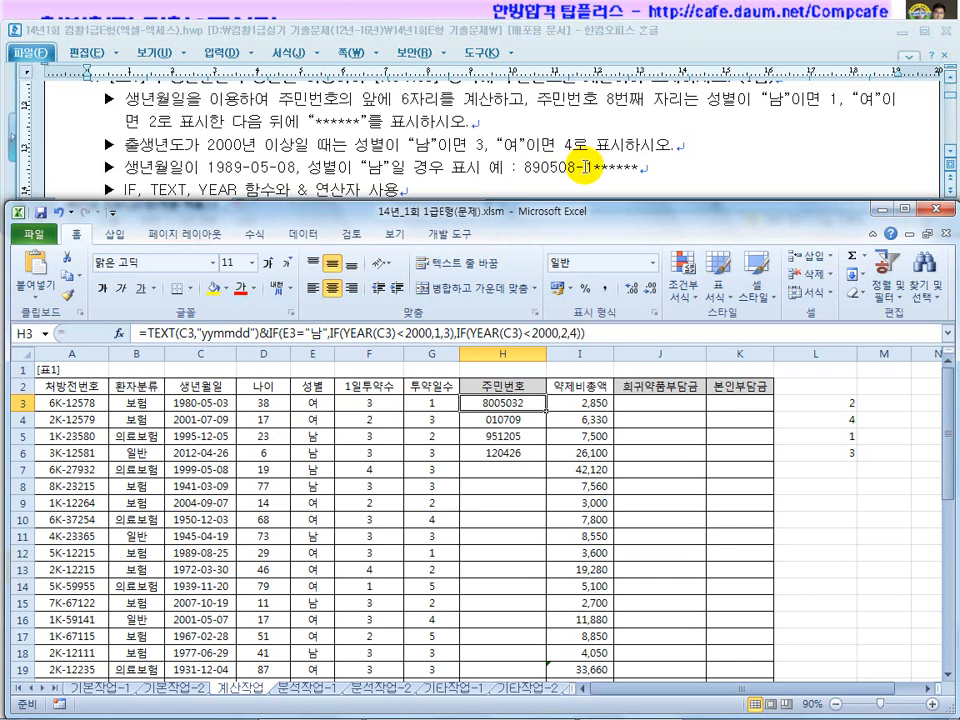
{"action": "left_click", "coordinate": [255, 333]}
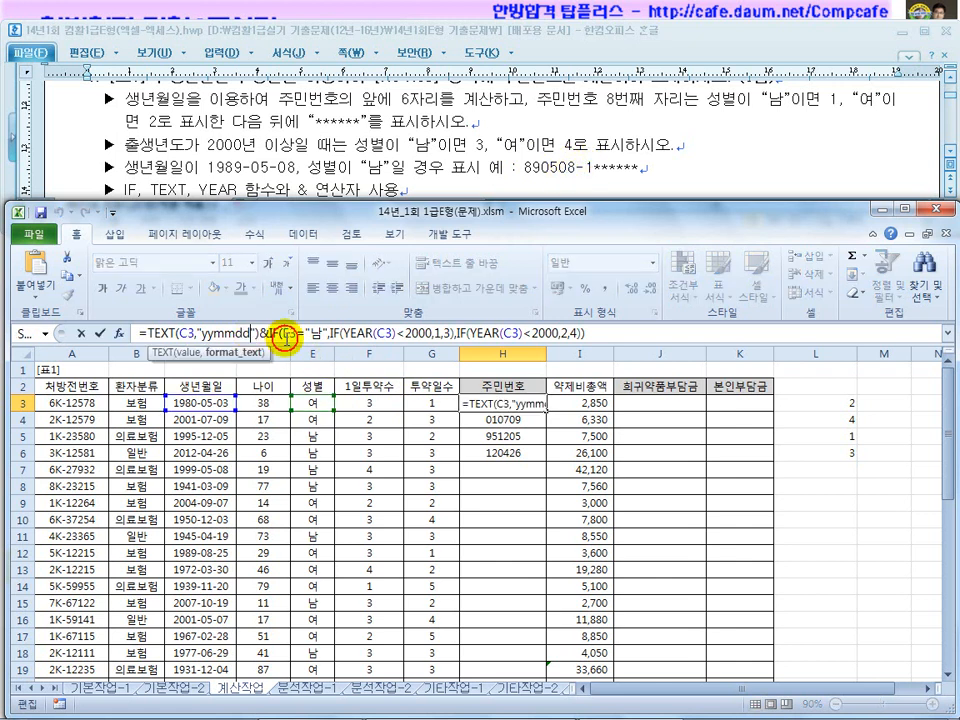
{"action": "type", "text": "-*"}
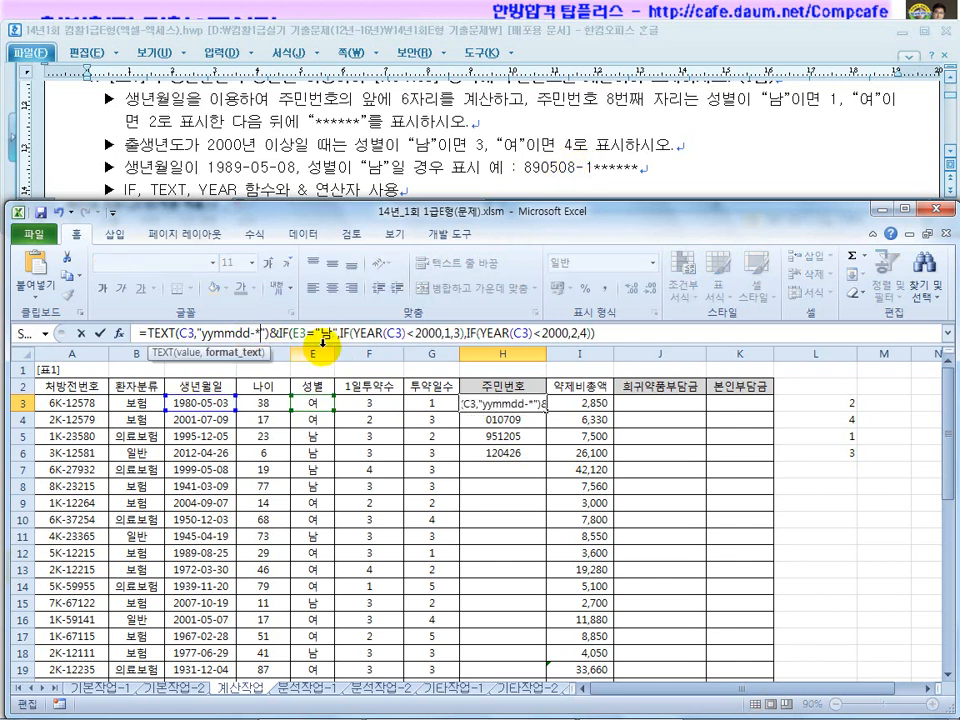
{"action": "key", "text": "Return"}
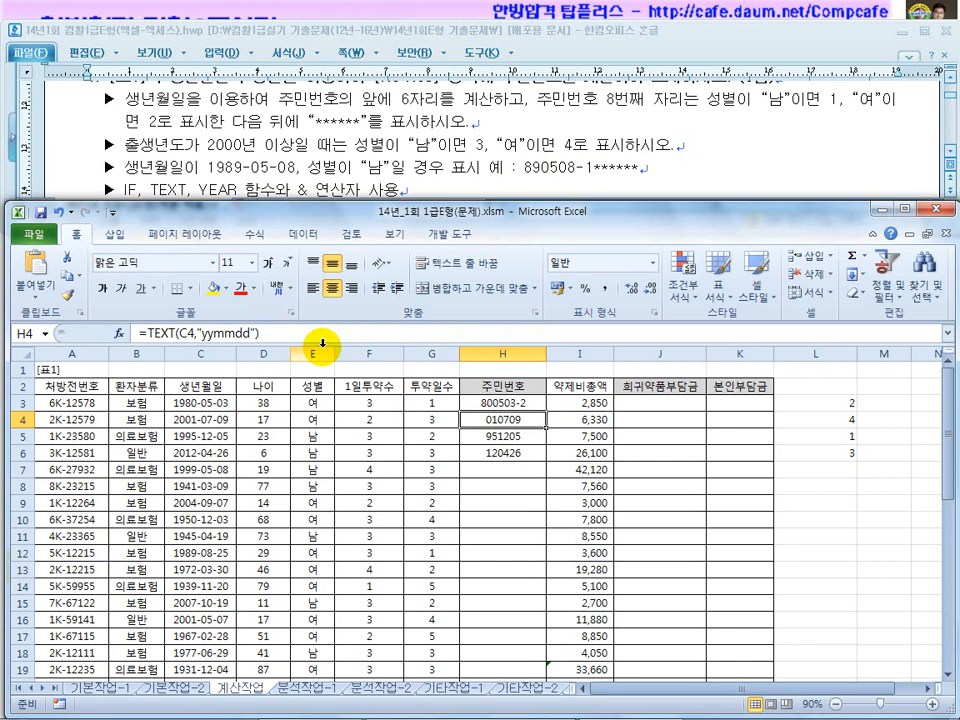
{"action": "left_click", "coordinate": [513, 403]}
{"action": "left_click_drag", "start_coordinate": [548, 410], "coordinate": [549, 463]}
Append &"******" to the end of H3's 주민번호 formula and enter it
{"action": "left_click", "coordinate": [503, 402]}
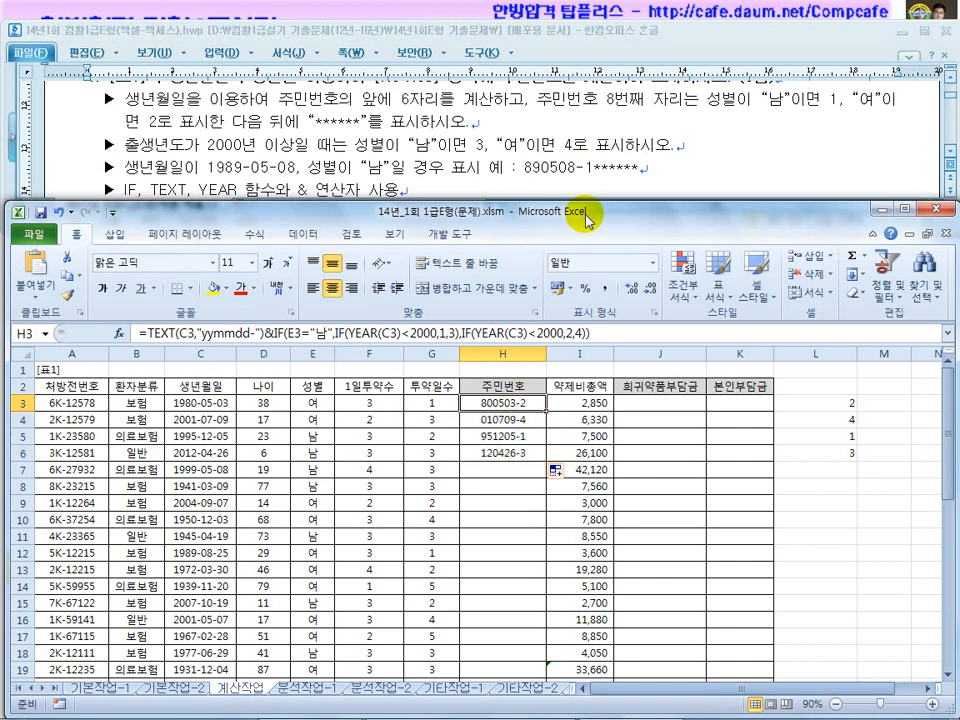
{"action": "left_click", "coordinate": [627, 336]}
{"action": "left_click", "coordinate": [627, 336]}
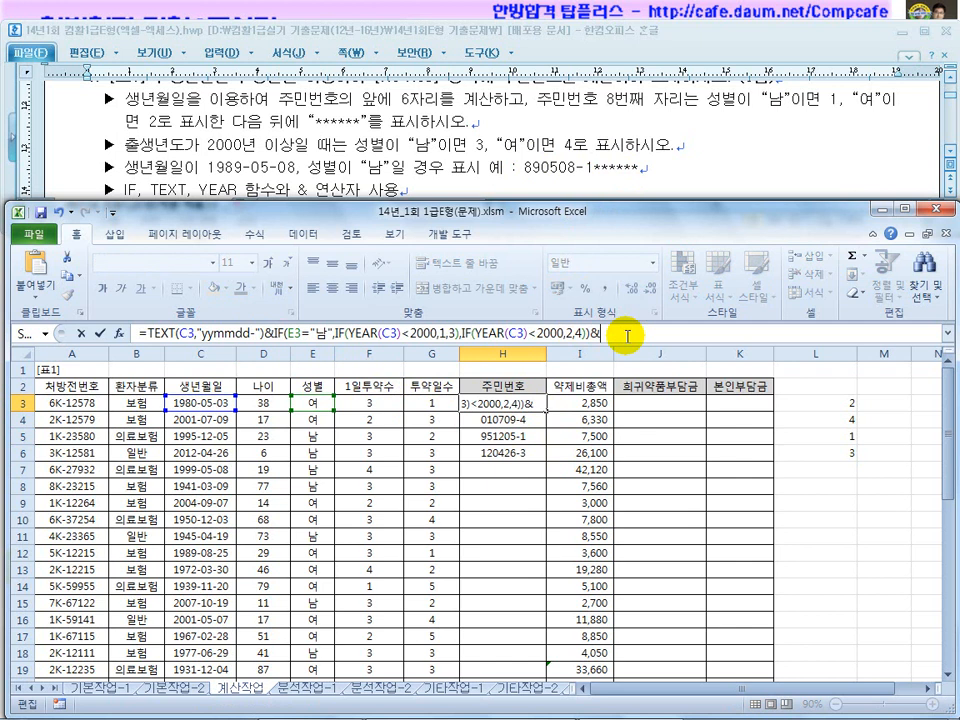
{"action": "type", "text": "&\"******\""}
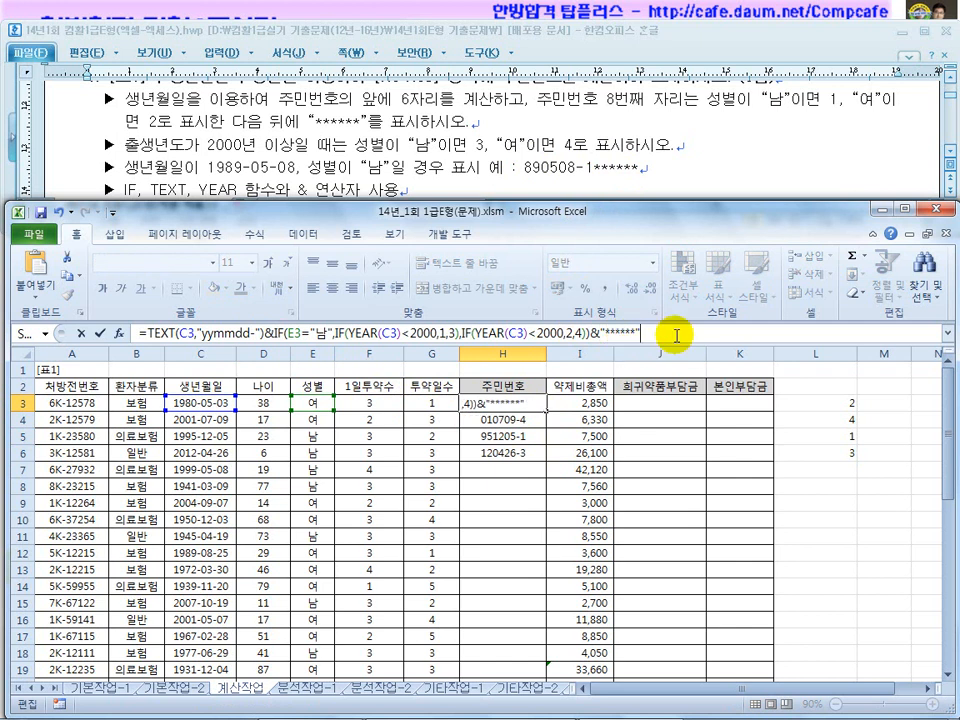
{"action": "key", "text": "Return"}
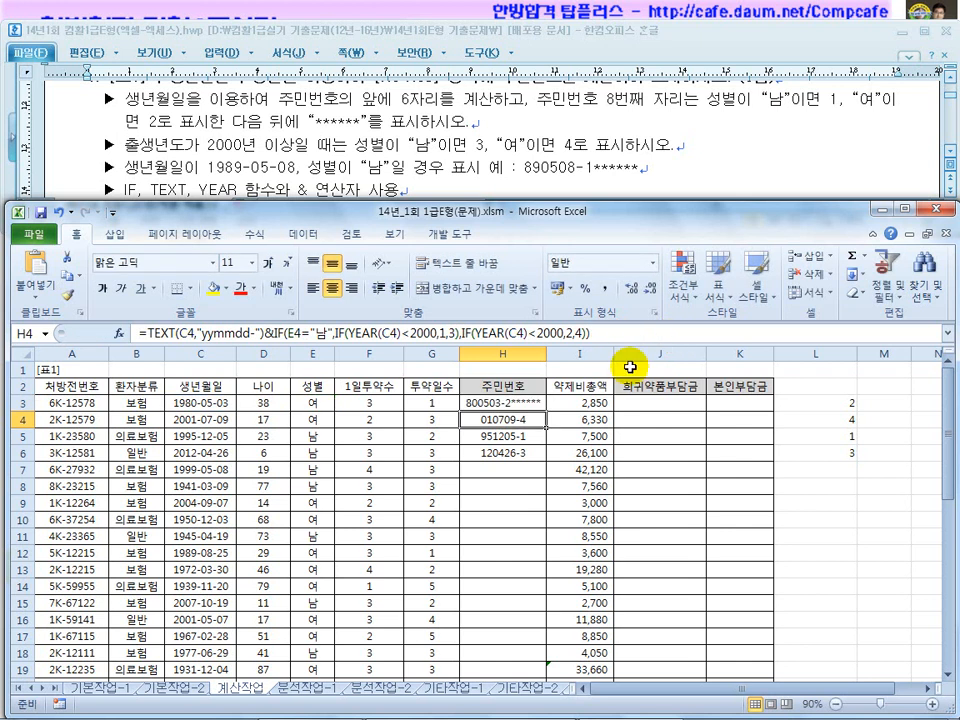
Fill the completed 주민번호 formula from H3 down through H30
{"action": "left_click", "coordinate": [530, 402]}
{"action": "left_click_drag", "start_coordinate": [547, 481], "coordinate": [542, 649]}
{"action": "scroll", "coordinate": [652, 541], "scroll_direction": "up", "scroll_amount": 3}
{"action": "scroll", "coordinate": [652, 541], "scroll_direction": "up", "scroll_amount": 1}
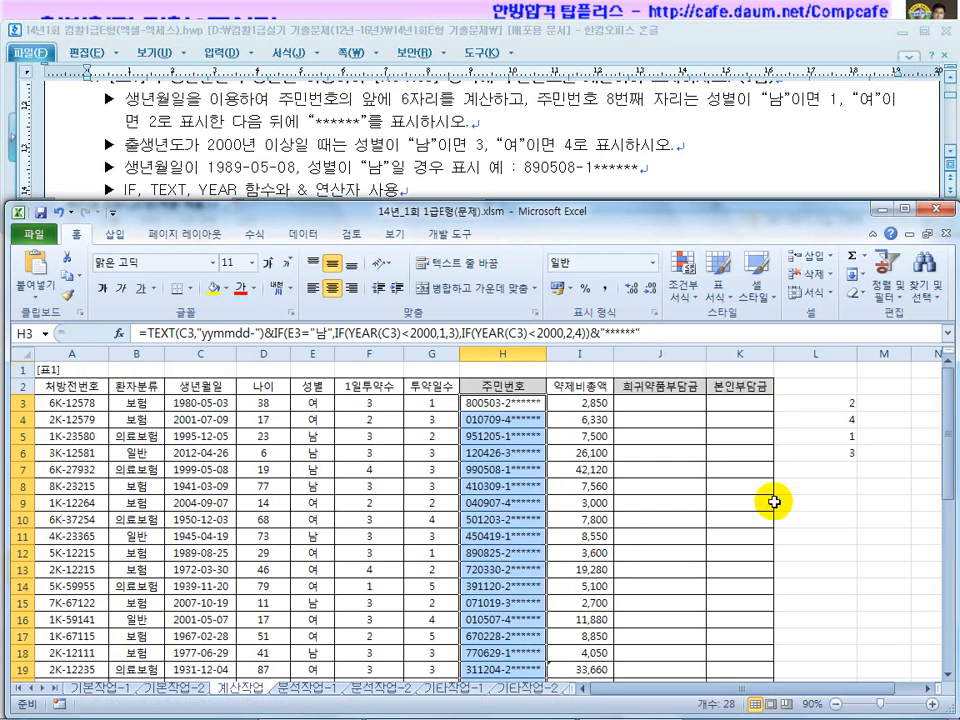
Clear the draft gender-digit formulas from L3:L6
{"action": "left_click_drag", "start_coordinate": [821, 400], "coordinate": [824, 458]}
{"action": "key", "text": "Delete"}
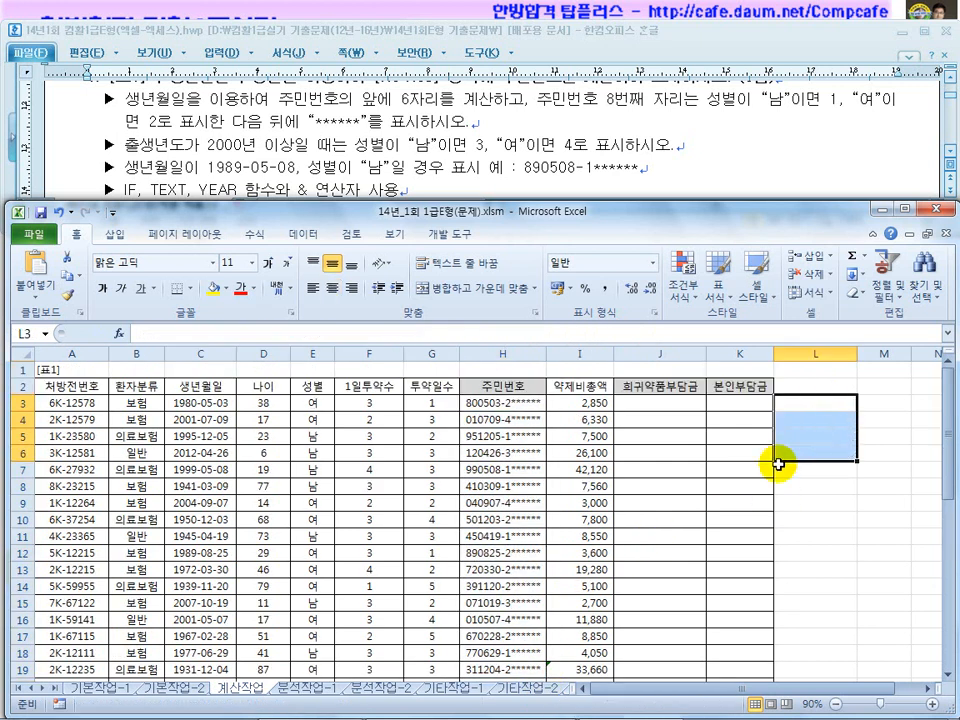
{"action": "left_click", "coordinate": [512, 465]}
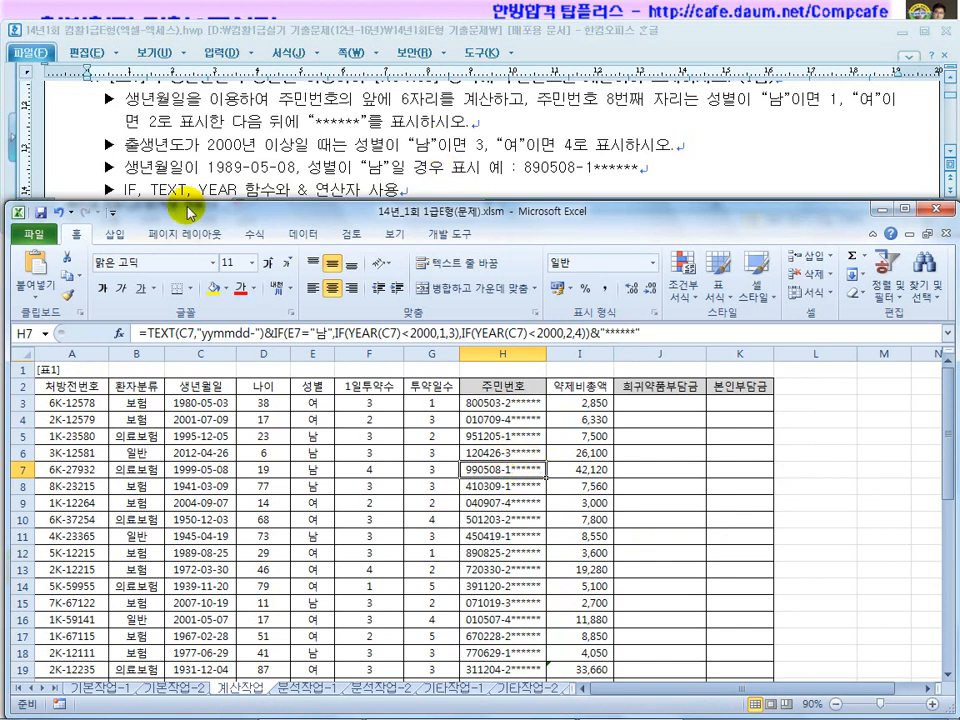
Switch to the exam document and read question 2 on calculating 희귀약품부담금 in J3:J30
{"action": "left_click", "coordinate": [345, 172]}
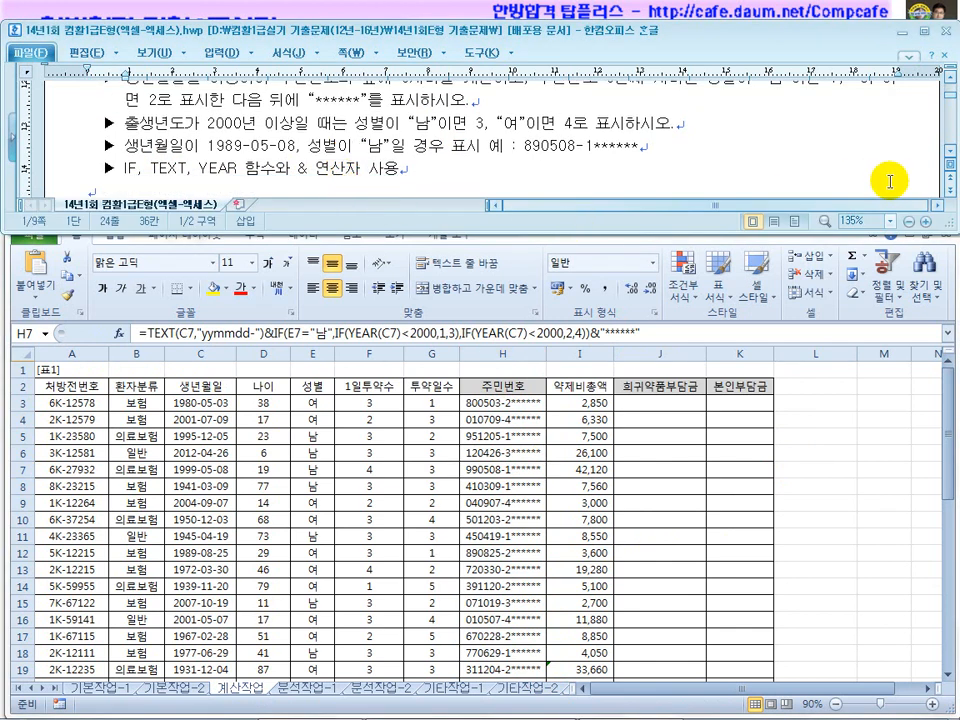
{"action": "scroll", "coordinate": [950, 157], "scroll_direction": "down", "scroll_amount": 2}
{"action": "scroll", "coordinate": [953, 157], "scroll_direction": "down", "scroll_amount": 2}
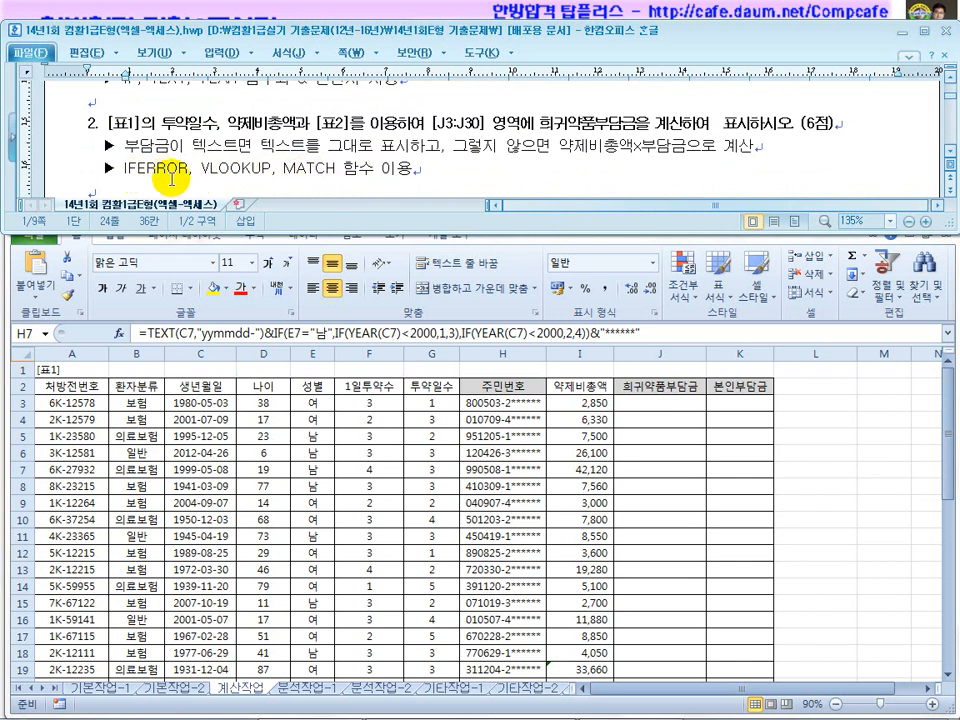
Reread question 2 on 희귀약품부담금 and locate the 투약일수 and 약제비총액 source cells for row 3 in 표1
{"action": "left_click", "coordinate": [526, 463]}
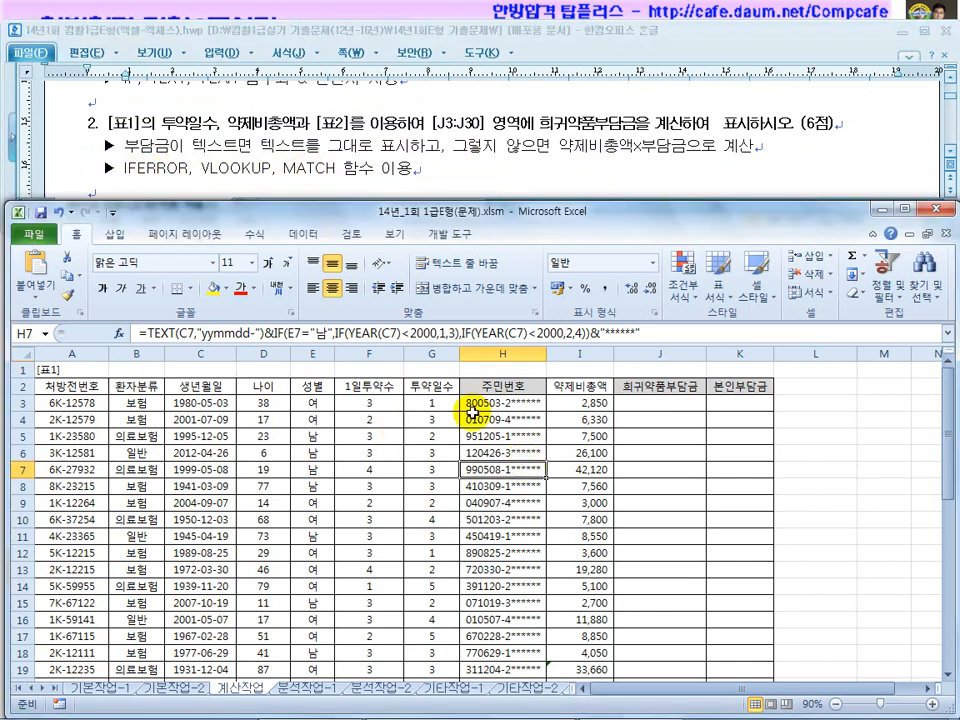
{"action": "left_click", "coordinate": [195, 167]}
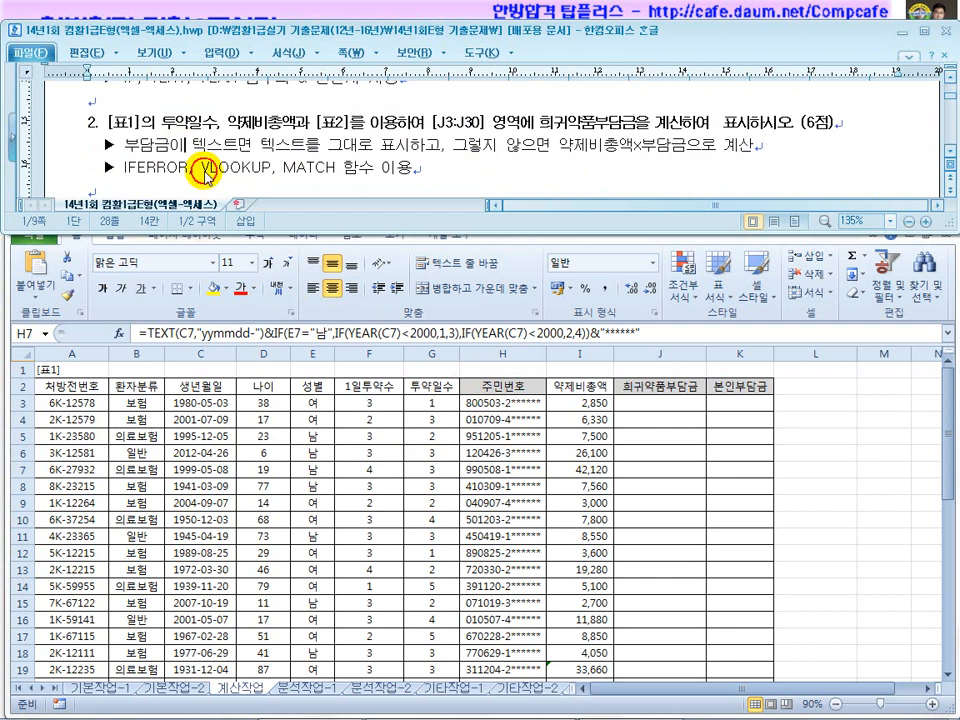
{"action": "left_click", "coordinate": [668, 400]}
{"action": "left_click", "coordinate": [556, 124]}
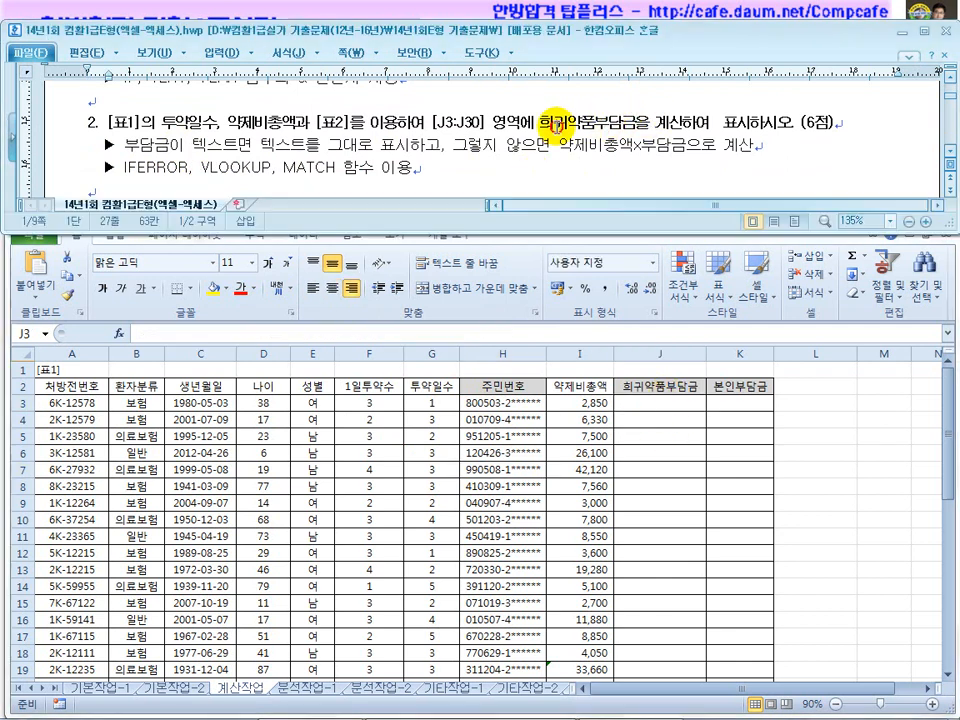
{"action": "scroll", "coordinate": [485, 105], "scroll_direction": "up", "scroll_amount": 1}
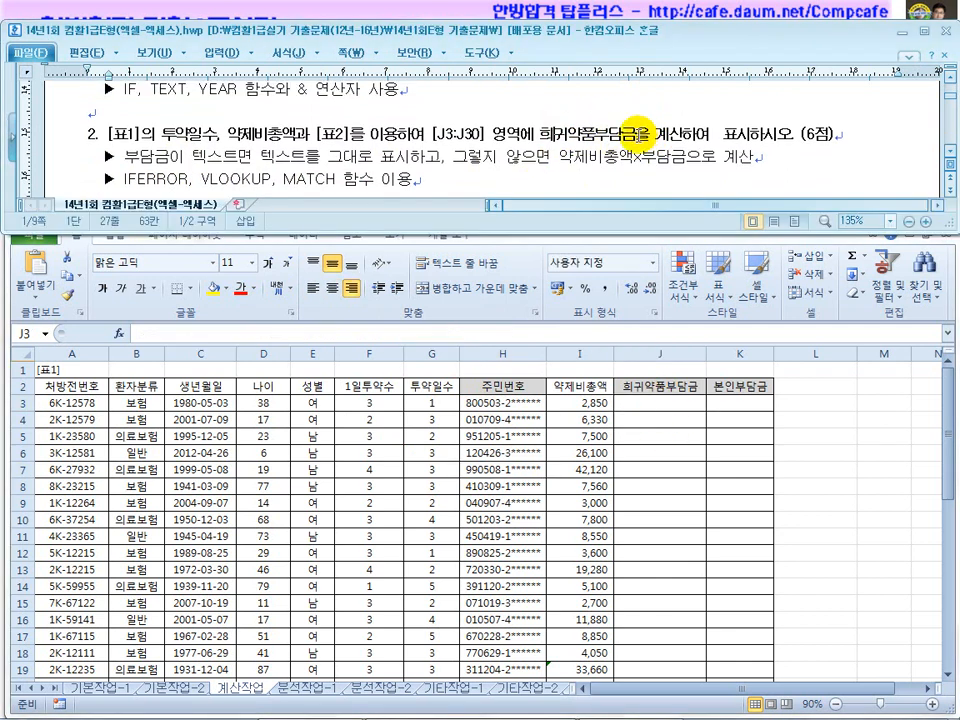
{"action": "left_click", "coordinate": [154, 157]}
{"action": "left_click", "coordinate": [365, 434]}
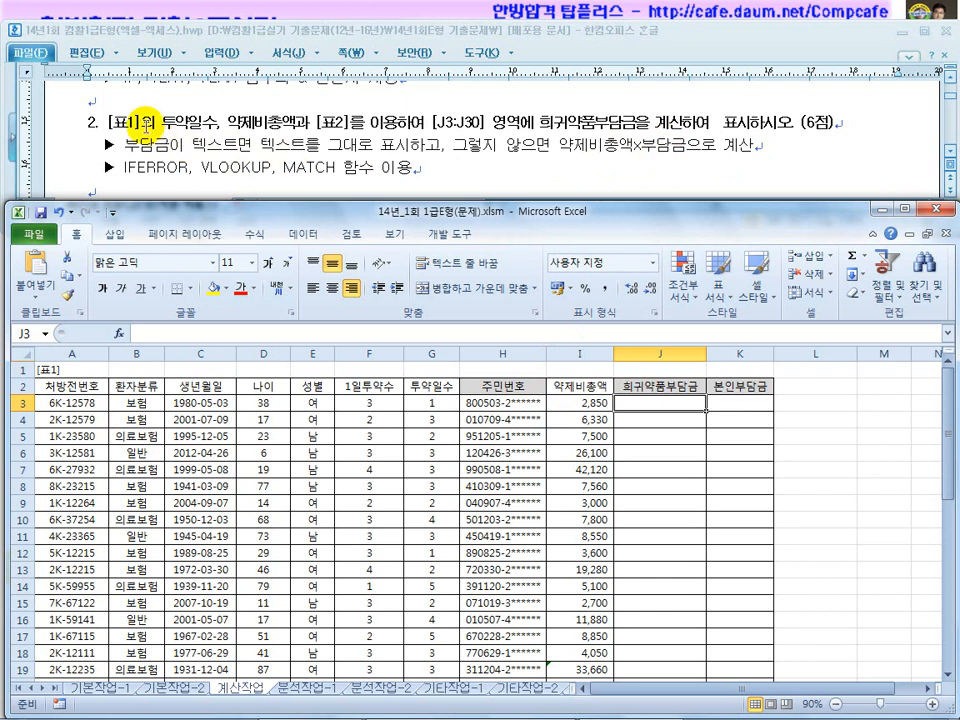
{"action": "left_click", "coordinate": [436, 406]}
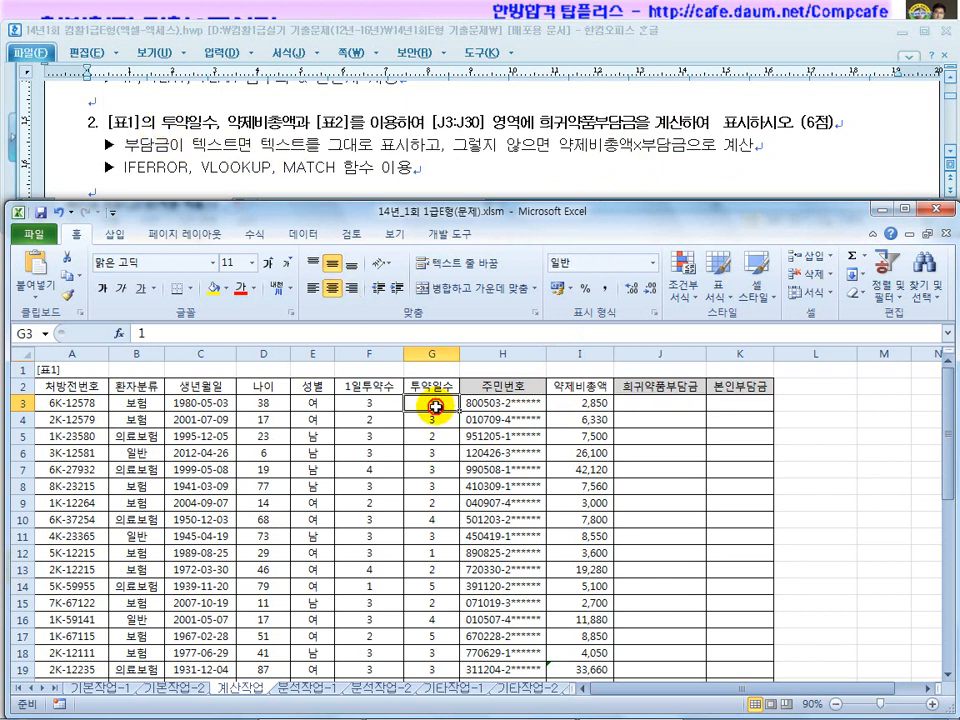
{"action": "left_click", "coordinate": [584, 405]}
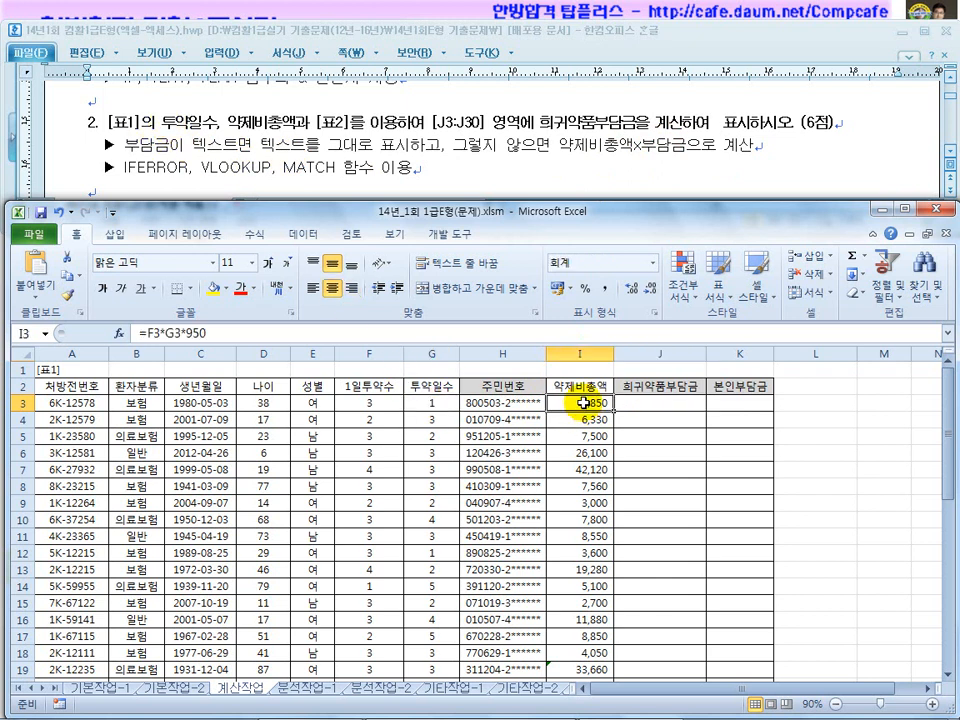
Examine 표2's 약제비총액 thresholds, day-count headers and 부담금 values used for the lookup
{"action": "scroll", "coordinate": [354, 103], "scroll_direction": "up", "scroll_amount": 1}
{"action": "scroll", "coordinate": [363, 455], "scroll_direction": "down", "scroll_amount": 7}
{"action": "left_click_drag", "start_coordinate": [72, 502], "coordinate": [285, 575]}
{"action": "left_click_drag", "start_coordinate": [60, 503], "coordinate": [65, 570]}
{"action": "left_click_drag", "start_coordinate": [135, 508], "coordinate": [270, 508]}
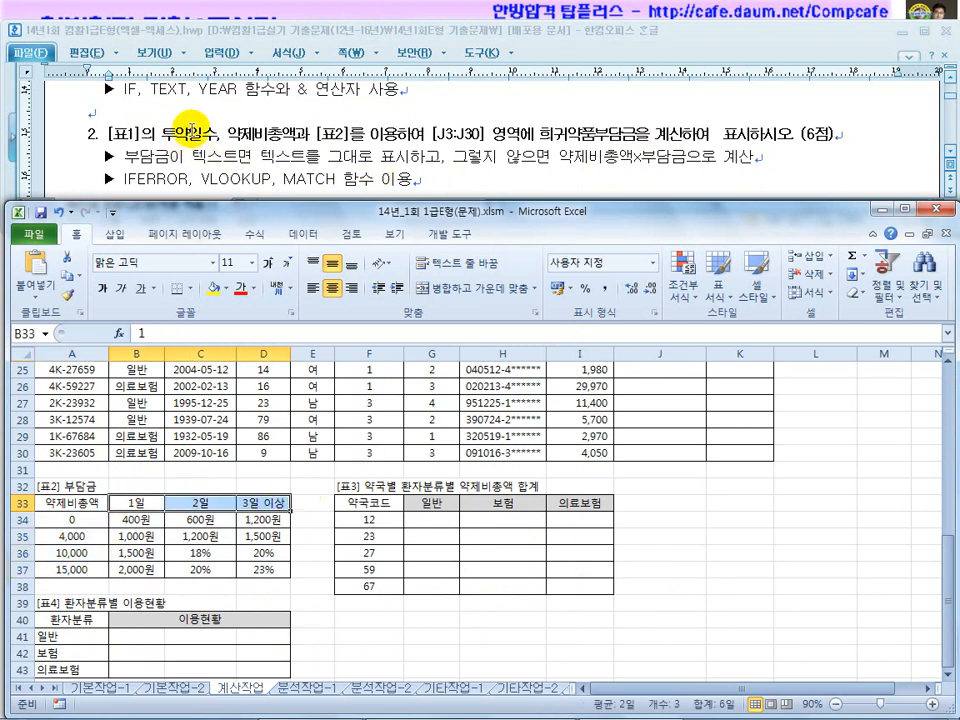
{"action": "left_click_drag", "start_coordinate": [72, 505], "coordinate": [81, 570]}
{"action": "left_click_drag", "start_coordinate": [122, 508], "coordinate": [268, 505]}
{"action": "left_click_drag", "start_coordinate": [133, 520], "coordinate": [261, 570]}
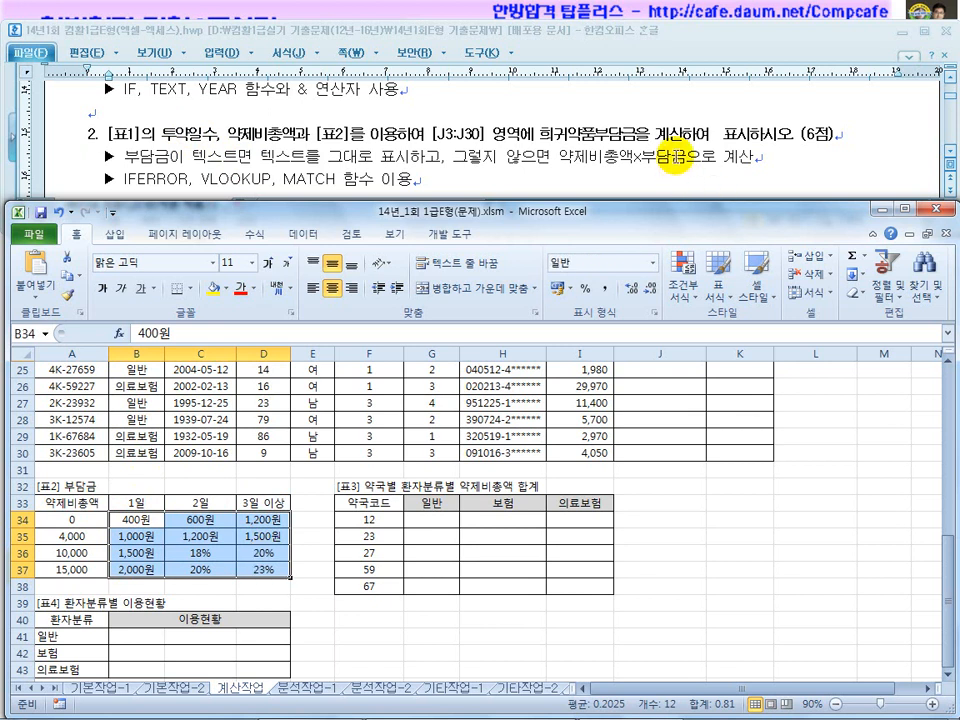
{"action": "left_click", "coordinate": [472, 436]}
{"action": "scroll", "coordinate": [471, 439], "scroll_direction": "up", "scroll_amount": 8}
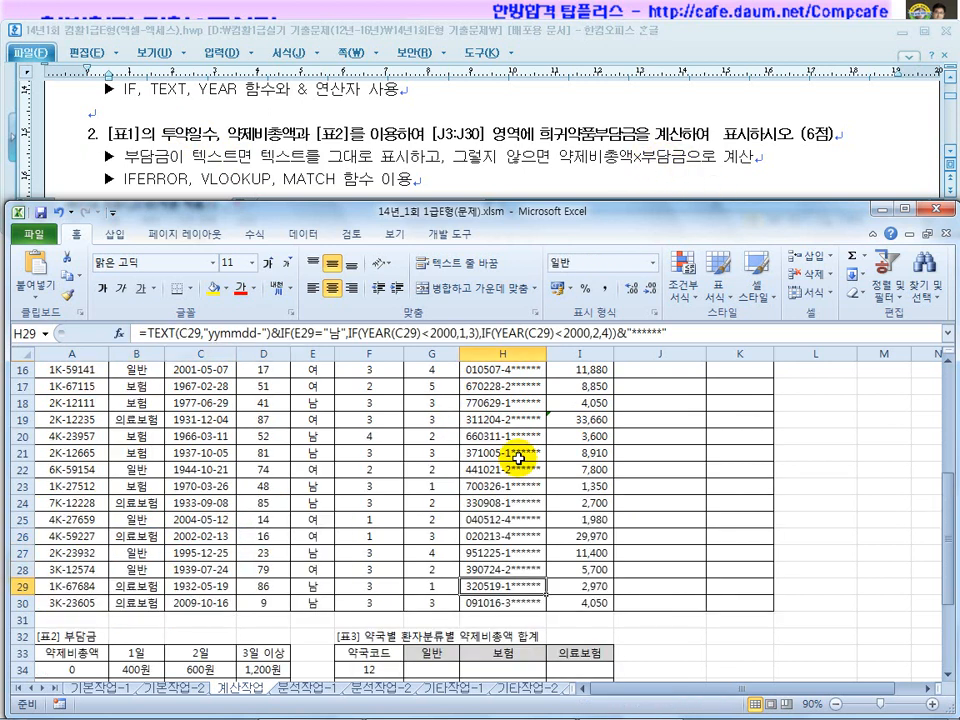
Compare the text-or-multiply rule and required functions in question 2 with 표2's threshold column and day headers
{"action": "left_click", "coordinate": [592, 405]}
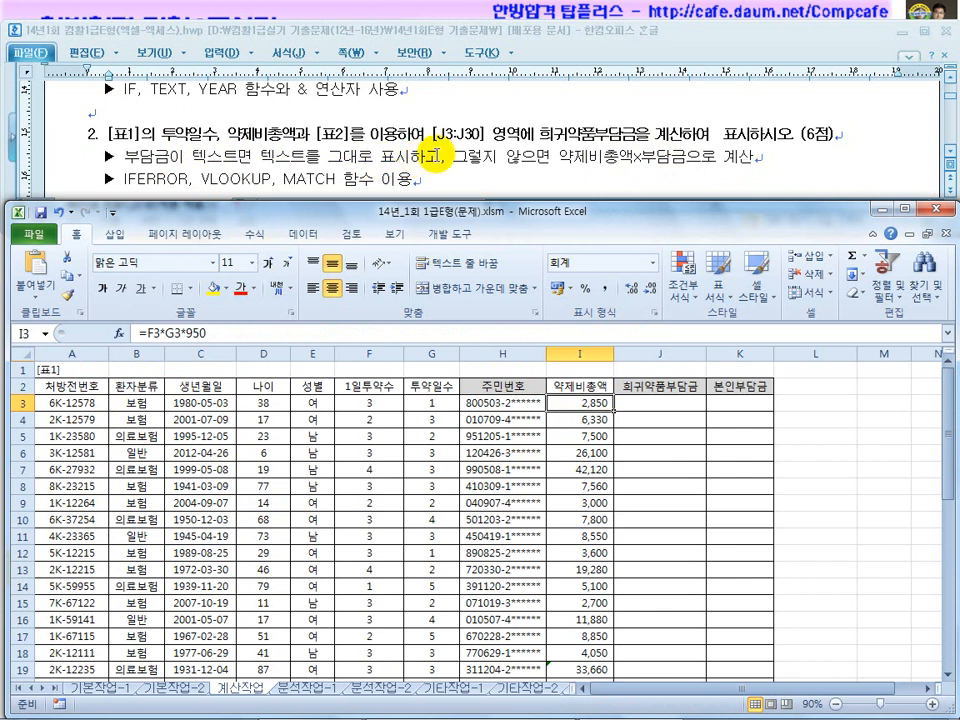
{"action": "left_click", "coordinate": [378, 155]}
{"action": "scroll", "coordinate": [300, 150], "scroll_direction": "down", "scroll_amount": 1}
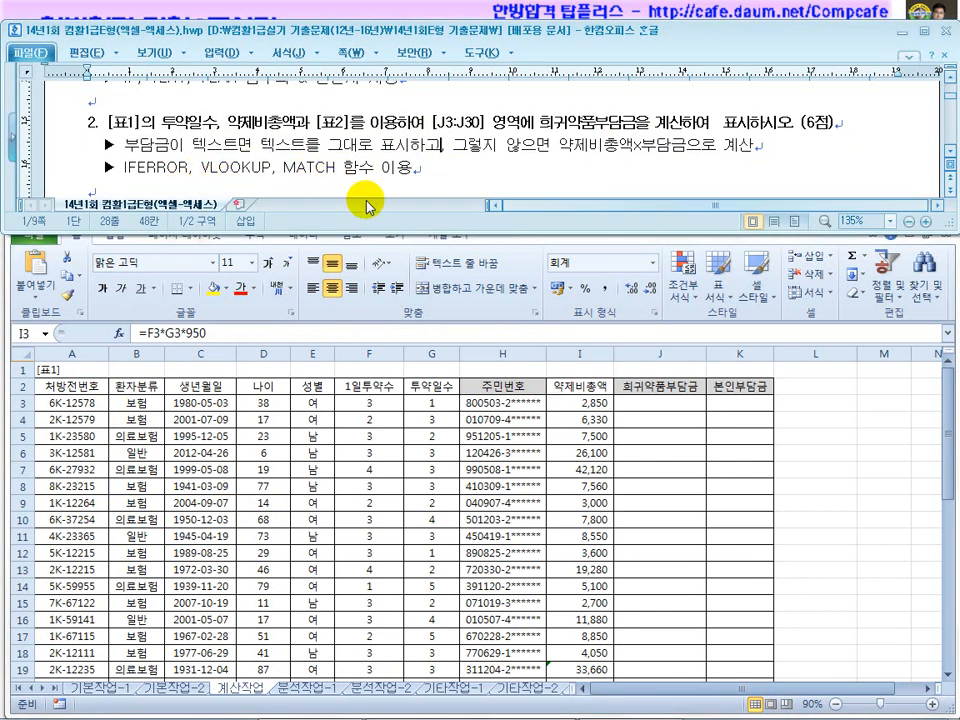
{"action": "left_click", "coordinate": [628, 403]}
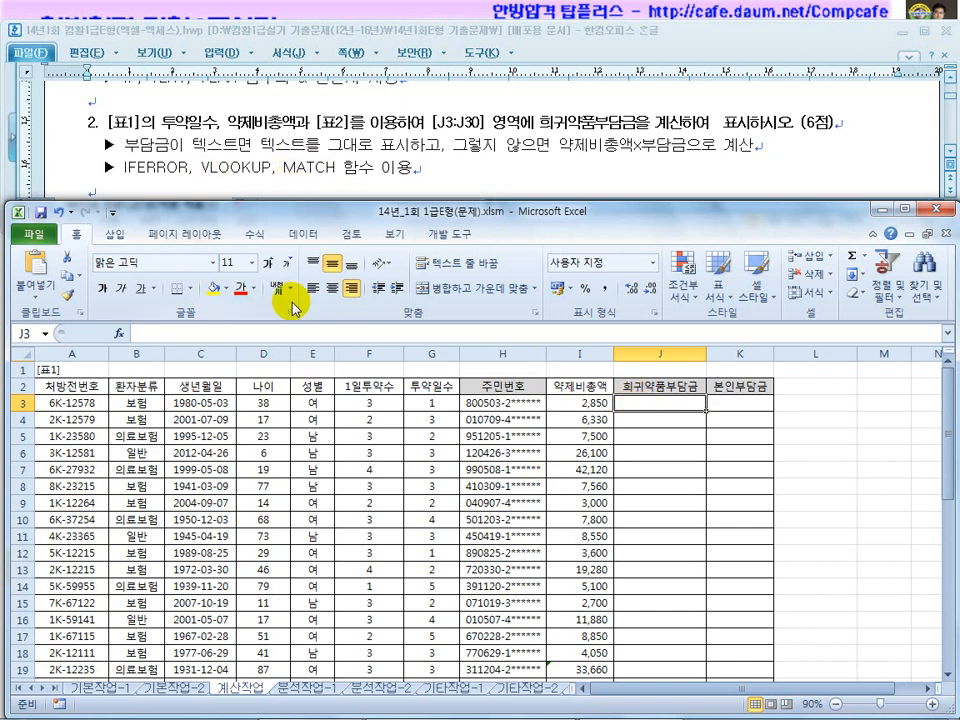
{"action": "left_click", "coordinate": [254, 233]}
{"action": "left_click", "coordinate": [265, 436]}
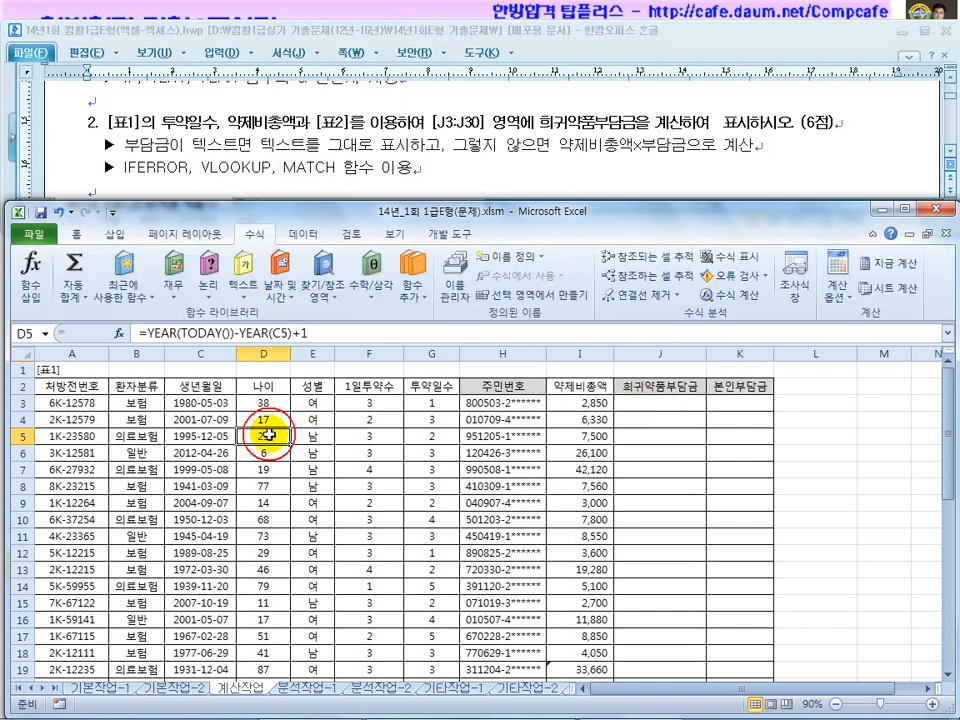
{"action": "scroll", "coordinate": [265, 436], "scroll_direction": "down", "scroll_amount": 7}
{"action": "left_click_drag", "start_coordinate": [72, 503], "coordinate": [89, 566]}
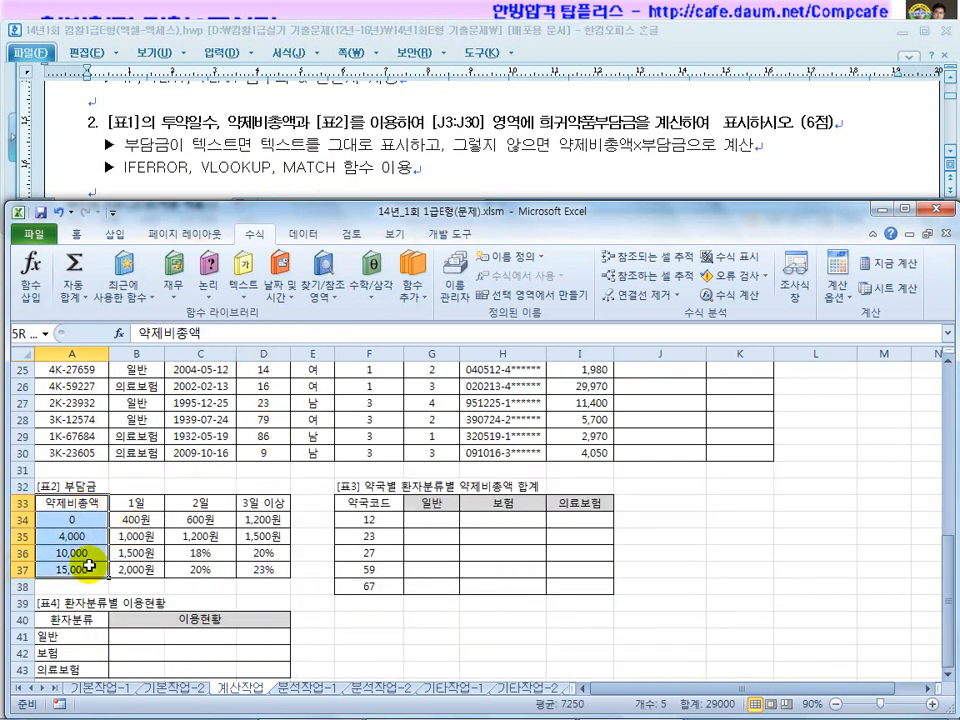
{"action": "left_click_drag", "start_coordinate": [132, 503], "coordinate": [262, 505]}
{"action": "left_click_drag", "start_coordinate": [84, 521], "coordinate": [89, 569]}
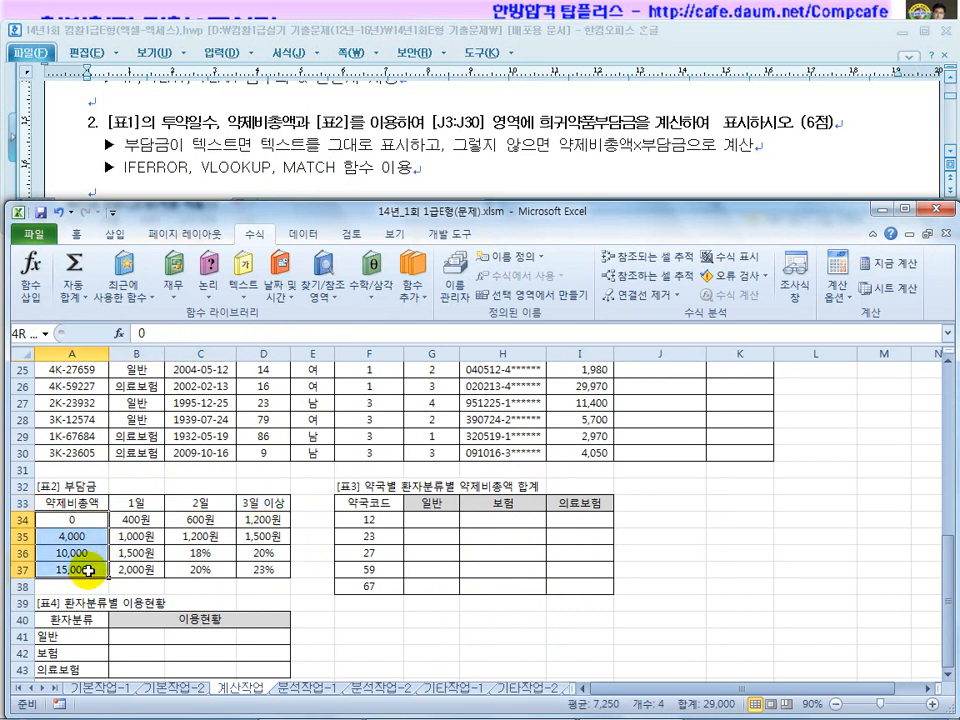
{"action": "left_click_drag", "start_coordinate": [64, 520], "coordinate": [84, 569]}
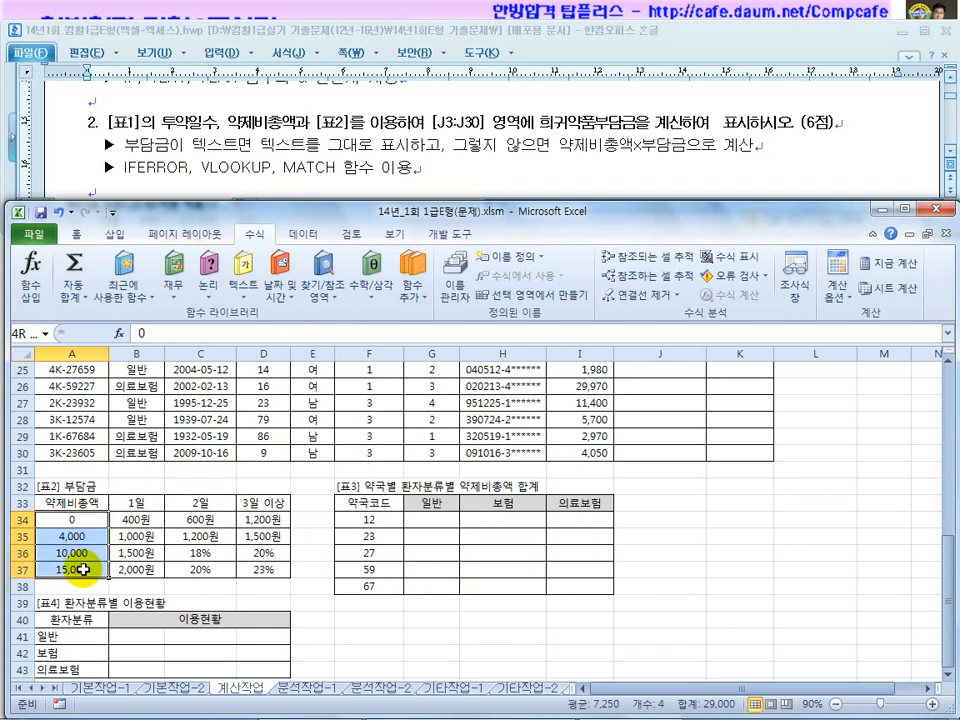
{"action": "left_click_drag", "start_coordinate": [136, 503], "coordinate": [282, 512]}
Start a VLOOKUP formula in J3 with I3 as lookup value and $A$34:$D$37 as absolute table range
{"action": "scroll", "coordinate": [585, 535], "scroll_direction": "up", "scroll_amount": 7}
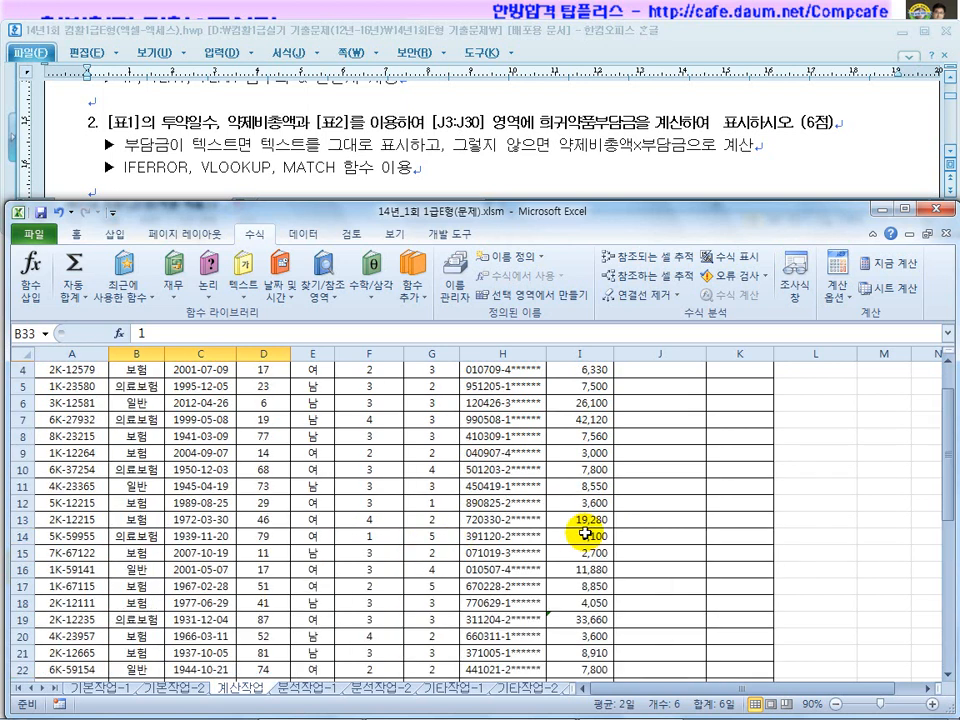
{"action": "scroll", "coordinate": [590, 500], "scroll_direction": "up", "scroll_amount": 1}
{"action": "left_click", "coordinate": [640, 403]}
{"action": "type", "text": "="}
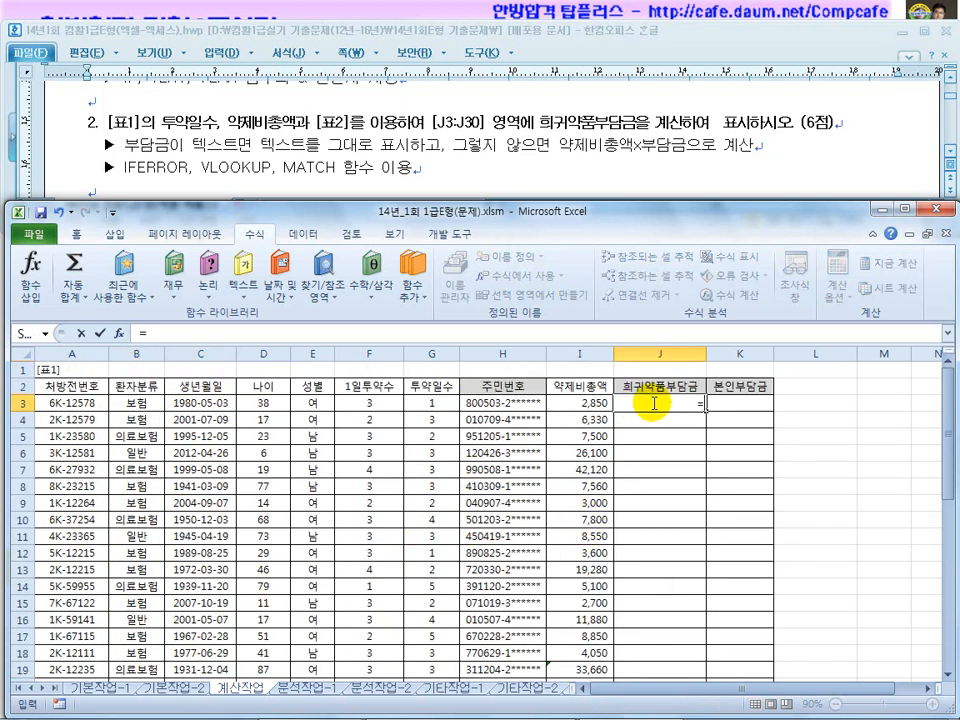
{"action": "type", "text": "vlookup("}
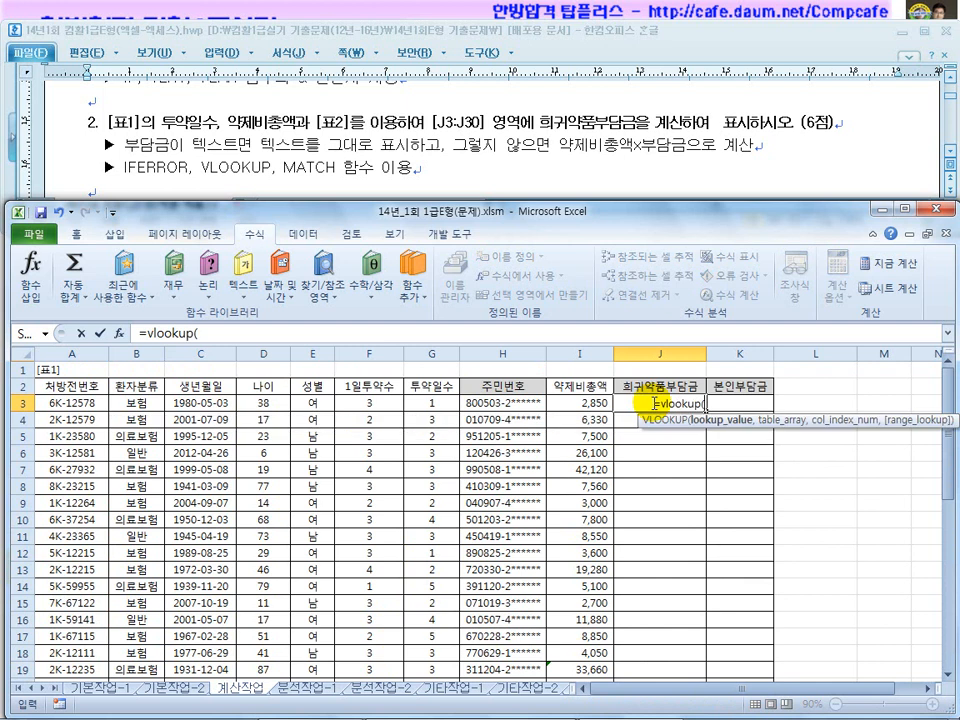
{"action": "left_click", "coordinate": [594, 403]}
{"action": "type", "text": ","}
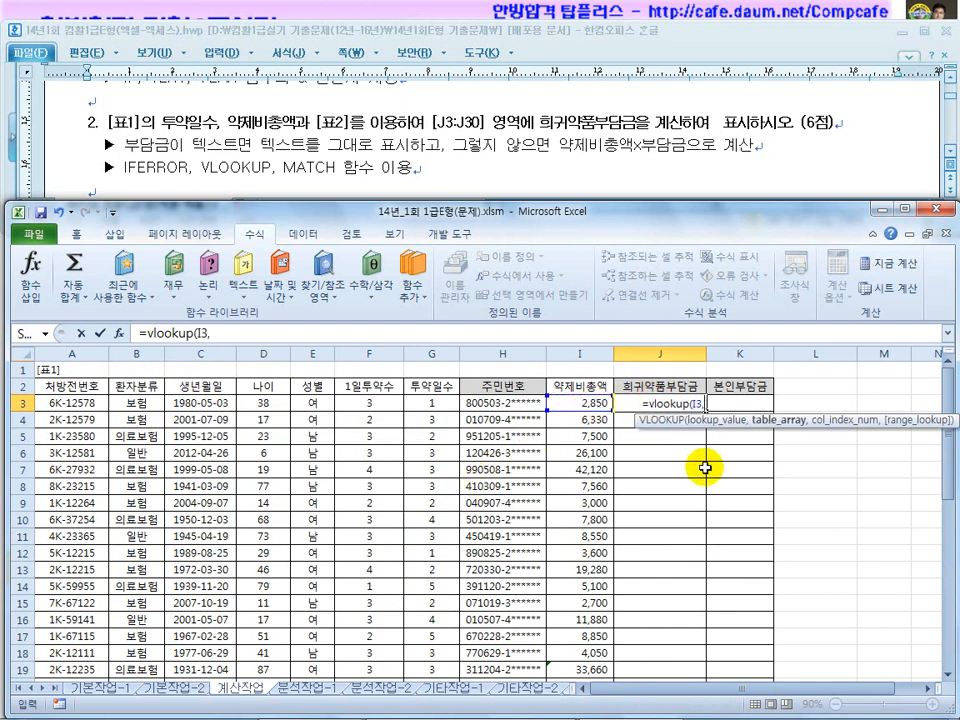
{"action": "left_click_drag", "start_coordinate": [939, 403], "coordinate": [926, 544]}
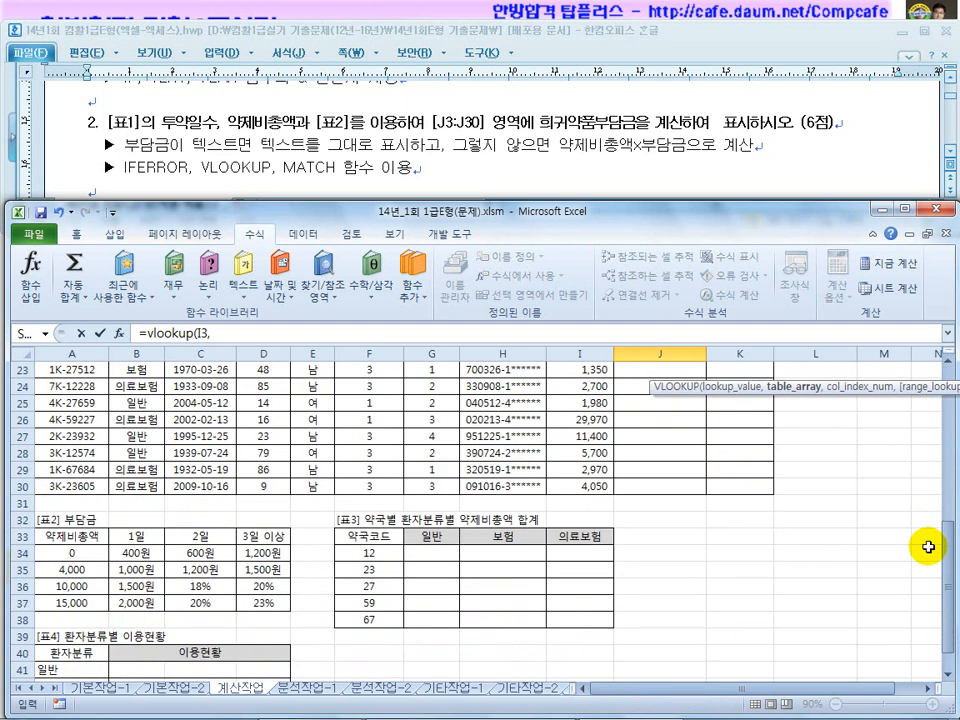
{"action": "left_click_drag", "start_coordinate": [71, 552], "coordinate": [251, 606]}
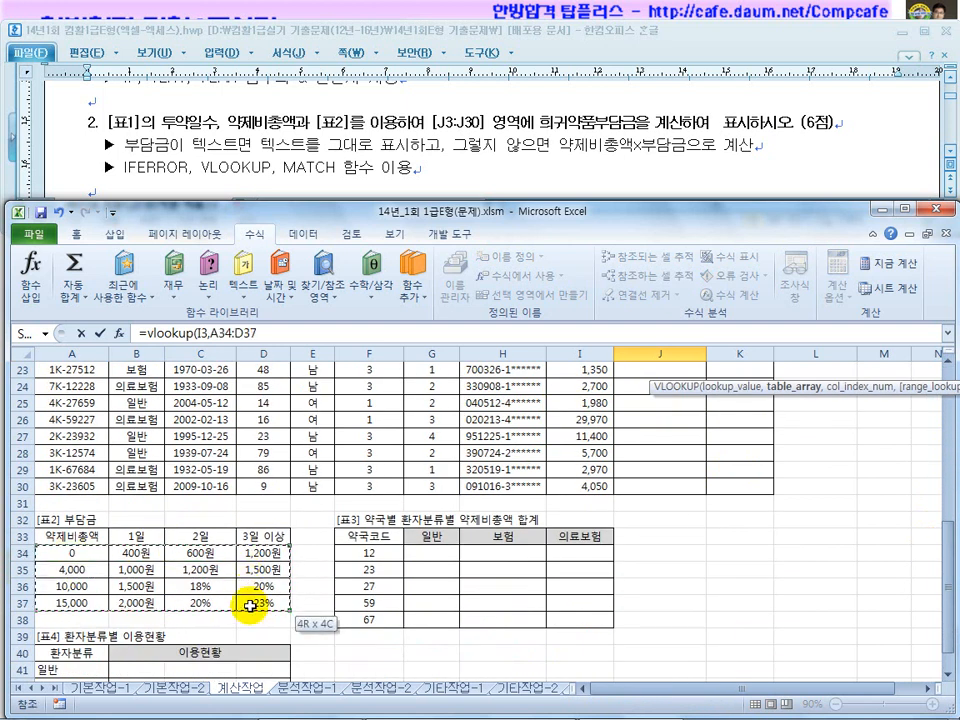
{"action": "key", "text": "F4"}
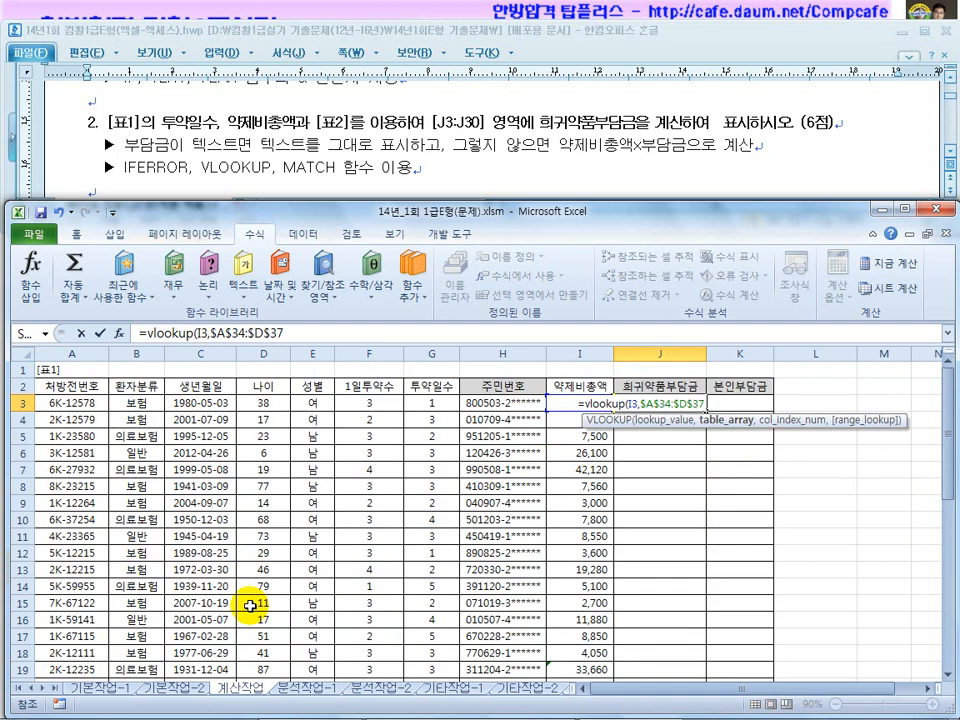
{"action": "type", "text": ","}
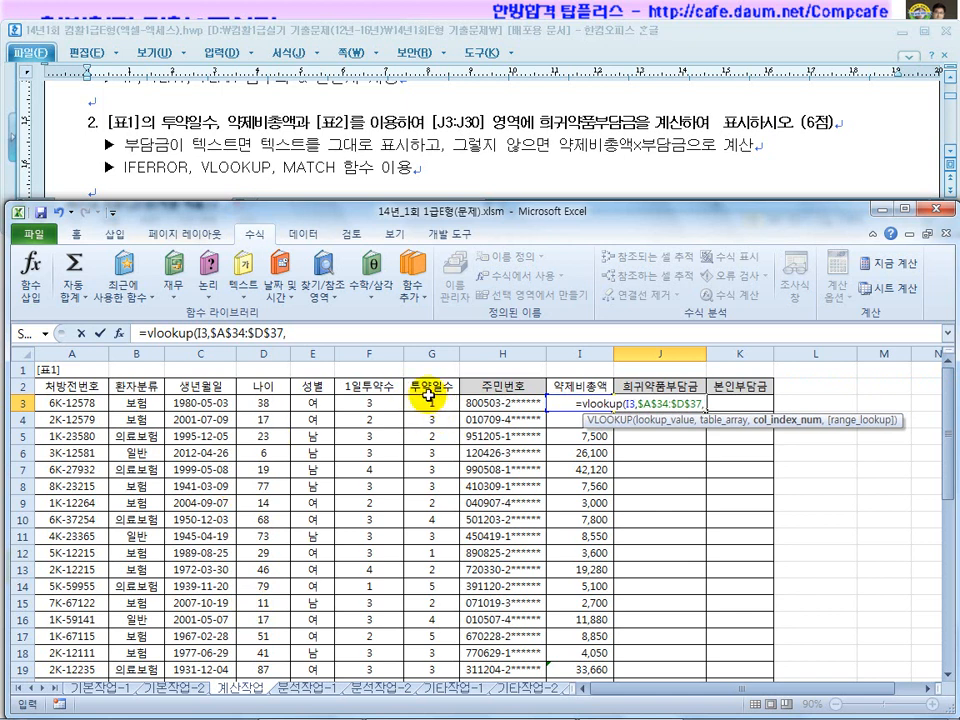
Add 2 as the column index of J3's VLOOKUP, pointing to 표2's 1일 column
{"action": "left_click_drag", "start_coordinate": [936, 452], "coordinate": [917, 587]}
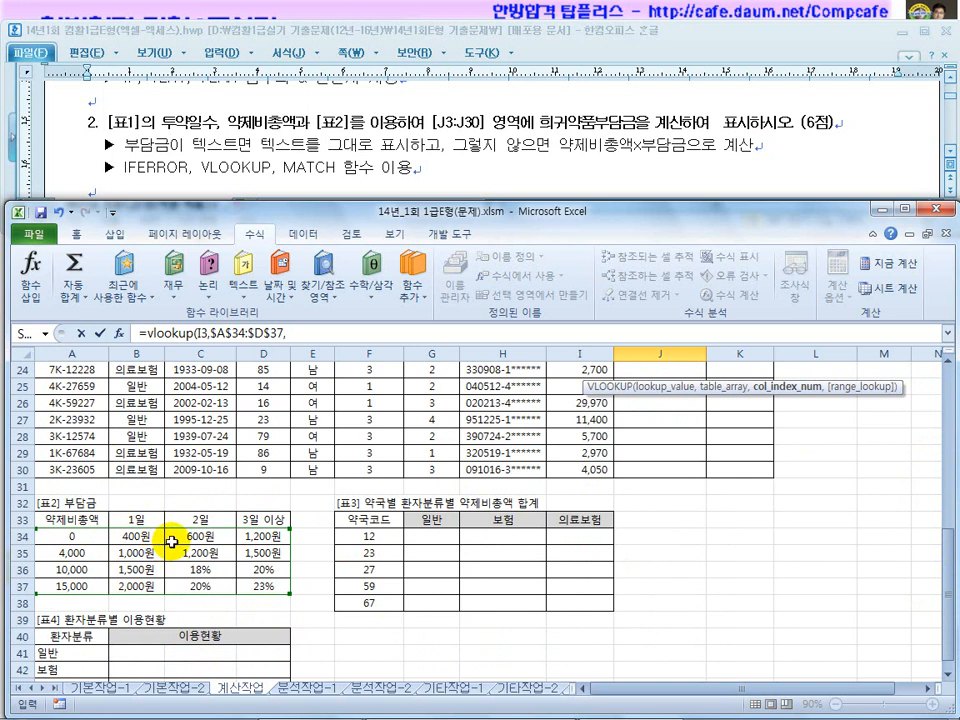
{"action": "left_click", "coordinate": [311, 332]}
{"action": "type", "text": "2"}
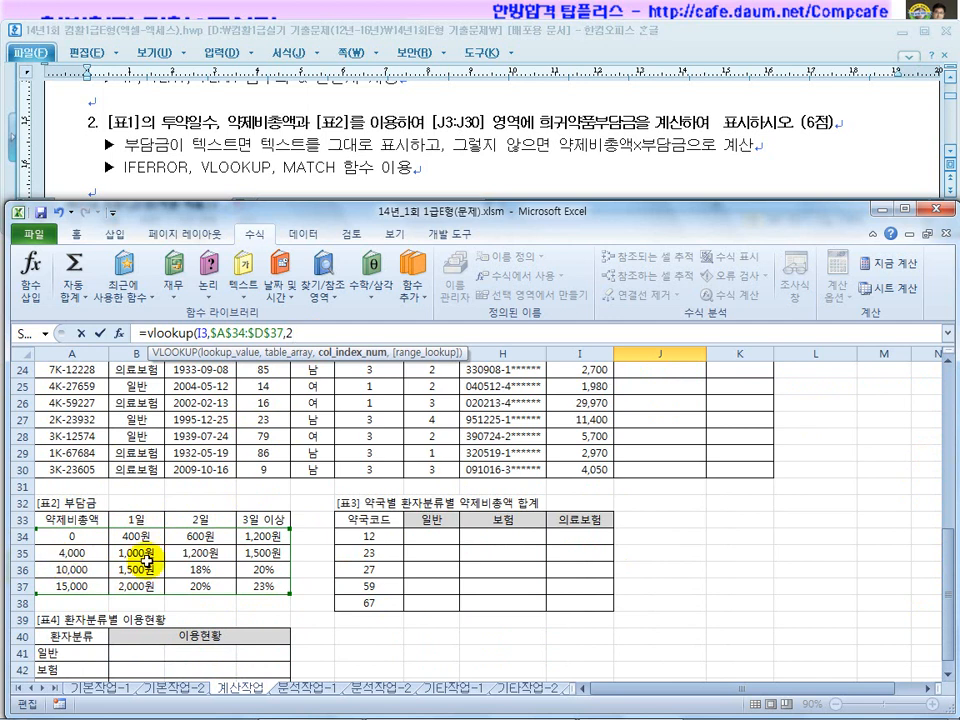
Try TRUE as the optional range_lookup argument in J3's VLOOKUP and remove it with its comma
{"action": "type", "text": ","}
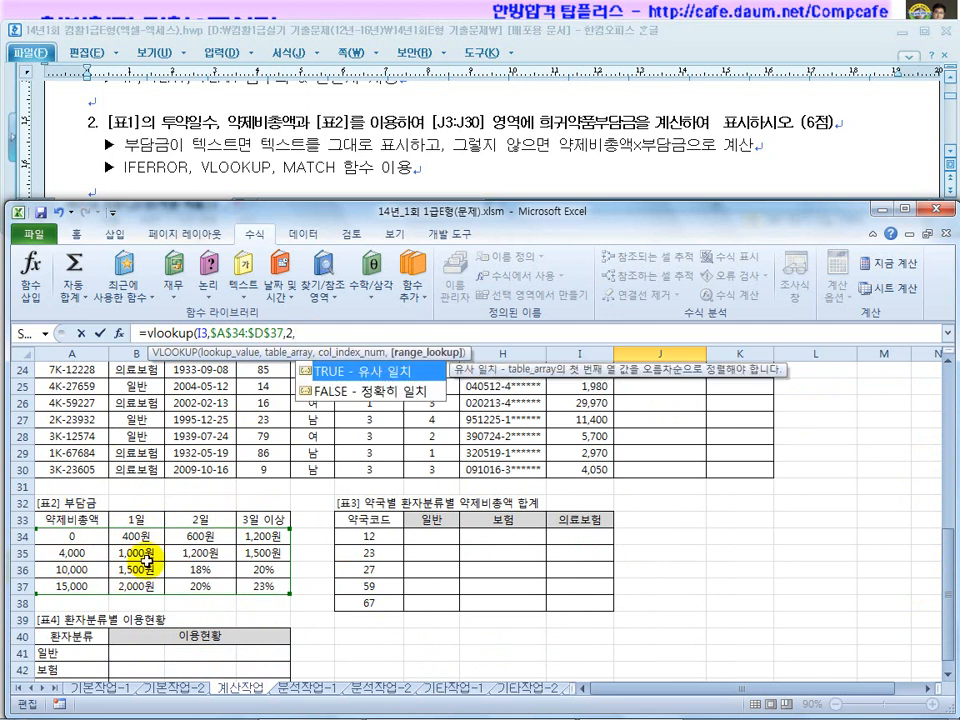
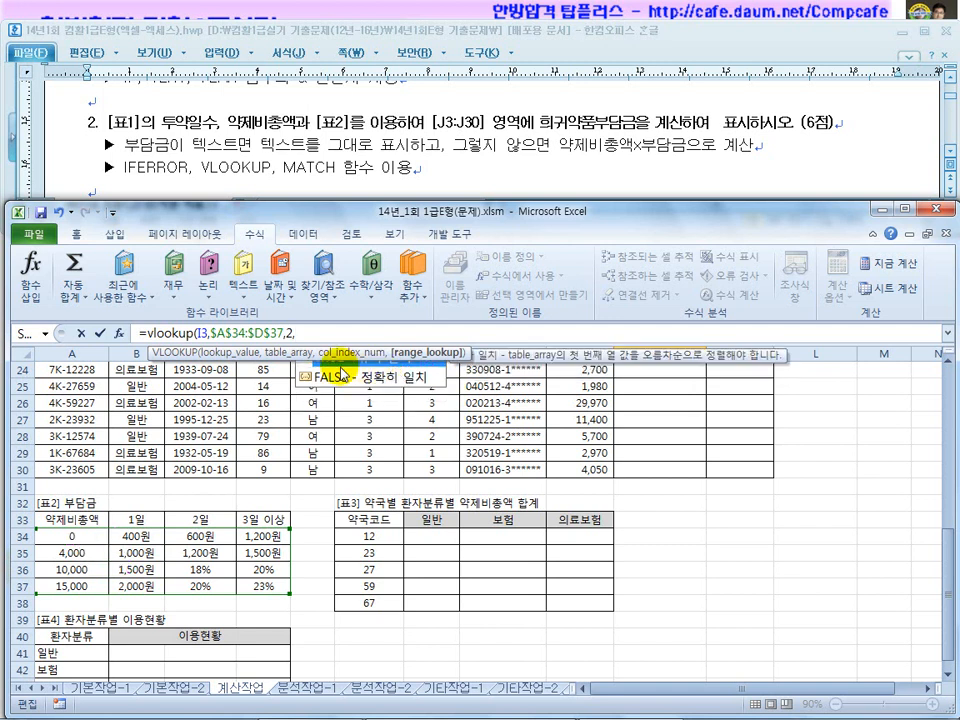
{"action": "double_click", "coordinate": [330, 371]}
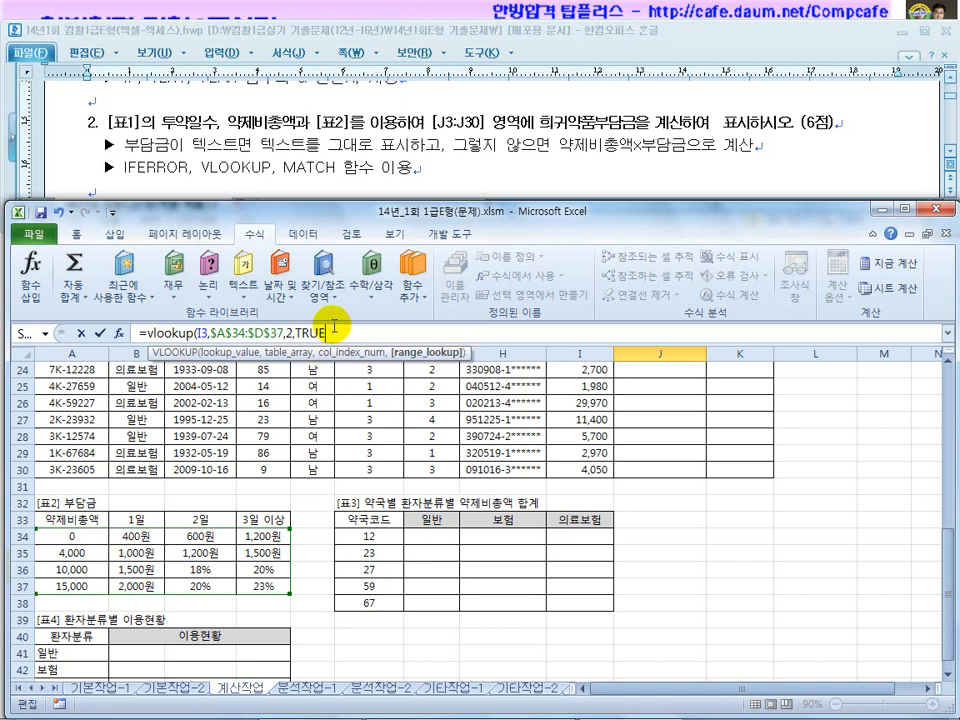
{"action": "key", "text": "BackSpace"}
{"action": "key", "text": "BackSpace"}
{"action": "key", "text": "BackSpace"}
{"action": "key", "text": "BackSpace"}
{"action": "key", "text": "BackSpace"}
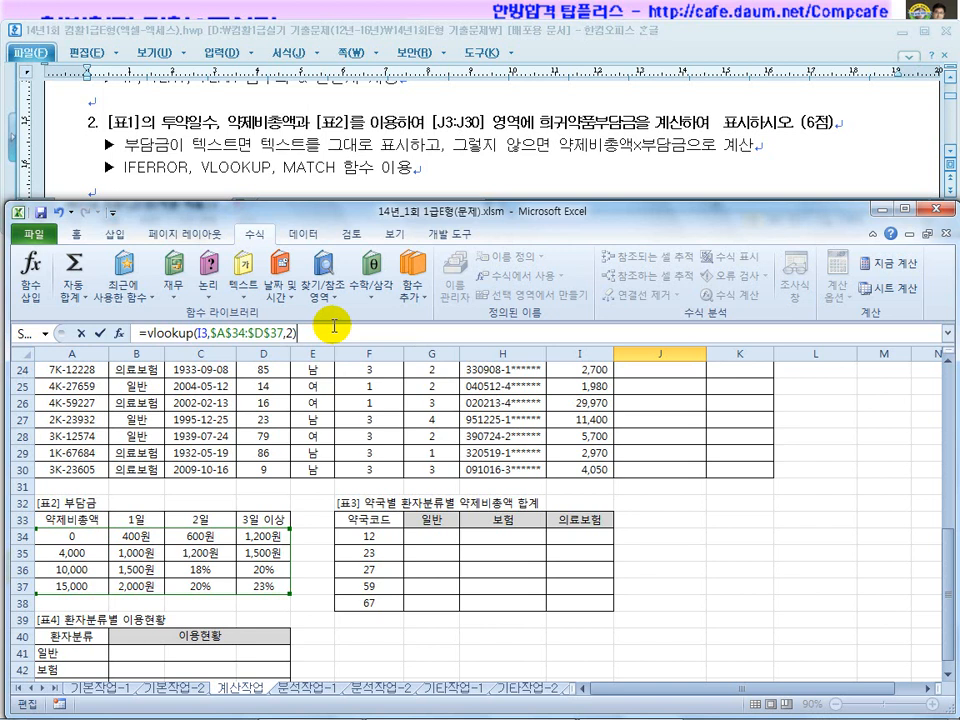
Enter J3's formula as =VLOOKUP(I3,$A$34:$D$37,2) and reselect J3
{"action": "key", "text": "Return"}
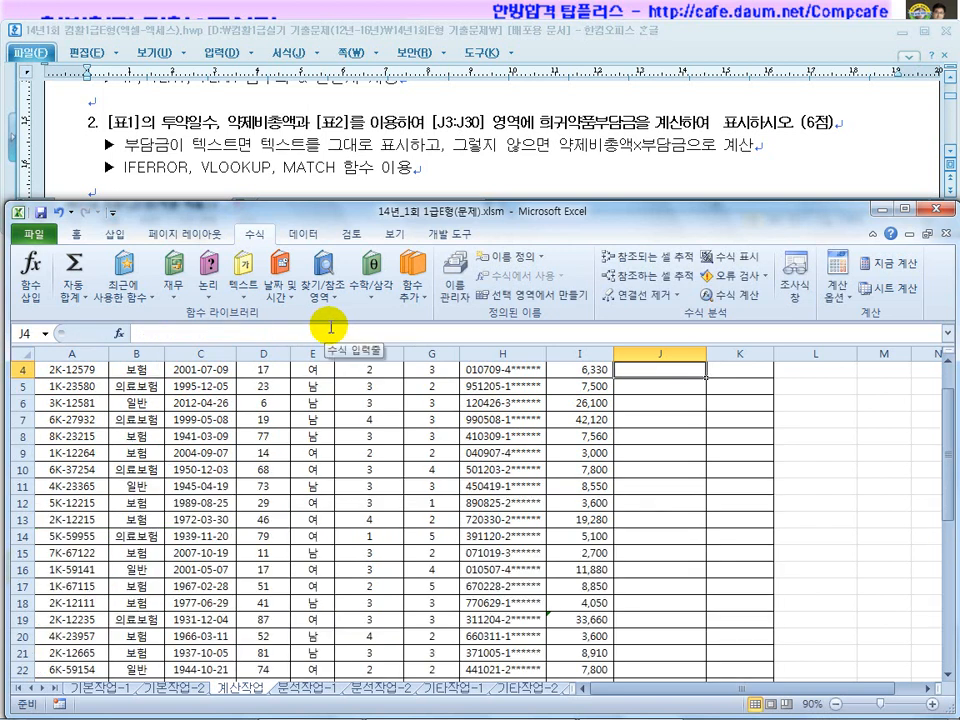
{"action": "scroll", "coordinate": [639, 443], "scroll_direction": "up", "scroll_amount": 1}
{"action": "left_click", "coordinate": [681, 406]}
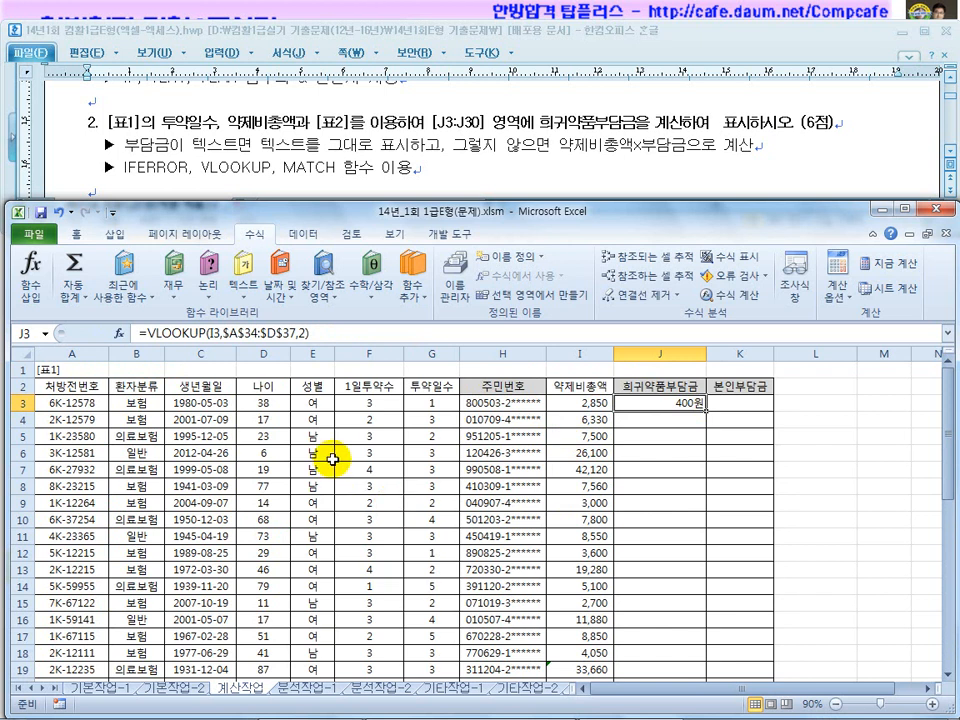
Check J3's lookup by comparing I3's 약제비총액 and G3's 투약일수 with 표2's 0 row and 1일 column
{"action": "left_click", "coordinate": [577, 403]}
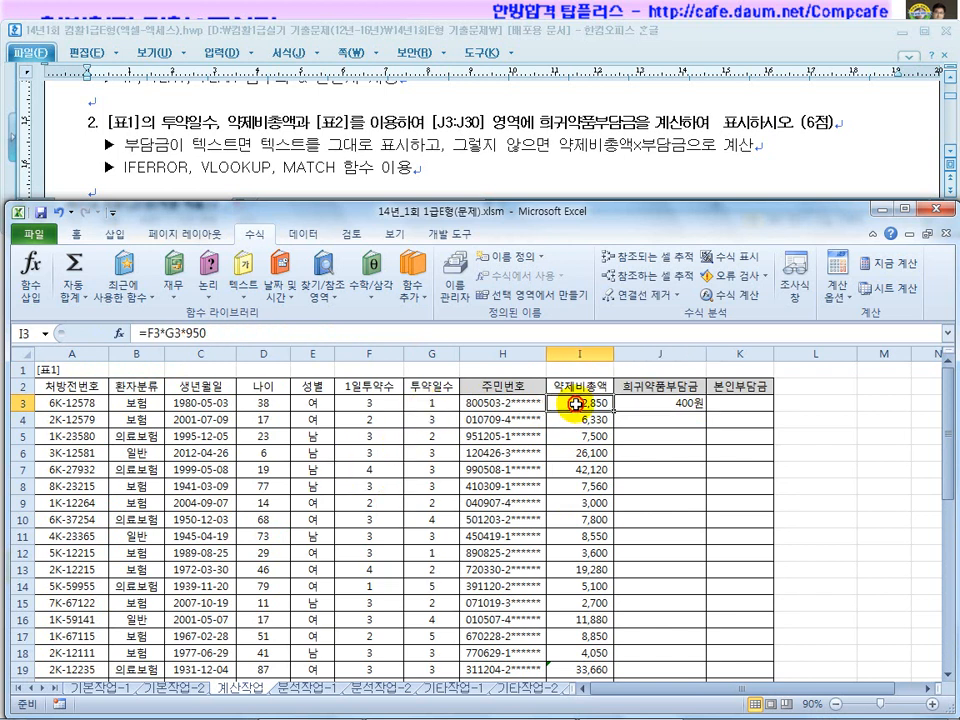
{"action": "left_click", "coordinate": [438, 403]}
{"action": "scroll", "coordinate": [414, 480], "scroll_direction": "down", "scroll_amount": 6}
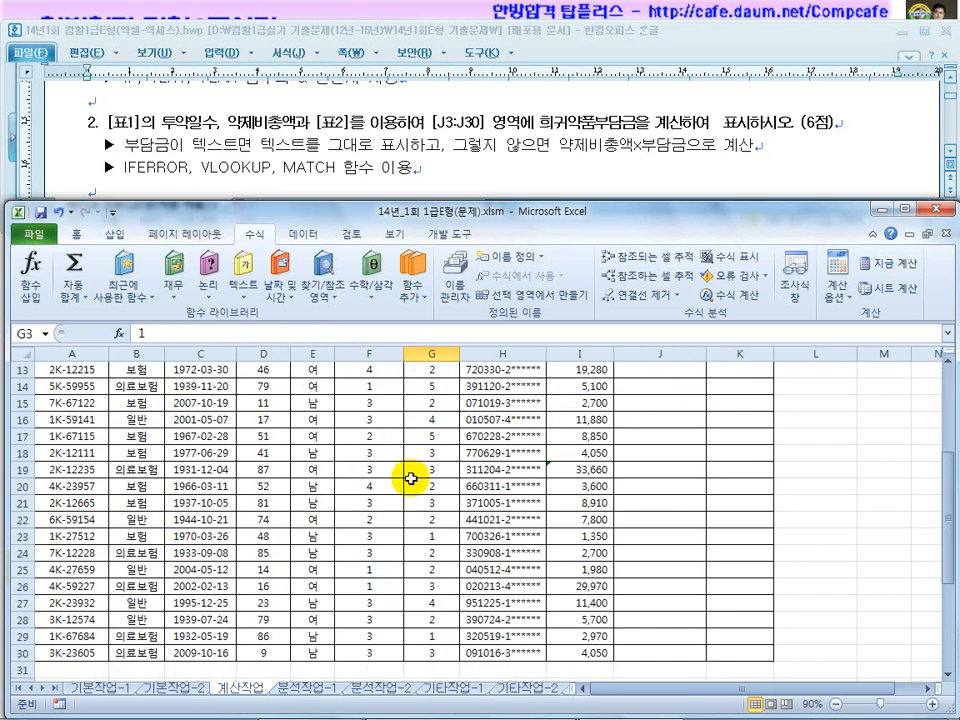
{"action": "scroll", "coordinate": [410, 479], "scroll_direction": "down", "scroll_amount": 3}
{"action": "left_click", "coordinate": [80, 470]}
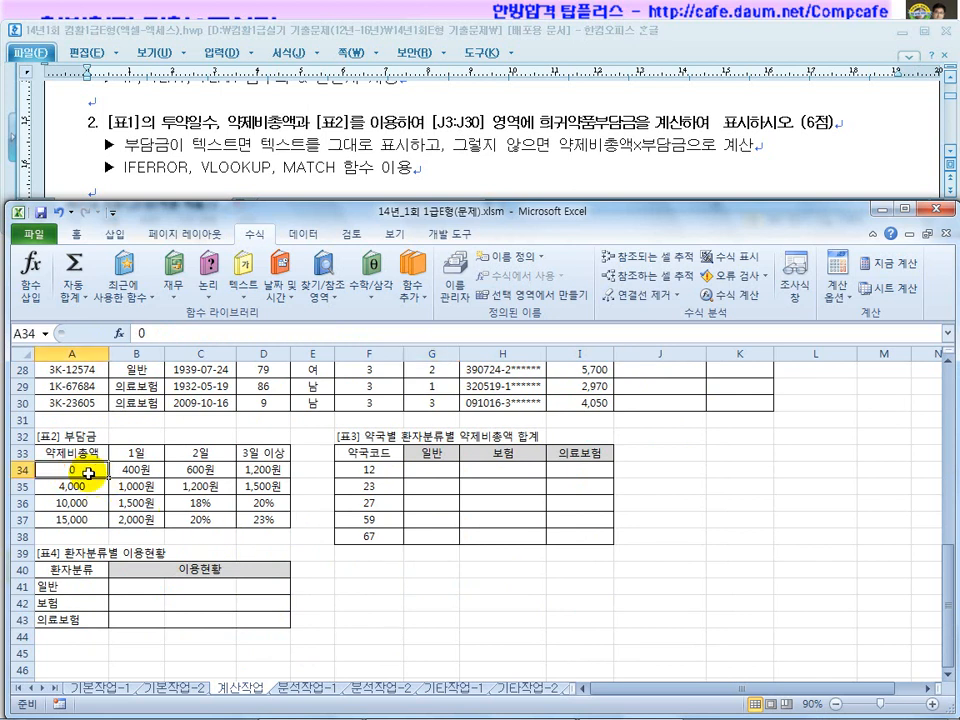
{"action": "left_click", "coordinate": [75, 487]}
{"action": "left_click", "coordinate": [75, 470]}
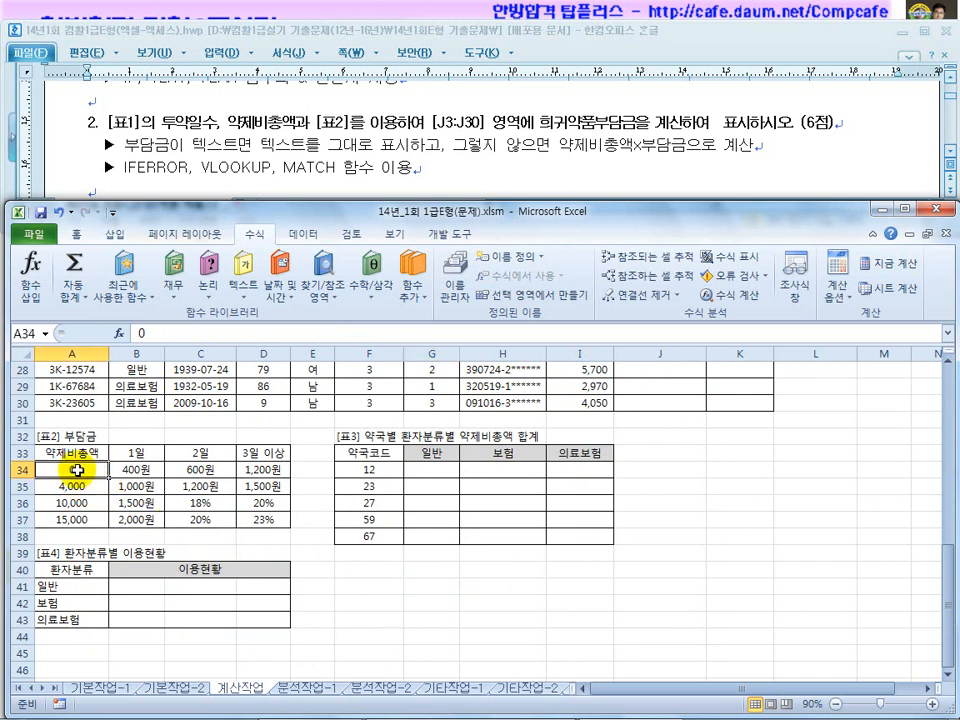
{"action": "left_click", "coordinate": [145, 470]}
{"action": "left_click", "coordinate": [70, 470]}
{"action": "left_click", "coordinate": [138, 470]}
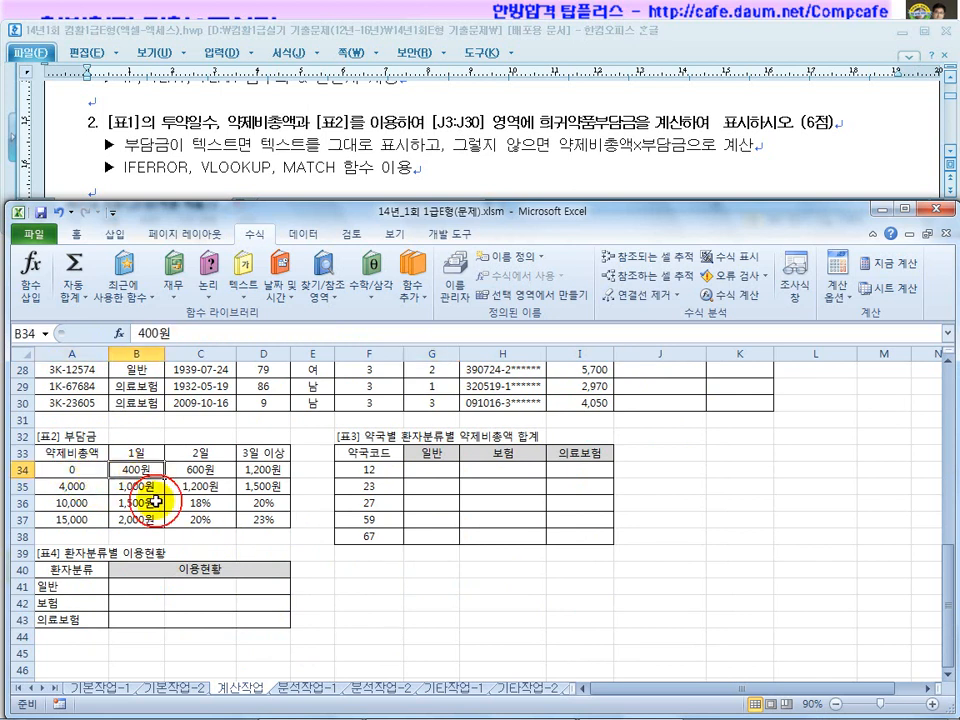
{"action": "scroll", "coordinate": [200, 516], "scroll_direction": "up", "scroll_amount": 9}
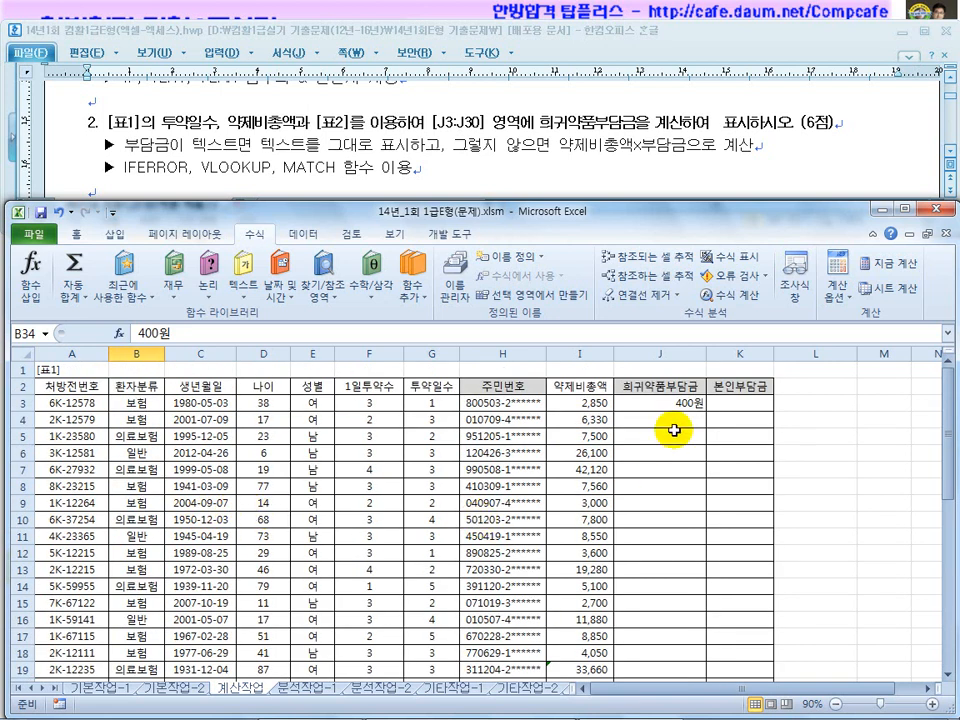
Fill J3's VLOOKUP down to J4 and check it against I4, G4 and 표2's 4,000 row
{"action": "left_click", "coordinate": [680, 403]}
{"action": "left_click_drag", "start_coordinate": [706, 411], "coordinate": [706, 427]}
{"action": "left_click", "coordinate": [574, 420]}
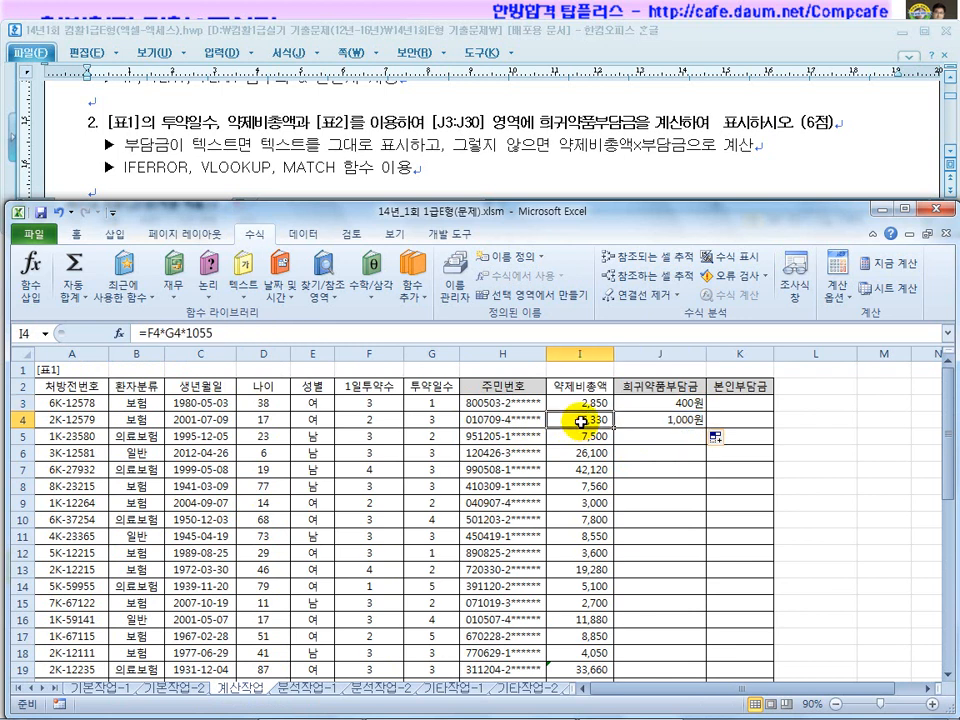
{"action": "left_click", "coordinate": [439, 421]}
{"action": "scroll", "coordinate": [397, 487], "scroll_direction": "down", "scroll_amount": 3}
{"action": "scroll", "coordinate": [397, 487], "scroll_direction": "down", "scroll_amount": 6}
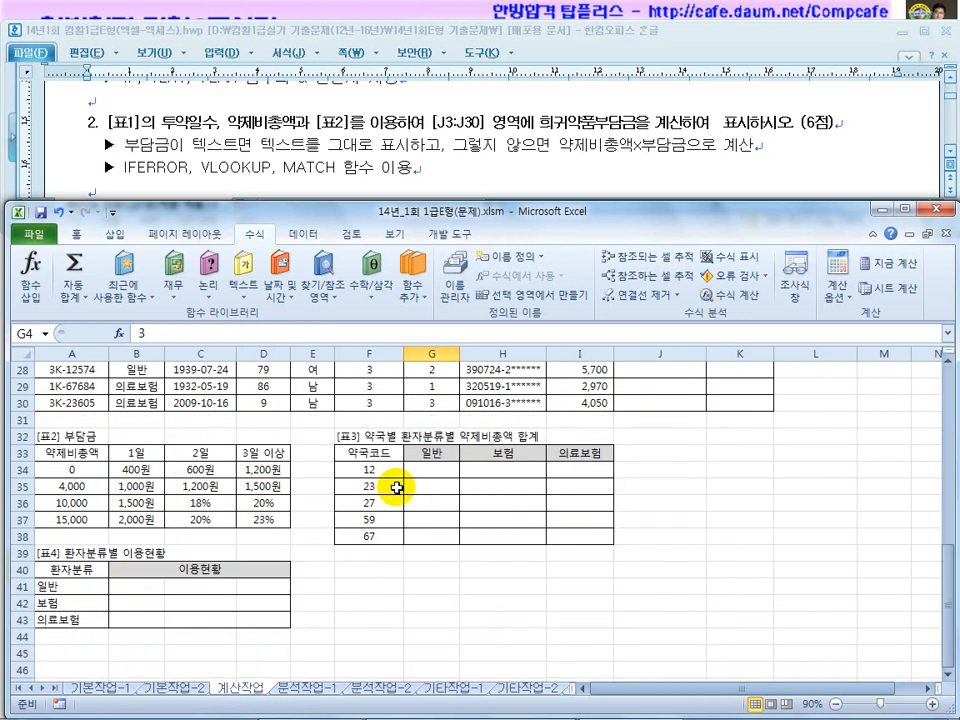
{"action": "left_click", "coordinate": [74, 486]}
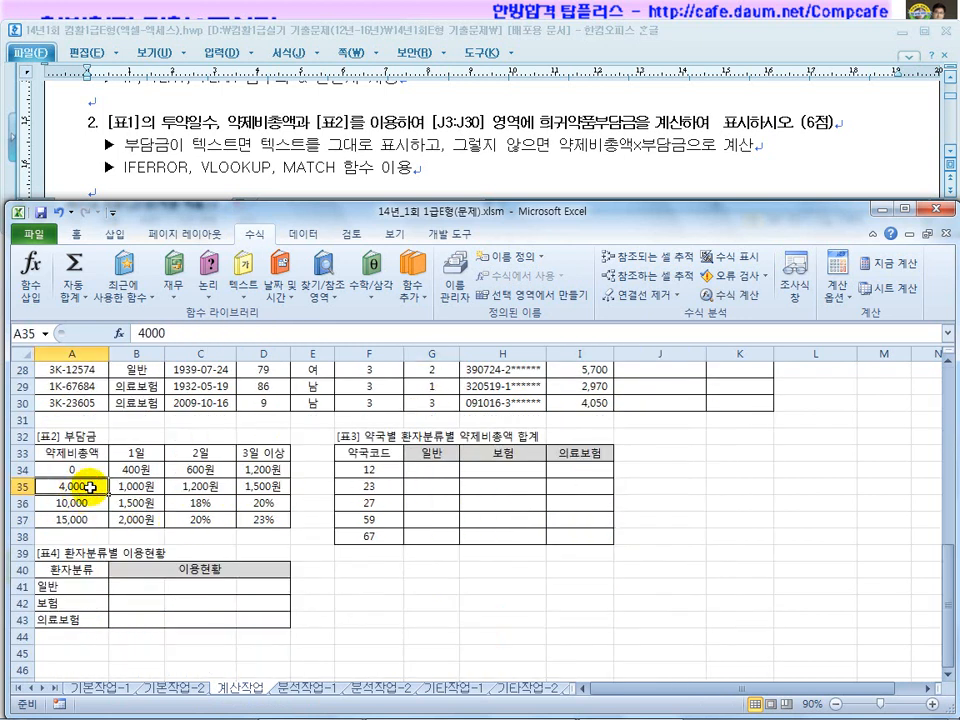
{"action": "left_click", "coordinate": [272, 486]}
{"action": "scroll", "coordinate": [524, 519], "scroll_direction": "up", "scroll_amount": 9}
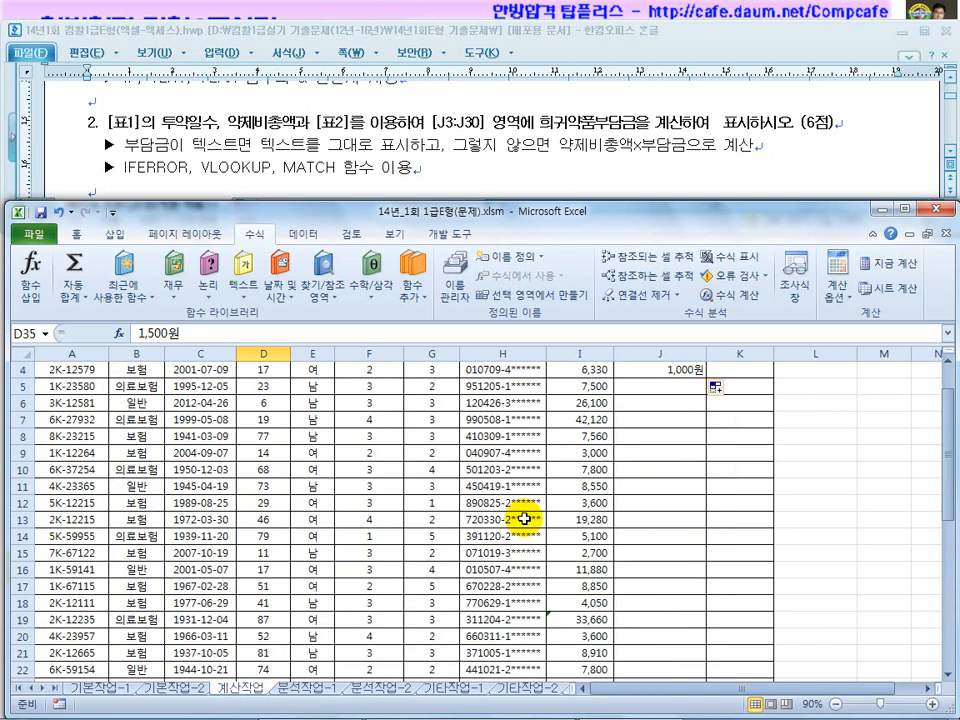
{"action": "left_click", "coordinate": [689, 424]}
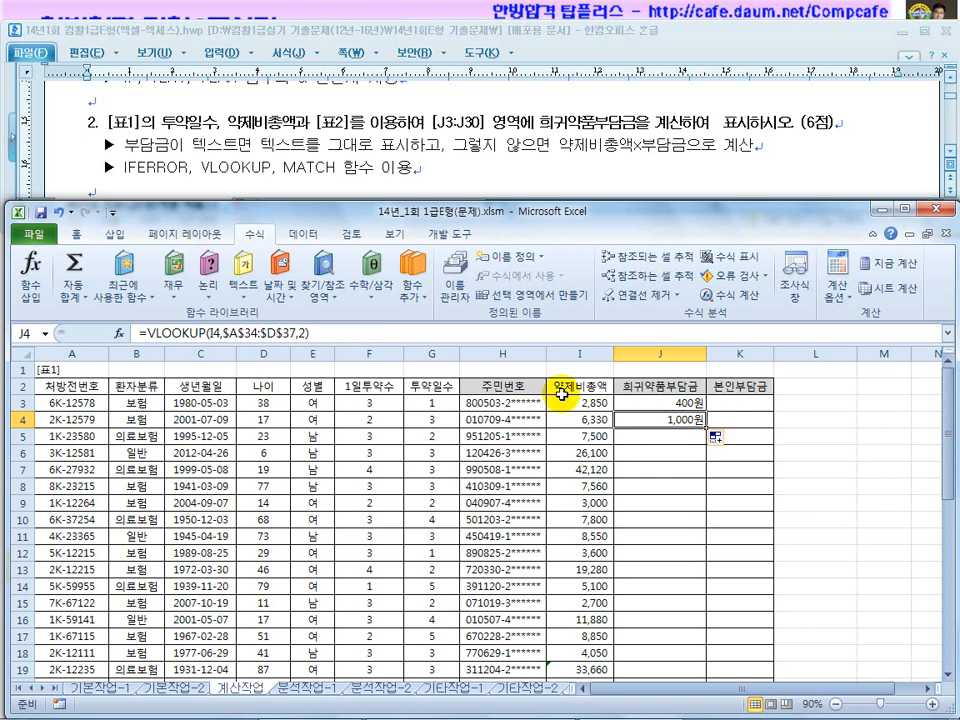
Compare the 투약일수 in G3 and G4 with 표2's 1일 and 3일 이상 columns, including the 10,000 row's rates
{"action": "left_click", "coordinate": [630, 403]}
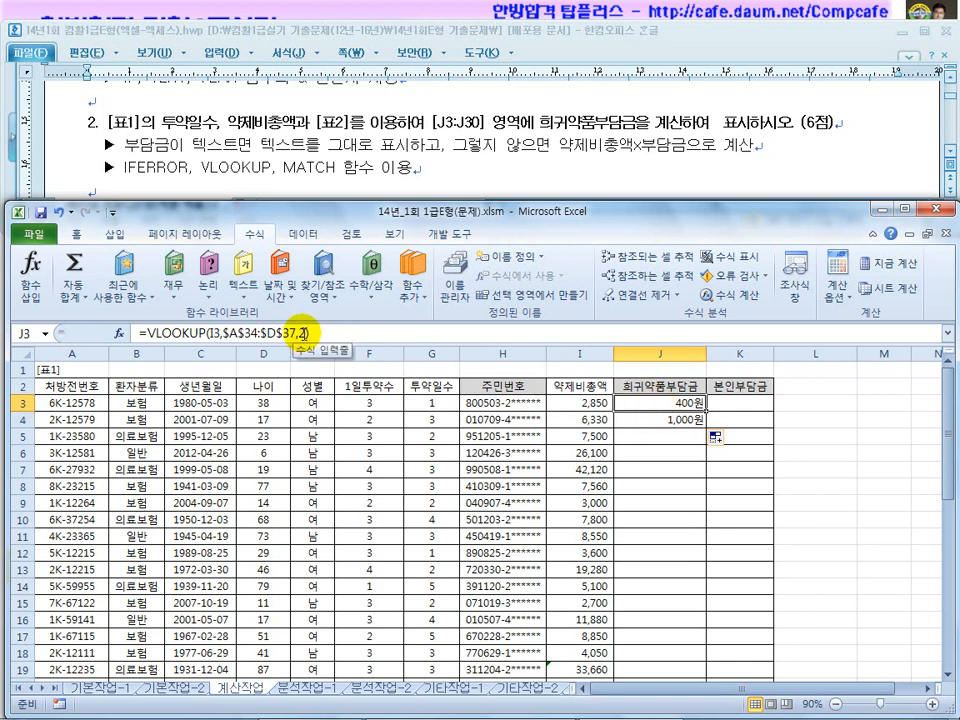
{"action": "left_click", "coordinate": [433, 404]}
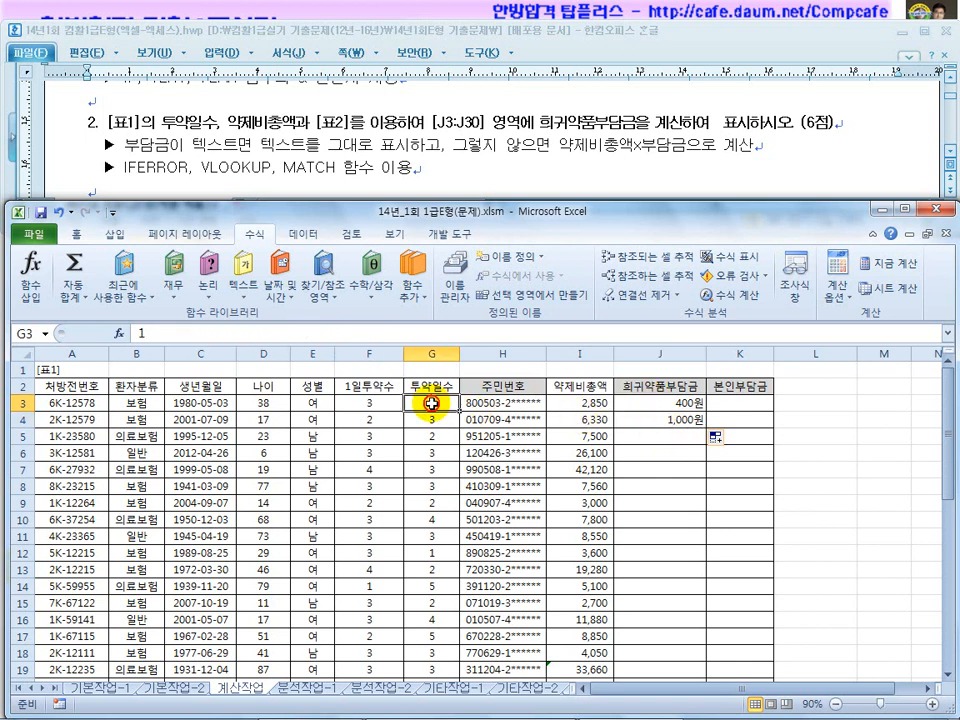
{"action": "scroll", "coordinate": [435, 420], "scroll_direction": "down", "scroll_amount": 8}
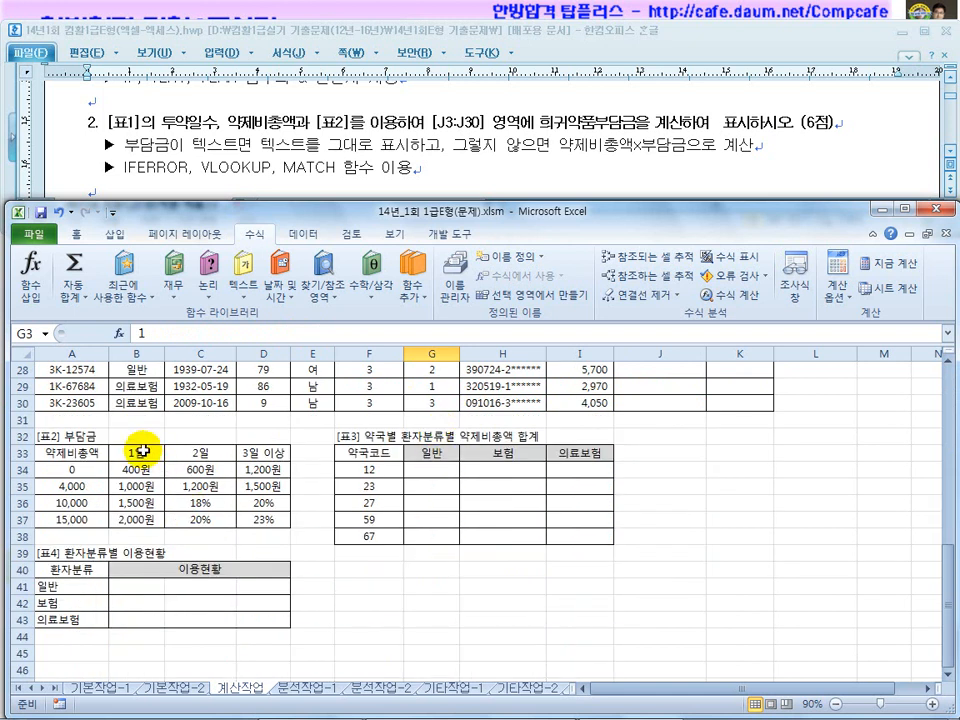
{"action": "left_click_drag", "start_coordinate": [135, 452], "coordinate": [130, 503]}
{"action": "scroll", "coordinate": [316, 497], "scroll_direction": "up", "scroll_amount": 4}
{"action": "scroll", "coordinate": [316, 497], "scroll_direction": "up", "scroll_amount": 5}
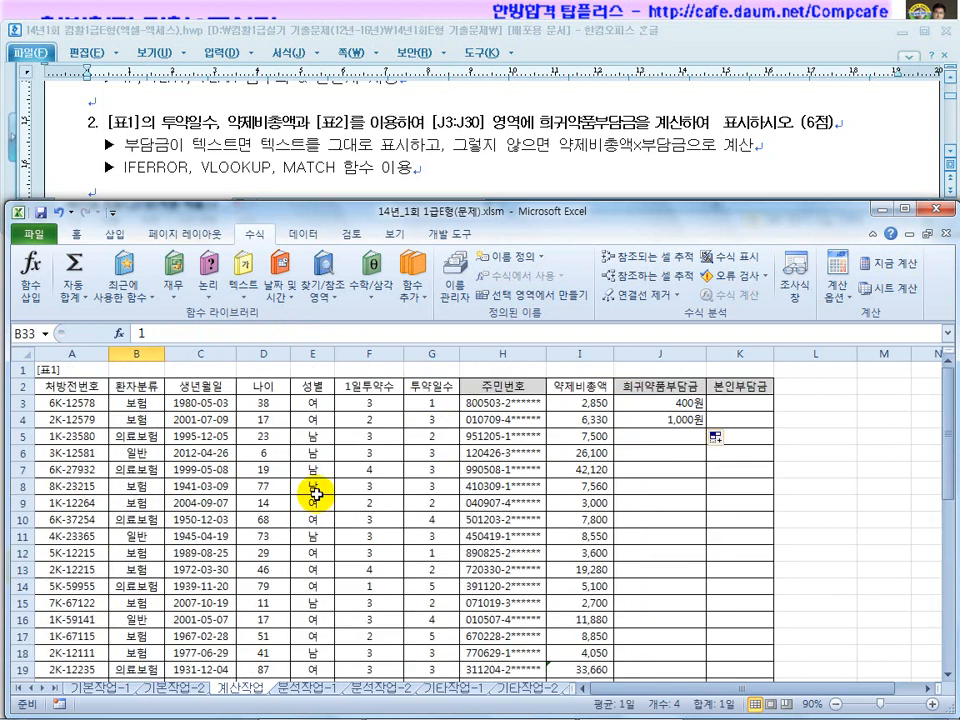
{"action": "left_click", "coordinate": [439, 416]}
{"action": "scroll", "coordinate": [376, 474], "scroll_direction": "down", "scroll_amount": 4}
{"action": "scroll", "coordinate": [376, 474], "scroll_direction": "down", "scroll_amount": 5}
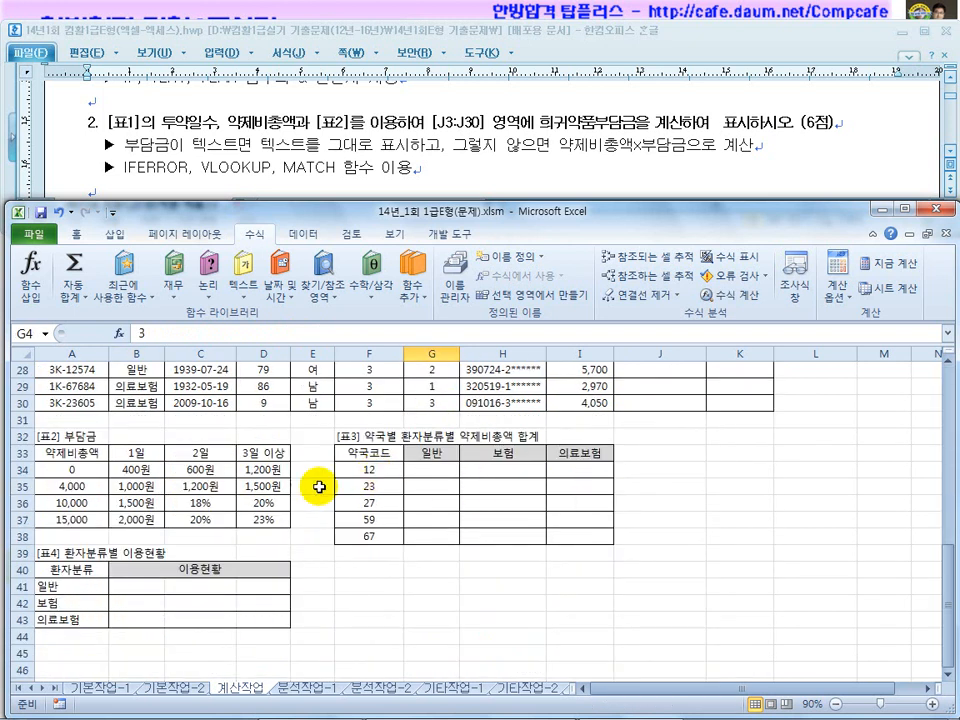
{"action": "left_click_drag", "start_coordinate": [263, 452], "coordinate": [263, 519]}
{"action": "left_click", "coordinate": [92, 502]}
{"action": "left_click", "coordinate": [200, 502]}
{"action": "left_click", "coordinate": [263, 502]}
{"action": "scroll", "coordinate": [356, 507], "scroll_direction": "up", "scroll_amount": 4}
{"action": "scroll", "coordinate": [356, 507], "scroll_direction": "up", "scroll_amount": 5}
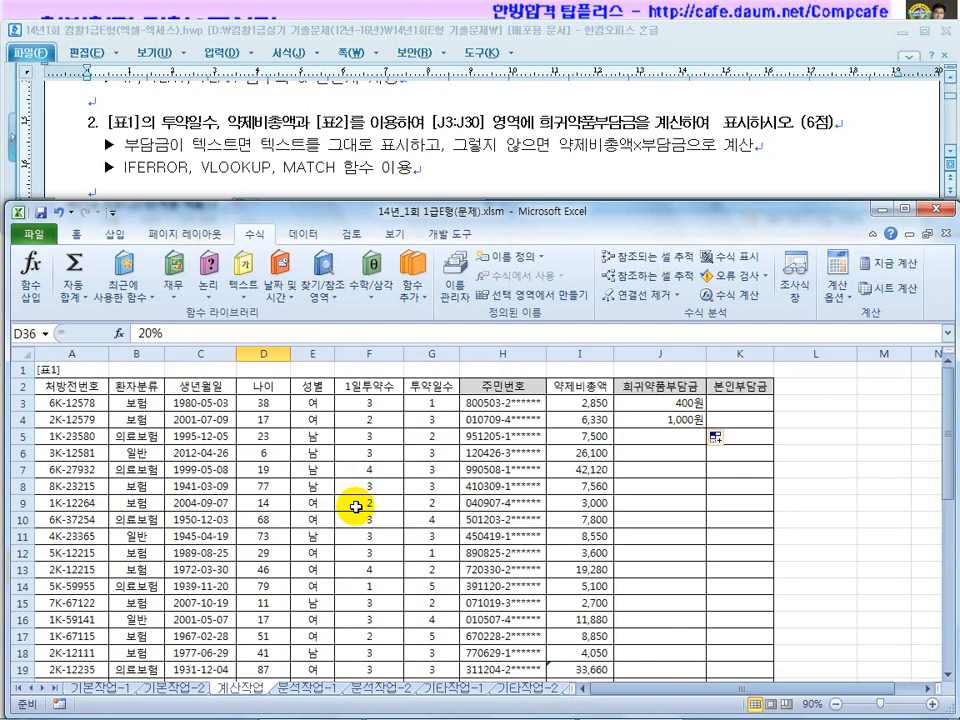
Set the column index of J4's VLOOKUP to 4 and fill the formula down to J10
{"action": "left_click", "coordinate": [700, 421]}
{"action": "left_click", "coordinate": [302, 338]}
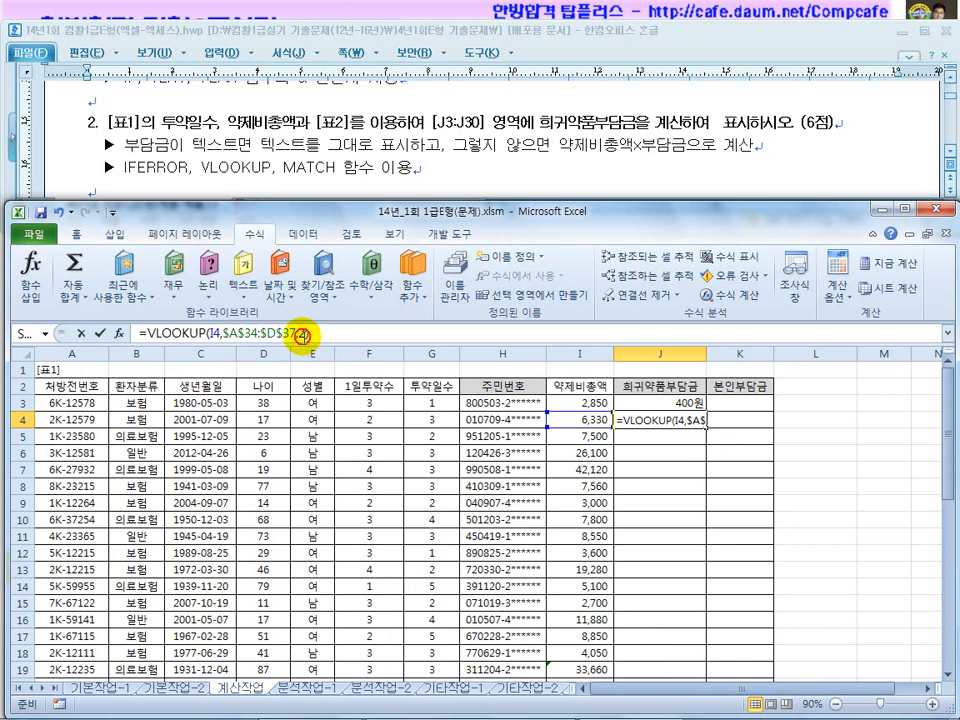
{"action": "key", "text": "BackSpace"}
{"action": "type", "text": "4"}
{"action": "key", "text": "Return"}
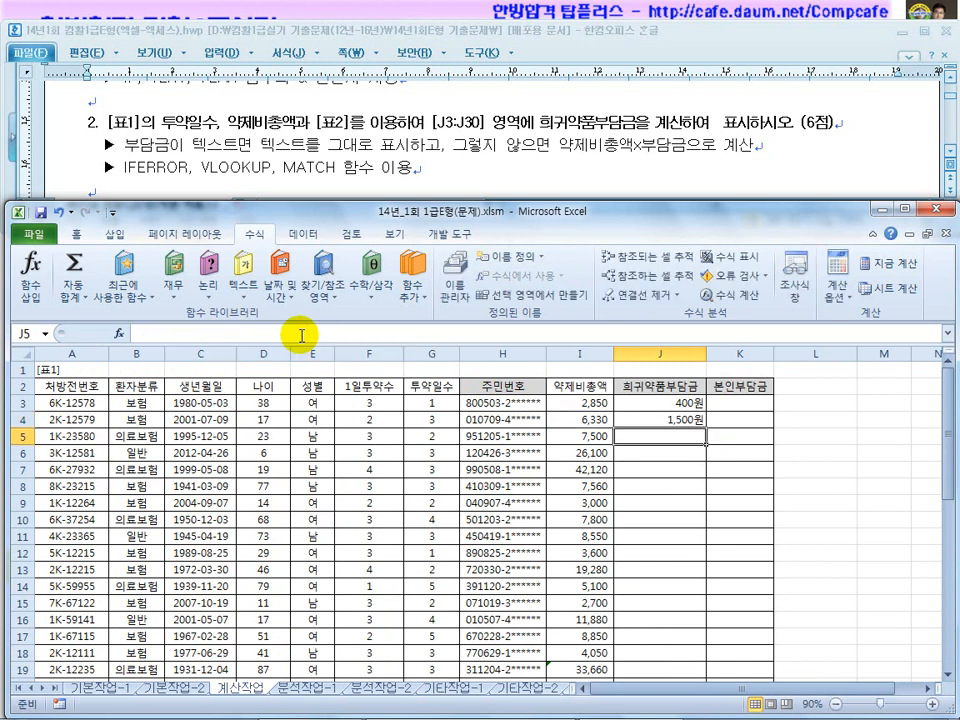
{"action": "left_click", "coordinate": [688, 418]}
{"action": "left_click_drag", "start_coordinate": [705, 428], "coordinate": [705, 520]}
{"action": "left_click", "coordinate": [655, 436]}
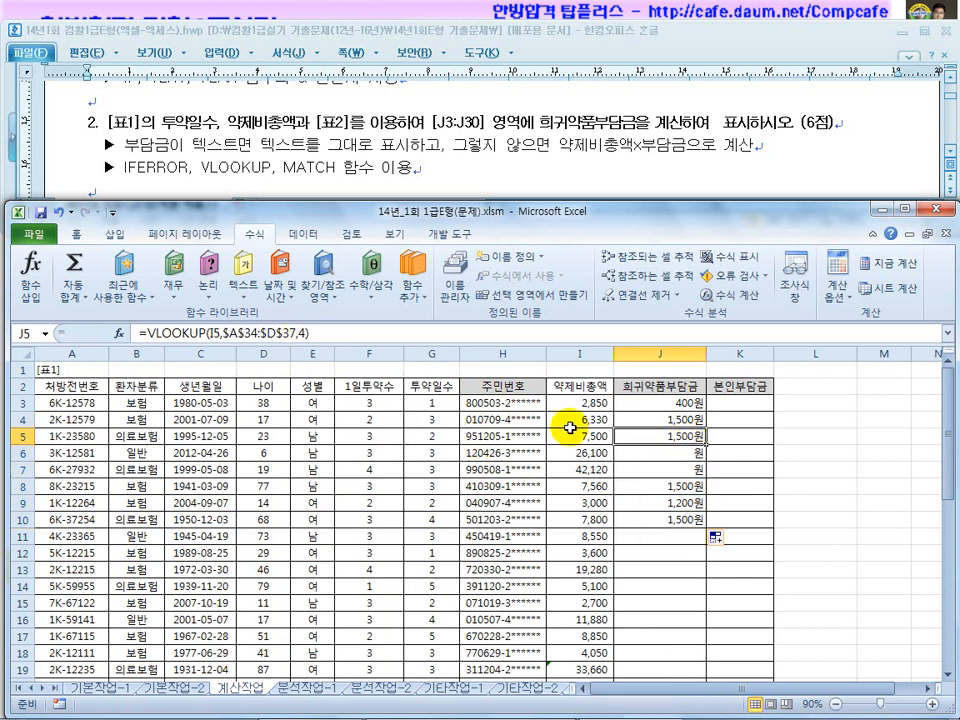
{"action": "left_click", "coordinate": [653, 402]}
{"action": "left_click", "coordinate": [305, 332]}
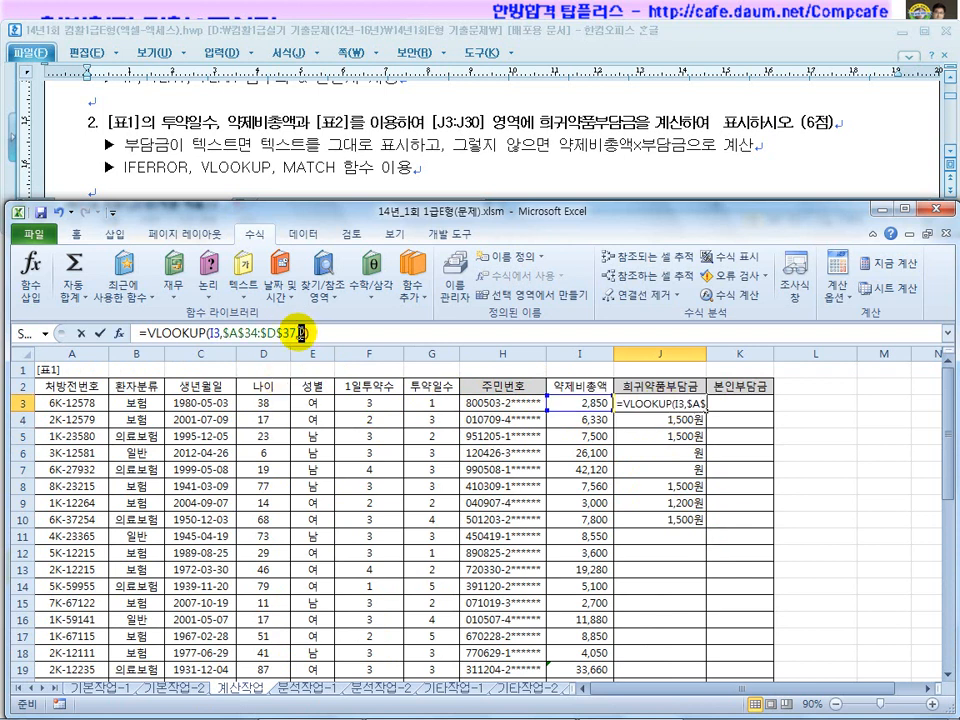
{"action": "key", "text": "Escape"}
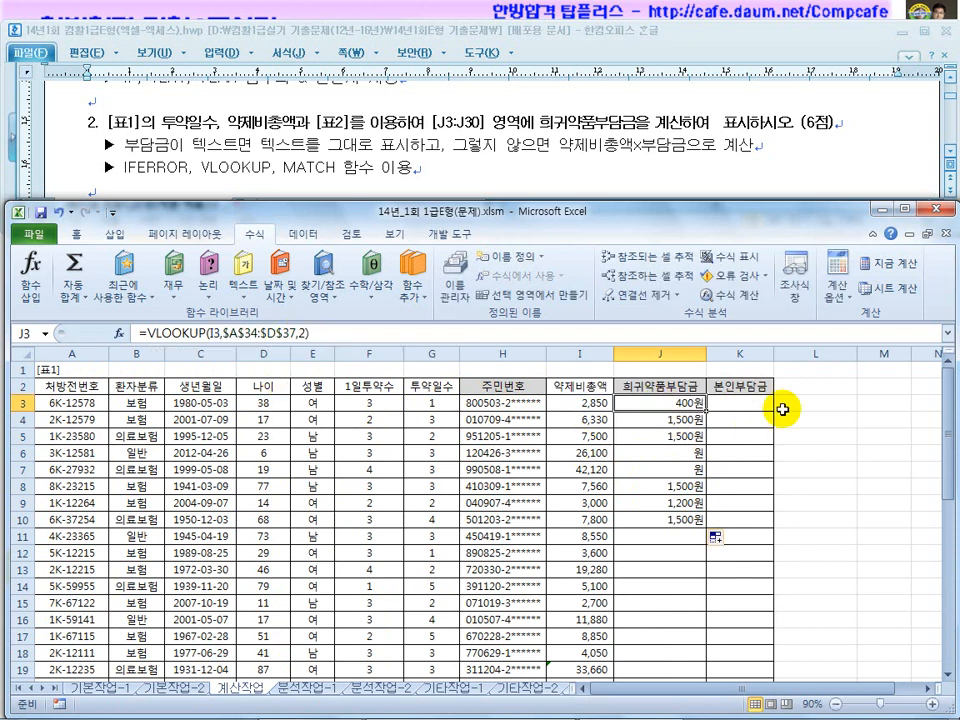
Write =match(G3,$B$33:$D$33)+1 in L3, using G3 as lookup value and 표2's day headers as absolute range
{"action": "left_click", "coordinate": [801, 400]}
{"action": "type", "text": "=match("}
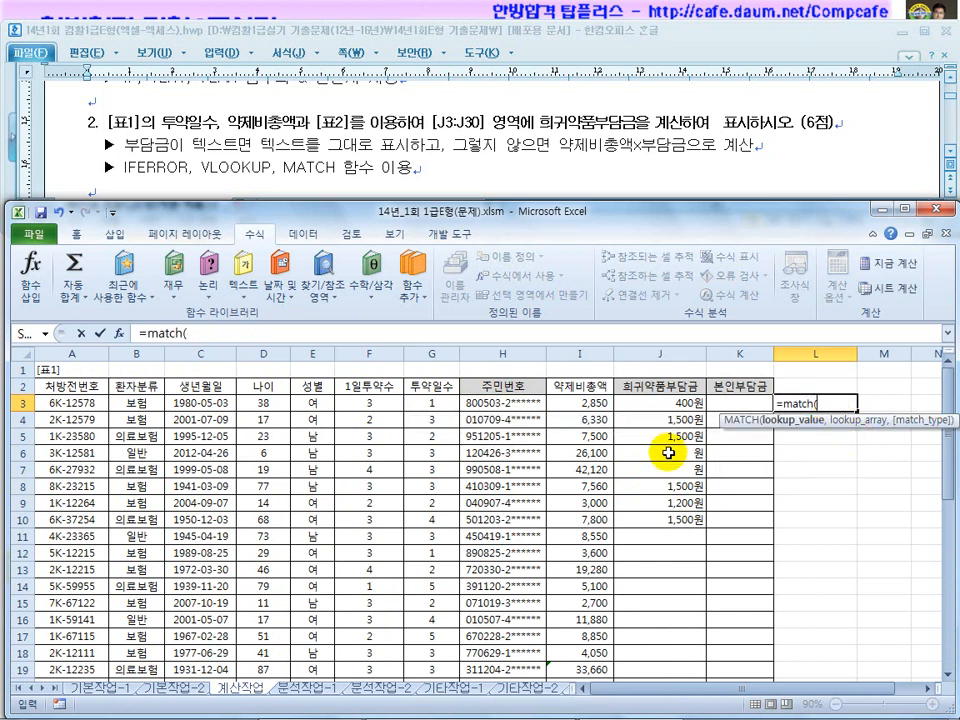
{"action": "left_click", "coordinate": [444, 403]}
{"action": "type", "text": ","}
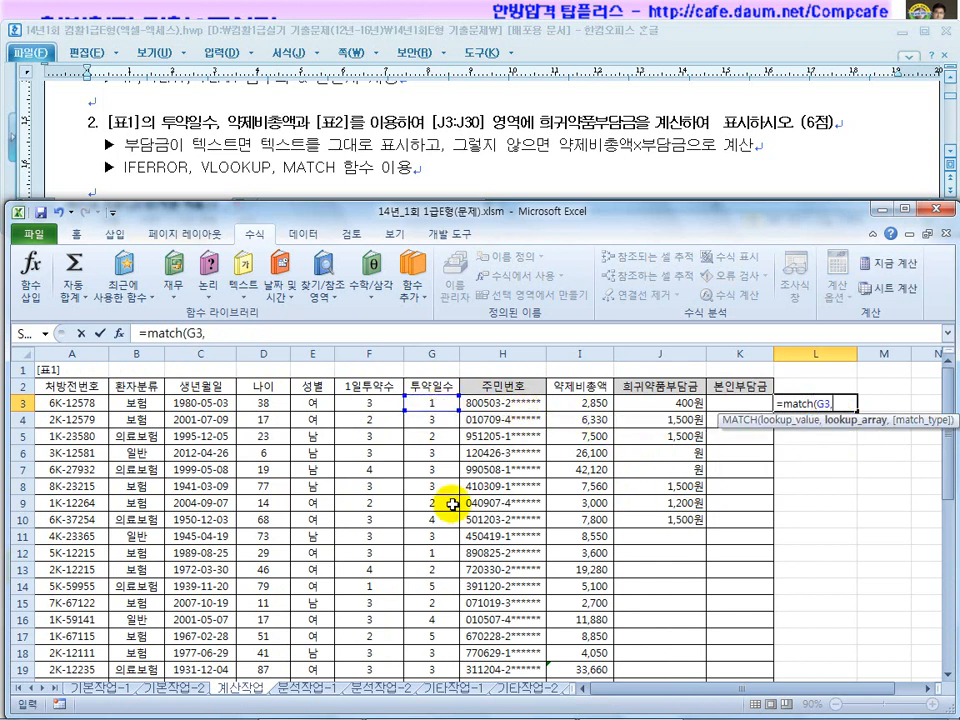
{"action": "scroll", "coordinate": [495, 508], "scroll_direction": "down", "scroll_amount": 8}
{"action": "left_click_drag", "start_coordinate": [130, 452], "coordinate": [256, 453]}
{"action": "key", "text": "F4"}
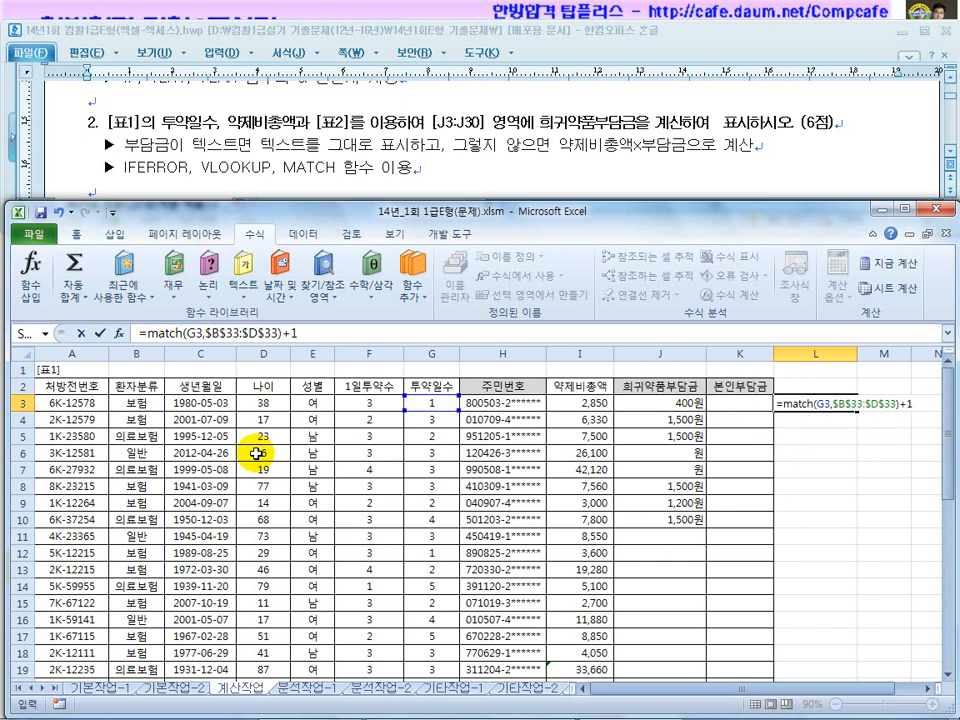
{"action": "scroll", "coordinate": [250, 460], "scroll_direction": "down", "scroll_amount": 9}
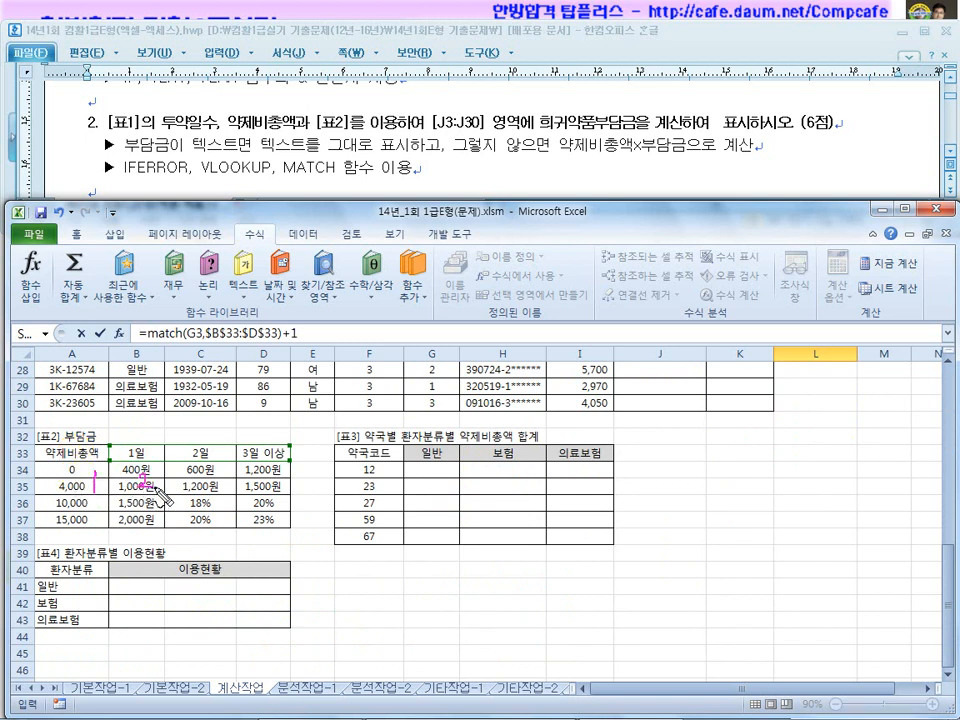
{"action": "left_click_drag", "start_coordinate": [256, 482], "coordinate": [258, 510]}
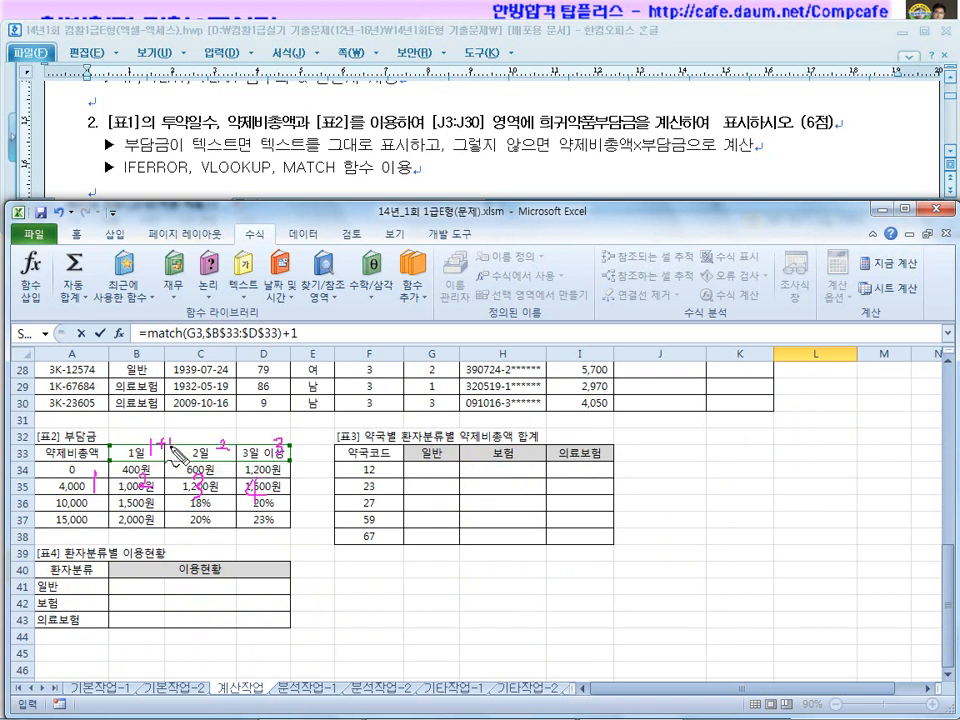
{"action": "left_click_drag", "start_coordinate": [155, 508], "coordinate": [160, 507]}
{"action": "left_click_drag", "start_coordinate": [198, 474], "coordinate": [204, 472]}
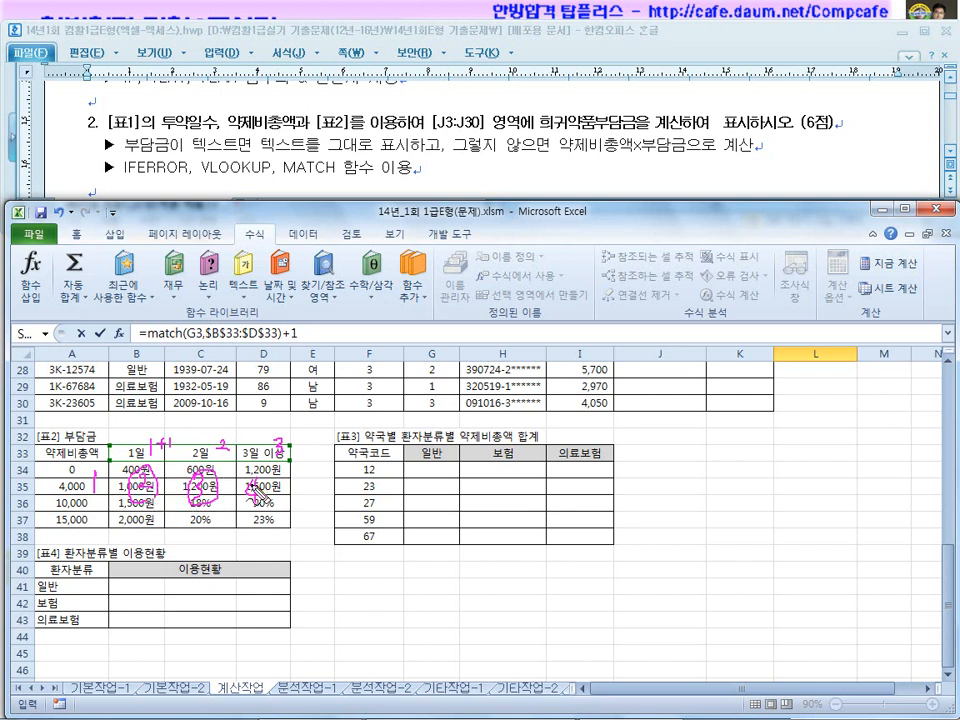
{"action": "left_click_drag", "start_coordinate": [269, 511], "coordinate": [266, 503]}
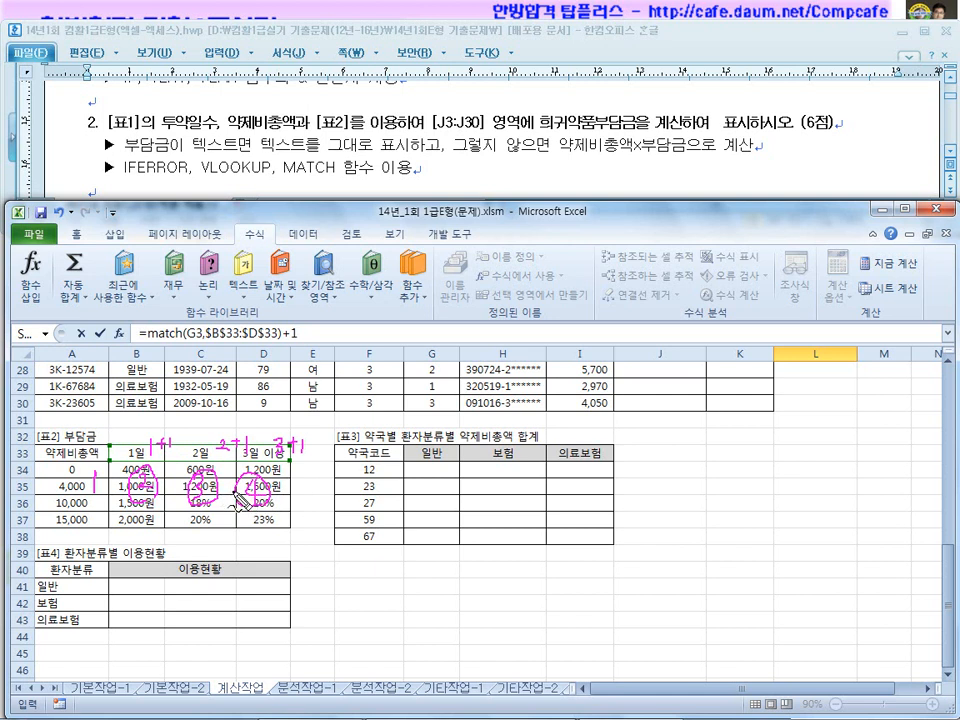
{"action": "key", "text": "Escape"}
{"action": "left_click_drag", "start_coordinate": [950, 585], "coordinate": [946, 428]}
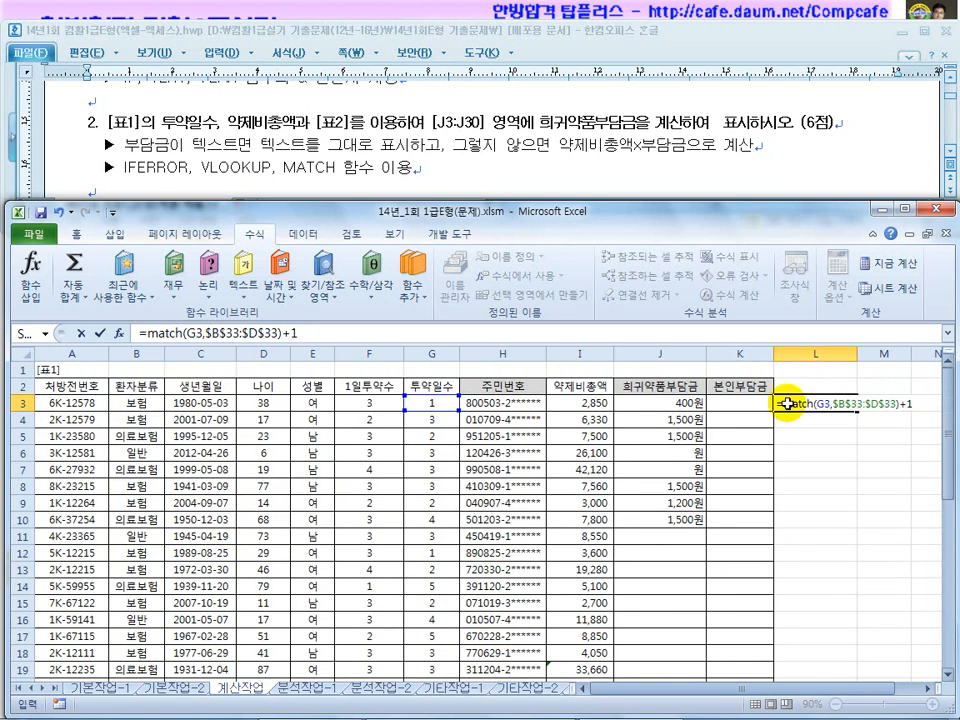
Start a match-type argument after $B$33:$D$33 in L3's MATCH formula and look at the 0 - 정확히 일치 option
{"action": "left_click", "coordinate": [276, 332]}
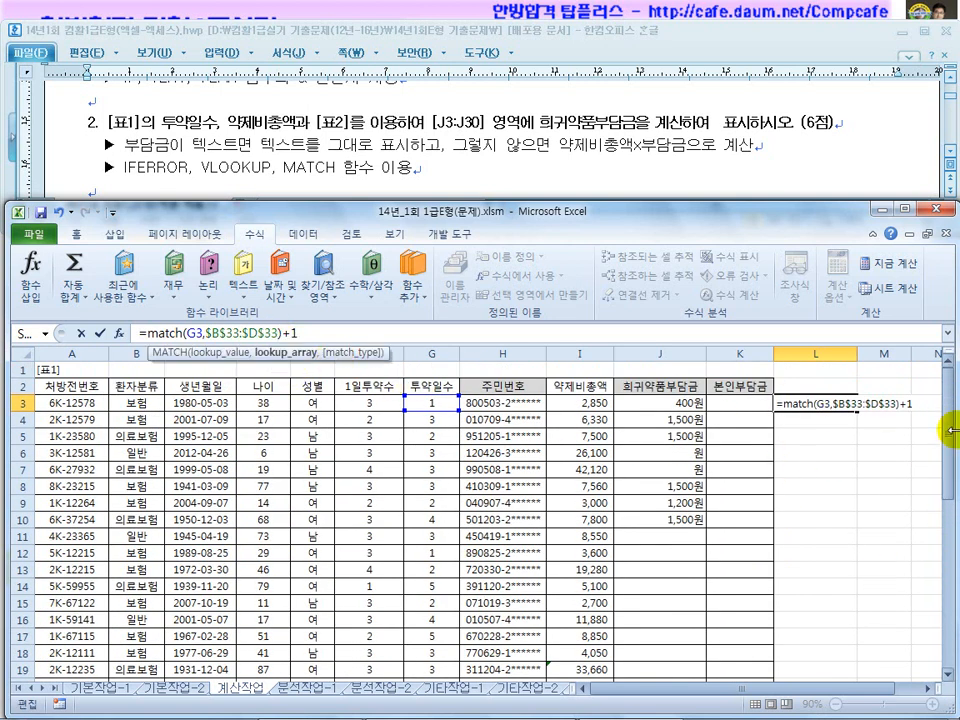
{"action": "left_click_drag", "start_coordinate": [943, 420], "coordinate": [941, 570]}
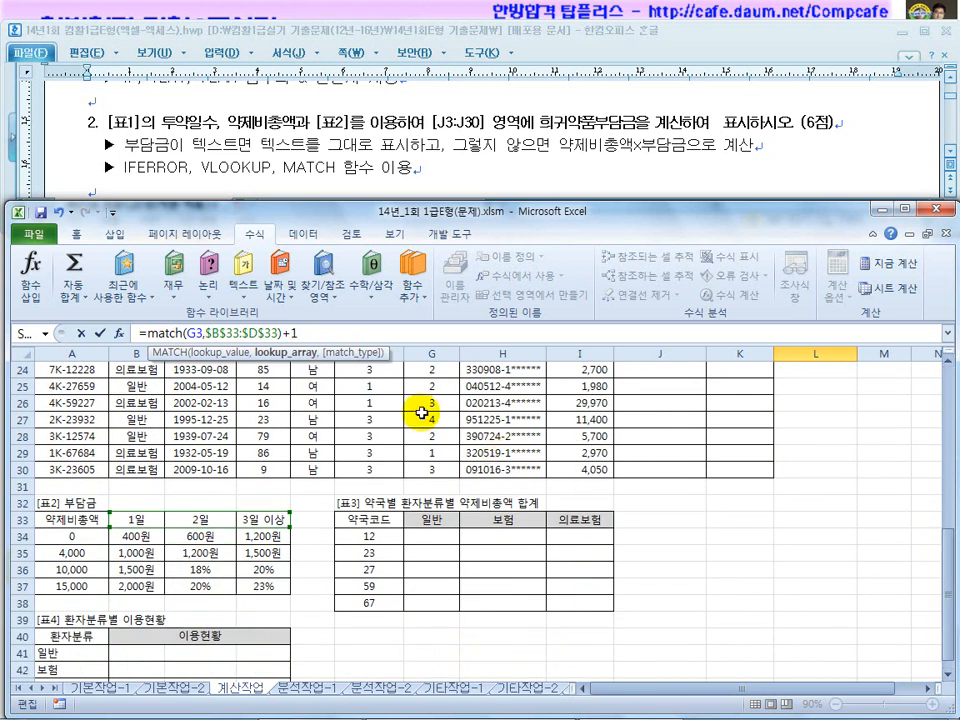
{"action": "type", "text": ","}
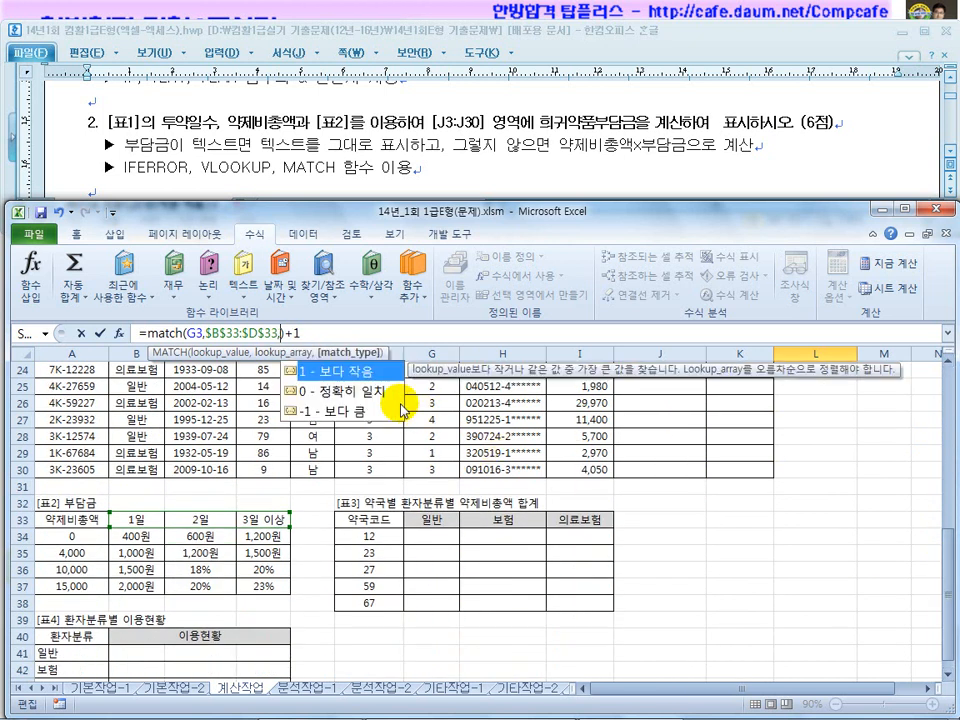
{"action": "left_click", "coordinate": [348, 400]}
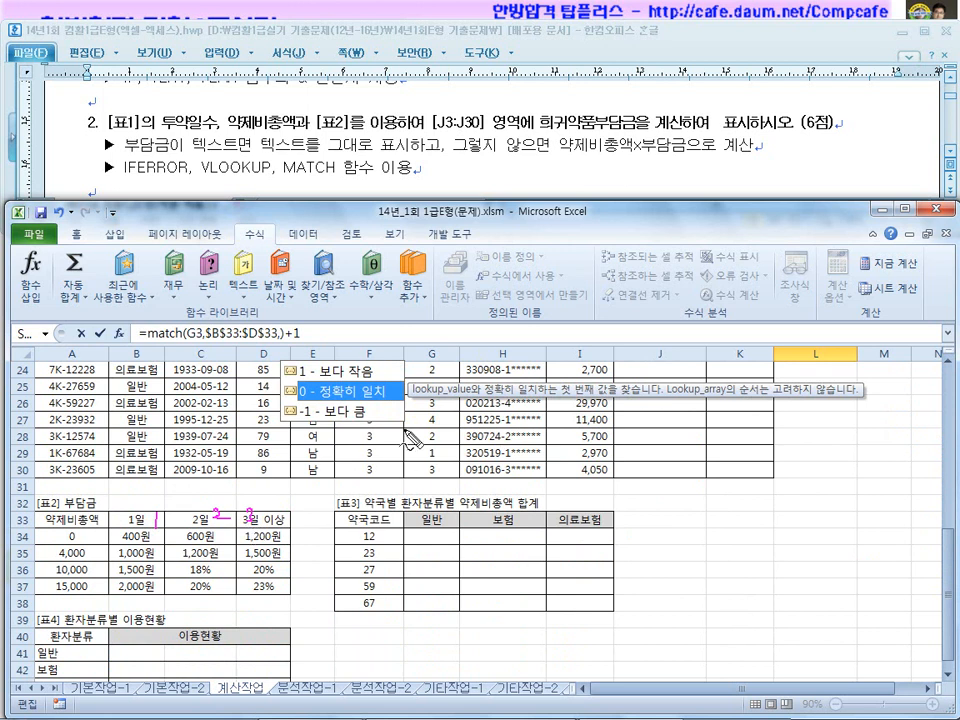
Compare the 투약일수 values in column G with 표2's day headers to decide which MATCH type fits
{"action": "left_click_drag", "start_coordinate": [429, 432], "coordinate": [447, 426]}
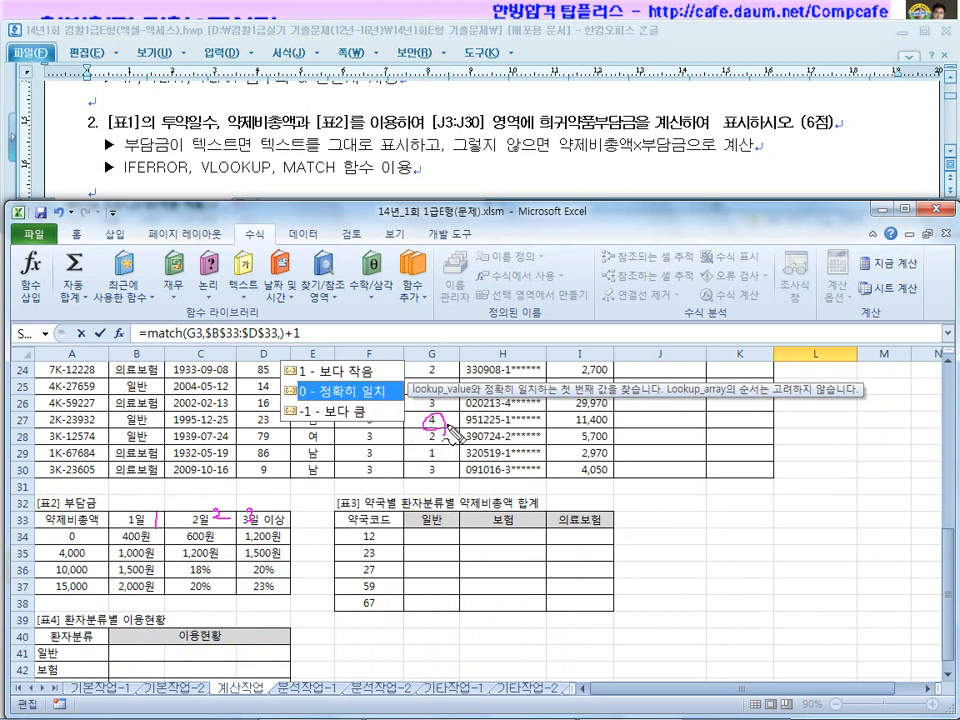
{"action": "left_click", "coordinate": [451, 452]}
{"action": "left_click_drag", "start_coordinate": [943, 604], "coordinate": [948, 441]}
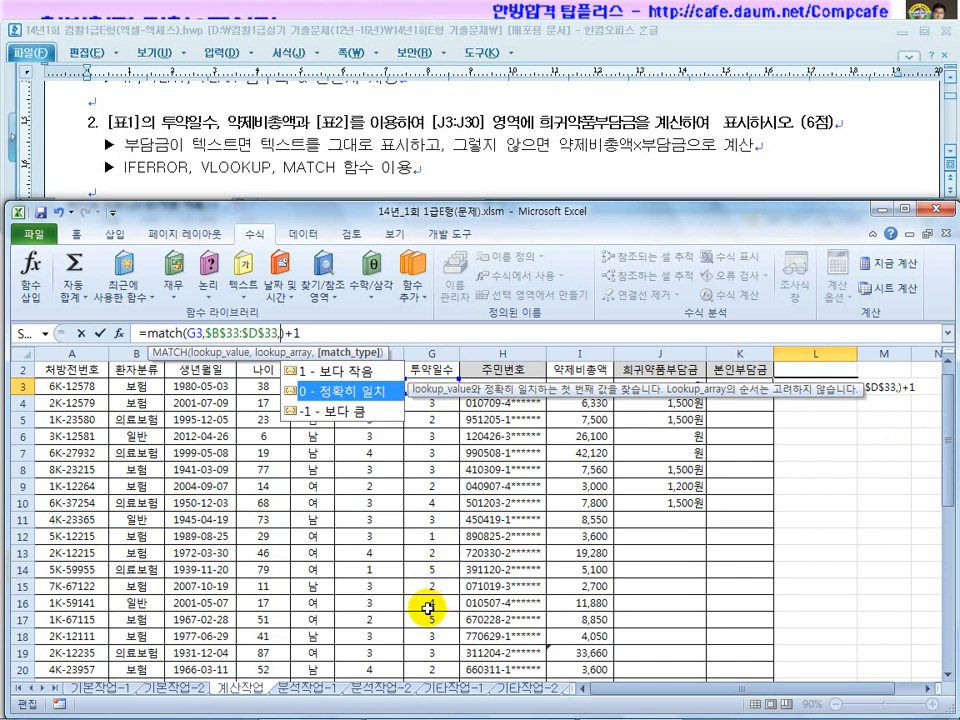
{"action": "left_click_drag", "start_coordinate": [936, 418], "coordinate": [924, 566]}
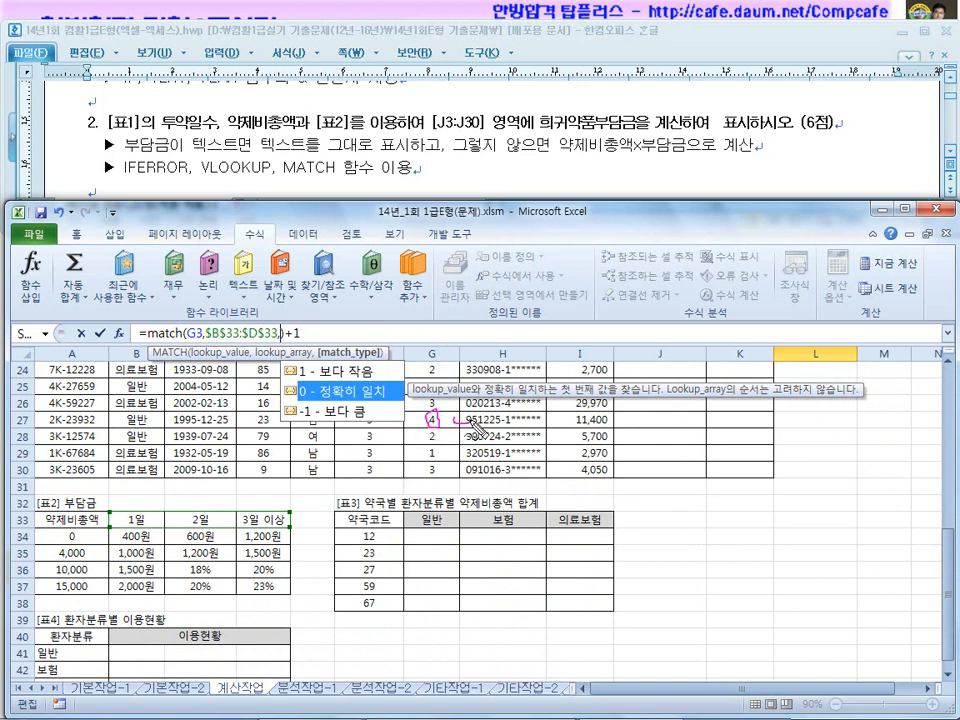
{"action": "mouse_move", "coordinate": [243, 523]}
{"action": "left_mouse_down"}
{"action": "mouse_move", "coordinate": [297, 521]}
{"action": "mouse_move", "coordinate": [243, 532]}
{"action": "mouse_move", "coordinate": [252, 596]}
{"action": "mouse_move", "coordinate": [290, 545]}
{"action": "mouse_move", "coordinate": [283, 592]}
{"action": "left_mouse_up"}
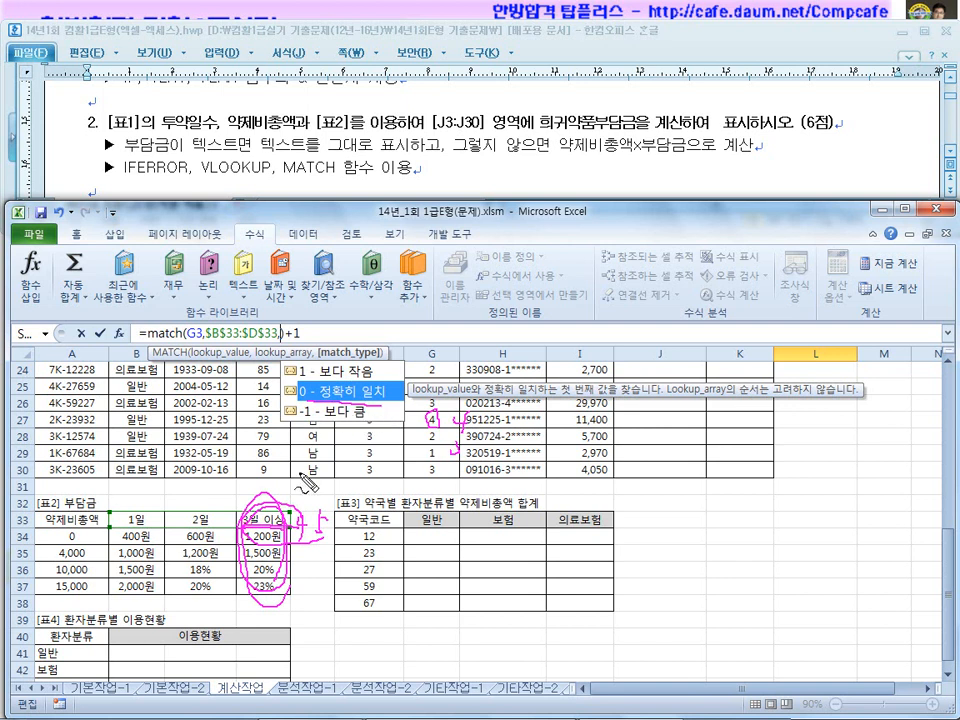
{"action": "mouse_move", "coordinate": [86, 556]}
{"action": "left_mouse_down"}
{"action": "mouse_move", "coordinate": [50, 580]}
{"action": "mouse_move", "coordinate": [88, 601]}
{"action": "left_mouse_up"}
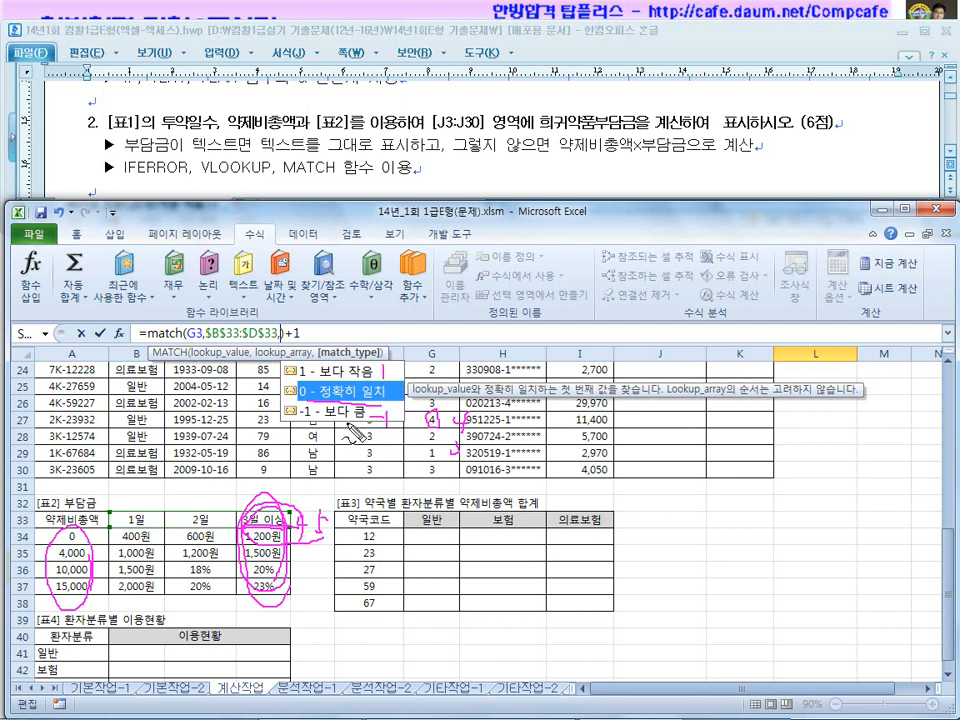
{"action": "left_click_drag", "start_coordinate": [122, 528], "coordinate": [277, 530]}
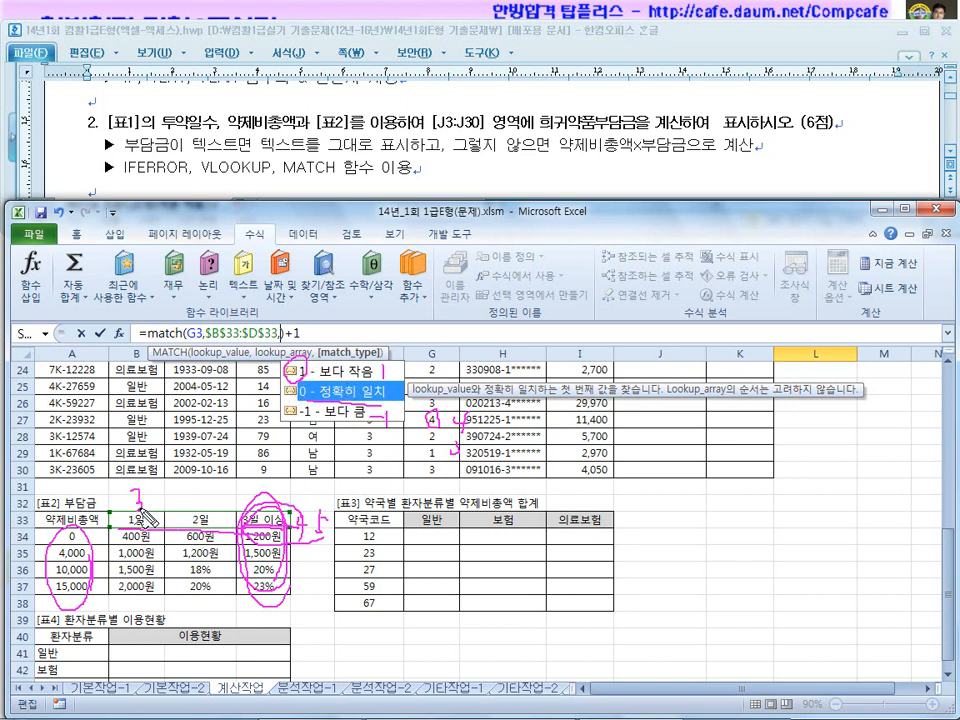
{"action": "left_click_drag", "start_coordinate": [178, 514], "coordinate": [272, 516]}
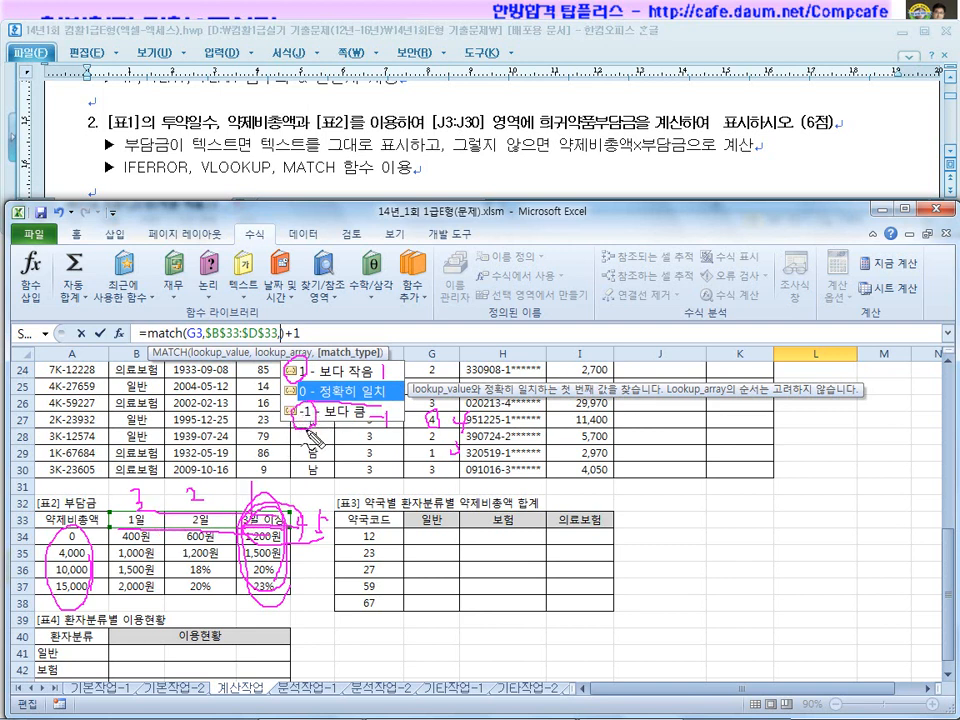
{"action": "key", "text": "Escape"}
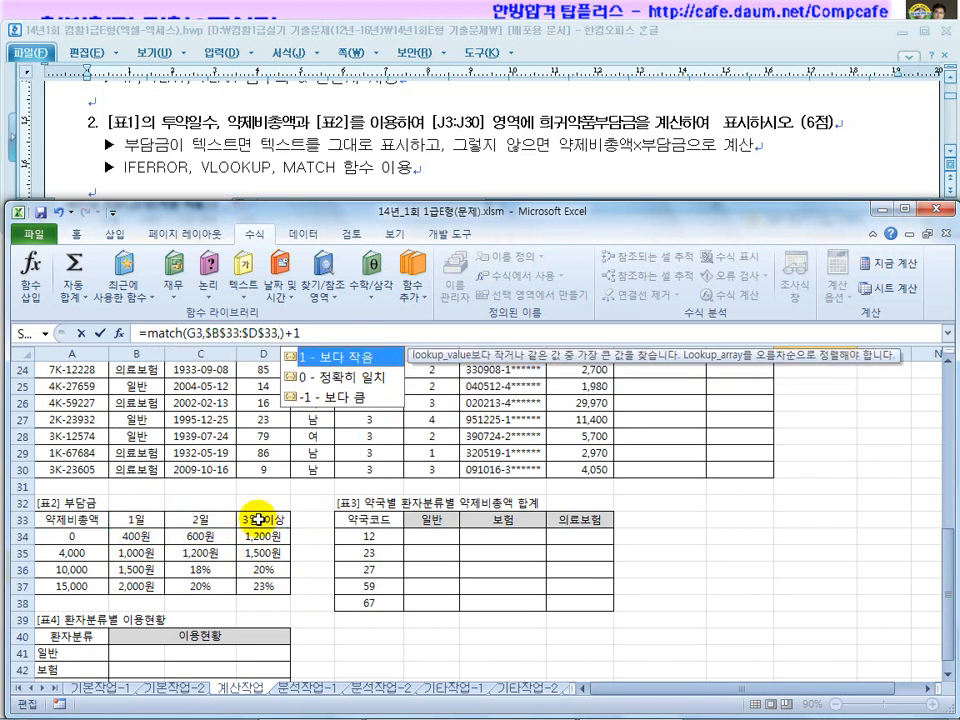
Set the match type of L3's MATCH to 1 (보다 작음) and fill the formula down to L4
{"action": "double_click", "coordinate": [334, 358]}
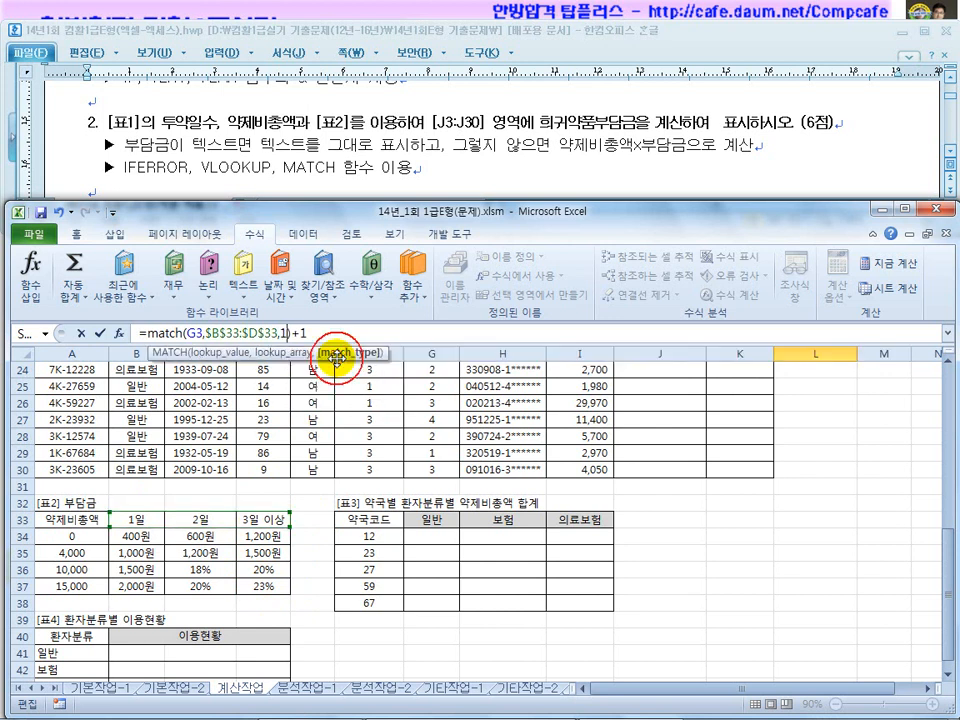
{"action": "key", "text": "Return"}
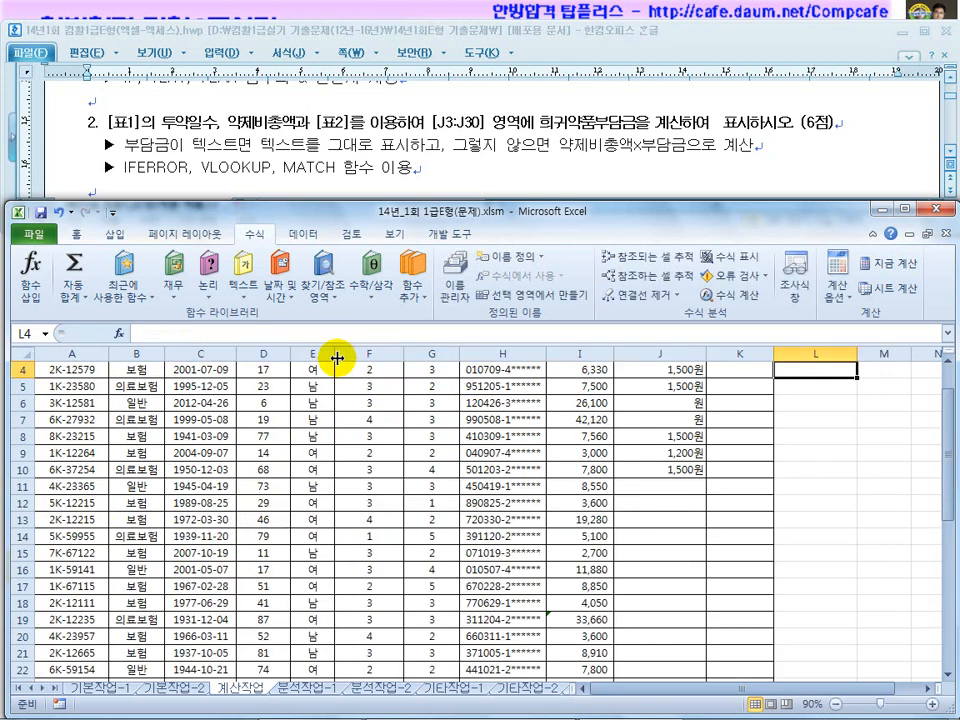
{"action": "scroll", "coordinate": [583, 420], "scroll_direction": "up", "scroll_amount": 1}
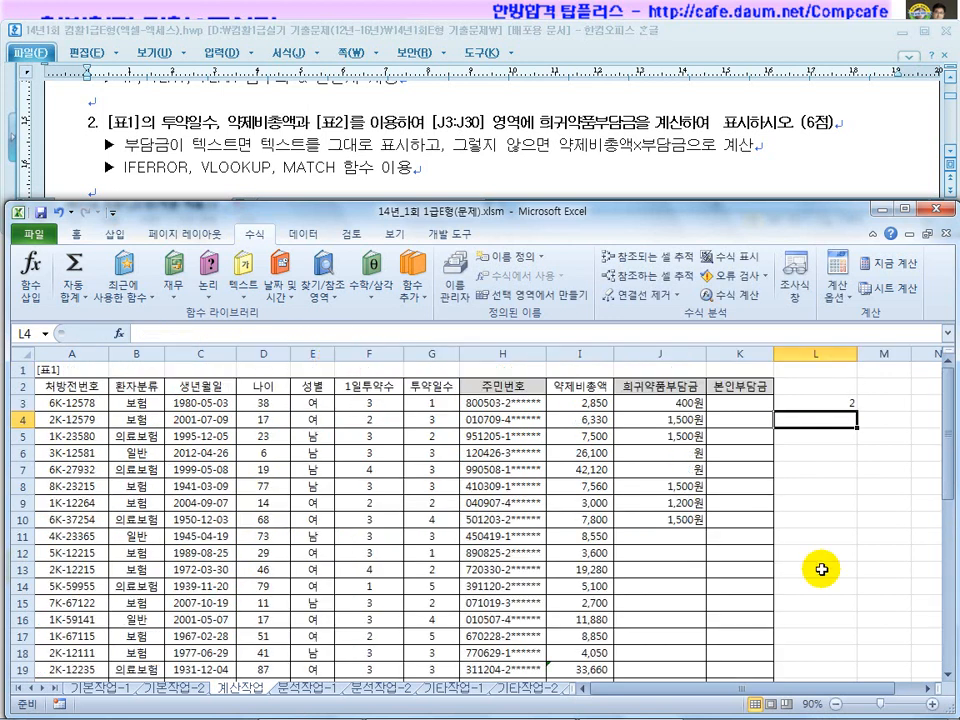
{"action": "left_click", "coordinate": [836, 404]}
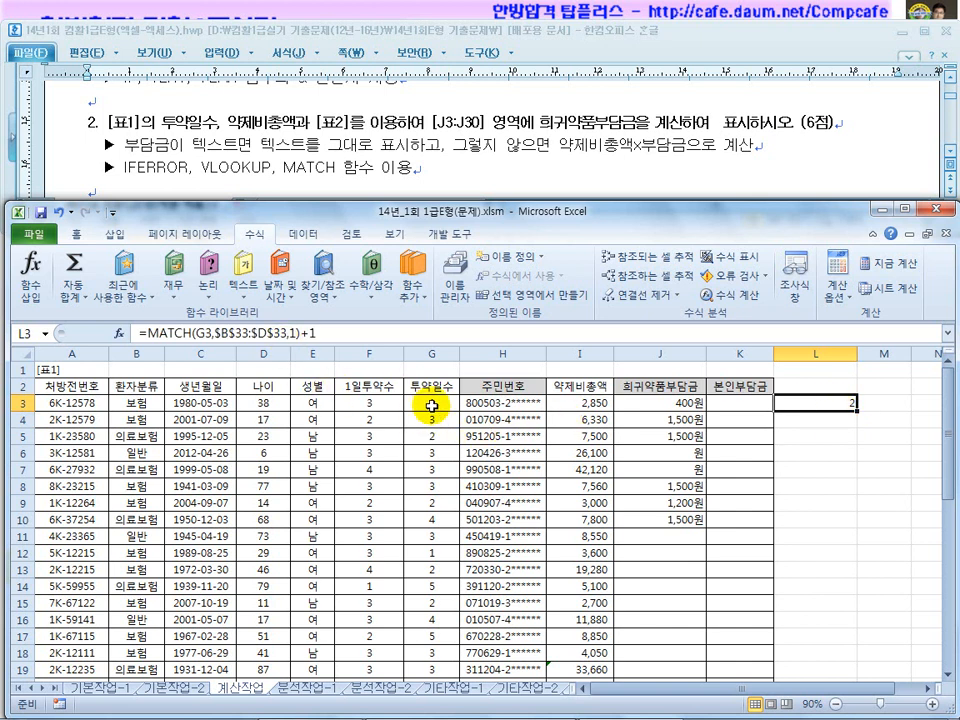
{"action": "left_click_drag", "start_coordinate": [856, 409], "coordinate": [857, 424]}
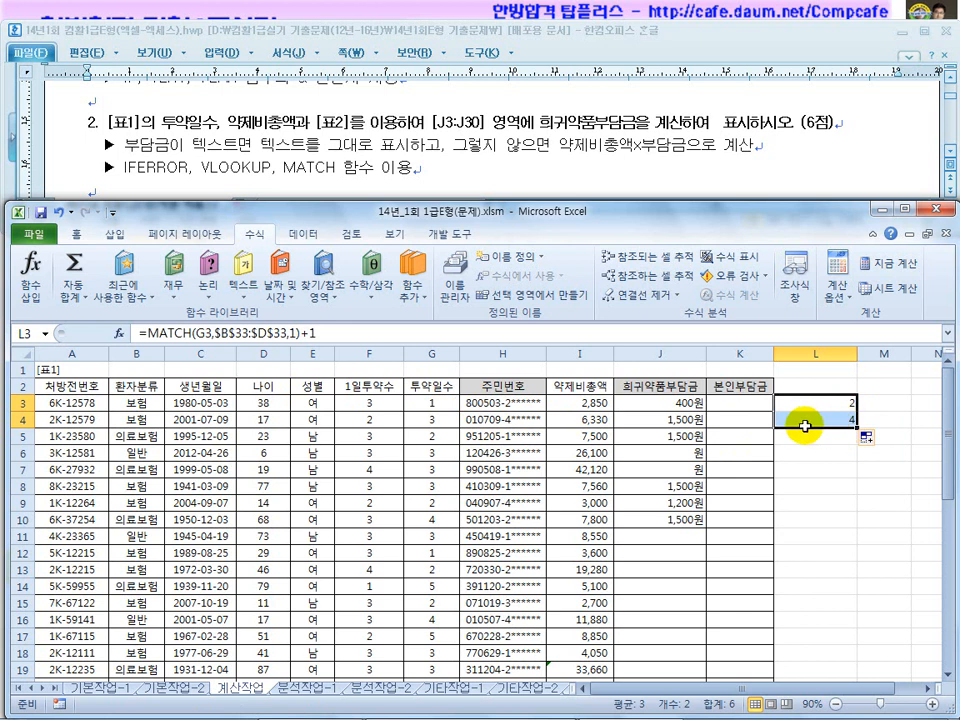
Check G4's 투약일수 against 표2's 3일 이상 column and the rates in its 10,000 row
{"action": "left_click", "coordinate": [435, 421]}
{"action": "scroll", "coordinate": [432, 537], "scroll_direction": "down", "scroll_amount": 10}
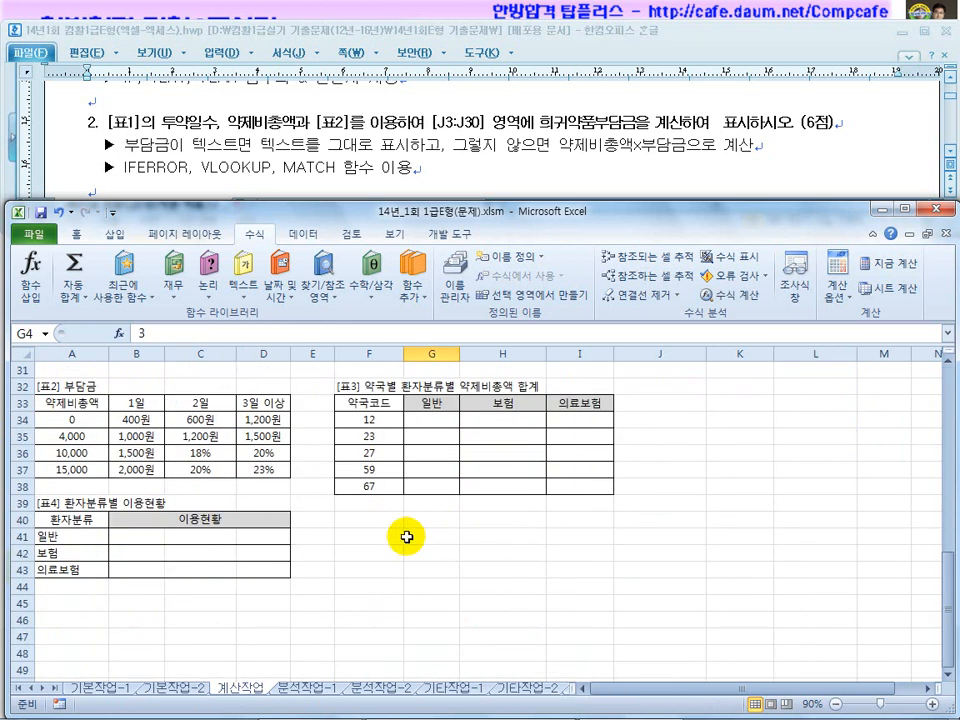
{"action": "left_click_drag", "start_coordinate": [262, 404], "coordinate": [262, 455]}
{"action": "left_click", "coordinate": [72, 453]}
{"action": "left_click", "coordinate": [200, 453]}
{"action": "left_click", "coordinate": [263, 453]}
{"action": "scroll", "coordinate": [343, 523], "scroll_direction": "up", "scroll_amount": 10}
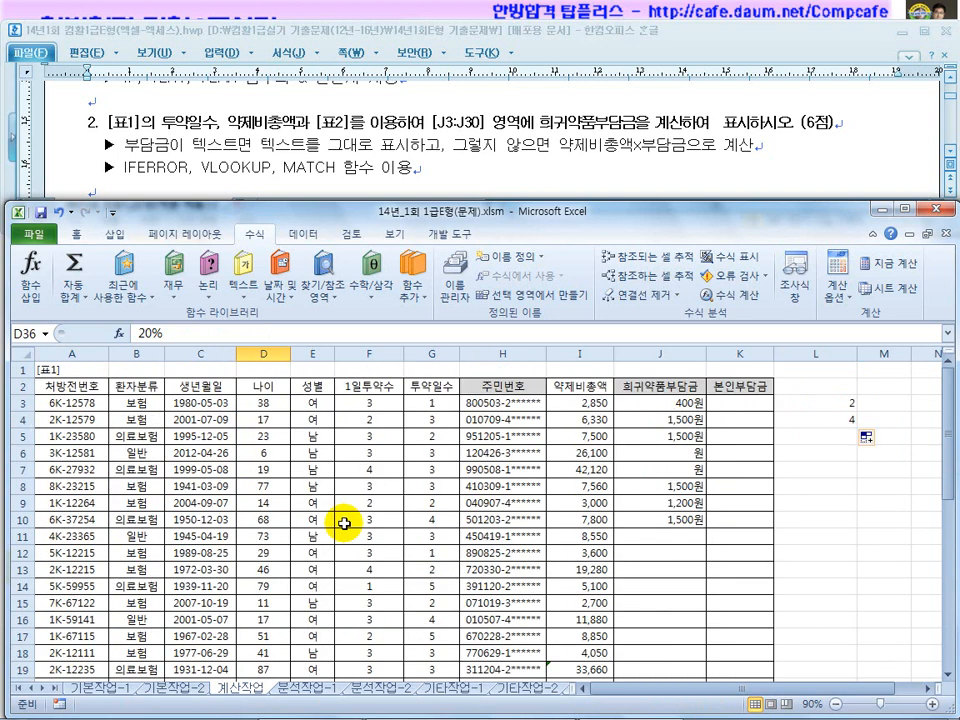
Copy L3's MATCH expression and replace the column index of J3's VLOOKUP with MATCH(G3,$B$33:$D$33,1)+1
{"action": "left_click", "coordinate": [818, 400]}
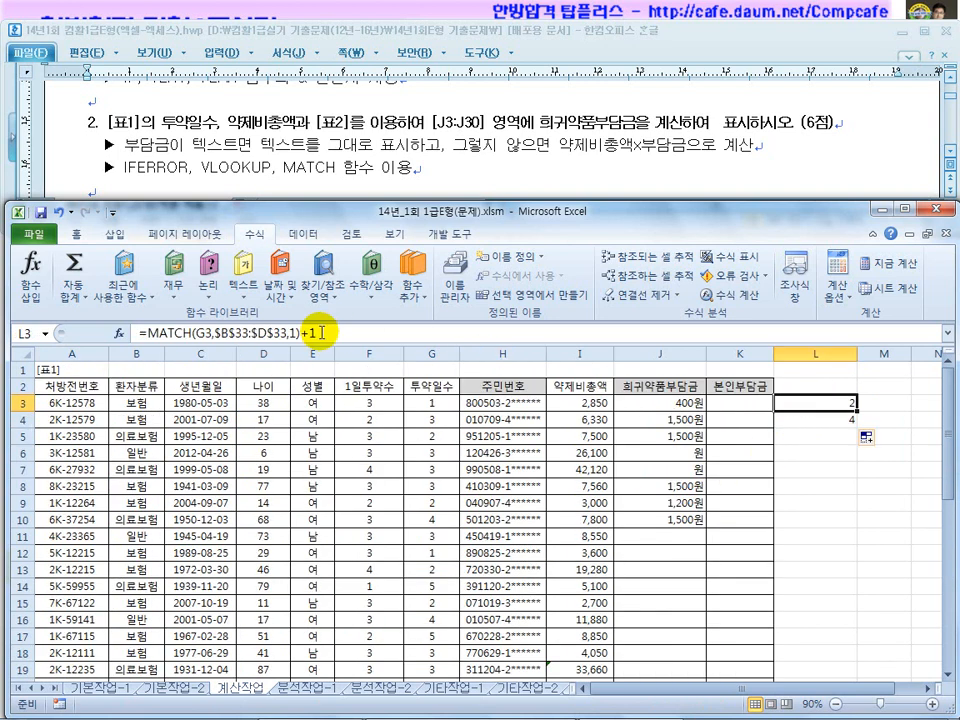
{"action": "left_click", "coordinate": [150, 333]}
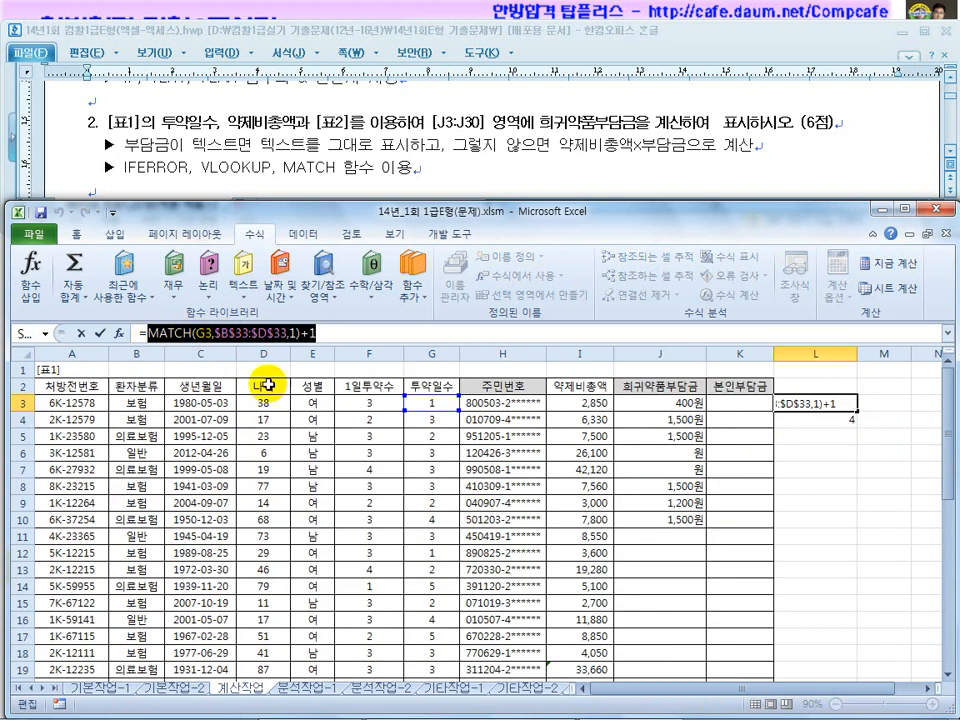
{"action": "key", "text": "Escape"}
{"action": "left_click", "coordinate": [645, 411]}
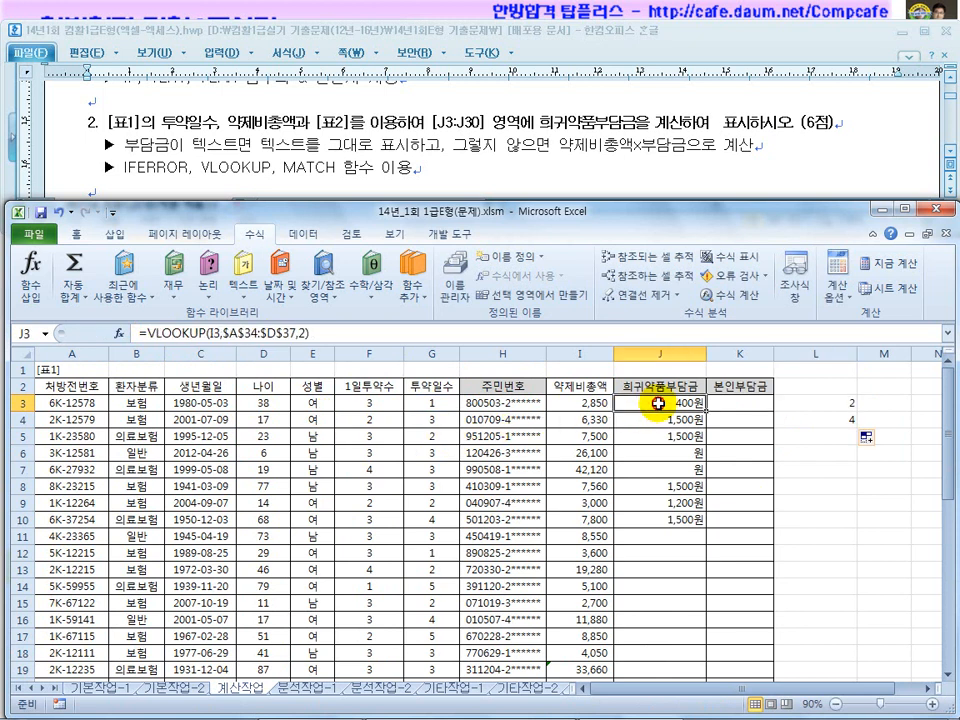
{"action": "double_click", "coordinate": [301, 333]}
{"action": "type", "text": "MATCH(G3,$B$33:$D$33,1)+1"}
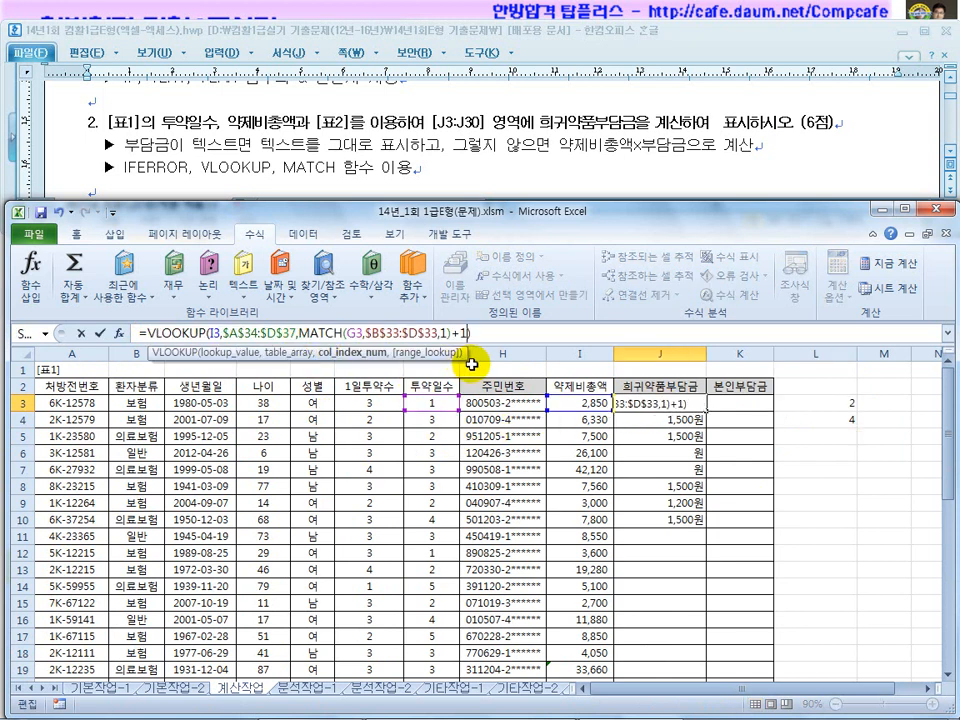
{"action": "key", "text": "Return"}
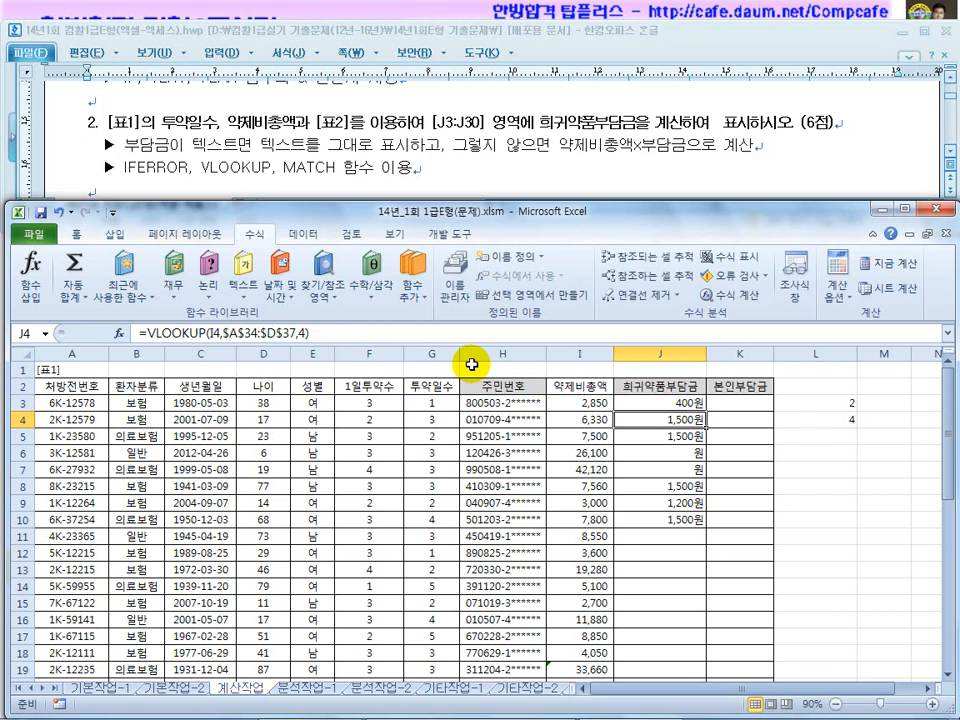
Fill J3's combined VLOOKUP and MATCH formula down to J5
{"action": "left_click", "coordinate": [690, 403]}
{"action": "left_click_drag", "start_coordinate": [706, 411], "coordinate": [706, 444]}
{"action": "left_click", "coordinate": [656, 441]}
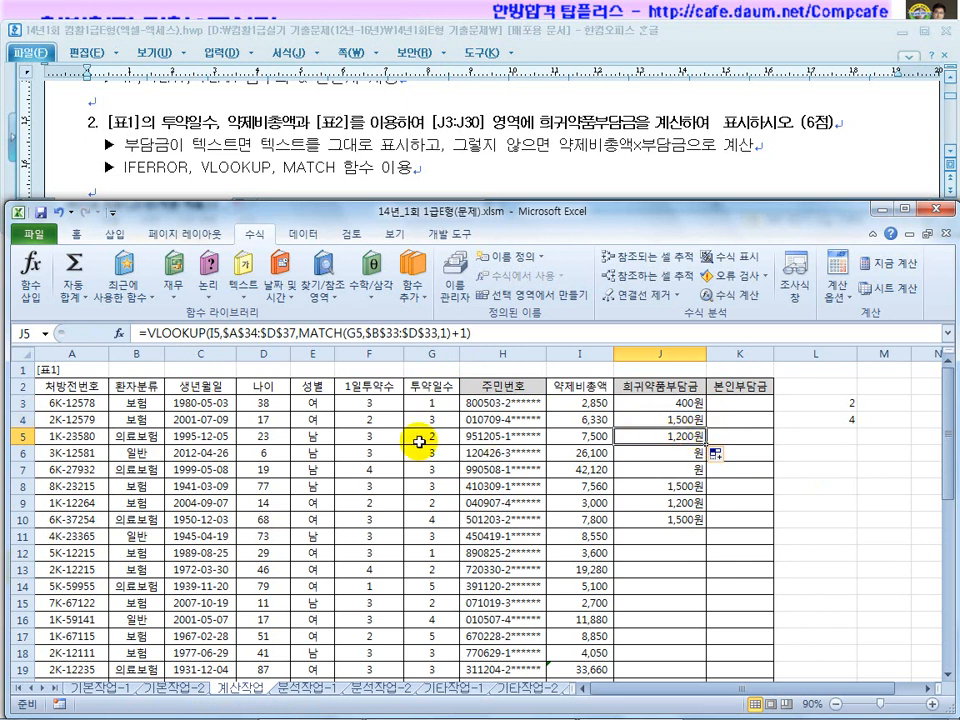
Check J5's result by tracing I5 and G5 to 표2's 4,000 row and 2일 column
{"action": "left_click", "coordinate": [572, 437]}
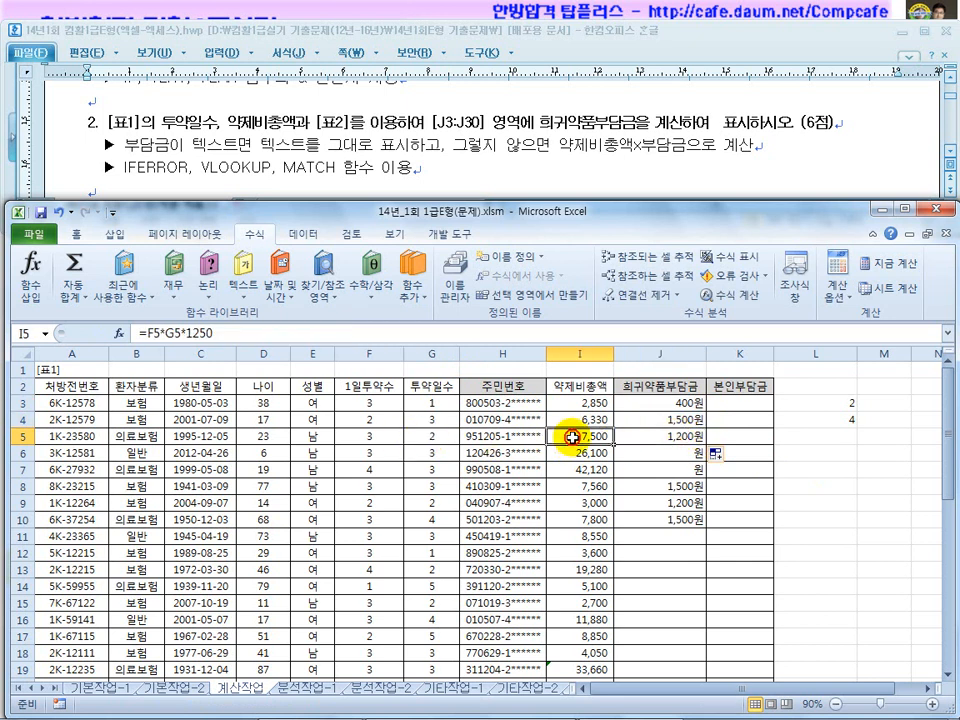
{"action": "left_click", "coordinate": [437, 437]}
{"action": "scroll", "coordinate": [437, 495], "scroll_direction": "down", "scroll_amount": 10}
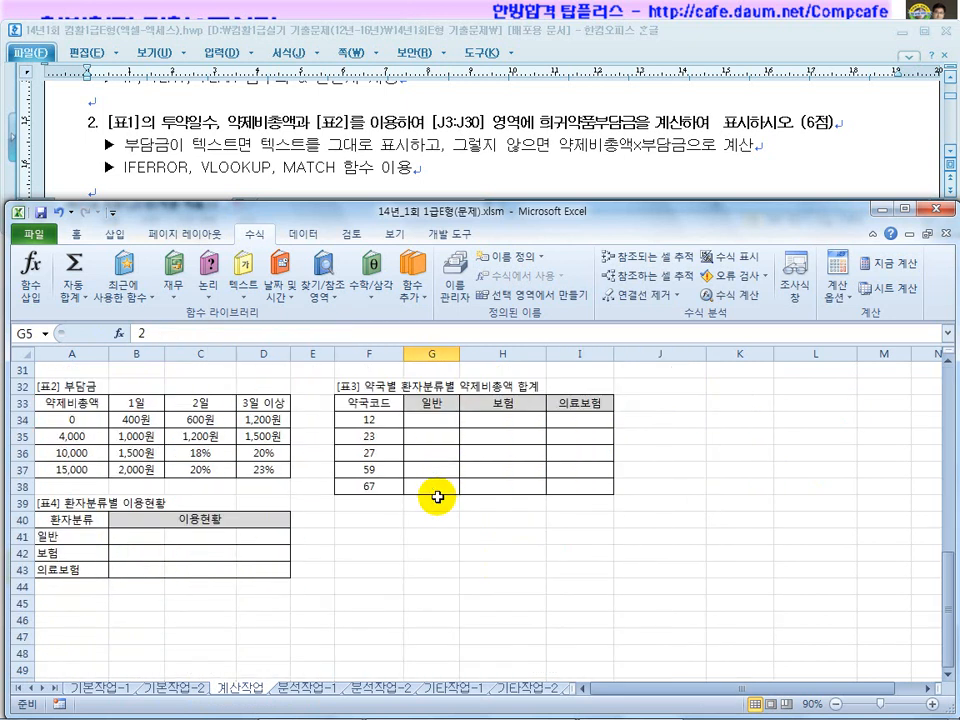
{"action": "left_click", "coordinate": [66, 436]}
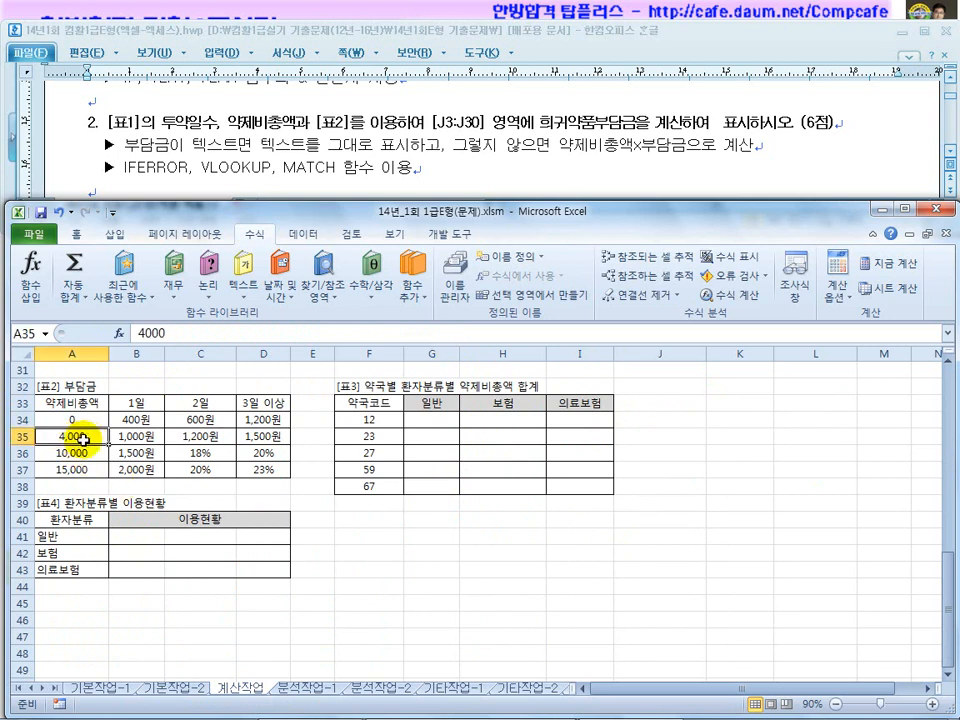
{"action": "left_click_drag", "start_coordinate": [82, 438], "coordinate": [208, 437]}
{"action": "left_click", "coordinate": [217, 443]}
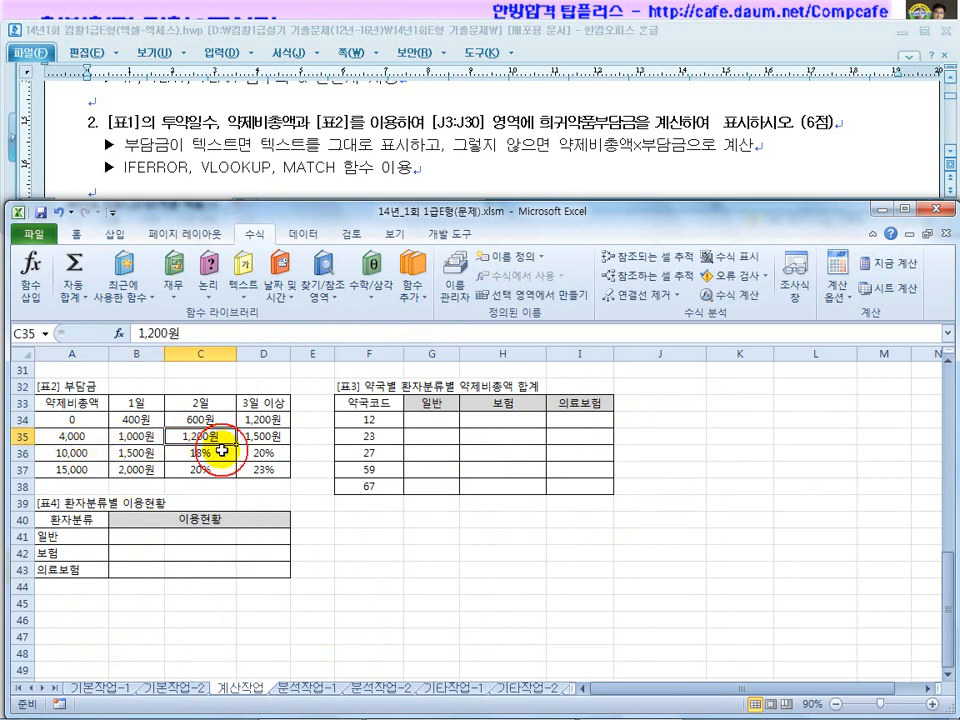
Try multiplying the VLOOKUP in J3 by the total drug cost in I3 and fill the formula down to J8
{"action": "scroll", "coordinate": [257, 489], "scroll_direction": "up", "scroll_amount": 10}
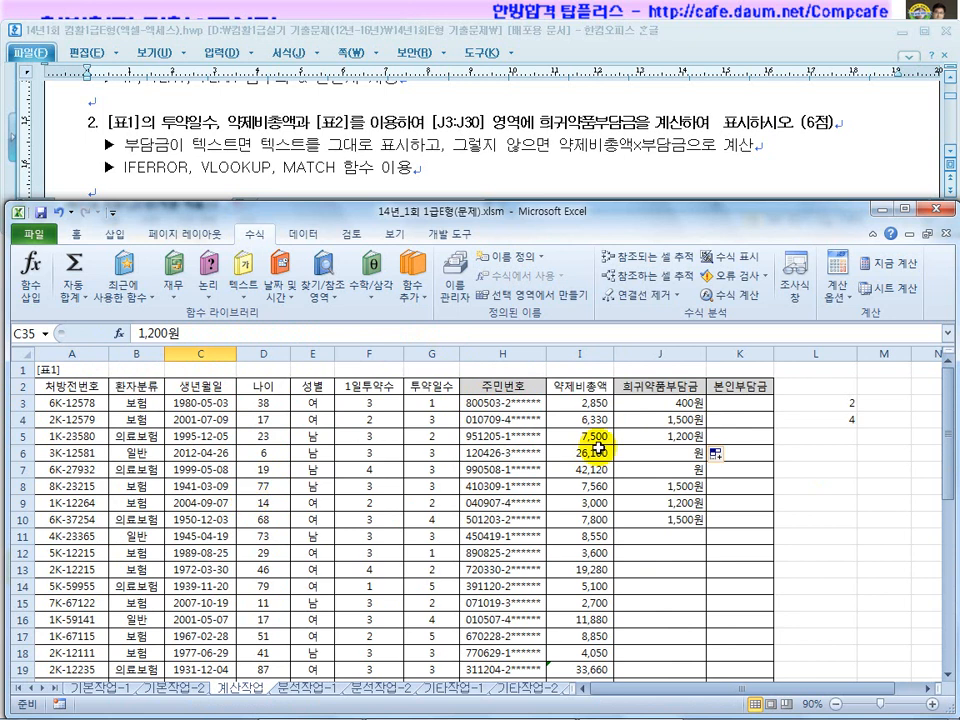
{"action": "left_click", "coordinate": [680, 402]}
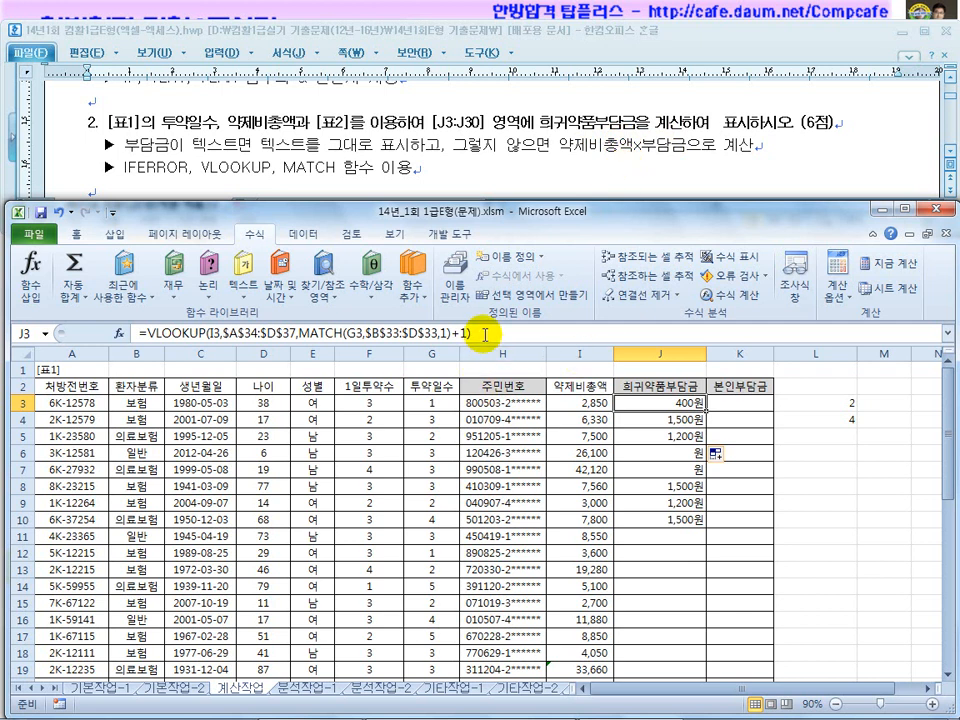
{"action": "left_click", "coordinate": [152, 336]}
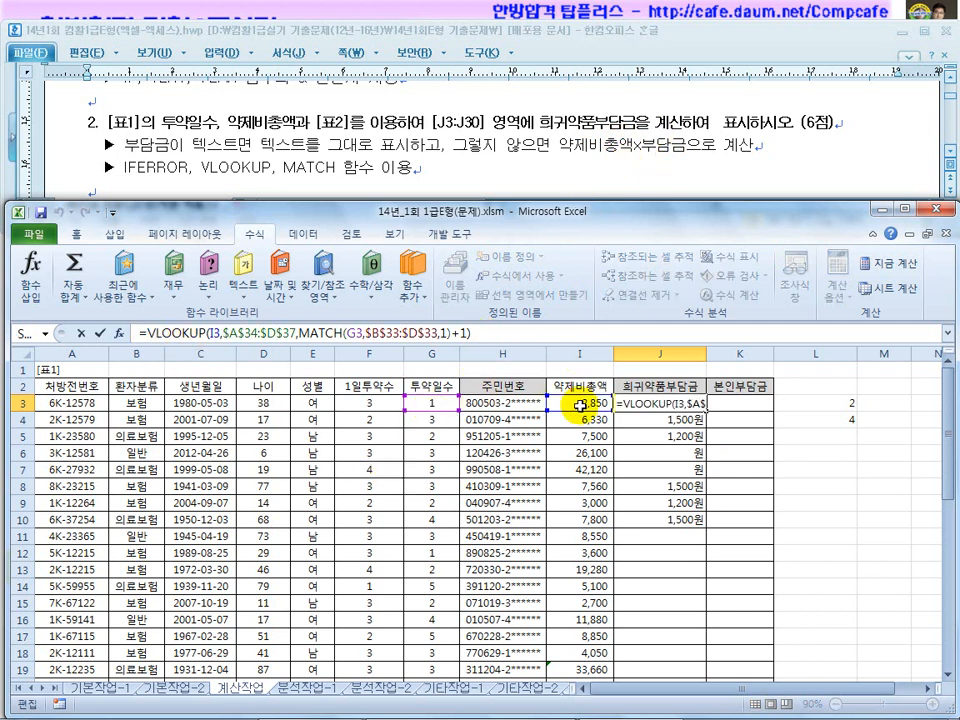
{"action": "left_click", "coordinate": [583, 403]}
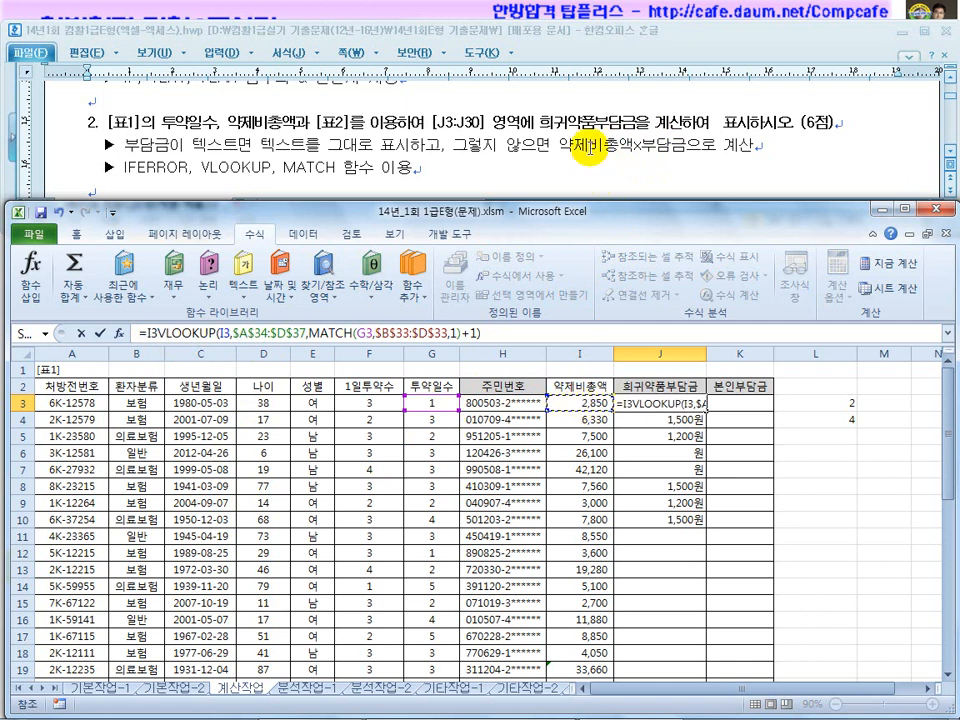
{"action": "type", "text": "*"}
{"action": "key", "text": "Return"}
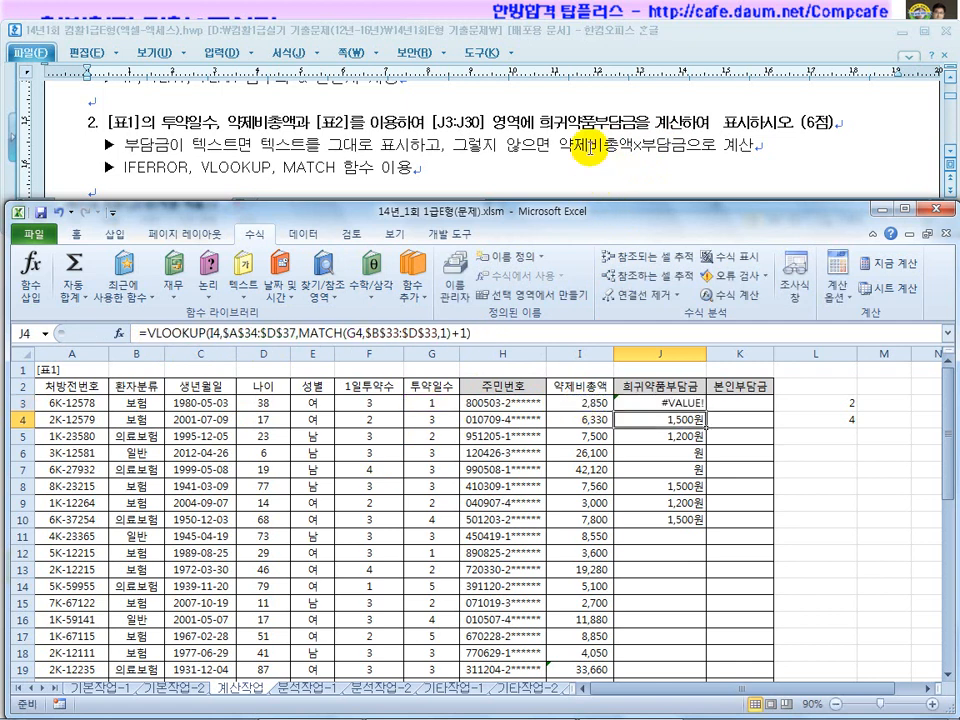
{"action": "left_click", "coordinate": [695, 403]}
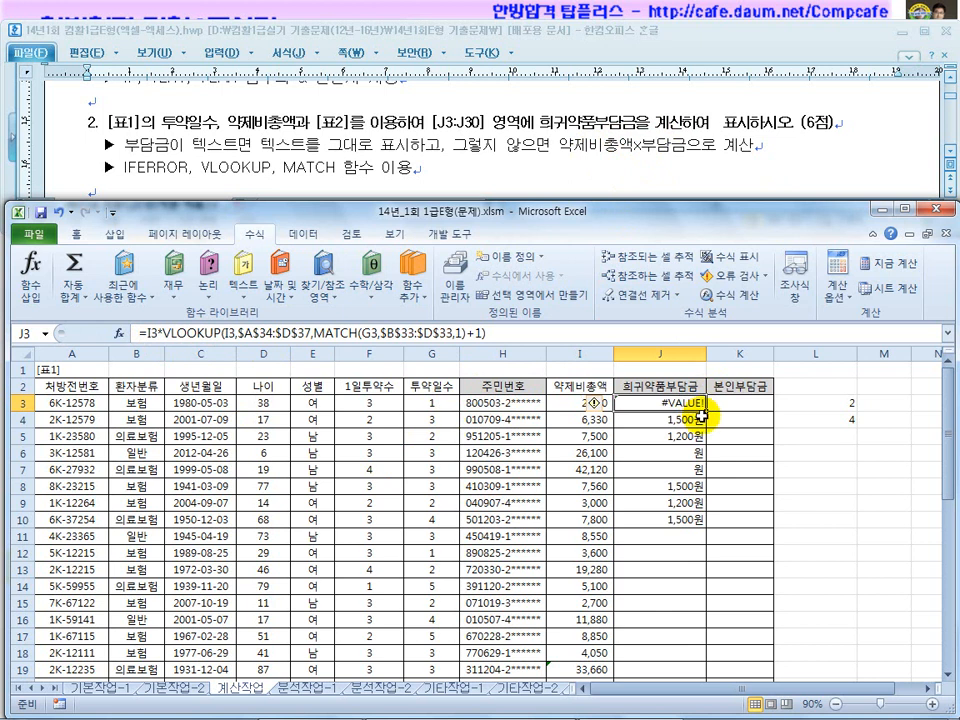
{"action": "left_click_drag", "start_coordinate": [706, 411], "coordinate": [695, 488]}
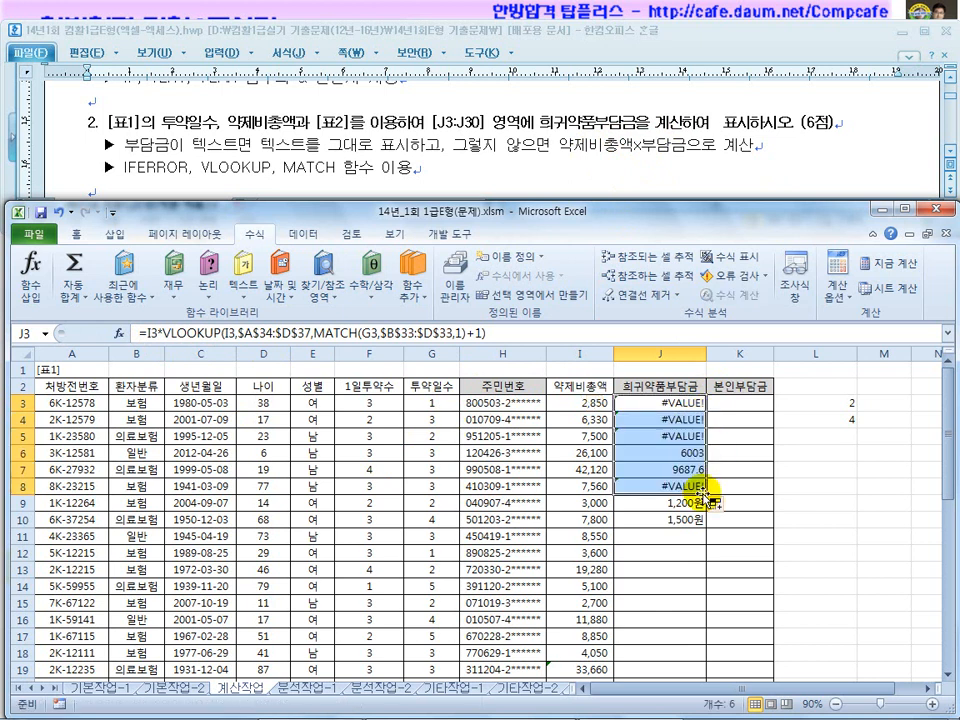
Undo the fill through J8 and the multiplication by I3 in the J3 formula
{"action": "left_click", "coordinate": [690, 452]}
{"action": "left_click", "coordinate": [690, 478]}
{"action": "left_click", "coordinate": [680, 403]}
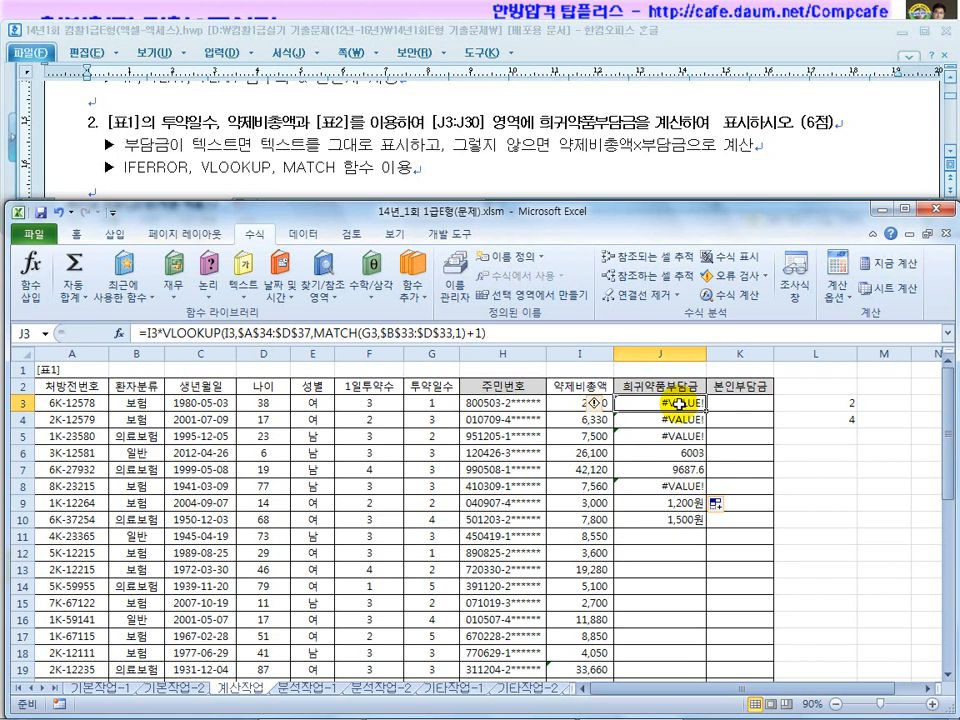
{"action": "left_click", "coordinate": [434, 145]}
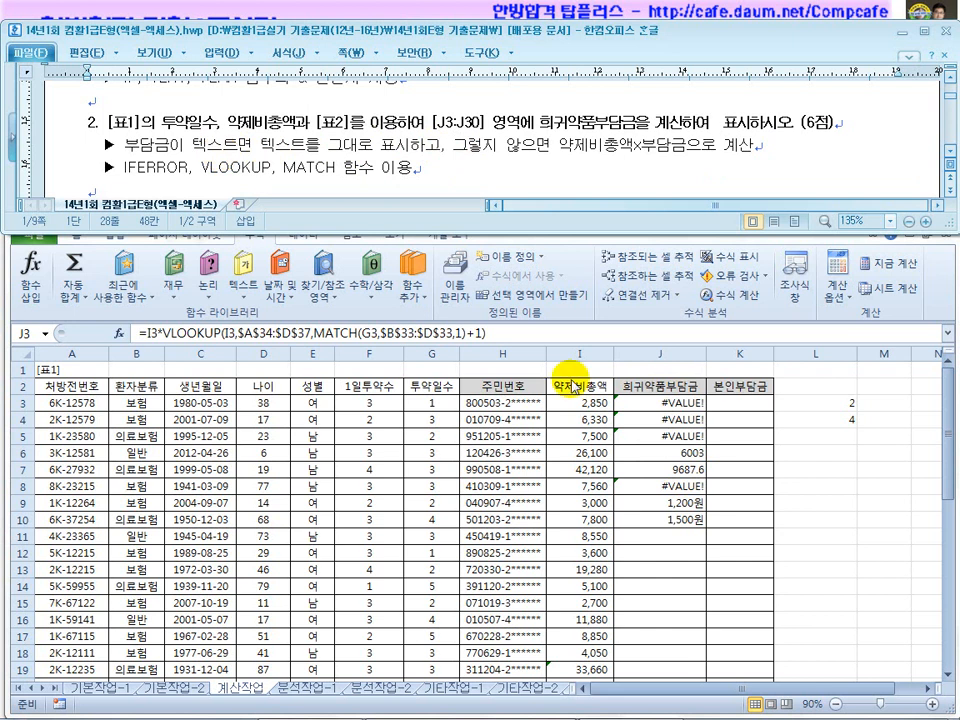
{"action": "left_click", "coordinate": [697, 404]}
{"action": "key", "text": "ctrl+z"}
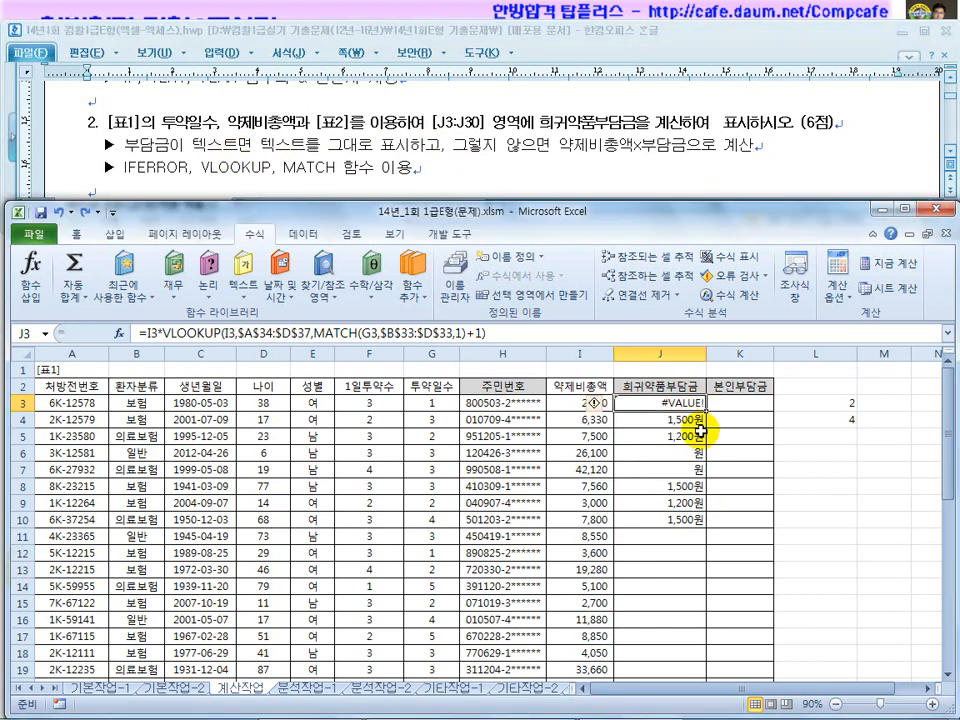
{"action": "key", "text": "ctrl+z"}
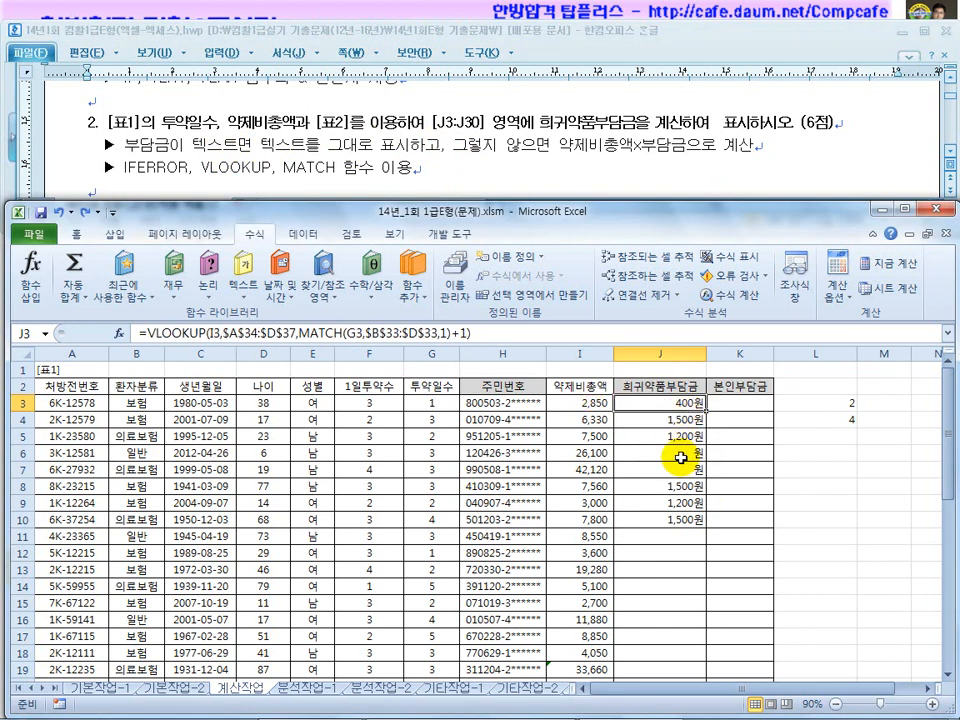
Compare the results in J3, J6 and J7 with the text and percentage charges in 표2 (부담금)
{"action": "left_click", "coordinate": [681, 452]}
{"action": "left_click", "coordinate": [681, 467]}
{"action": "left_click", "coordinate": [680, 451]}
{"action": "mouse_move", "coordinate": [681, 404]}
{"action": "left_mouse_down"}
{"action": "mouse_move", "coordinate": [680, 430]}
{"action": "mouse_move", "coordinate": [681, 400]}
{"action": "left_mouse_up"}
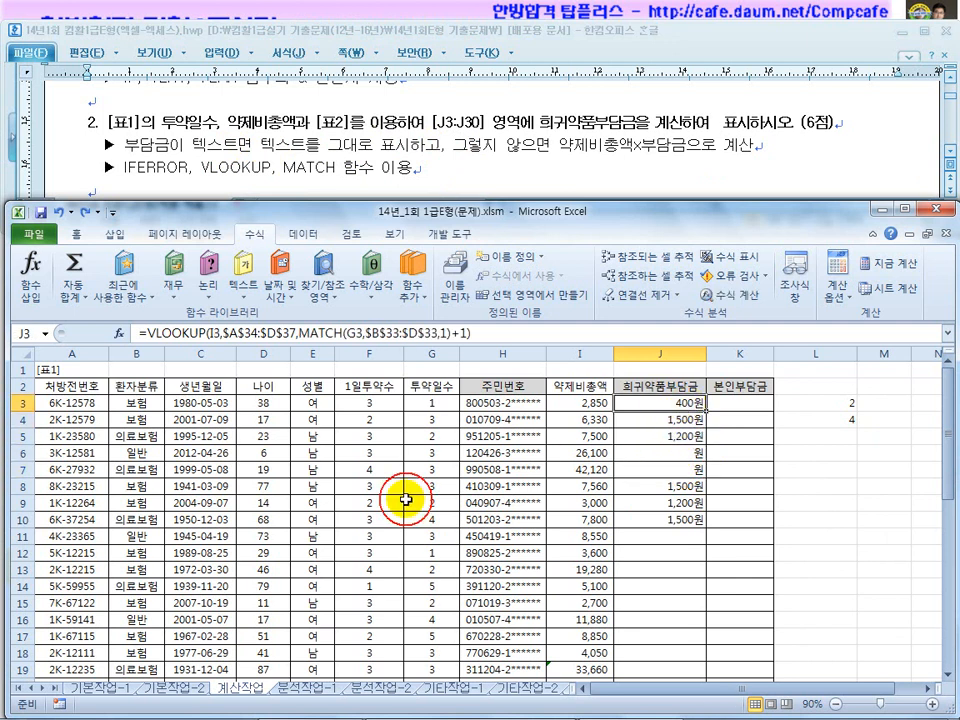
{"action": "scroll", "coordinate": [390, 510], "scroll_direction": "down", "scroll_amount": 9}
{"action": "left_click", "coordinate": [199, 454]}
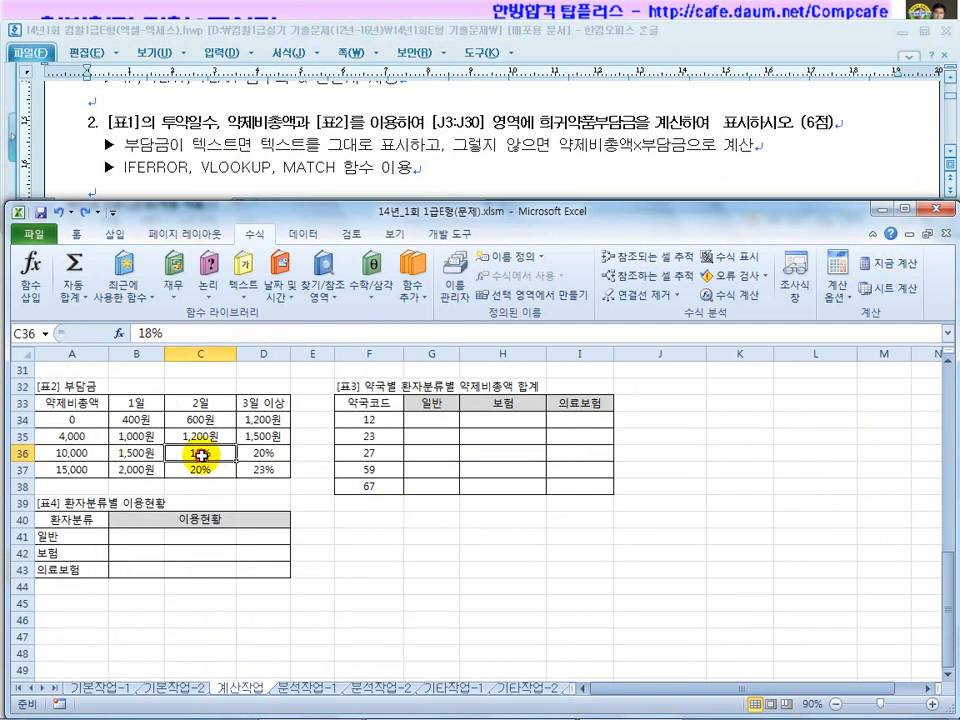
{"action": "left_click", "coordinate": [211, 473]}
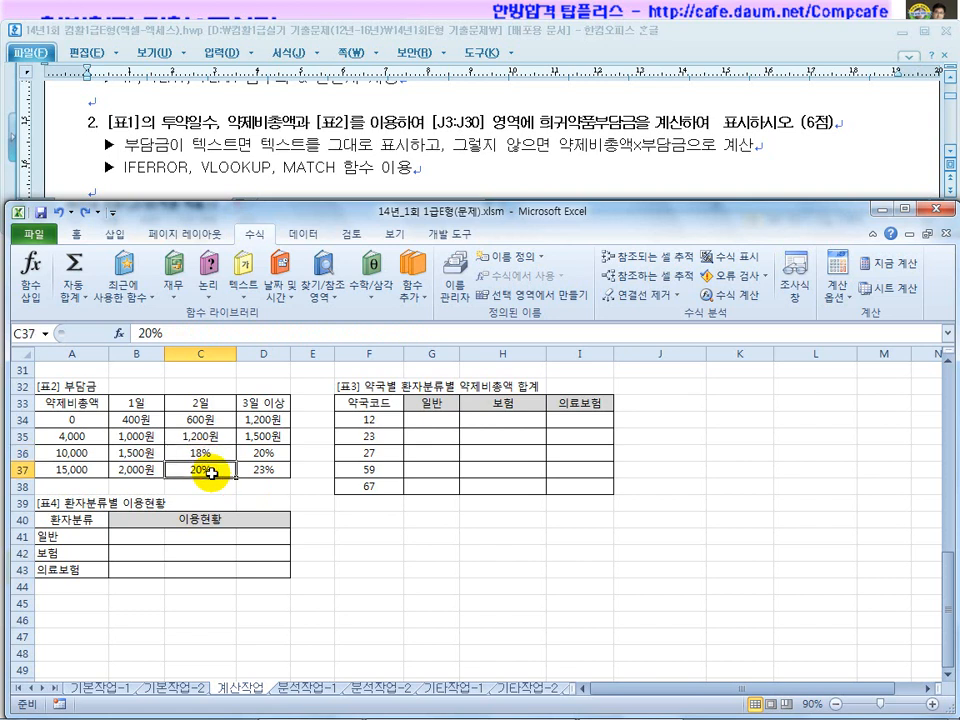
{"action": "left_click", "coordinate": [140, 420]}
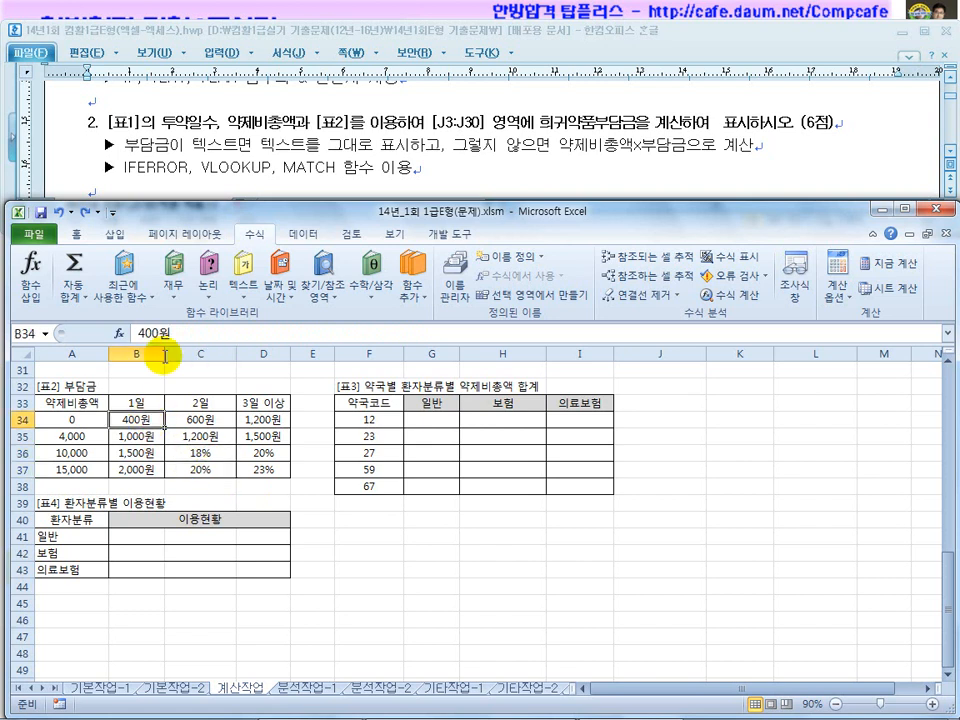
{"action": "left_click", "coordinate": [192, 424]}
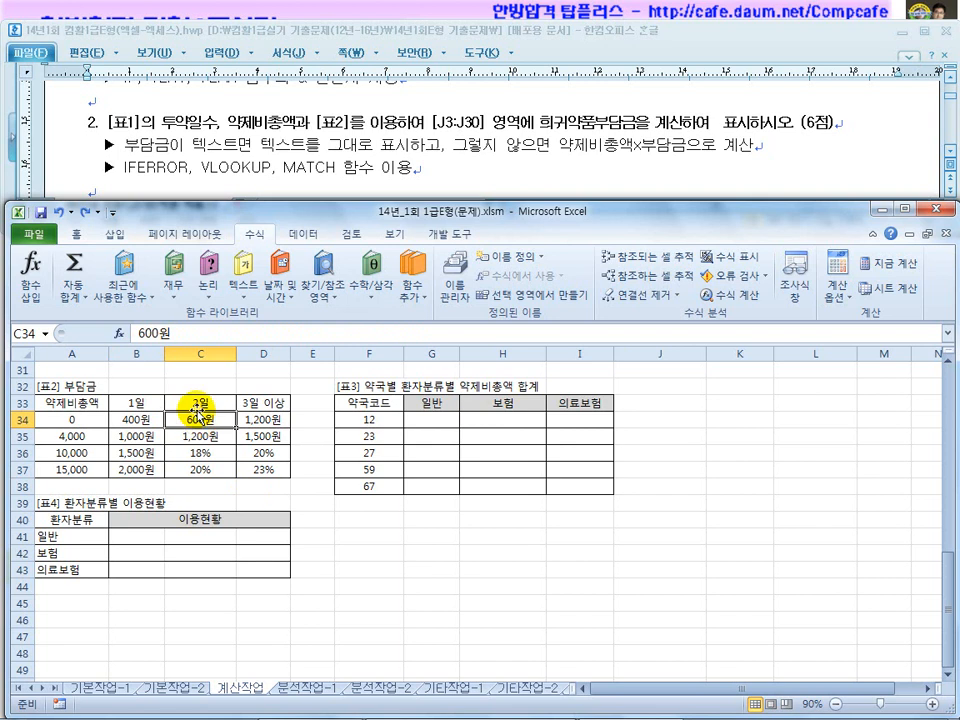
{"action": "left_click", "coordinate": [133, 420]}
{"action": "left_click", "coordinate": [215, 420]}
{"action": "left_click", "coordinate": [272, 421]}
{"action": "scroll", "coordinate": [272, 421], "scroll_direction": "up", "scroll_amount": 10}
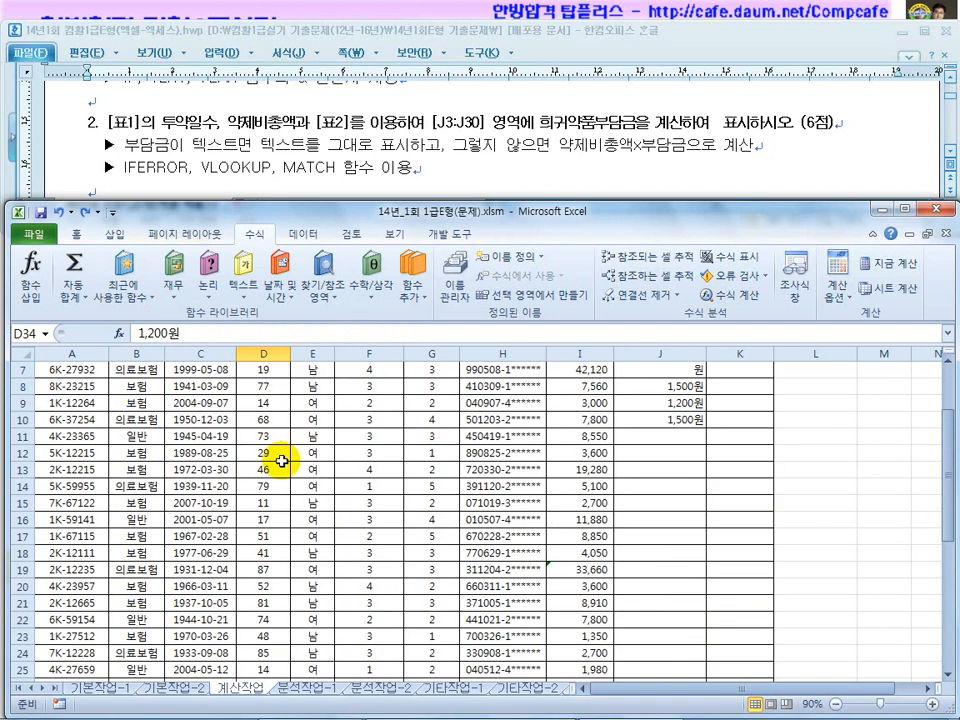
Try the multiplication again by putting I3* in front of the VLOOKUP in J3
{"action": "left_click", "coordinate": [661, 403]}
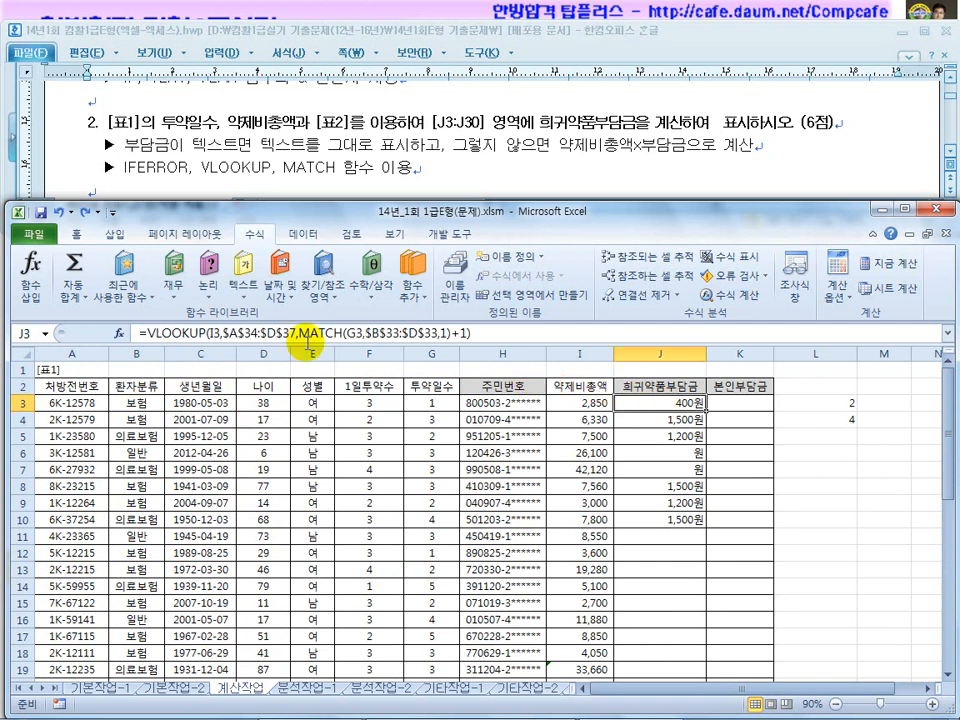
{"action": "left_click", "coordinate": [147, 333]}
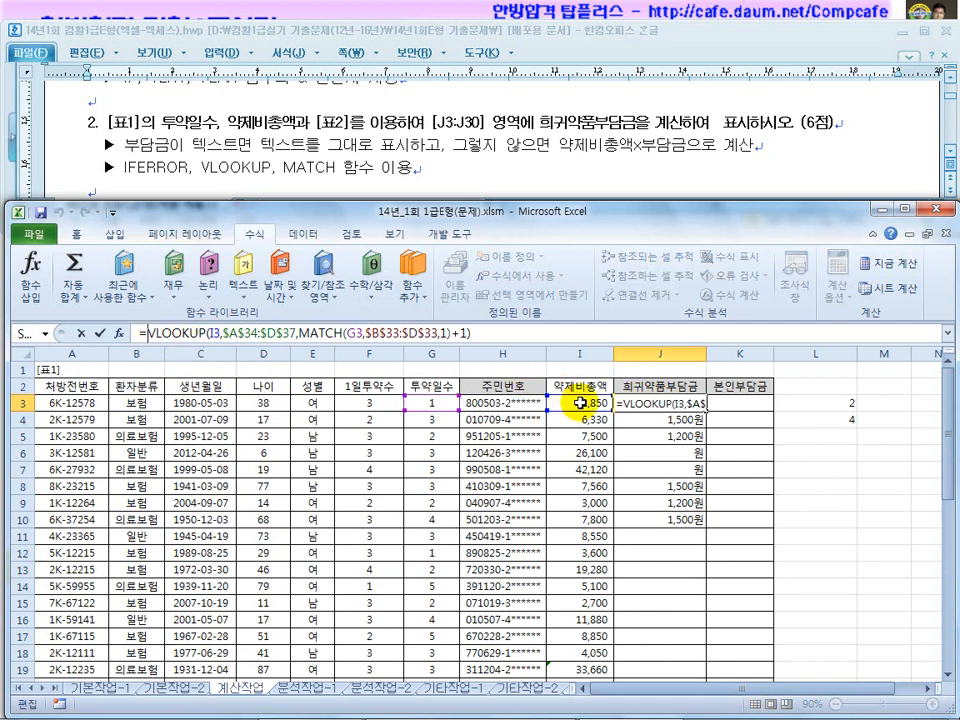
{"action": "left_click", "coordinate": [580, 403]}
{"action": "type", "text": "*"}
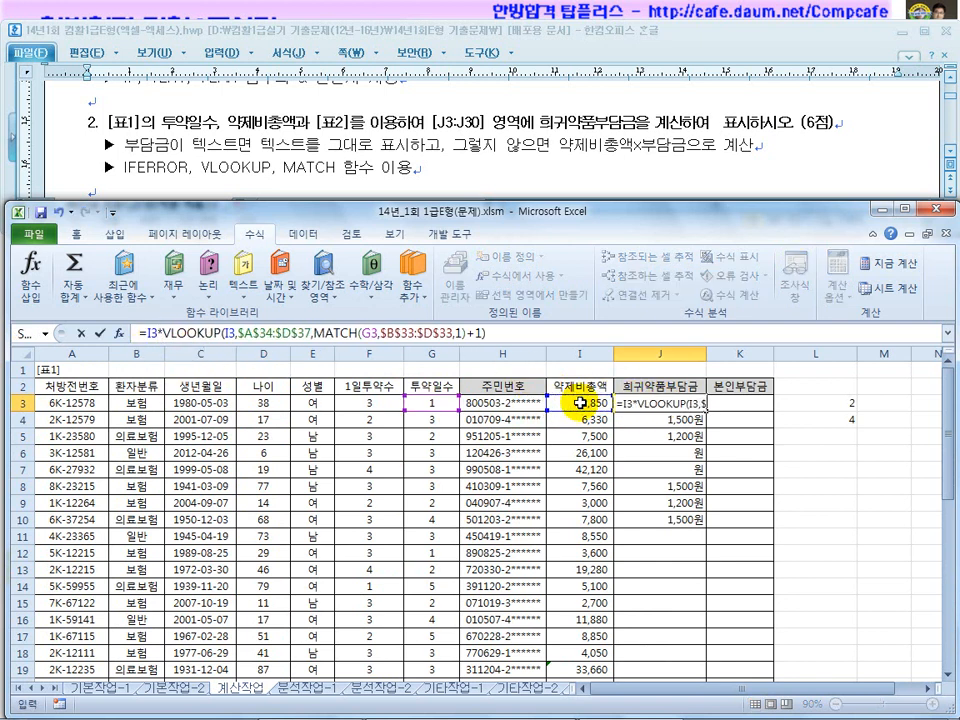
{"action": "key", "text": "Return"}
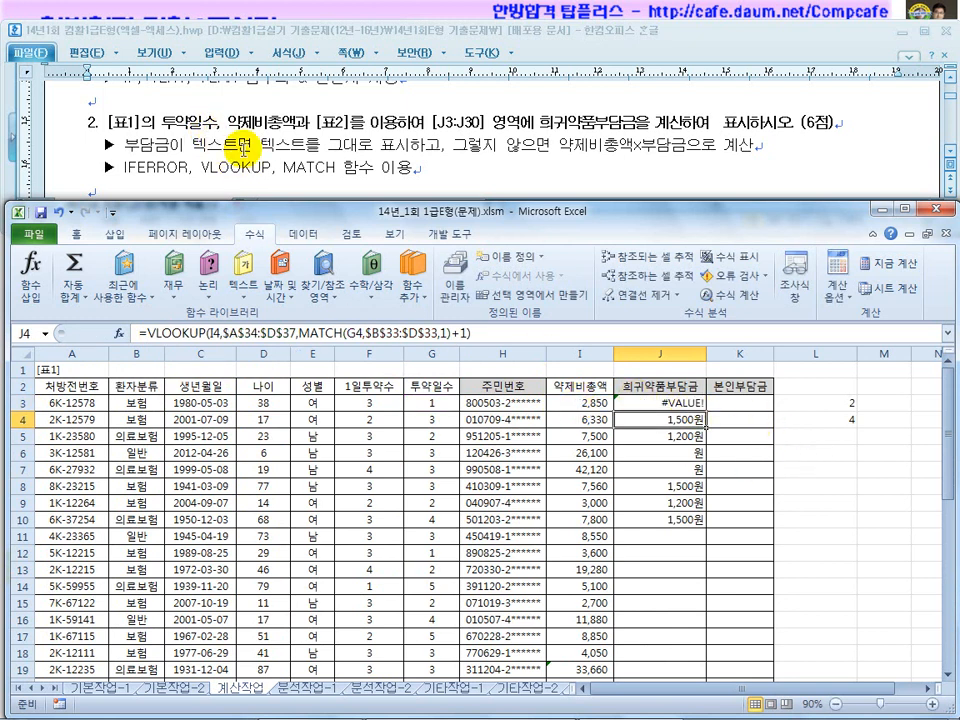
Remove I3* from the J3 formula so that it holds only the VLOOKUP
{"action": "left_click", "coordinate": [636, 401]}
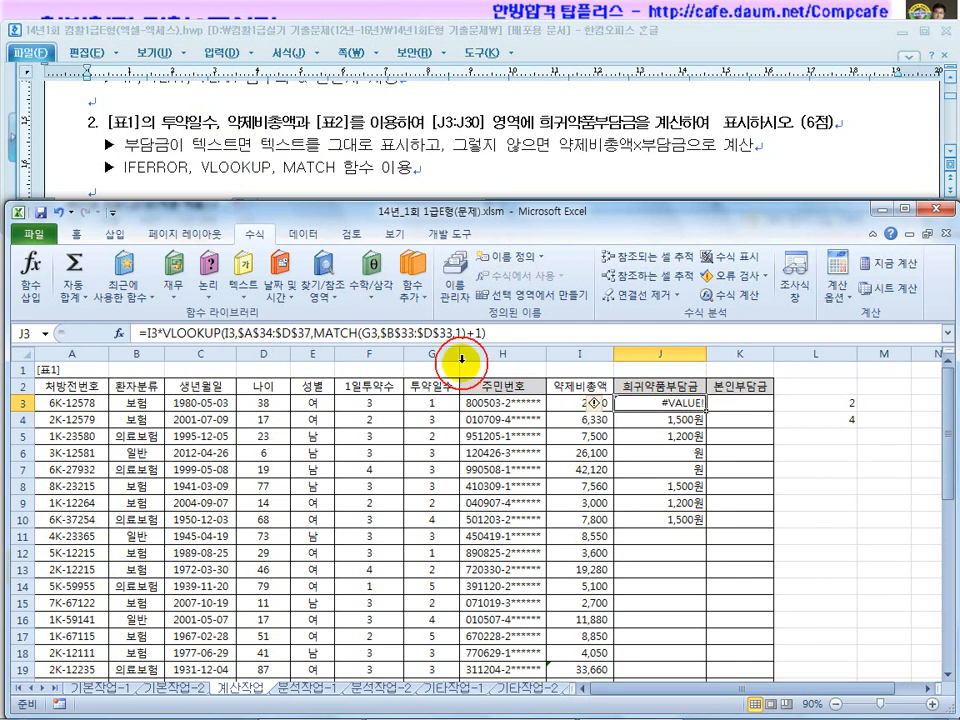
{"action": "left_click_drag", "start_coordinate": [161, 333], "coordinate": [146, 333]}
{"action": "key", "text": "BackSpace"}
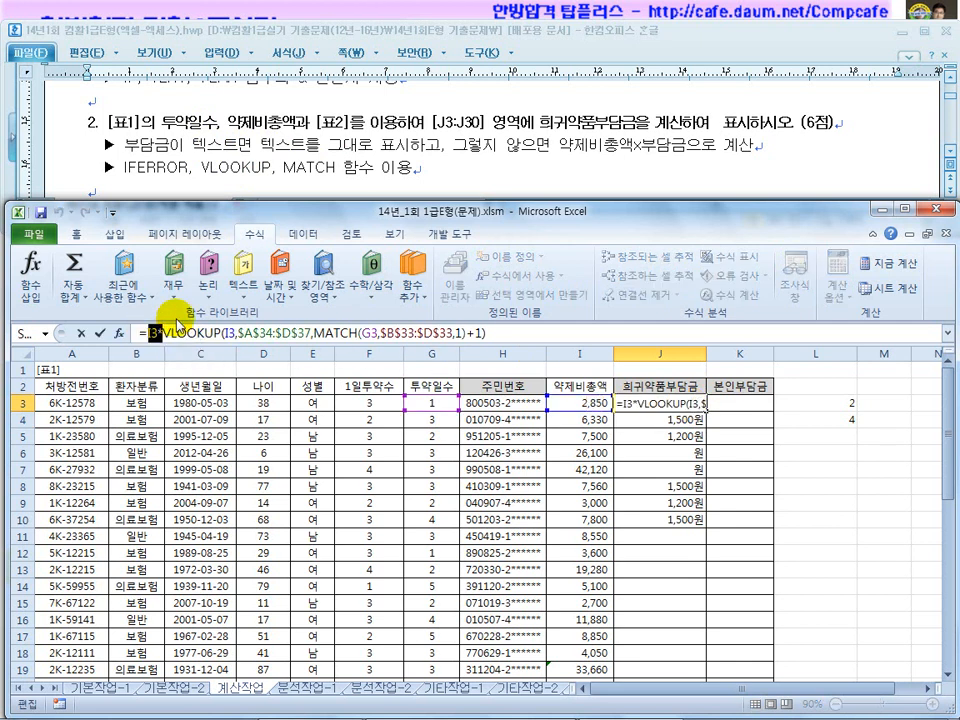
{"action": "key", "text": "Return"}
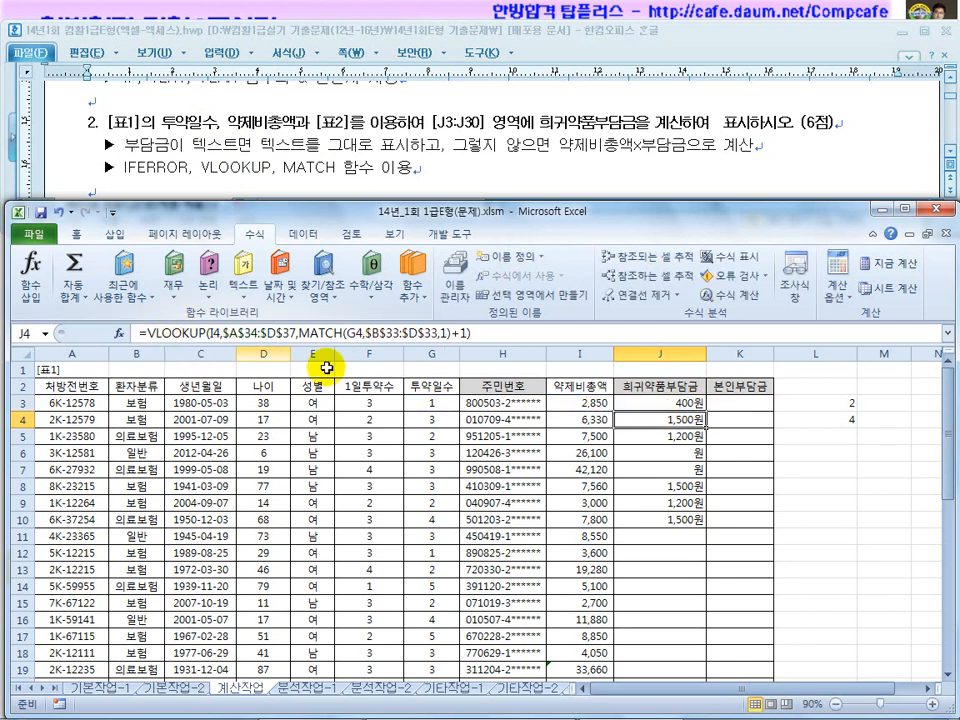
{"action": "left_click", "coordinate": [686, 403]}
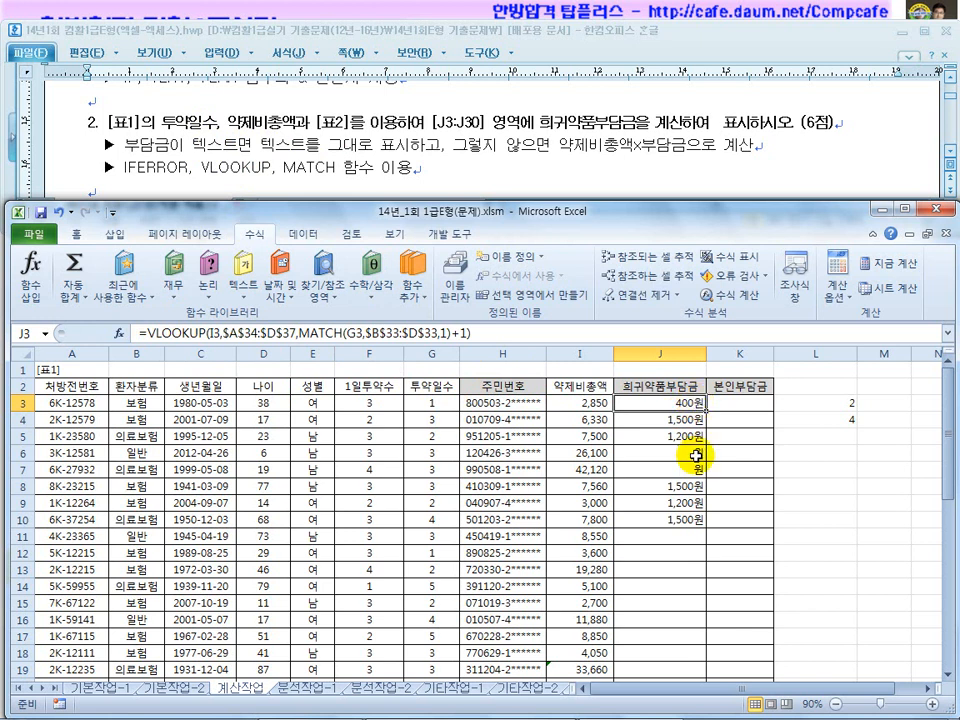
{"action": "left_click_drag", "start_coordinate": [690, 452], "coordinate": [690, 468]}
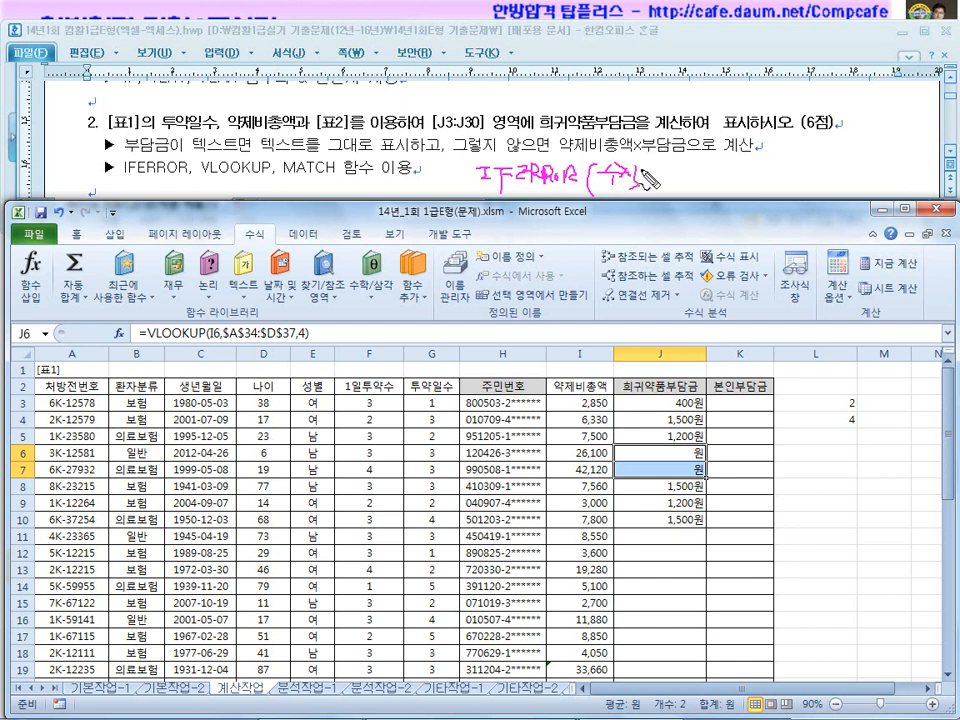
{"action": "left_click_drag", "start_coordinate": [637, 211], "coordinate": [642, 175]}
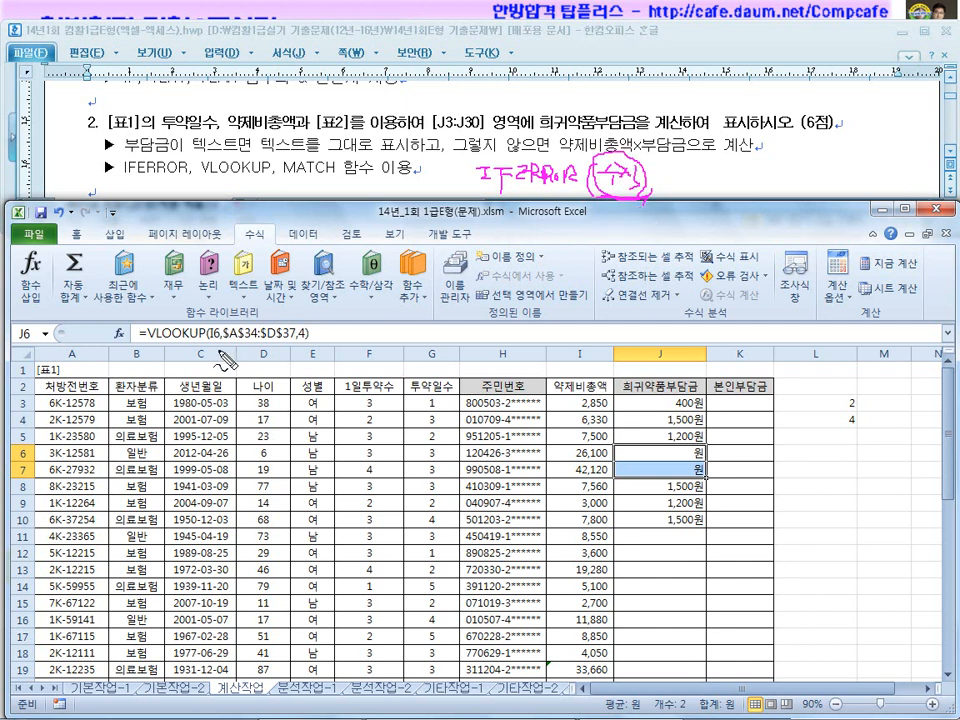
{"action": "left_click_drag", "start_coordinate": [683, 480], "coordinate": [683, 483]}
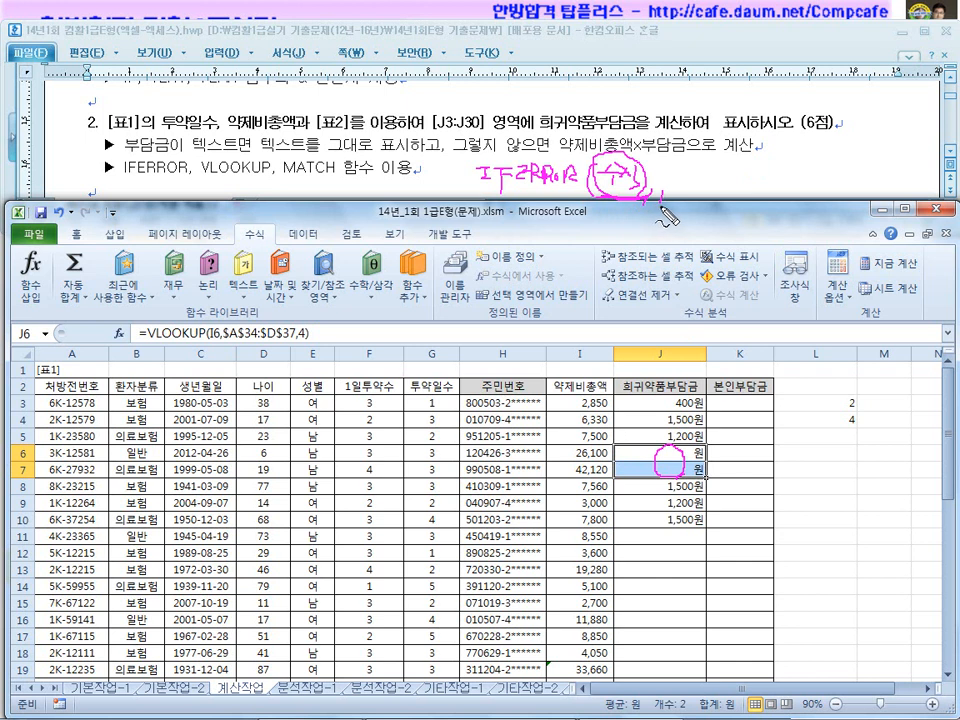
{"action": "mouse_move", "coordinate": [704, 192]}
{"action": "left_mouse_down"}
{"action": "mouse_move", "coordinate": [712, 206]}
{"action": "mouse_move", "coordinate": [690, 175]}
{"action": "mouse_move", "coordinate": [710, 207]}
{"action": "left_mouse_up"}
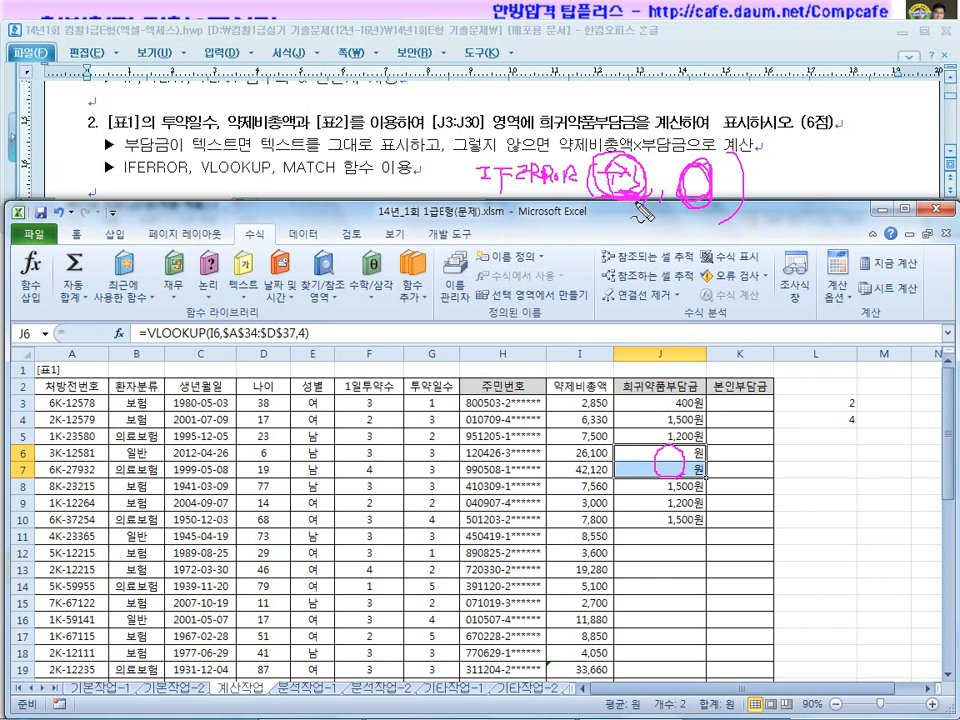
{"action": "mouse_move", "coordinate": [718, 205]}
{"action": "left_mouse_down"}
{"action": "mouse_move", "coordinate": [700, 186]}
{"action": "mouse_move", "coordinate": [712, 176]}
{"action": "left_mouse_up"}
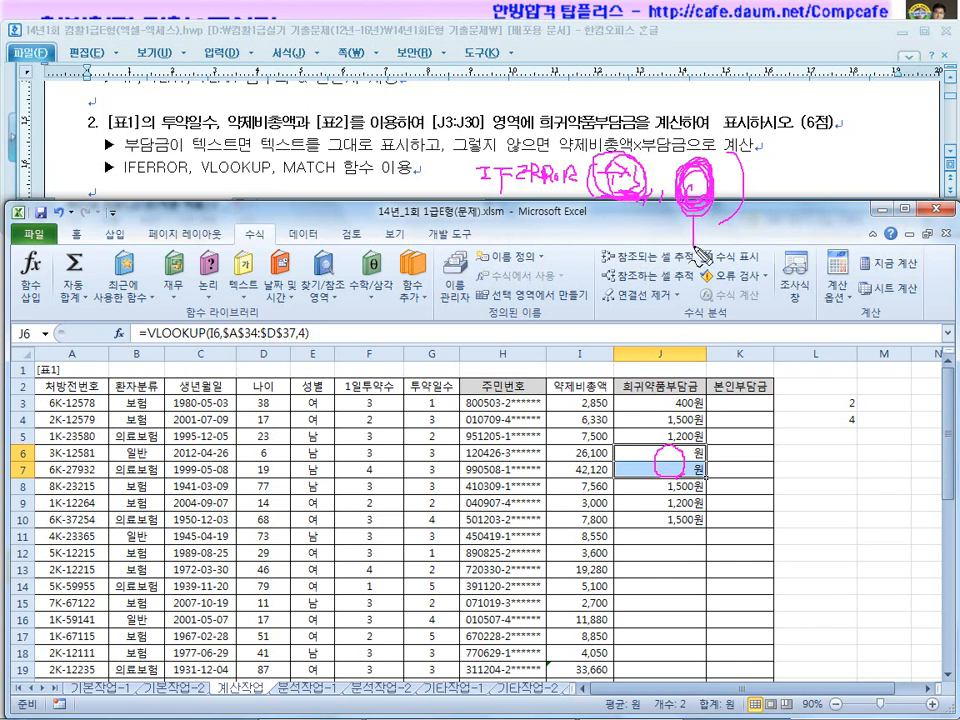
{"action": "mouse_move", "coordinate": [710, 222]}
{"action": "left_mouse_down"}
{"action": "mouse_move", "coordinate": [694, 180]}
{"action": "mouse_move", "coordinate": [712, 214]}
{"action": "left_mouse_up"}
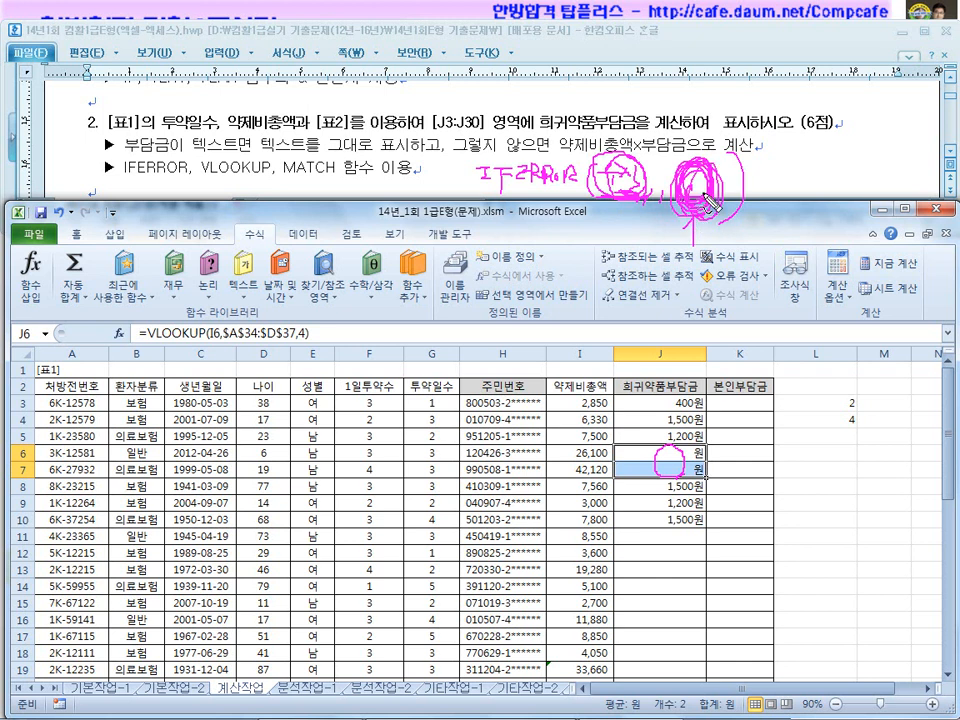
{"action": "key", "text": "Escape"}
Change J3 to =I3*VLOOKUP(I3,$A$34:$D$37,MATCH(G3,$B$33:$D$33,1)+1) and fill it down to J12
{"action": "left_click", "coordinate": [677, 401]}
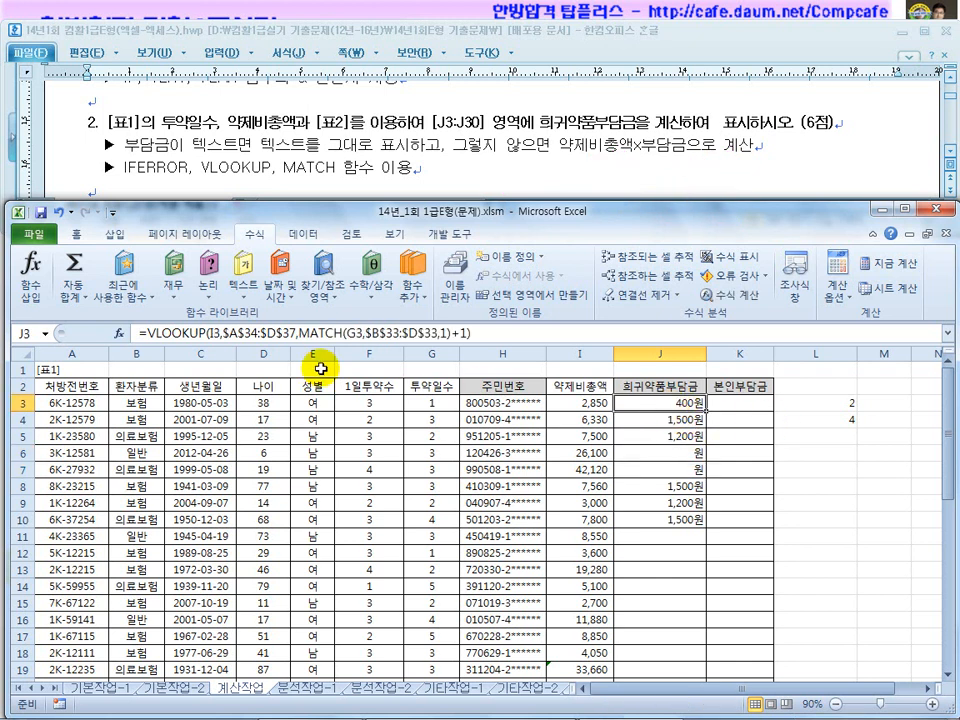
{"action": "left_click", "coordinate": [145, 333]}
{"action": "left_click", "coordinate": [576, 404]}
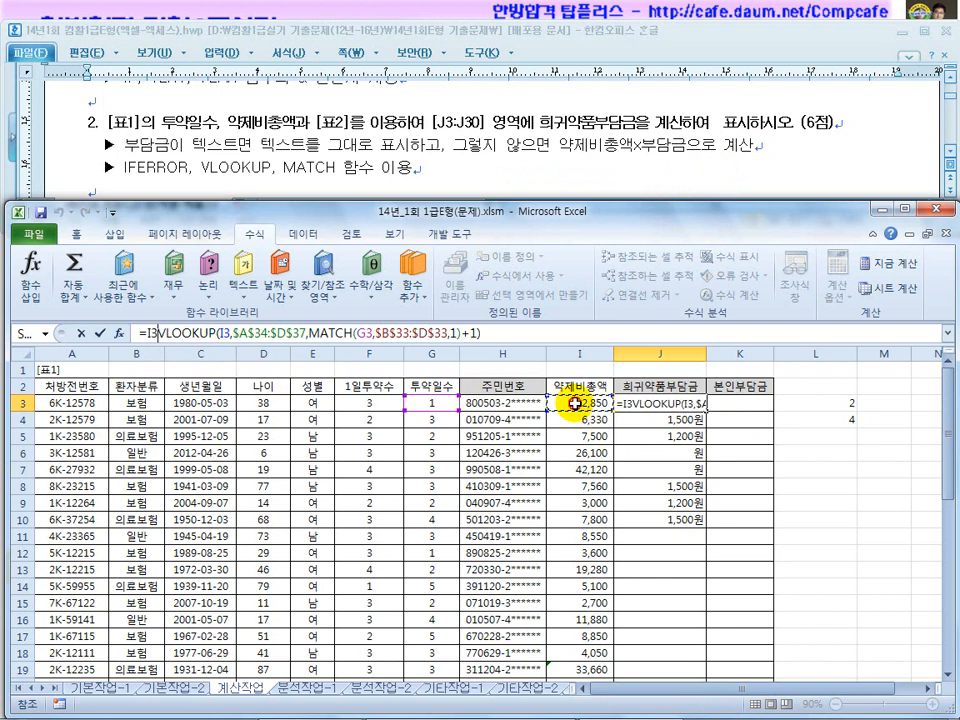
{"action": "type", "text": "*"}
{"action": "key", "text": "Return"}
{"action": "left_click", "coordinate": [694, 403]}
{"action": "left_click_drag", "start_coordinate": [705, 410], "coordinate": [705, 555]}
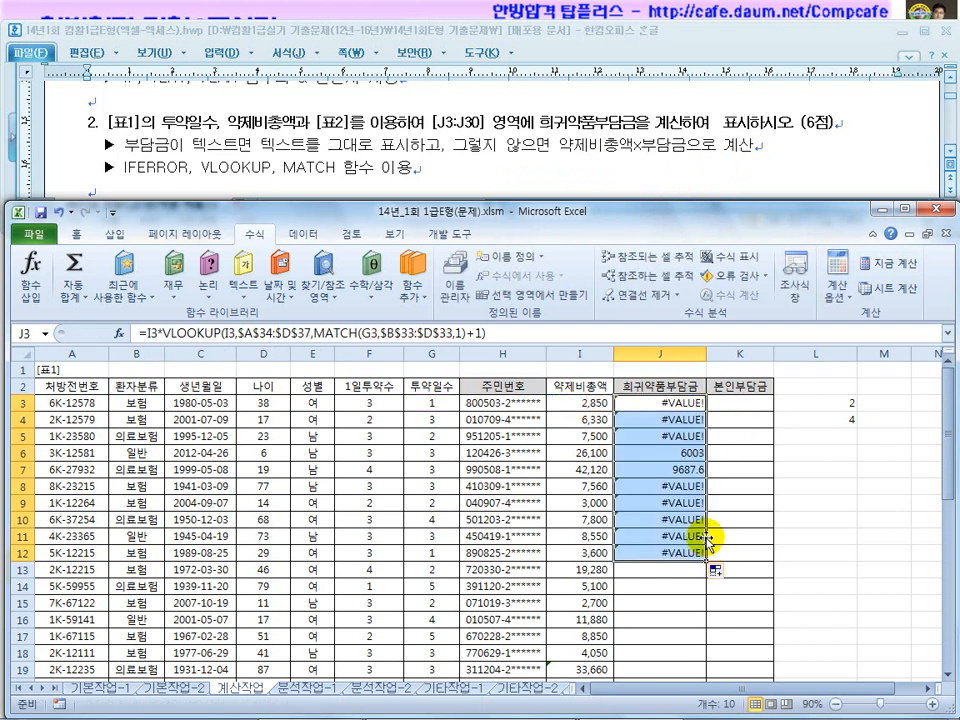
{"action": "left_click", "coordinate": [681, 424]}
{"action": "left_click_drag", "start_coordinate": [688, 452], "coordinate": [692, 463]}
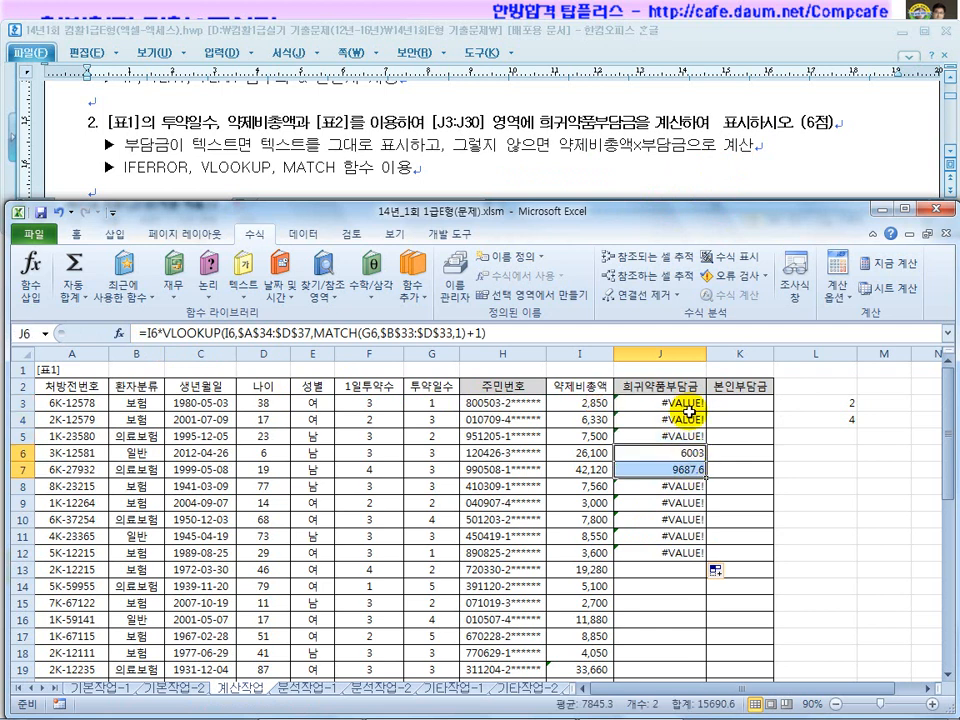
Copy the VLOOKUP expression from J3's formula and insert IFERROR( in front of I3*VLOOKUP
{"action": "left_click_drag", "start_coordinate": [677, 405], "coordinate": [686, 436]}
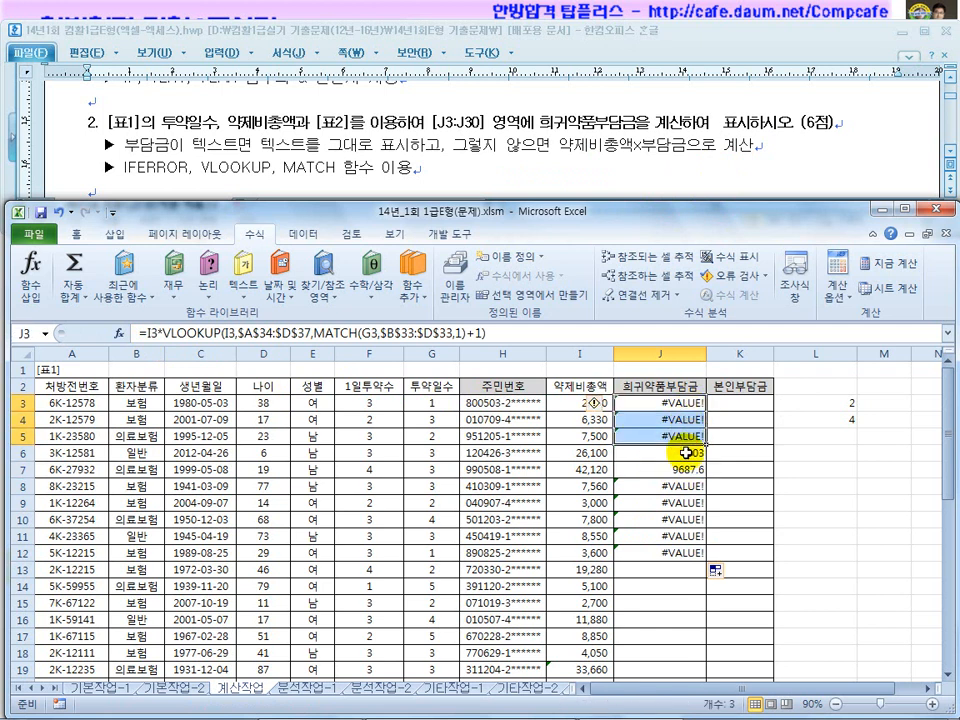
{"action": "left_click", "coordinate": [669, 405]}
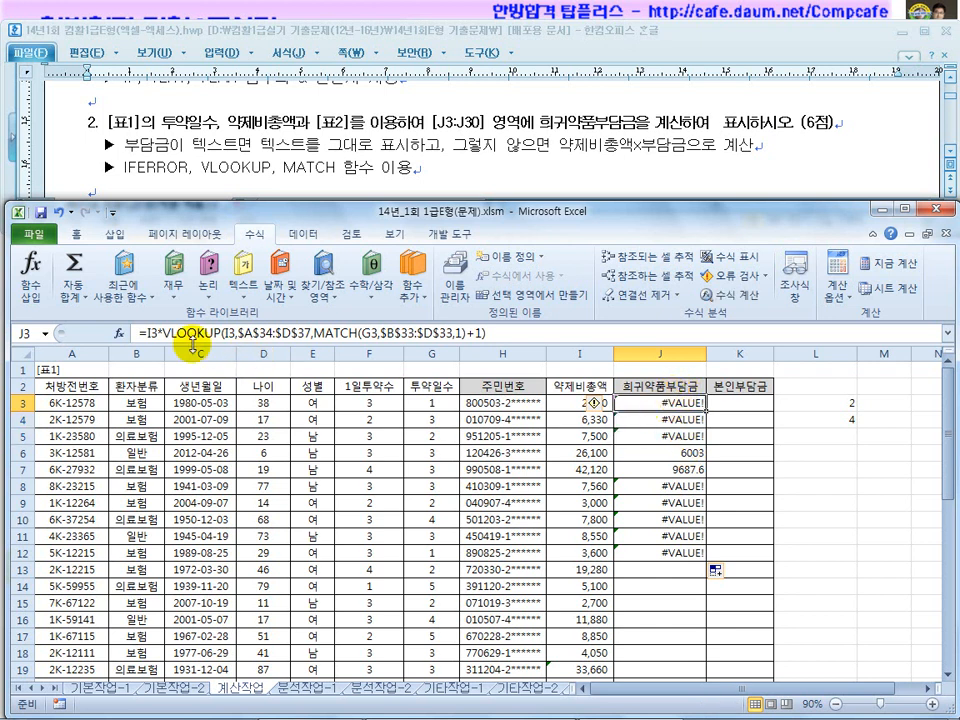
{"action": "left_click_drag", "start_coordinate": [163, 333], "coordinate": [495, 333]}
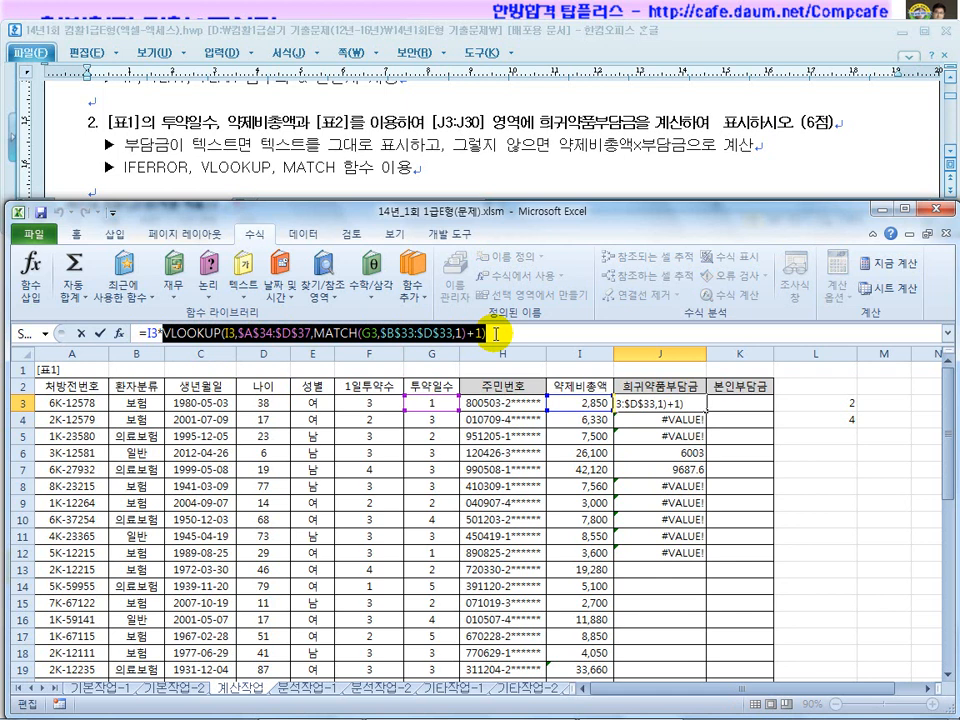
{"action": "left_click", "coordinate": [147, 333]}
{"action": "type", "text": "i"}
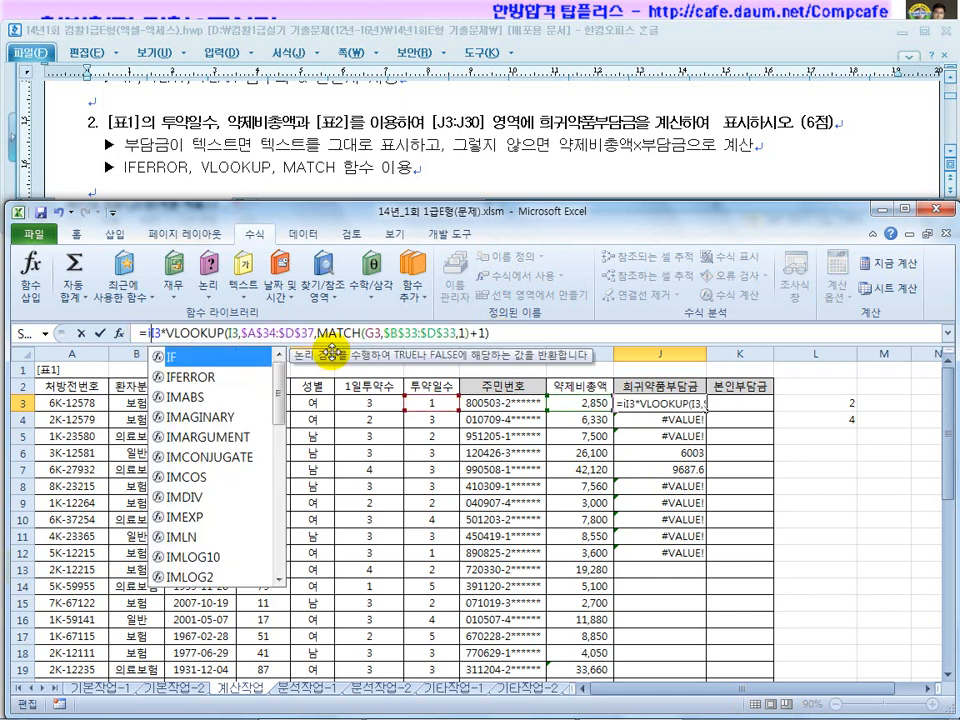
{"action": "type", "text": "ferror"}
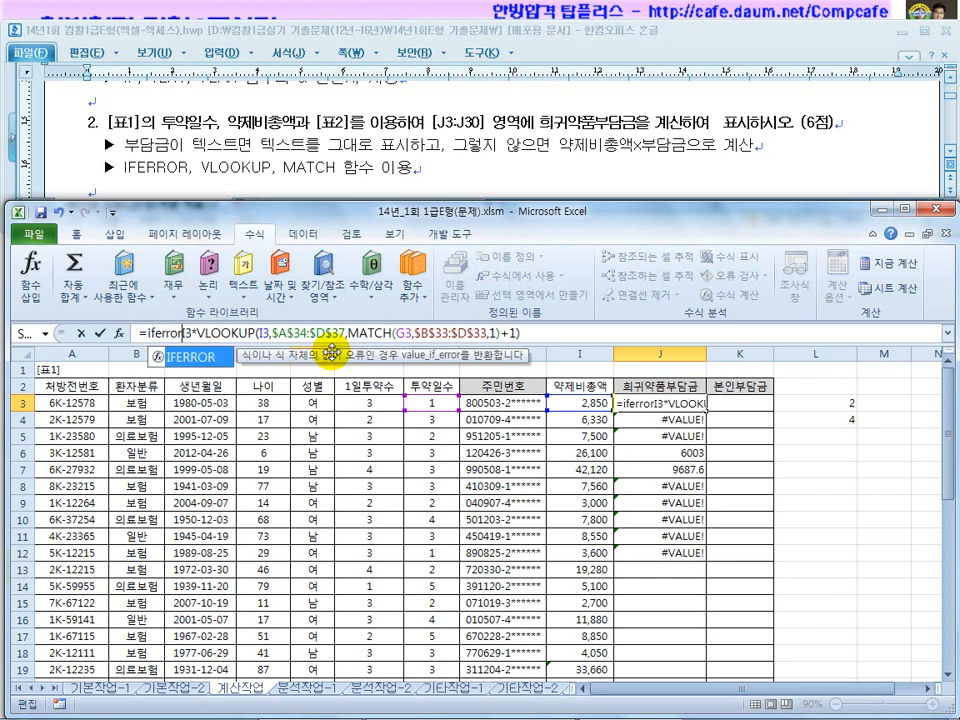
{"action": "type", "text": "("}
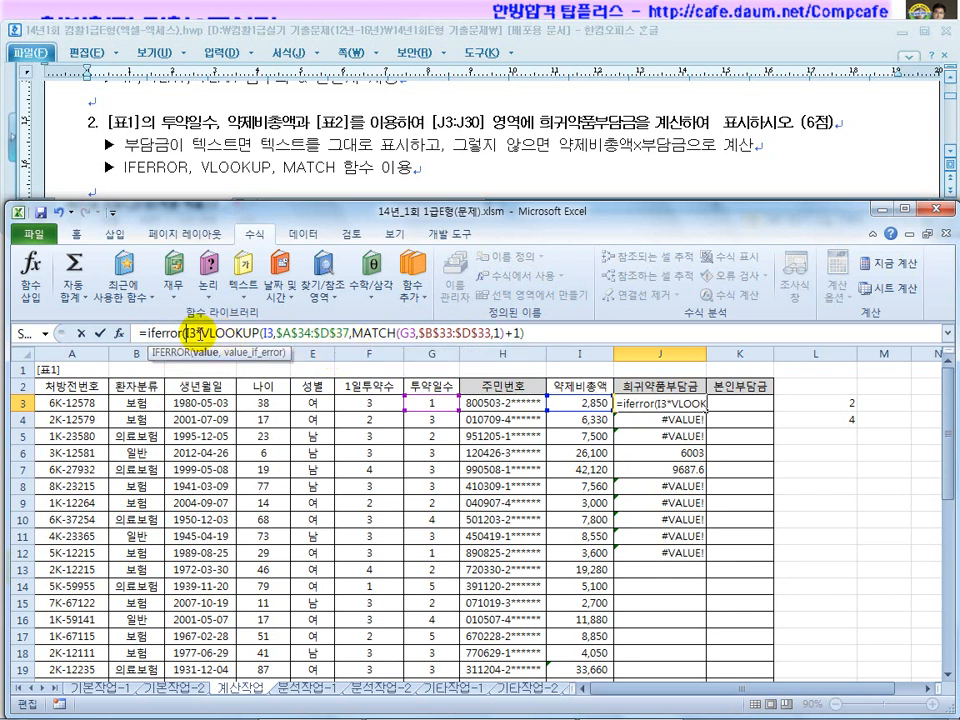
Add VLOOKUP(I3,$A$34:$D$37,MATCH(G3,$B$33:$D$33,1)+1) as the error value of the IFERROR in J3 and enter the formula
{"action": "left_click_drag", "start_coordinate": [183, 333], "coordinate": [550, 333]}
{"action": "key", "text": "ctrl+c"}
{"action": "left_click", "coordinate": [550, 333]}
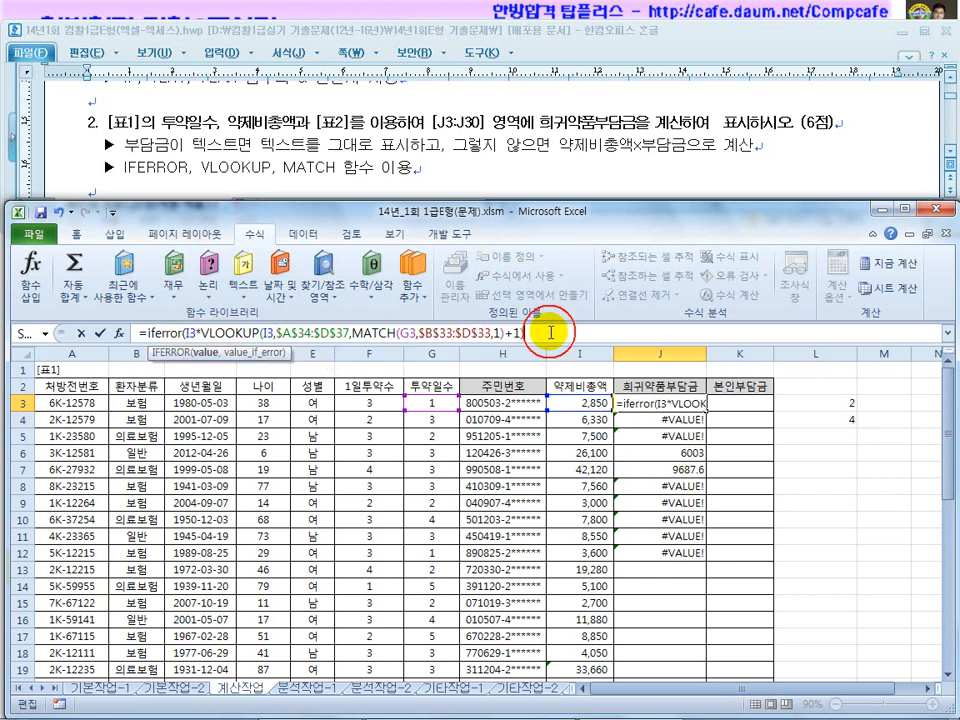
{"action": "type", "text": ","}
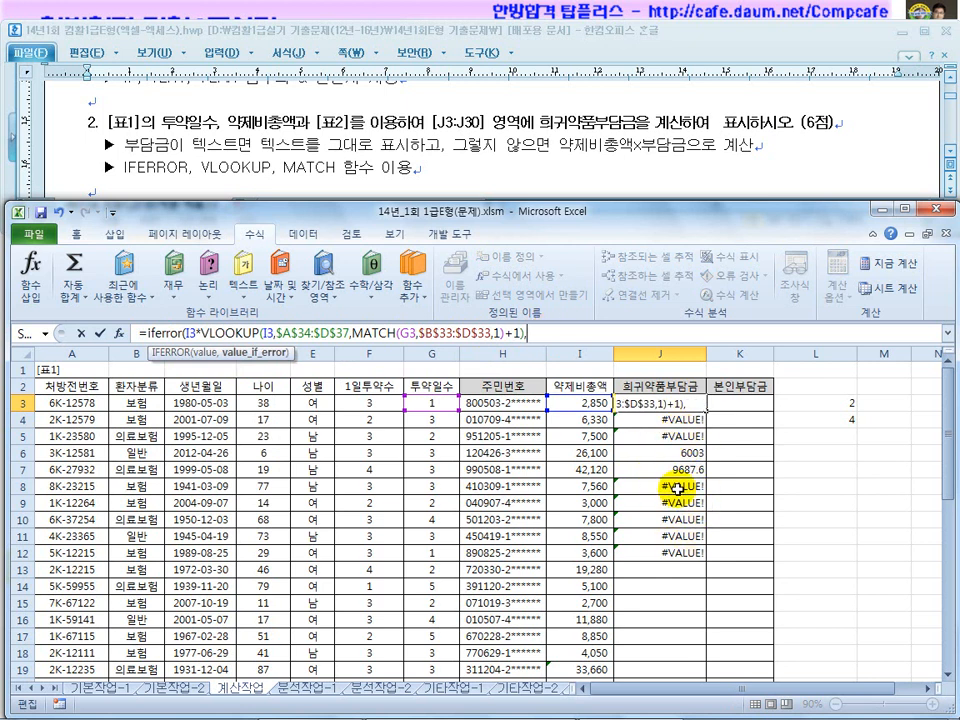
{"action": "key", "text": "ctrl+v"}
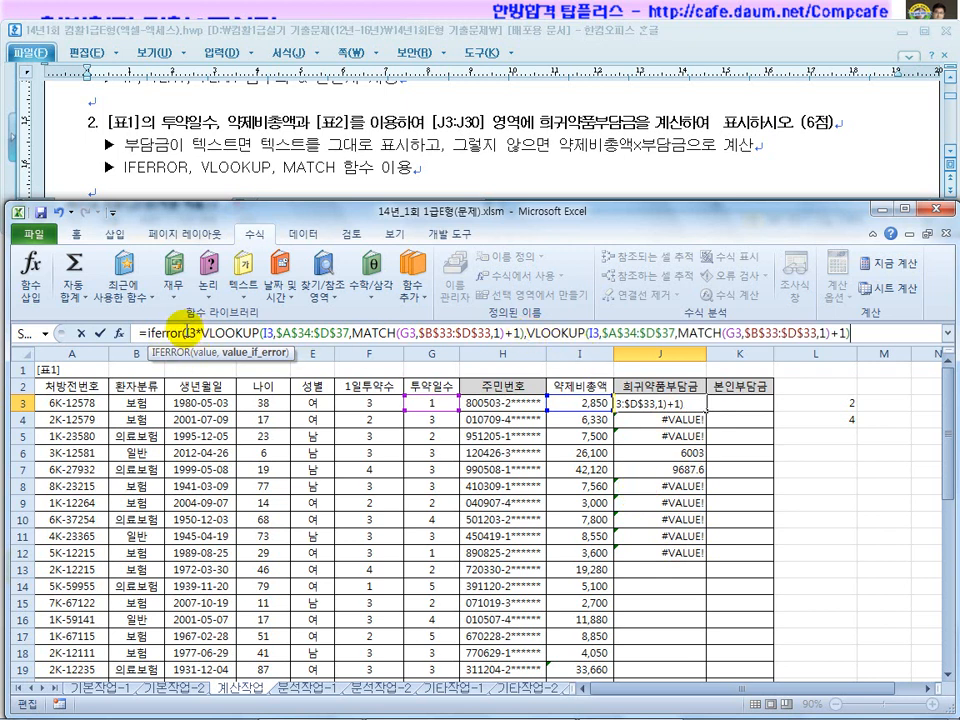
{"action": "left_click", "coordinate": [527, 338]}
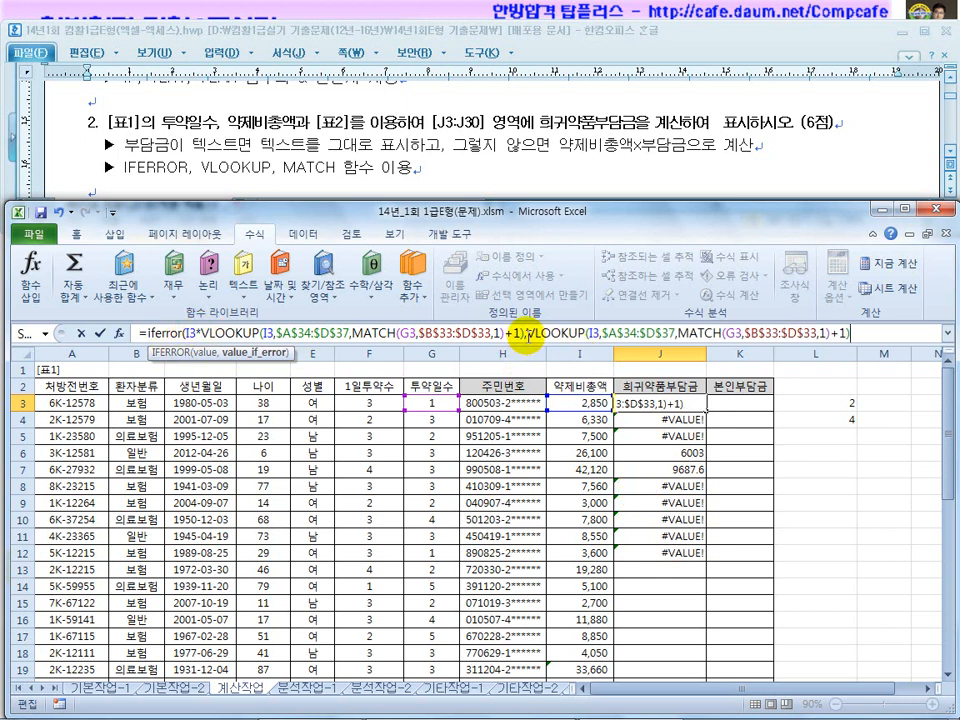
{"action": "left_click", "coordinate": [840, 337]}
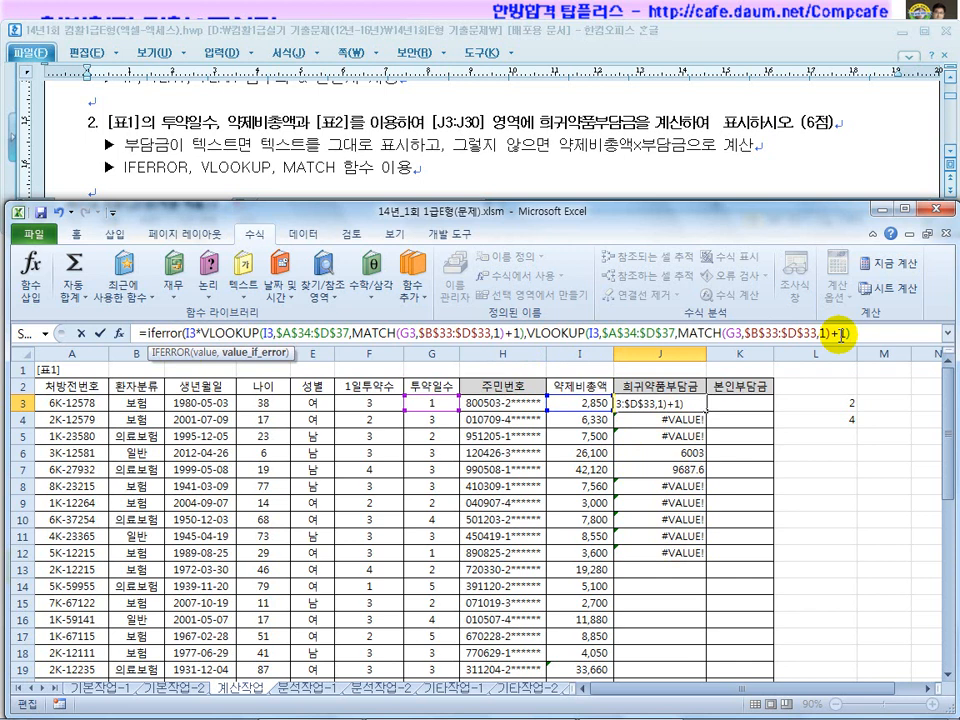
{"action": "key", "text": "Return"}
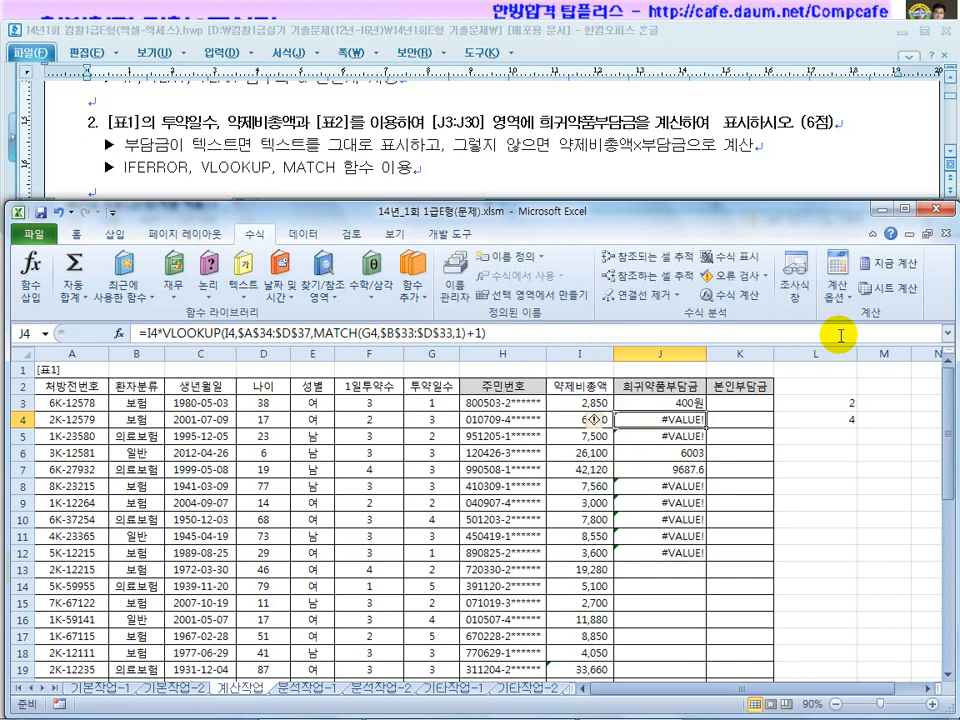
Fill the IFERROR formula from J3 down through J30 of the 희귀약품부담금 column
{"action": "left_click", "coordinate": [692, 402]}
{"action": "left_click_drag", "start_coordinate": [706, 410], "coordinate": [711, 574]}
{"action": "scroll", "coordinate": [713, 561], "scroll_direction": "down", "scroll_amount": 2}
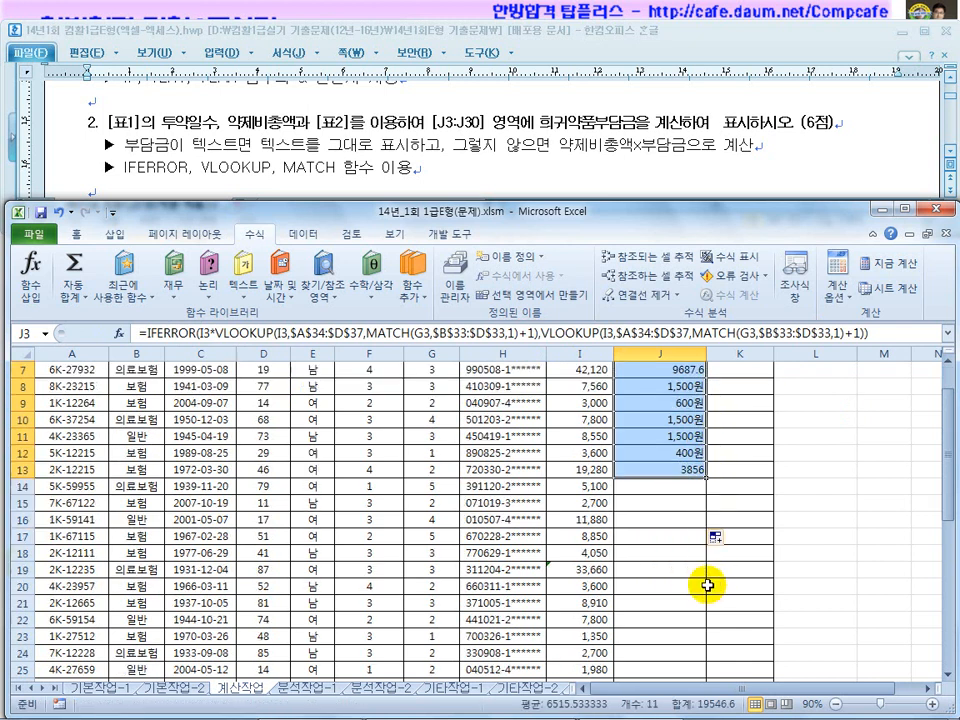
{"action": "left_click_drag", "start_coordinate": [707, 482], "coordinate": [700, 596]}
{"action": "scroll", "coordinate": [699, 596], "scroll_direction": "down", "scroll_amount": 2}
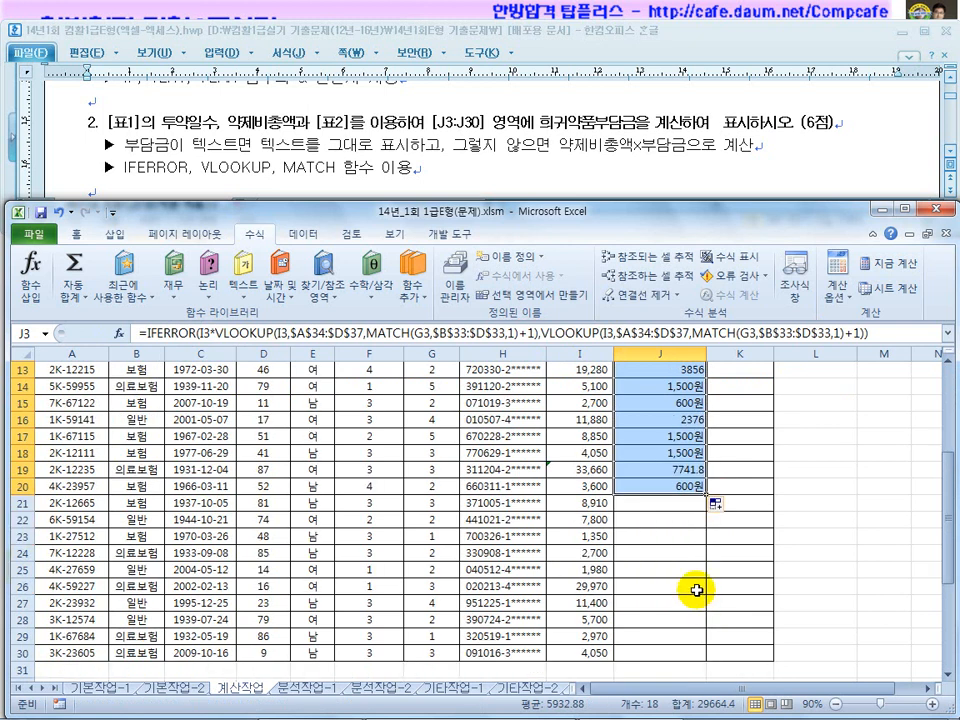
{"action": "left_click_drag", "start_coordinate": [707, 496], "coordinate": [700, 655]}
{"action": "scroll", "coordinate": [685, 612], "scroll_direction": "up", "scroll_amount": 4}
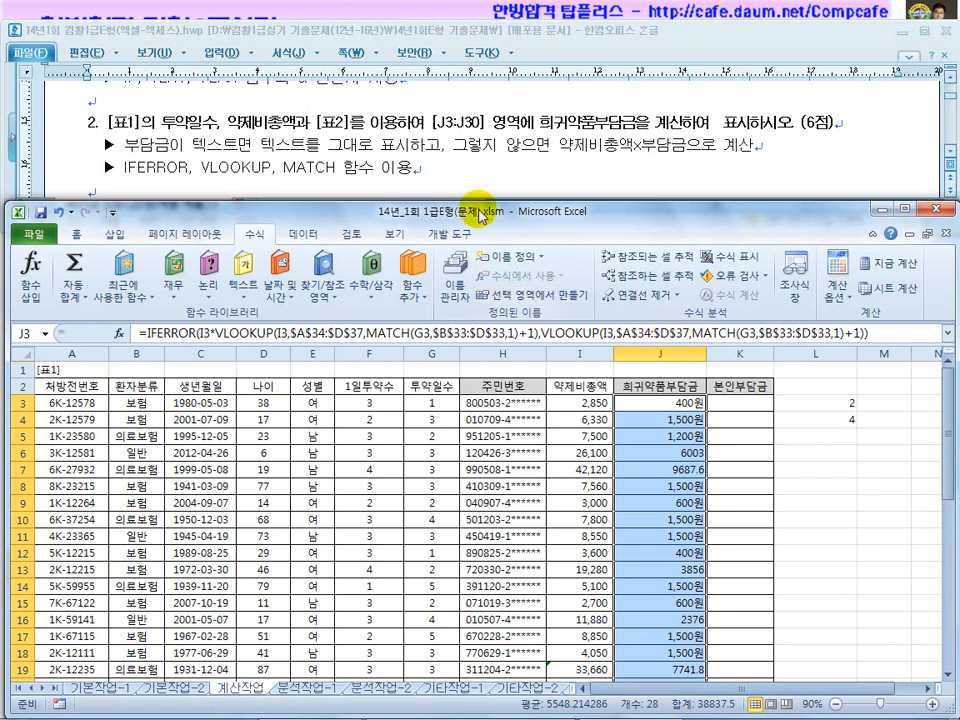
Switch to the Hangul exam document and read question 3 on the 약제비총액 totals by pharmacy and 환자분류
{"action": "left_click", "coordinate": [424, 163]}
{"action": "scroll", "coordinate": [426, 170], "scroll_direction": "down", "scroll_amount": 1}
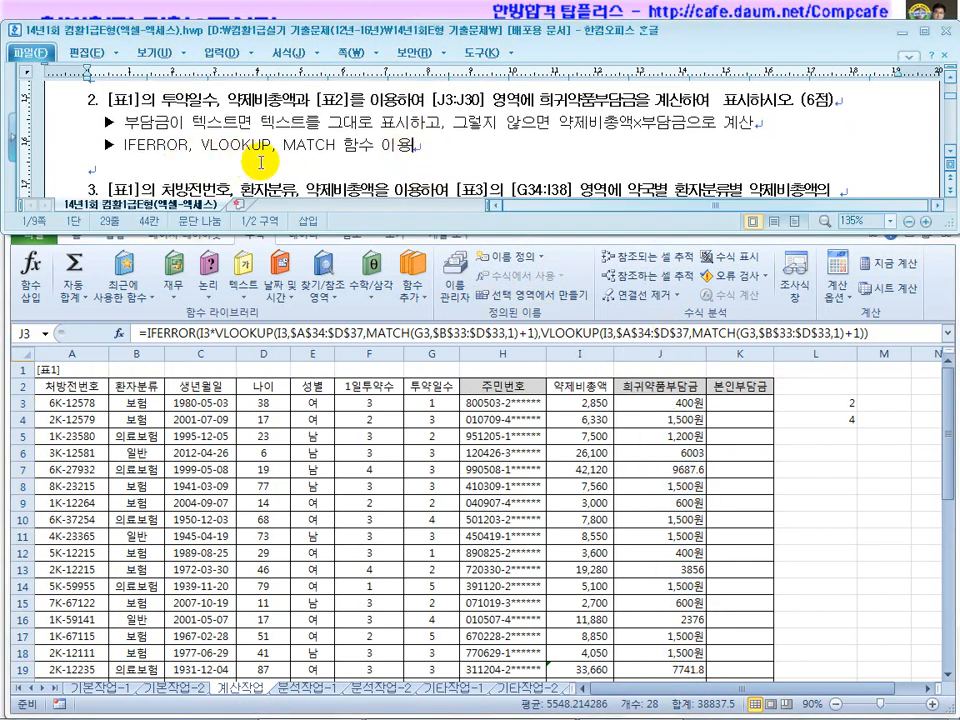
{"action": "left_click", "coordinate": [948, 153]}
{"action": "left_click", "coordinate": [948, 153]}
{"action": "left_click", "coordinate": [948, 153]}
{"action": "left_click", "coordinate": [948, 153]}
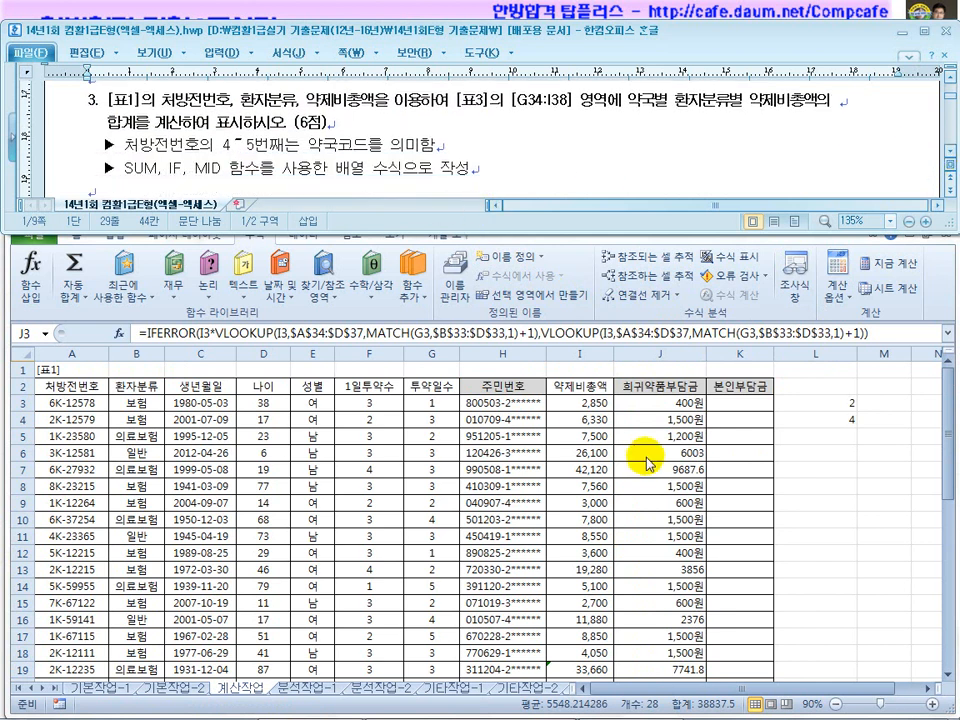
{"action": "scroll", "coordinate": [133, 72], "scroll_direction": "up", "scroll_amount": 1}
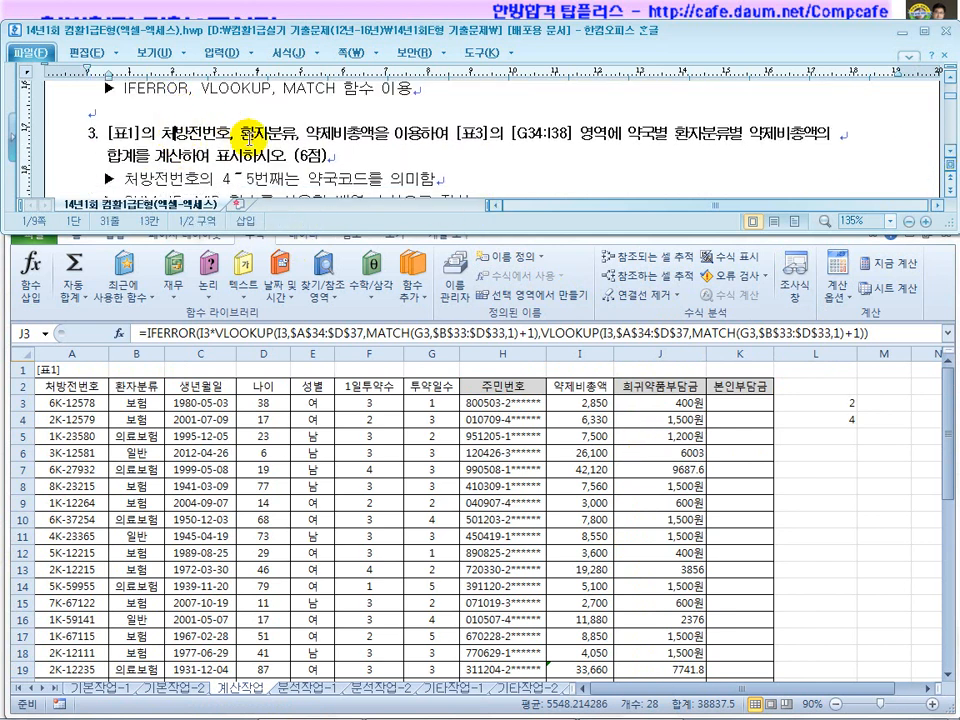
{"action": "left_click", "coordinate": [397, 172]}
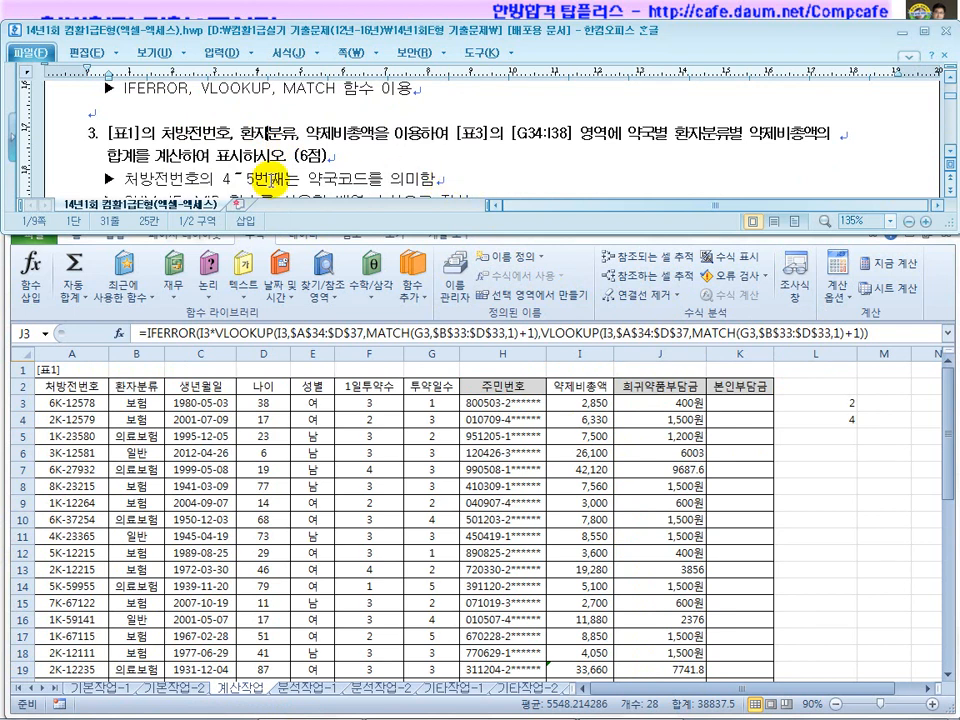
{"action": "left_click", "coordinate": [153, 157]}
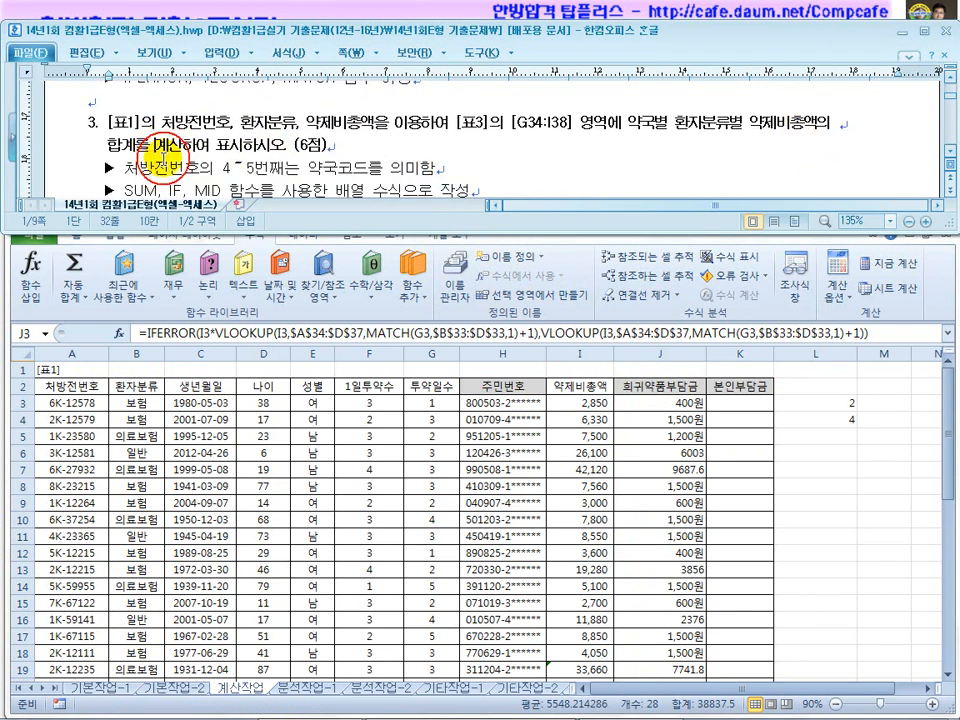
{"action": "scroll", "coordinate": [533, 163], "scroll_direction": "up", "scroll_amount": 1}
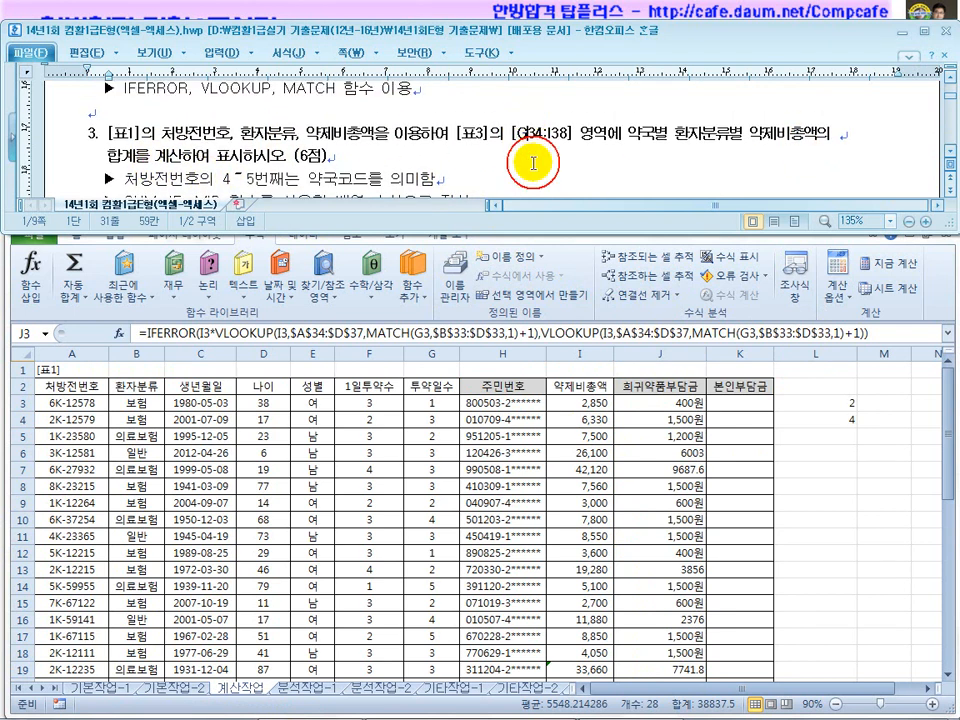
Examine 표3 (G34:I38) in Excel, the required functions in question 3 and the 처방전번호 in A3
{"action": "left_click", "coordinate": [593, 510]}
{"action": "scroll", "coordinate": [593, 510], "scroll_direction": "down", "scroll_amount": 3}
{"action": "scroll", "coordinate": [593, 510], "scroll_direction": "down", "scroll_amount": 5}
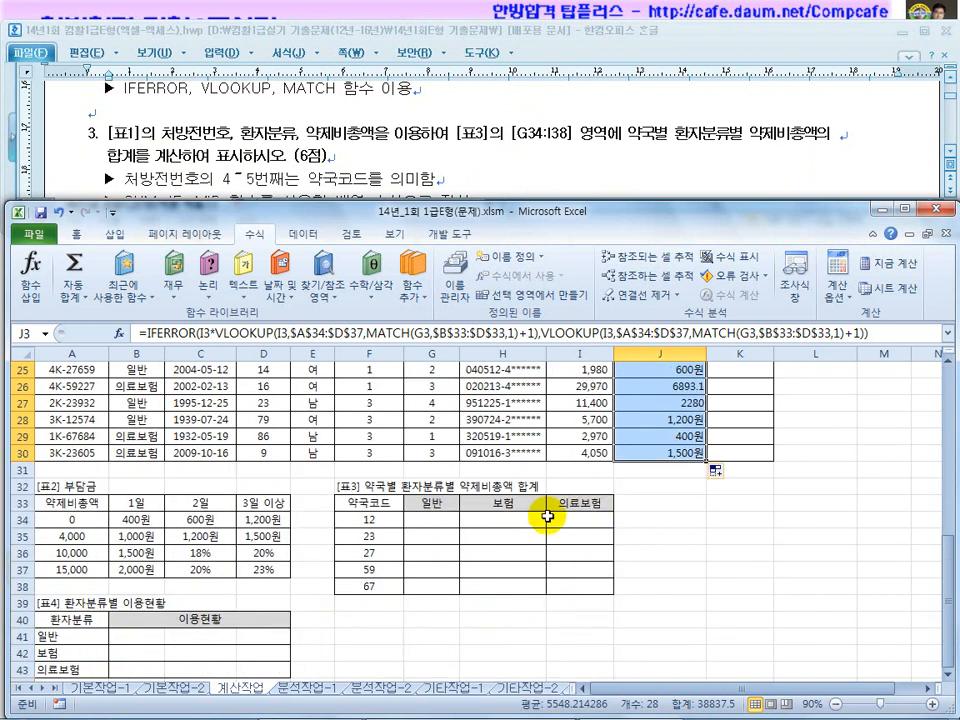
{"action": "left_click", "coordinate": [421, 520]}
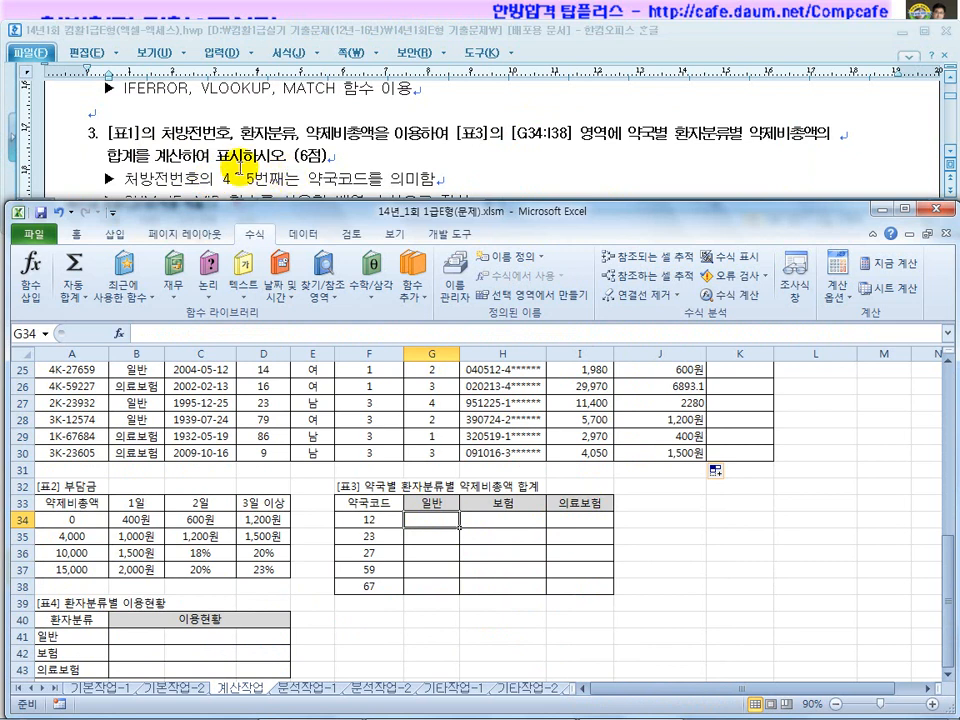
{"action": "left_click", "coordinate": [948, 156]}
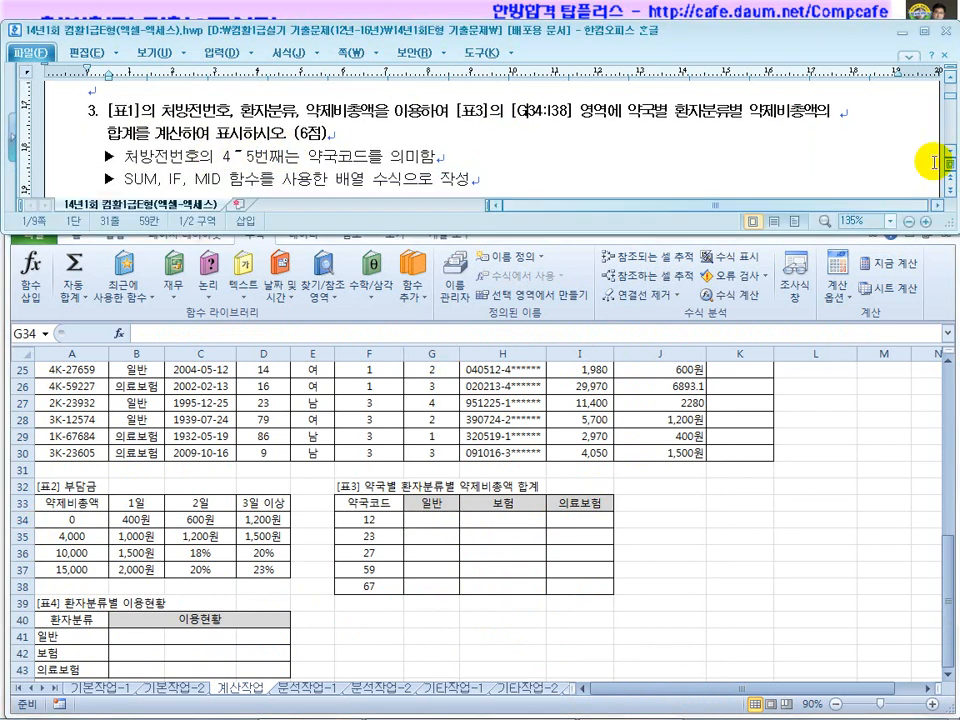
{"action": "left_click", "coordinate": [497, 436]}
{"action": "scroll", "coordinate": [497, 436], "scroll_direction": "up", "scroll_amount": 8}
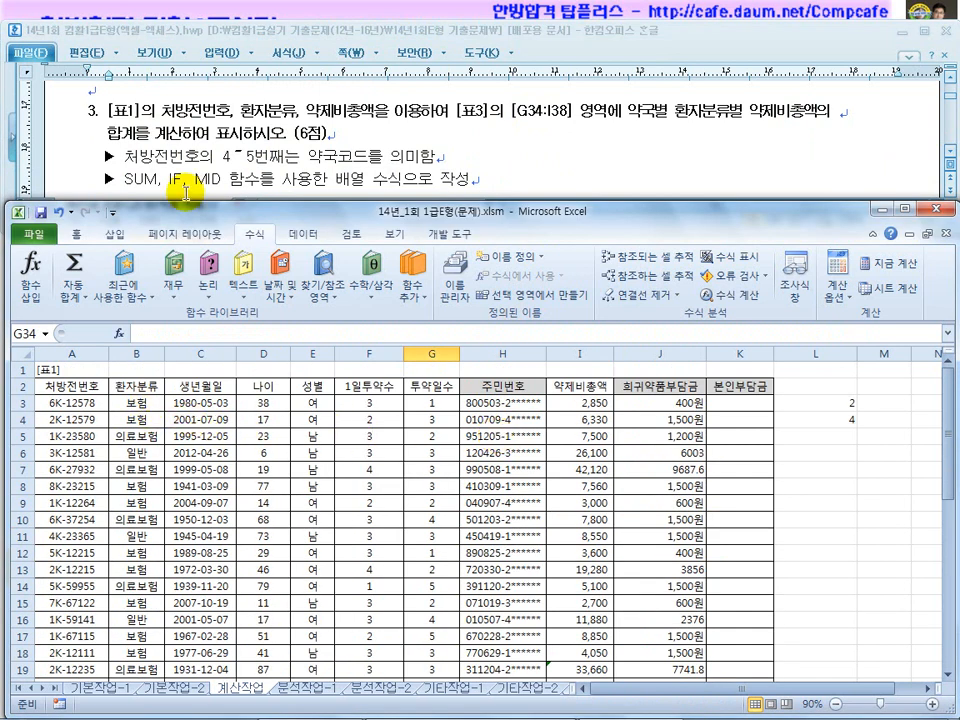
{"action": "left_click", "coordinate": [76, 407]}
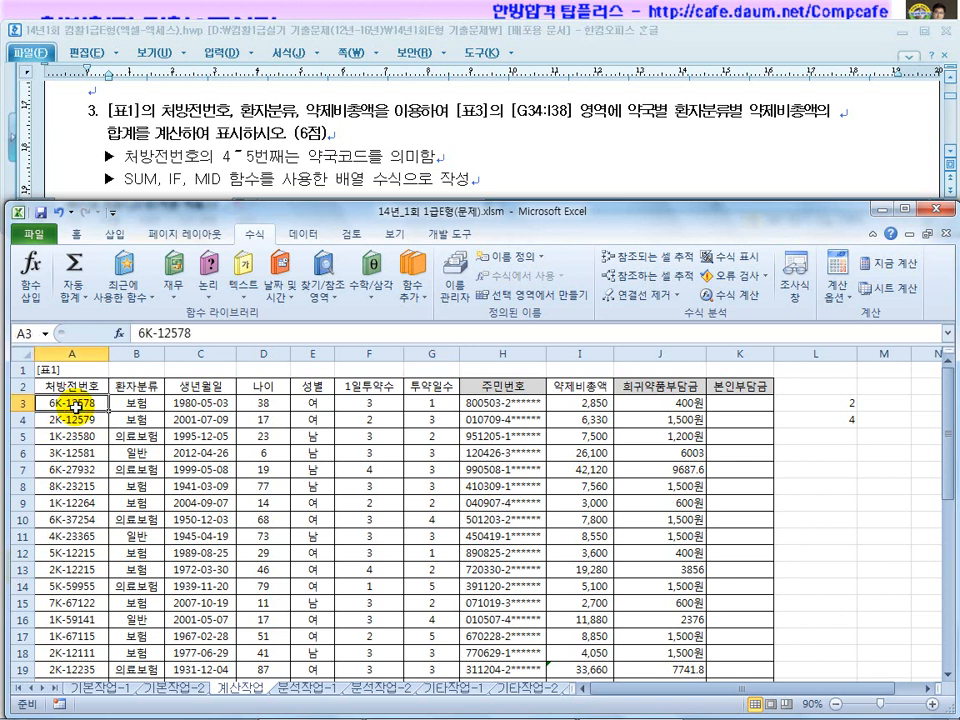
Enter =MID(A3,4,5) in G34 as a trial extraction of the pharmacy code from the 처방전번호
{"action": "scroll", "coordinate": [268, 456], "scroll_direction": "down", "scroll_amount": 8}
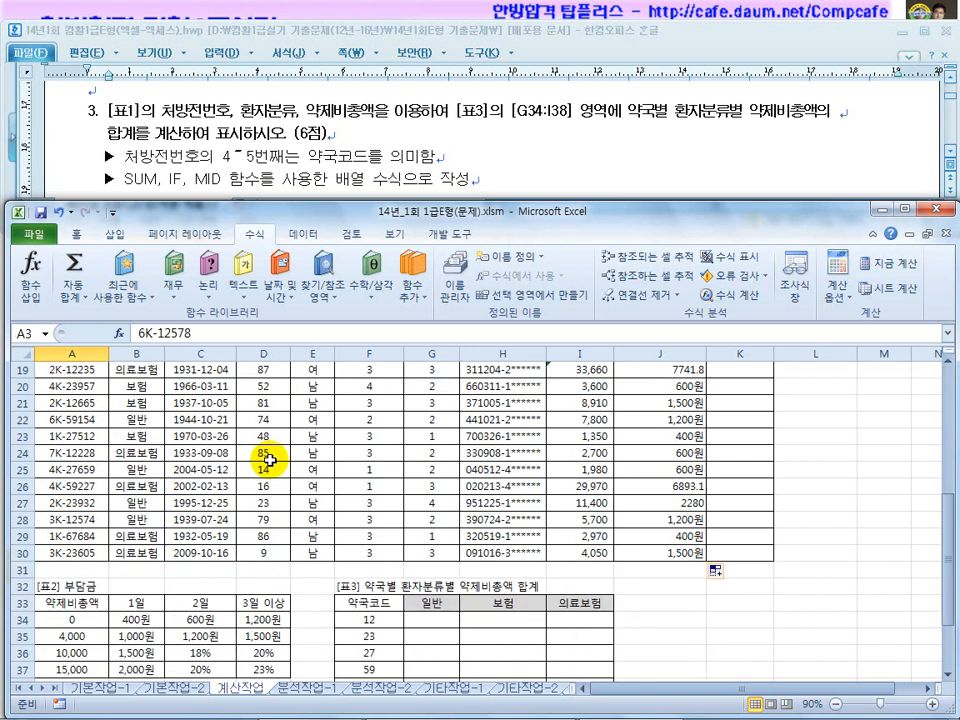
{"action": "type", "text": "mid("}
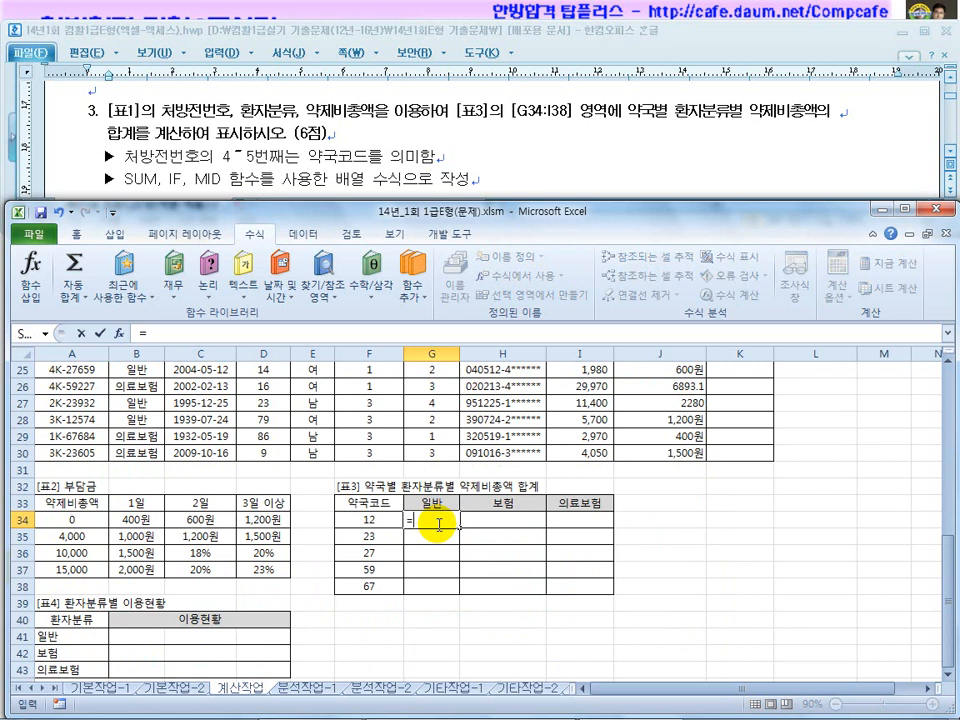
{"action": "scroll", "coordinate": [246, 476], "scroll_direction": "up", "scroll_amount": 8}
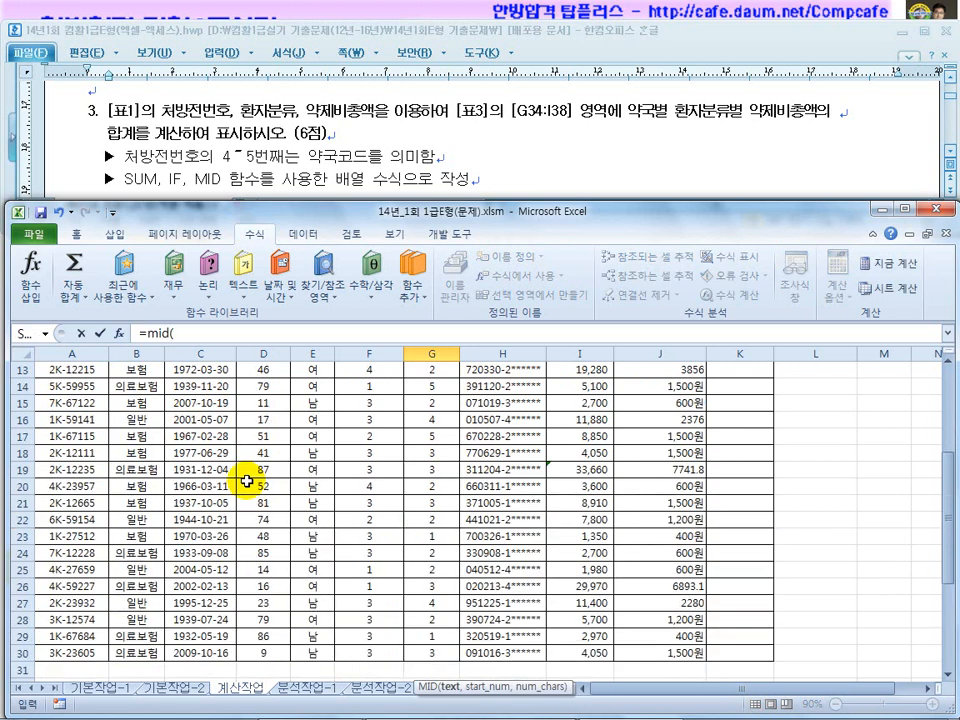
{"action": "left_click", "coordinate": [77, 403]}
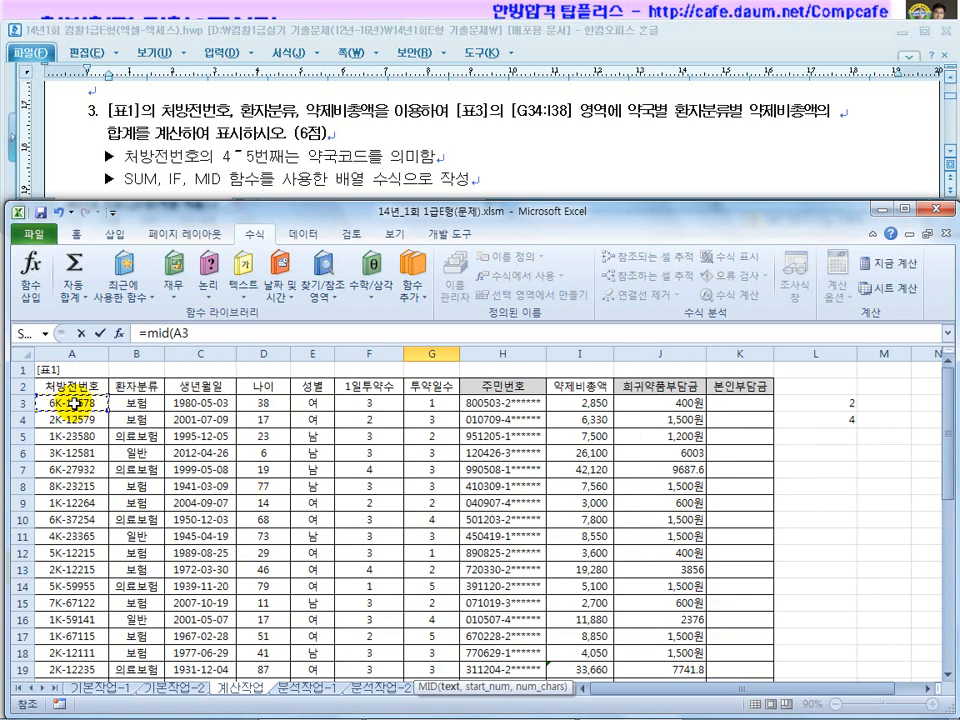
{"action": "type", "text": ",4,"}
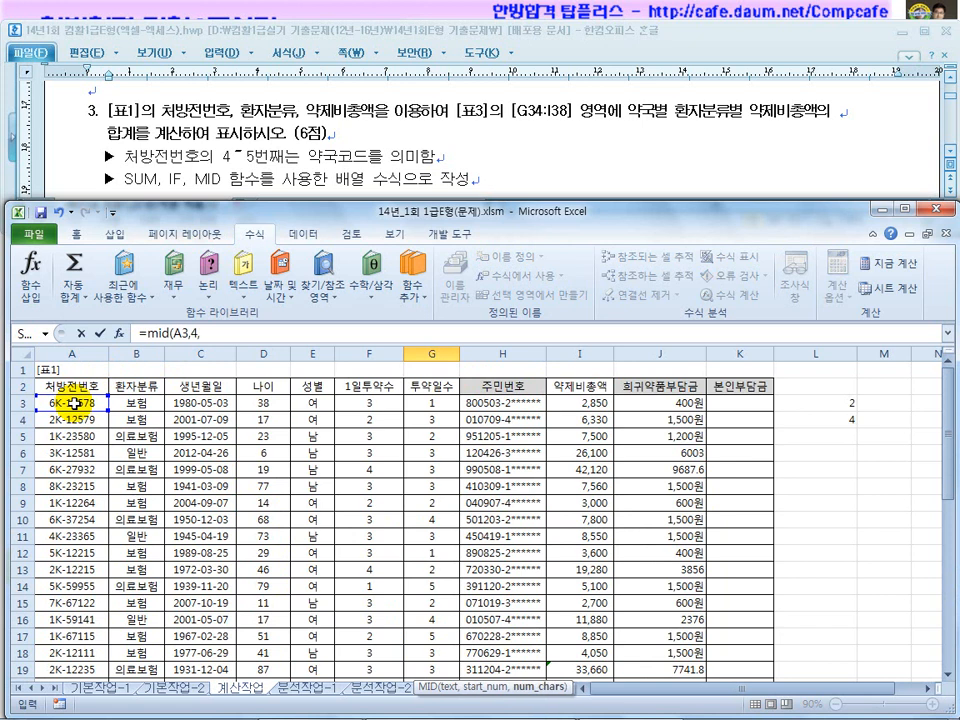
{"action": "type", "text": "5)"}
{"action": "key", "text": "Return"}
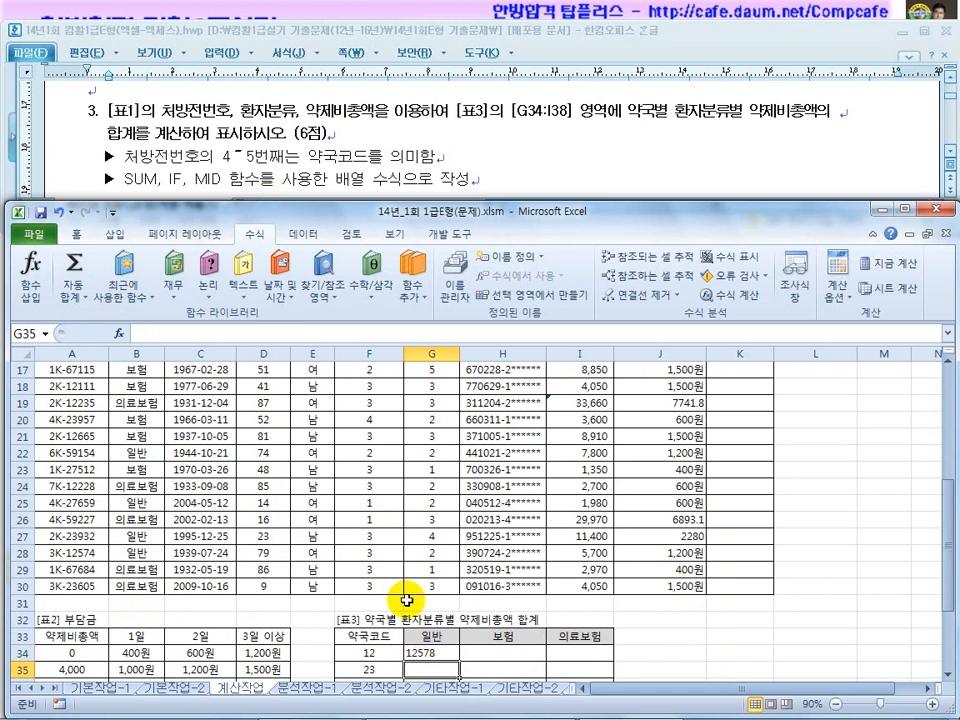
Change G34's MID formula to extract 2 characters and compare its result with the 약국코드 in F34
{"action": "left_click", "coordinate": [417, 654]}
{"action": "left_click", "coordinate": [245, 335]}
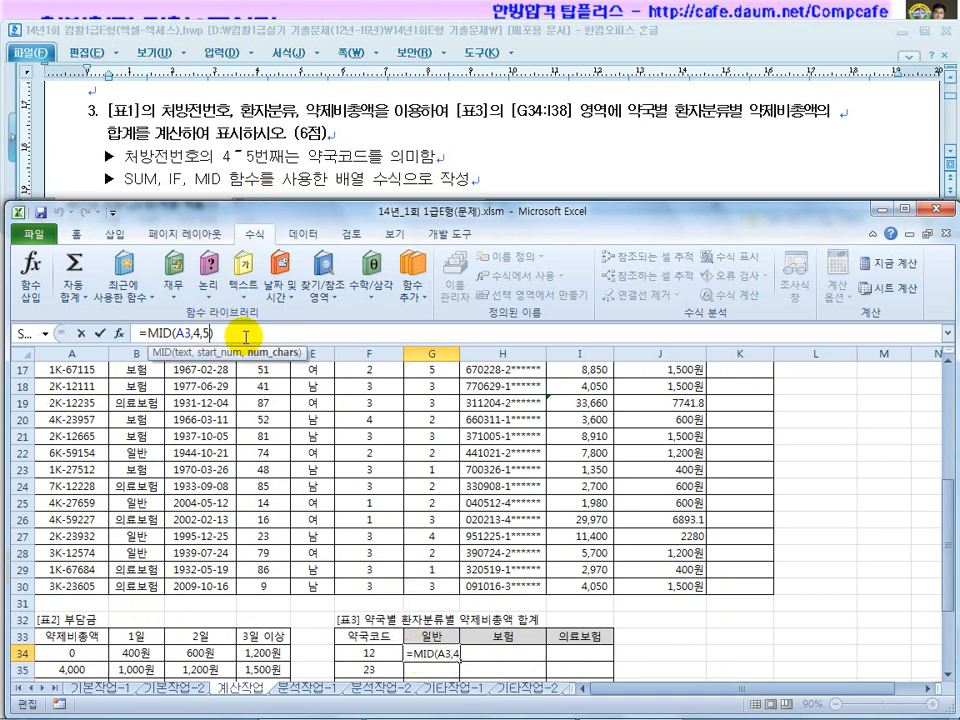
{"action": "key", "text": "Return"}
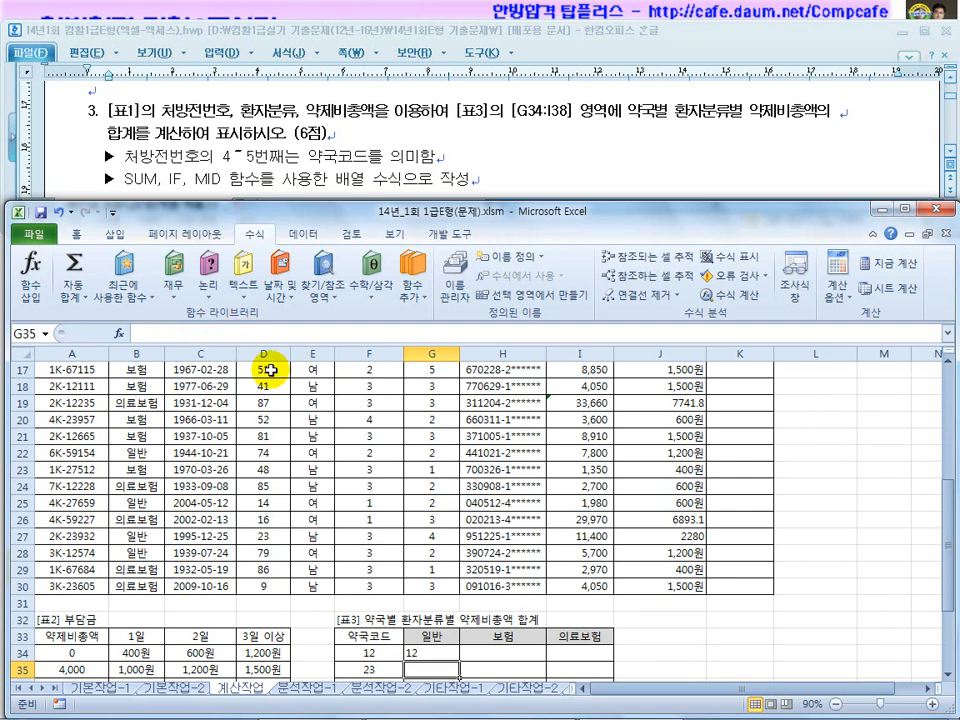
{"action": "scroll", "coordinate": [214, 318], "scroll_direction": "down", "scroll_amount": 3}
{"action": "left_click", "coordinate": [412, 507]}
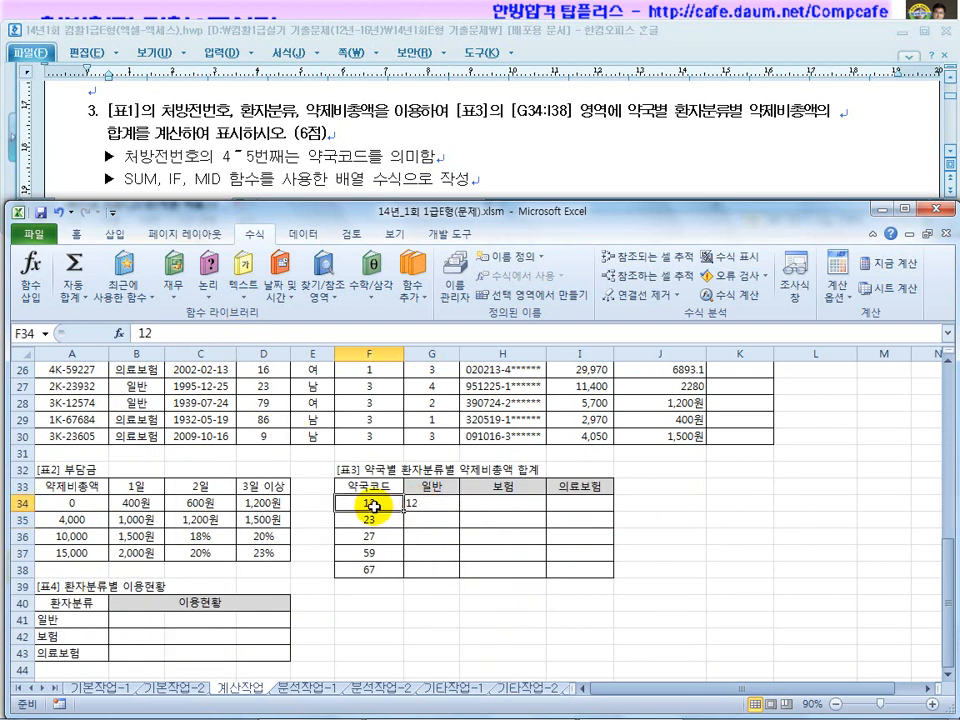
Extend G34's trial formula to =MID(A3,4,2)="12" and compare it with the 약국코드 in F34
{"action": "left_click", "coordinate": [400, 508]}
{"action": "left_click", "coordinate": [420, 506]}
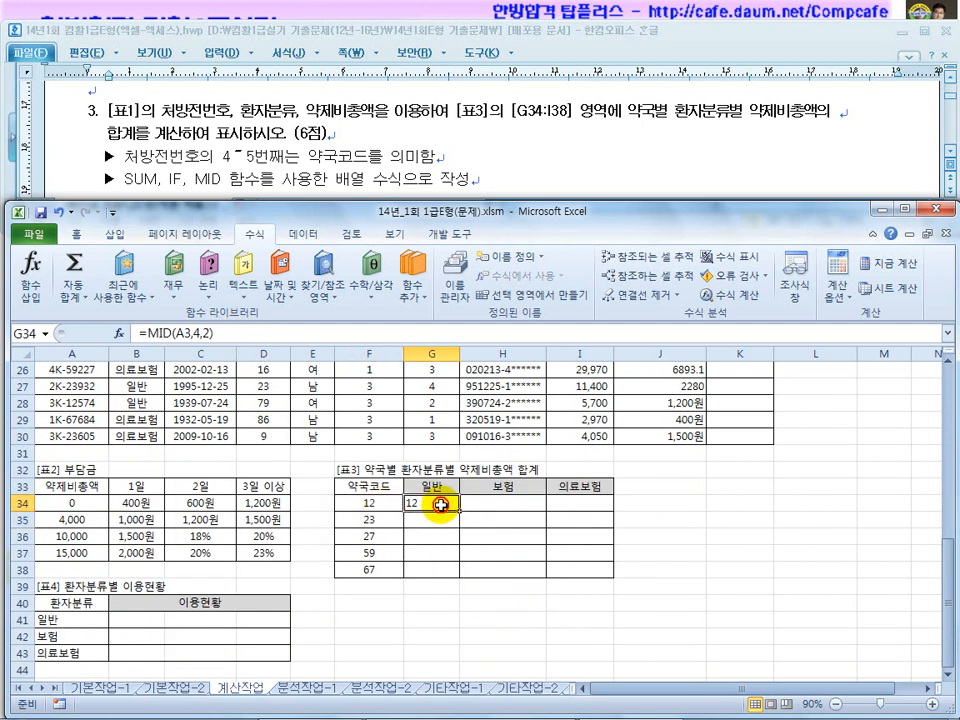
{"action": "left_click", "coordinate": [400, 507]}
{"action": "left_click", "coordinate": [425, 505]}
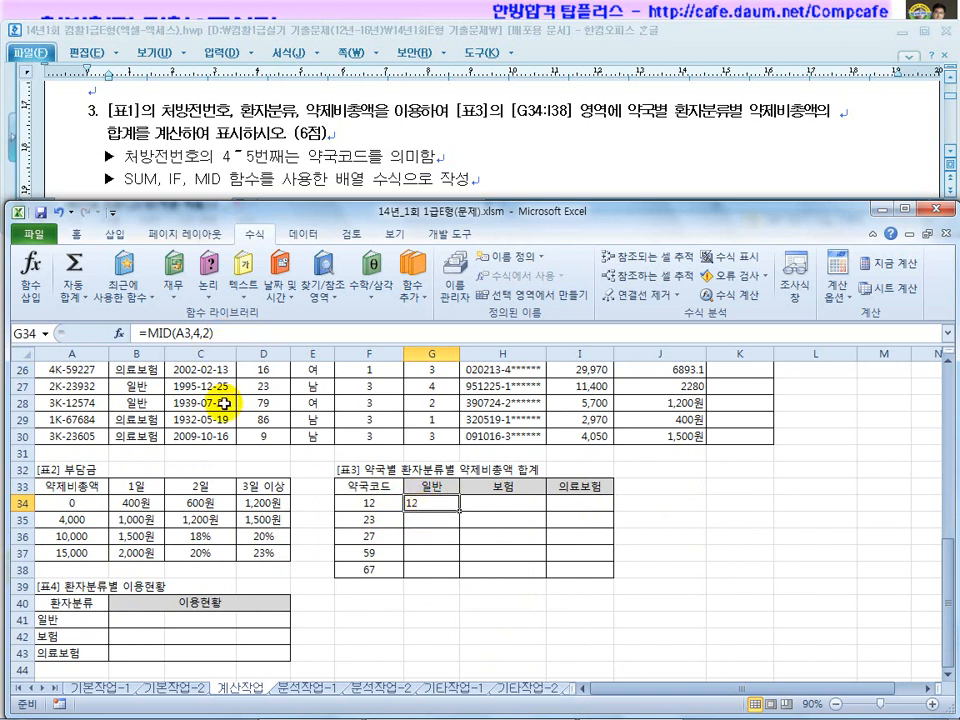
{"action": "left_click", "coordinate": [172, 331]}
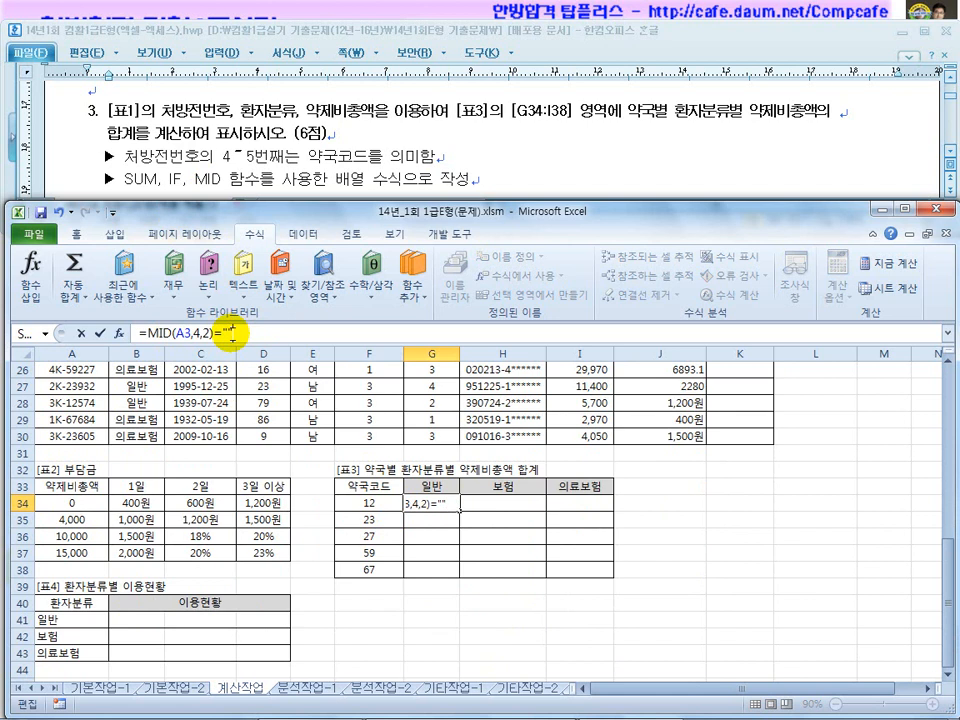
{"action": "type", "text": "12"}
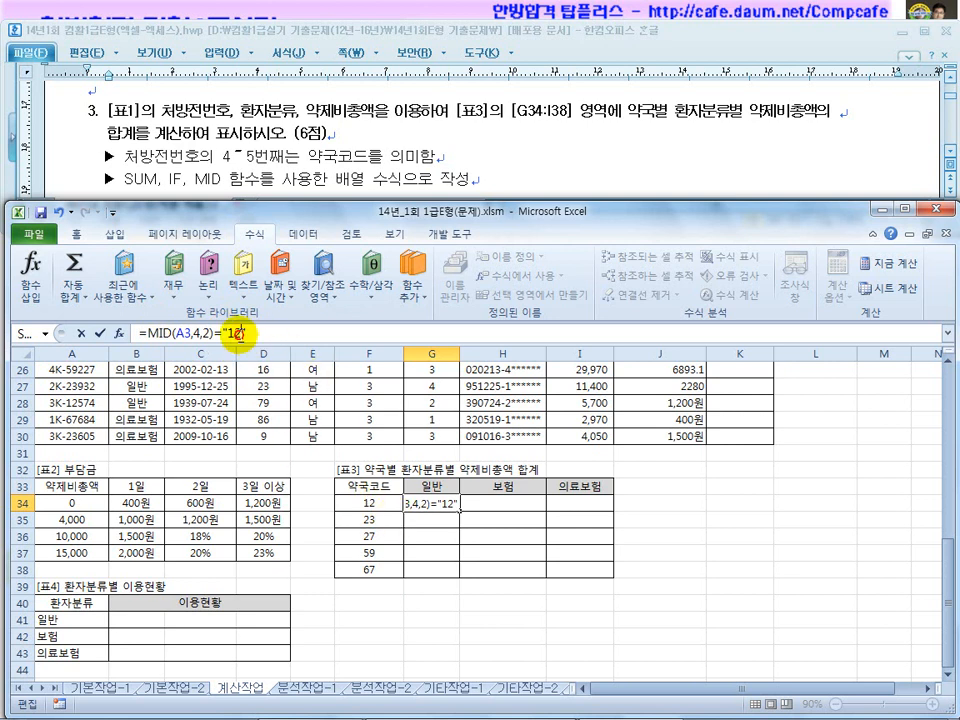
{"action": "left_click", "coordinate": [362, 504]}
{"action": "left_click", "coordinate": [435, 503]}
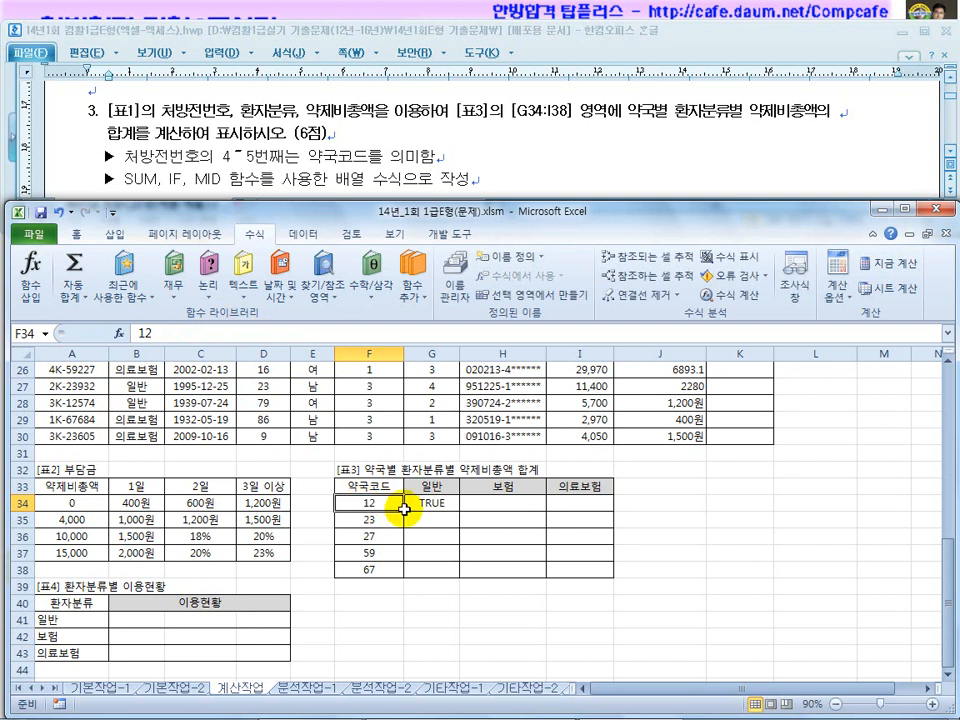
Try replacing the text "12" with F34 in G34's MID comparison, and cancel the edit
{"action": "double_click", "coordinate": [240, 336]}
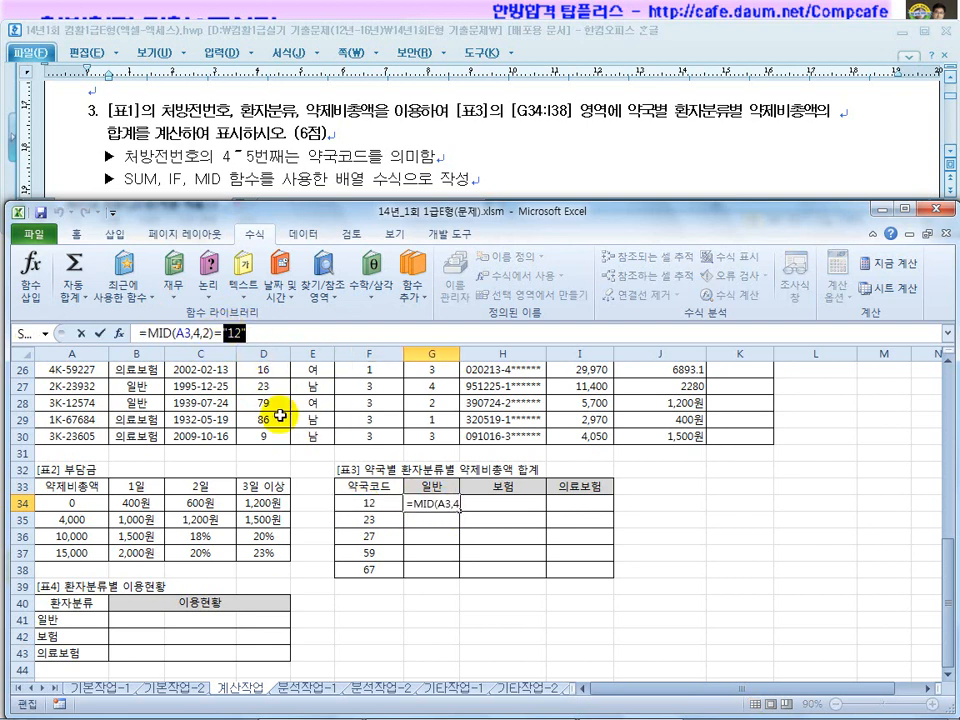
{"action": "left_click", "coordinate": [372, 504]}
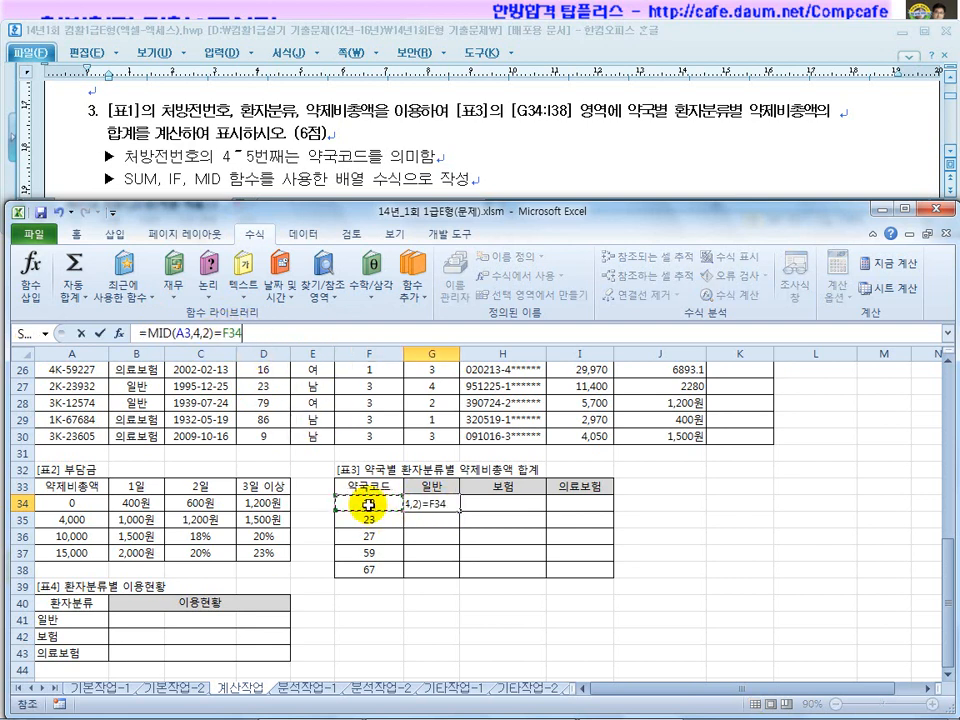
{"action": "left_click_drag", "start_coordinate": [212, 333], "coordinate": [158, 334]}
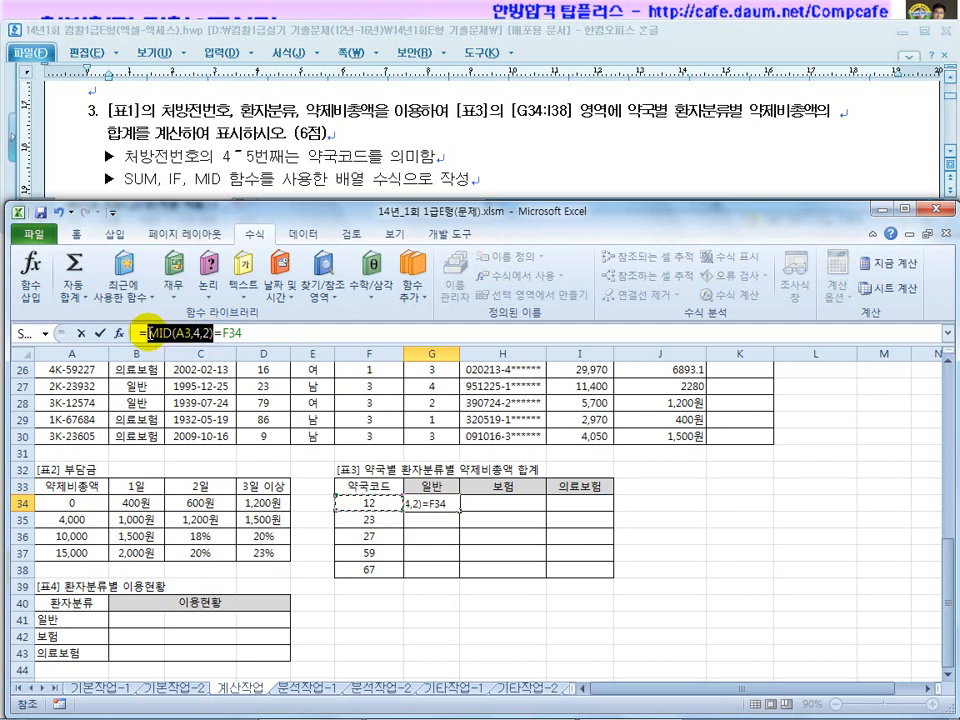
{"action": "left_click_drag", "start_coordinate": [245, 333], "coordinate": [215, 330]}
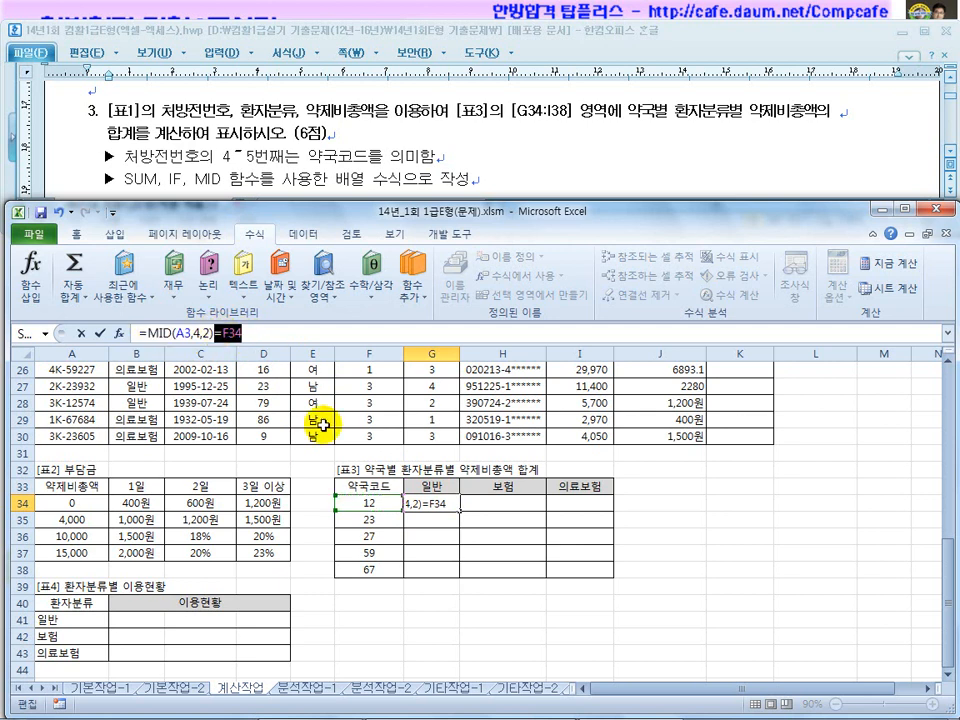
{"action": "key", "text": "Escape"}
Try storing the 약국코드 12 in F34 as text with a leading apostrophe, and undo the change
{"action": "left_click", "coordinate": [371, 509]}
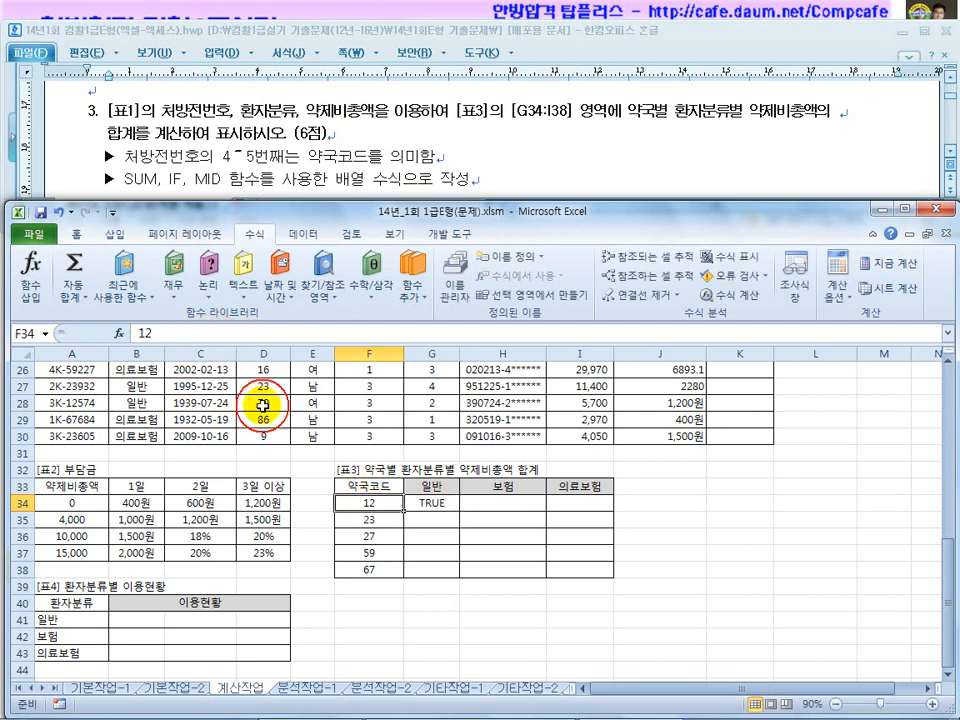
{"action": "left_click_drag", "start_coordinate": [138, 333], "coordinate": [225, 336]}
{"action": "type", "text": "'"}
{"action": "key", "text": "Return"}
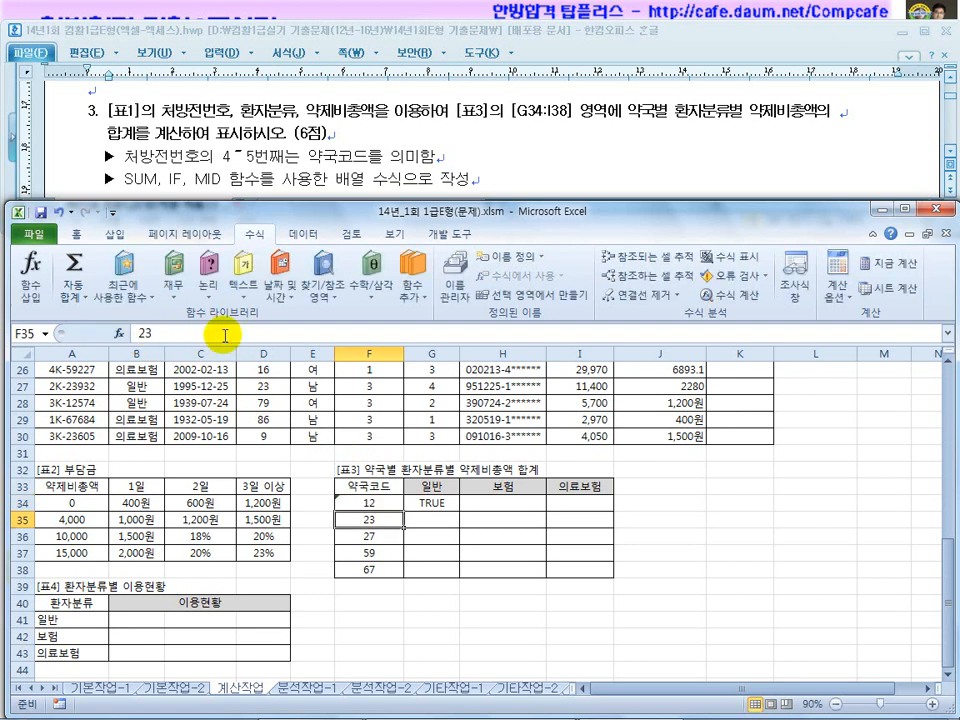
{"action": "left_click", "coordinate": [371, 508]}
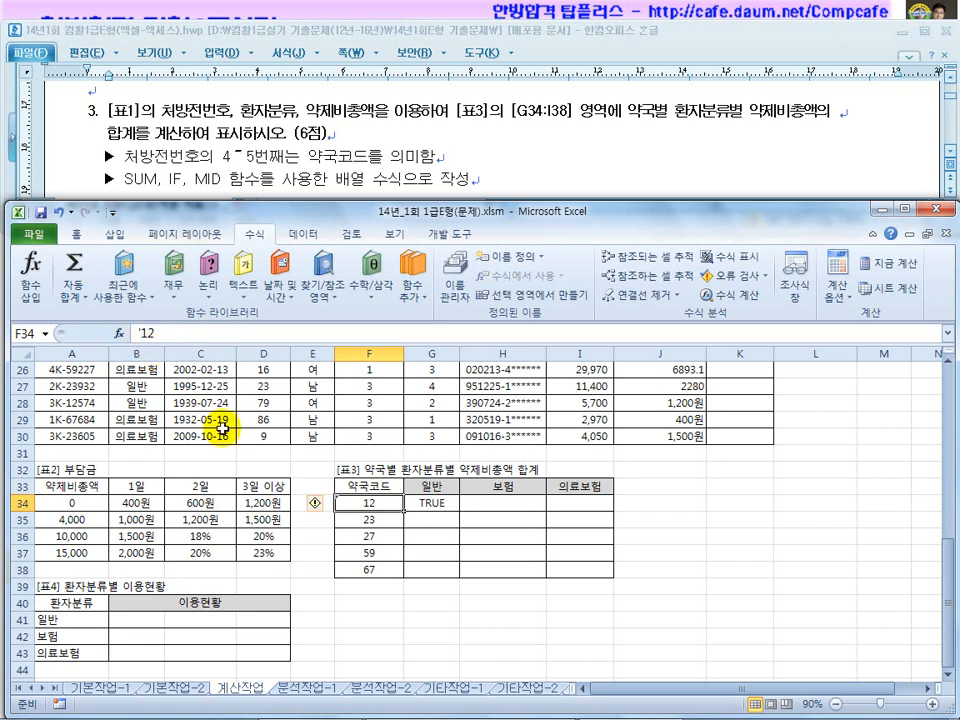
{"action": "key", "text": "ctrl+z"}
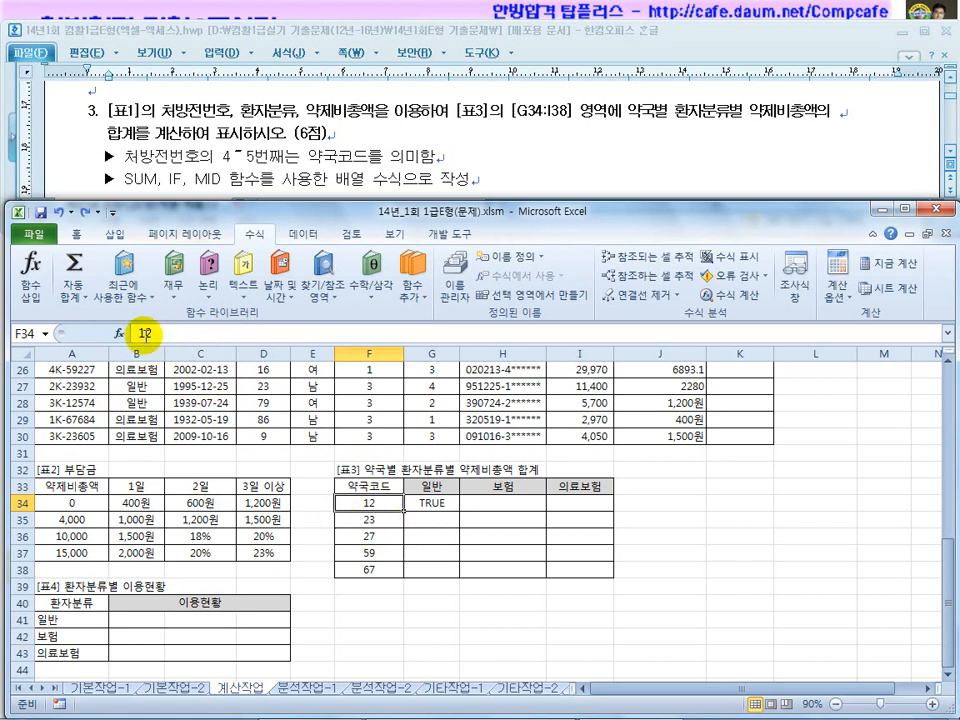
Rewrite G34's comparison as =MID(A3,4,2)*1=F34 to try converting the extracted code to a number
{"action": "left_click", "coordinate": [432, 503]}
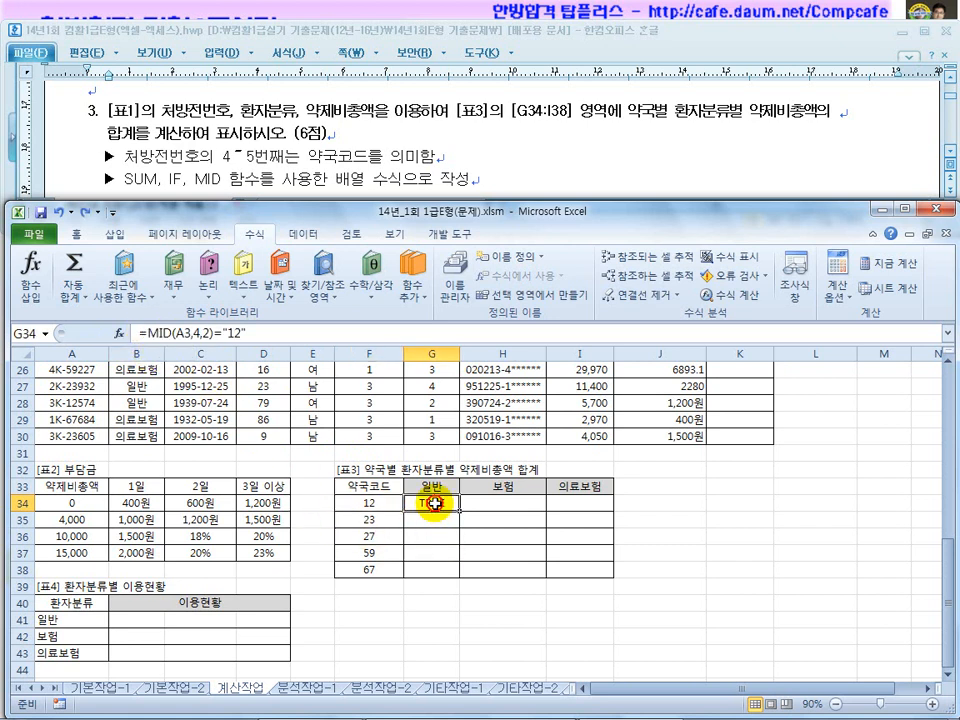
{"action": "left_click", "coordinate": [247, 336]}
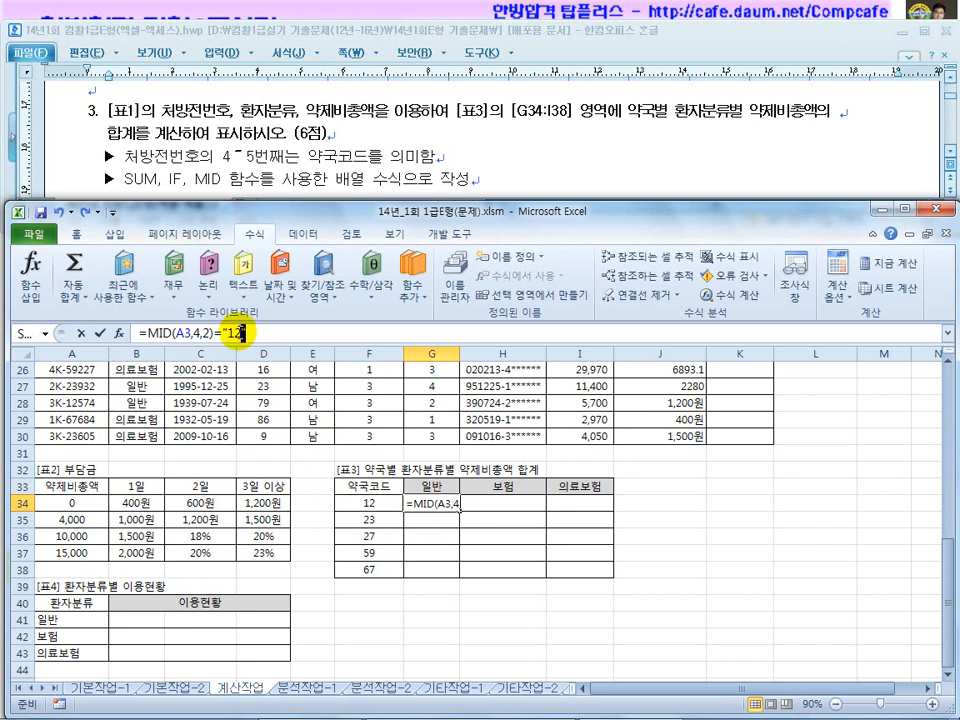
{"action": "left_click", "coordinate": [366, 503]}
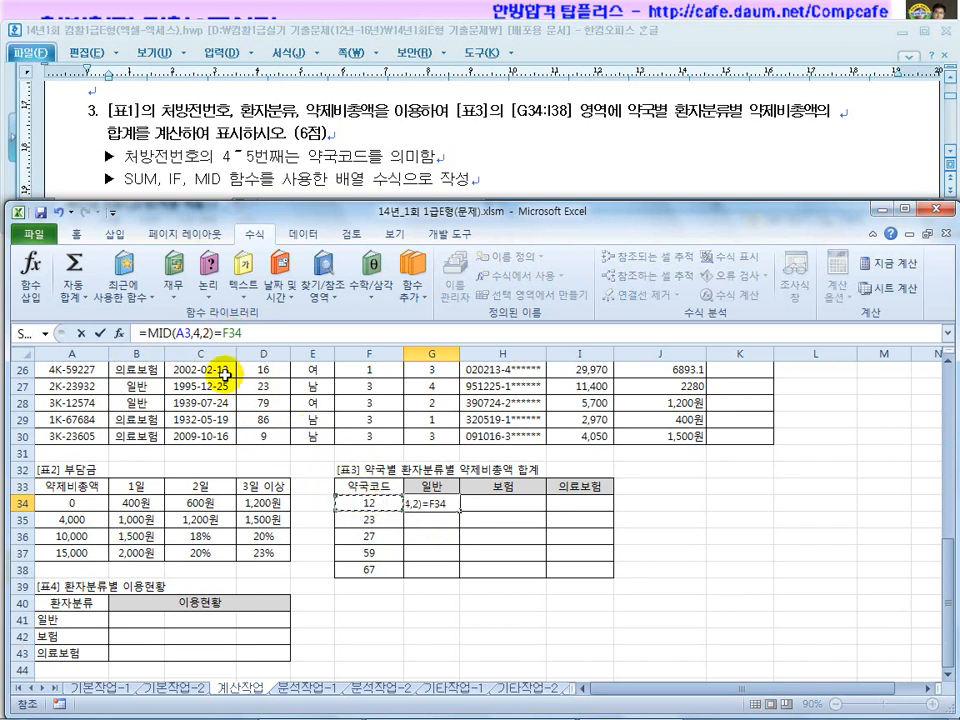
{"action": "left_click_drag", "start_coordinate": [184, 333], "coordinate": [151, 333]}
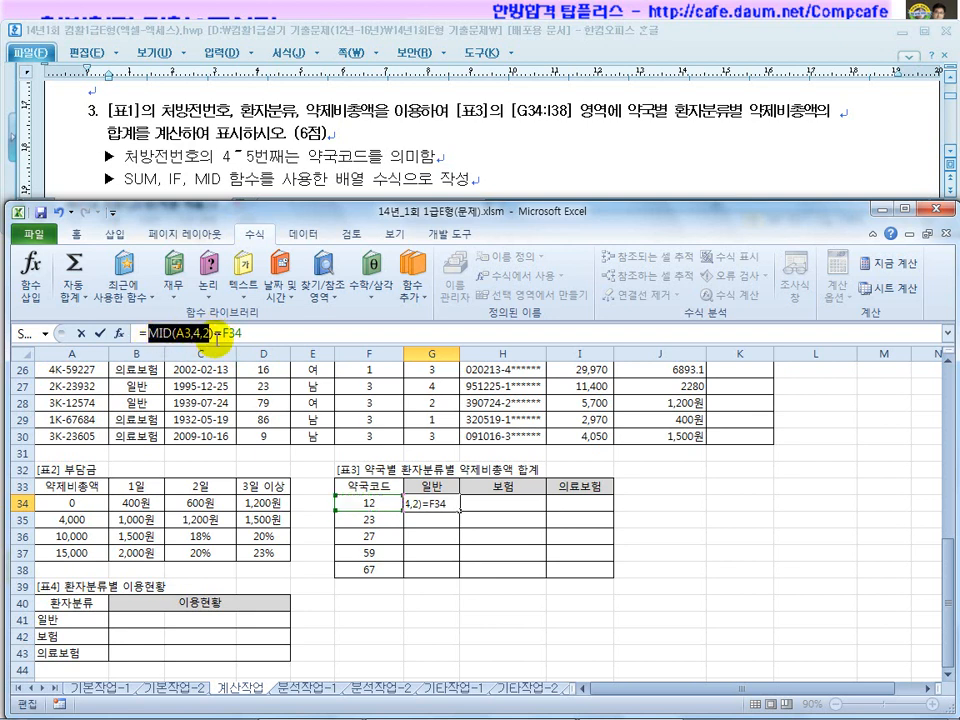
{"action": "left_click", "coordinate": [215, 334]}
{"action": "type", "text": "*1"}
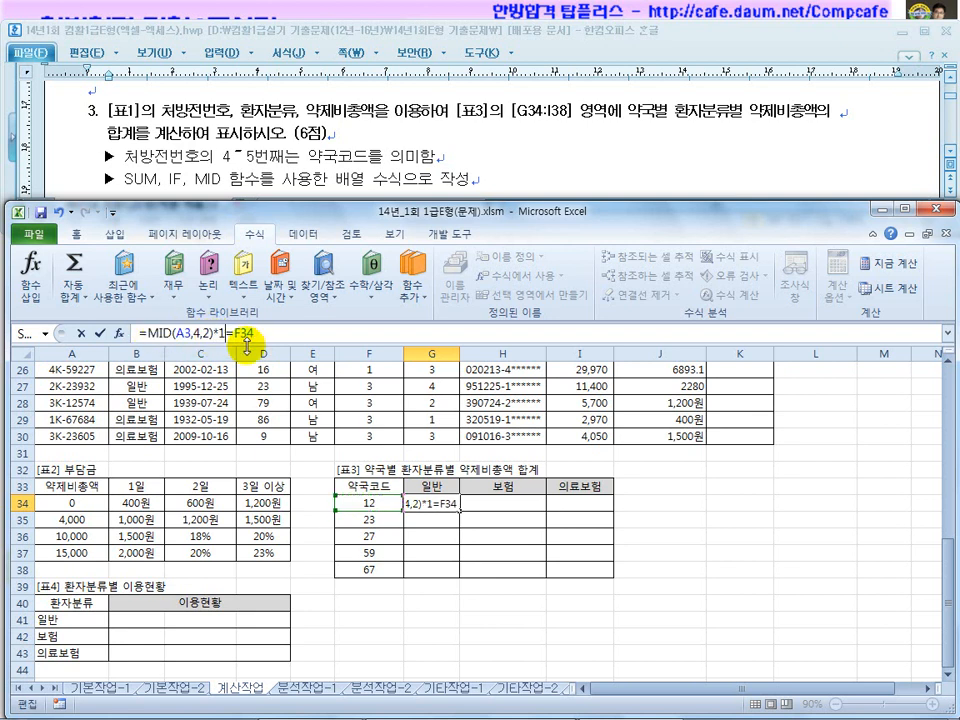
Try VALUE in place of the *1 conversion, making G34's formula =value(MID(A3,4,2))=F34
{"action": "left_click_drag", "start_coordinate": [214, 336], "coordinate": [145, 334]}
{"action": "left_click", "coordinate": [215, 334]}
{"action": "key", "text": "Delete"}
{"action": "key", "text": "Delete"}
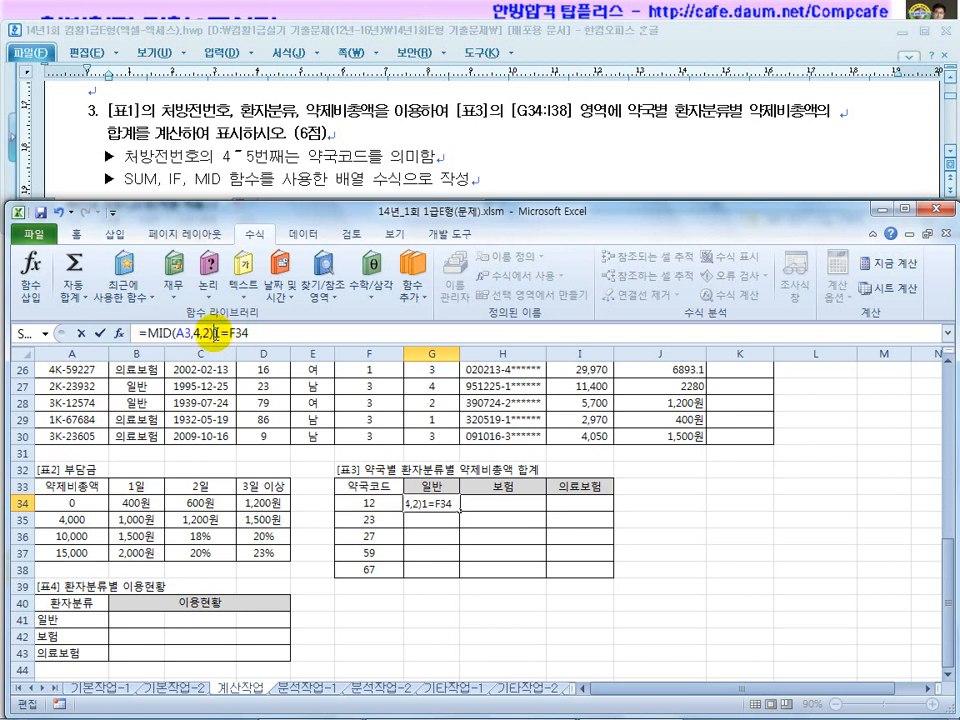
{"action": "left_click", "coordinate": [148, 334]}
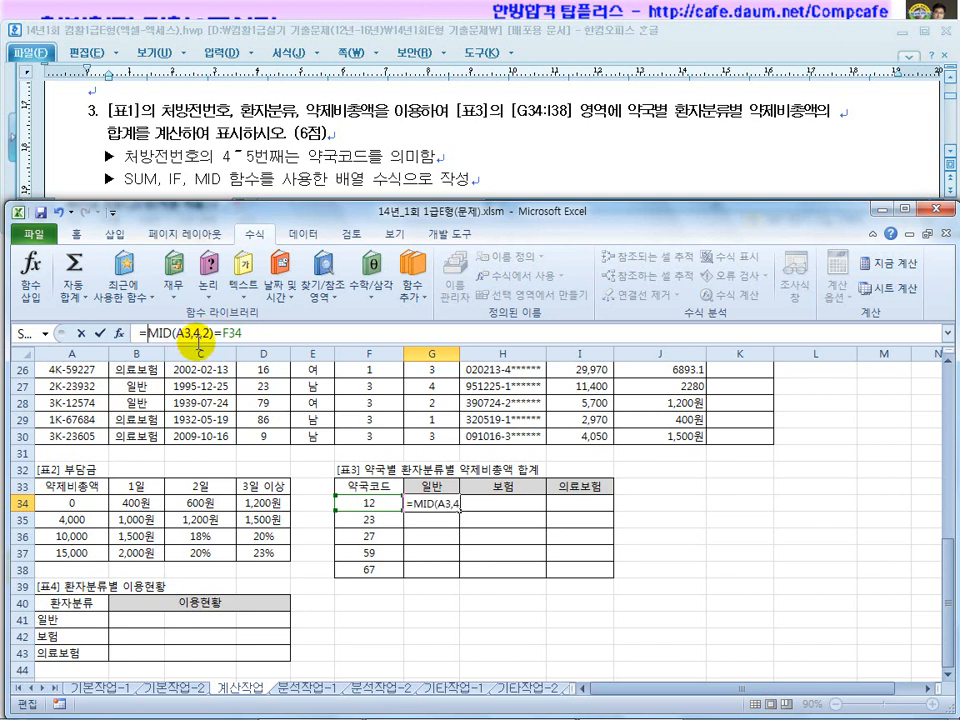
{"action": "type", "text": "vl"}
{"action": "key", "text": "BackSpace"}
{"action": "type", "text": "alu"}
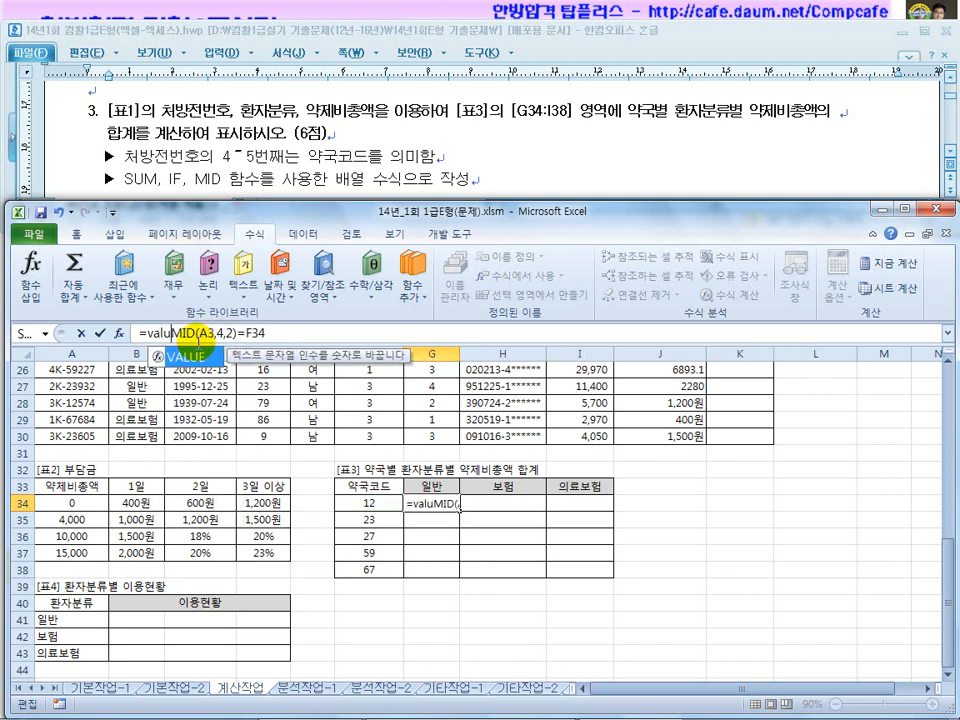
{"action": "type", "text": "e("}
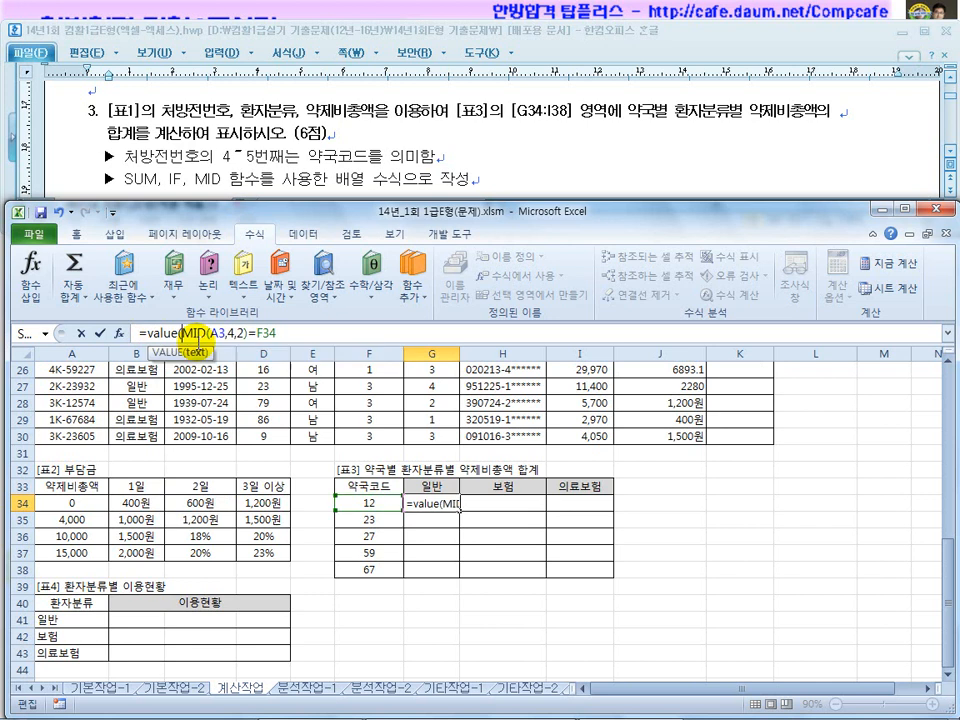
{"action": "left_click", "coordinate": [274, 338]}
{"action": "type", "text": ")"}
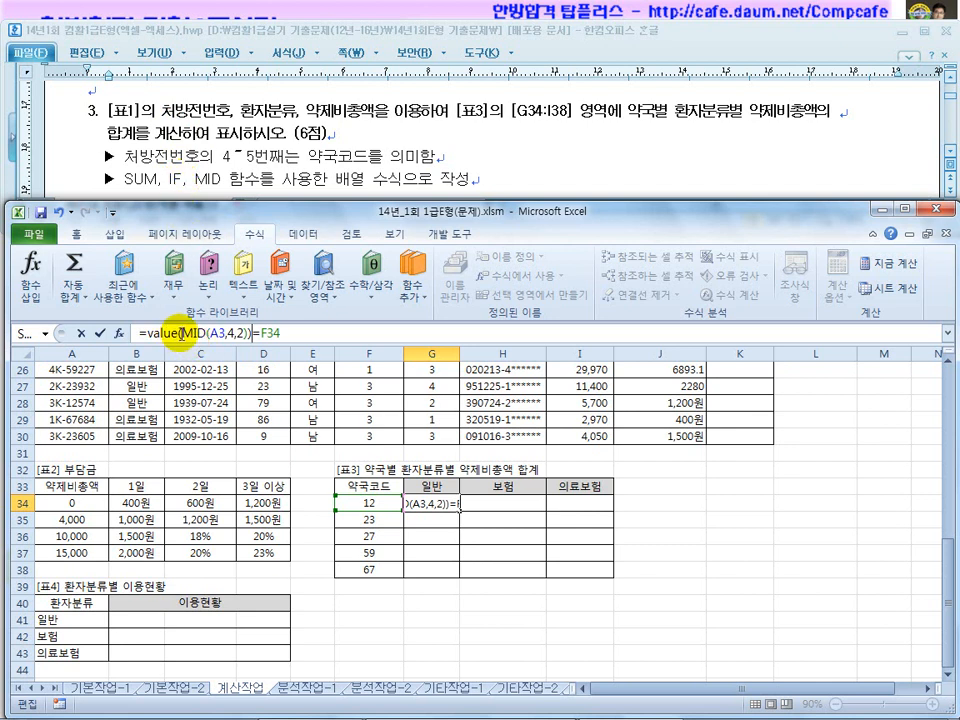
Replace the VALUE wrapper in G34 with *1 after MID, and cancel the formula edit
{"action": "left_click_drag", "start_coordinate": [181, 338], "coordinate": [144, 333]}
{"action": "key", "text": "Delete"}
{"action": "key", "text": "Delete"}
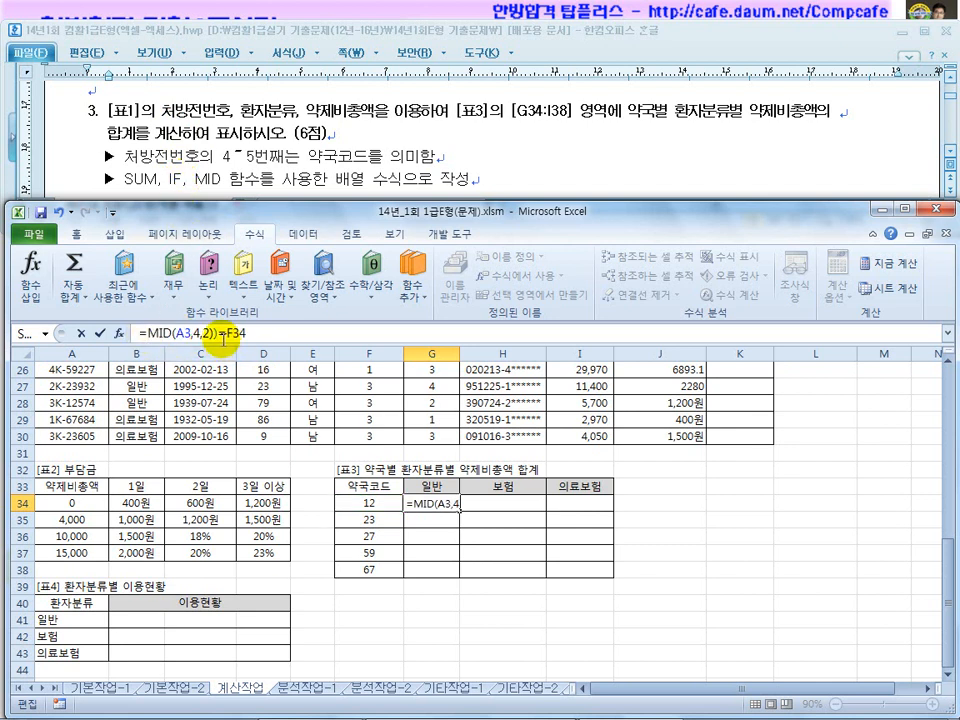
{"action": "left_click", "coordinate": [217, 334]}
{"action": "key", "text": "BackSpace"}
{"action": "type", "text": "*1"}
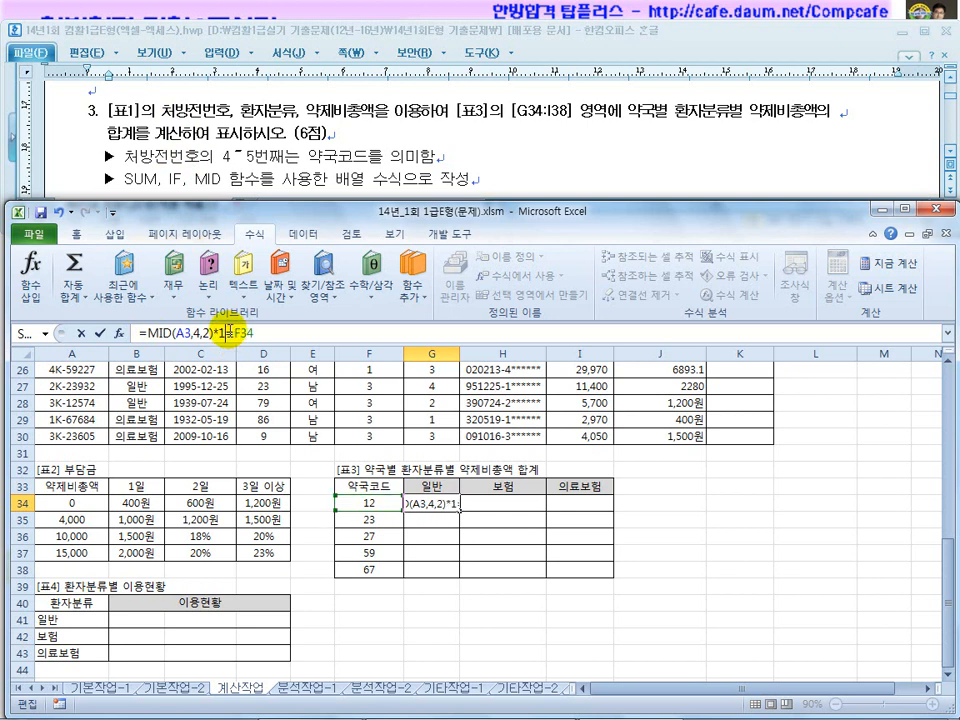
{"action": "key", "text": "Escape"}
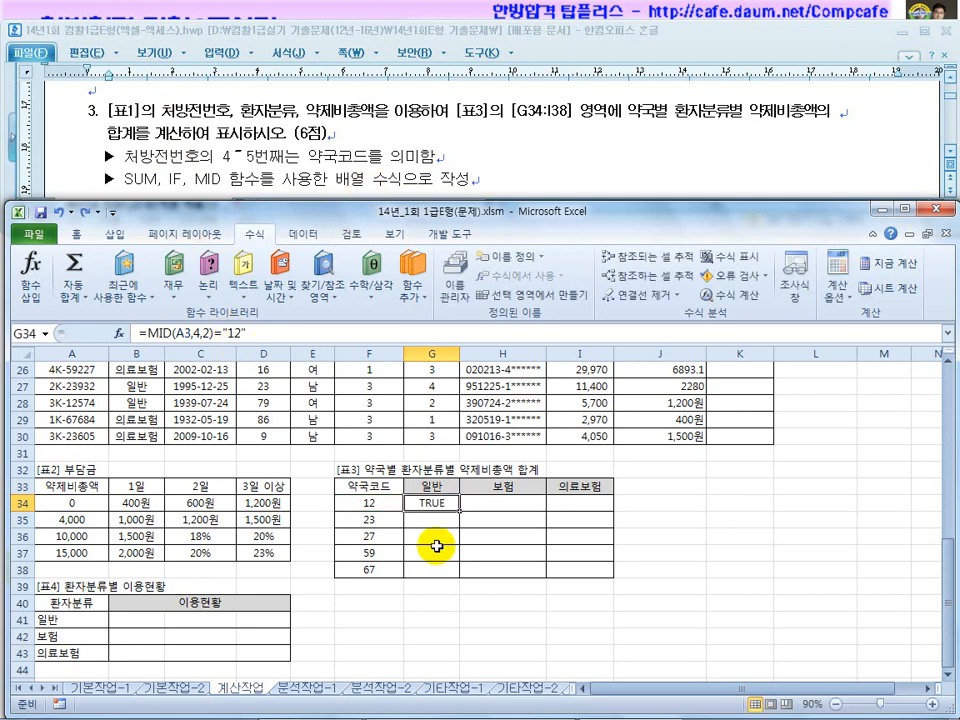
Clear the trial formula in G34 and begin =sum((if(()*(), with two empty condition brackets multiplied together
{"action": "key", "text": "Delete"}
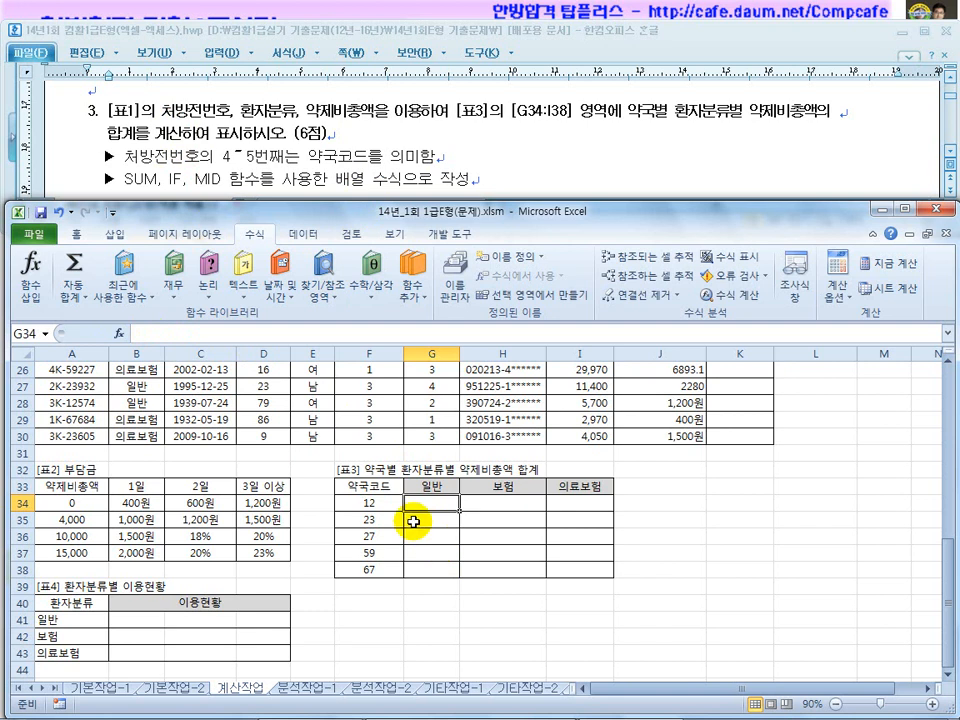
{"action": "type", "text": "=sum("}
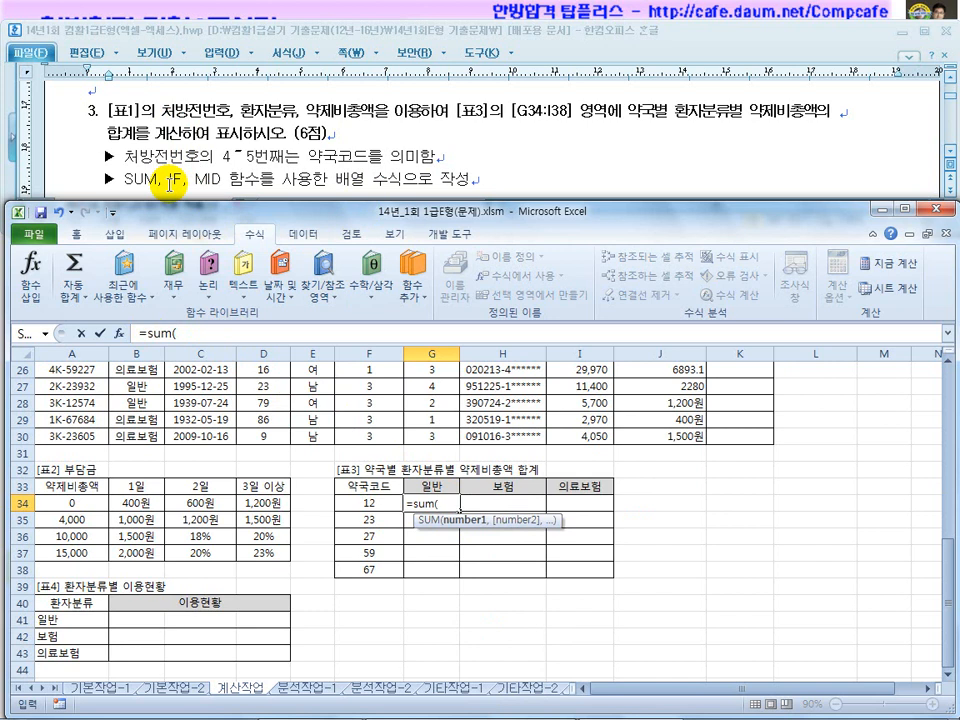
{"action": "type", "text": "(if("}
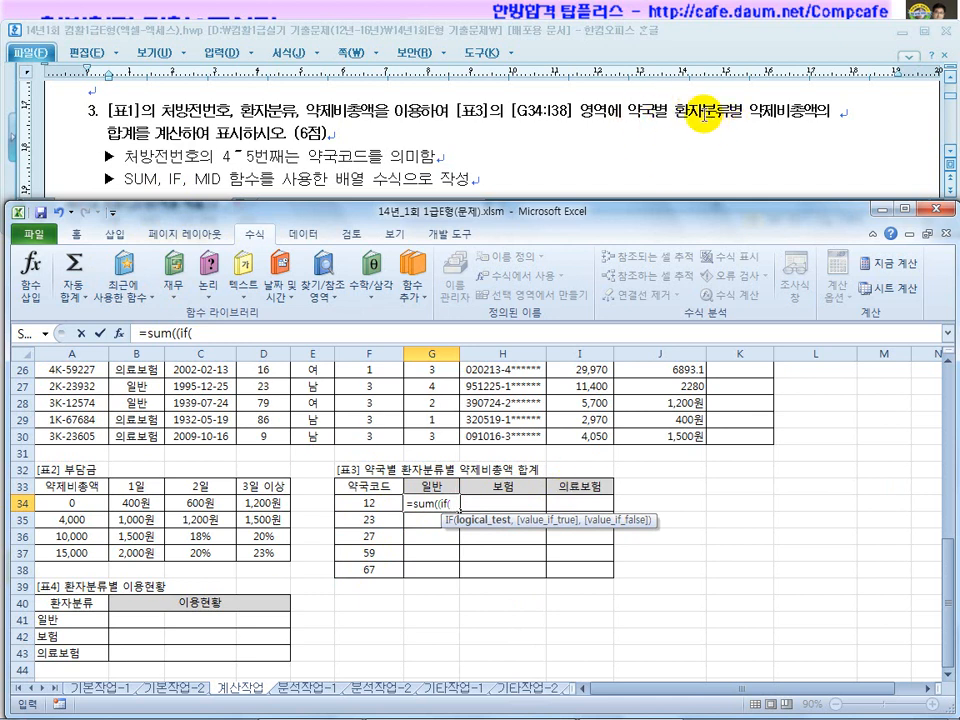
{"action": "left_click", "coordinate": [218, 338]}
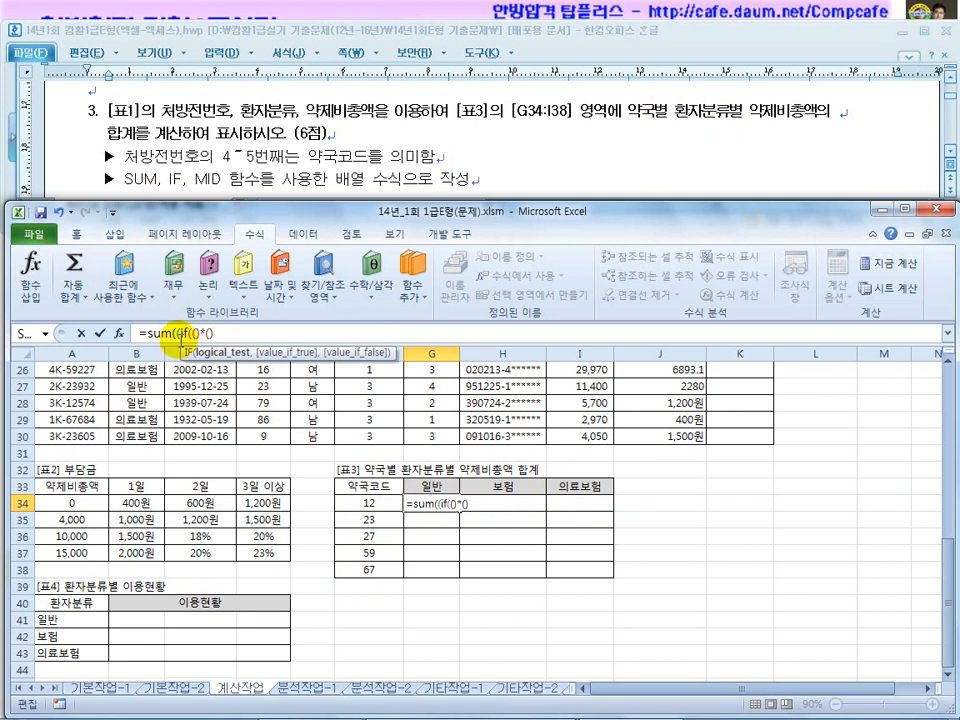
{"action": "type", "text": ","}
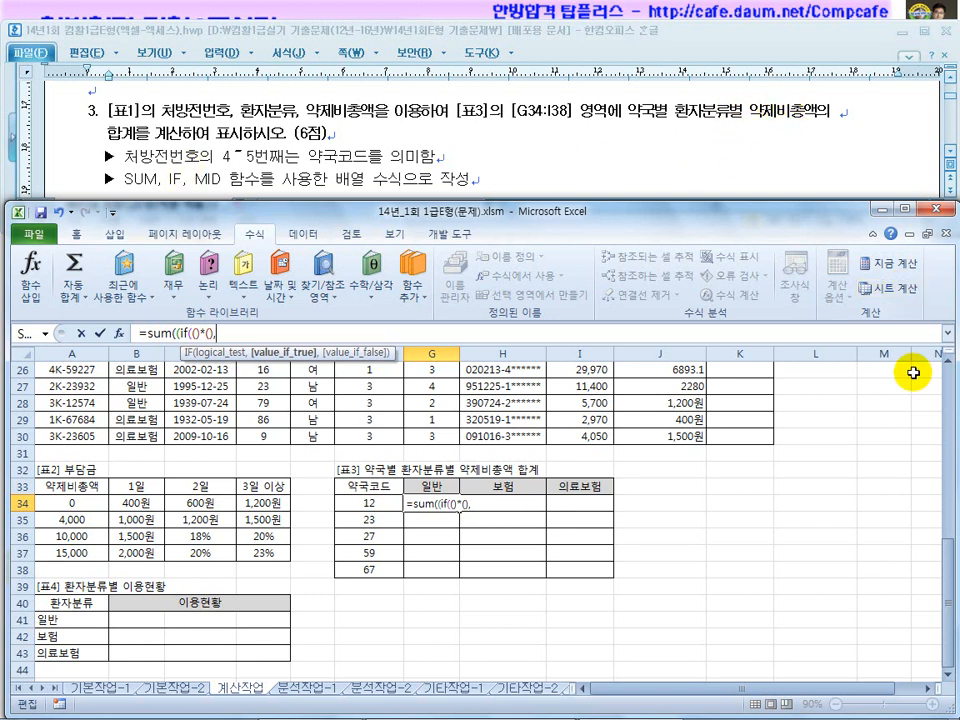
Add the absolute range $I$3:$I$30 as the IF's true value in G34's formula and close the IF and SUM brackets
{"action": "left_click_drag", "start_coordinate": [945, 560], "coordinate": [935, 400]}
{"action": "left_click_drag", "start_coordinate": [588, 403], "coordinate": [592, 620]}
{"action": "key", "text": "F4"}
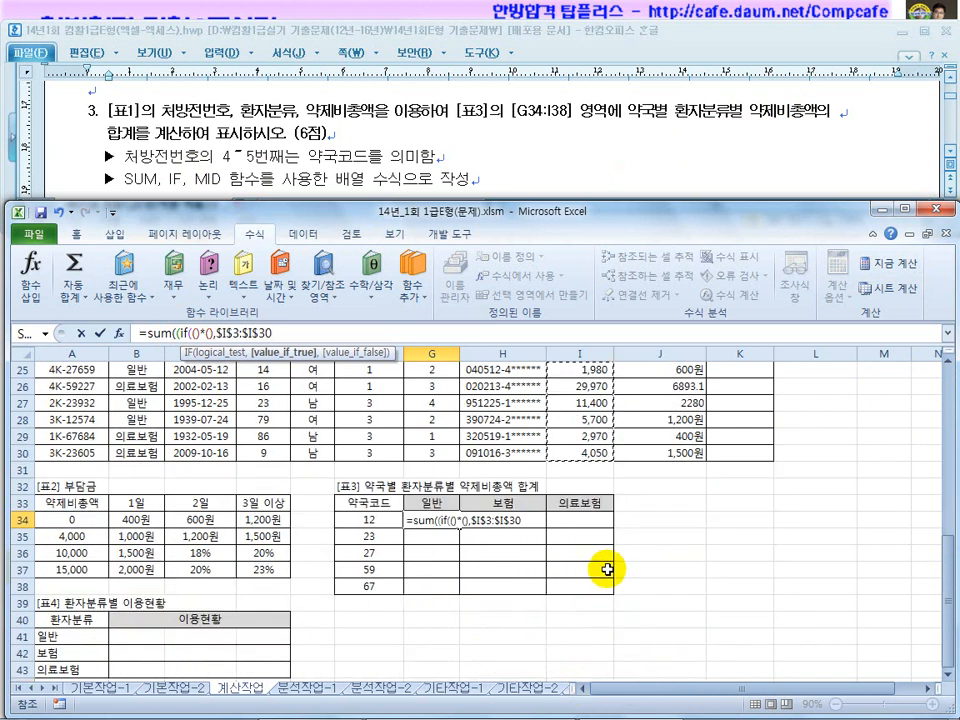
{"action": "type", "text": ")"}
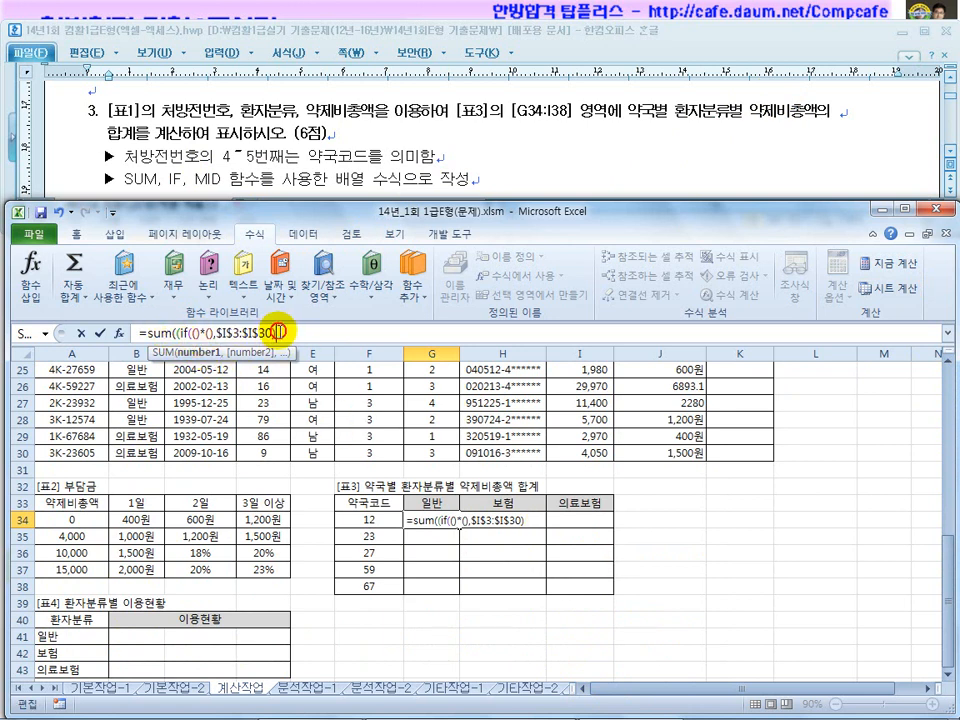
{"action": "left_click", "coordinate": [294, 332]}
Fill the first empty condition bracket in G34's formula with mid($A$3:$A$30,4,2)*1 to extract the pharmacy code as a number
{"action": "left_click", "coordinate": [188, 333]}
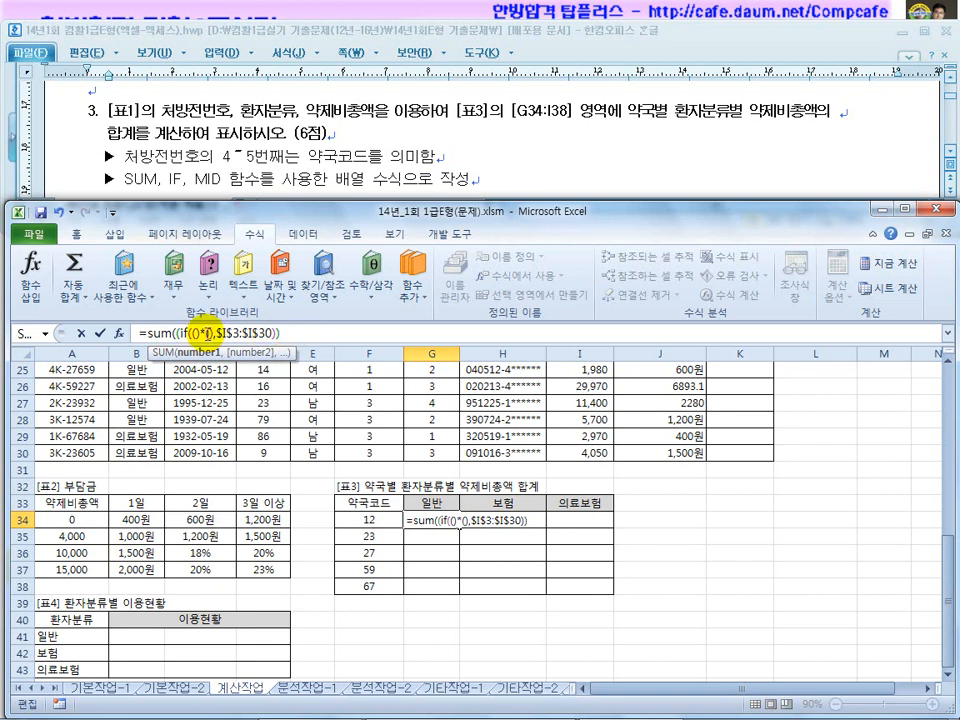
{"action": "left_click", "coordinate": [197, 333]}
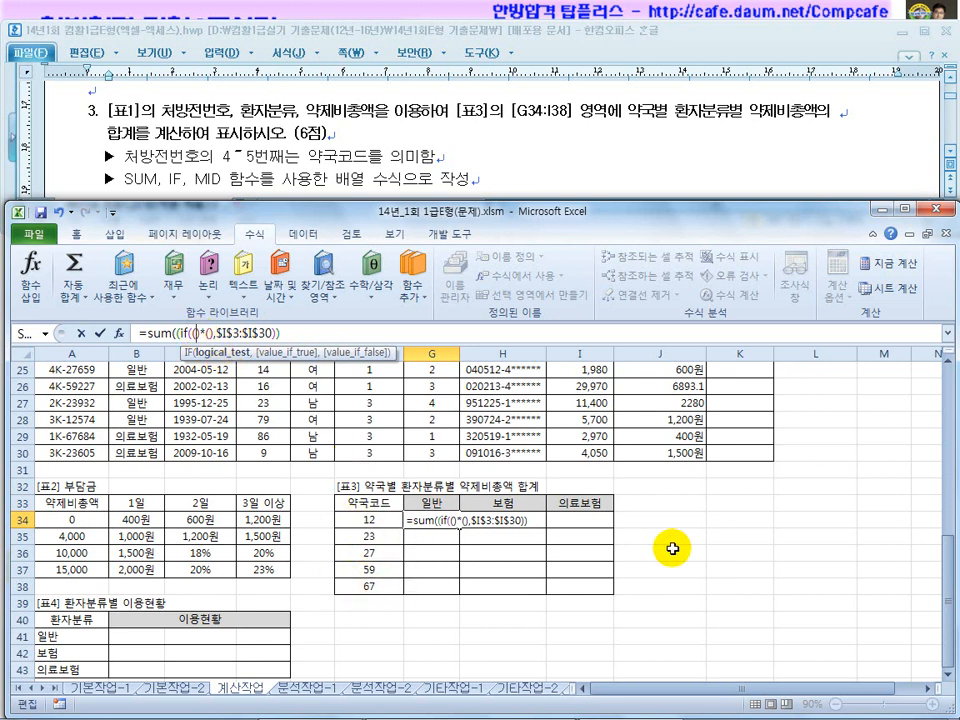
{"action": "left_click_drag", "start_coordinate": [938, 568], "coordinate": [926, 388]}
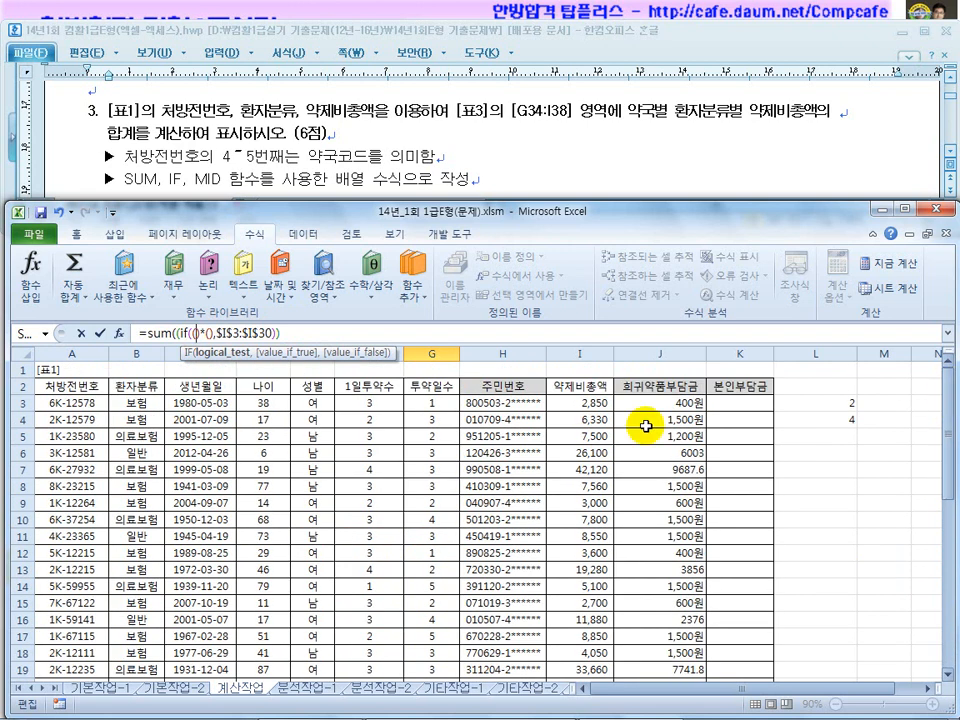
{"action": "type", "text": "mid("}
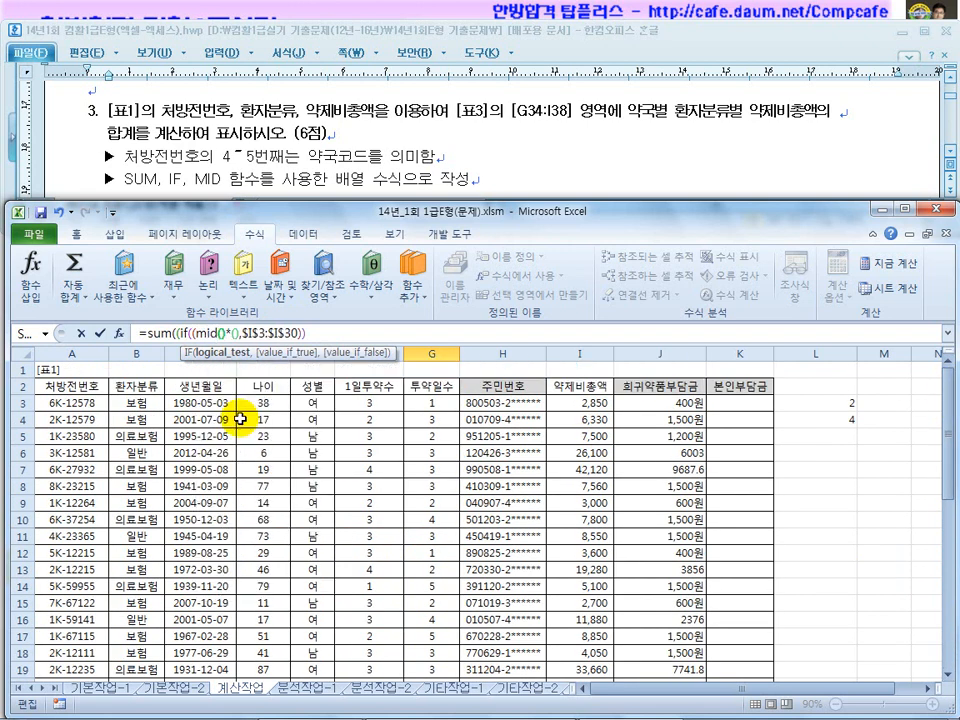
{"action": "left_click_drag", "start_coordinate": [83, 403], "coordinate": [87, 660]}
{"action": "key", "text": "F4"}
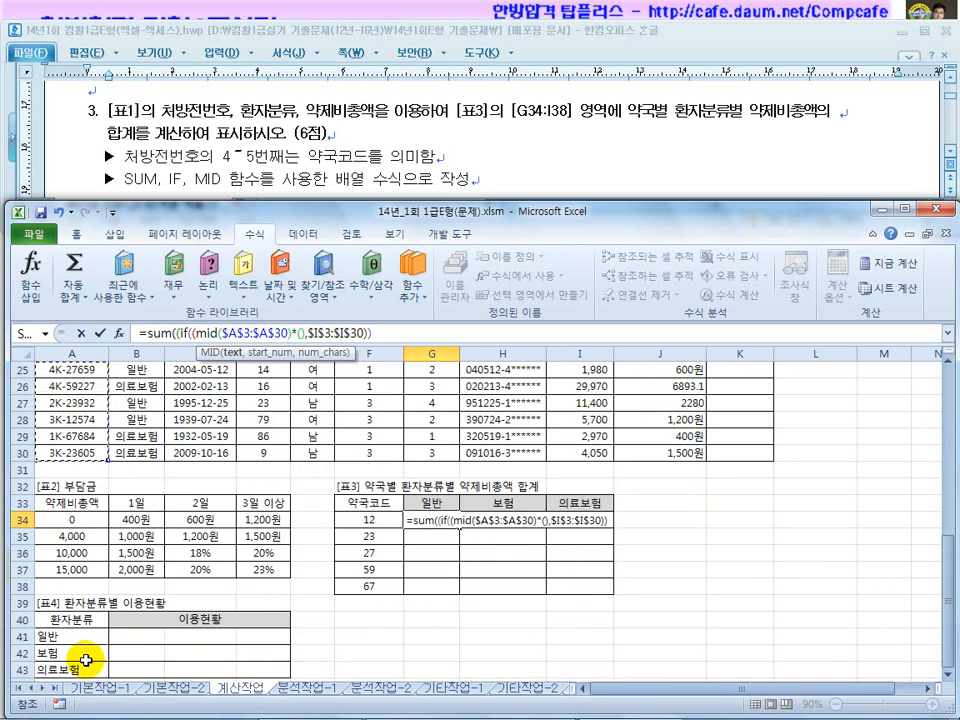
{"action": "type", "text": ",4,"}
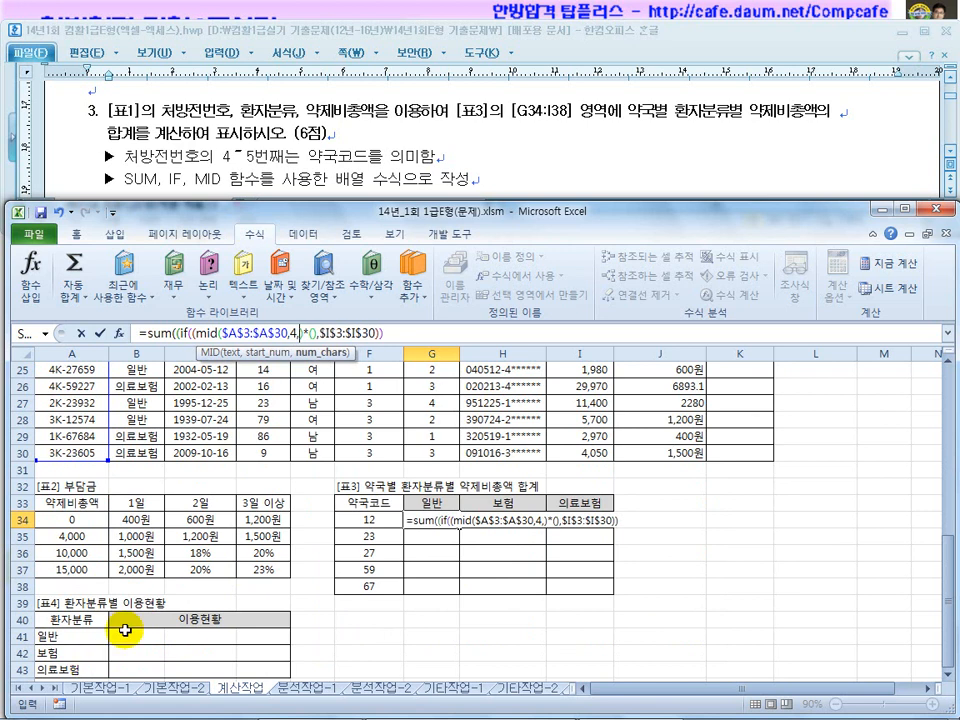
{"action": "type", "text": "2"}
{"action": "key", "text": "Right"}
{"action": "type", "text": "*1"}
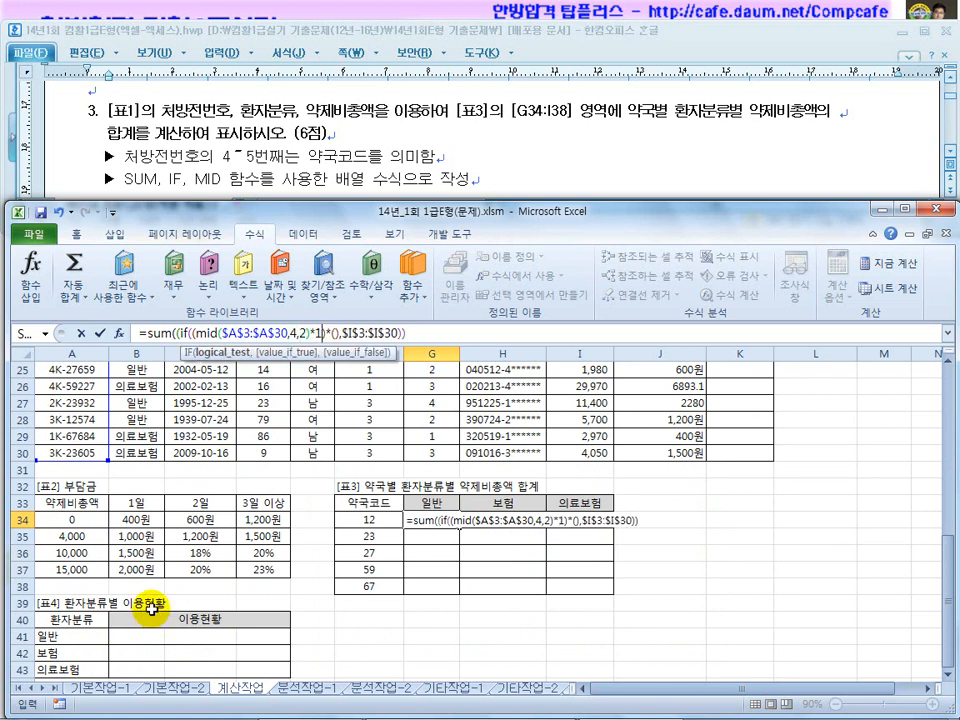
Compare the extracted code with 약국코드 cell F34 in the first condition, locking only the column as $F34
{"action": "type", "text": "="}
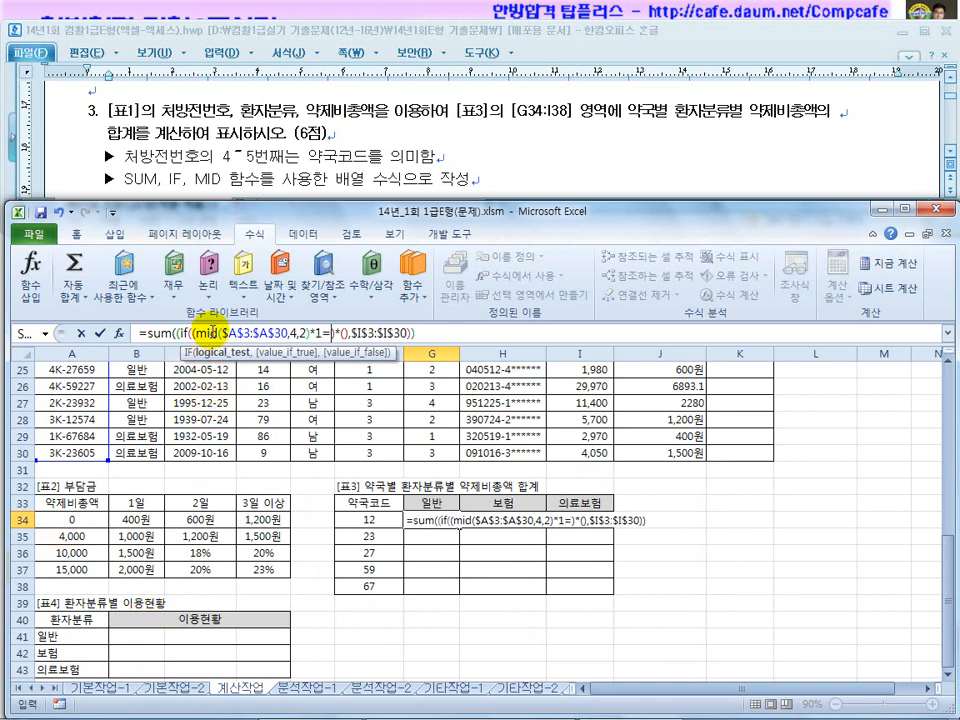
{"action": "left_click", "coordinate": [374, 520]}
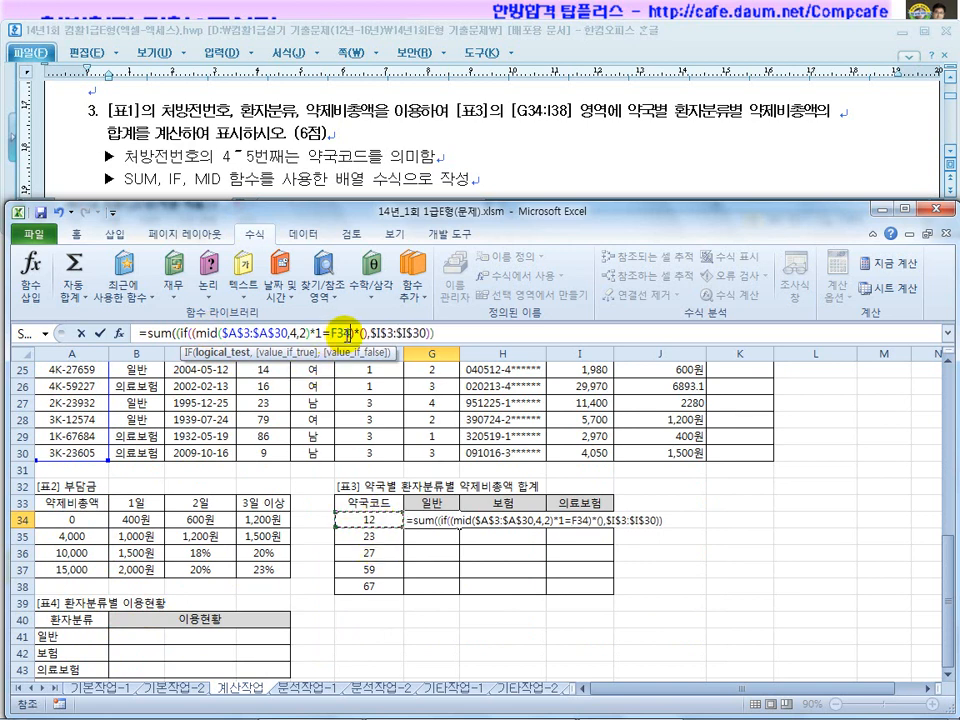
{"action": "left_click_drag", "start_coordinate": [303, 334], "coordinate": [251, 336]}
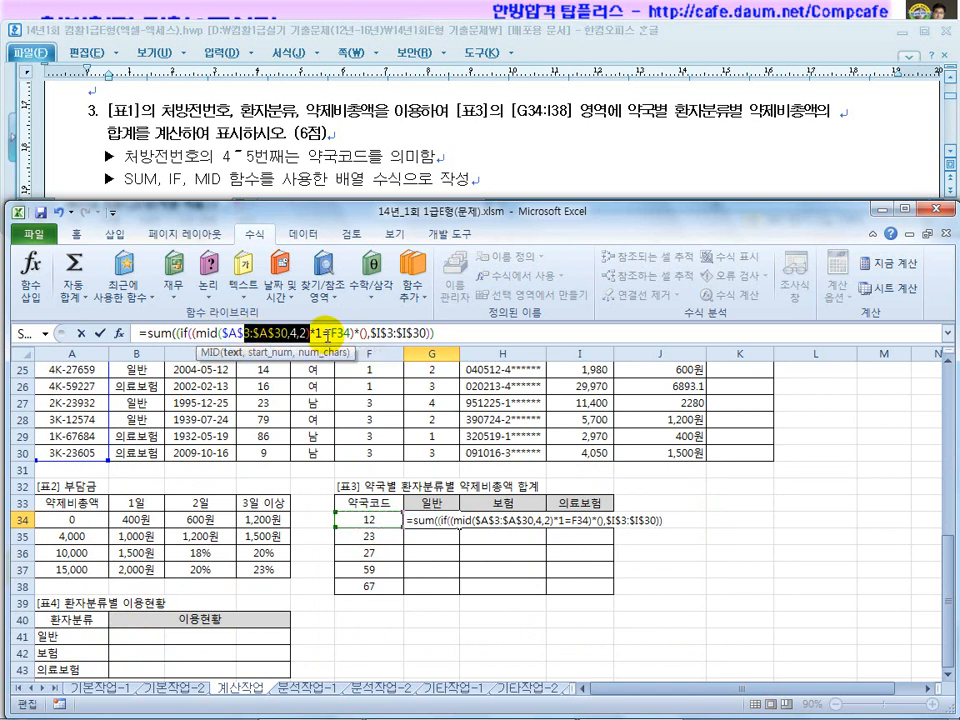
{"action": "left_click", "coordinate": [313, 334]}
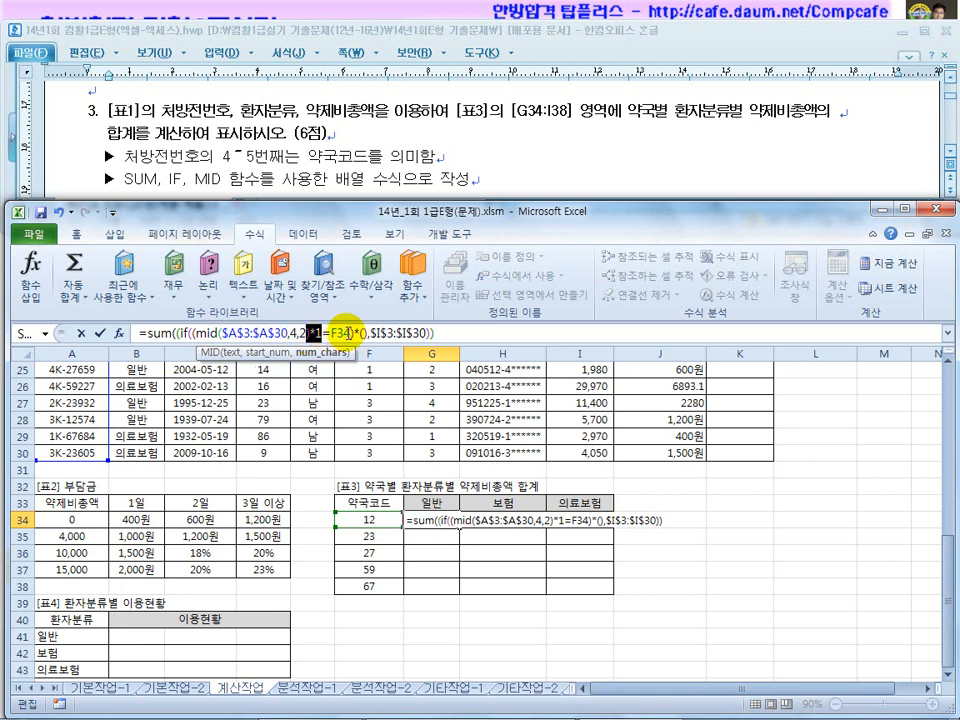
{"action": "double_click", "coordinate": [344, 332]}
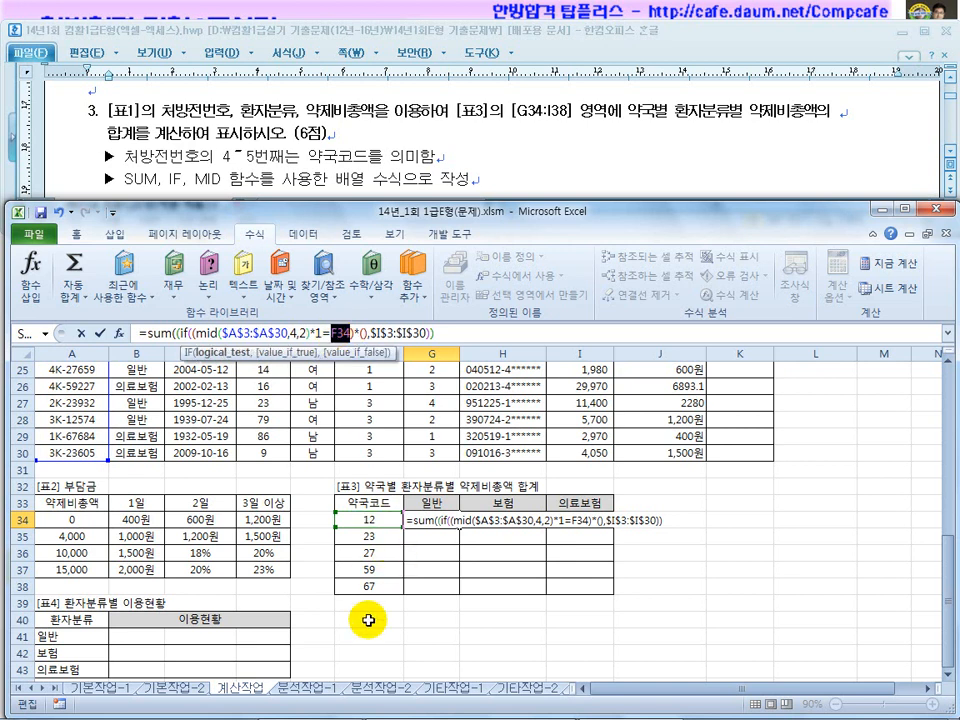
{"action": "key", "text": "F4"}
{"action": "key", "text": "F4"}
{"action": "key", "text": "F4"}
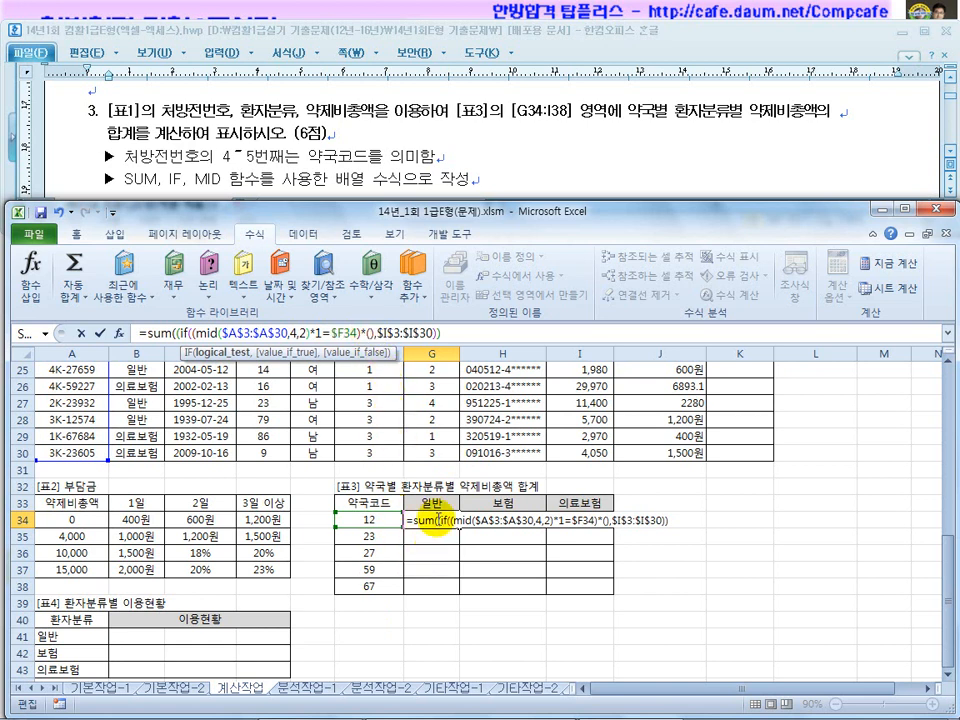
Fill the second condition bracket with $B$3:$B$30=G$33 to match 환자분류 against the column heading, locking only the heading's row
{"action": "left_click_drag", "start_coordinate": [943, 568], "coordinate": [945, 410]}
{"action": "left_click_drag", "start_coordinate": [148, 398], "coordinate": [145, 640]}
{"action": "key", "text": "F4"}
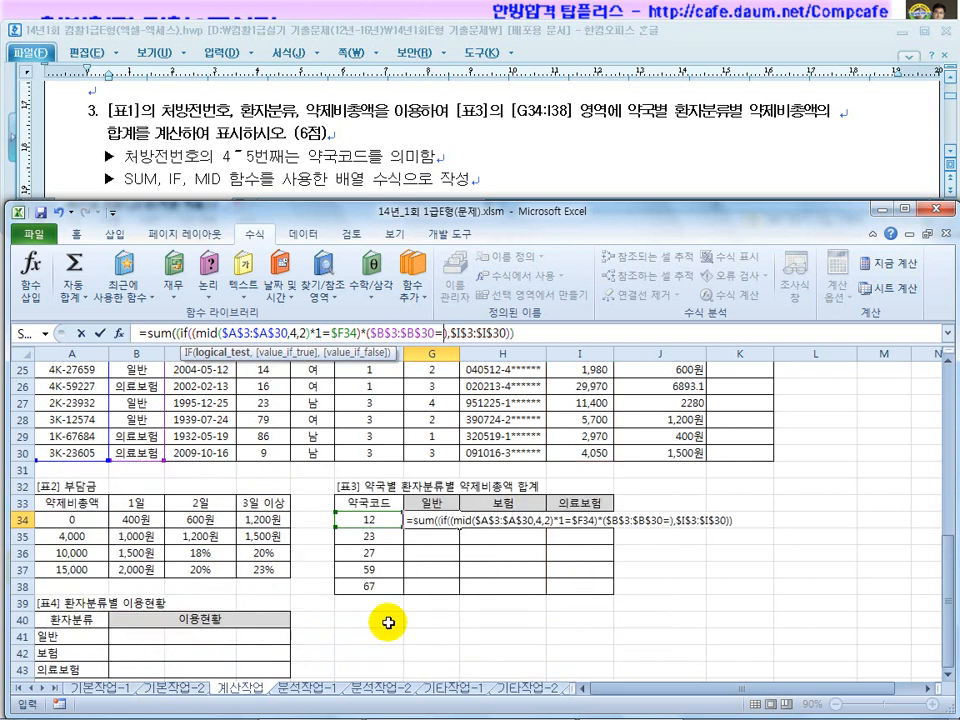
{"action": "type", "text": "="}
{"action": "left_click", "coordinate": [431, 503]}
{"action": "key", "text": "F4"}
{"action": "key", "text": "F4"}
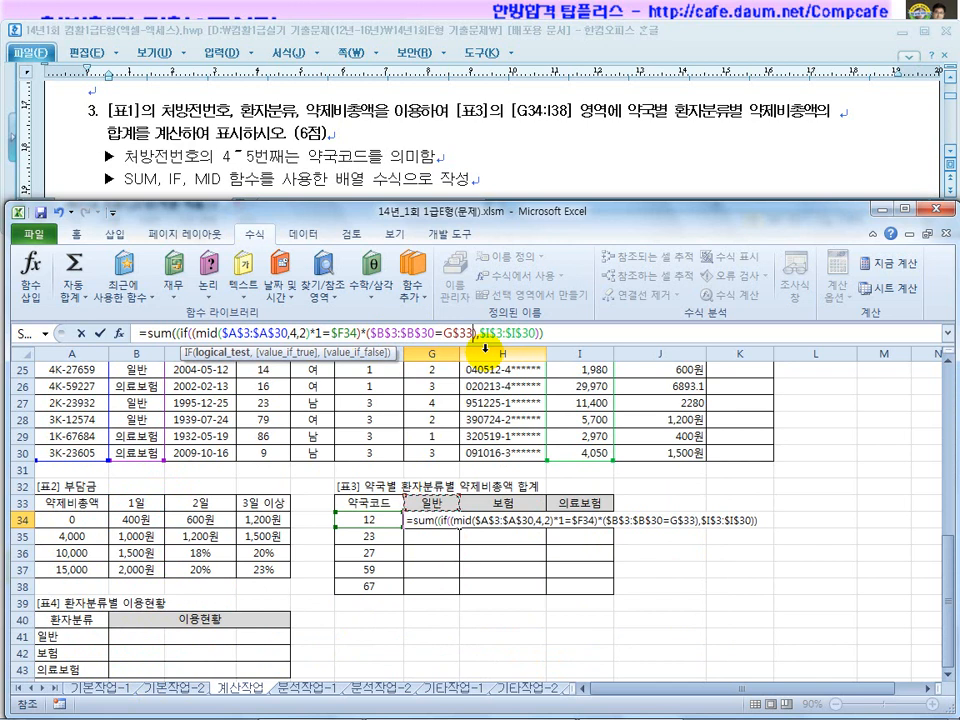
Enter G34's formula as an array formula, accept the proposed bracket correction, and recommit it as an array formula
{"action": "key", "text": "ctrl+shift+Return"}
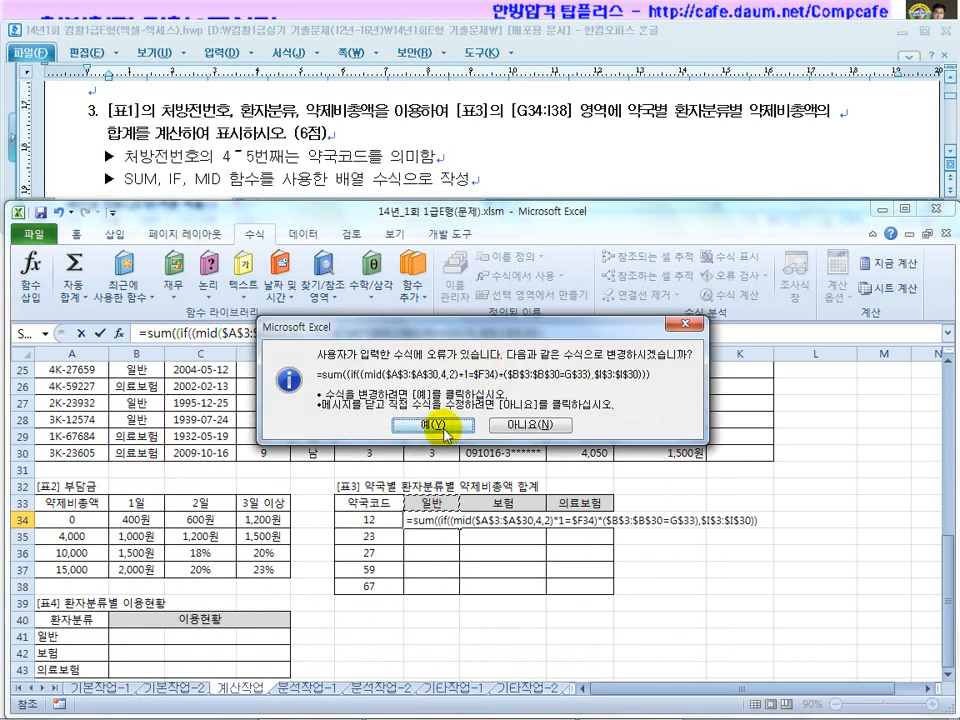
{"action": "left_click", "coordinate": [443, 430]}
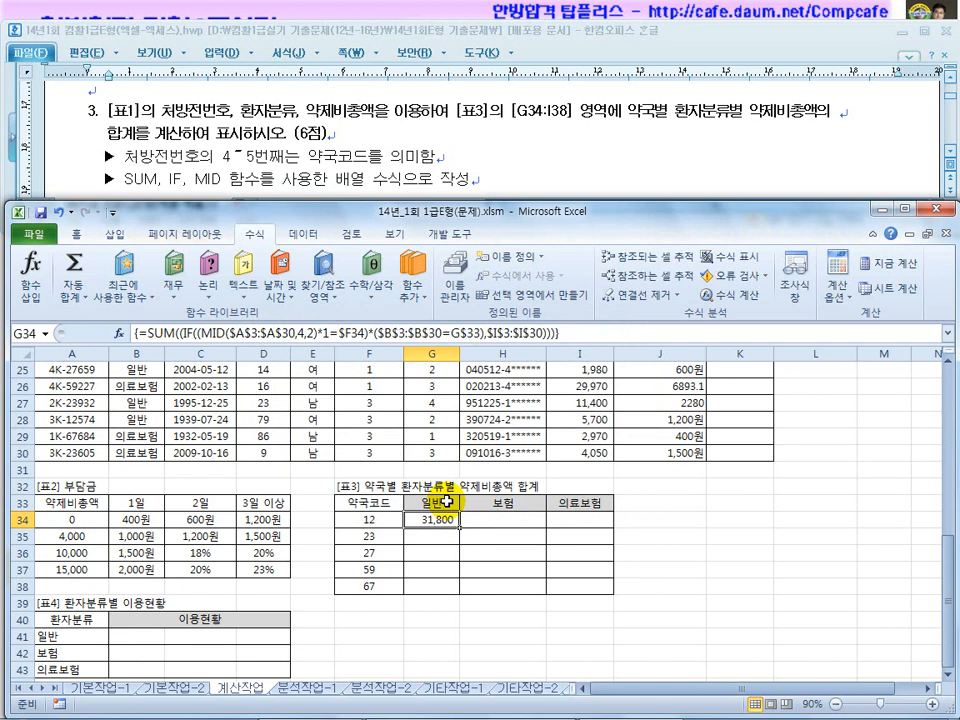
{"action": "left_click", "coordinate": [555, 333]}
{"action": "key", "text": "BackSpace"}
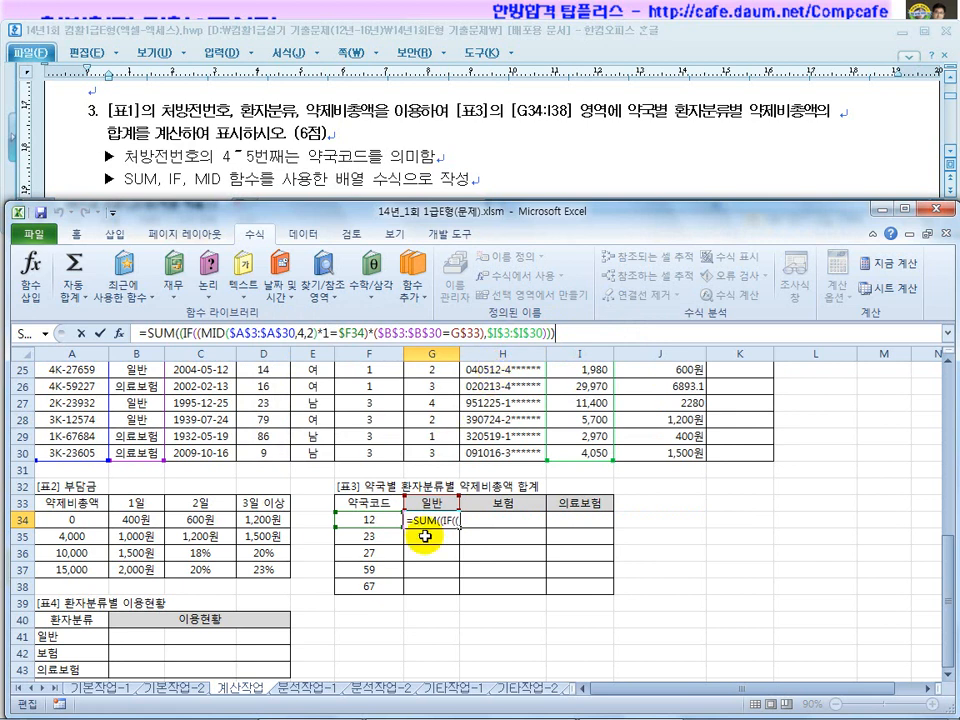
{"action": "key", "text": "ctrl+shift+Return"}
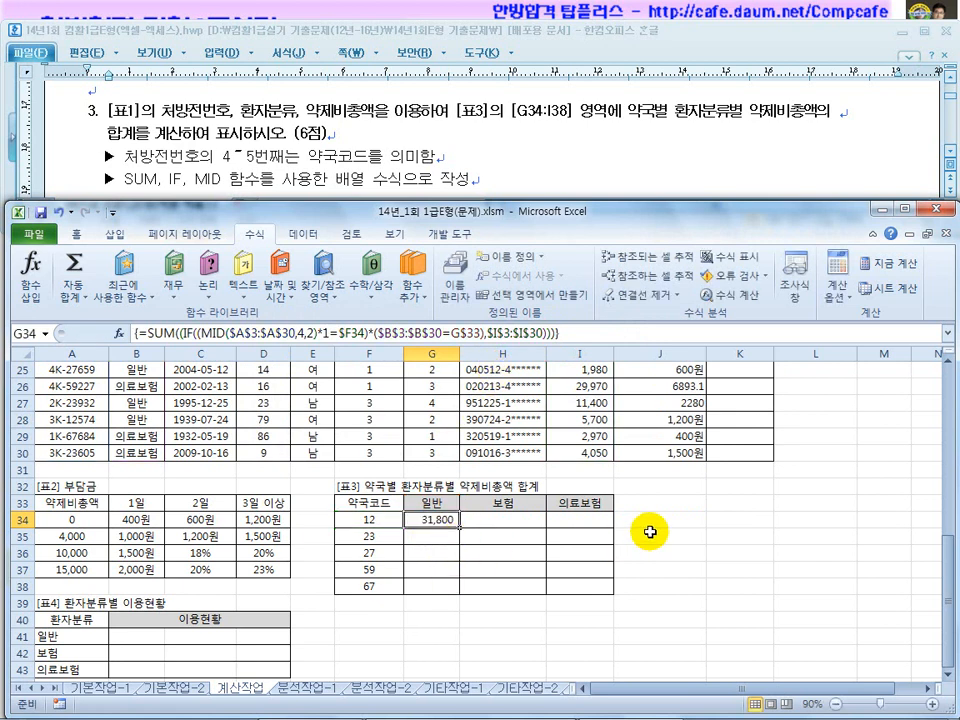
Demonstrate the code extraction in spare cell J34 with the formula =mid(A3,4,2)
{"action": "left_click", "coordinate": [651, 521]}
{"action": "type", "text": "=mid"}
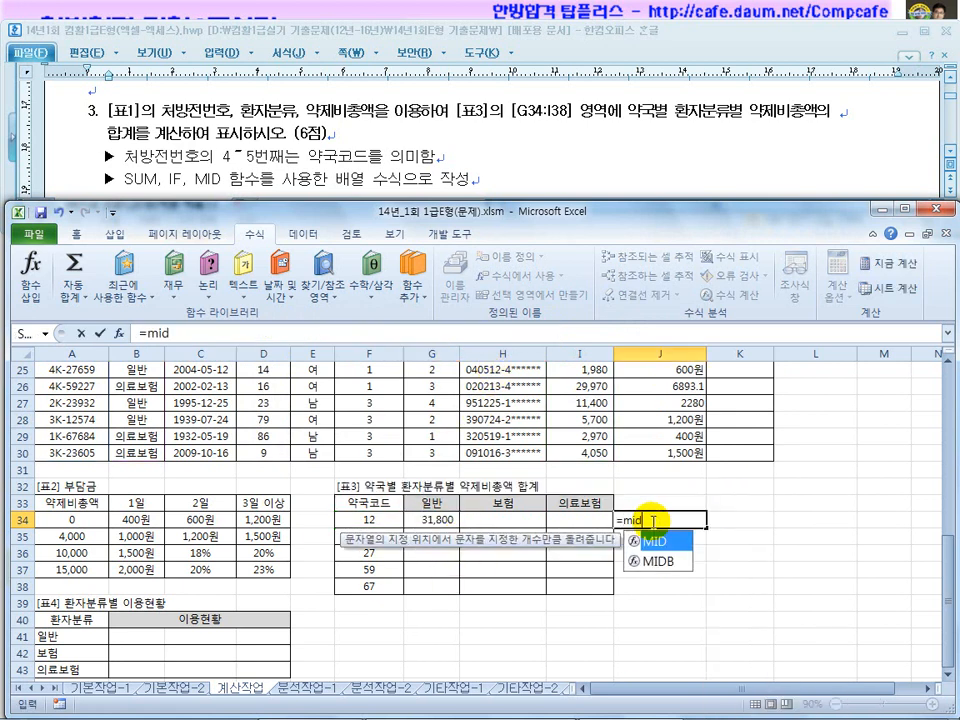
{"action": "type", "text": "("}
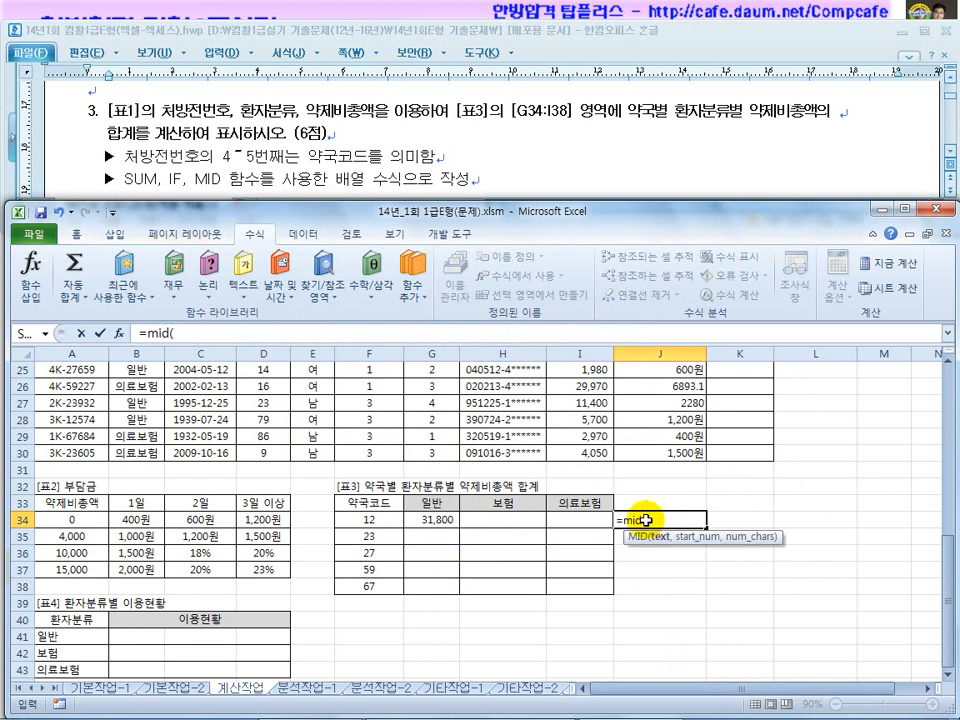
{"action": "scroll", "coordinate": [219, 536], "scroll_direction": "up", "scroll_amount": 8}
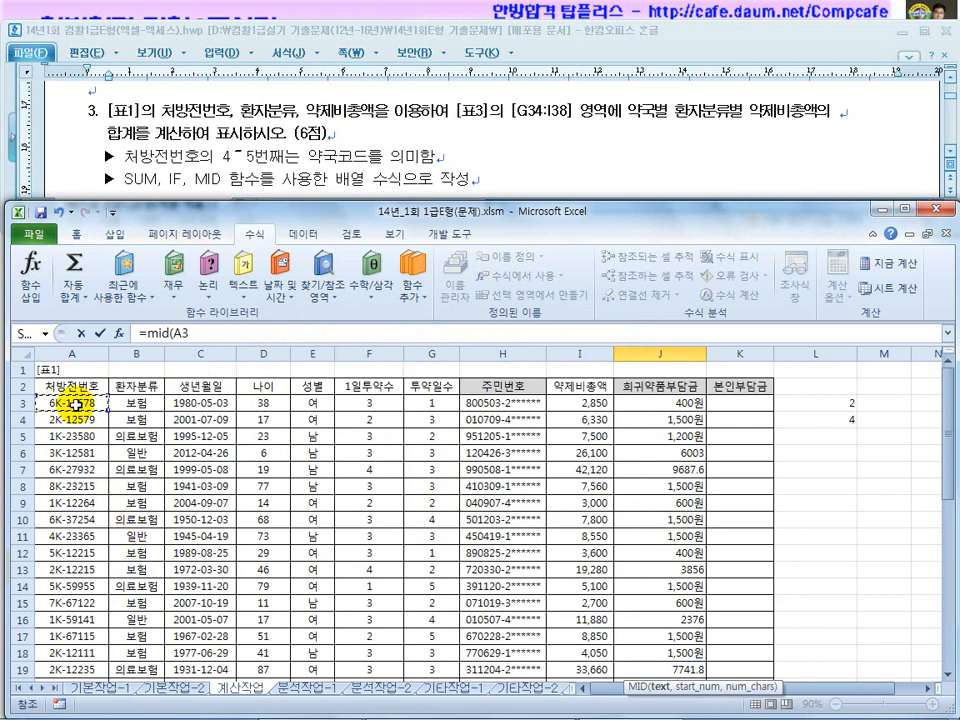
{"action": "type", "text": ",4,"}
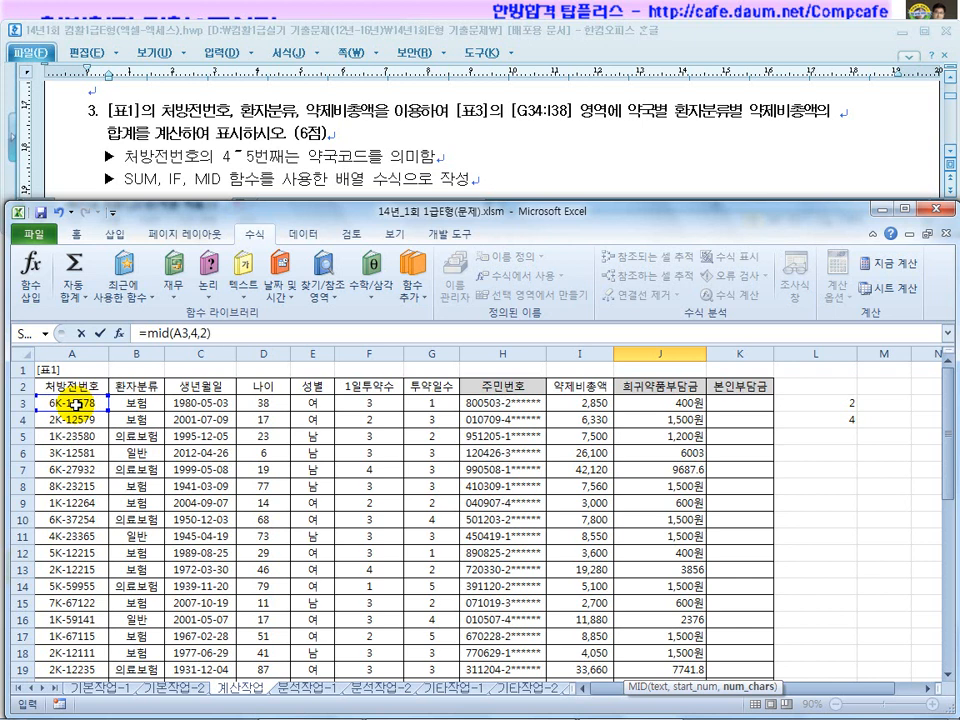
{"action": "type", "text": "2)"}
{"action": "key", "text": "Return"}
{"action": "scroll", "coordinate": [150, 400], "scroll_direction": "down", "scroll_amount": 3}
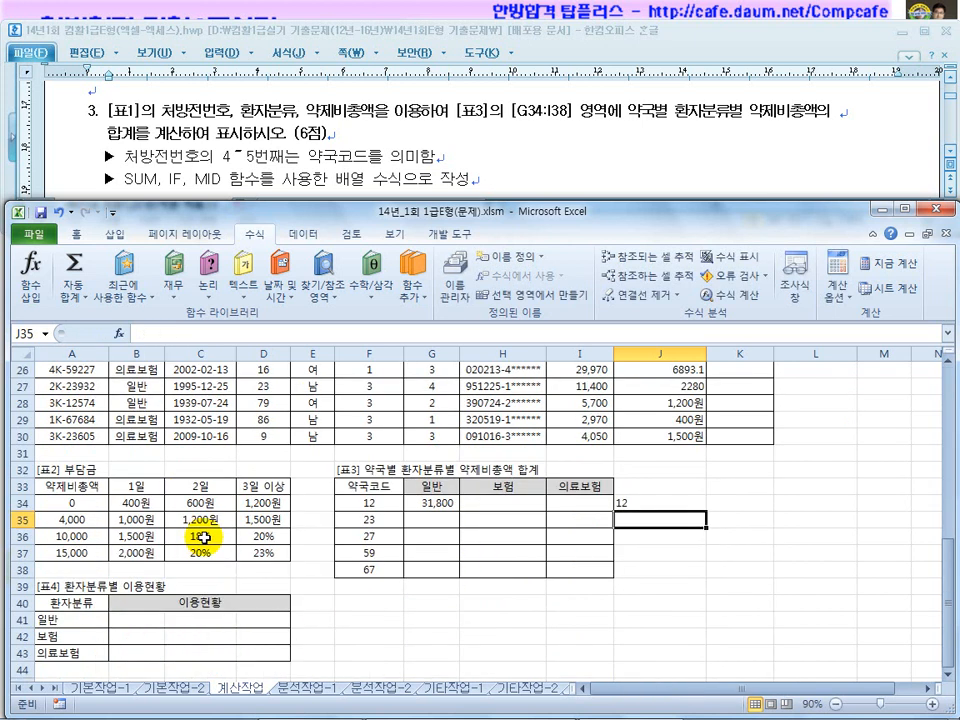
Convert J34's extracted code to a number by changing the formula to =MID(A3,4,2)*1
{"action": "left_click", "coordinate": [627, 505]}
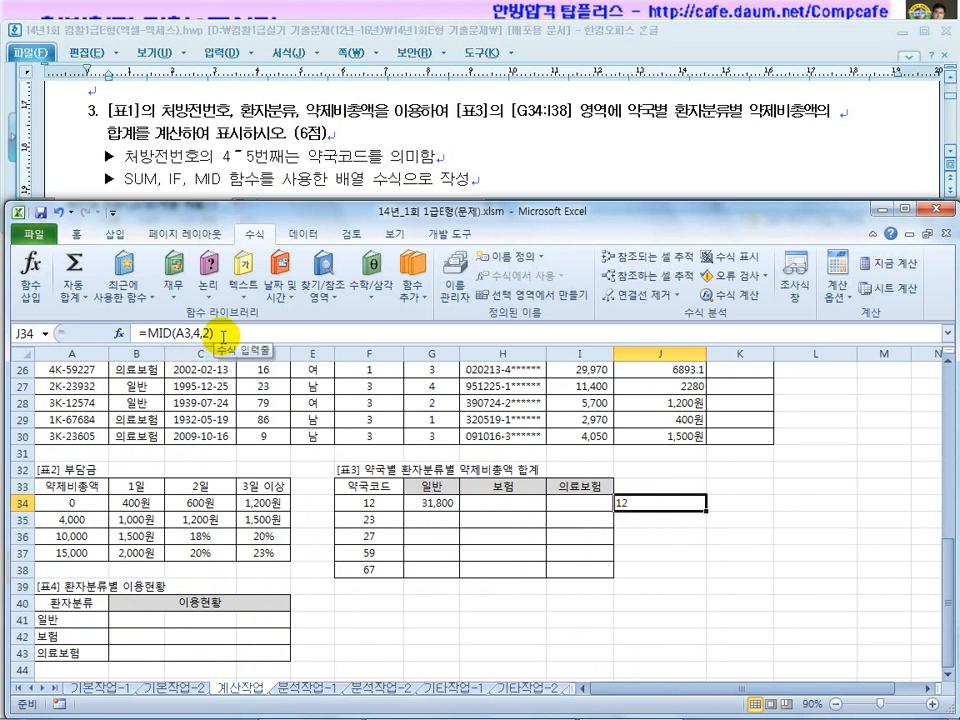
{"action": "left_click", "coordinate": [224, 334]}
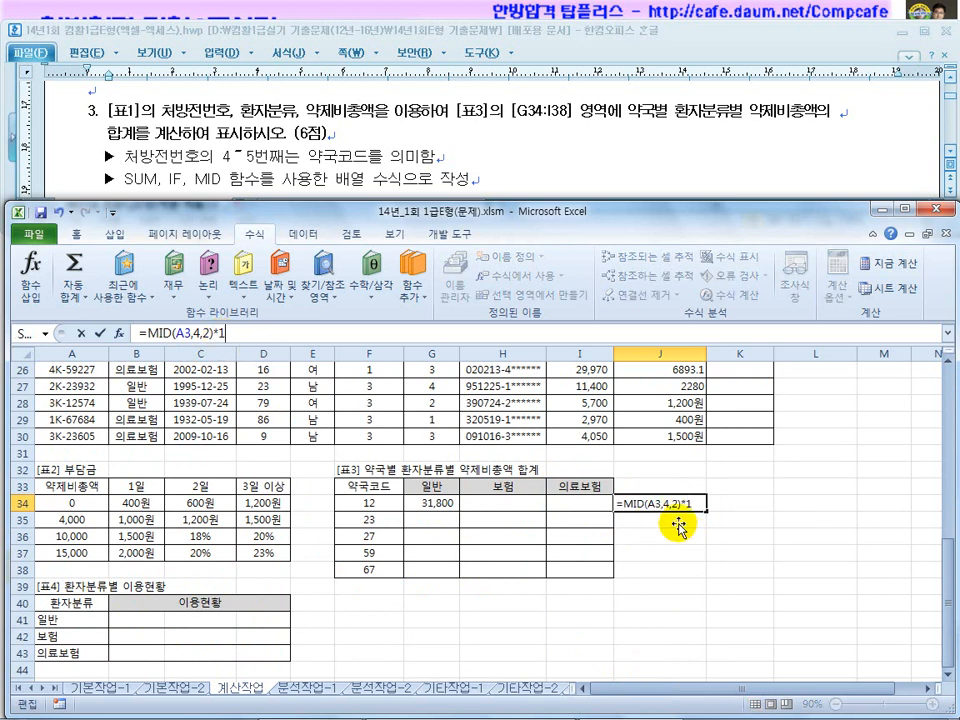
{"action": "key", "text": "Return"}
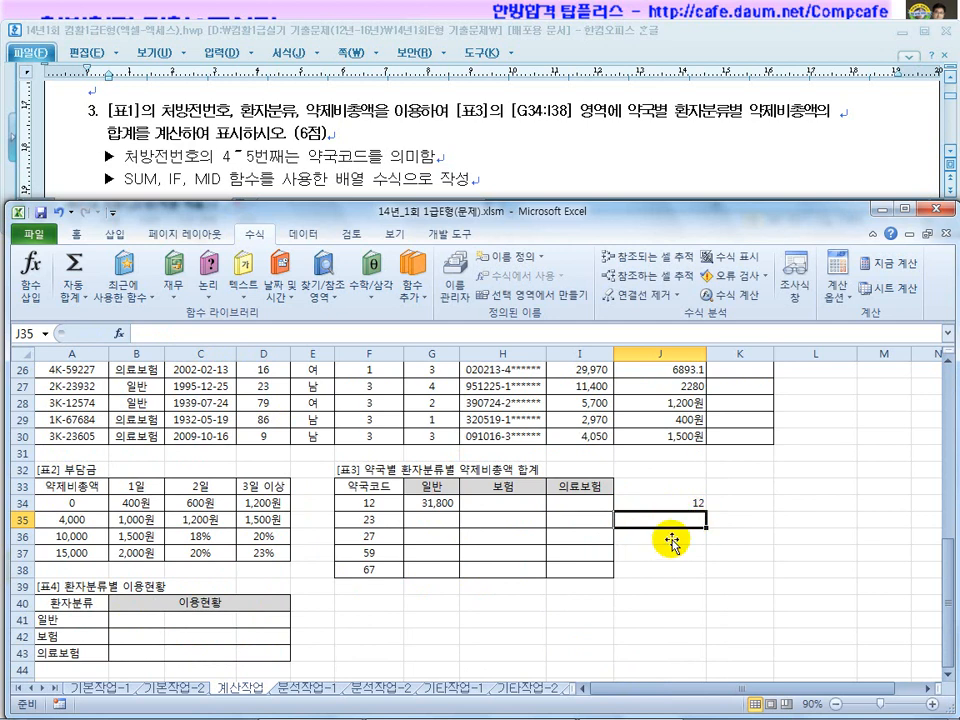
Remove the *1 from J34's formula and select F34 to compare the text code with the numeric 약국코드
{"action": "left_click", "coordinate": [690, 504]}
{"action": "left_click", "coordinate": [240, 334]}
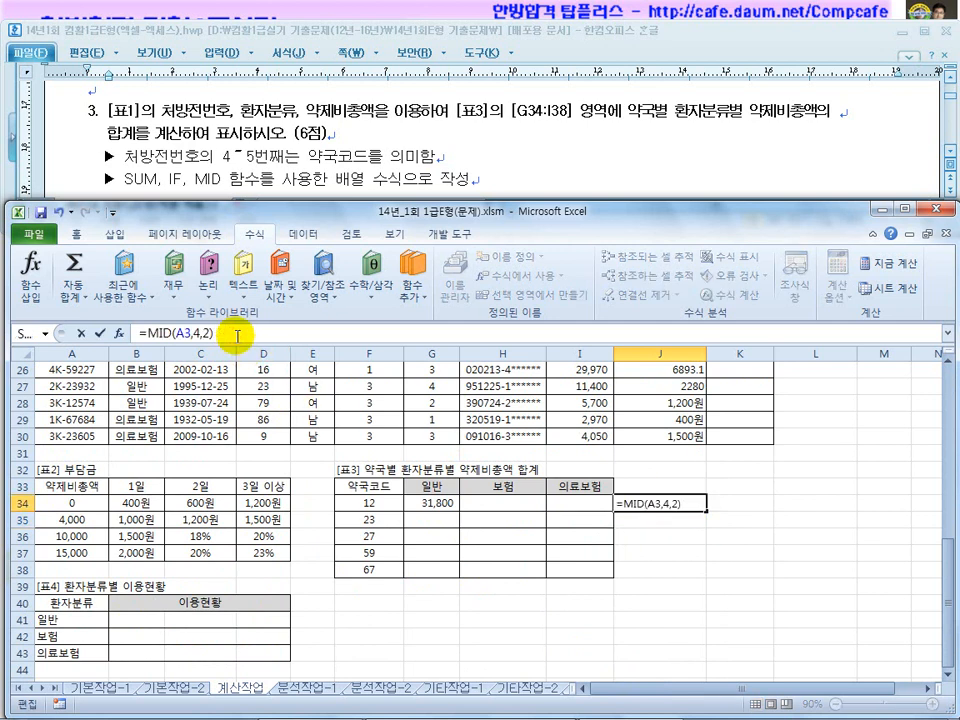
{"action": "key", "text": "Return"}
{"action": "left_click", "coordinate": [370, 503]}
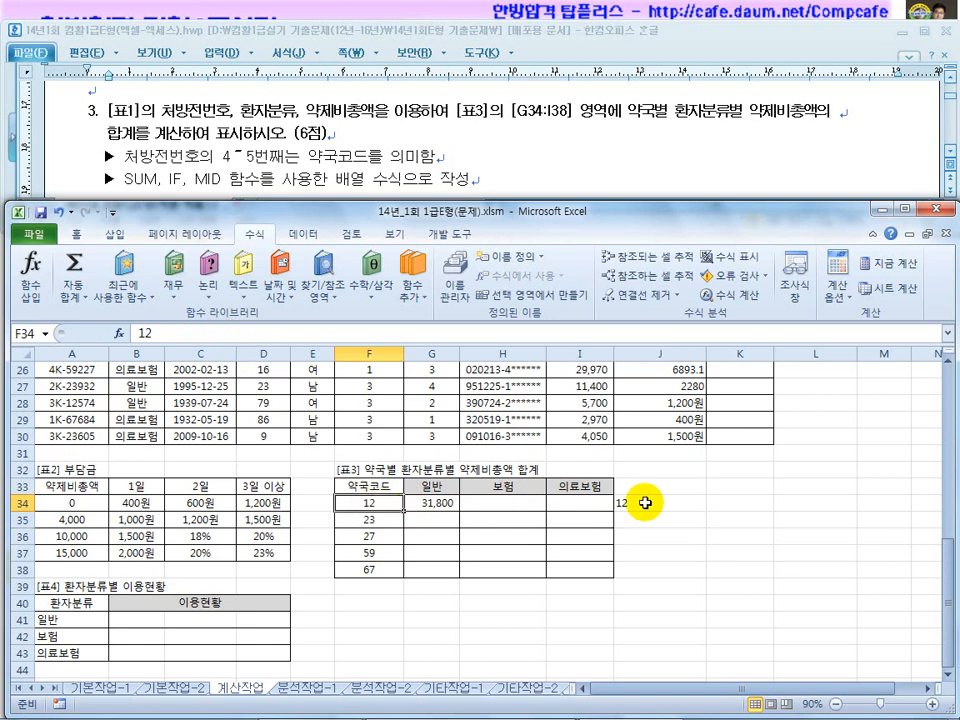
Append *1 to J34's MID formula again, and clear the trial formula from J34
{"action": "left_click", "coordinate": [645, 503]}
{"action": "left_click", "coordinate": [255, 333]}
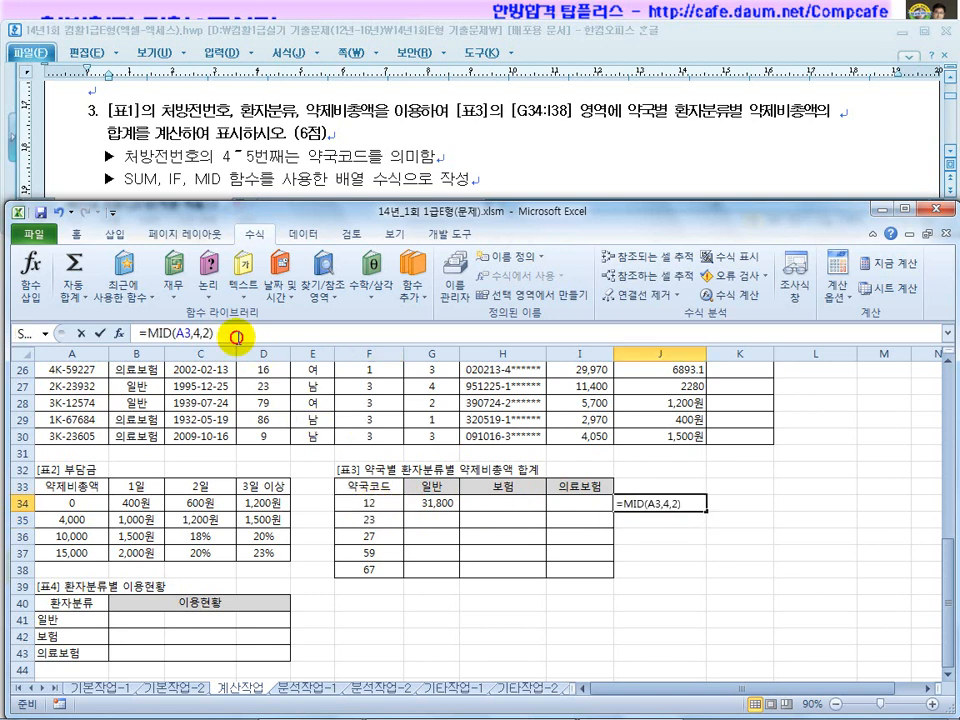
{"action": "type", "text": "*1"}
{"action": "key", "text": "Return"}
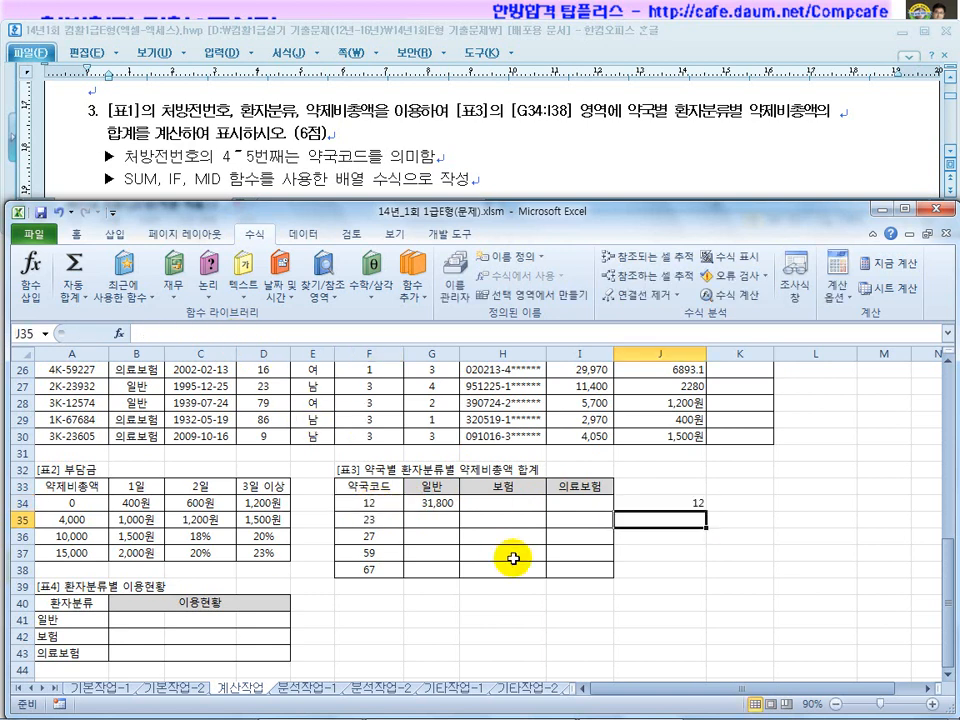
{"action": "left_click", "coordinate": [672, 503]}
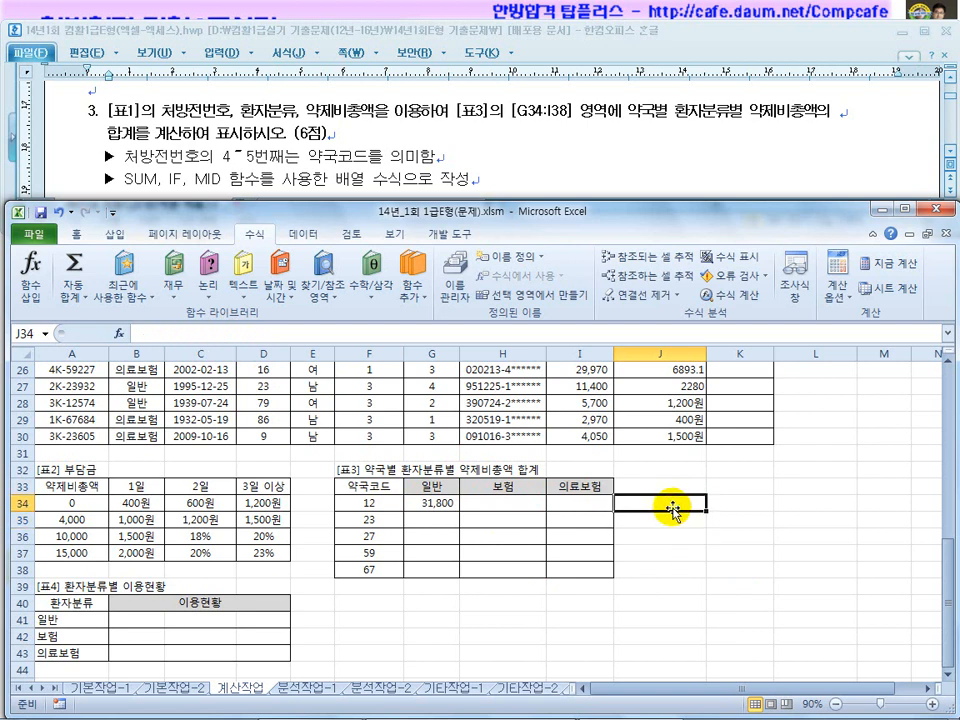
Fill G34's array formula across and down through G34:I38 to complete 표3
{"action": "left_click", "coordinate": [445, 505]}
{"action": "left_click_drag", "start_coordinate": [457, 510], "coordinate": [677, 621]}
{"action": "left_click", "coordinate": [678, 565]}
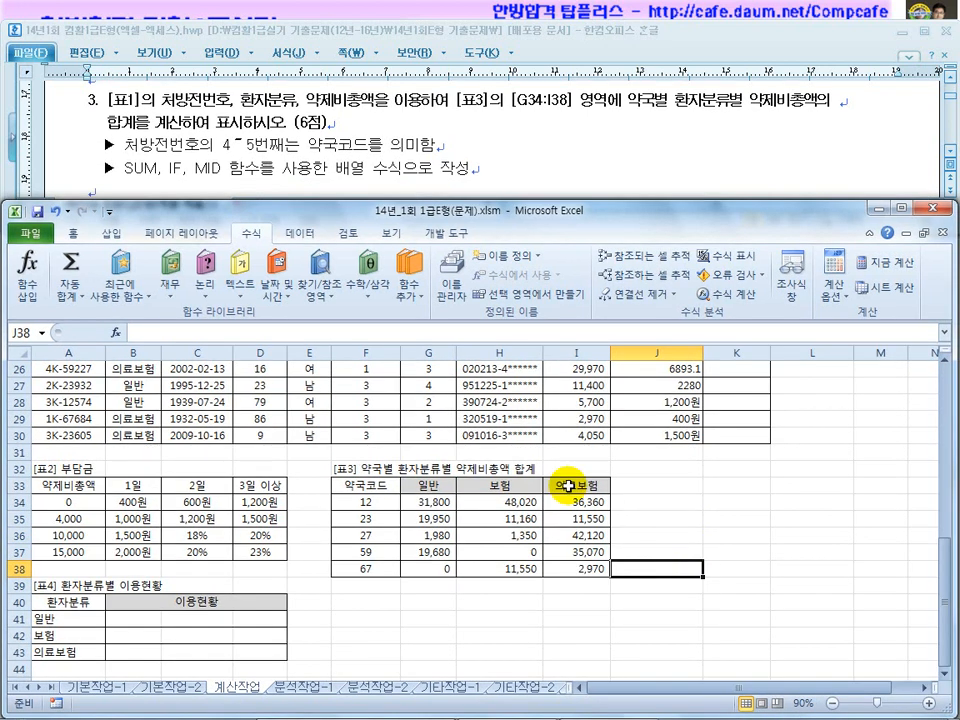
Maximize the workbook window and look over the 처방전번호 and 환자분류 entries in 표1 that feed the 표3 totals
{"action": "double_click", "coordinate": [578, 212]}
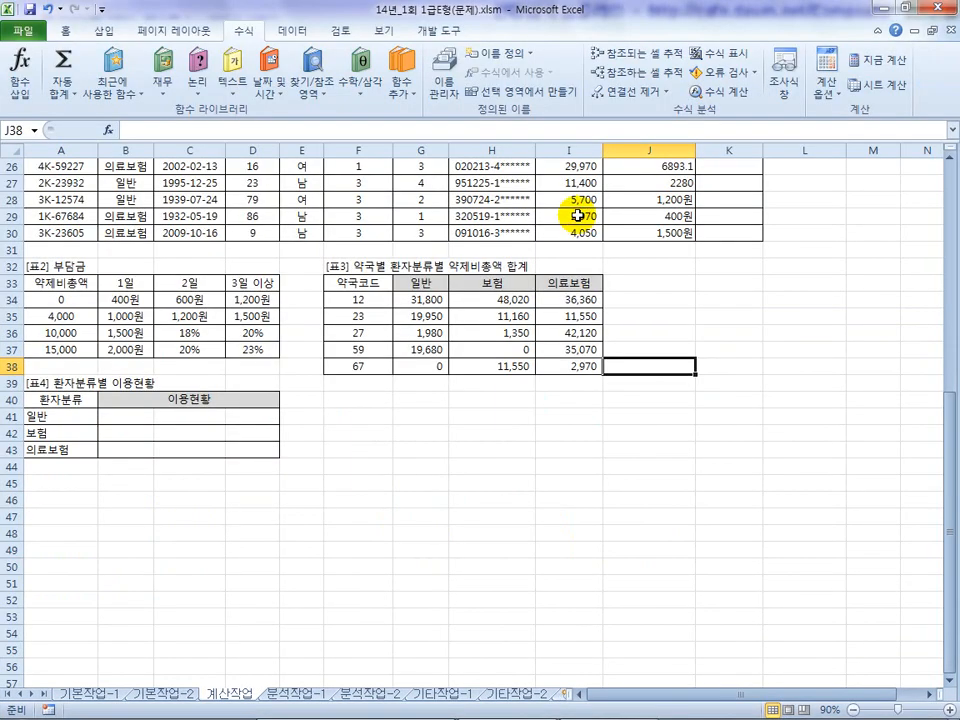
{"action": "scroll", "coordinate": [578, 215], "scroll_direction": "up", "scroll_amount": 5}
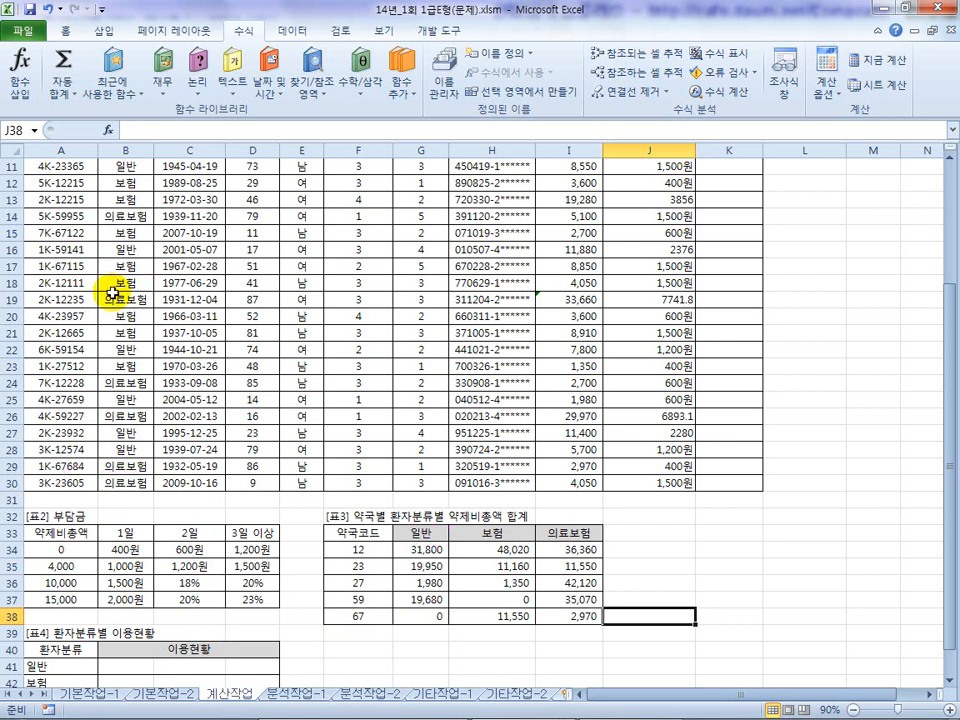
{"action": "scroll", "coordinate": [52, 294], "scroll_direction": "up", "scroll_amount": 2}
{"action": "left_click", "coordinate": [72, 333]}
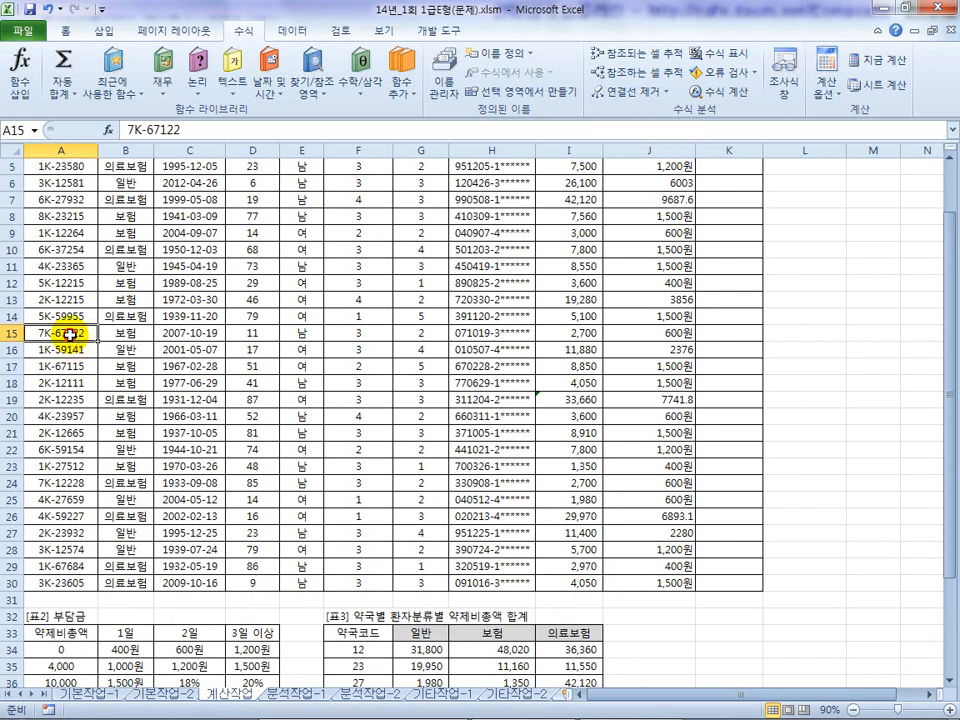
{"action": "left_click", "coordinate": [124, 332]}
{"action": "left_click", "coordinate": [78, 336]}
{"action": "scroll", "coordinate": [78, 336], "scroll_direction": "up", "scroll_amount": 1}
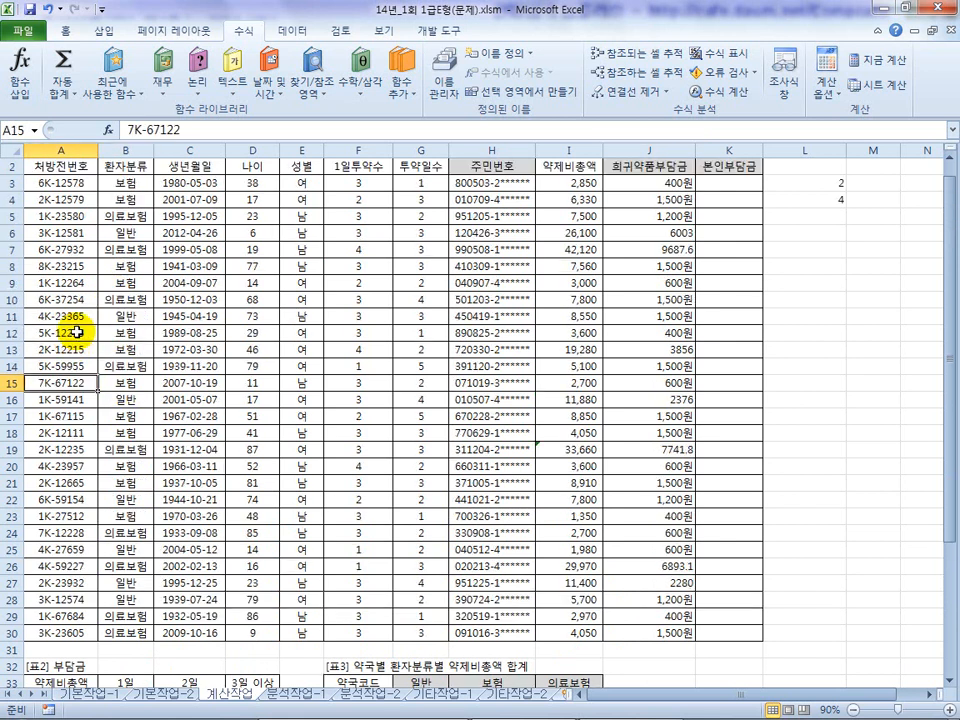
{"action": "left_click_drag", "start_coordinate": [45, 196], "coordinate": [71, 332]}
{"action": "scroll", "coordinate": [66, 334], "scroll_direction": "down", "scroll_amount": 2}
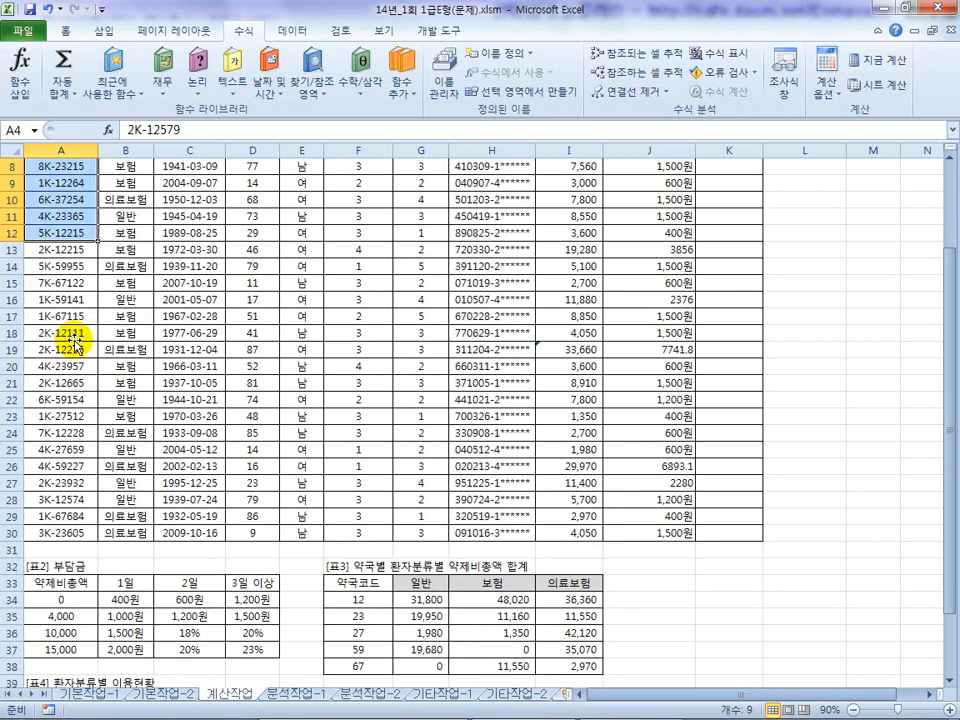
Check 표3's 보험 total for pharmacy code 59 against the 환자분류 of the 표1 prescriptions containing that code
{"action": "left_click", "coordinate": [385, 651]}
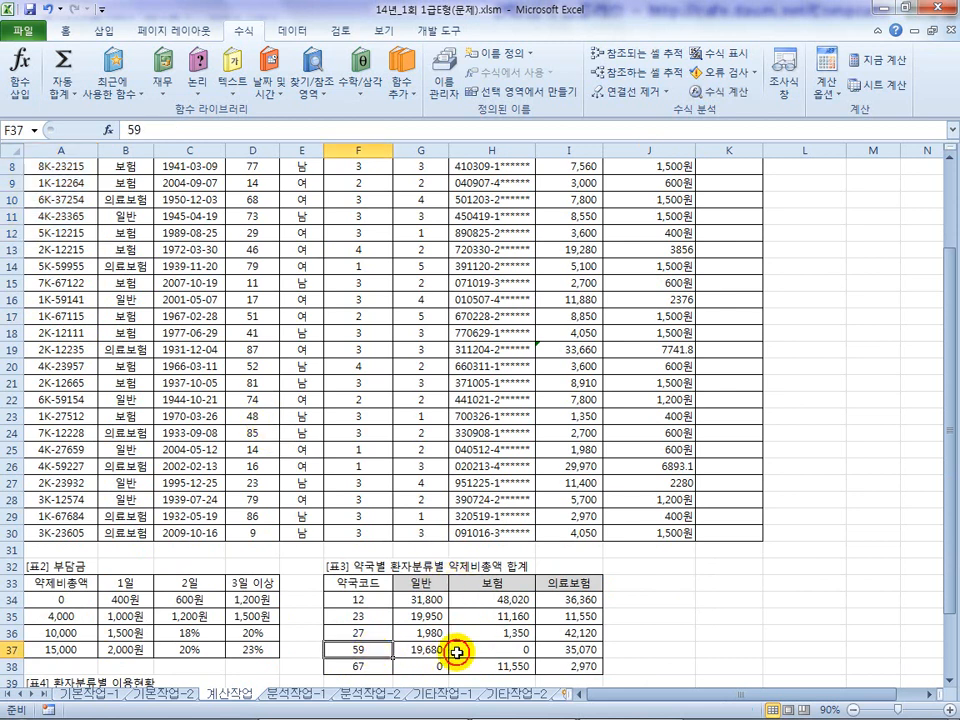
{"action": "left_click", "coordinate": [491, 650]}
{"action": "left_click", "coordinate": [200, 449]}
{"action": "left_click_drag", "start_coordinate": [75, 533], "coordinate": [70, 466]}
{"action": "left_click", "coordinate": [128, 466]}
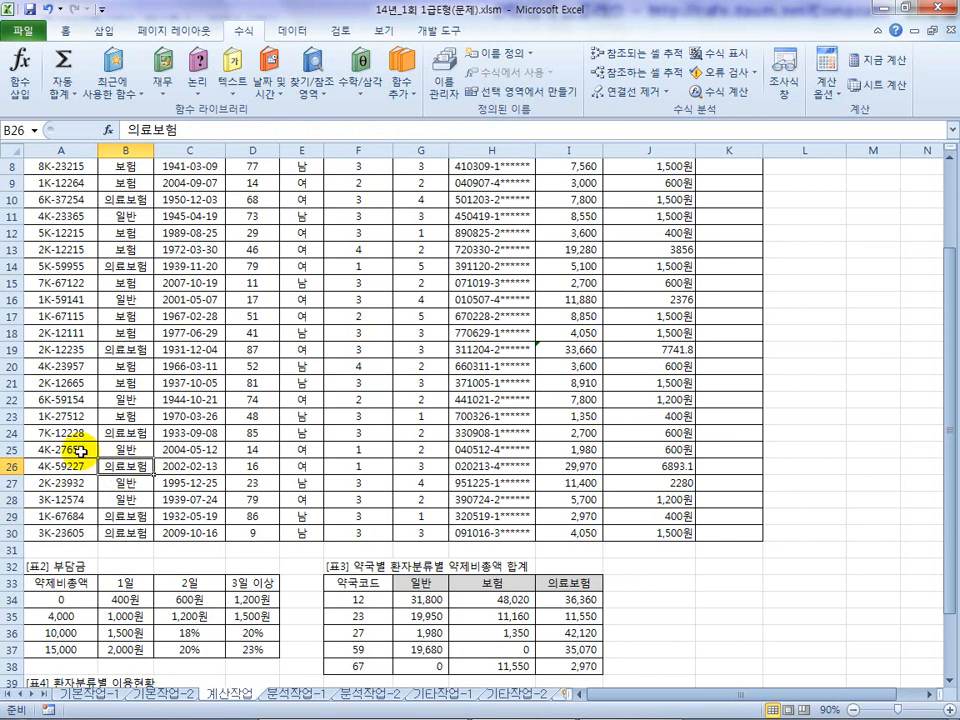
{"action": "left_click", "coordinate": [57, 402]}
{"action": "key", "text": "Right"}
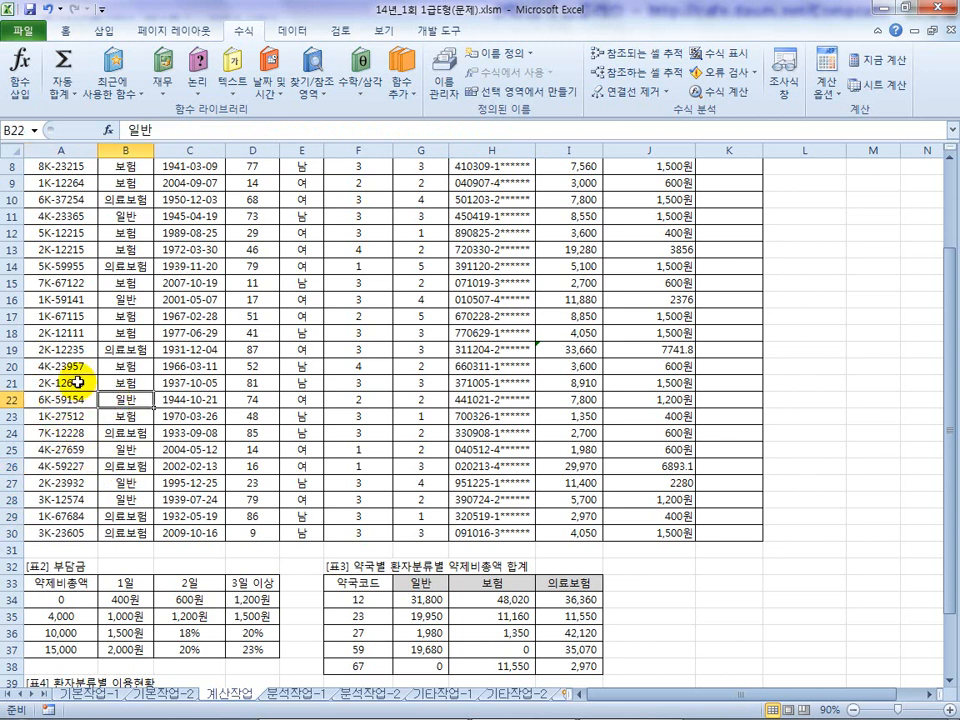
{"action": "left_click", "coordinate": [72, 304]}
{"action": "left_click", "coordinate": [120, 316]}
{"action": "left_click", "coordinate": [121, 305]}
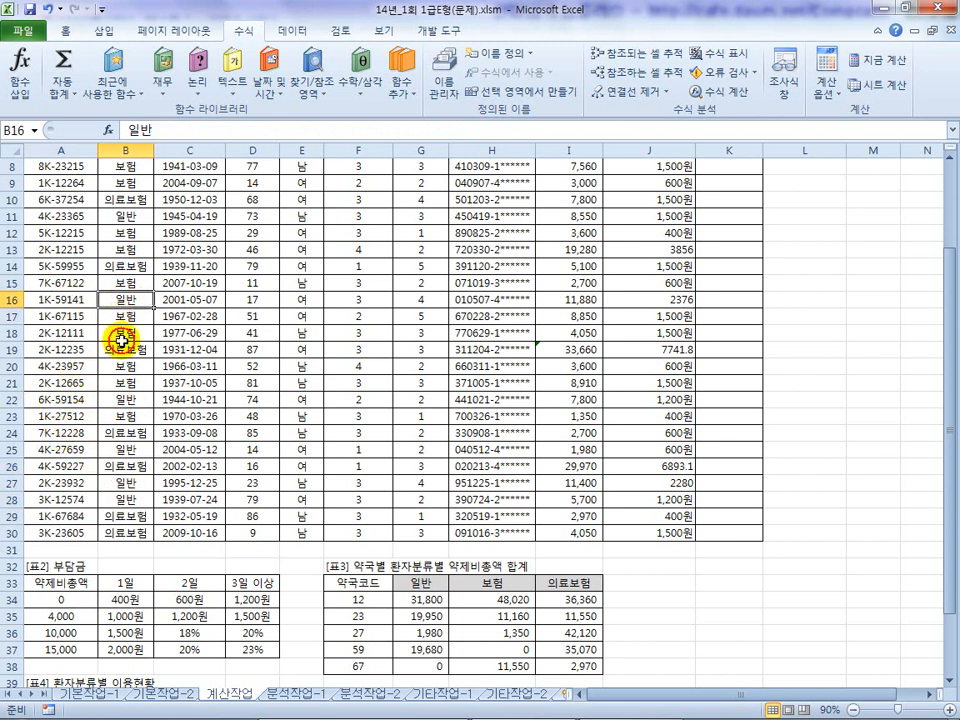
{"action": "scroll", "coordinate": [133, 382], "scroll_direction": "up", "scroll_amount": 1}
{"action": "scroll", "coordinate": [133, 382], "scroll_direction": "up", "scroll_amount": 2}
{"action": "scroll", "coordinate": [133, 382], "scroll_direction": "down", "scroll_amount": 4}
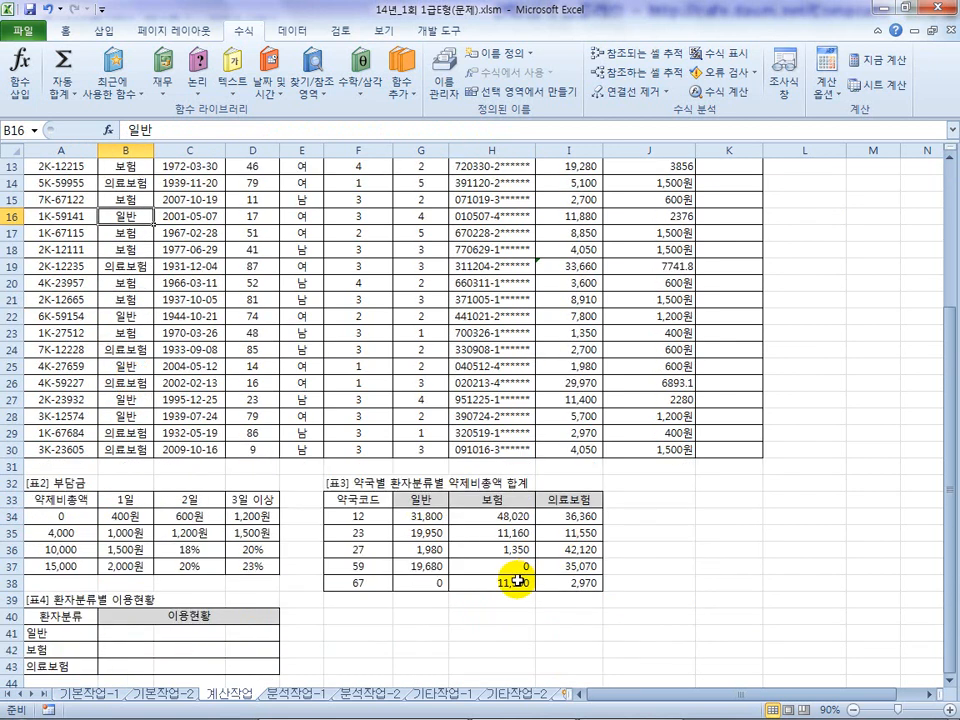
Inspect G36's array formula and look in 표1 for 일반 prescriptions with pharmacy code 27
{"action": "left_click", "coordinate": [578, 586]}
{"action": "left_click", "coordinate": [422, 549]}
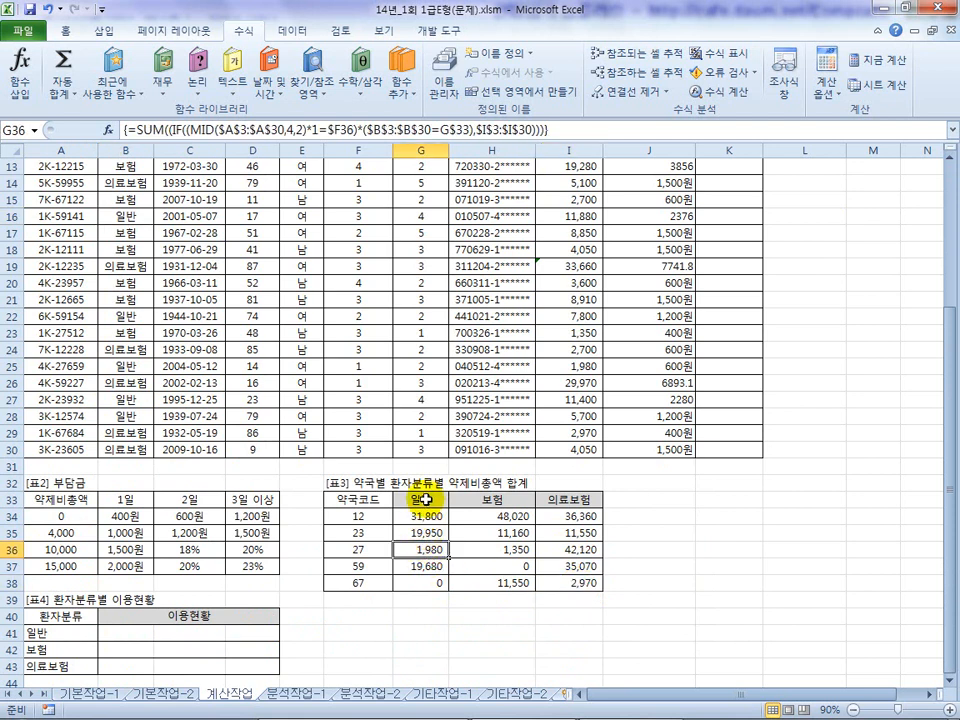
{"action": "left_click", "coordinate": [420, 503]}
{"action": "left_click", "coordinate": [359, 551]}
{"action": "scroll", "coordinate": [184, 378], "scroll_direction": "up", "scroll_amount": 4}
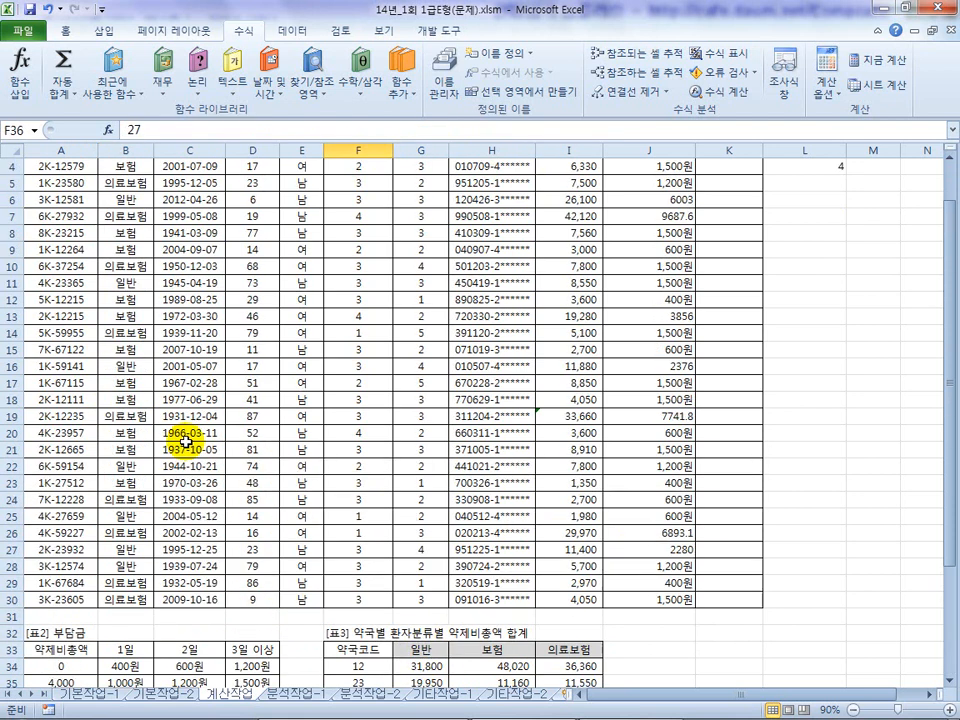
{"action": "left_click", "coordinate": [65, 268]}
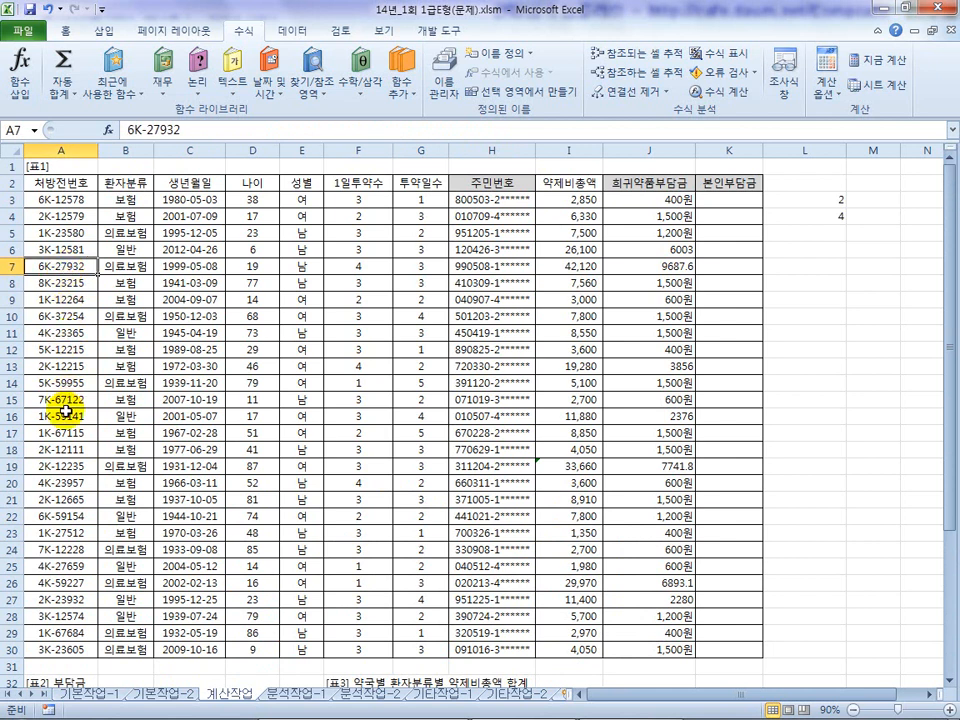
{"action": "left_click", "coordinate": [64, 535]}
{"action": "left_click", "coordinate": [137, 538]}
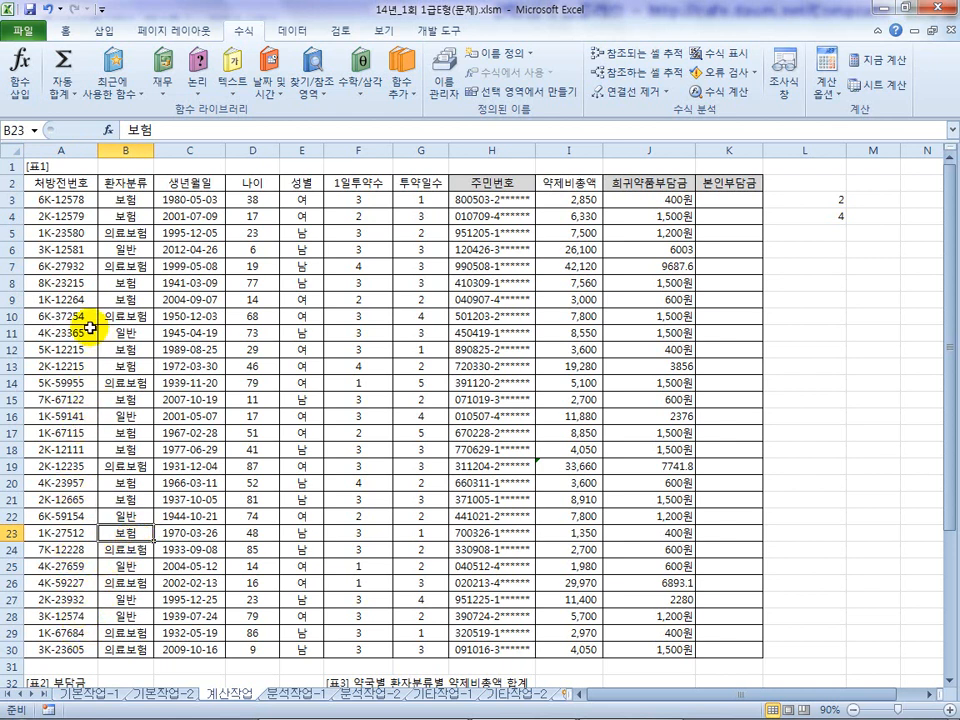
{"action": "left_click", "coordinate": [62, 199]}
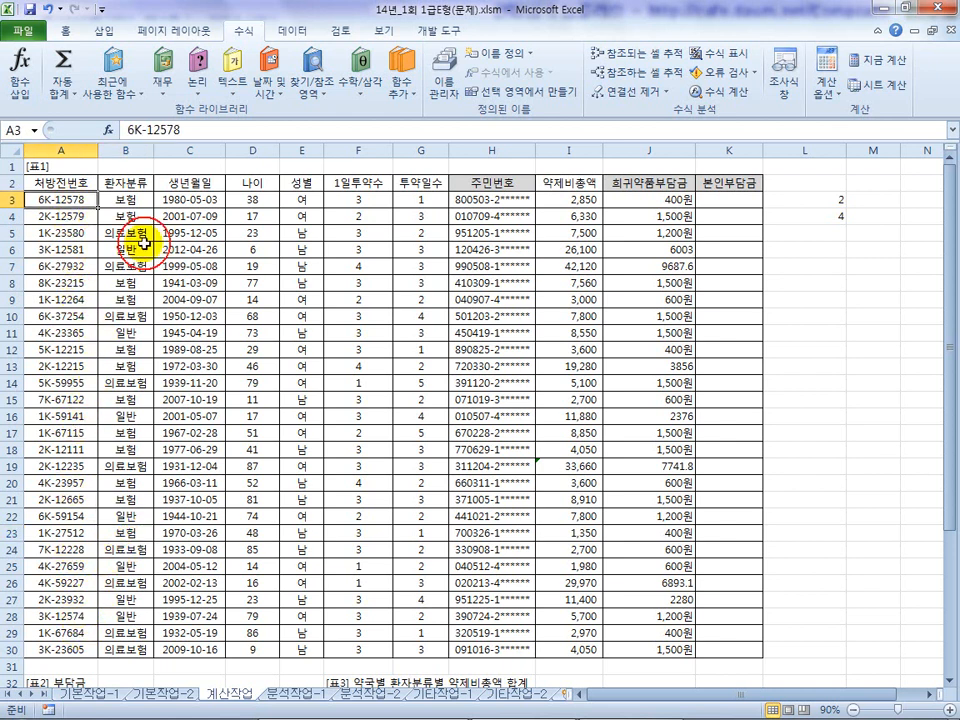
Go through the 처방전번호 column from A3 down to row 25, searching for prescriptions with pharmacy code 27
{"action": "scroll", "coordinate": [240, 395], "scroll_direction": "down", "scroll_amount": 4}
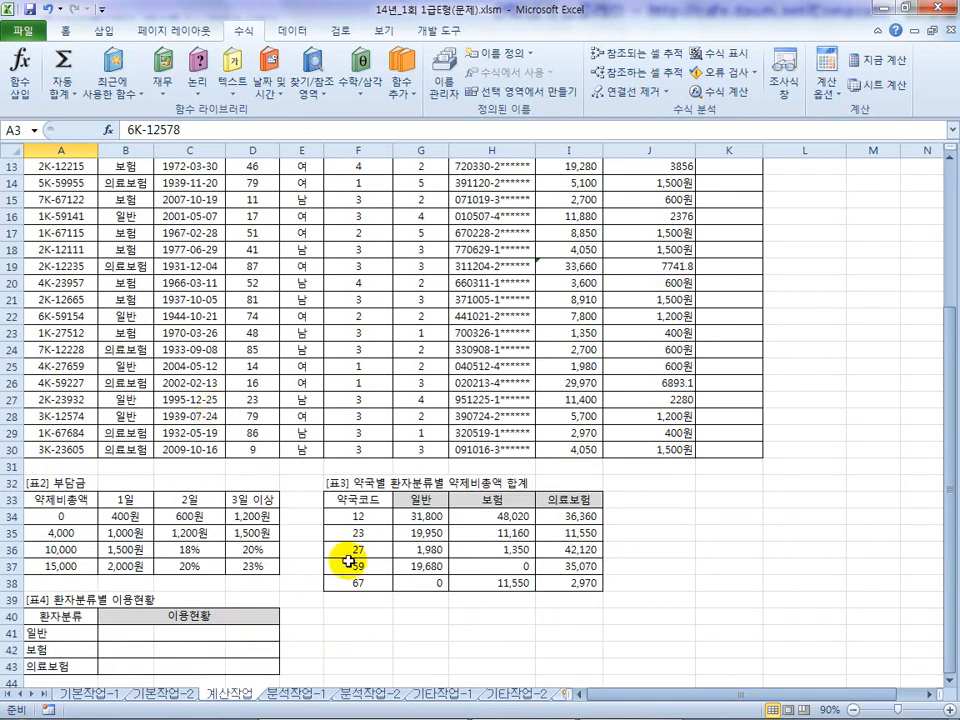
{"action": "scroll", "coordinate": [160, 335], "scroll_direction": "up", "scroll_amount": 4}
{"action": "key", "text": "Down"}
{"action": "key", "text": "Down"}
{"action": "key", "text": "Down"}
{"action": "key", "text": "Down"}
{"action": "key", "text": "Down"}
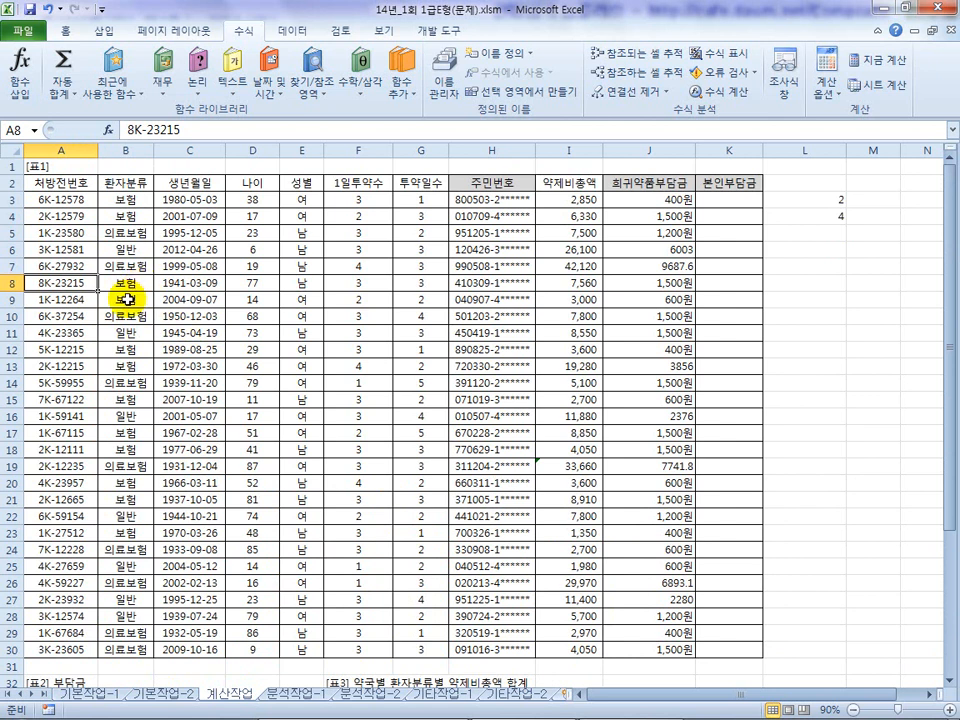
{"action": "key", "text": "Up"}
{"action": "key", "text": "Down"}
{"action": "key", "text": "Down"}
{"action": "key", "text": "Down"}
{"action": "key", "text": "Down"}
{"action": "key", "text": "Down"}
{"action": "key", "text": "Down"}
{"action": "key", "text": "Down"}
{"action": "key", "text": "Down"}
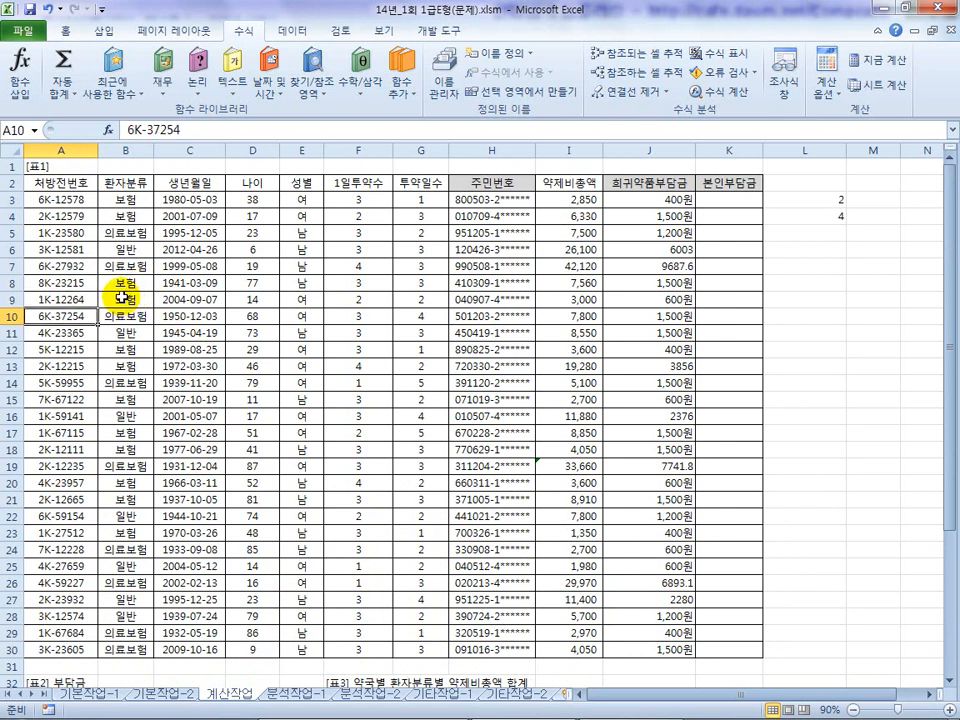
{"action": "key", "text": "Down"}
{"action": "key", "text": "Down"}
{"action": "key", "text": "Down"}
{"action": "key", "text": "Down"}
{"action": "key", "text": "Down"}
{"action": "key", "text": "Down"}
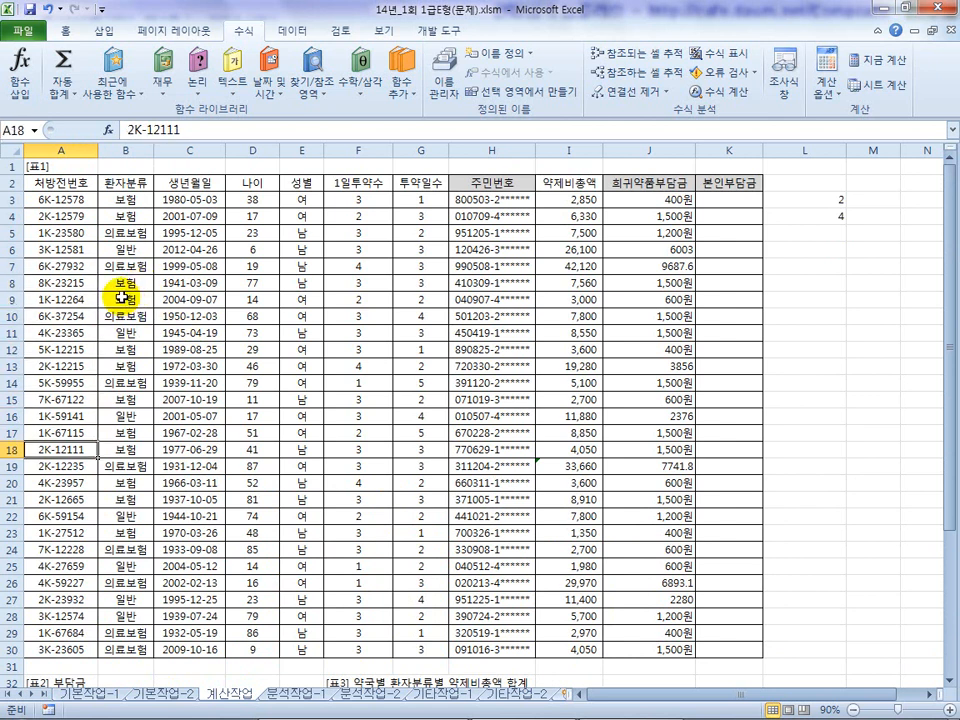
{"action": "key", "text": "Down"}
{"action": "key", "text": "Down"}
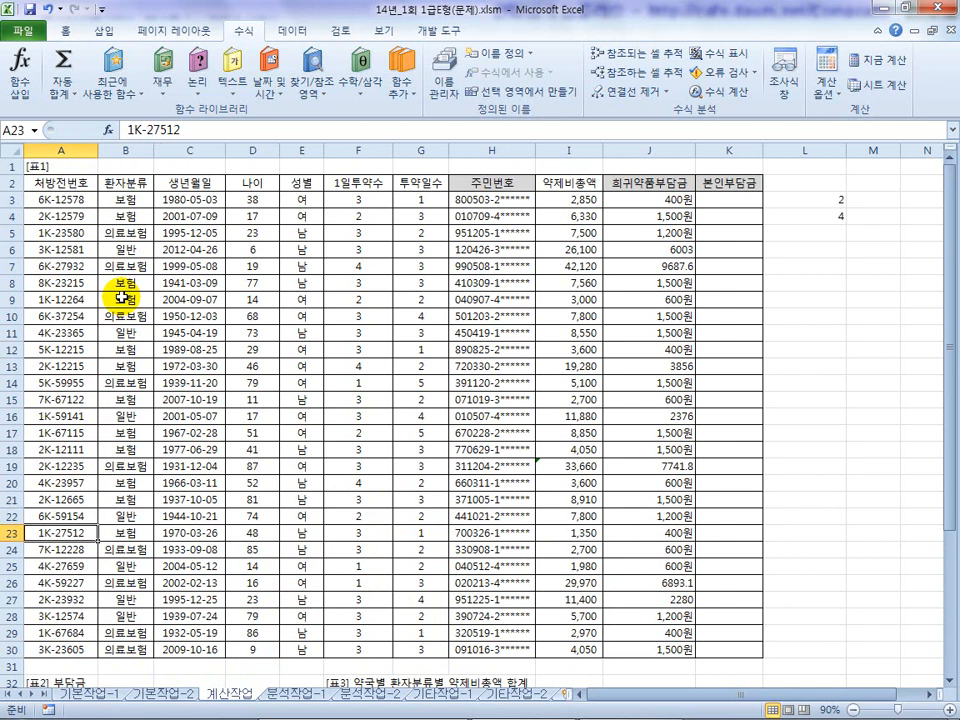
{"action": "scroll", "coordinate": [427, 448], "scroll_direction": "down", "scroll_amount": 2}
{"action": "scroll", "coordinate": [427, 448], "scroll_direction": "up", "scroll_amount": 1}
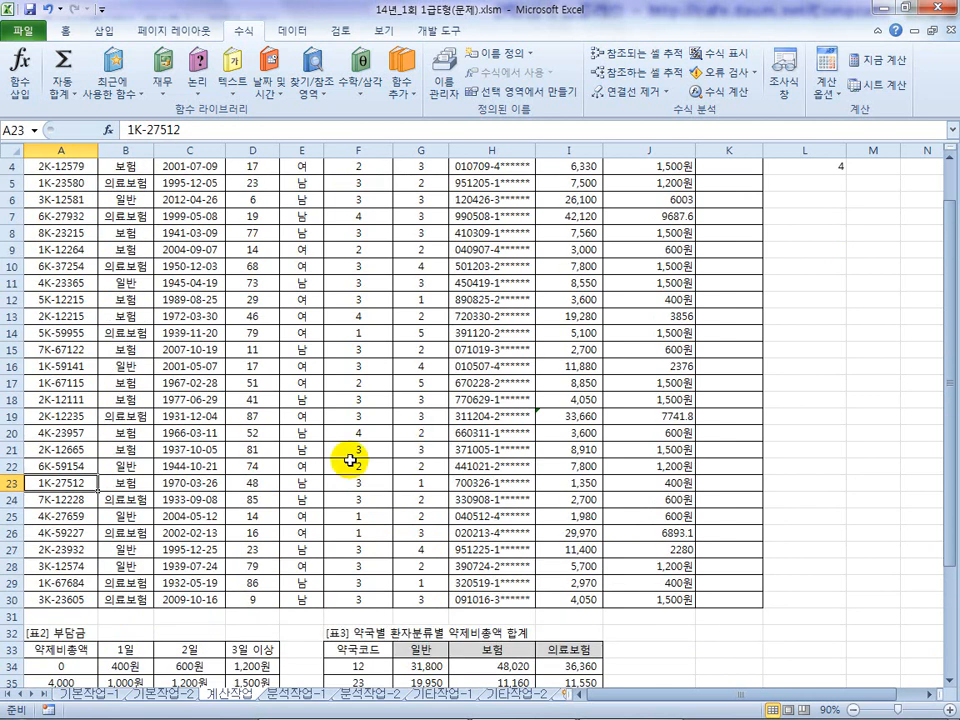
{"action": "key", "text": "Down"}
{"action": "key", "text": "Down"}
Compare row 25's 환자분류 and 약제비총액 with the 일반 total for pharmacy code 27 in G36
{"action": "left_click", "coordinate": [121, 512]}
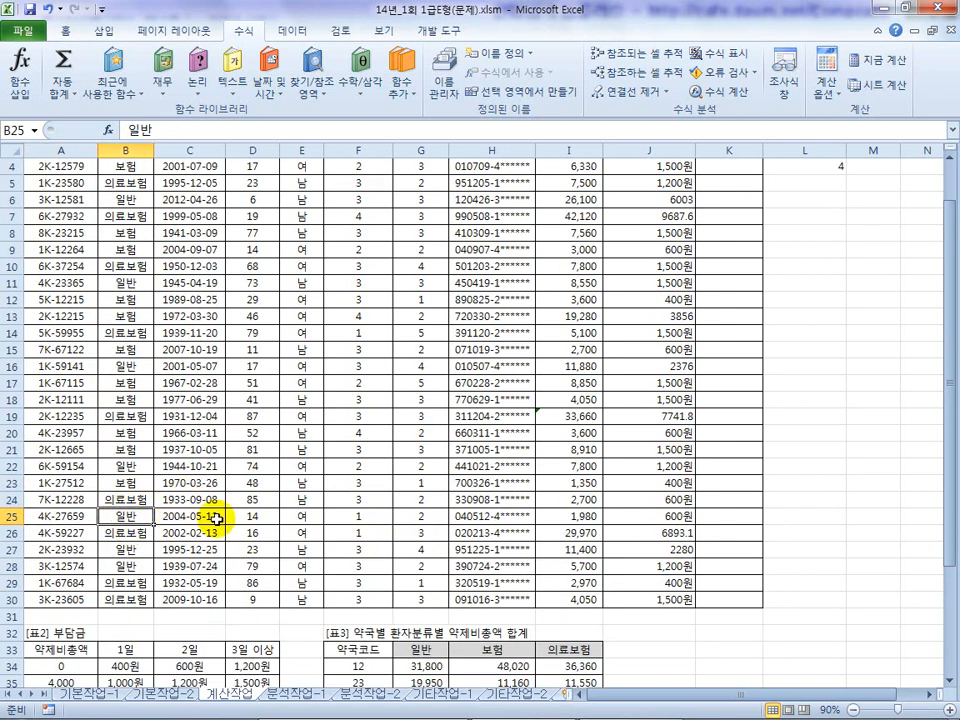
{"action": "left_click", "coordinate": [580, 517]}
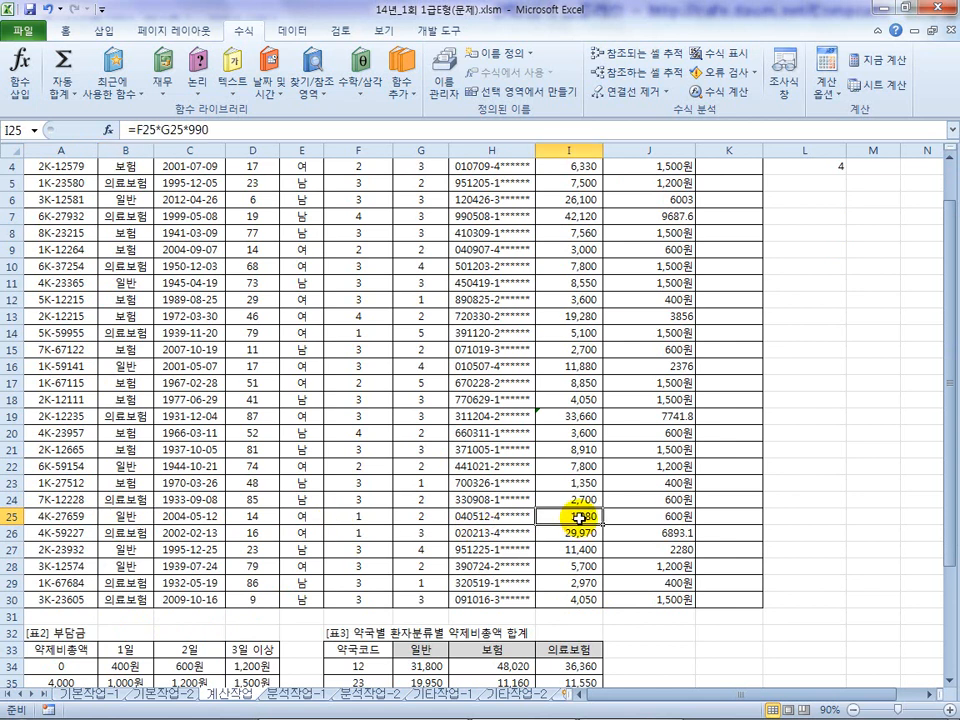
{"action": "scroll", "coordinate": [561, 536], "scroll_direction": "down", "scroll_amount": 2}
{"action": "left_click", "coordinate": [429, 601]}
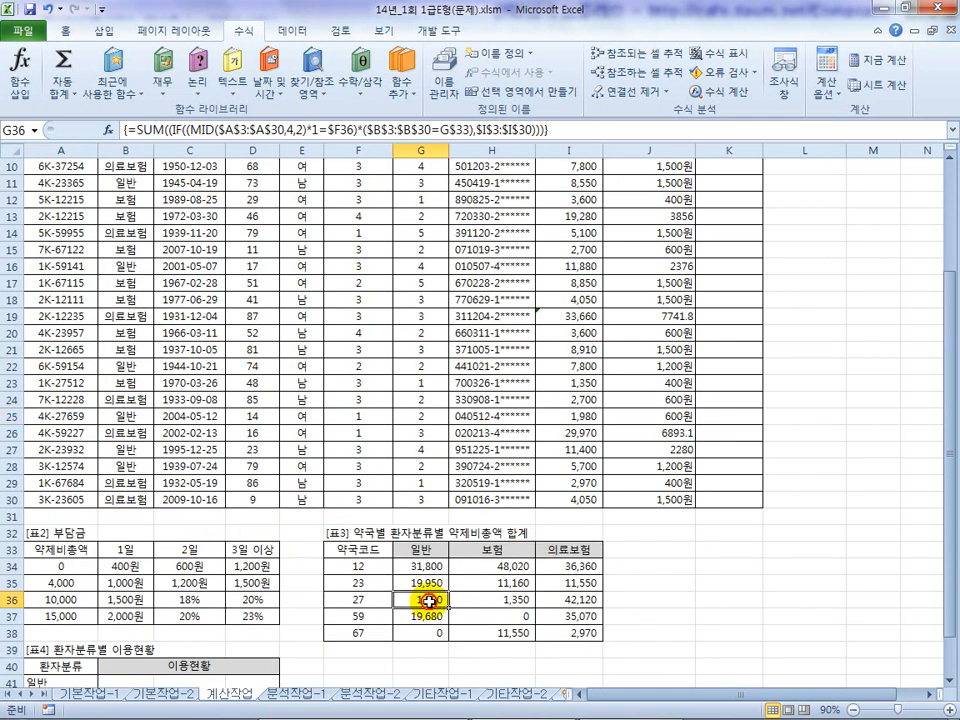
{"action": "left_click", "coordinate": [75, 383]}
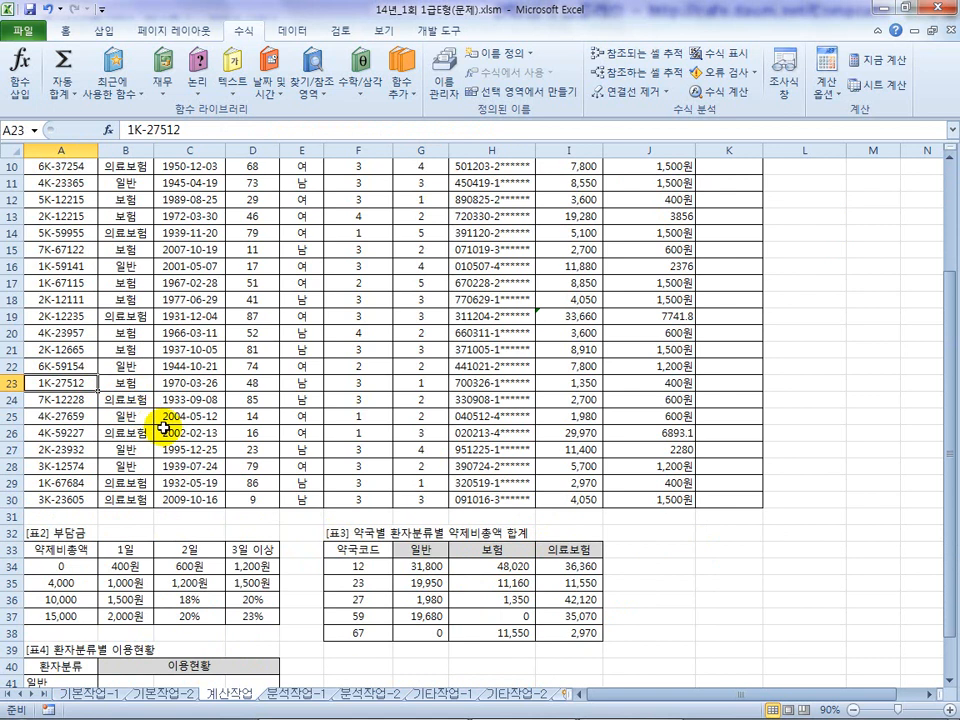
Select B41 in 표4, restore the workbook window below the Hangul exam document, and locate question 4 there
{"action": "scroll", "coordinate": [163, 427], "scroll_direction": "down", "scroll_amount": 2}
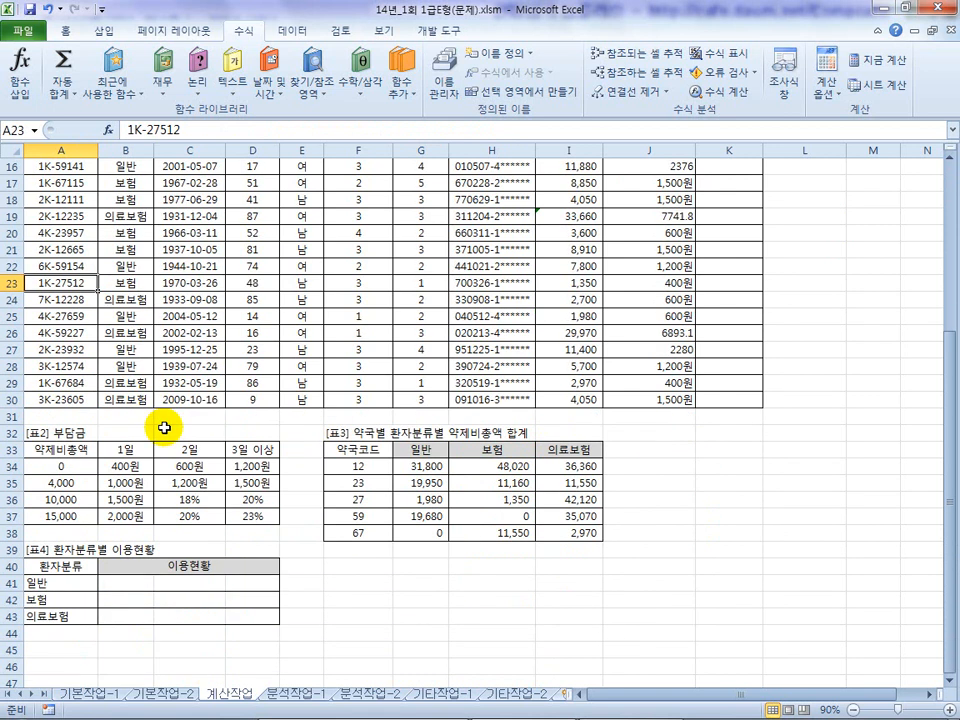
{"action": "left_click", "coordinate": [145, 584]}
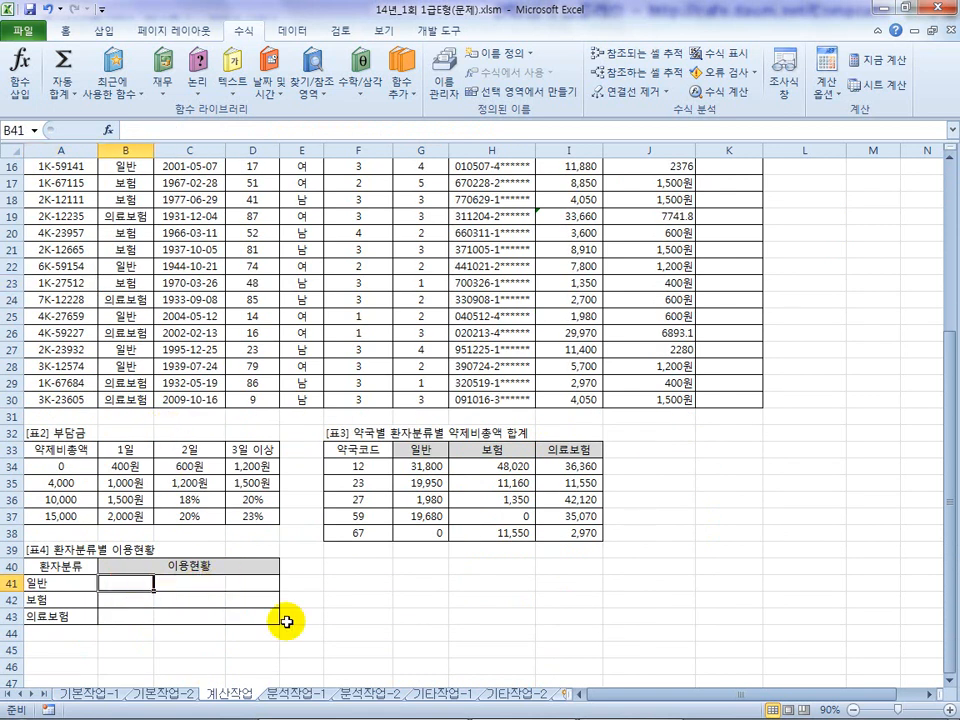
{"action": "left_click", "coordinate": [604, 706]}
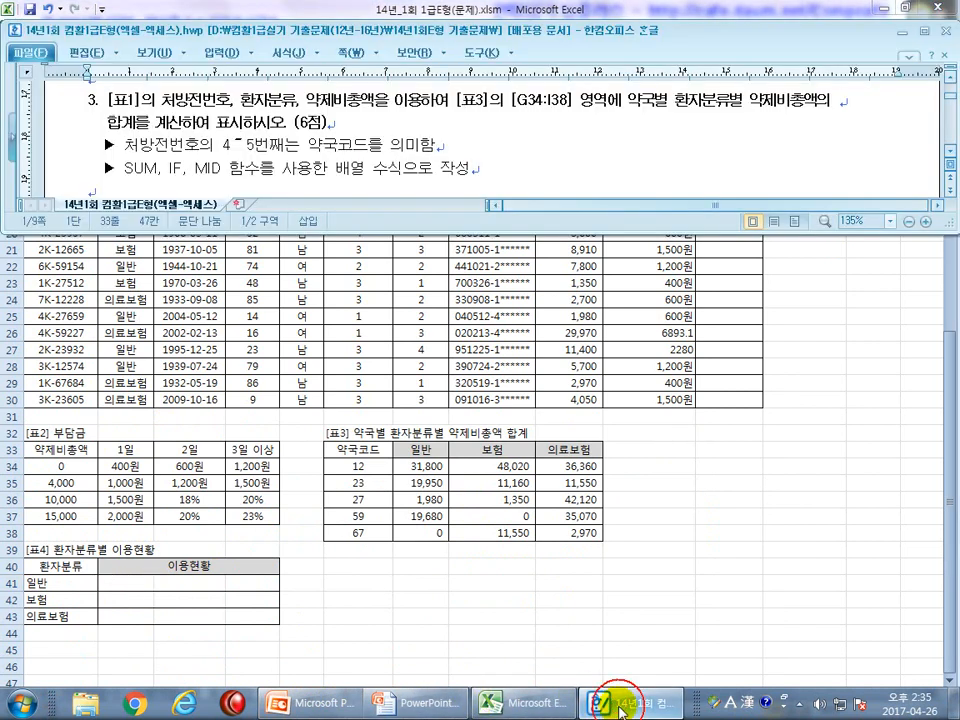
{"action": "left_click", "coordinate": [508, 565]}
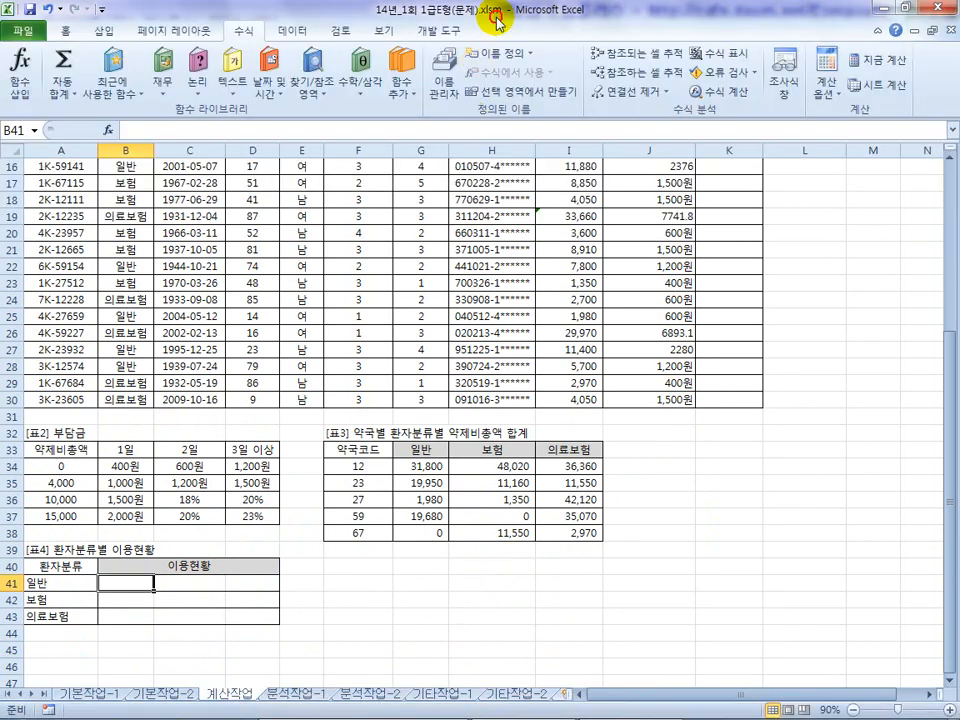
{"action": "double_click", "coordinate": [497, 17]}
{"action": "left_click", "coordinate": [391, 162]}
{"action": "scroll", "coordinate": [391, 162], "scroll_direction": "down", "scroll_amount": 5}
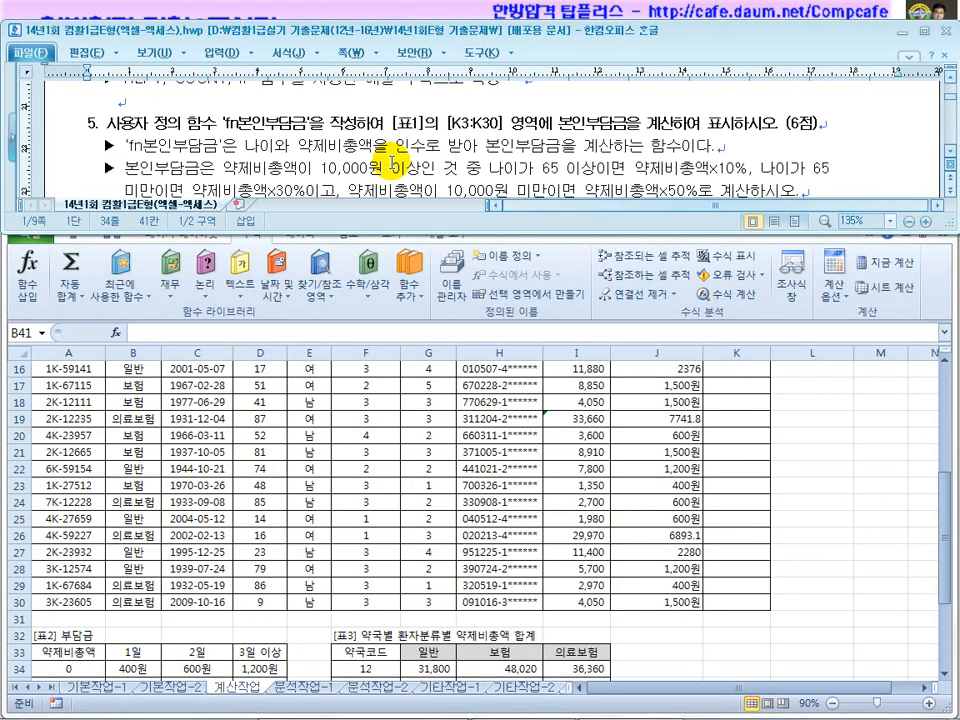
{"action": "scroll", "coordinate": [947, 157], "scroll_direction": "down", "scroll_amount": 1}
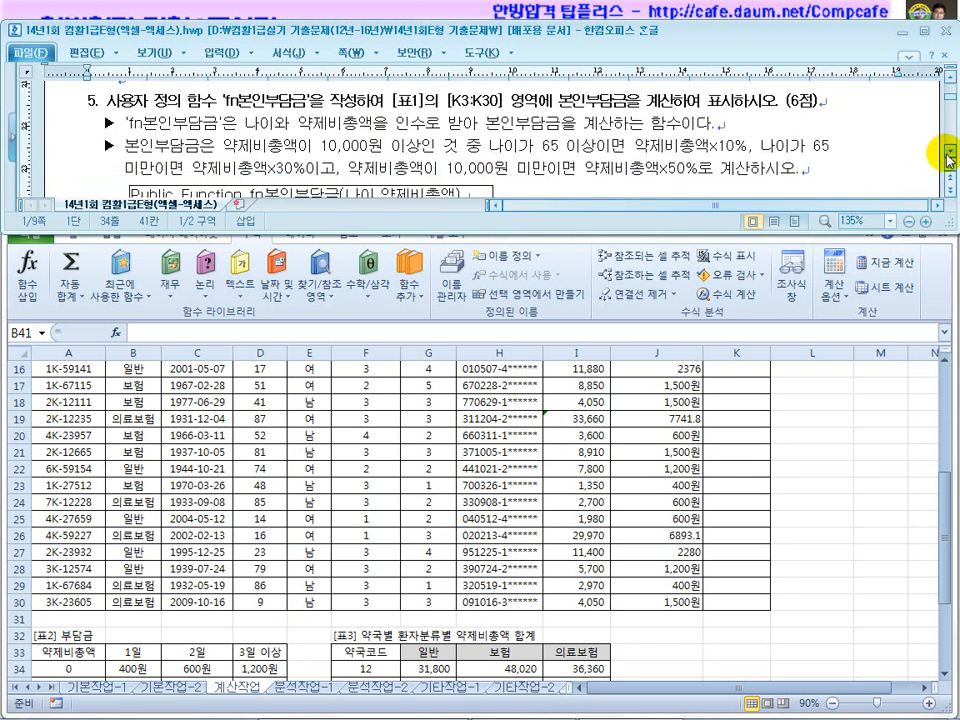
{"action": "left_click", "coordinate": [950, 77]}
{"action": "left_click", "coordinate": [950, 77]}
{"action": "left_click", "coordinate": [950, 77]}
{"action": "left_click", "coordinate": [950, 77]}
{"action": "scroll", "coordinate": [439, 134], "scroll_direction": "up", "scroll_amount": 1}
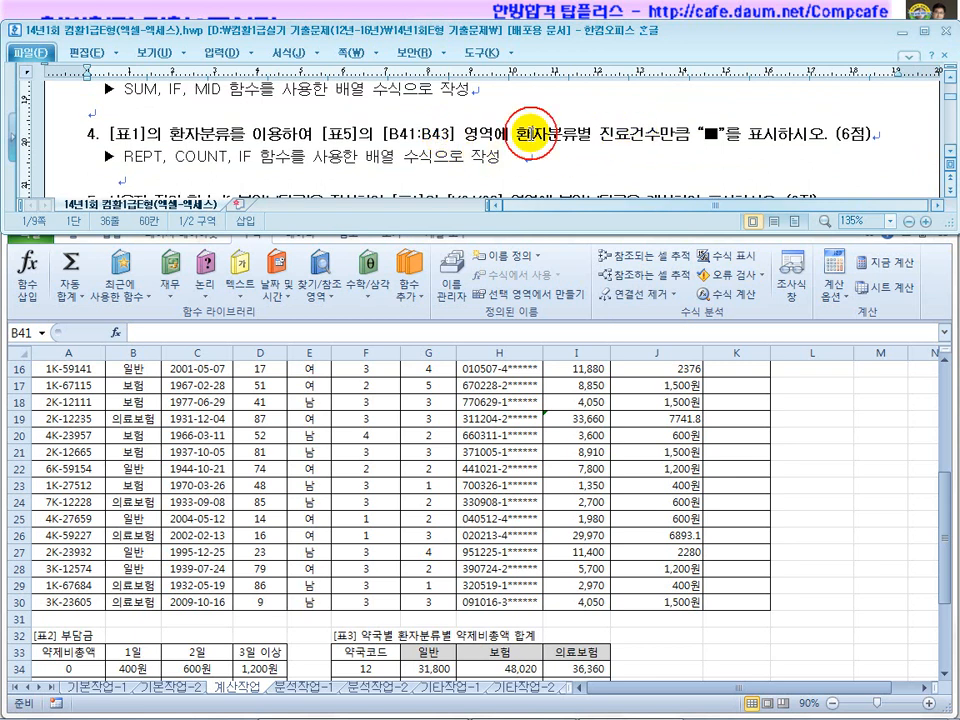
Review the 일반, 보험 and 의료보험 categories of 표4 against question 4's instruction to show "■" per 진료건수
{"action": "left_click", "coordinate": [398, 536]}
{"action": "scroll", "coordinate": [396, 358], "scroll_direction": "down", "scroll_amount": 5}
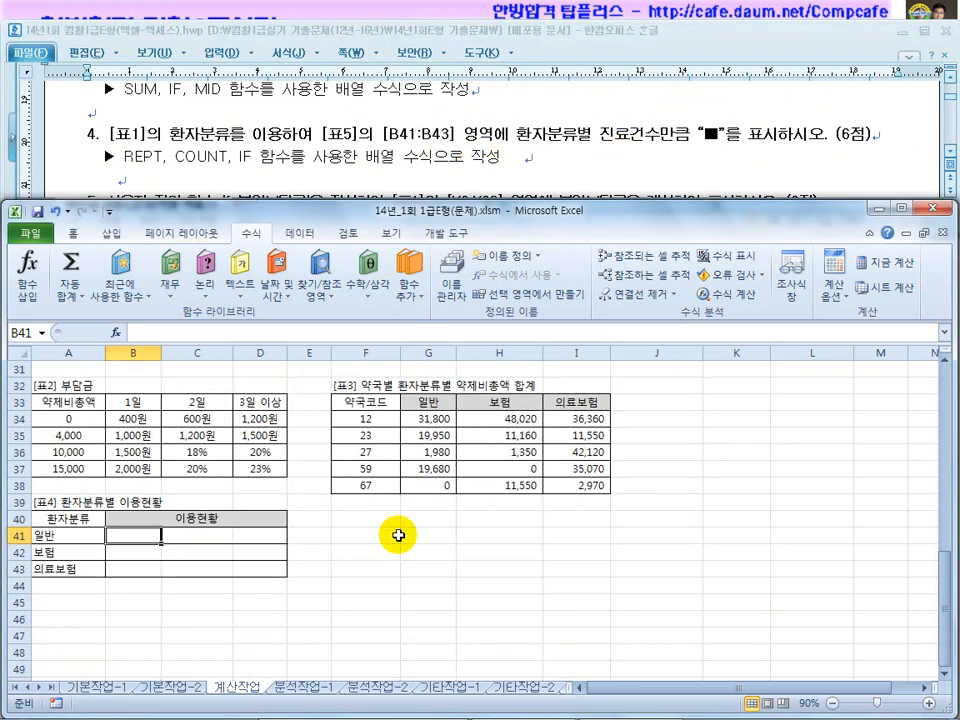
{"action": "left_click", "coordinate": [67, 537]}
{"action": "left_click", "coordinate": [67, 552]}
{"action": "left_click", "coordinate": [67, 568]}
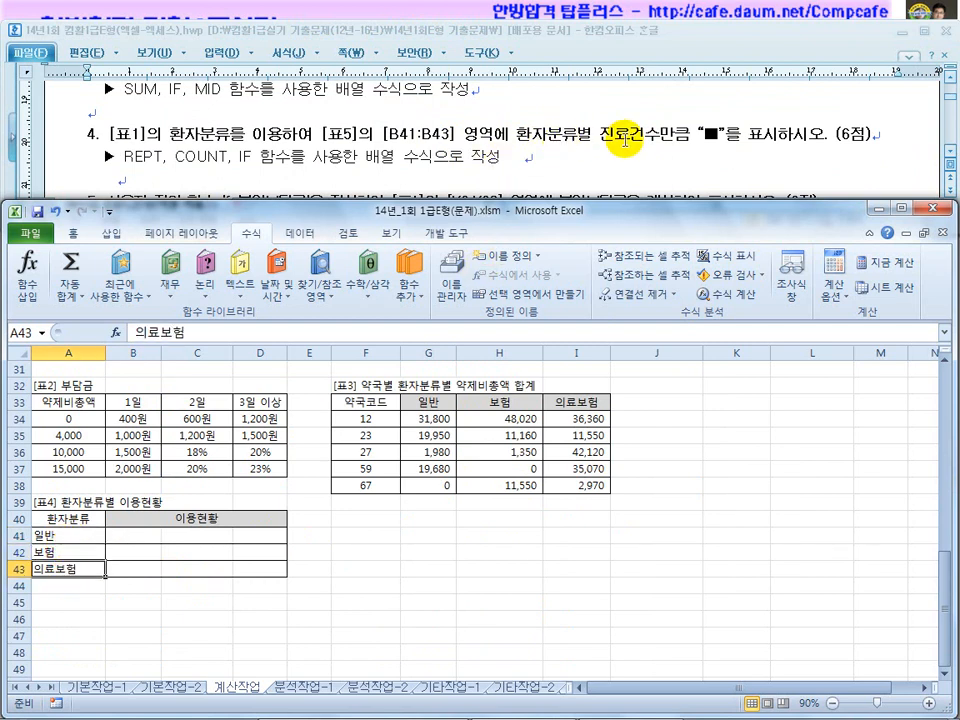
{"action": "left_click", "coordinate": [712, 133]}
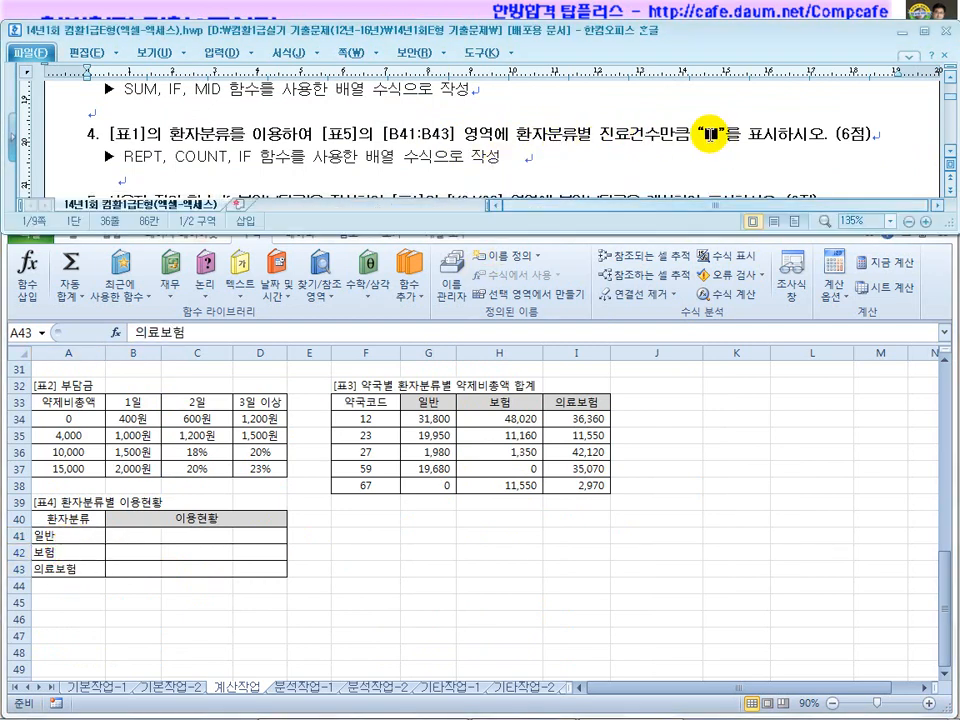
Check question 4's required functions in the Hangul document and begin B41's formula in the workbook with COUNT and a nested IF
{"action": "left_click", "coordinate": [192, 154]}
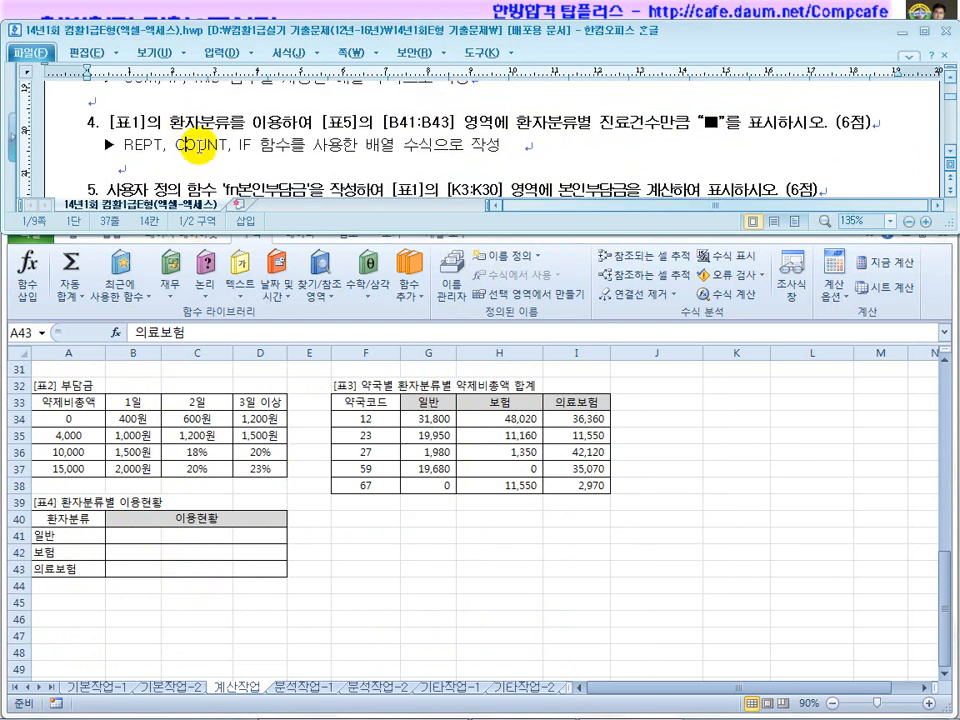
{"action": "left_click", "coordinate": [313, 147]}
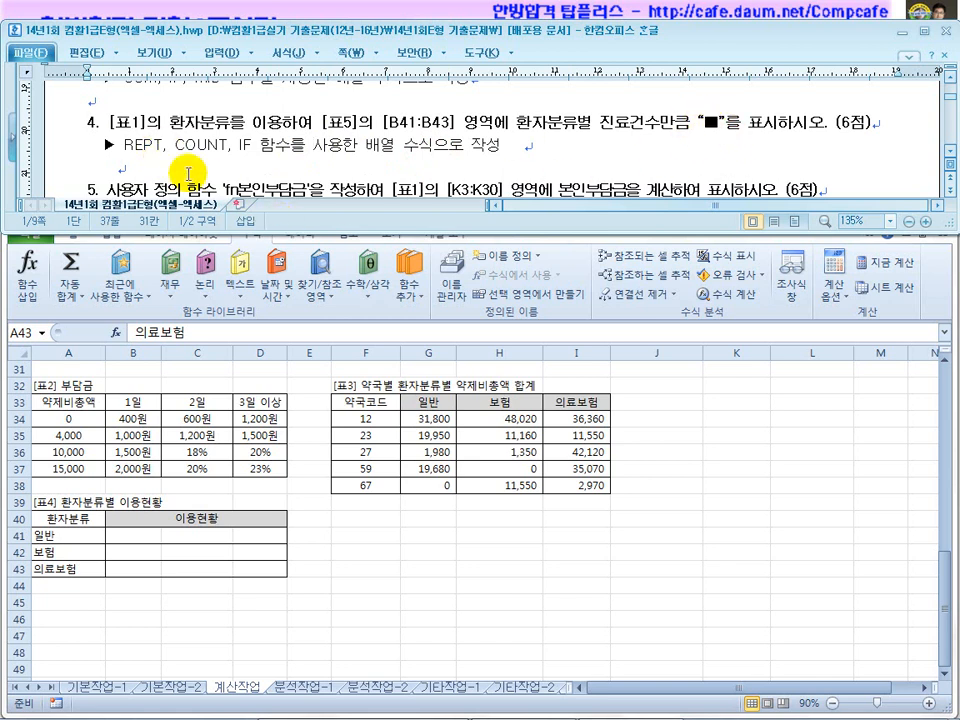
{"action": "left_click", "coordinate": [132, 537]}
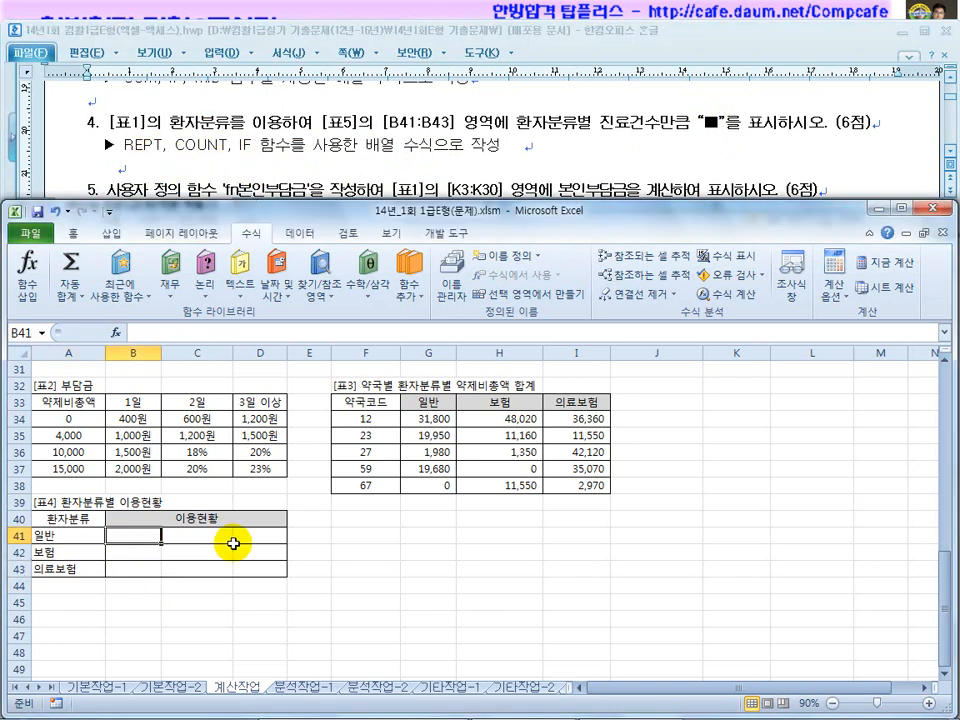
{"action": "type", "text": "=count"}
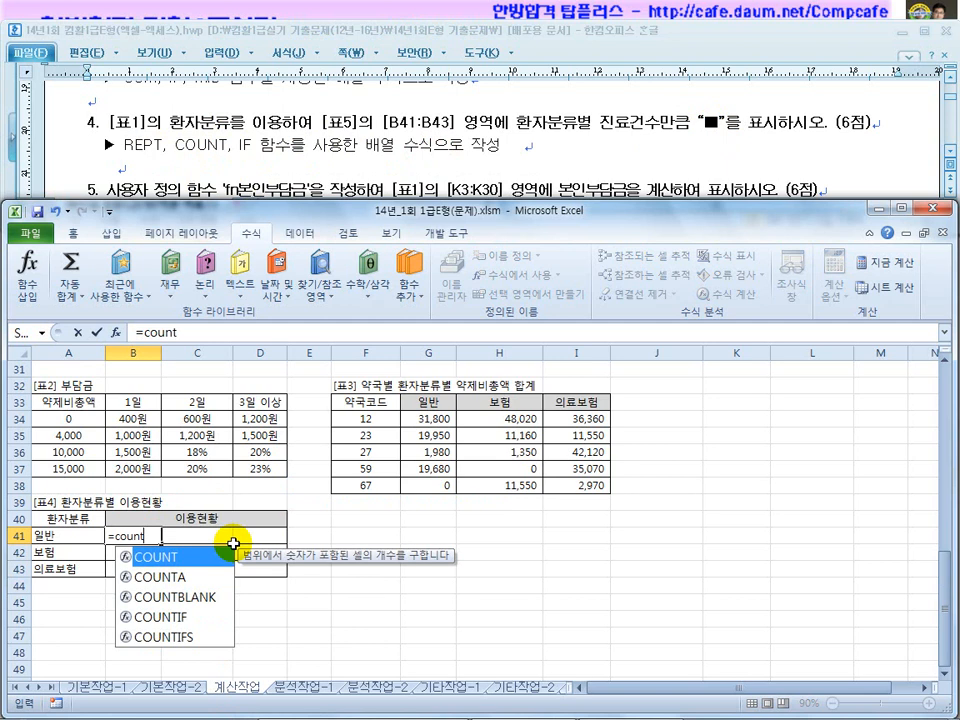
{"action": "type", "text": "(if(("}
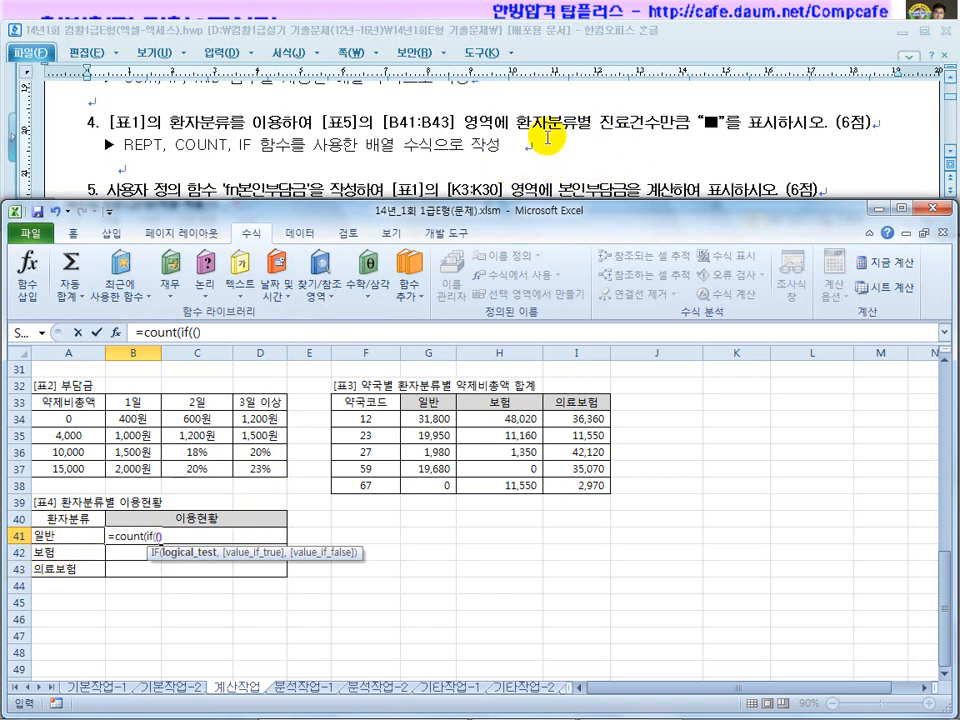
Complete B41's formula skeleton as =count(if((),1)), with 1 as the IF value for matching rows
{"action": "left_click", "coordinate": [199, 332]}
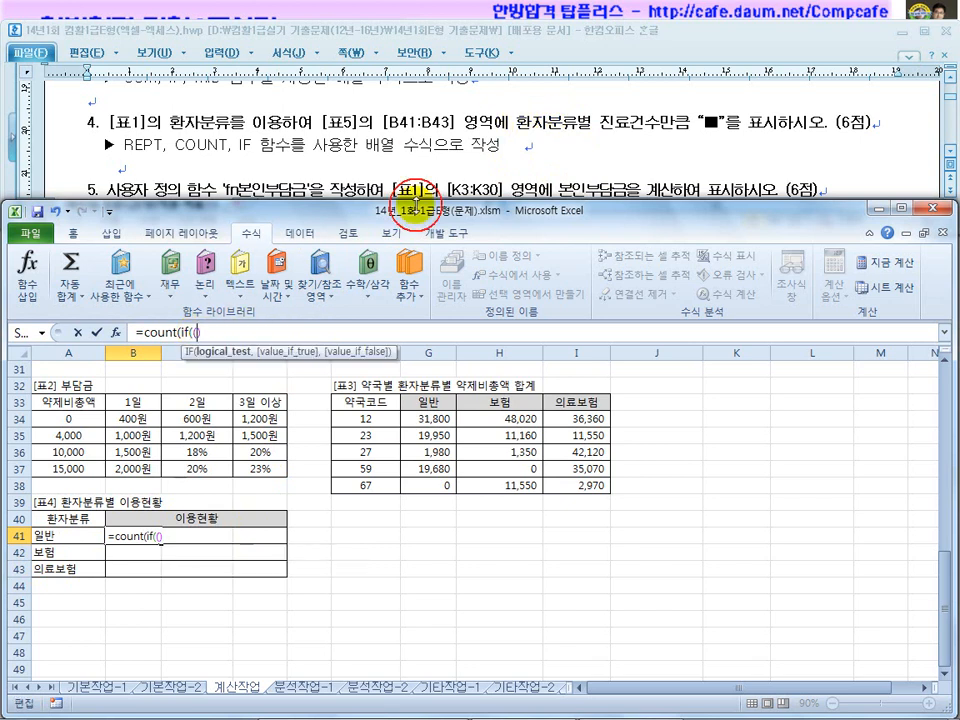
{"action": "left_click", "coordinate": [190, 332]}
{"action": "left_click", "coordinate": [193, 332]}
{"action": "left_click", "coordinate": [190, 332]}
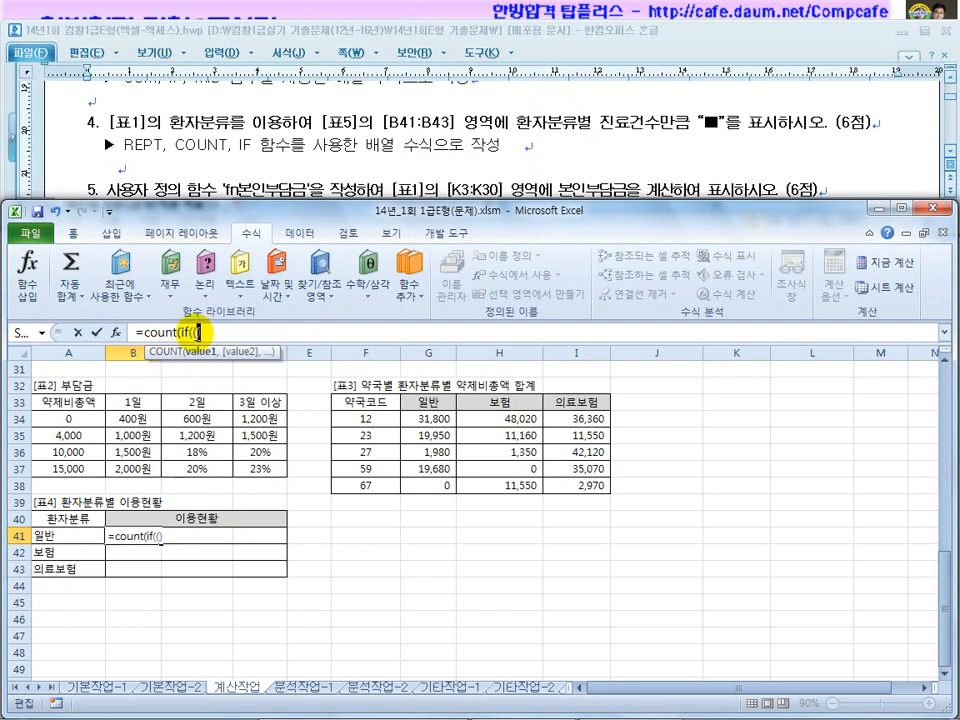
{"action": "left_click", "coordinate": [196, 332]}
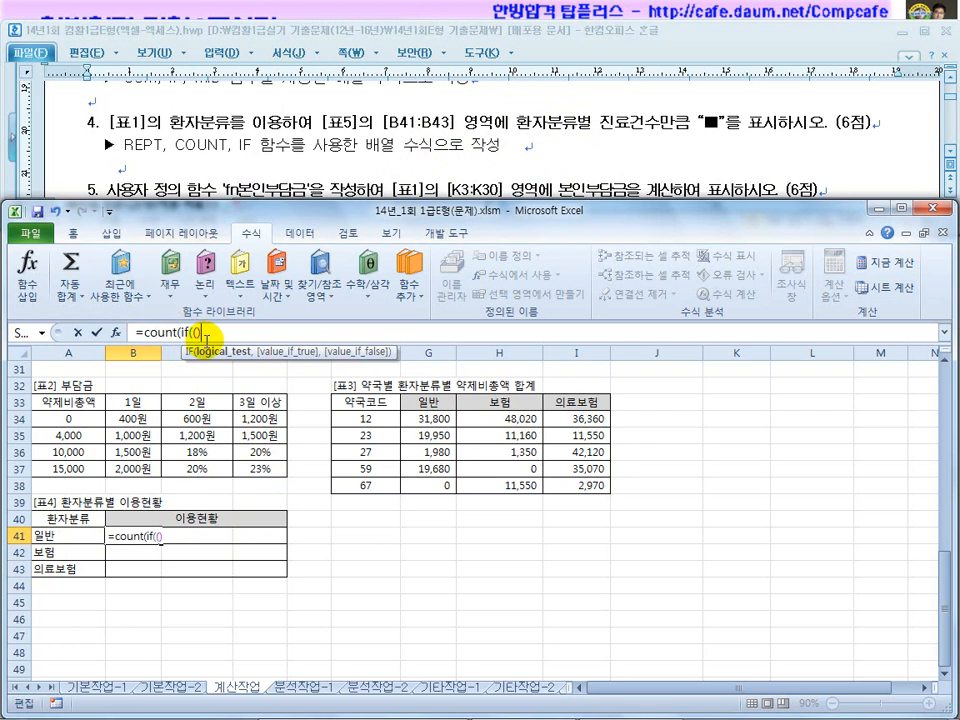
{"action": "type", "text": ","}
{"action": "key", "text": "BackSpace"}
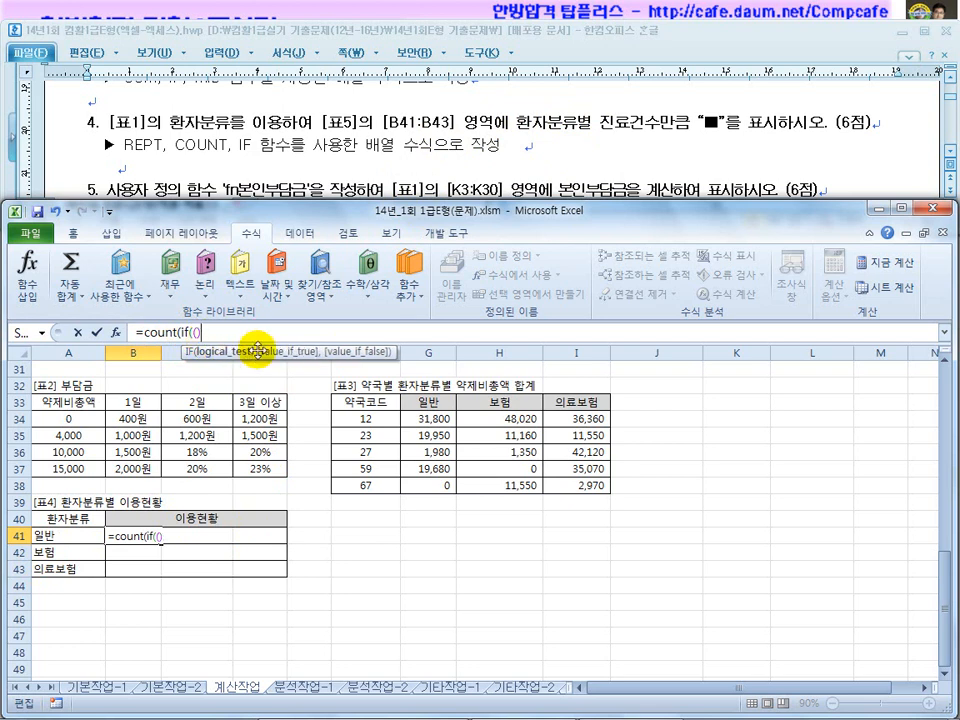
{"action": "type", "text": ",1"}
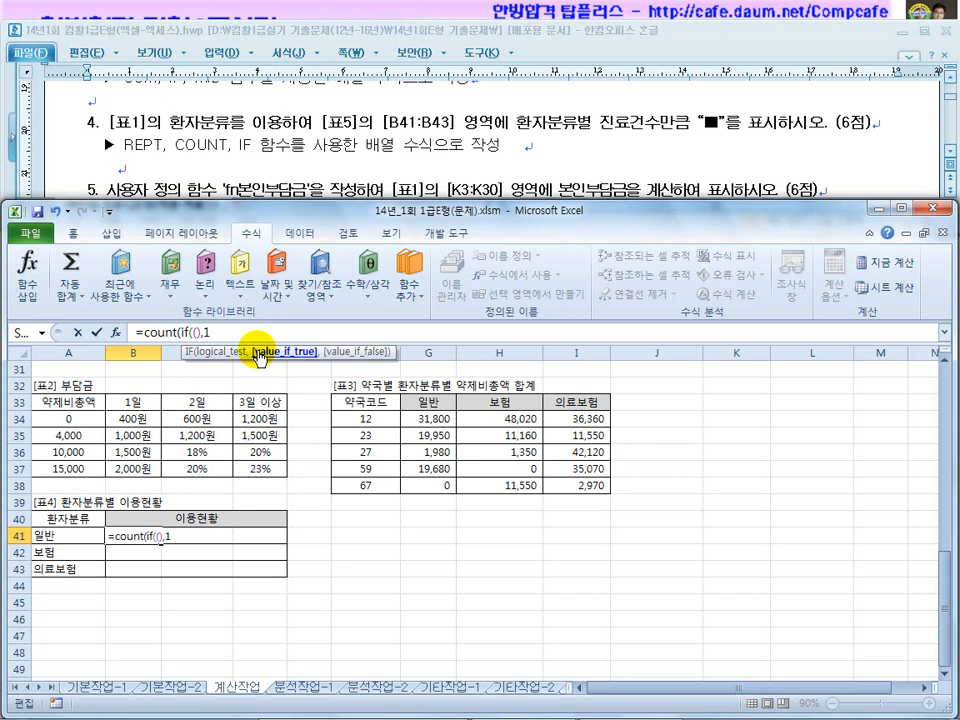
{"action": "left_click", "coordinate": [223, 332]}
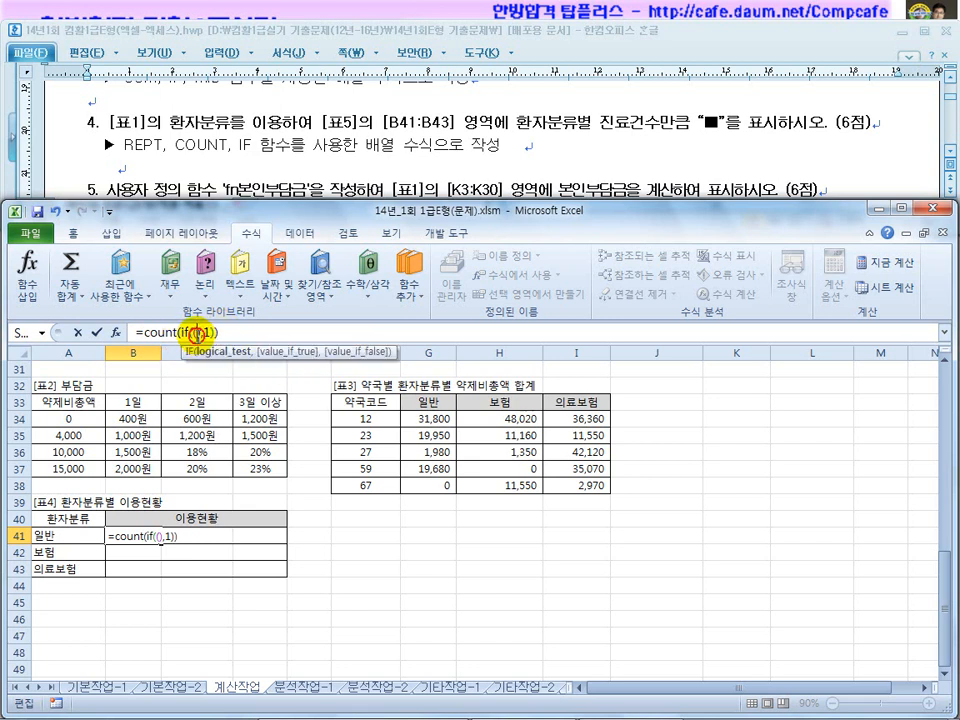
Fill the IF condition in B41's formula with $B$3:$B$30=$A41, comparing 표1's 환자분류 with the 표4 category
{"action": "left_click_drag", "start_coordinate": [940, 621], "coordinate": [943, 439]}
{"action": "left_click", "coordinate": [127, 401]}
{"action": "left_click_drag", "start_coordinate": [127, 401], "coordinate": [134, 664]}
{"action": "key", "text": "F4"}
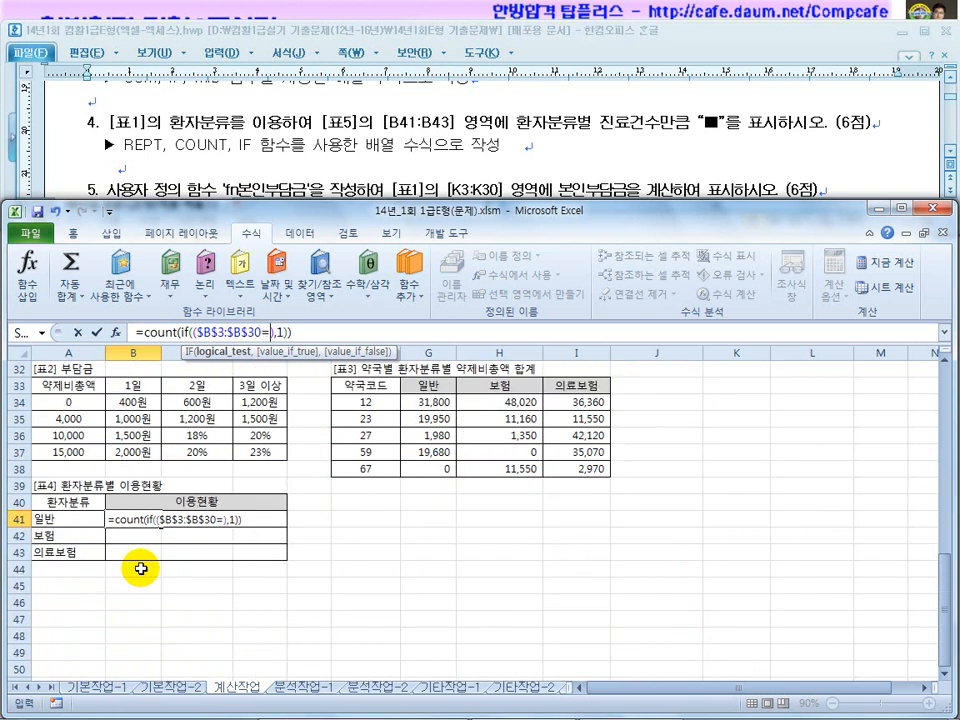
{"action": "type", "text": "="}
{"action": "left_click", "coordinate": [60, 519]}
{"action": "key", "text": "F4"}
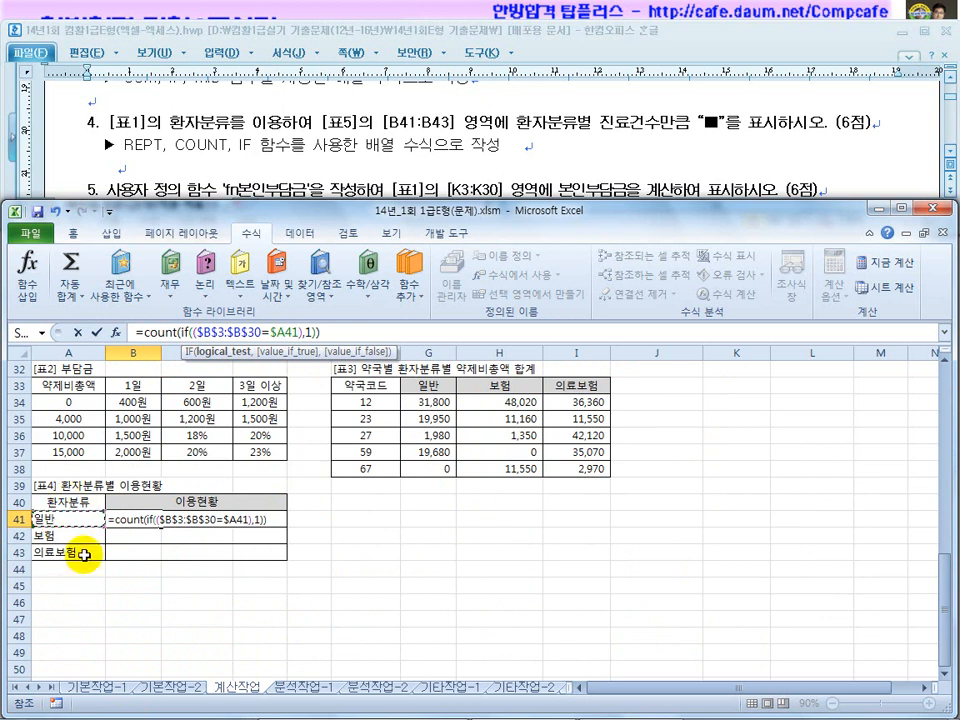
Enter B41's COUNT formula as an array formula and fill it down to B43
{"action": "left_click", "coordinate": [346, 336]}
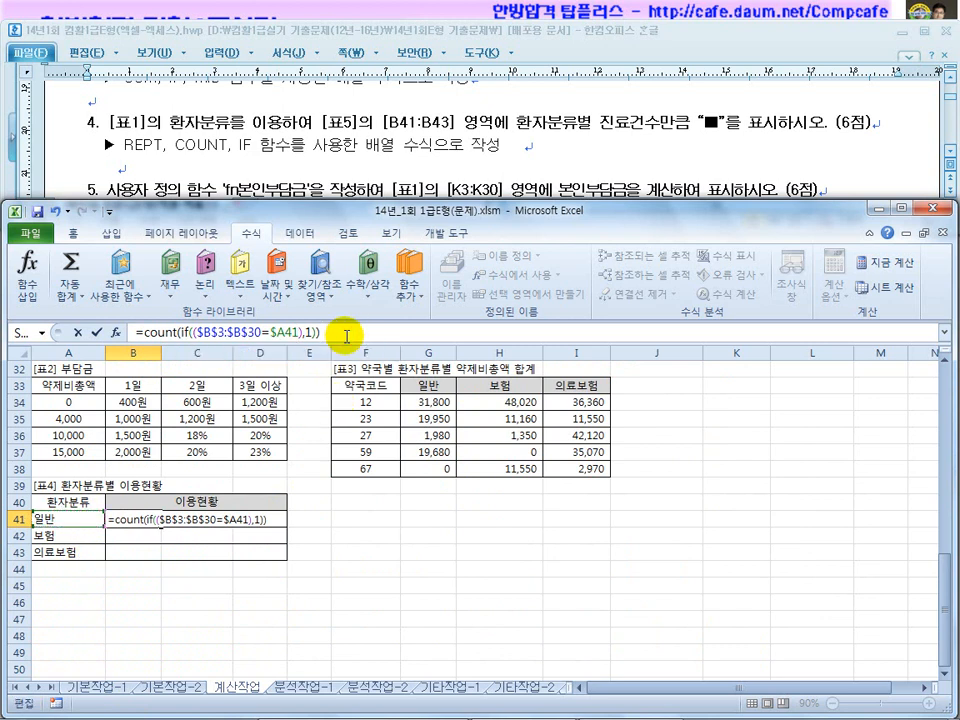
{"action": "key", "text": "ctrl+shift+Return"}
{"action": "left_click_drag", "start_coordinate": [158, 527], "coordinate": [162, 553]}
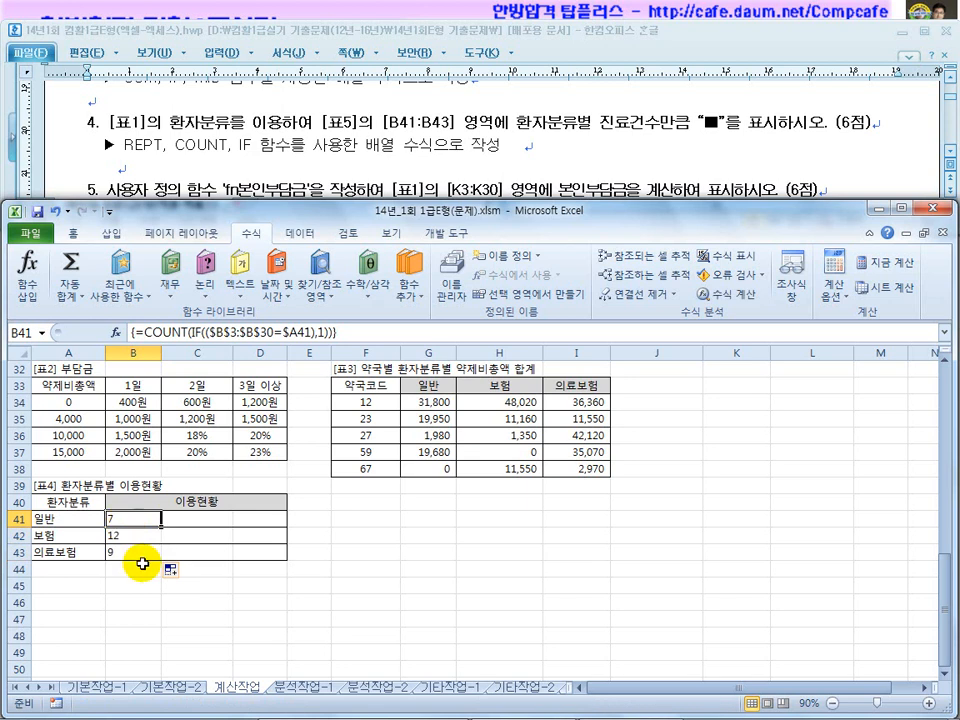
Look back up through 표1's 환자분류 column toward its first rows
{"action": "scroll", "coordinate": [143, 564], "scroll_direction": "up", "scroll_amount": 5}
{"action": "left_click", "coordinate": [176, 586]}
{"action": "key", "text": "Up"}
{"action": "key", "text": "Up"}
{"action": "key", "text": "Up"}
{"action": "key", "text": "Up"}
{"action": "key", "text": "Up"}
{"action": "key", "text": "Up"}
{"action": "key", "text": "Up"}
{"action": "key", "text": "Up"}
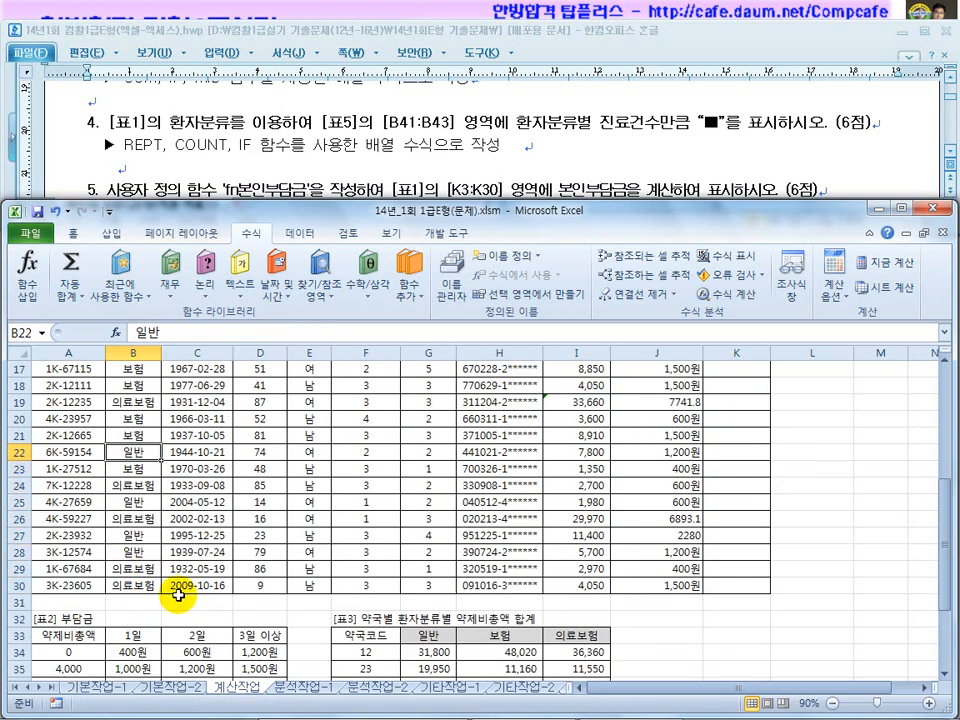
{"action": "scroll", "coordinate": [177, 595], "scroll_direction": "up", "scroll_amount": 4}
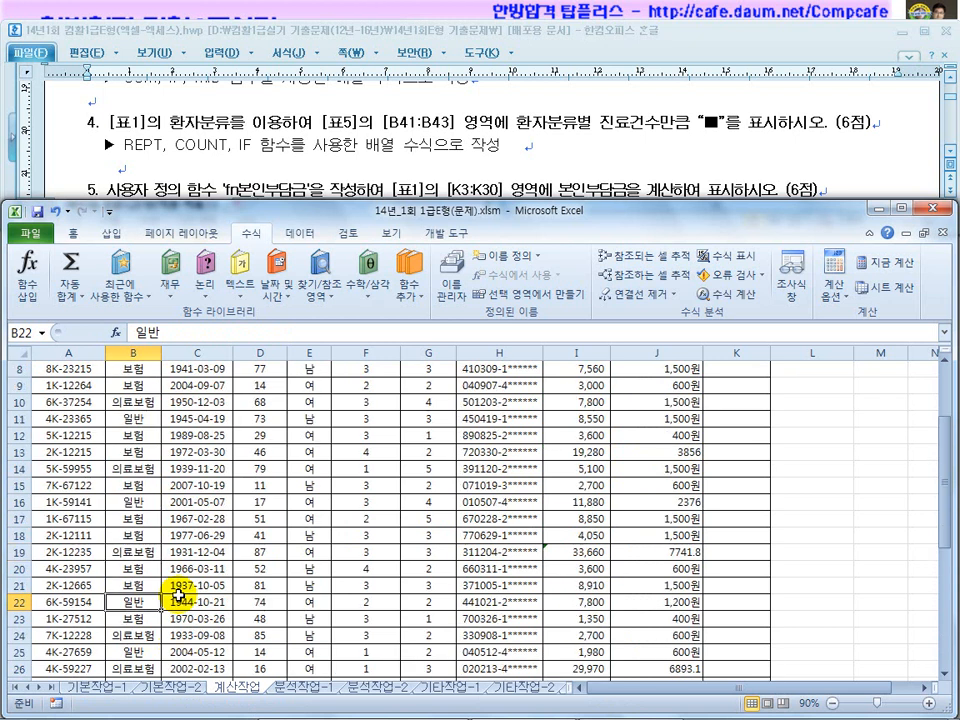
{"action": "left_click", "coordinate": [148, 472]}
{"action": "left_click", "coordinate": [139, 386]}
Go down 표1's 환자분류 column through row 30 to check the per-category counts in 표4
{"action": "scroll", "coordinate": [180, 531], "scroll_direction": "up", "scroll_amount": 2}
{"action": "key", "text": "Up"}
{"action": "key", "text": "Up"}
{"action": "key", "text": "Down"}
{"action": "key", "text": "Down"}
{"action": "key", "text": "Down"}
{"action": "key", "text": "Down"}
{"action": "key", "text": "Down"}
{"action": "key", "text": "Down"}
{"action": "key", "text": "Down"}
{"action": "key", "text": "Down"}
{"action": "key", "text": "Down"}
{"action": "key", "text": "Down"}
{"action": "key", "text": "Down"}
{"action": "key", "text": "Down"}
{"action": "key", "text": "Down"}
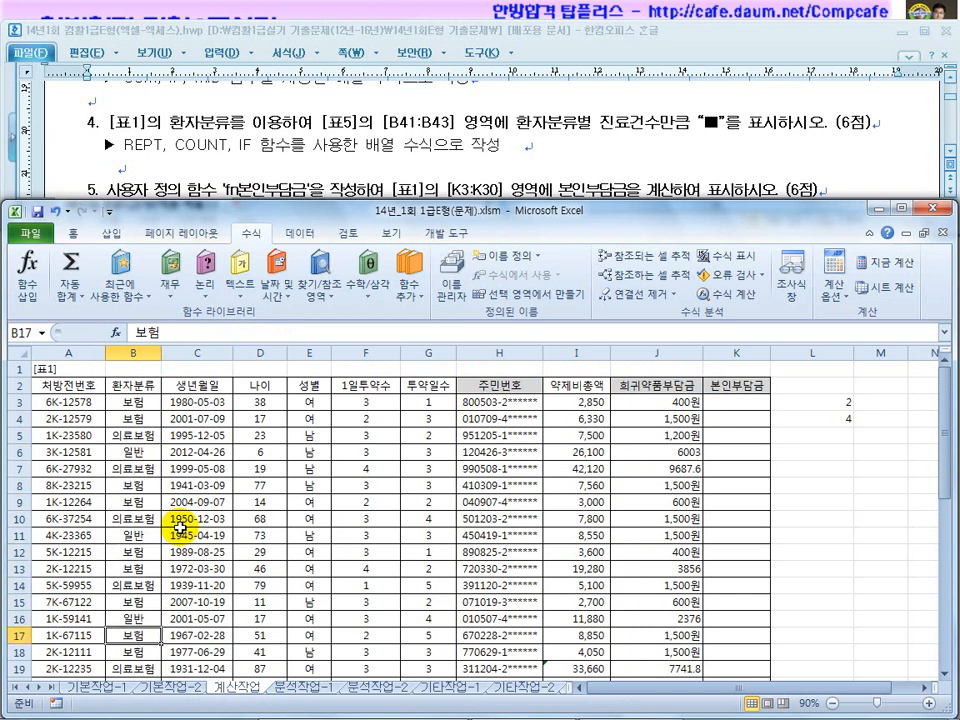
{"action": "key", "text": "Down"}
{"action": "key", "text": "Down"}
{"action": "key", "text": "Down"}
{"action": "key", "text": "Down"}
{"action": "key", "text": "Down"}
{"action": "key", "text": "Down"}
{"action": "key", "text": "Down"}
{"action": "key", "text": "Down"}
{"action": "key", "text": "Down"}
{"action": "key", "text": "Down"}
{"action": "key", "text": "Down"}
{"action": "key", "text": "Down"}
{"action": "key", "text": "Down"}
{"action": "key", "text": "Down"}
{"action": "key", "text": "Down"}
{"action": "key", "text": "Down"}
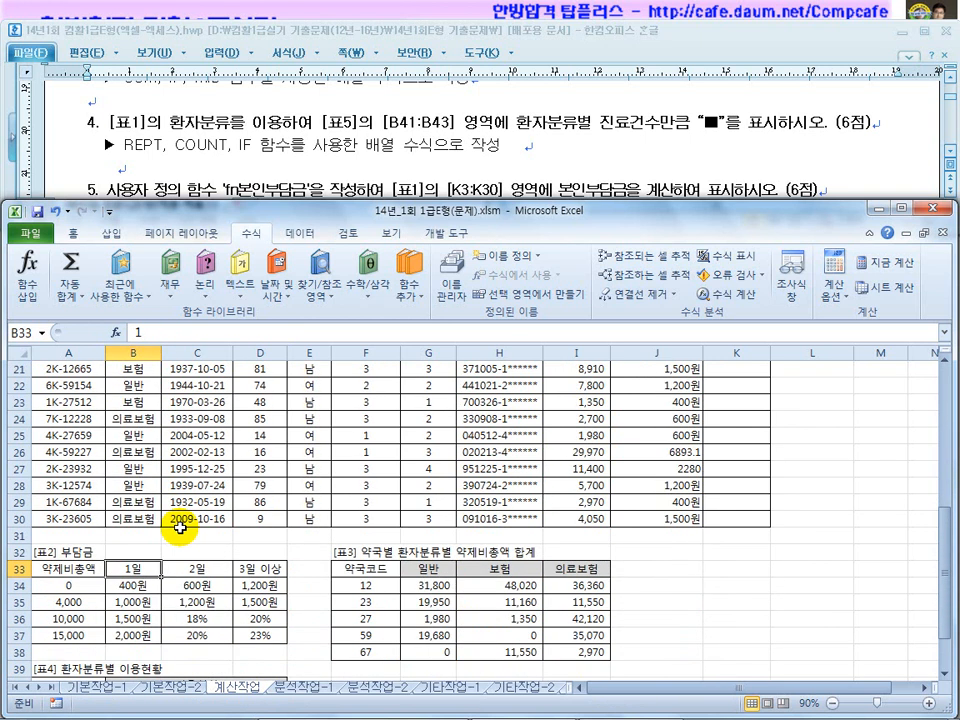
Wrap B41's COUNT expression in REPT, adding an empty quoted text as its first argument
{"action": "scroll", "coordinate": [180, 528], "scroll_direction": "down", "scroll_amount": 4}
{"action": "left_click", "coordinate": [125, 503]}
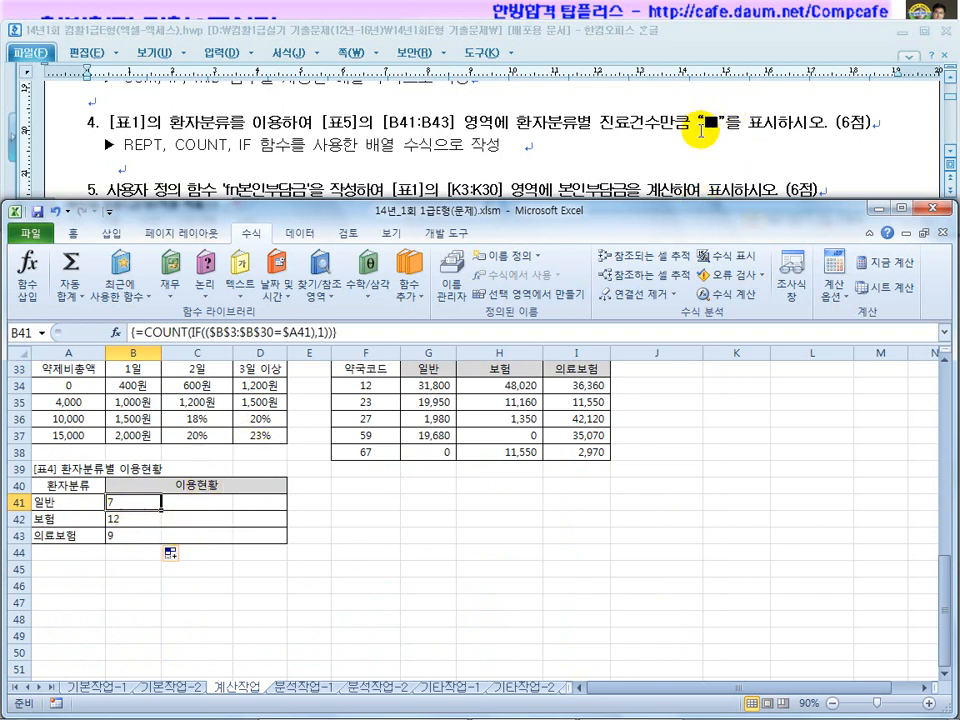
{"action": "left_click", "coordinate": [146, 331]}
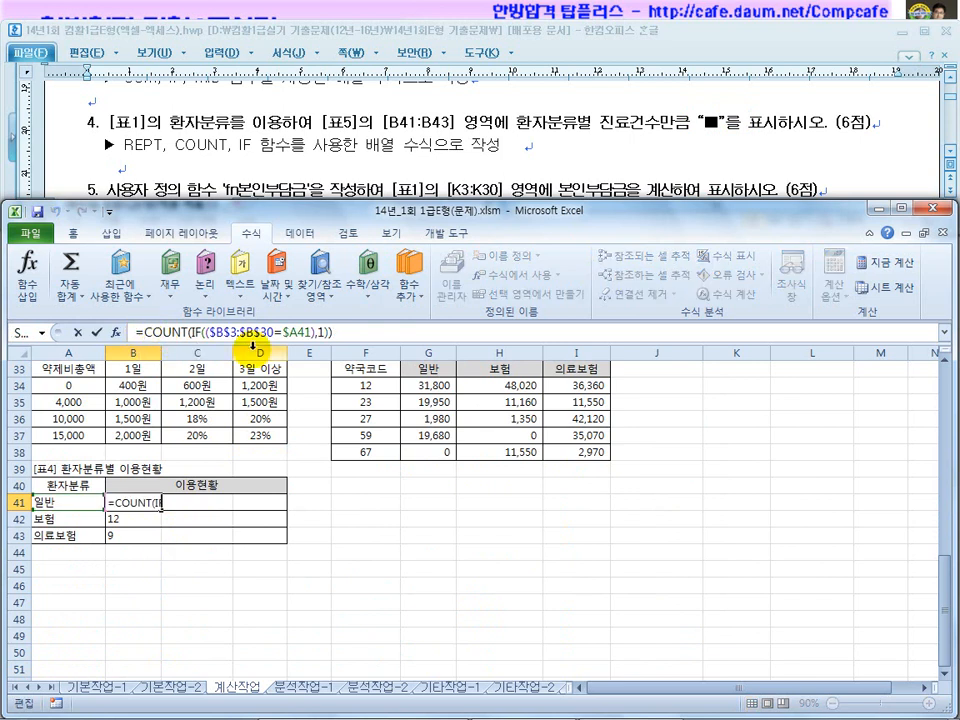
{"action": "type", "text": "rept("}
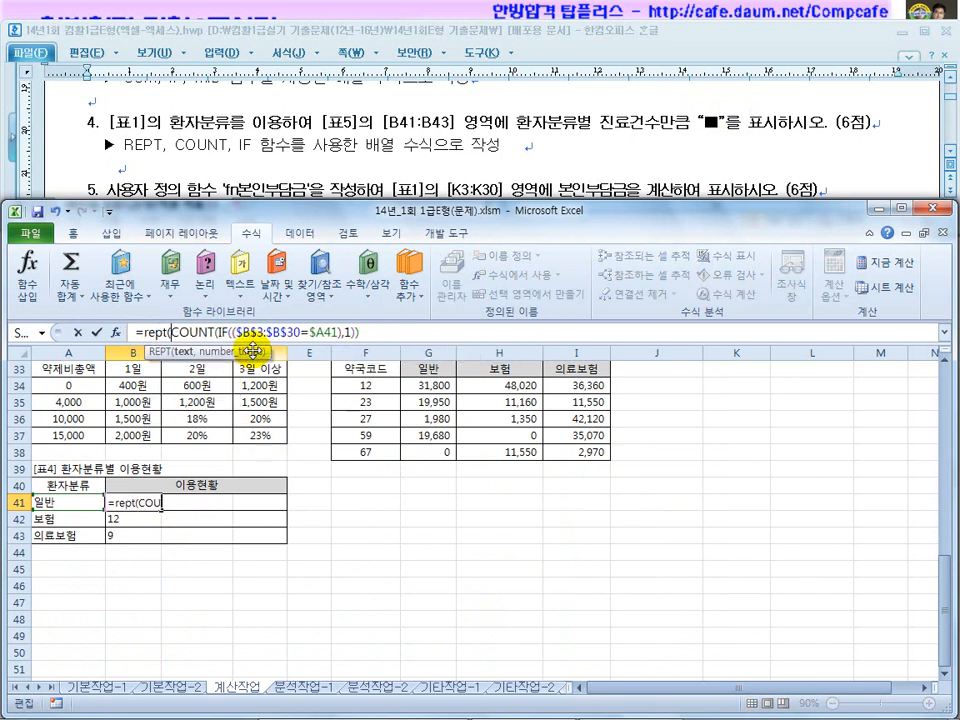
{"action": "type", "text": "\"\""}
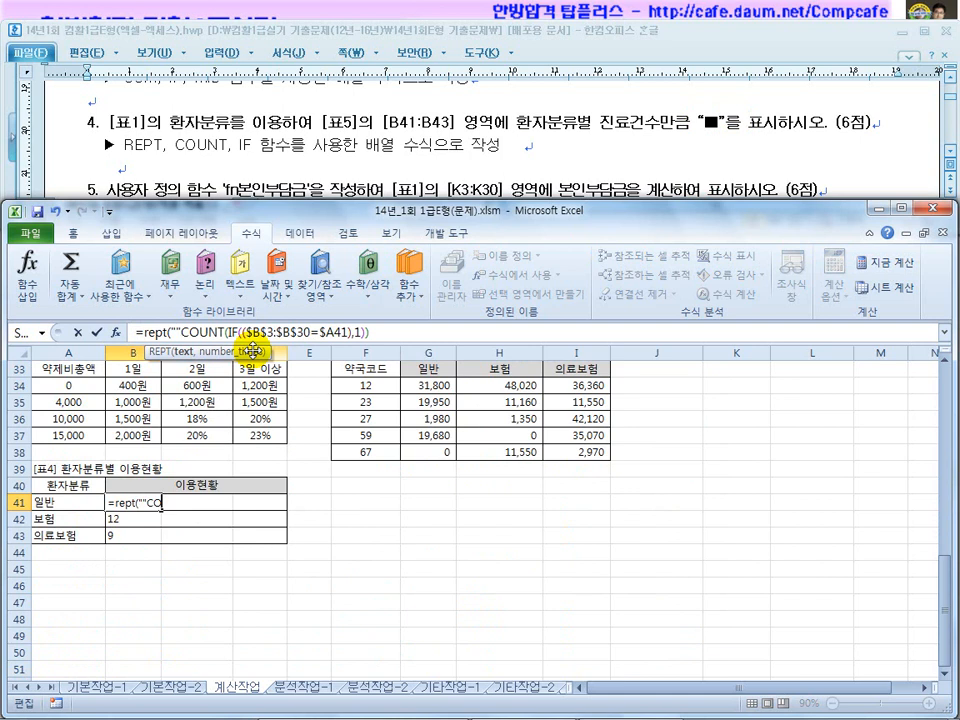
{"action": "type", "text": ","}
{"action": "left_click", "coordinate": [184, 333]}
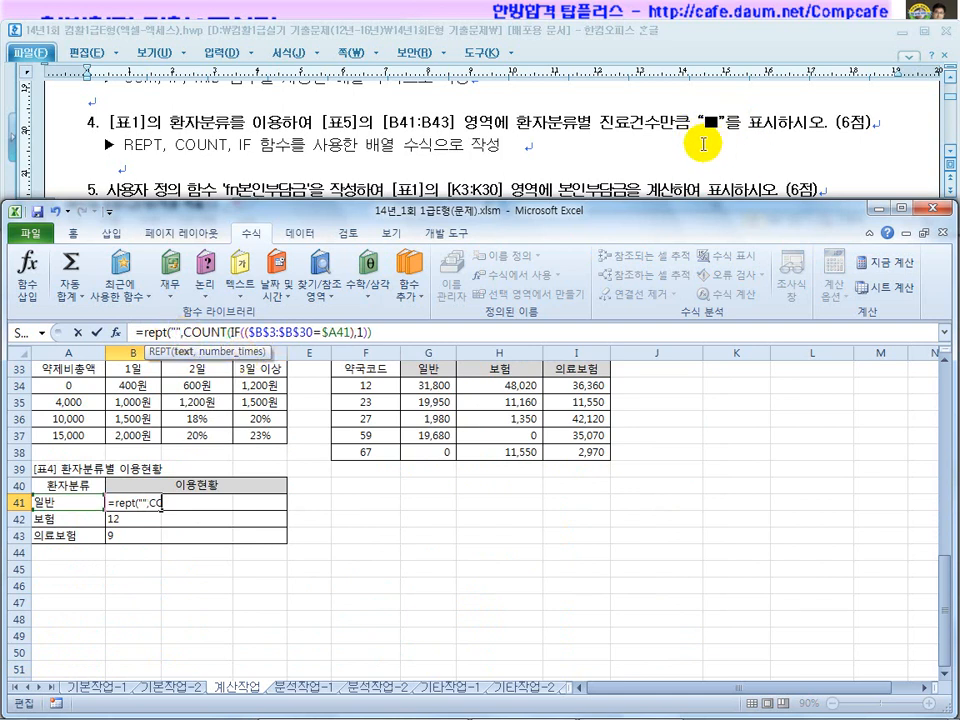
Insert the special character ■ between the quotes as REPT's text in B41's formula
{"action": "type", "text": "a"}
{"action": "key", "text": "BackSpace"}
{"action": "type", "text": "ㅁ"}
{"action": "key", "text": "Hangul_Hanja"}
{"action": "left_click", "coordinate": [251, 521]}
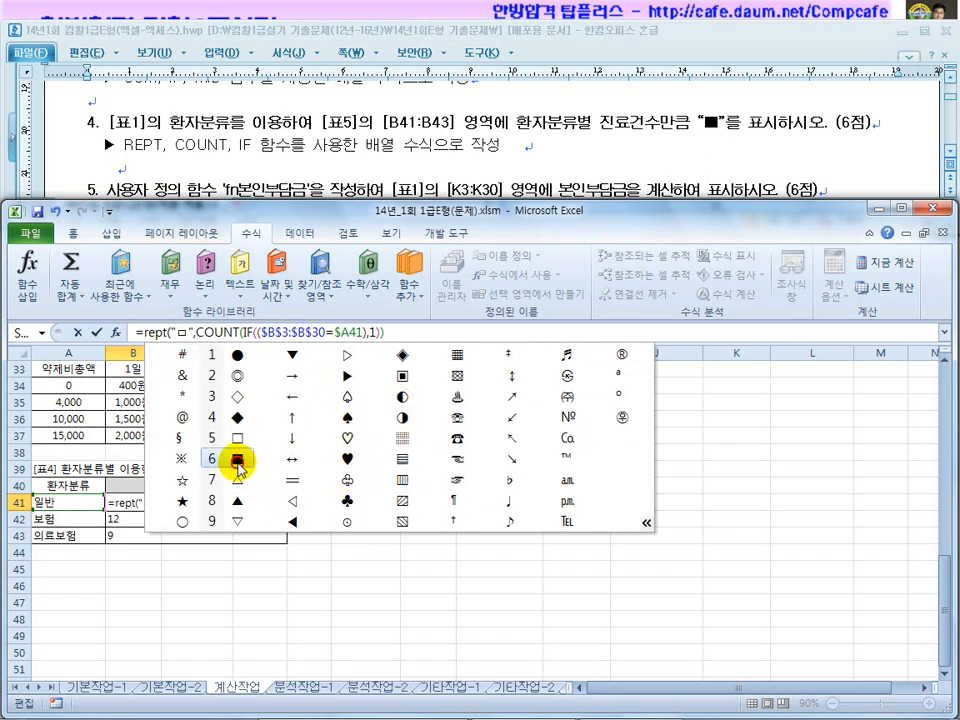
{"action": "left_click", "coordinate": [239, 460]}
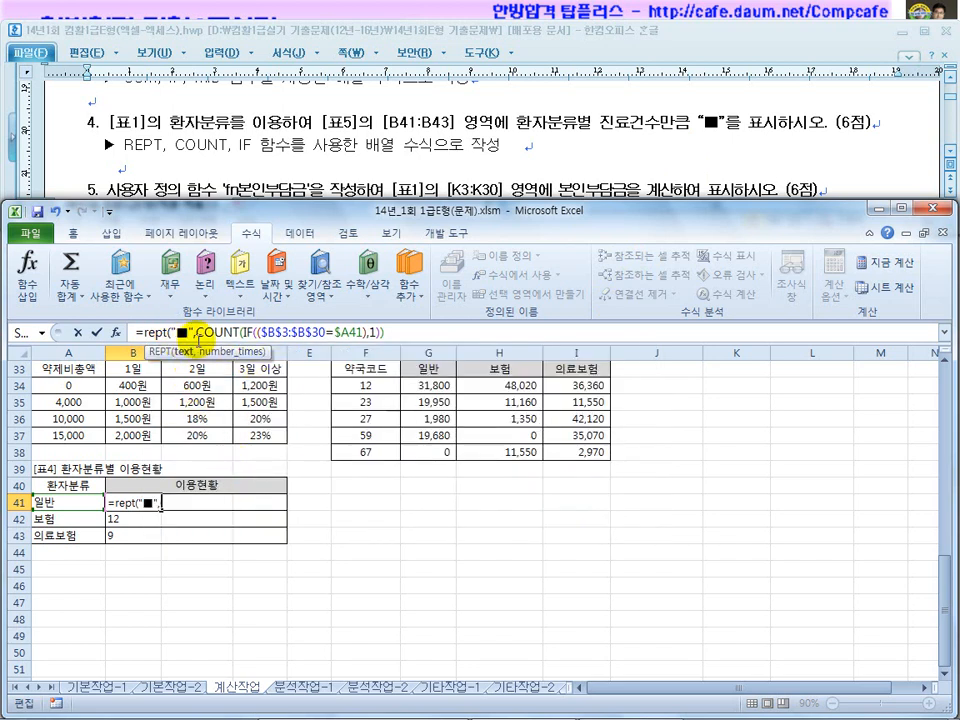
Review the COUNT part as REPT's repeat number, close the REPT parenthesis and enter the formula in B41
{"action": "left_click_drag", "start_coordinate": [196, 333], "coordinate": [378, 332]}
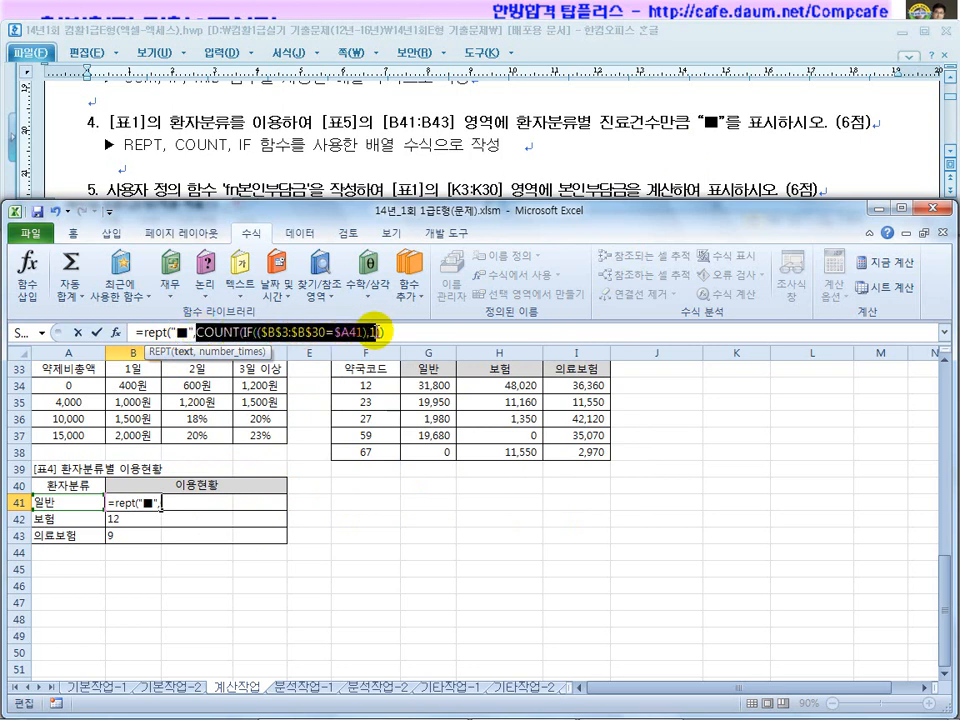
{"action": "left_click", "coordinate": [406, 331]}
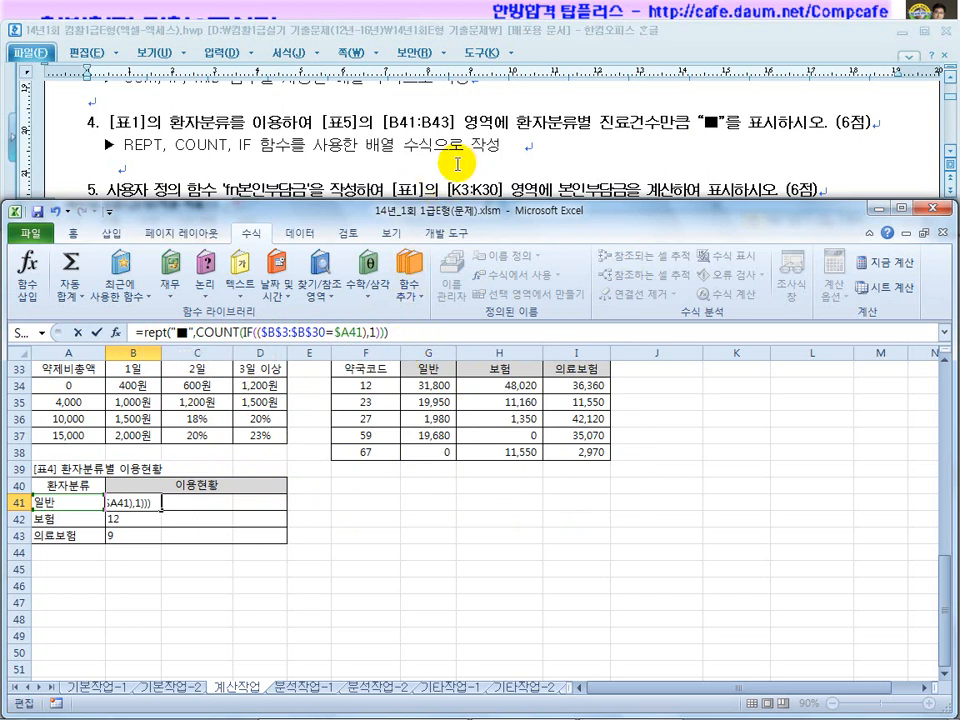
{"action": "key", "text": "ctrl+shift+Return"}
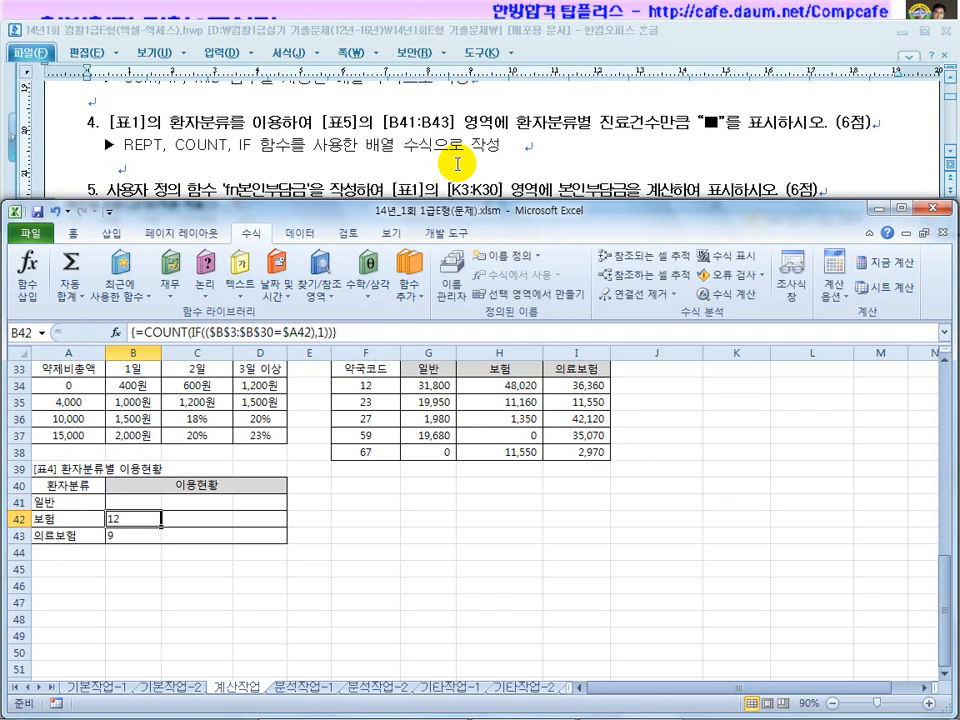
Re-enter B41's REPT formula as an array formula and fill it down to B43
{"action": "left_click", "coordinate": [133, 502]}
{"action": "left_click", "coordinate": [265, 333]}
{"action": "type", "text": "("}
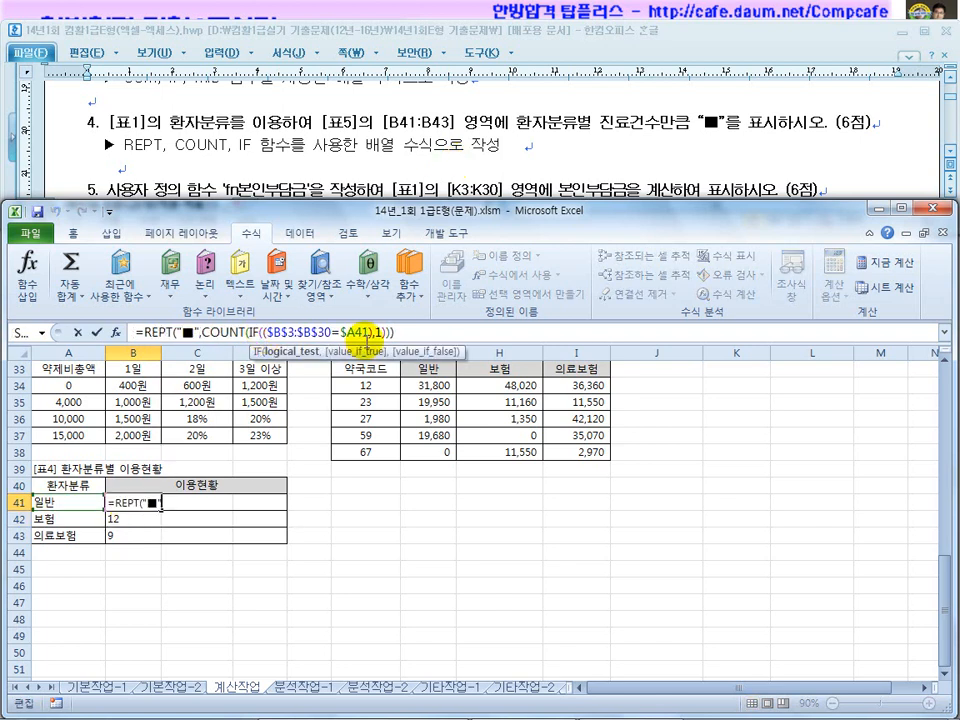
{"action": "key", "text": "ctrl+shift+Return"}
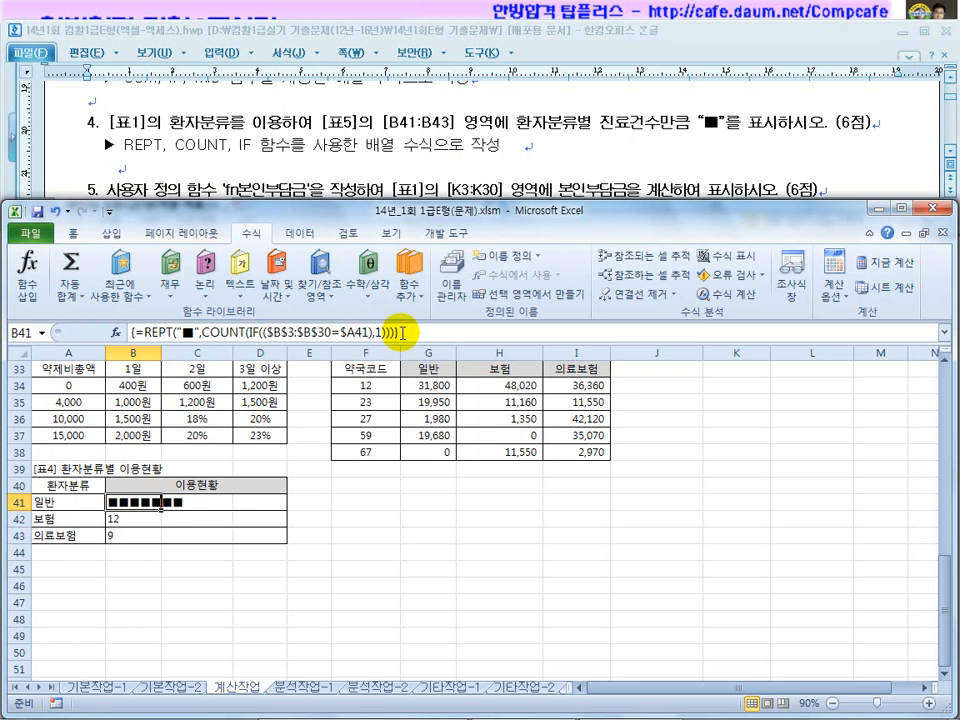
{"action": "left_click_drag", "start_coordinate": [161, 510], "coordinate": [163, 540]}
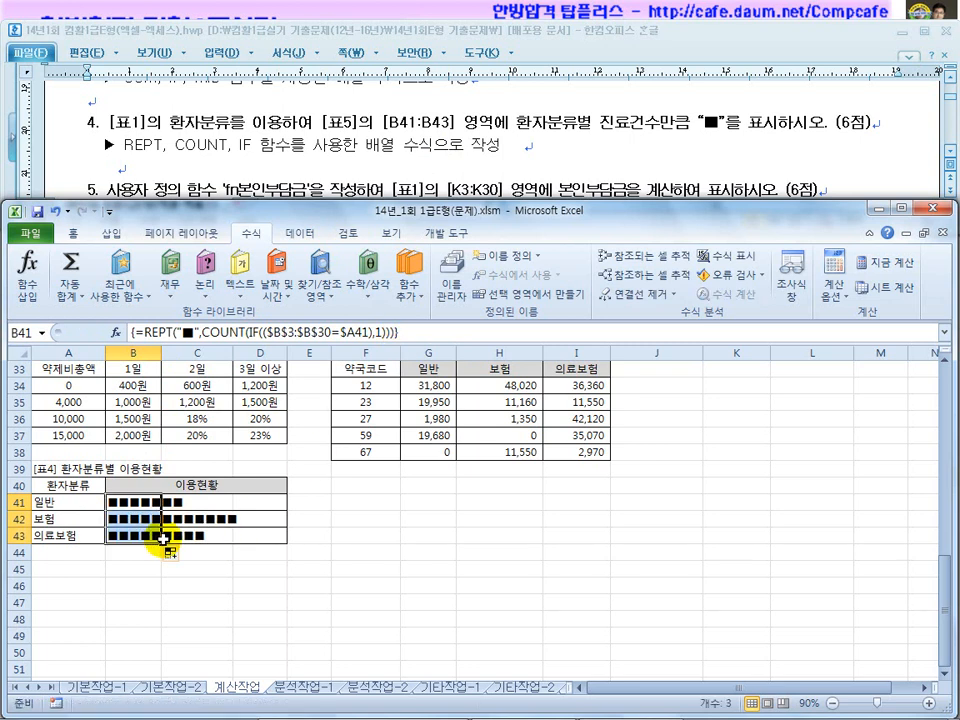
{"action": "left_click", "coordinate": [153, 578]}
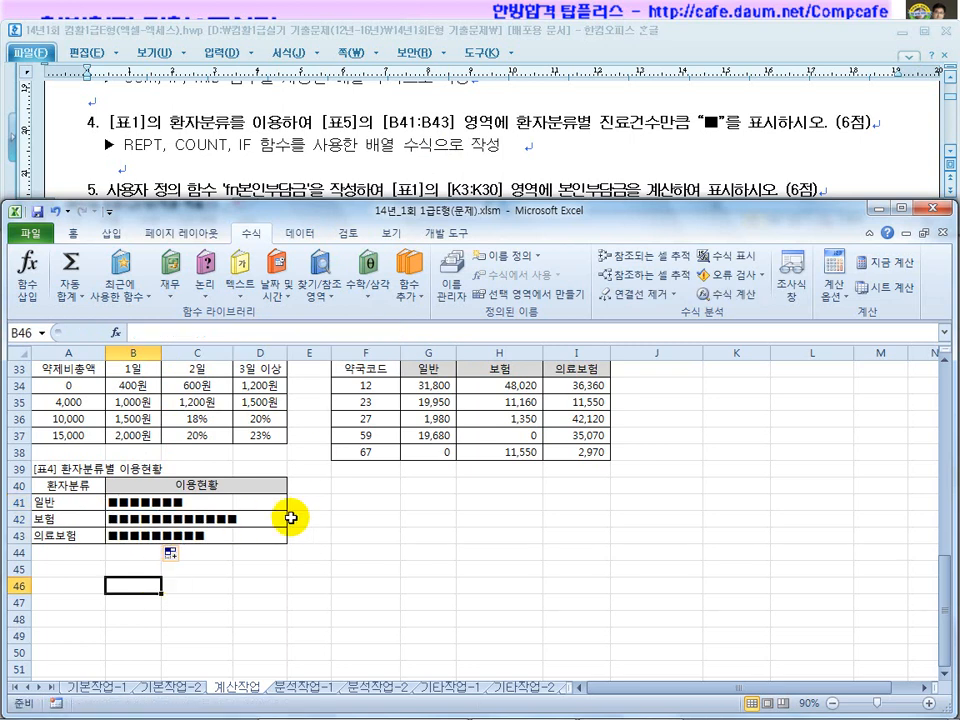
Switch to the Hangul exam document and bring question 5 about the fn본인부담금 function into view
{"action": "left_click", "coordinate": [430, 167]}
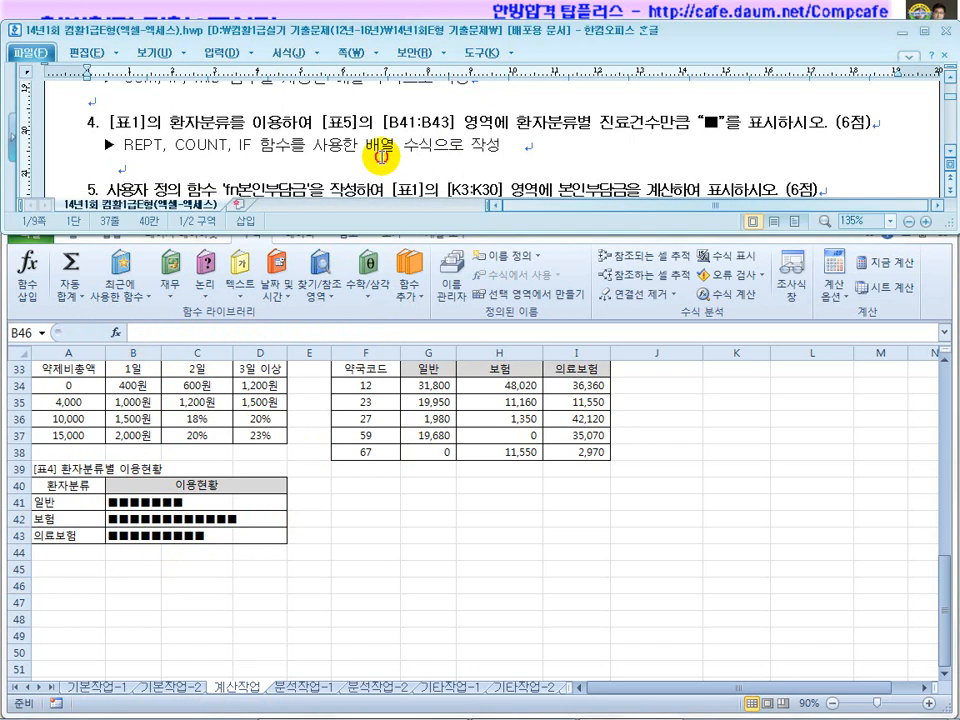
{"action": "left_click", "coordinate": [948, 156]}
{"action": "left_click", "coordinate": [948, 156]}
{"action": "left_click", "coordinate": [948, 156]}
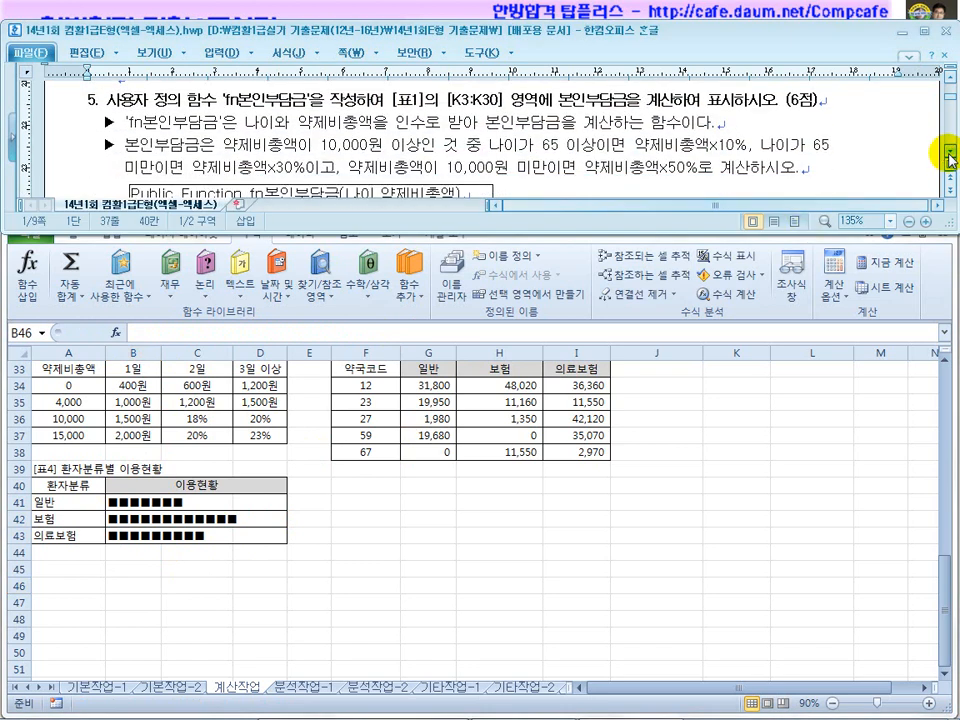
Copy the fn본인부담금 Public Function skeleton from the box under question 5
{"action": "left_click", "coordinate": [948, 156]}
{"action": "left_click", "coordinate": [948, 156]}
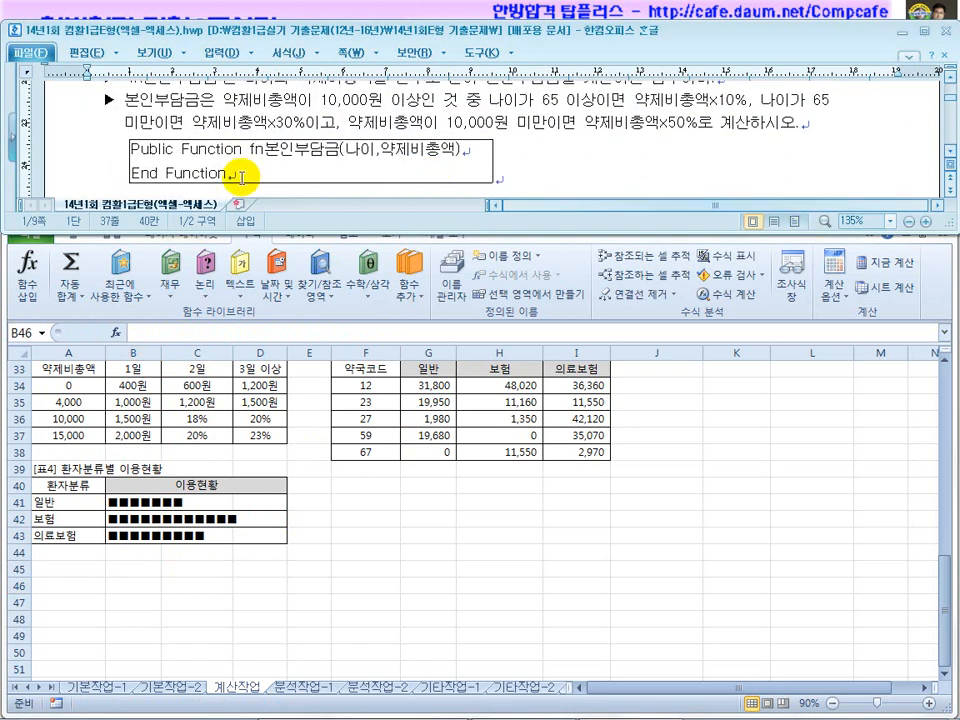
{"action": "left_click", "coordinate": [133, 149]}
{"action": "left_click", "coordinate": [190, 128]}
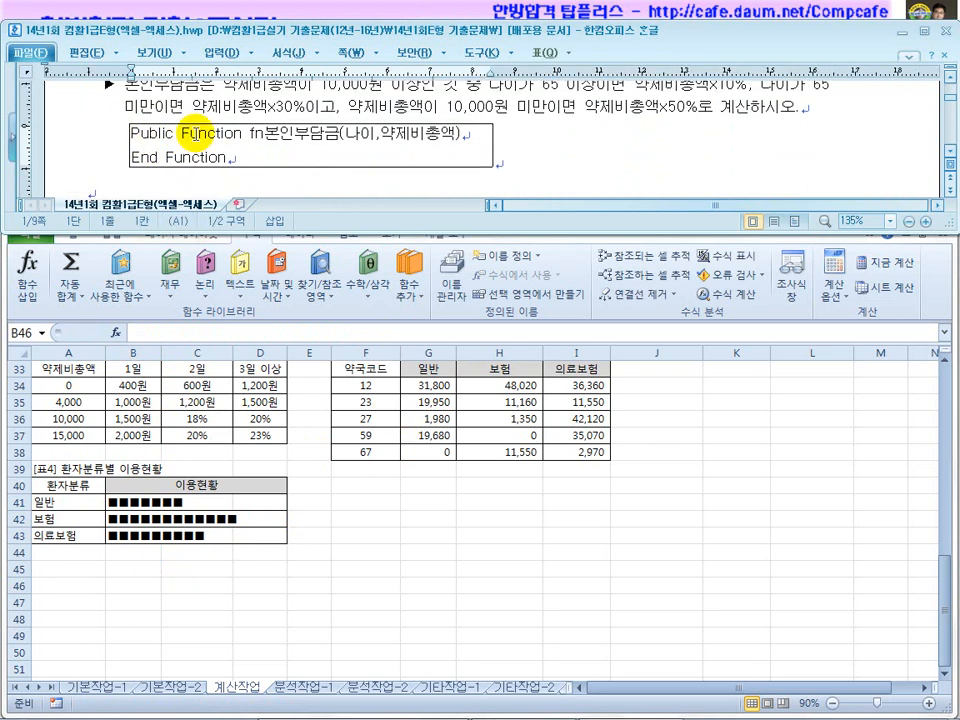
{"action": "left_click_drag", "start_coordinate": [245, 157], "coordinate": [130, 131]}
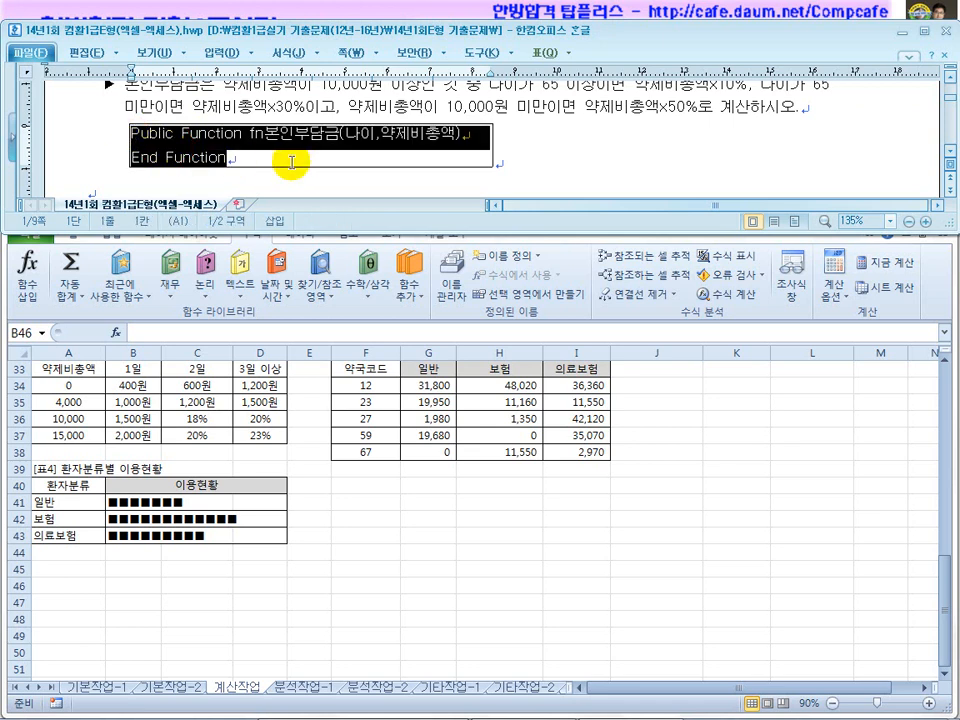
Switch to Excel, clear cells L3:L4 beside 표1 and select K3, the first 본인부담금 cell
{"action": "left_click", "coordinate": [512, 534]}
{"action": "scroll", "coordinate": [513, 535], "scroll_direction": "up", "scroll_amount": 11}
{"action": "left_click", "coordinate": [733, 400]}
{"action": "left_click_drag", "start_coordinate": [827, 401], "coordinate": [836, 428]}
{"action": "key", "text": "Delete"}
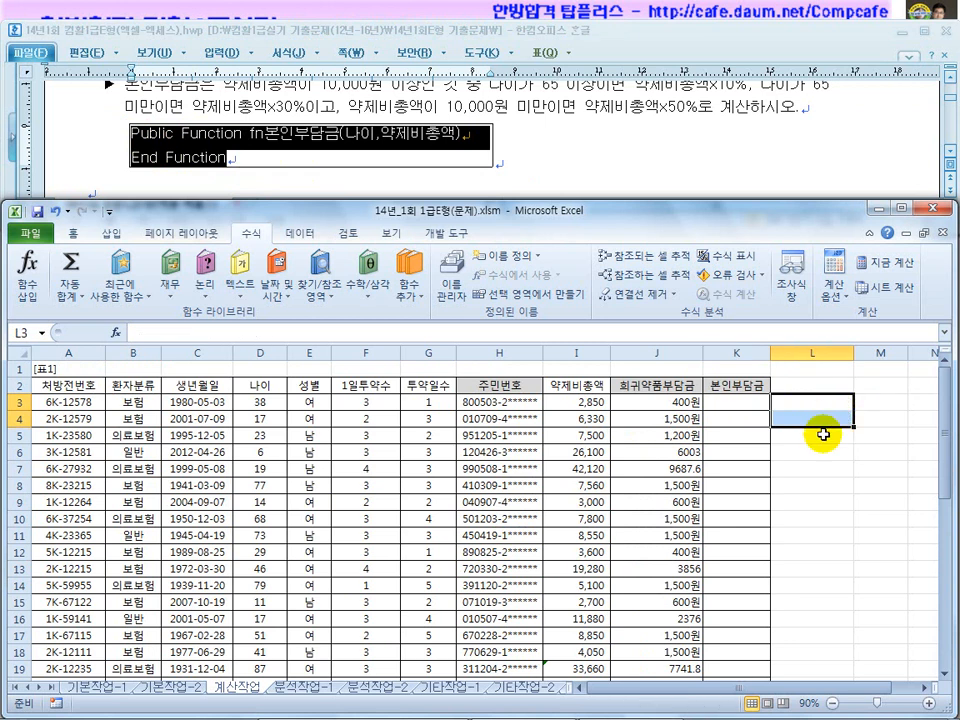
{"action": "left_click", "coordinate": [797, 467]}
{"action": "scroll", "coordinate": [797, 467], "scroll_direction": "down", "scroll_amount": 10}
{"action": "scroll", "coordinate": [800, 468], "scroll_direction": "up", "scroll_amount": 4}
{"action": "scroll", "coordinate": [800, 467], "scroll_direction": "up", "scroll_amount": 6}
{"action": "left_click", "coordinate": [729, 401]}
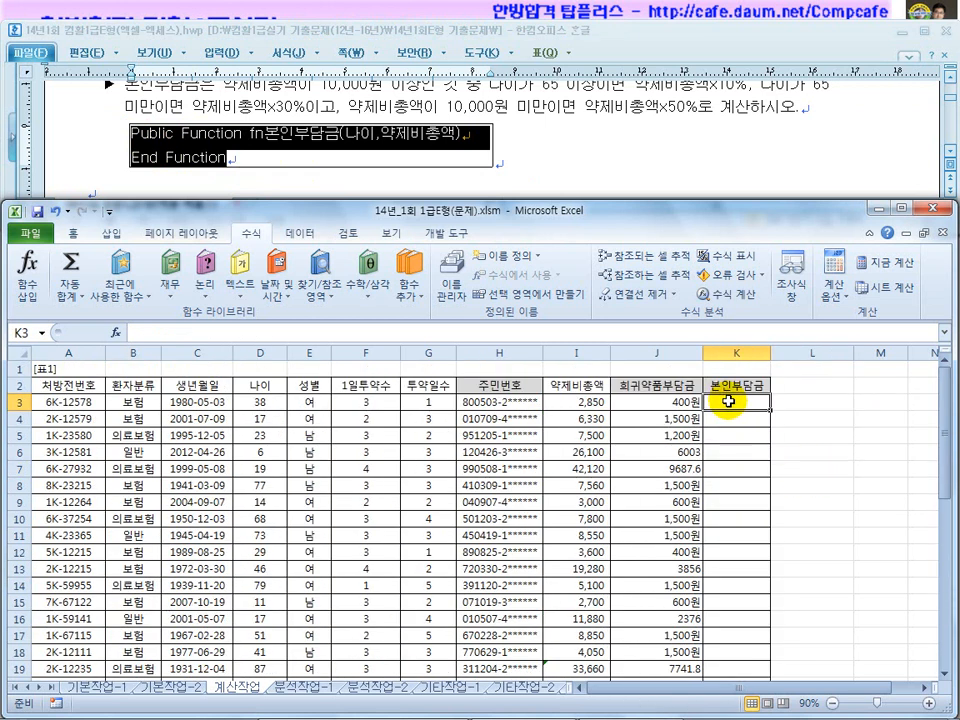
Insert a new module in the VBA editor and paste the fn본인부담금(나이, 약제비총액) skeleton with a blank line inside it
{"action": "key", "text": "alt+F11"}
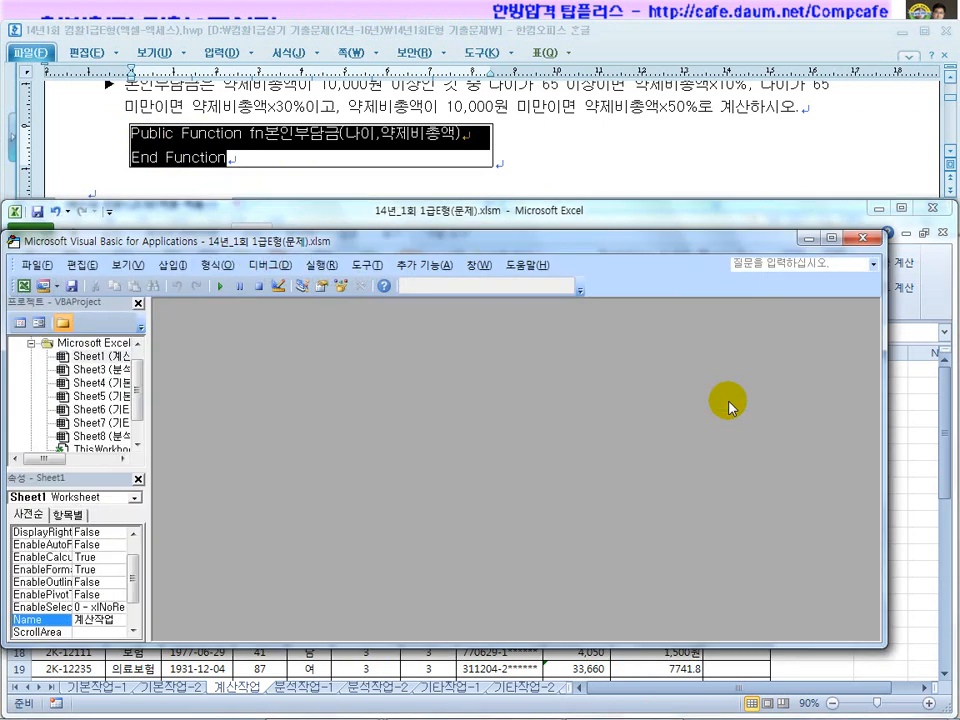
{"action": "left_click", "coordinate": [172, 265]}
{"action": "left_click", "coordinate": [195, 320]}
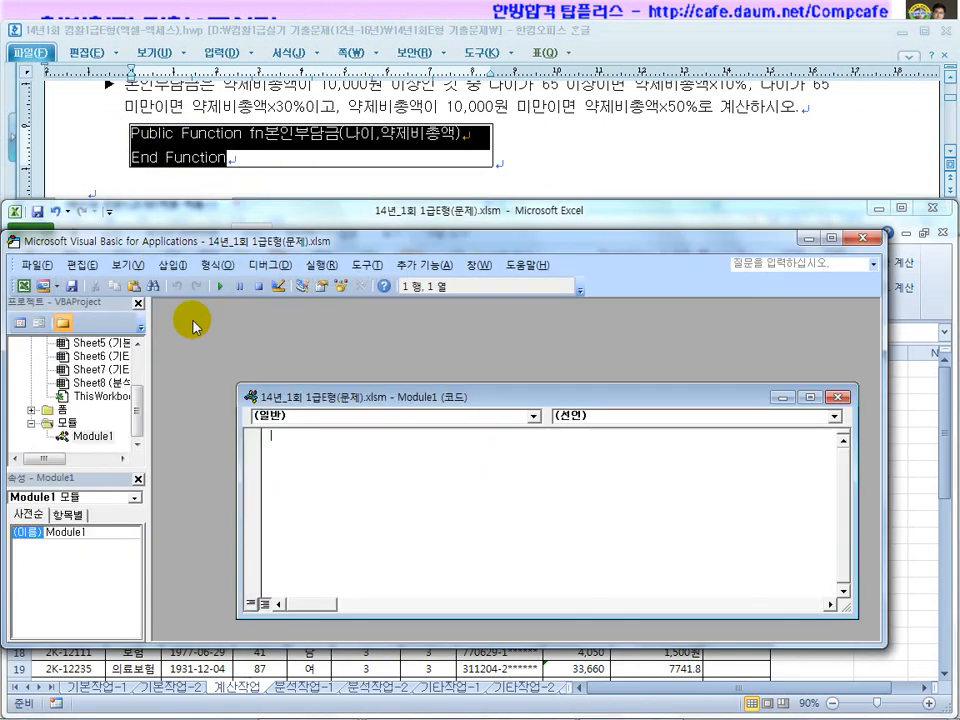
{"action": "type", "text": "Public Function fn본인부담금(나이, 약제비총액) End Function"}
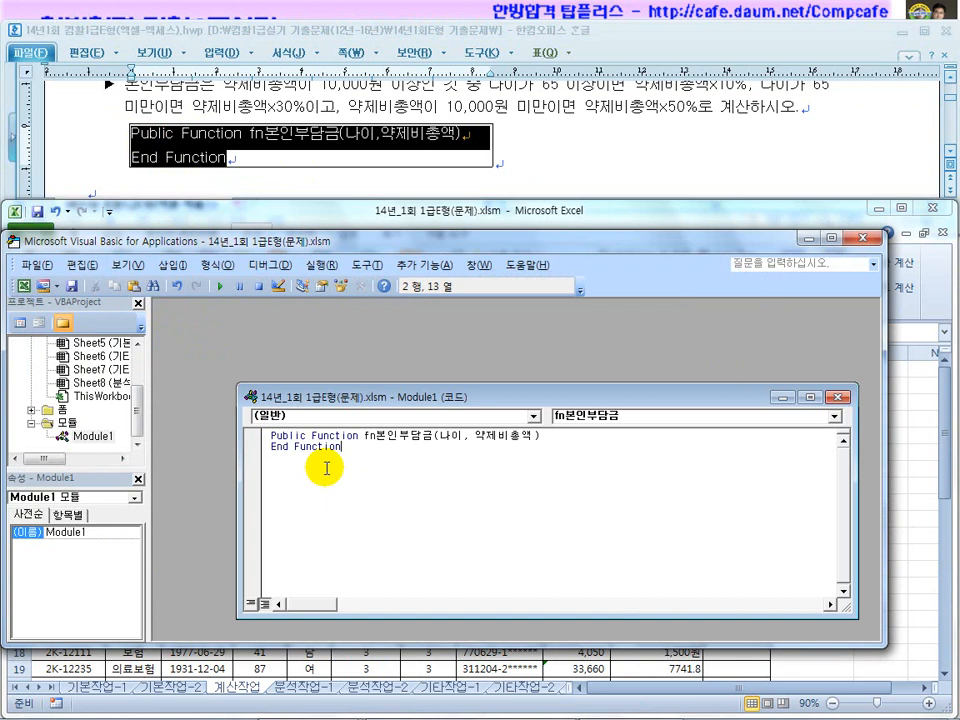
{"action": "left_click", "coordinate": [542, 436]}
{"action": "key", "text": "Return"}
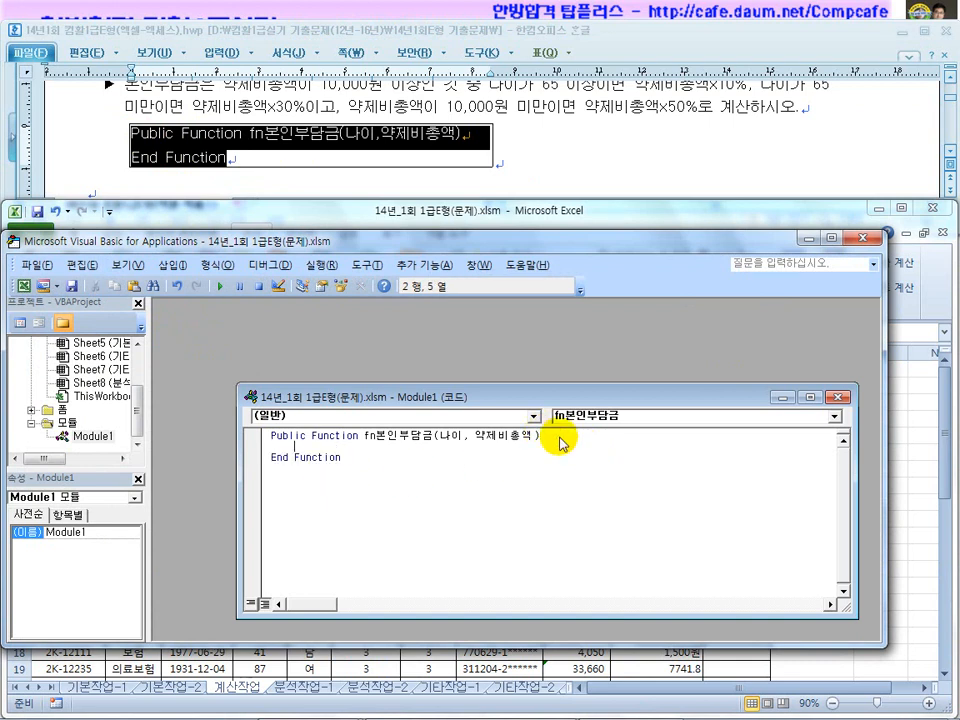
Examine question 5's function arguments, its 약제비총액 and 나이 conditions, and the calculation rate that belongs to each case
{"action": "left_click", "coordinate": [564, 155]}
{"action": "scroll", "coordinate": [559, 165], "scroll_direction": "up", "scroll_amount": 2}
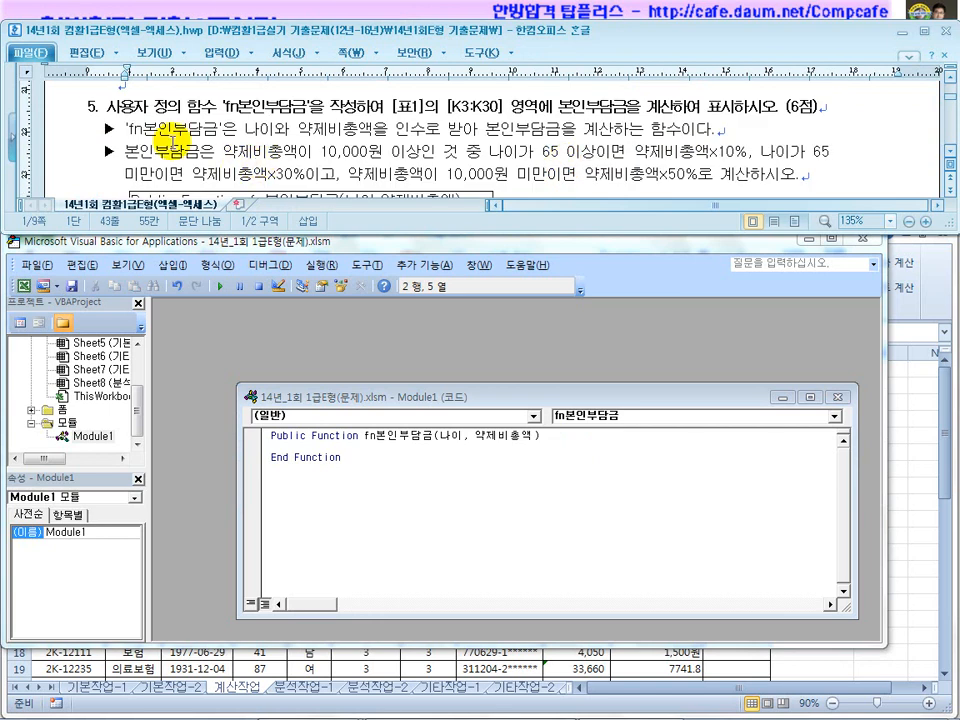
{"action": "left_click", "coordinate": [246, 133]}
{"action": "left_click", "coordinate": [429, 136]}
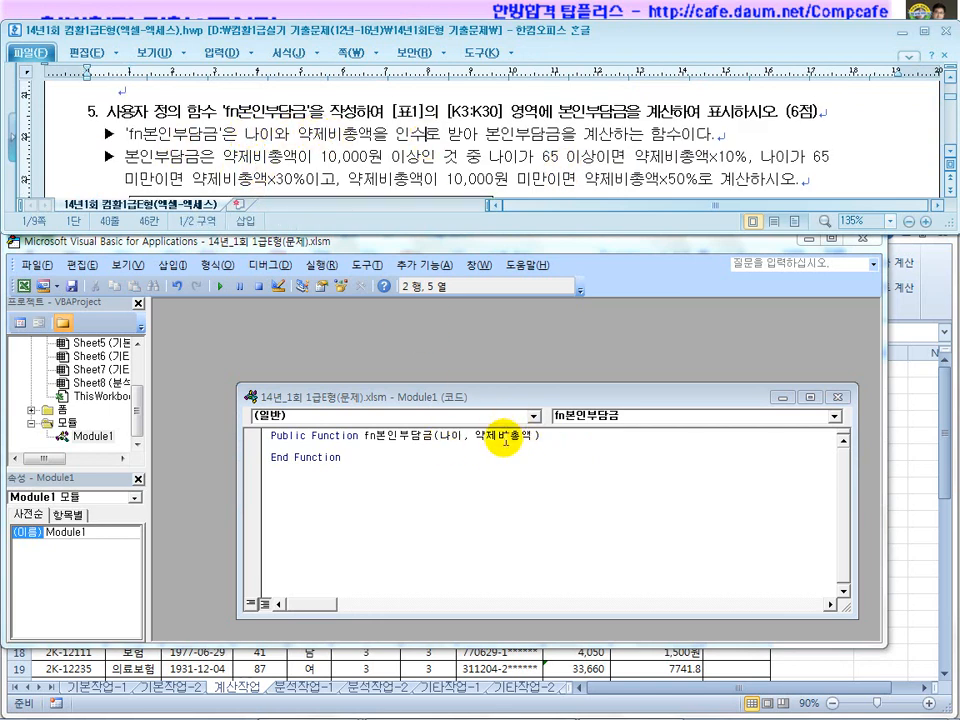
{"action": "left_click_drag", "start_coordinate": [506, 385], "coordinate": [514, 325]}
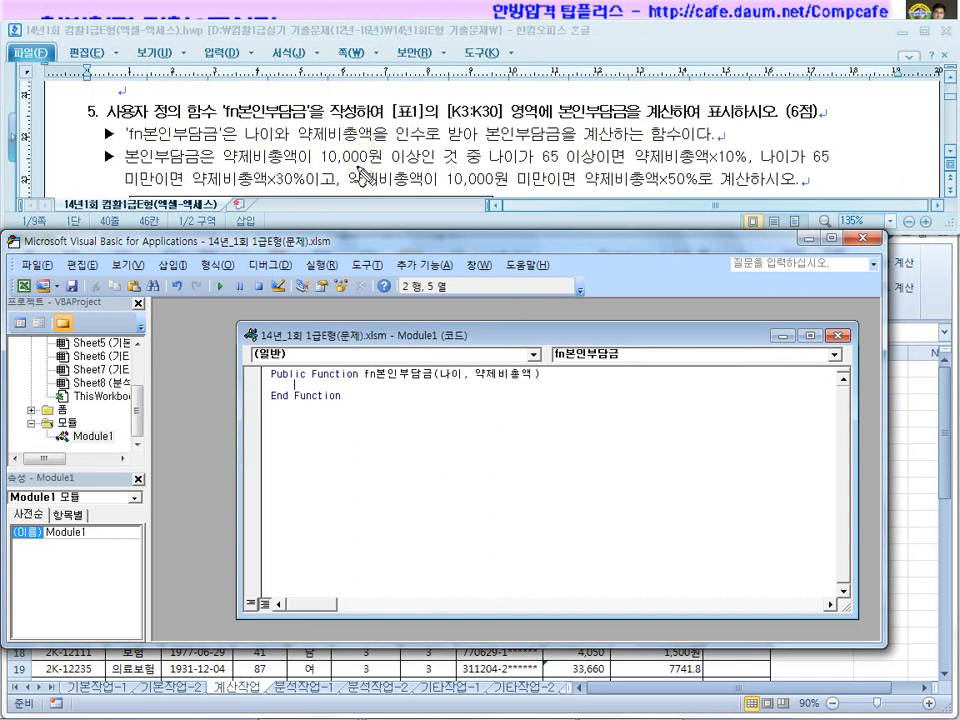
{"action": "left_click_drag", "start_coordinate": [226, 164], "coordinate": [400, 169]}
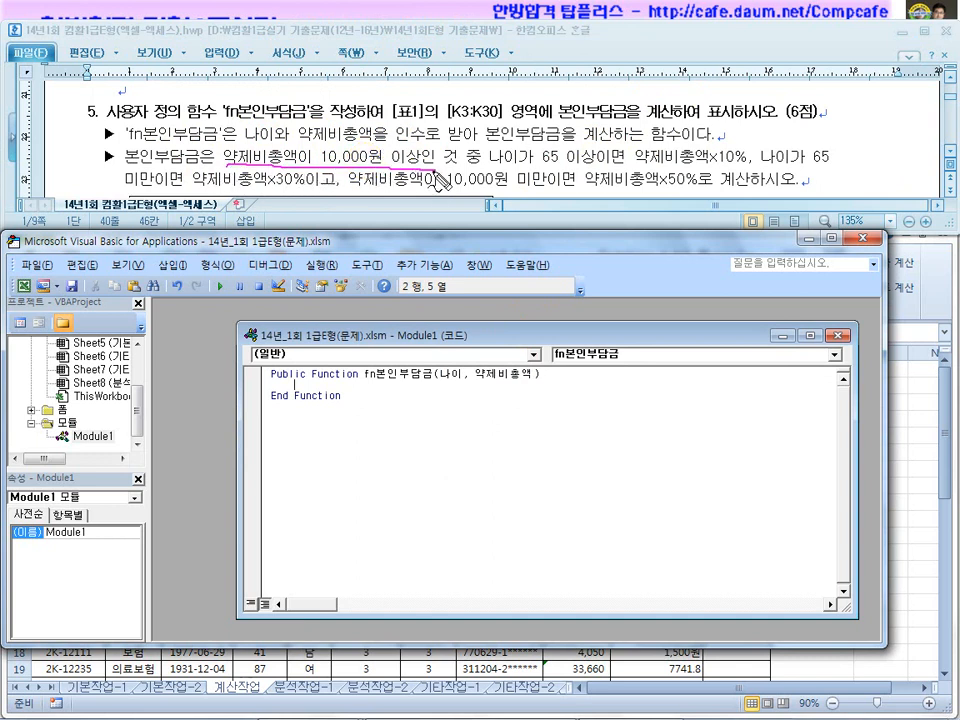
{"action": "left_click_drag", "start_coordinate": [478, 148], "coordinate": [472, 172]}
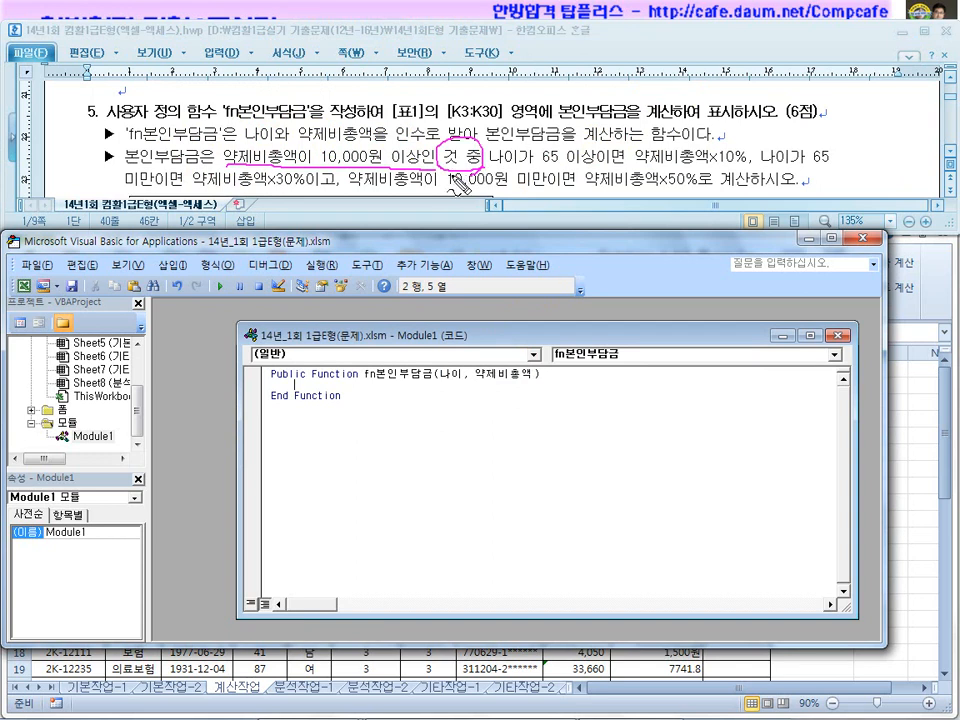
{"action": "left_click_drag", "start_coordinate": [357, 190], "coordinate": [521, 194]}
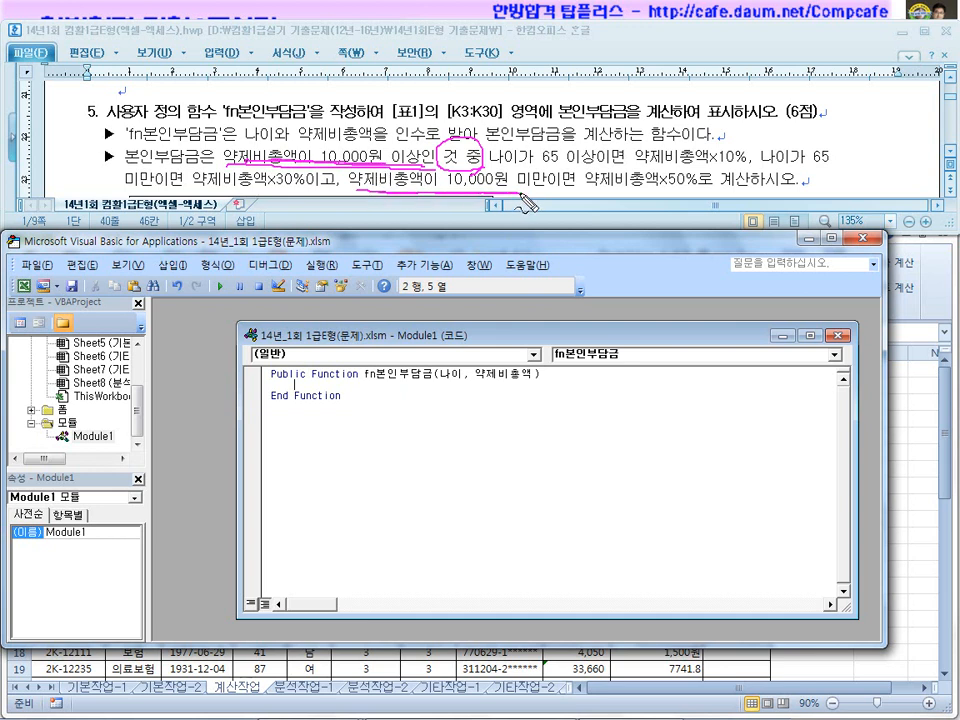
{"action": "mouse_move", "coordinate": [488, 140]}
{"action": "left_mouse_down"}
{"action": "mouse_move", "coordinate": [470, 172]}
{"action": "mouse_move", "coordinate": [634, 188]}
{"action": "left_mouse_up"}
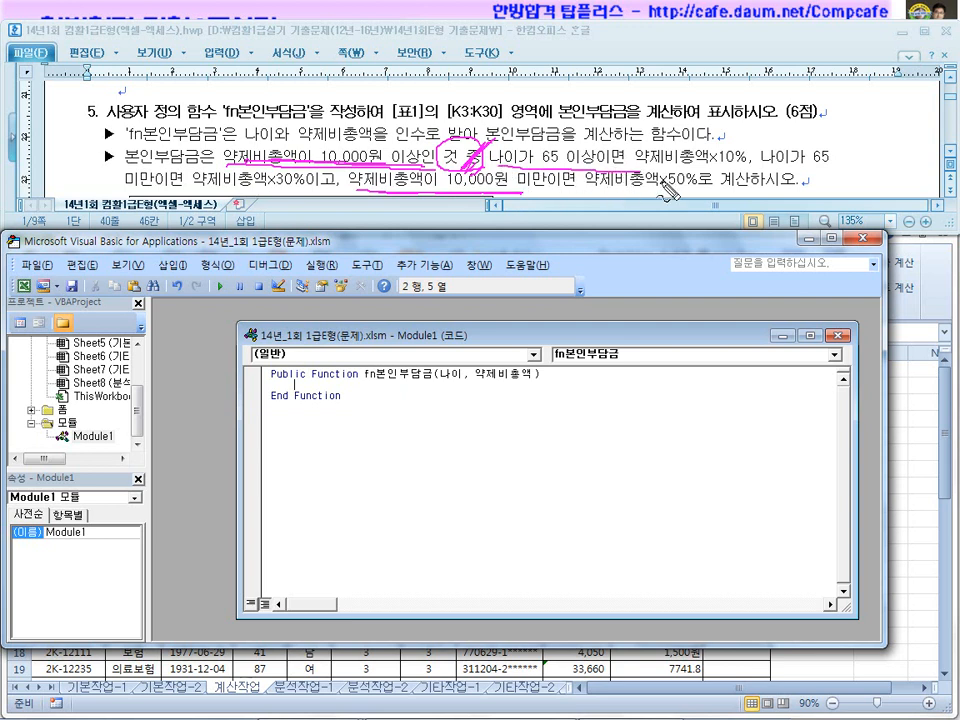
{"action": "left_click_drag", "start_coordinate": [718, 143], "coordinate": [690, 146]}
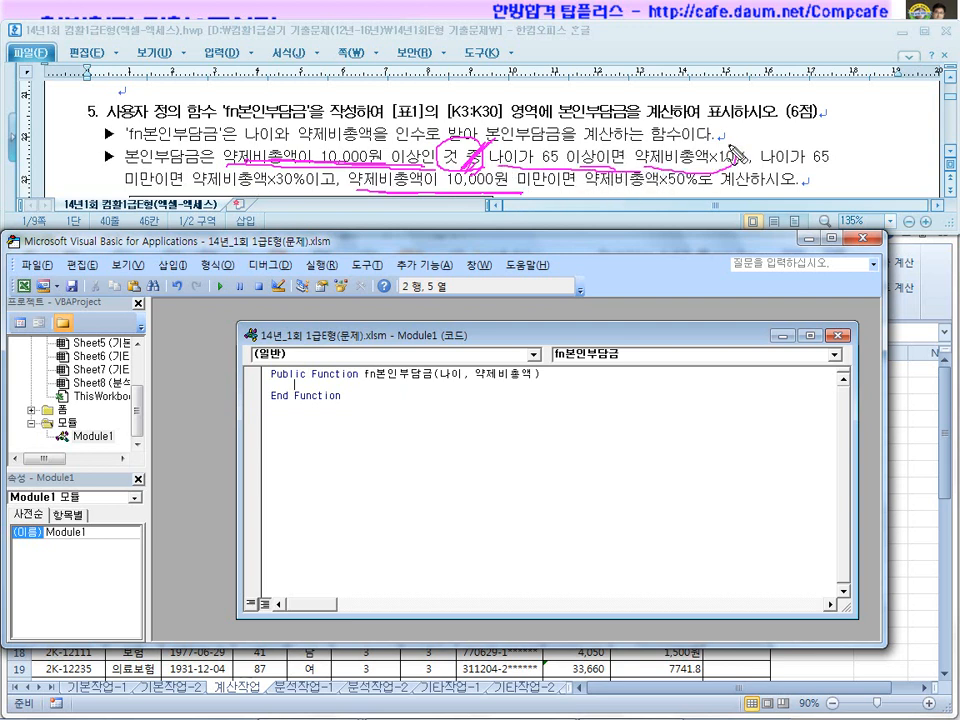
{"action": "mouse_move", "coordinate": [168, 196]}
{"action": "left_mouse_down"}
{"action": "mouse_move", "coordinate": [322, 198]}
{"action": "mouse_move", "coordinate": [283, 200]}
{"action": "left_mouse_up"}
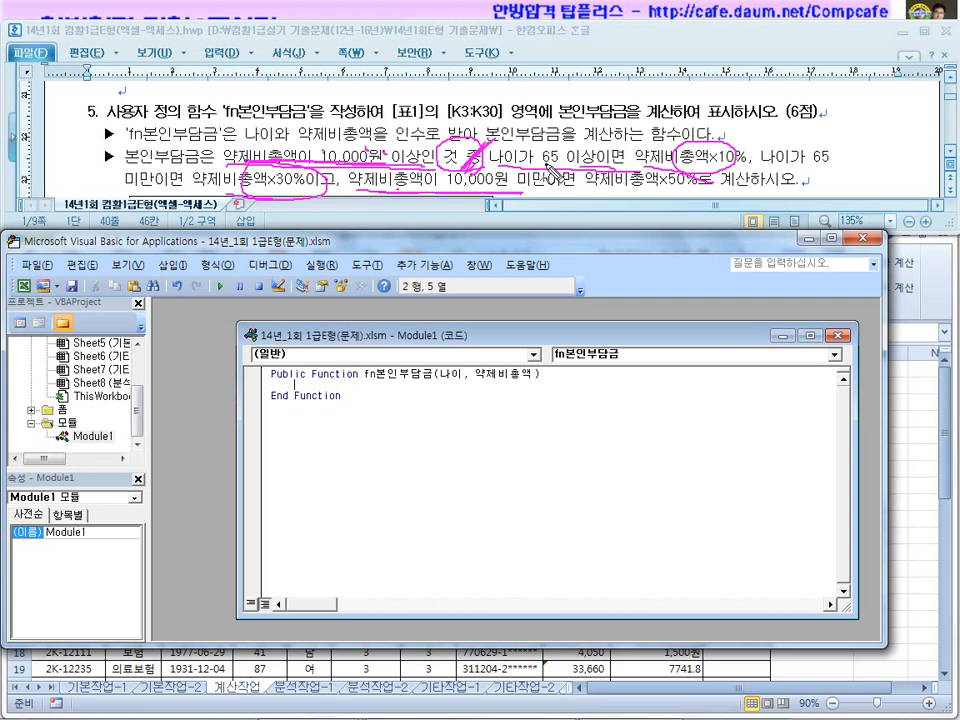
{"action": "key", "text": "Escape"}
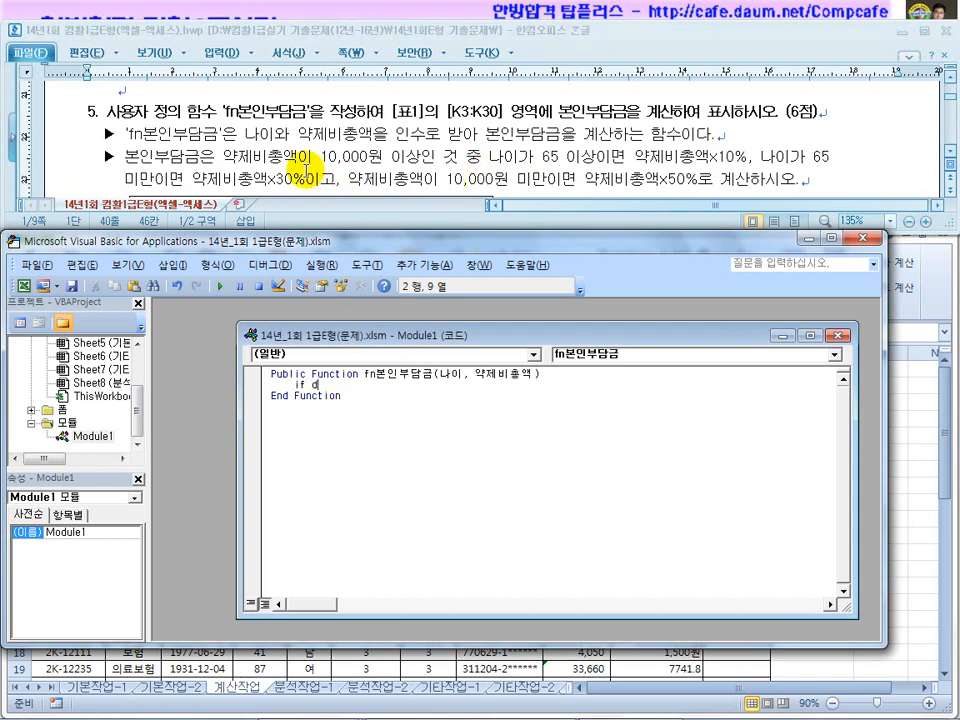
Write the outer condition If 약제비총액 >= 10000 Then and nest If 나이 >= 65 Then inside it
{"action": "type", "text": "제비총액>=10000 소"}
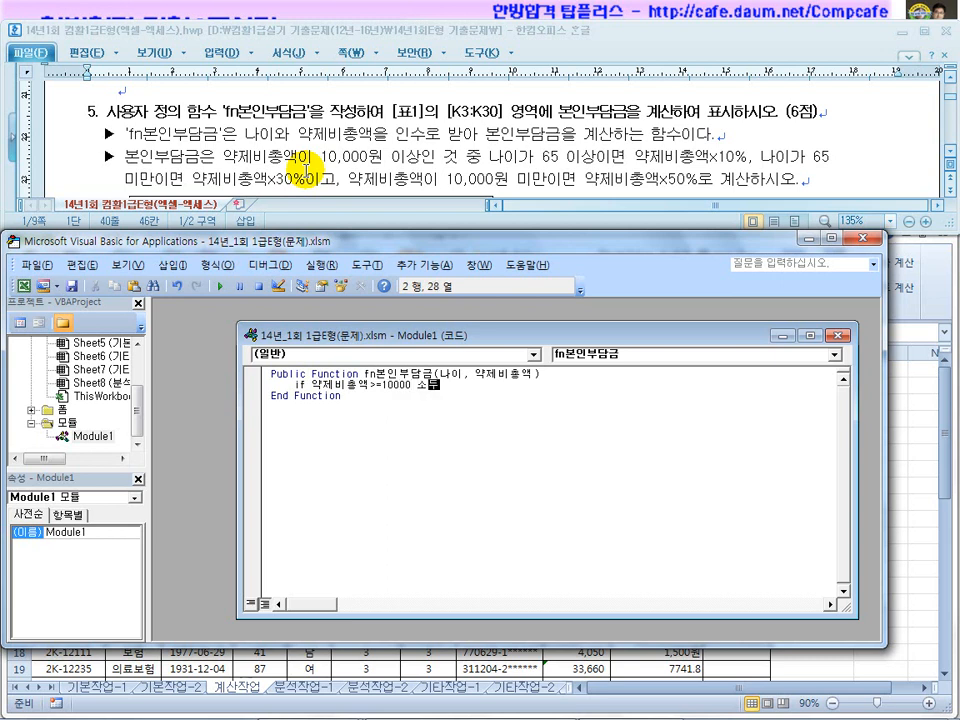
{"action": "key", "text": "Return"}
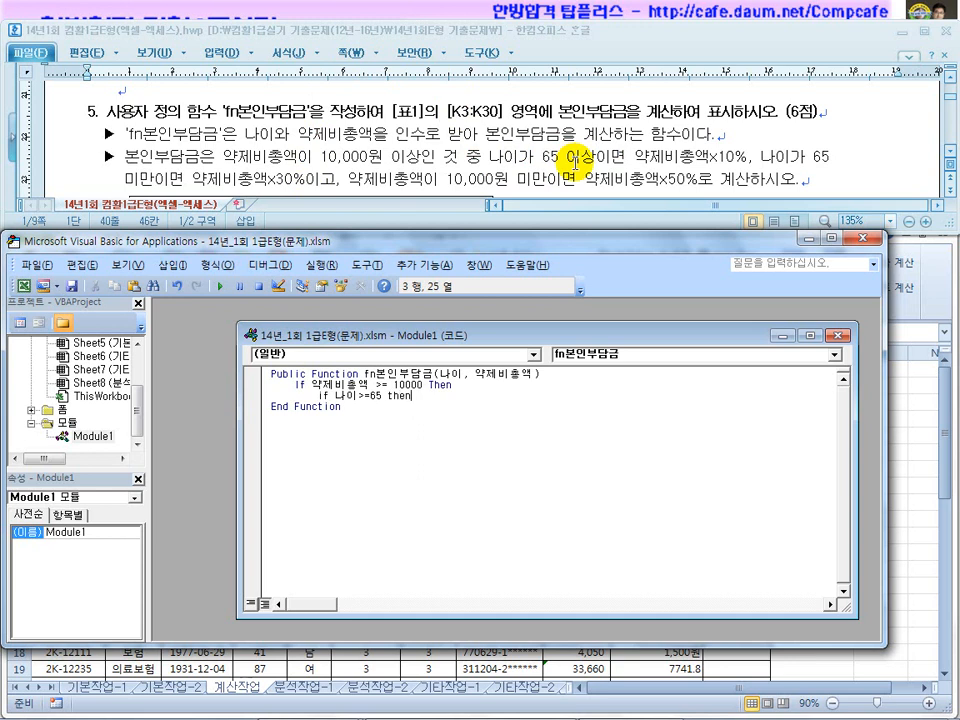
{"action": "key", "text": "Return"}
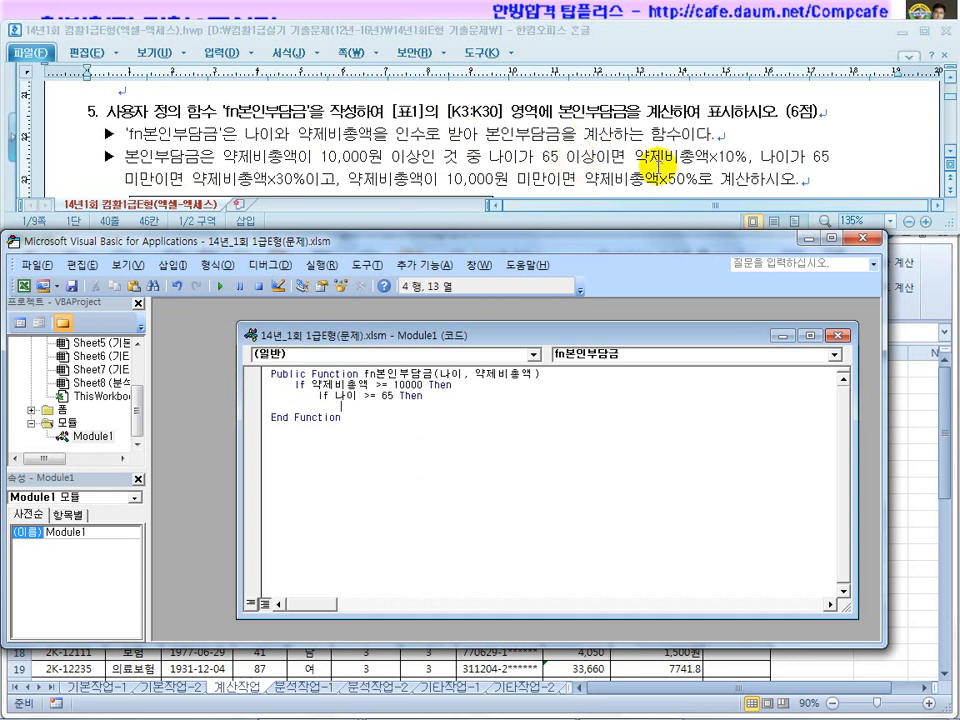
Inside the inner If, add the statement fn본인부담금 = 약제비총액 * 0.1, reusing the function name from the header
{"action": "left_click_drag", "start_coordinate": [364, 372], "coordinate": [424, 370]}
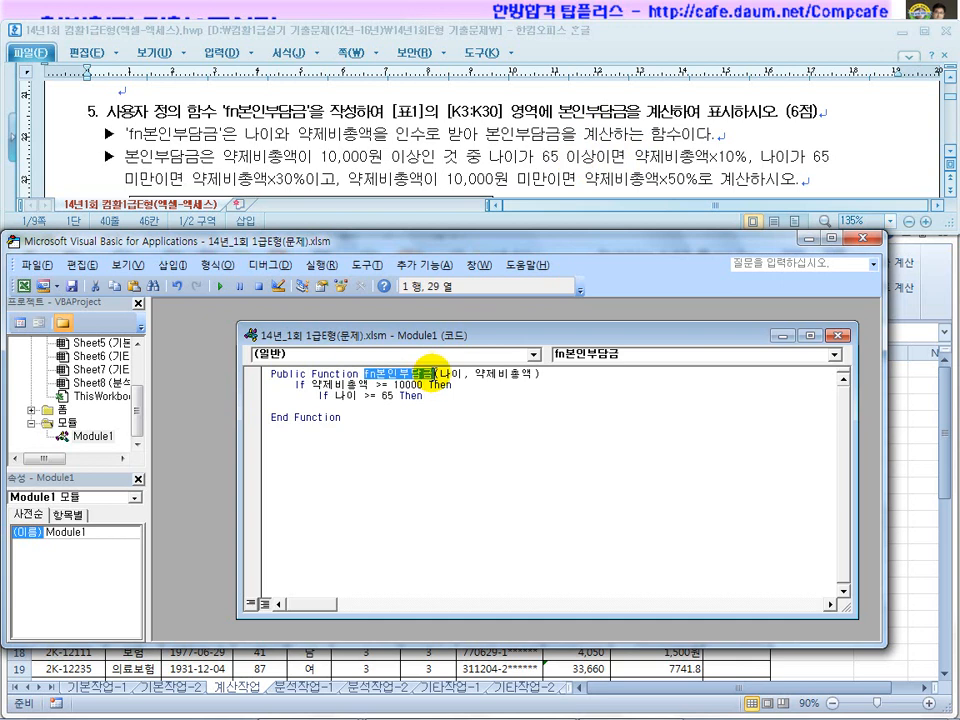
{"action": "key", "text": "ctrl+c"}
{"action": "left_click", "coordinate": [364, 405]}
{"action": "key", "text": "ctrl+v"}
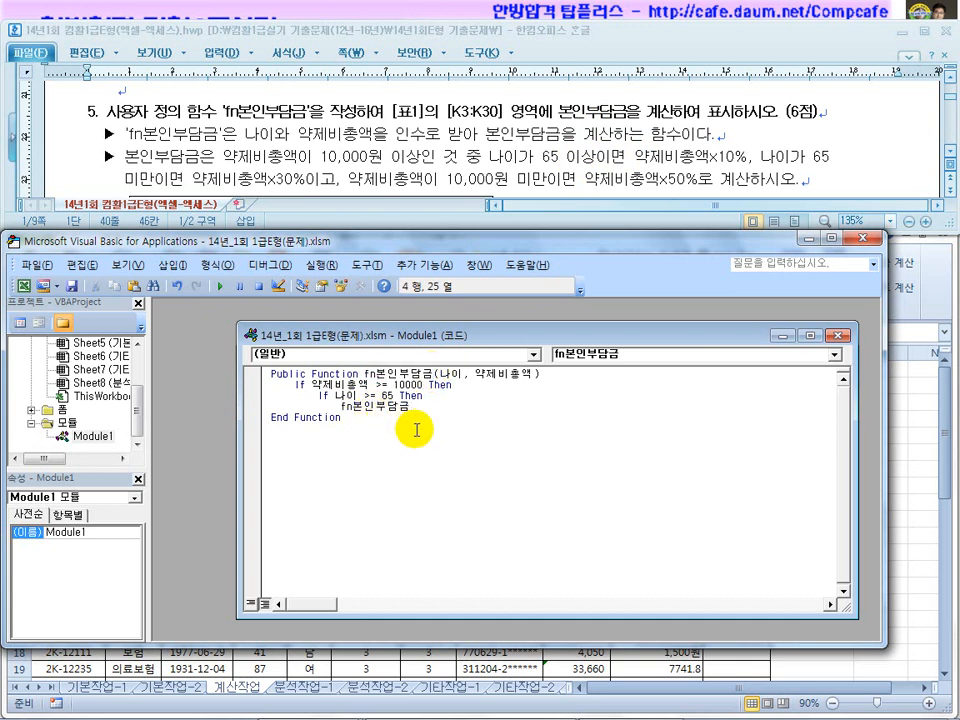
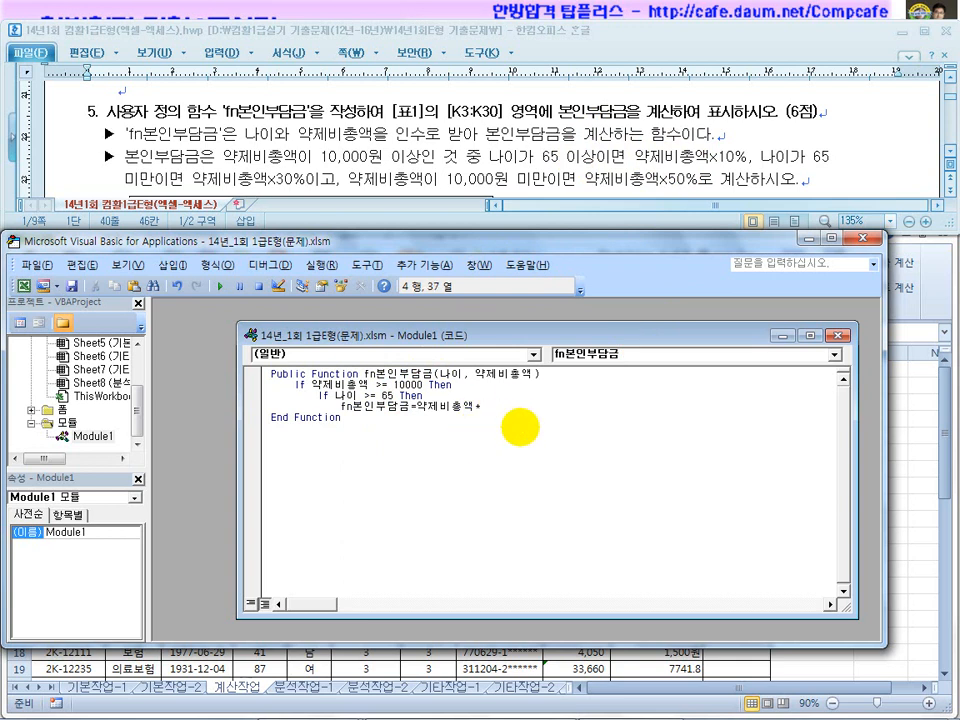
{"action": "key", "text": "Return"}
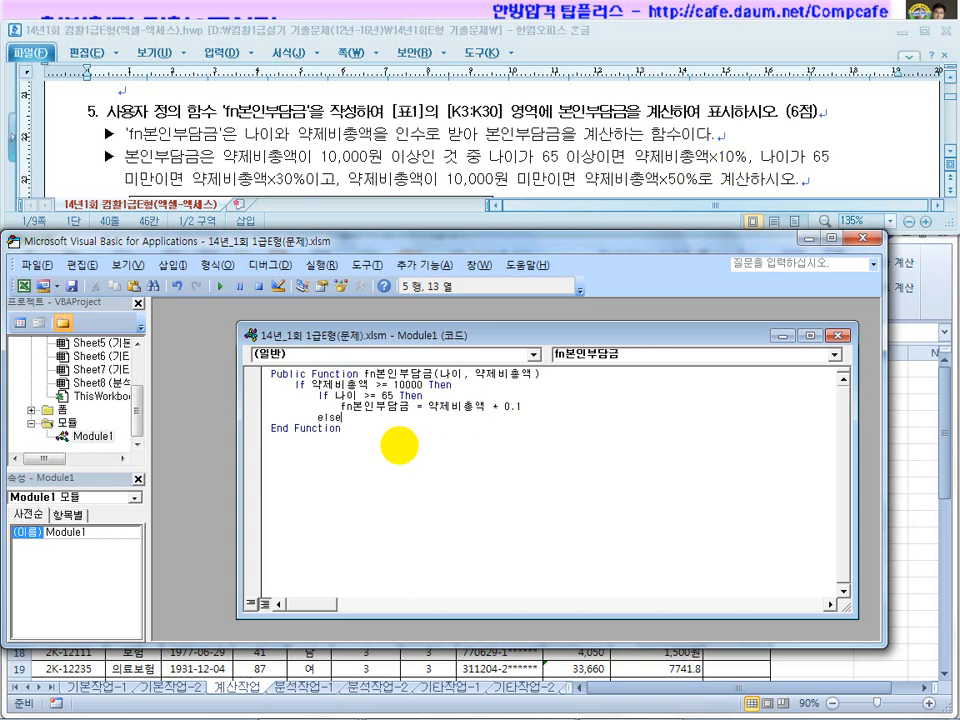
Add the inner Else branch with fn본인부담금 = 약제비총액 * 0.3 and close the inner block with End If
{"action": "key", "text": "shift+End"}
{"action": "key", "text": "ctrl+c"}
{"action": "key", "text": "Down"}
{"action": "key", "text": "Return"}
{"action": "key", "text": "ctrl+v"}
{"action": "key", "text": "Tab"}
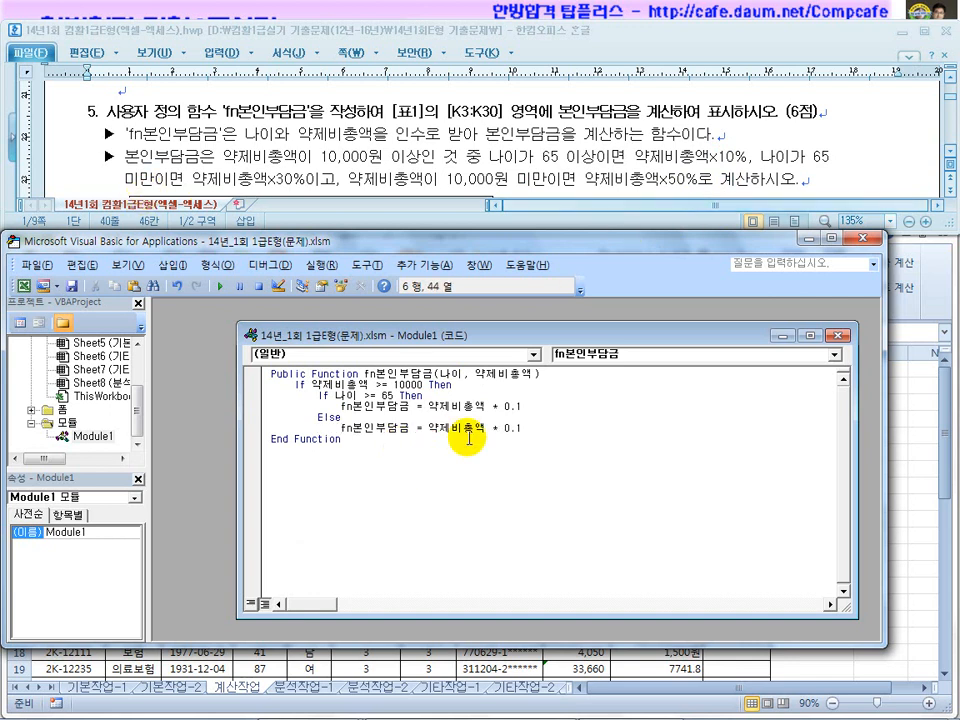
{"action": "left_click_drag", "start_coordinate": [324, 417], "coordinate": [343, 417]}
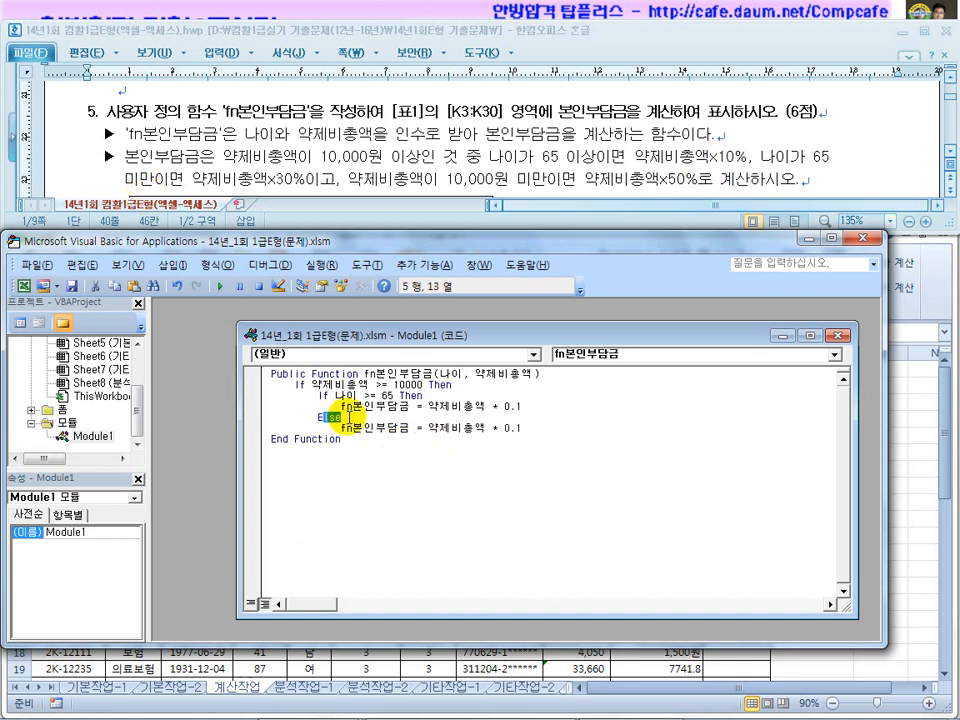
{"action": "left_click", "coordinate": [538, 428]}
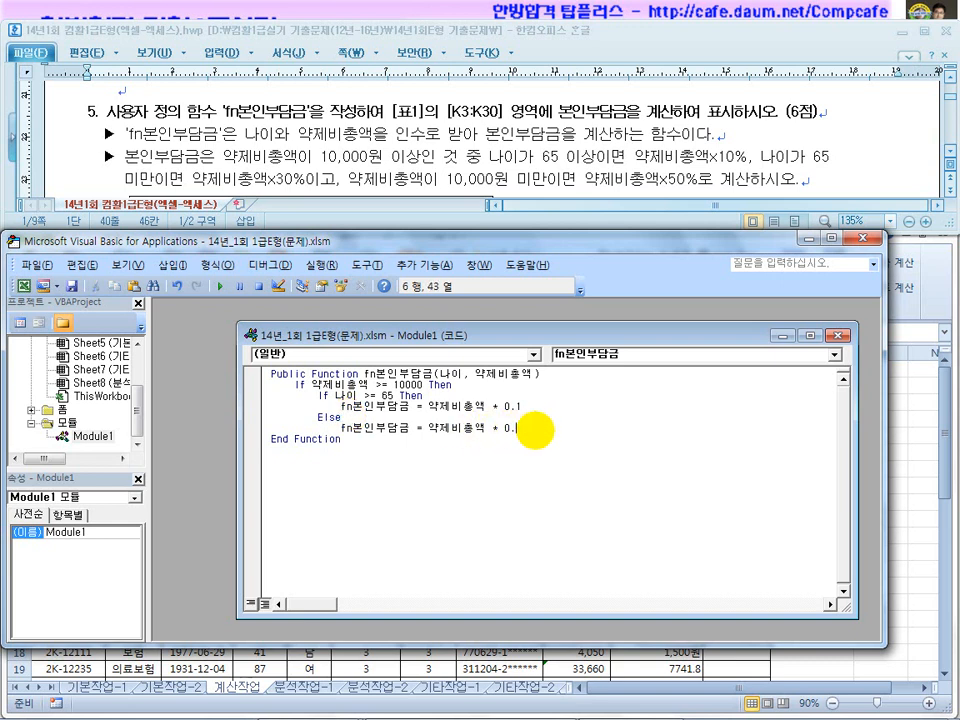
{"action": "key", "text": "Return"}
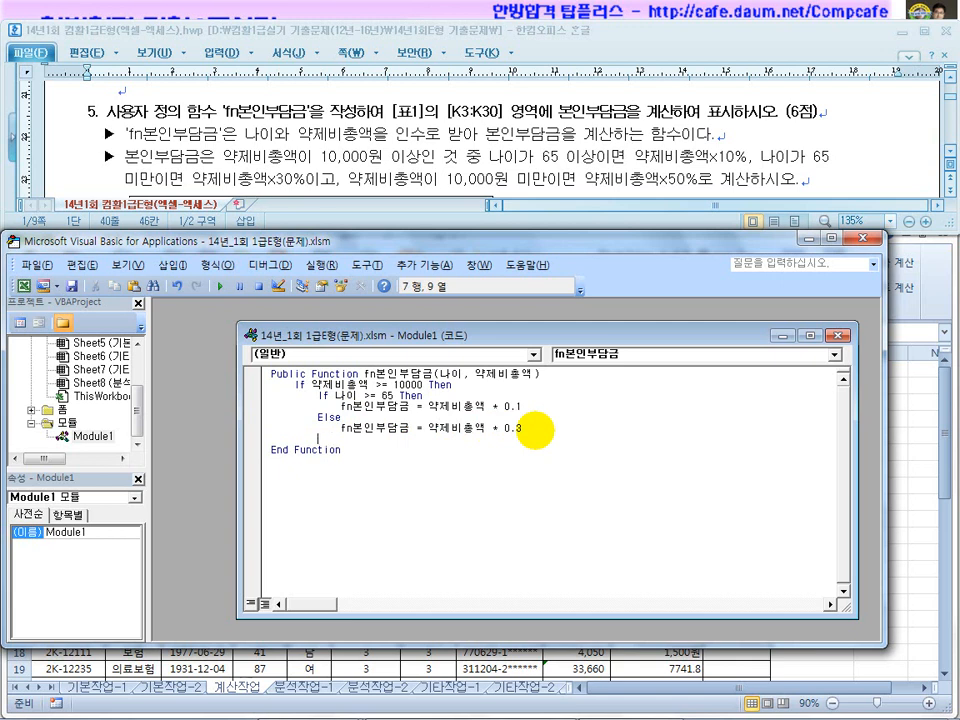
{"action": "type", "text": "end if"}
{"action": "key", "text": "Return"}
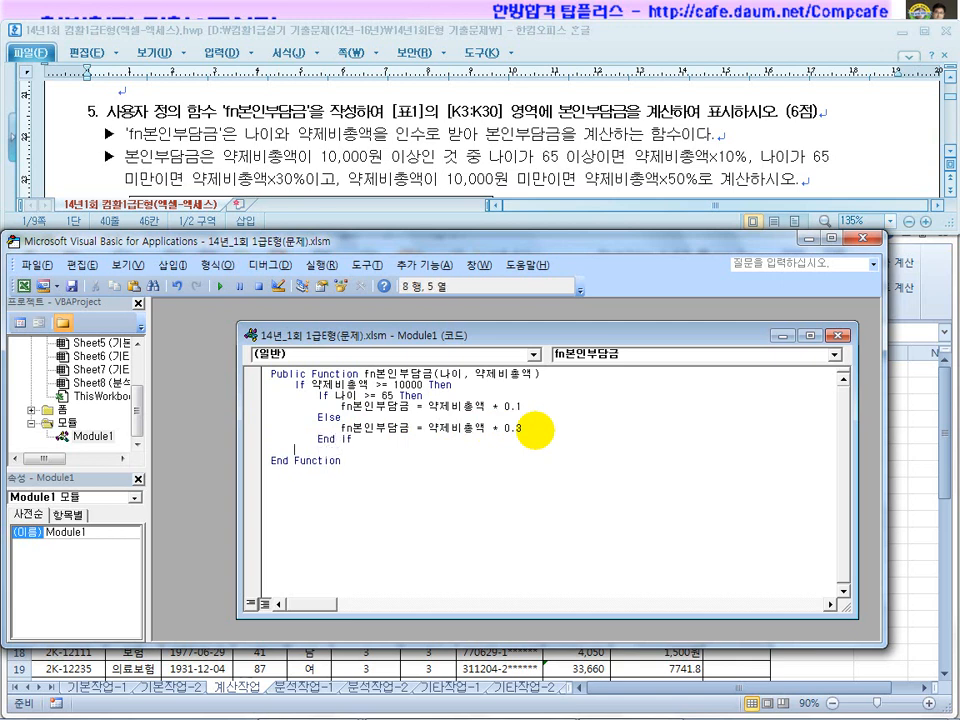
Add an Else line below the inner End If, aligned with the outer If 약제비총액 >= 10000 condition
{"action": "left_click_drag", "start_coordinate": [312, 384], "coordinate": [428, 385]}
{"action": "left_click", "coordinate": [333, 450]}
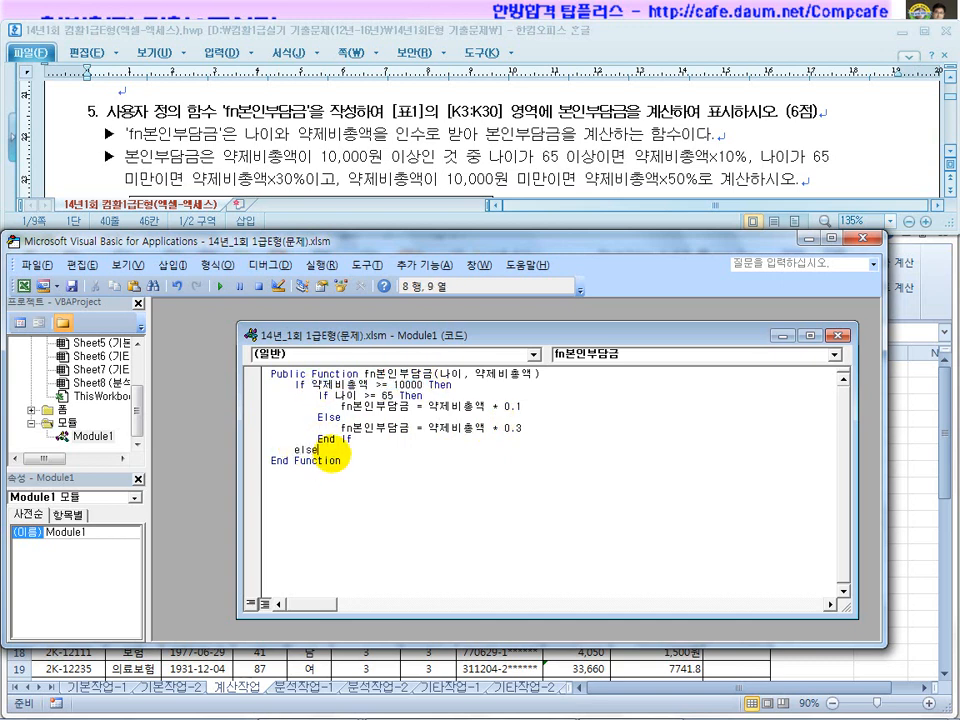
{"action": "type", "text": "else"}
{"action": "key", "text": "Return"}
{"action": "key", "text": "Tab"}
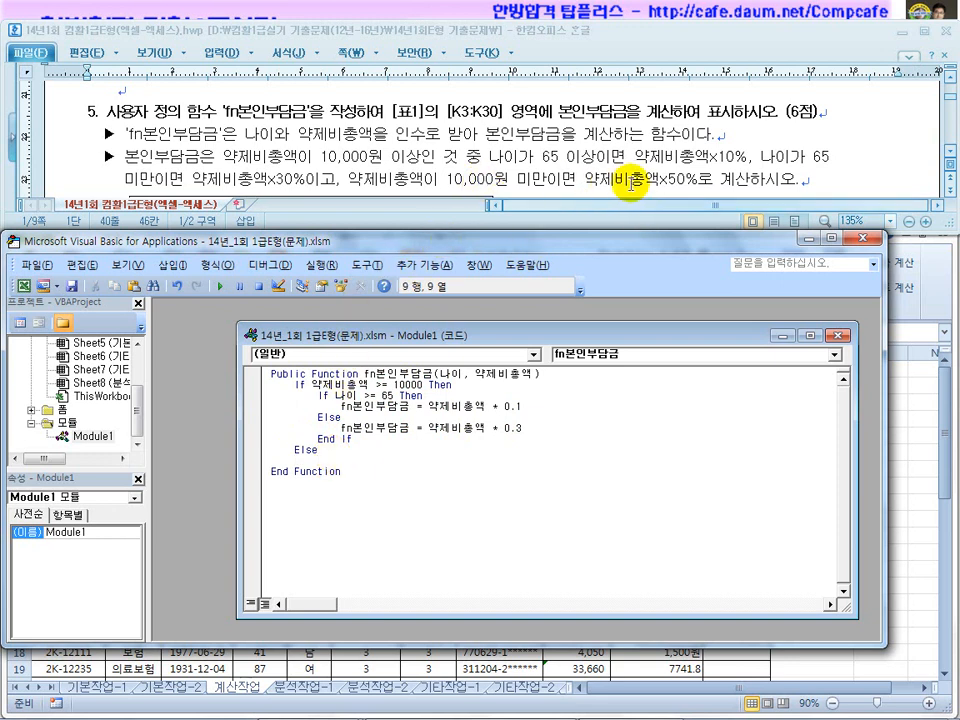
Fill the outer Else branch with a copied statement changed to fn본인부담금 = 약제비총액 * 0.5 and close the outer block with End If
{"action": "left_click_drag", "start_coordinate": [340, 428], "coordinate": [552, 428]}
{"action": "key", "text": "ctrl+c"}
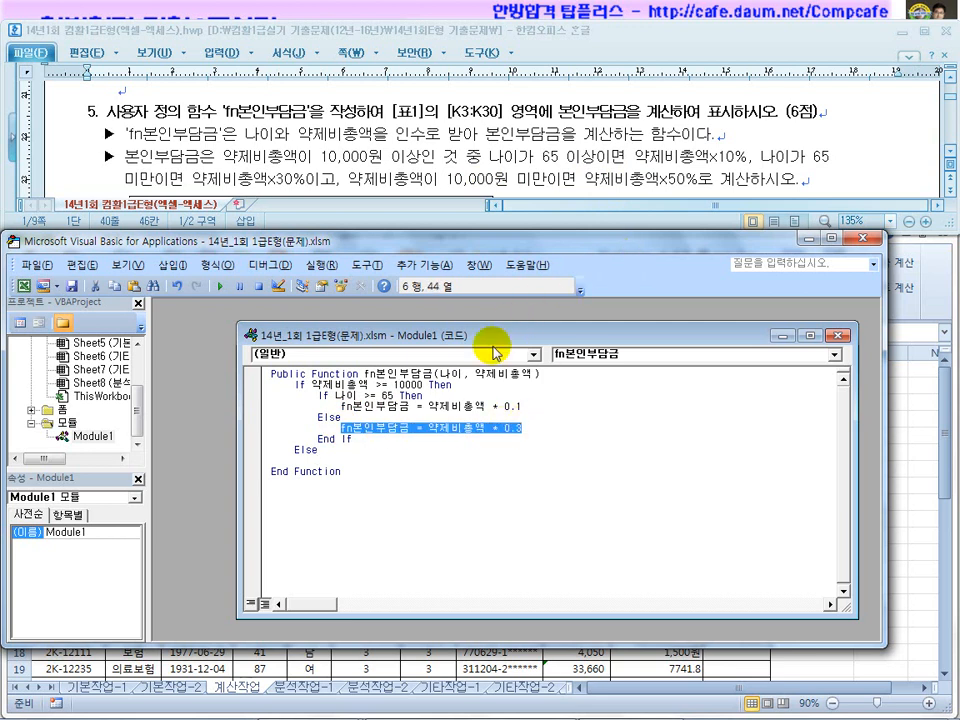
{"action": "left_click", "coordinate": [356, 455]}
{"action": "key", "text": "ctrl+v"}
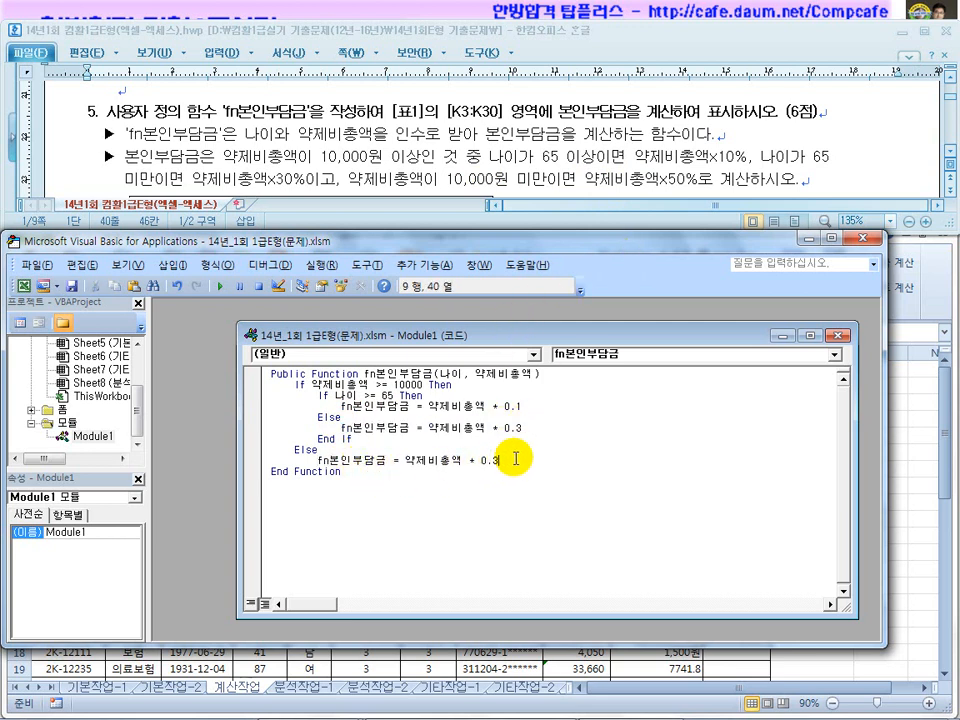
{"action": "key", "text": "Return"}
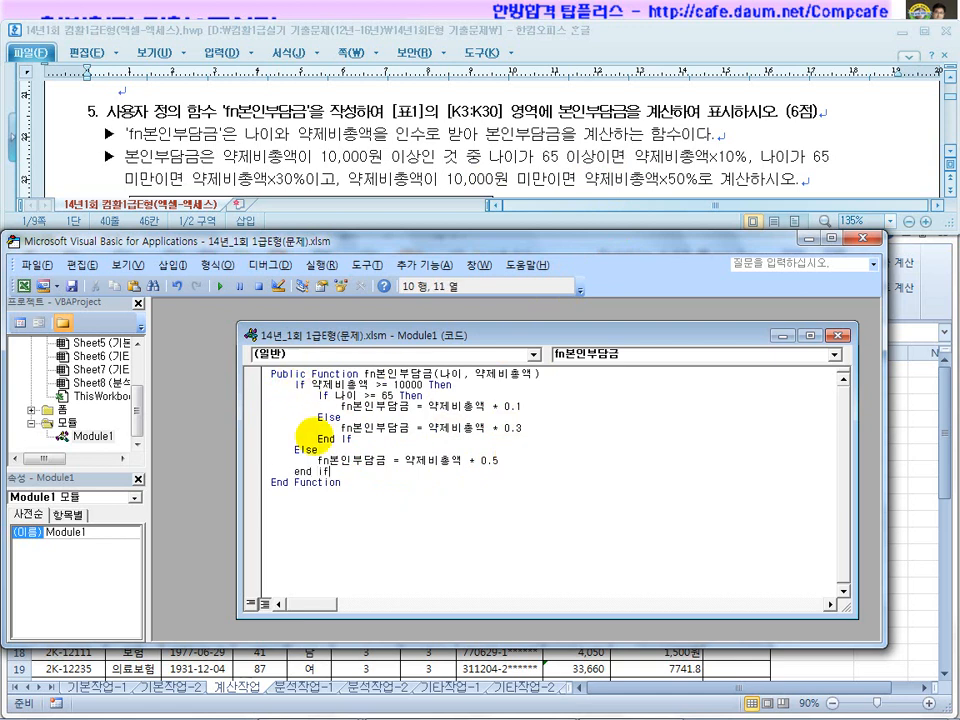
{"action": "type", "text": "end if"}
{"action": "key", "text": "Return"}
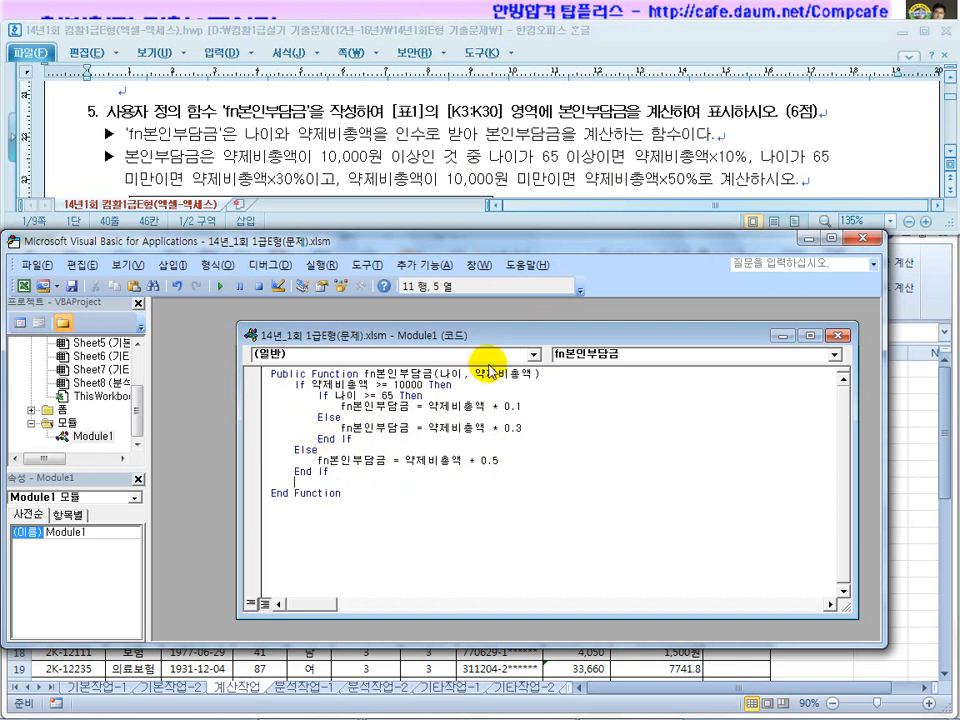
Copy fn본인부담금(나이, 약제비총액) from the function header, return to the Excel worksheet and insert it as a formula in K3
{"action": "left_click_drag", "start_coordinate": [365, 373], "coordinate": [552, 374]}
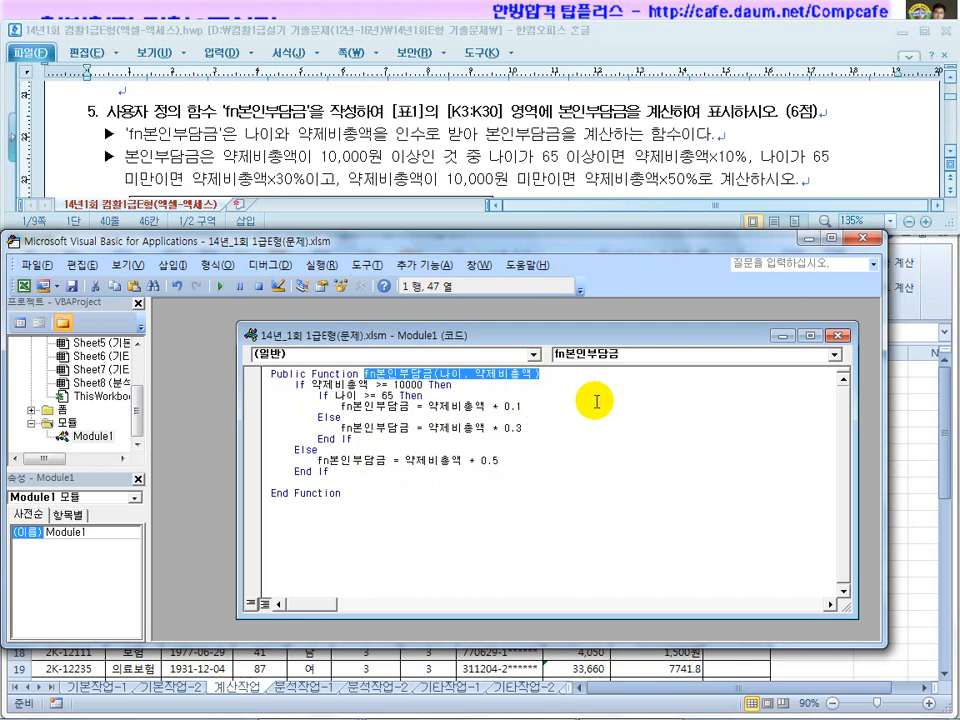
{"action": "left_click", "coordinate": [859, 239]}
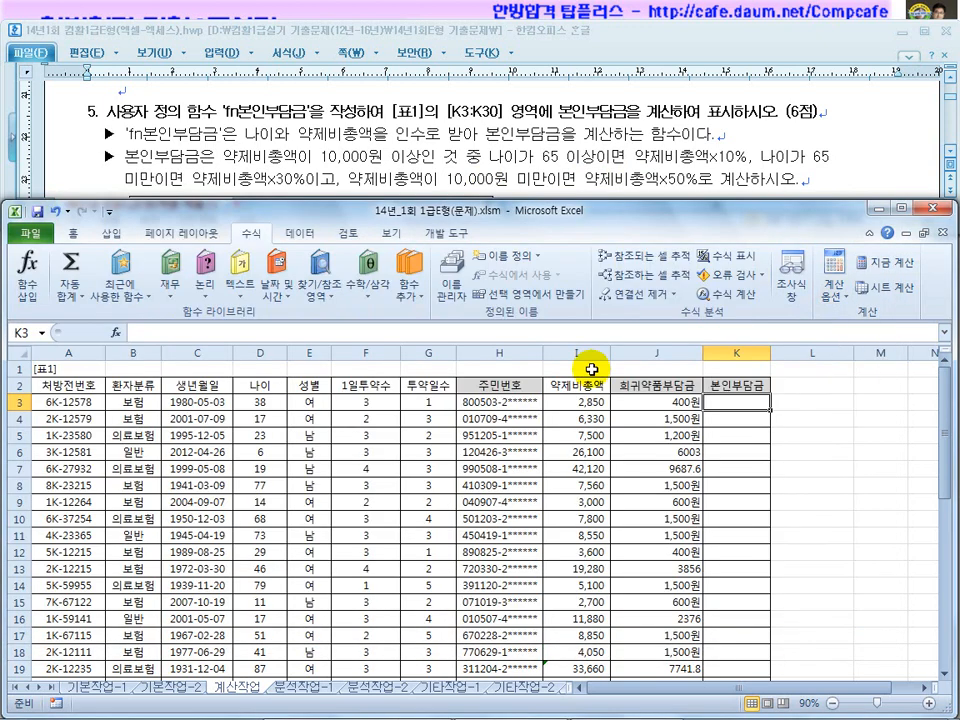
{"action": "type", "text": "="}
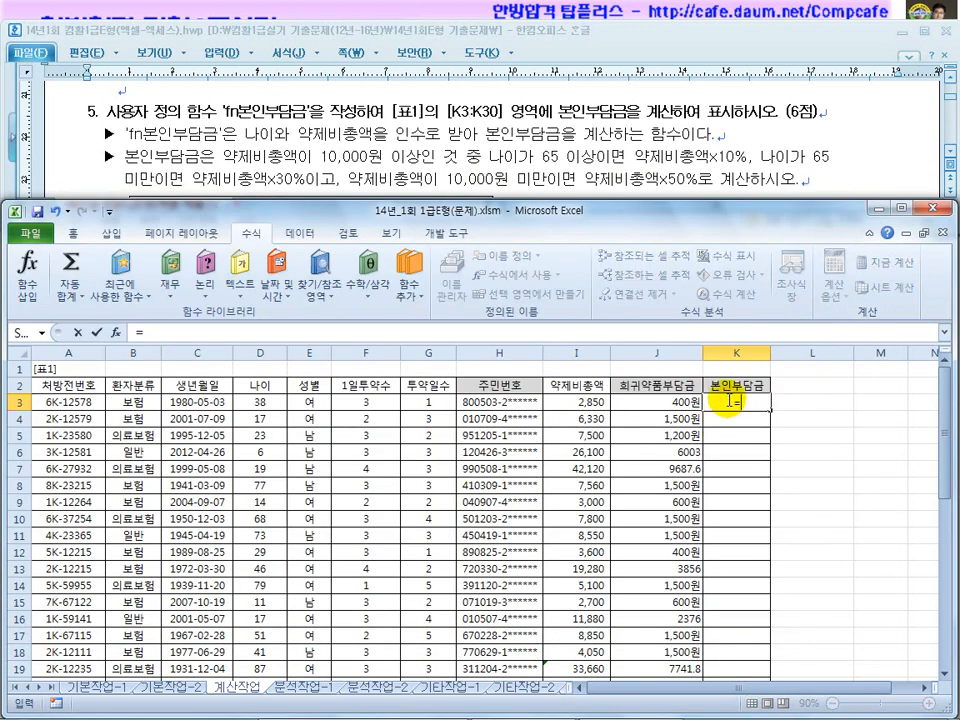
{"action": "key", "text": "ctrl+v"}
Replace the arguments 나이 and 약제비총액 in the K3 formula with cells D3 and I3 and enter it
{"action": "double_click", "coordinate": [240, 332]}
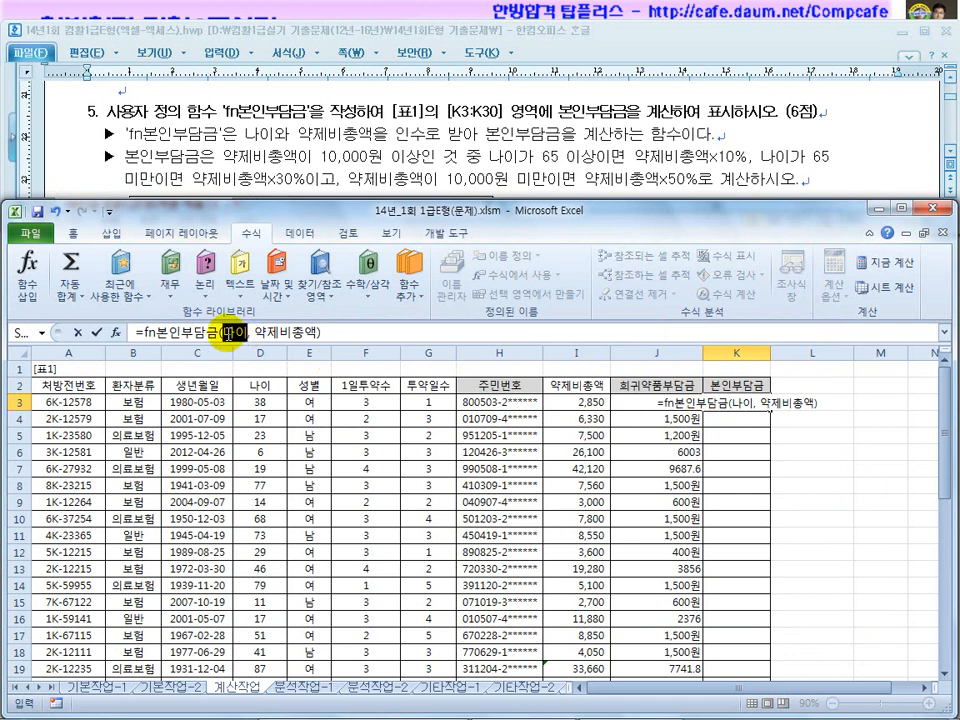
{"action": "left_click", "coordinate": [262, 400]}
{"action": "left_click_drag", "start_coordinate": [296, 336], "coordinate": [244, 336]}
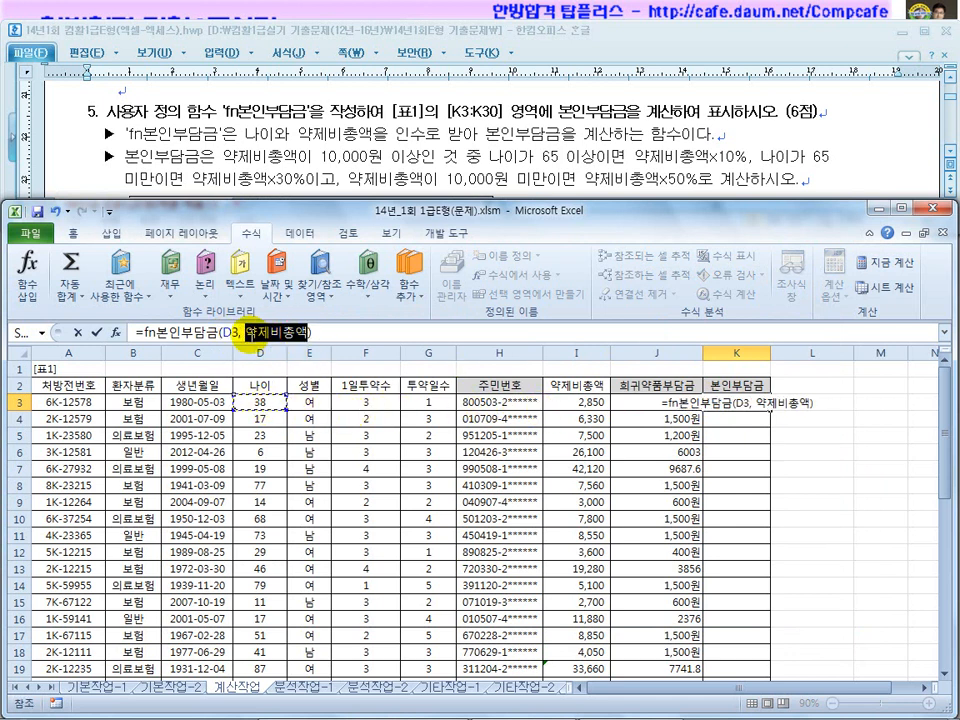
{"action": "left_click", "coordinate": [578, 401]}
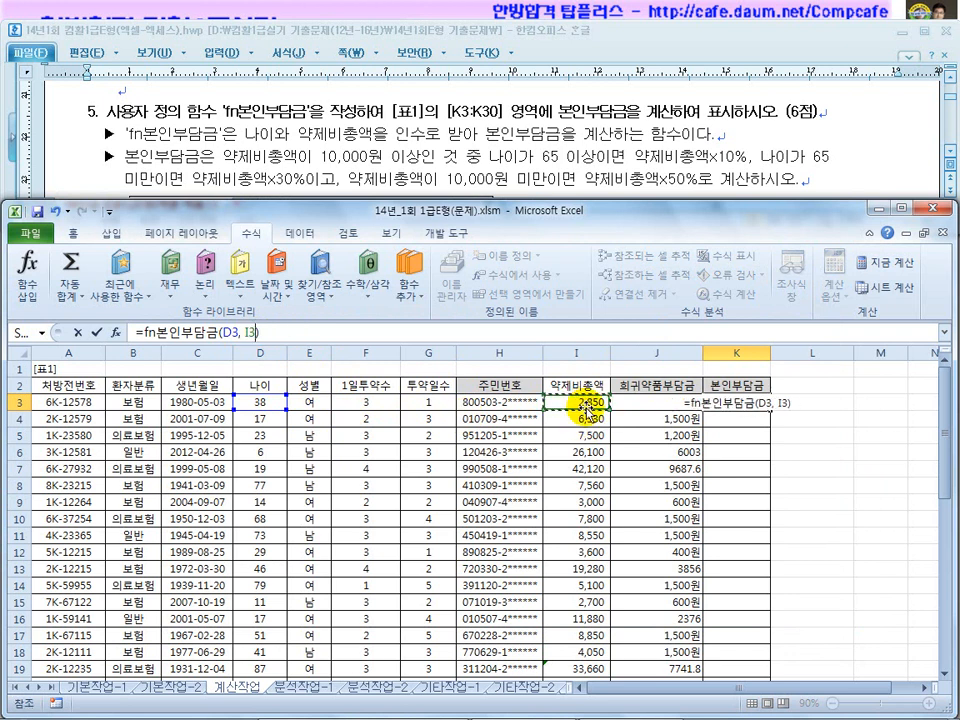
{"action": "key", "text": "Return"}
Fill the K3 formula down through K30 of the 본인부담금 column in 표1
{"action": "left_click", "coordinate": [740, 403]}
{"action": "left_click_drag", "start_coordinate": [769, 410], "coordinate": [765, 623]}
{"action": "scroll", "coordinate": [765, 626], "scroll_direction": "down", "scroll_amount": 2}
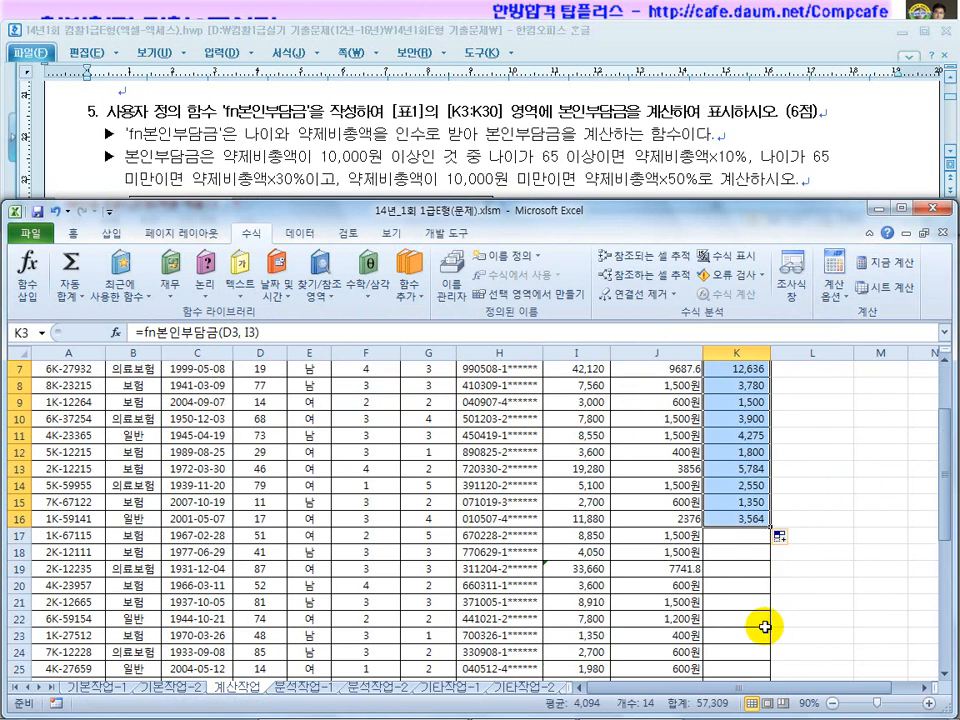
{"action": "left_click_drag", "start_coordinate": [769, 527], "coordinate": [764, 624]}
{"action": "scroll", "coordinate": [761, 626], "scroll_direction": "down", "scroll_amount": 3}
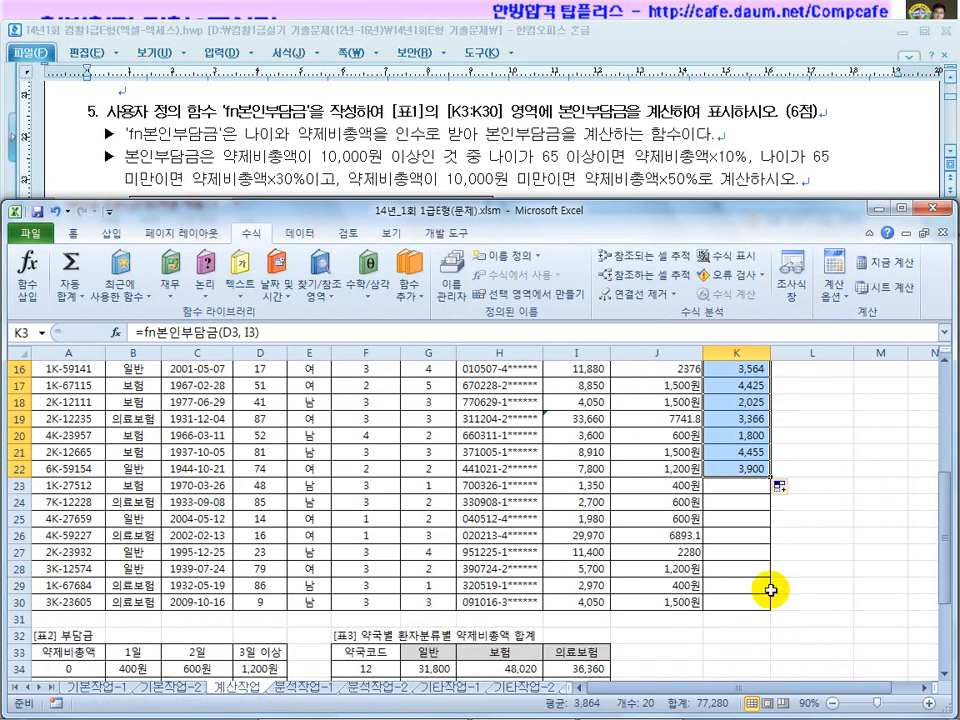
{"action": "left_click_drag", "start_coordinate": [770, 476], "coordinate": [761, 626]}
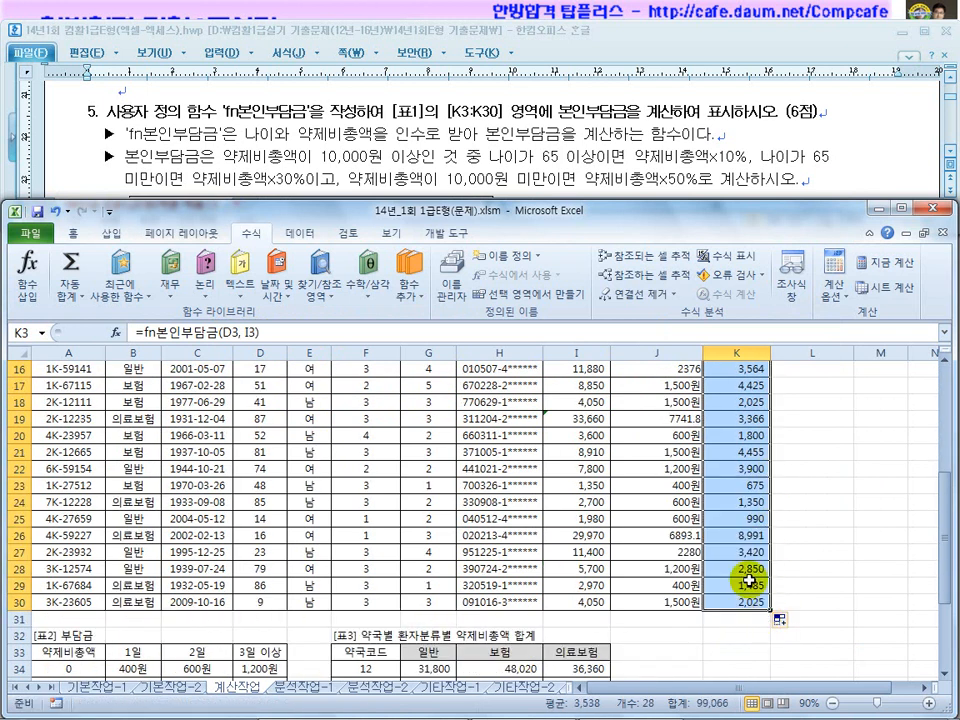
Move on to 문제3 분석작업, item 1, in the exam document and open the 분석작업-1 worksheet
{"action": "left_click", "coordinate": [323, 122]}
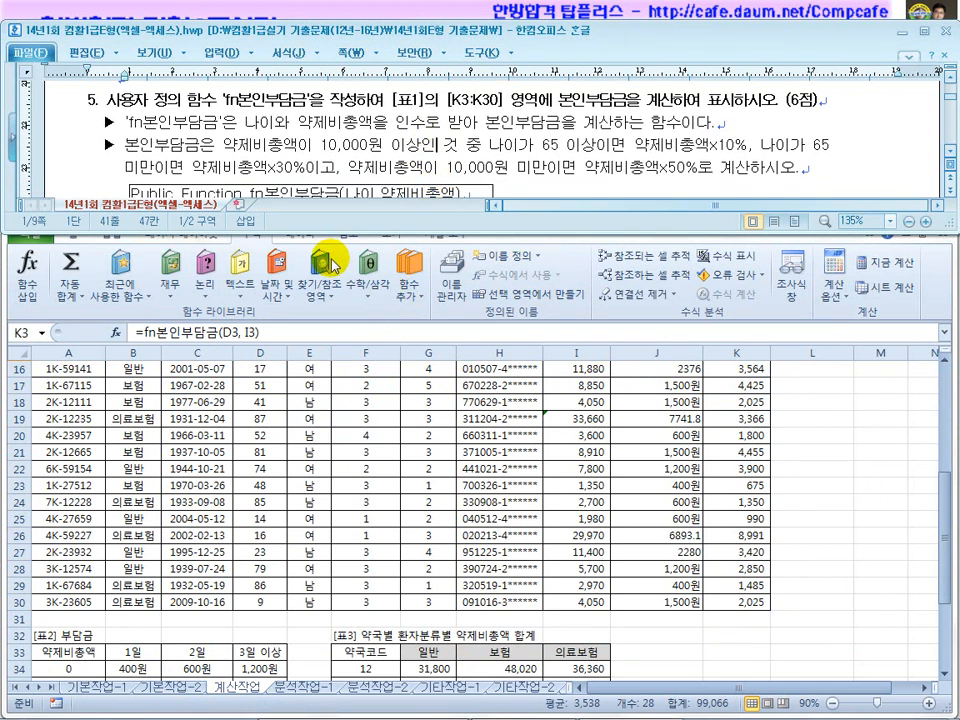
{"action": "scroll", "coordinate": [365, 150], "scroll_direction": "down", "scroll_amount": 5}
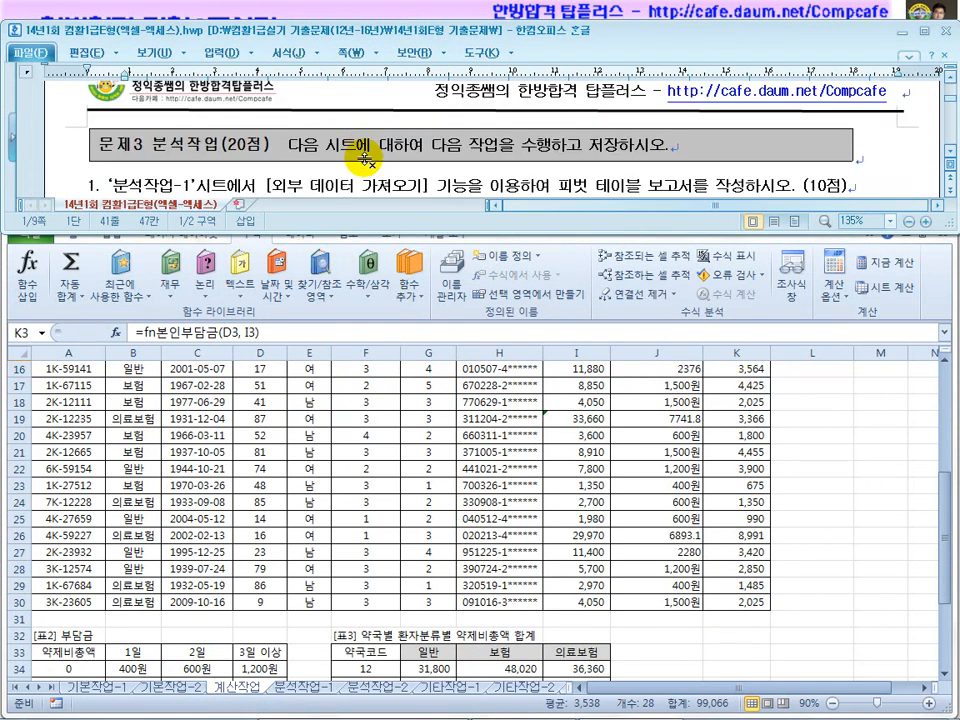
{"action": "scroll", "coordinate": [366, 160], "scroll_direction": "down", "scroll_amount": 3}
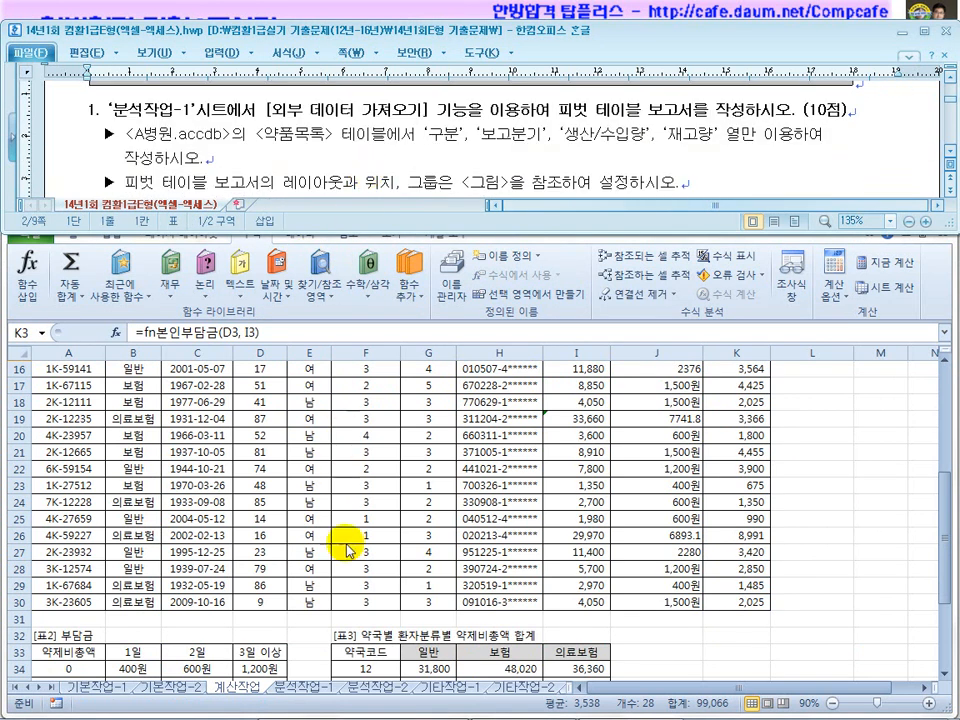
{"action": "left_click", "coordinate": [313, 686]}
{"action": "left_click", "coordinate": [313, 686]}
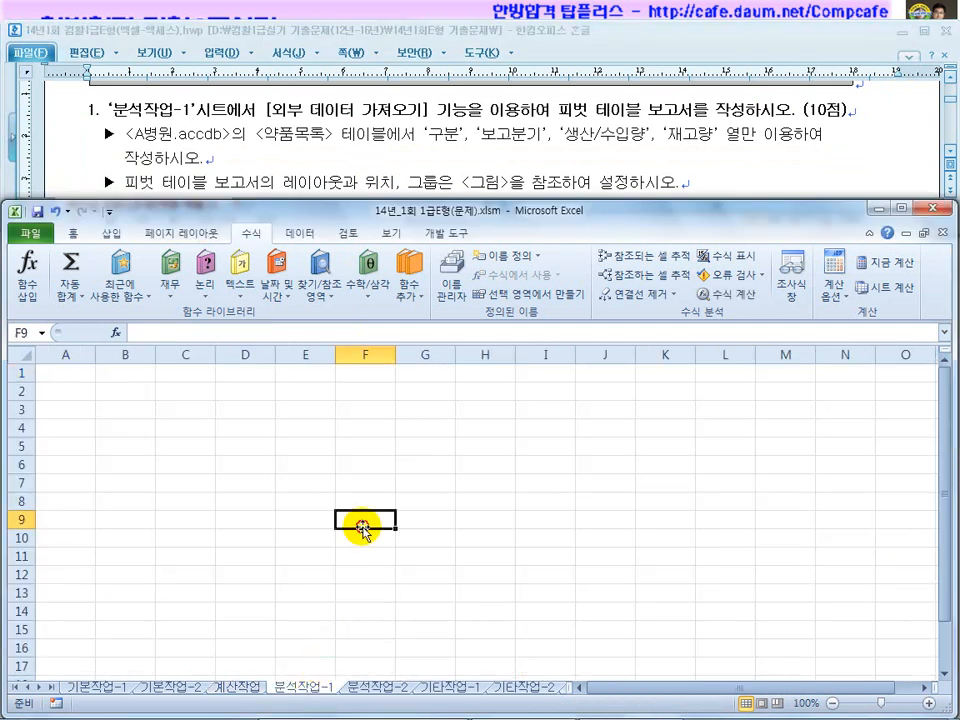
Review the external data and pivot table instructions, and start a Microsoft Query import in 분석작업-1 with MS Access Database as the source
{"action": "left_click", "coordinate": [243, 190]}
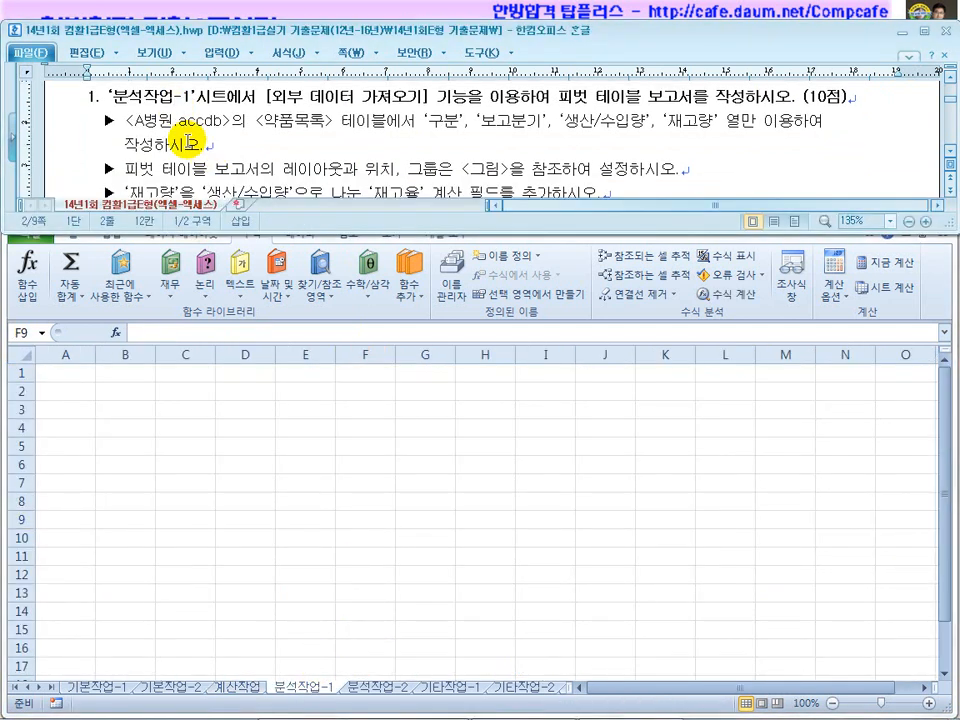
{"action": "left_click_drag", "start_coordinate": [303, 97], "coordinate": [428, 97]}
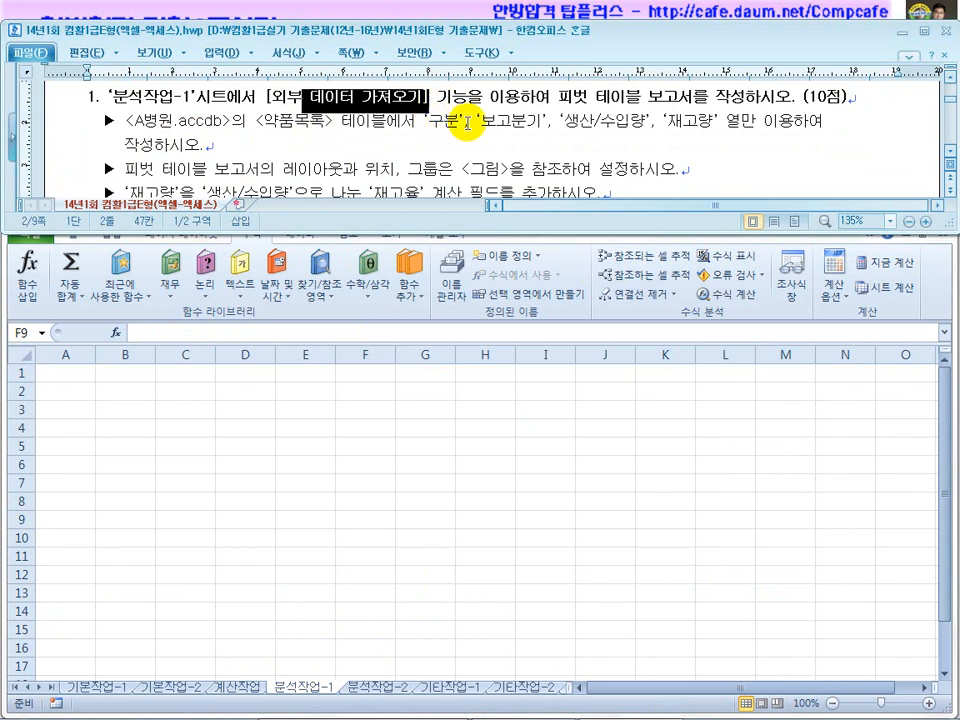
{"action": "left_click", "coordinate": [570, 94]}
{"action": "scroll", "coordinate": [578, 100], "scroll_direction": "up", "scroll_amount": 1}
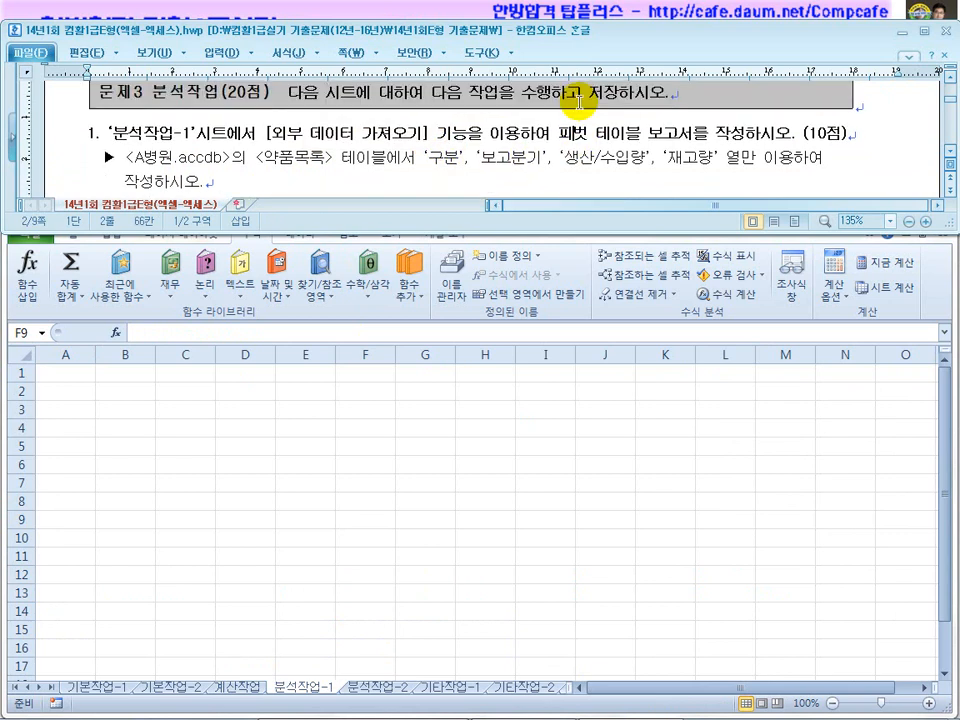
{"action": "left_click", "coordinate": [949, 154]}
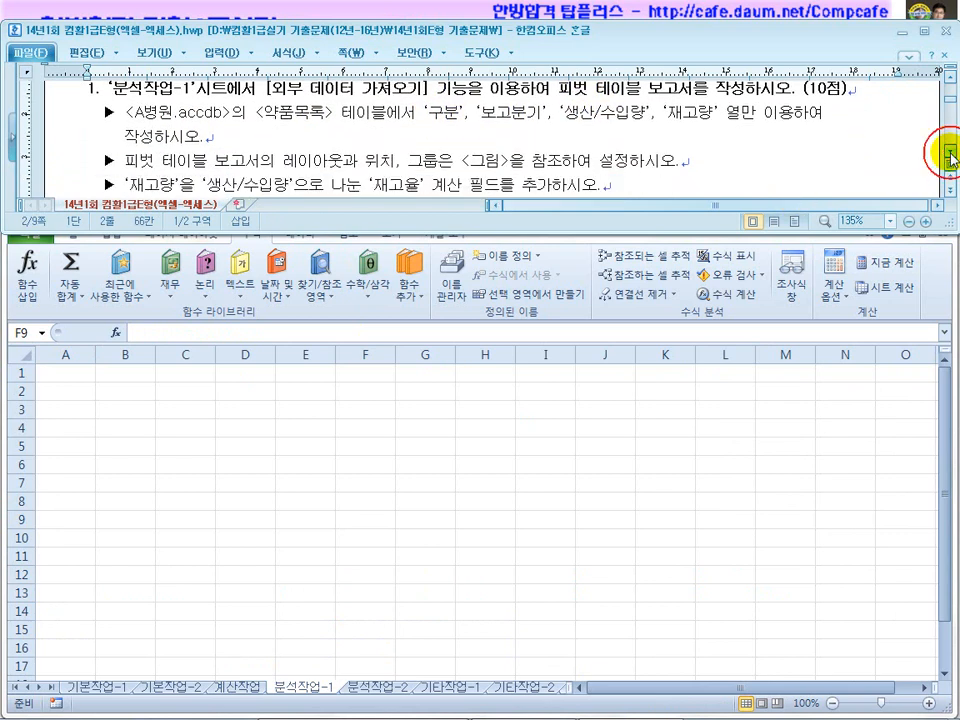
{"action": "scroll", "coordinate": [192, 150], "scroll_direction": "up", "scroll_amount": 1}
{"action": "left_click", "coordinate": [273, 433]}
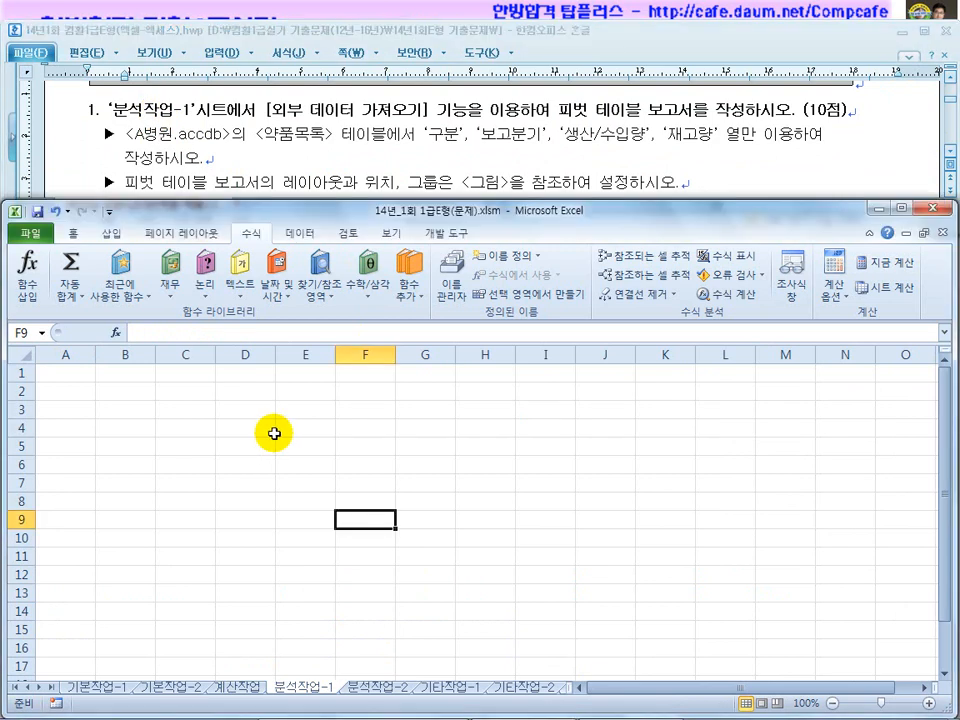
{"action": "left_click", "coordinate": [299, 233]}
{"action": "left_click", "coordinate": [125, 295]}
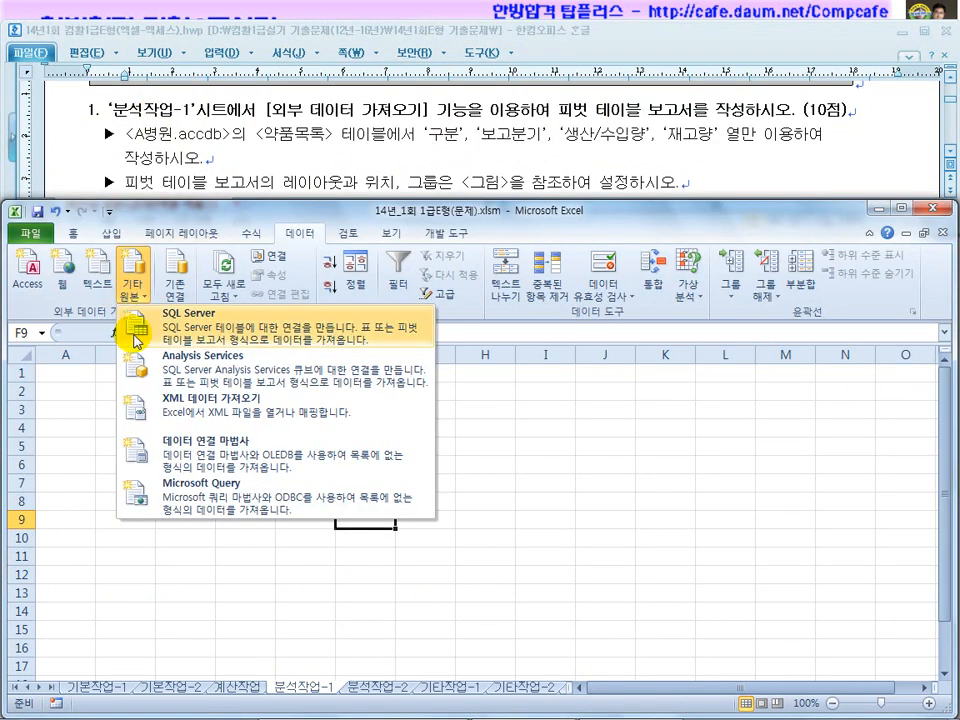
{"action": "left_click", "coordinate": [182, 493]}
{"action": "double_click", "coordinate": [235, 356]}
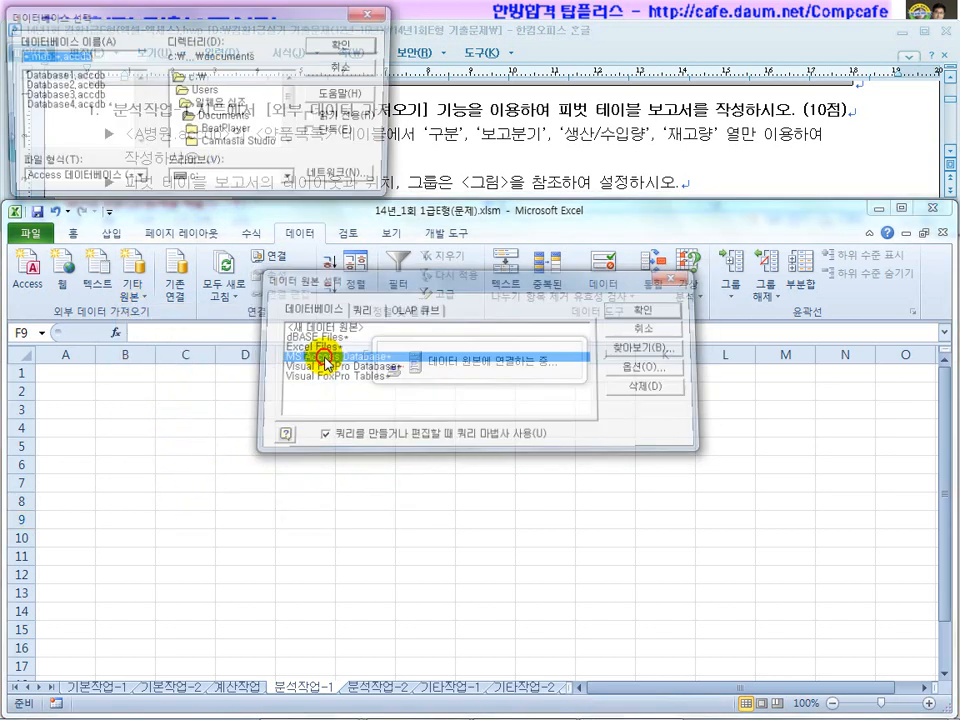
Choose A병원.accdb from the C:\OA folder as the database for the query
{"action": "left_click_drag", "start_coordinate": [177, 28], "coordinate": [276, 309]}
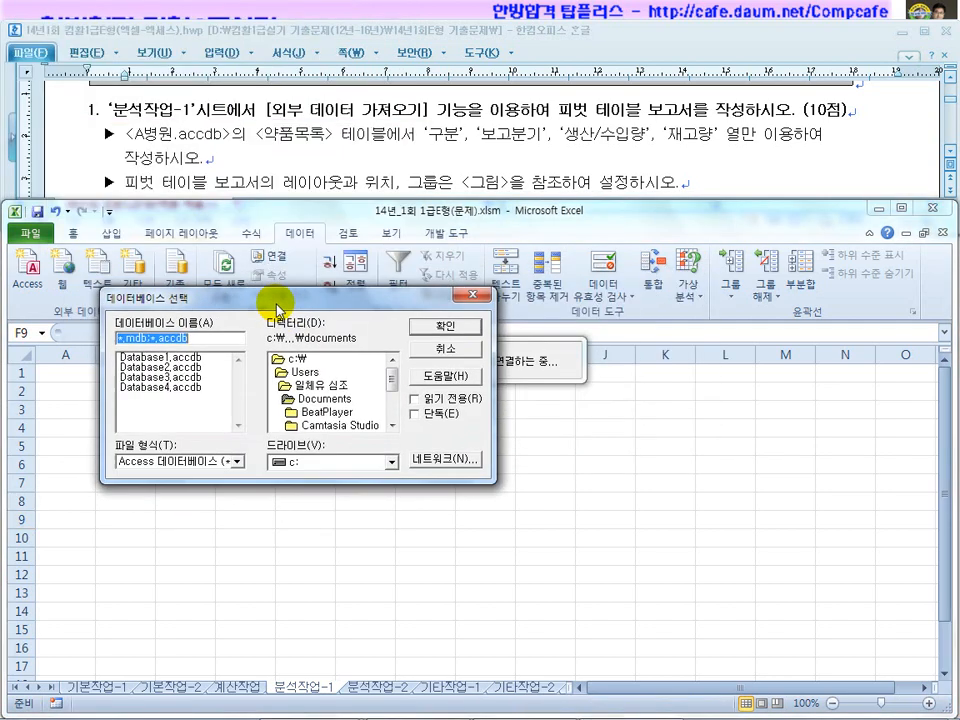
{"action": "double_click", "coordinate": [290, 358]}
{"action": "left_click", "coordinate": [390, 425]}
{"action": "left_click", "coordinate": [390, 425]}
{"action": "left_click", "coordinate": [390, 425]}
{"action": "left_click", "coordinate": [390, 425]}
{"action": "left_click", "coordinate": [390, 425]}
{"action": "left_click", "coordinate": [390, 425]}
{"action": "left_click", "coordinate": [302, 387]}
{"action": "double_click", "coordinate": [302, 387]}
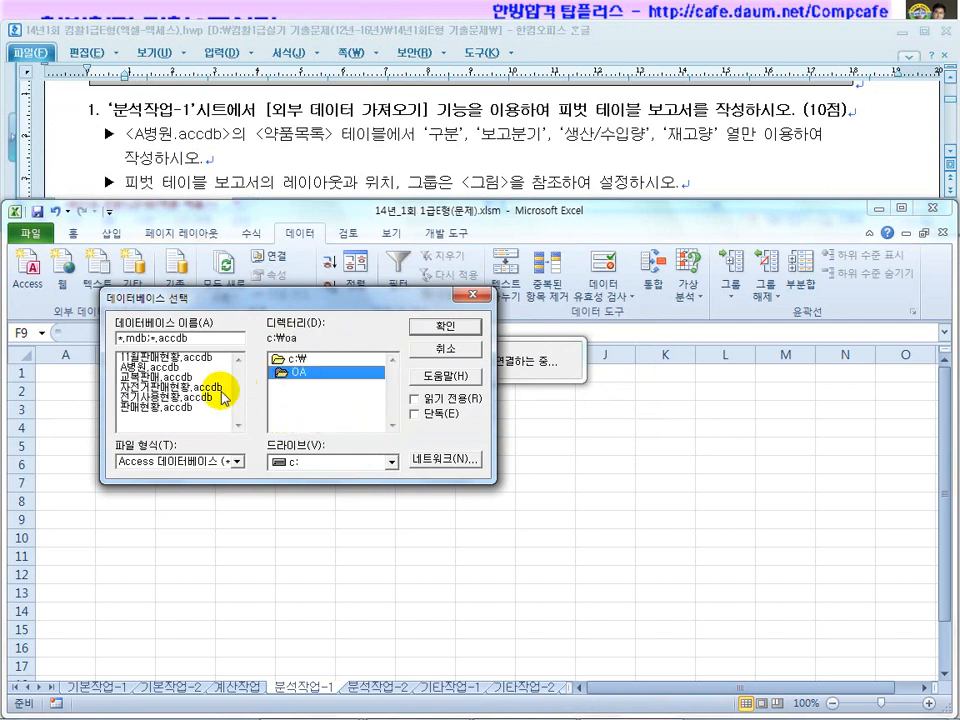
{"action": "left_click", "coordinate": [150, 367]}
{"action": "left_click", "coordinate": [432, 327]}
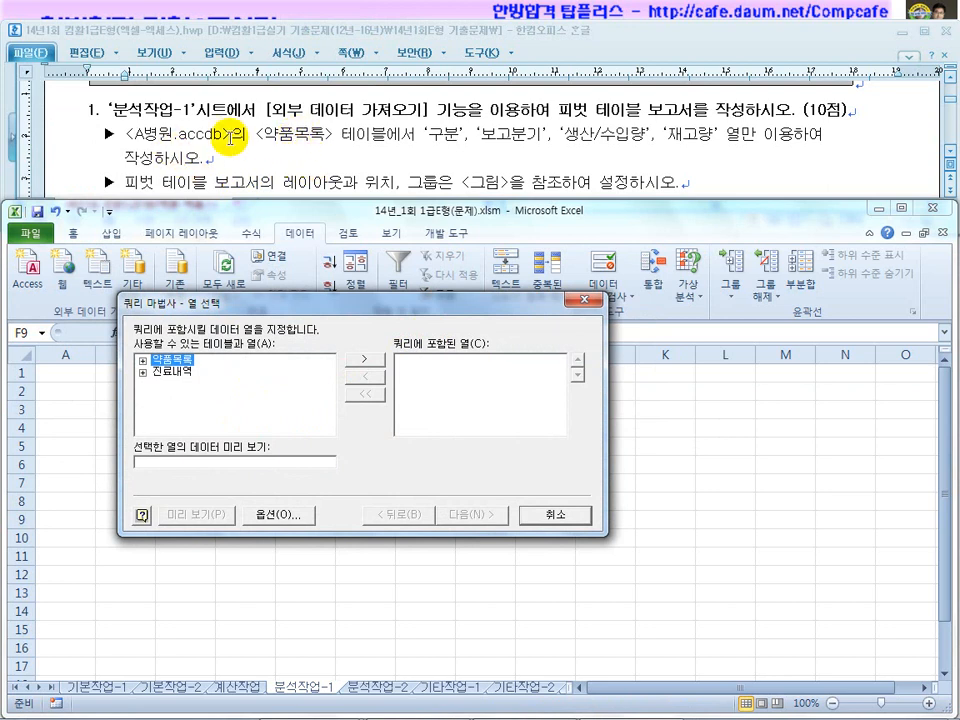
Include 구분, 보고분기, 생산/수입량 and 재고량 from the 약품목록 table in the query and leave the rows unfiltered
{"action": "left_click", "coordinate": [143, 361]}
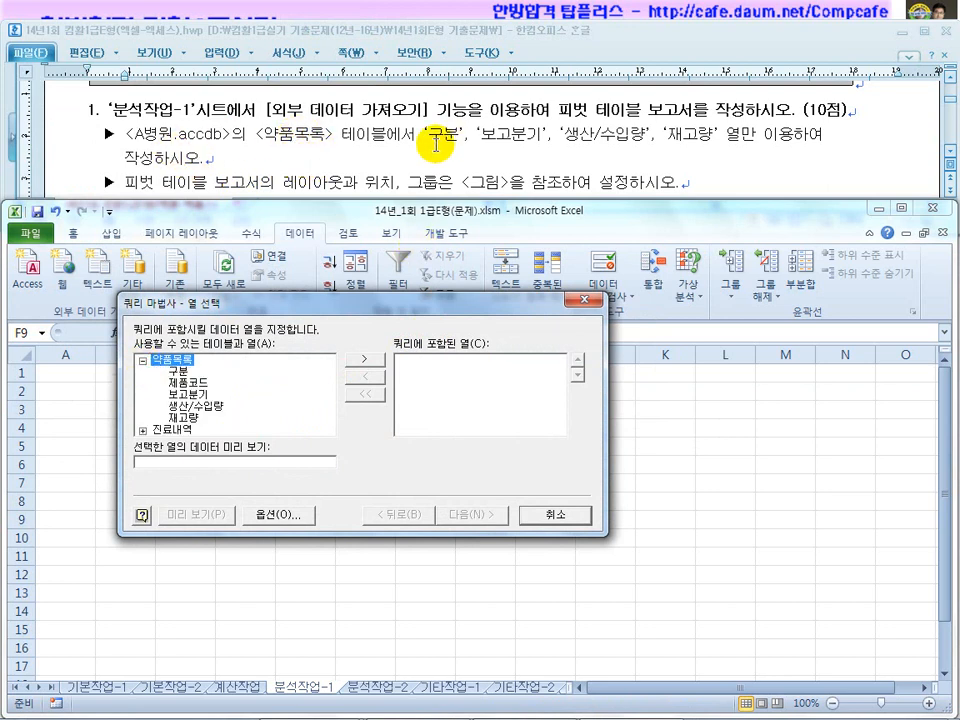
{"action": "double_click", "coordinate": [179, 372]}
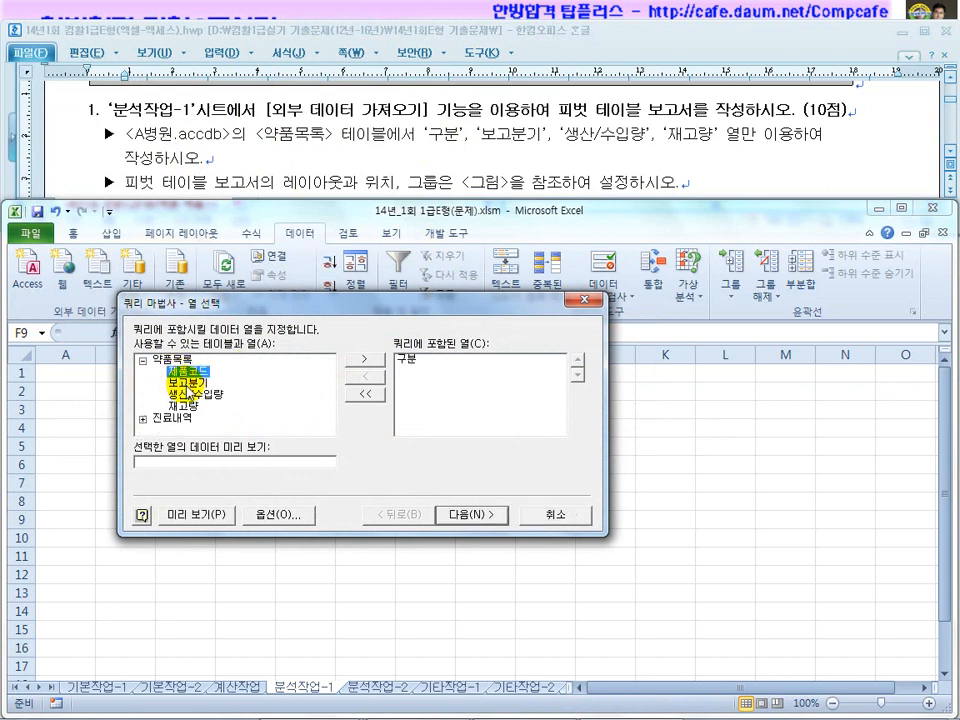
{"action": "double_click", "coordinate": [188, 382]}
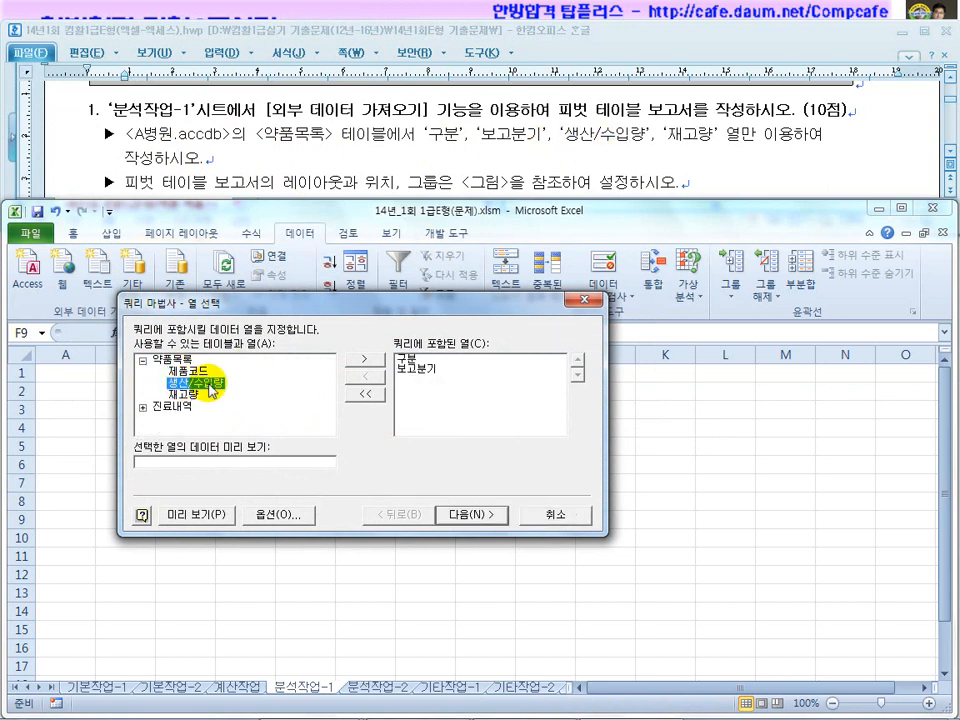
{"action": "double_click", "coordinate": [210, 383]}
{"action": "double_click", "coordinate": [192, 388]}
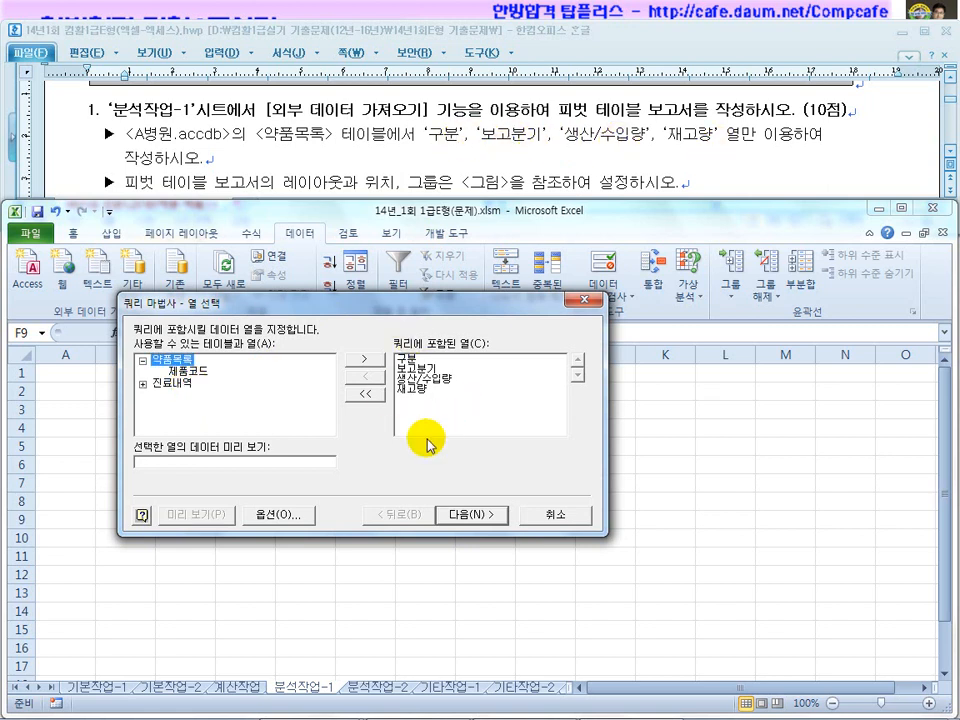
{"action": "left_click", "coordinate": [457, 517]}
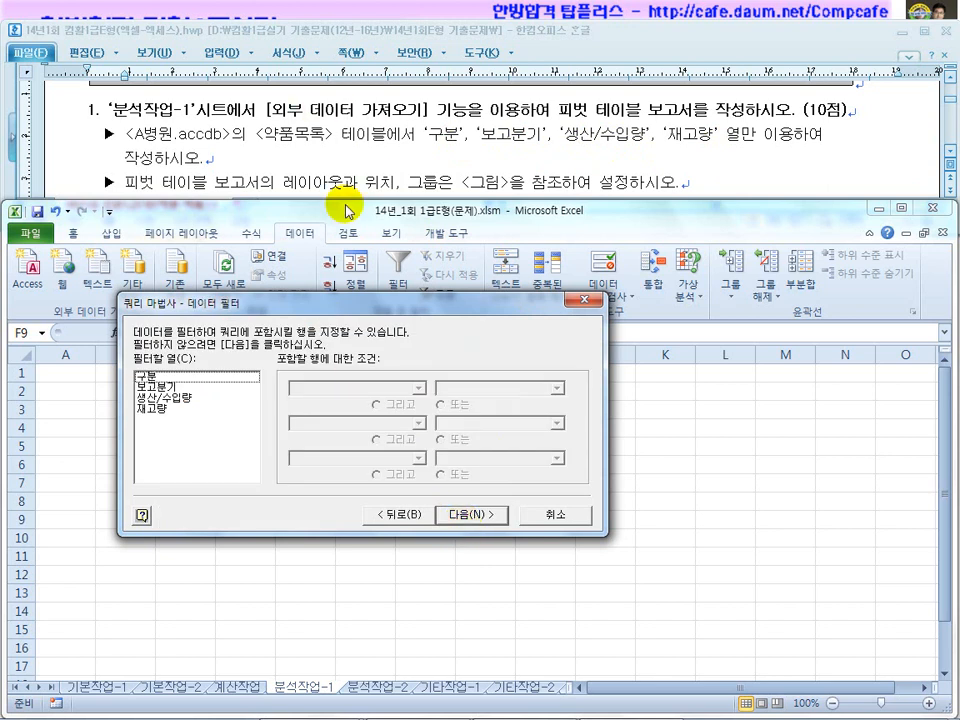
{"action": "left_click", "coordinate": [470, 514]}
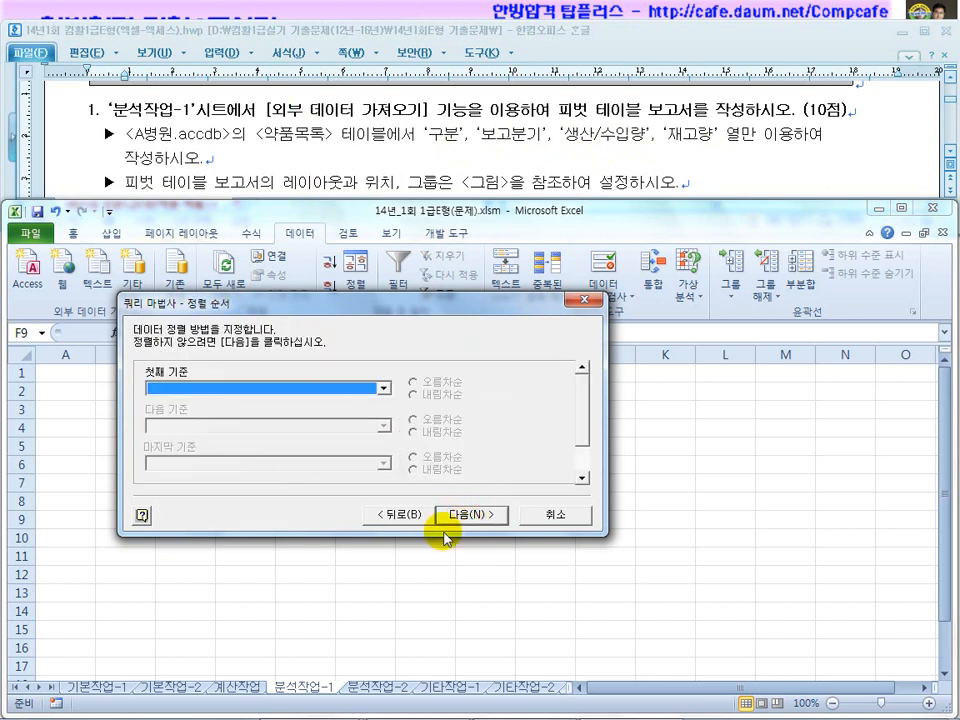
Finish the query without sorting and return the data to Excel as a pivot table report
{"action": "left_click", "coordinate": [462, 517]}
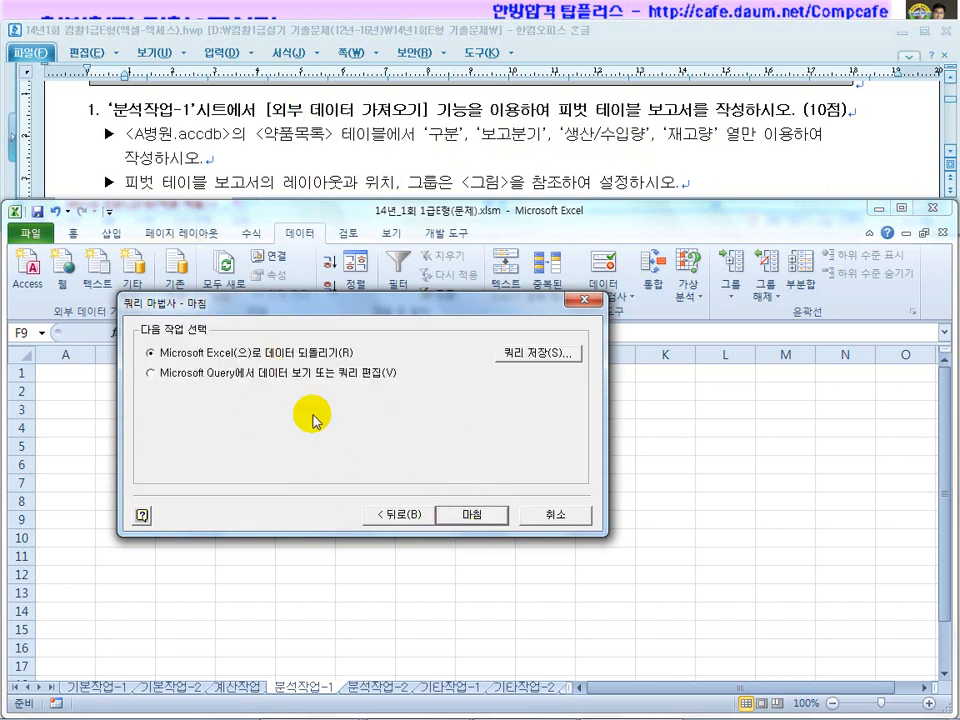
{"action": "left_click", "coordinate": [472, 514]}
{"action": "left_click", "coordinate": [135, 399]}
Check the report position in the exam figure and place the pivot table at A3 of the existing 분석작업-1 worksheet
{"action": "left_click", "coordinate": [262, 160]}
{"action": "scroll", "coordinate": [262, 160], "scroll_direction": "down", "scroll_amount": 5}
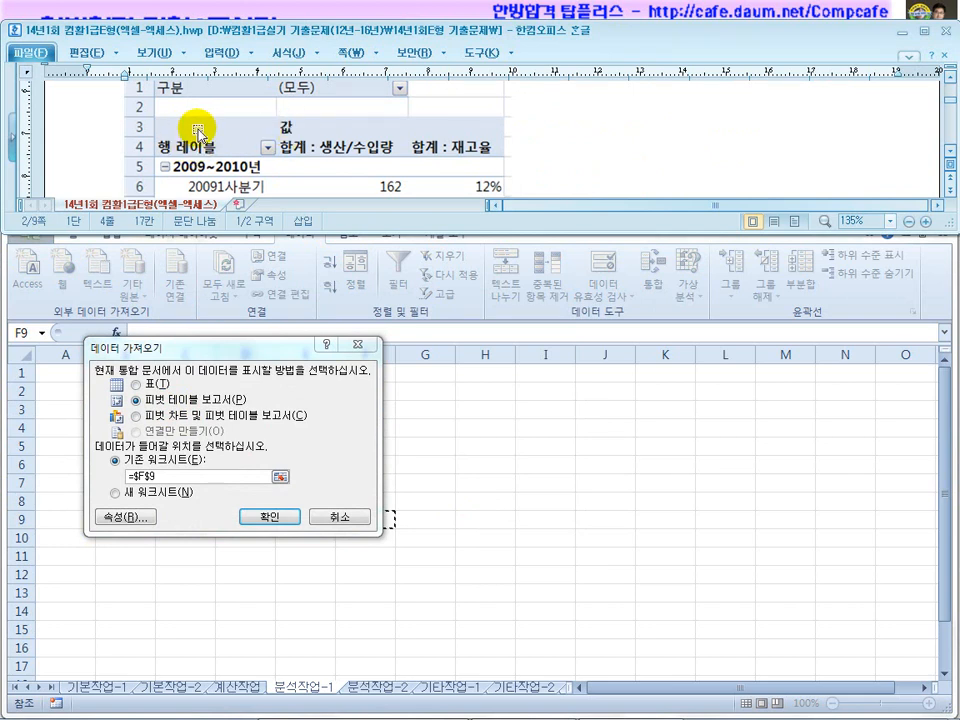
{"action": "scroll", "coordinate": [197, 133], "scroll_direction": "up", "scroll_amount": 2}
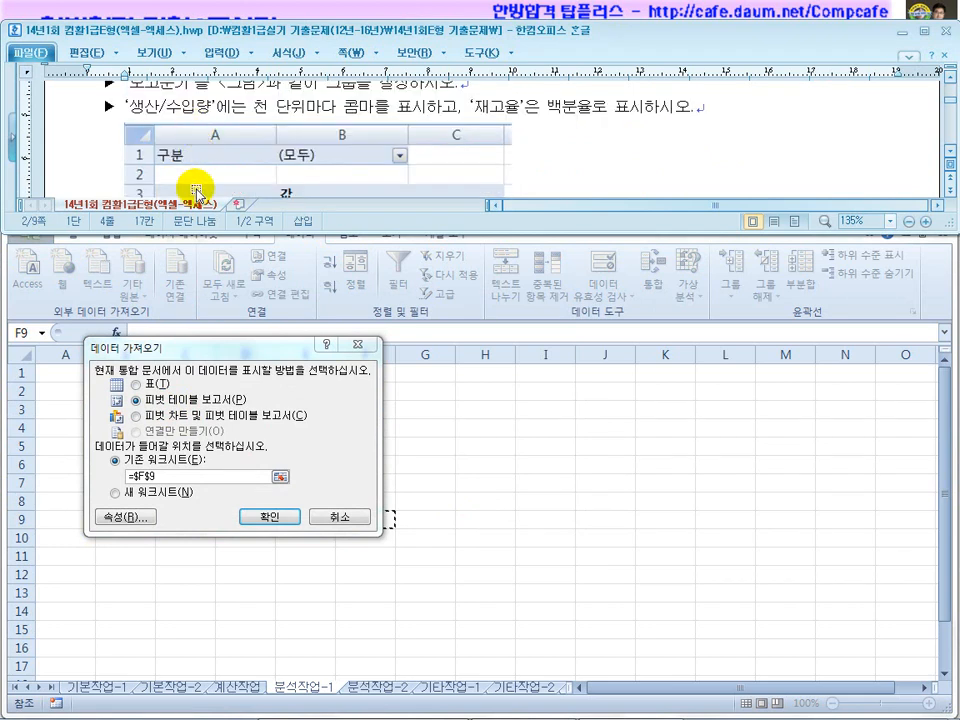
{"action": "left_click", "coordinate": [114, 420]}
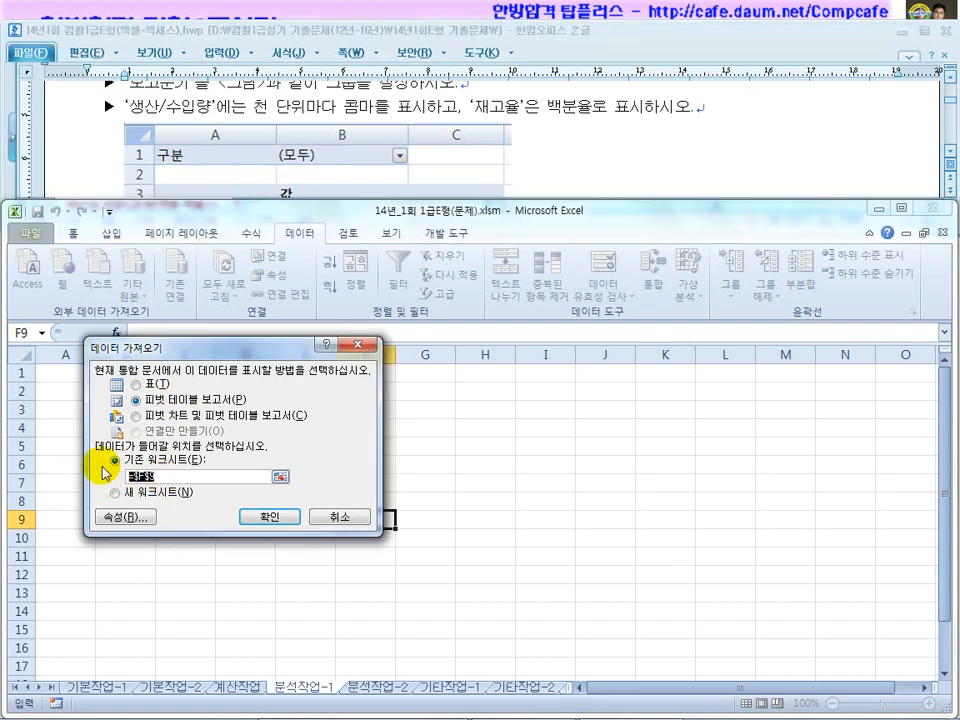
{"action": "left_click", "coordinate": [52, 414]}
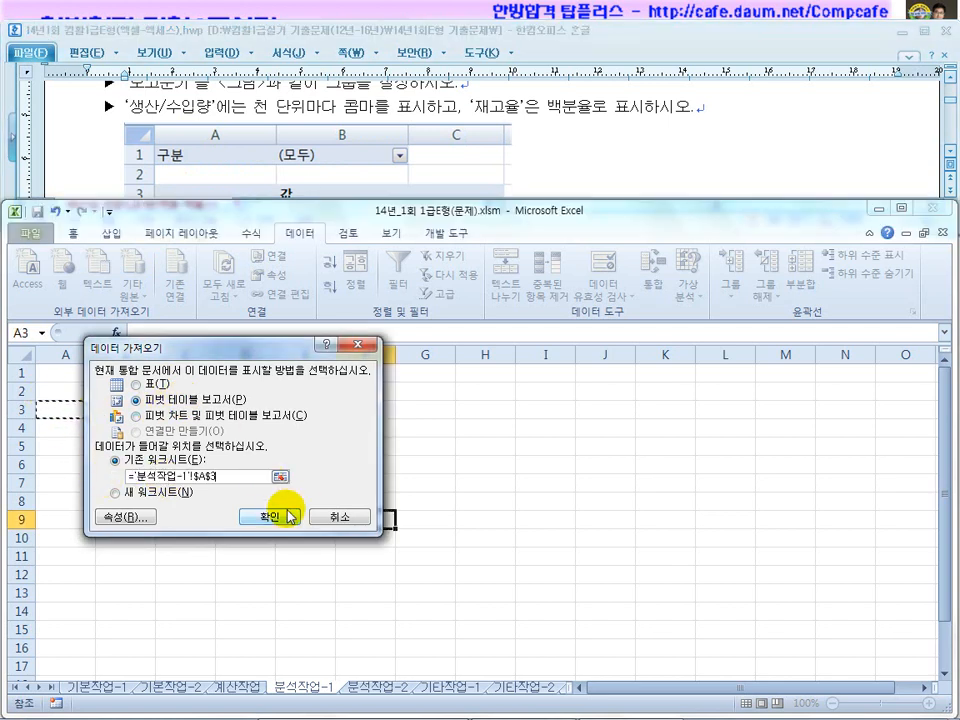
{"action": "left_click", "coordinate": [279, 516]}
{"action": "left_click", "coordinate": [184, 498]}
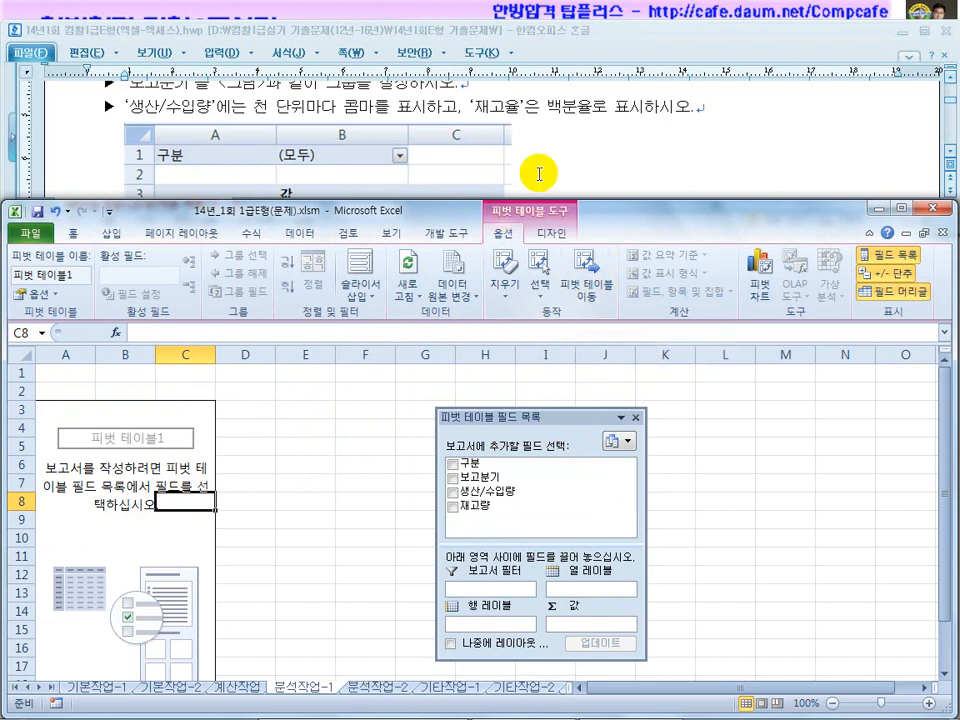
Examine the completed pivot table figure in the exam document for its layout, year groups and value columns
{"action": "left_click", "coordinate": [580, 148]}
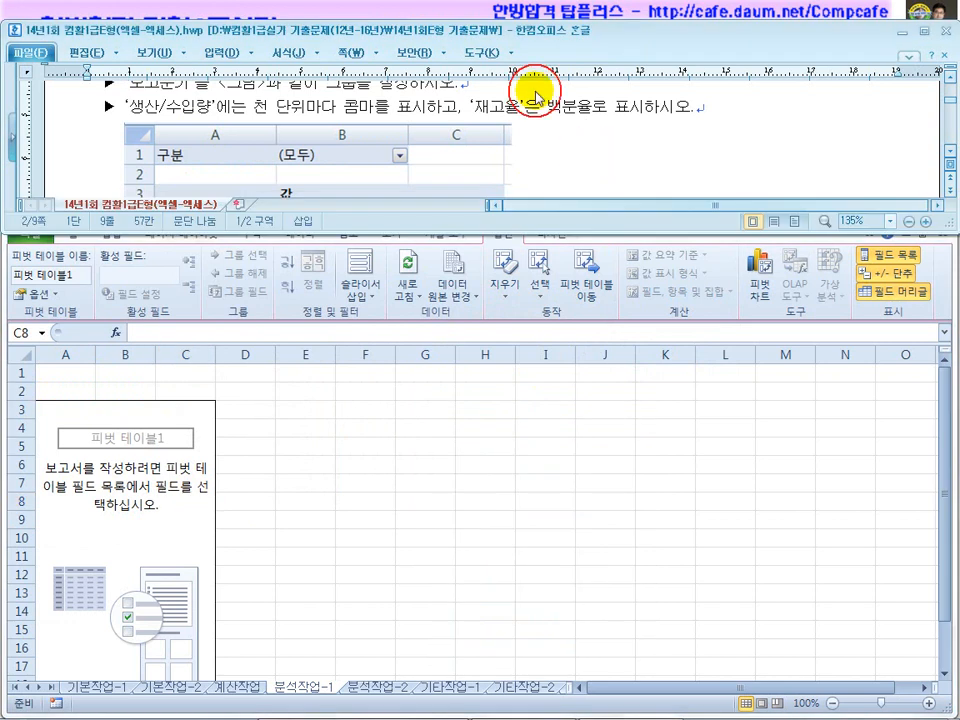
{"action": "double_click", "coordinate": [507, 35]}
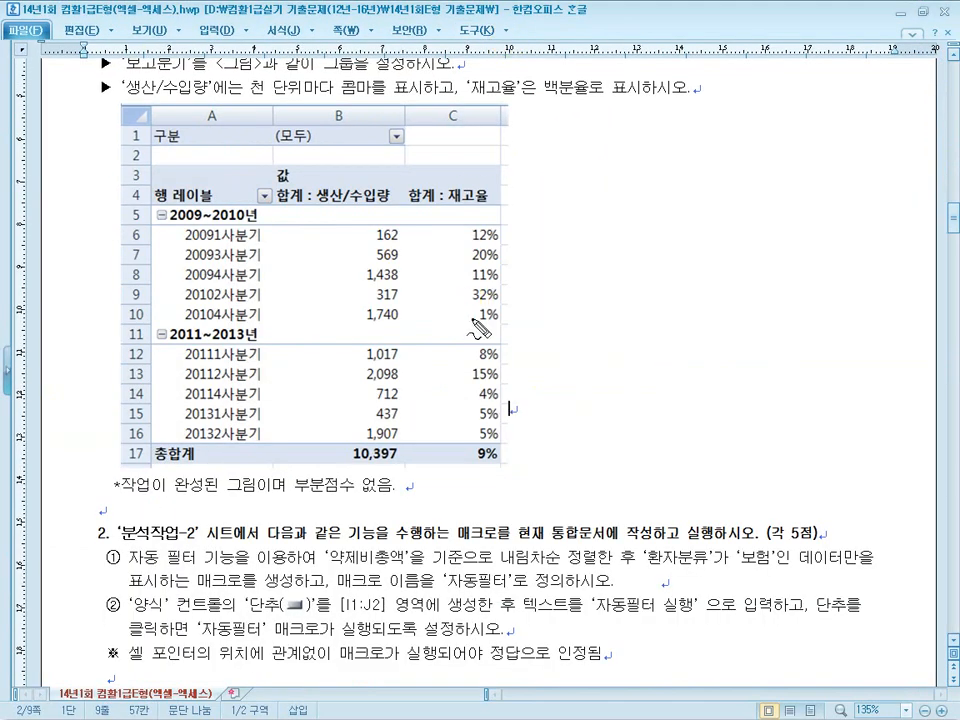
{"action": "left_click_drag", "start_coordinate": [215, 197], "coordinate": [184, 206]}
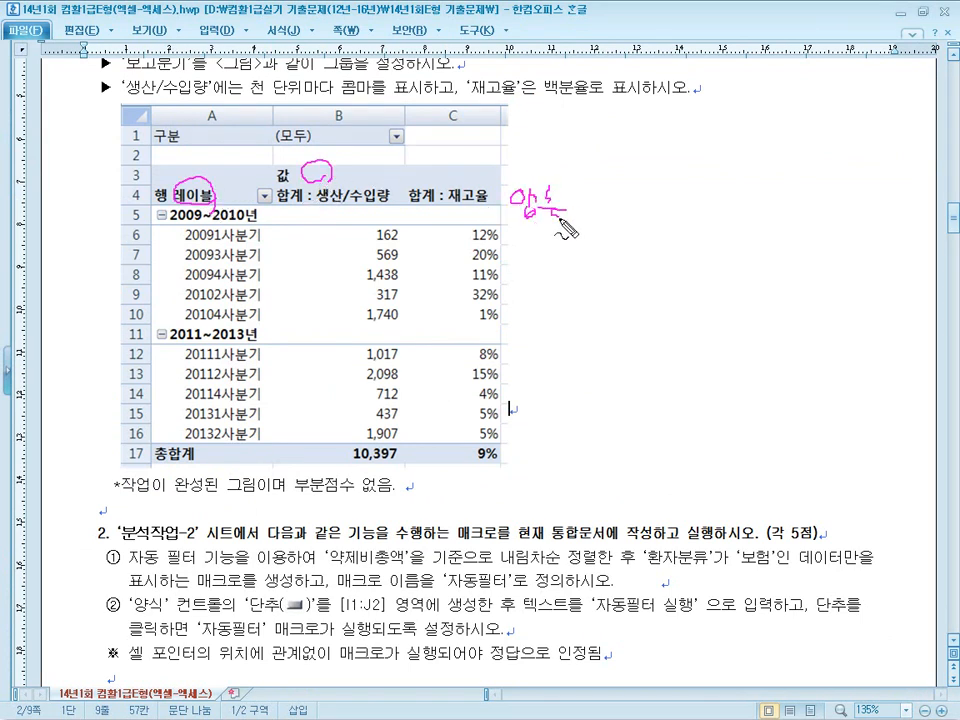
{"action": "left_click_drag", "start_coordinate": [506, 220], "coordinate": [570, 232]}
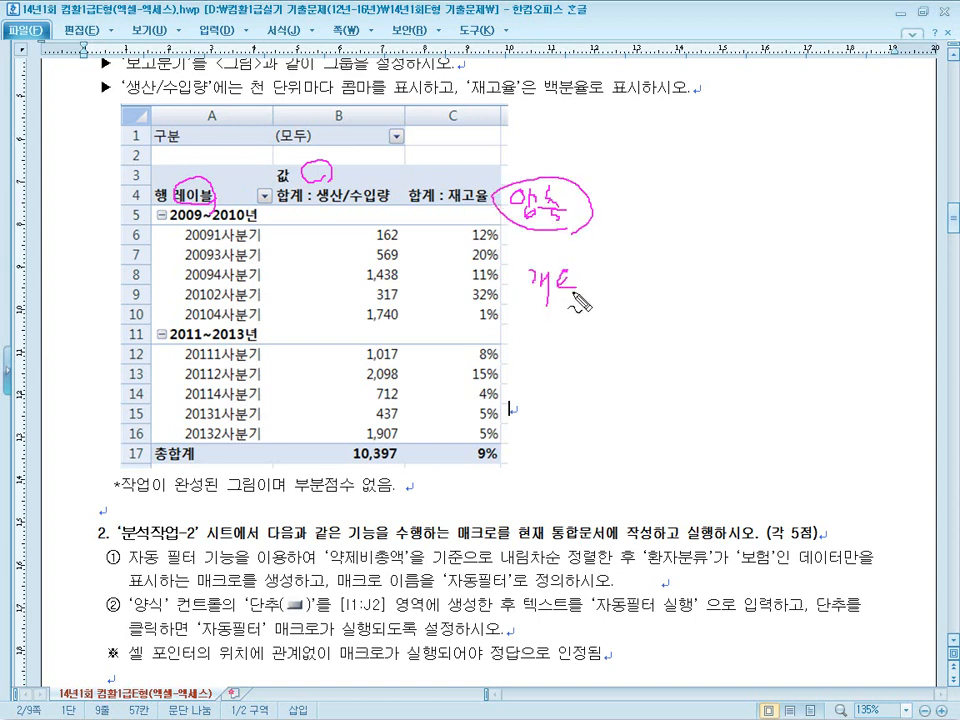
{"action": "left_click_drag", "start_coordinate": [500, 296], "coordinate": [566, 314]}
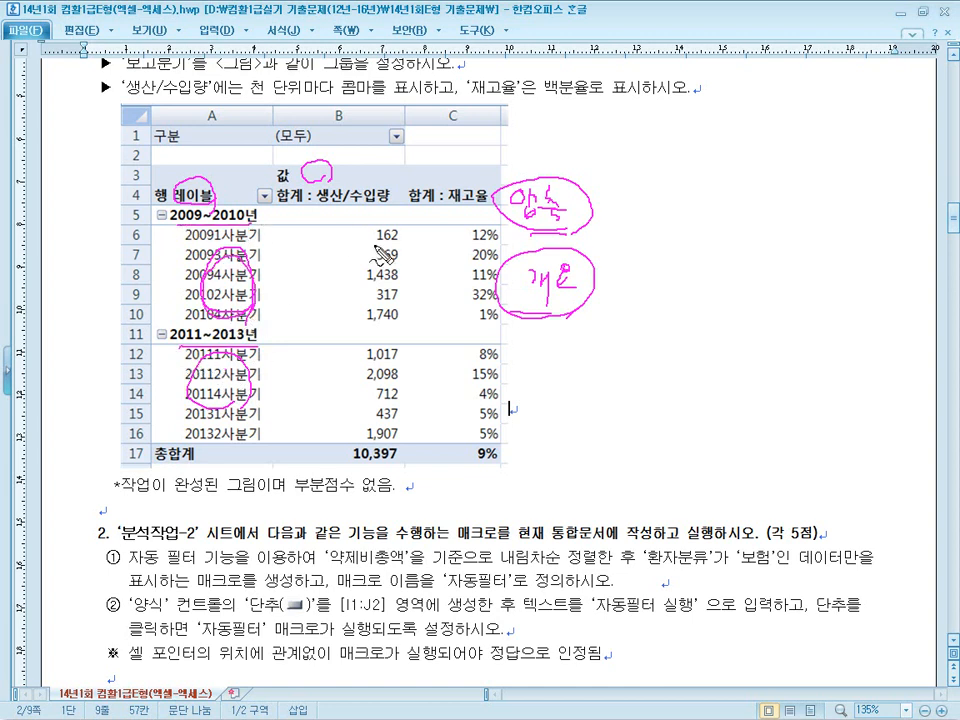
{"action": "left_click_drag", "start_coordinate": [378, 272], "coordinate": [400, 333]}
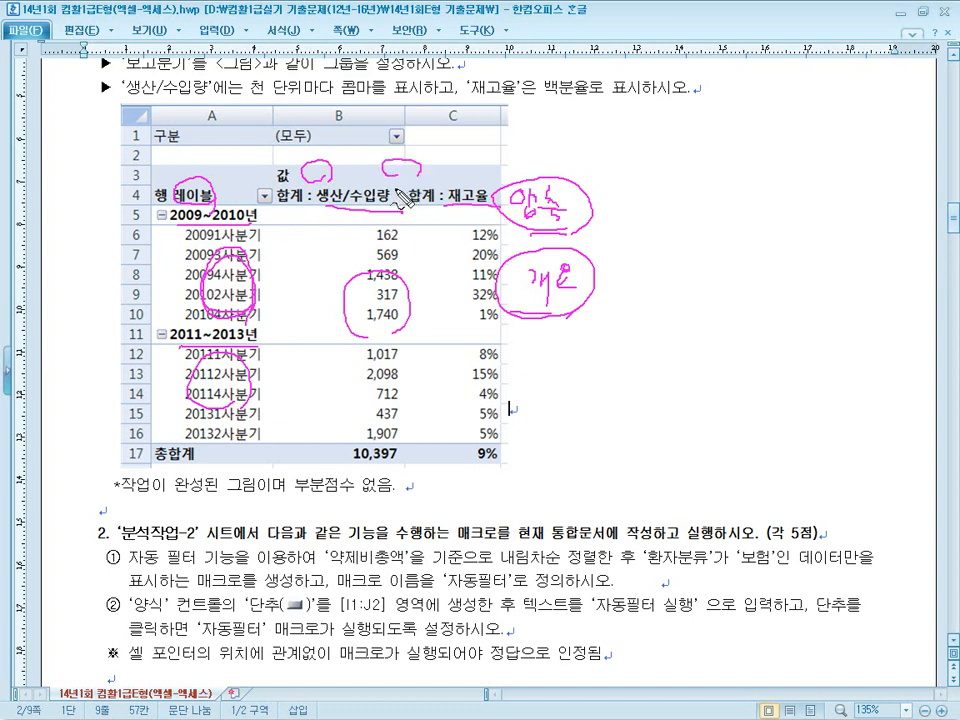
{"action": "key", "text": "Escape"}
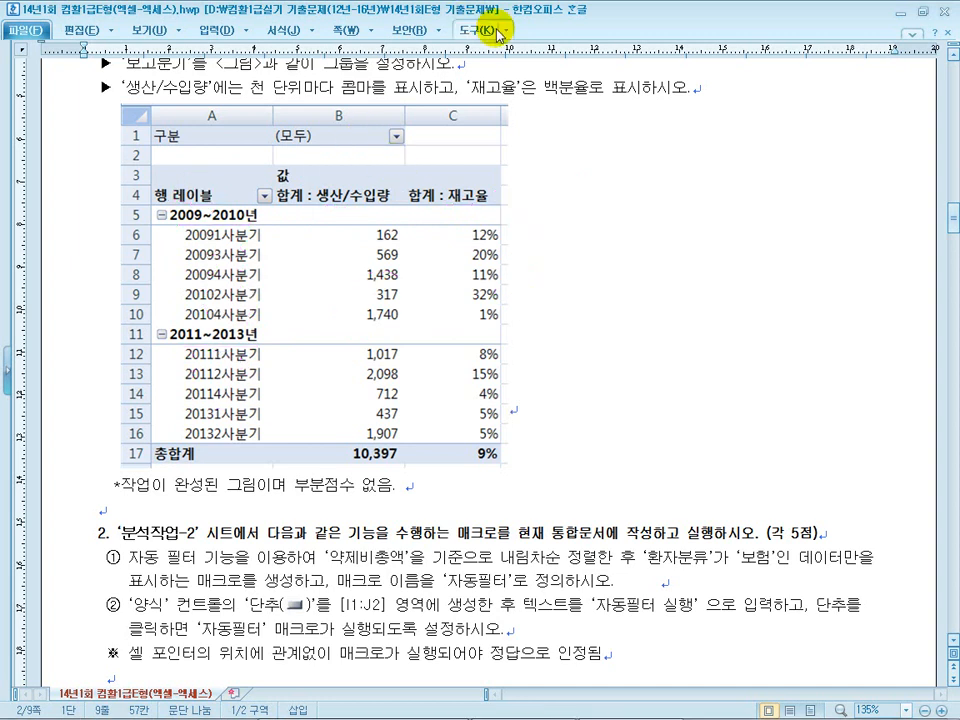
{"action": "double_click", "coordinate": [502, 9]}
Add 구분 as the report filter and 보고분기 as the row labels of the pivot table
{"action": "left_click", "coordinate": [237, 487]}
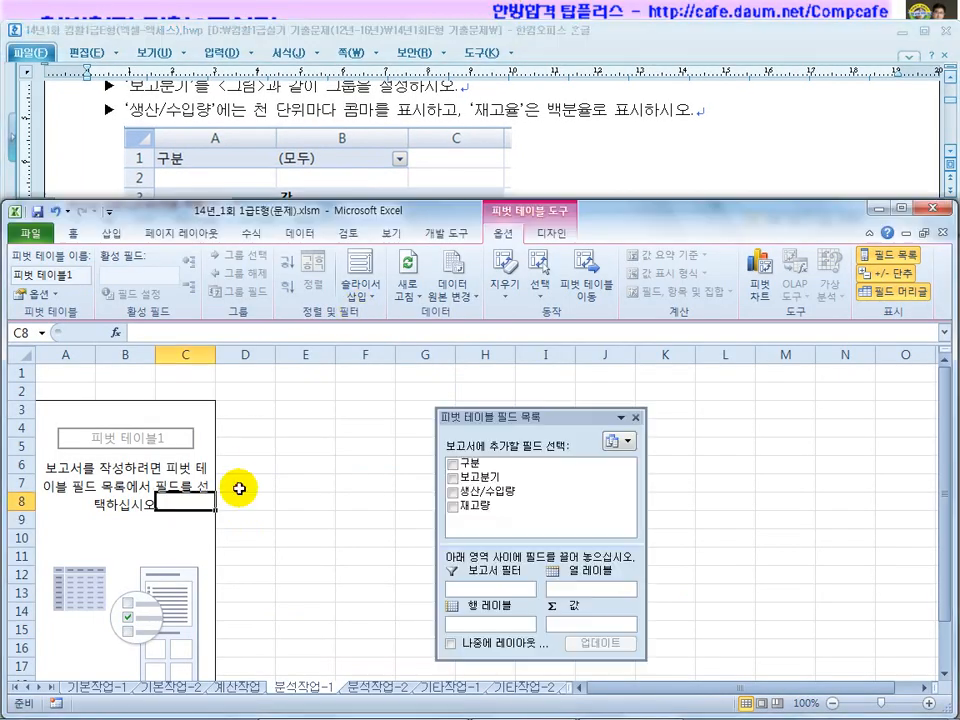
{"action": "left_click_drag", "start_coordinate": [501, 418], "coordinate": [299, 404]}
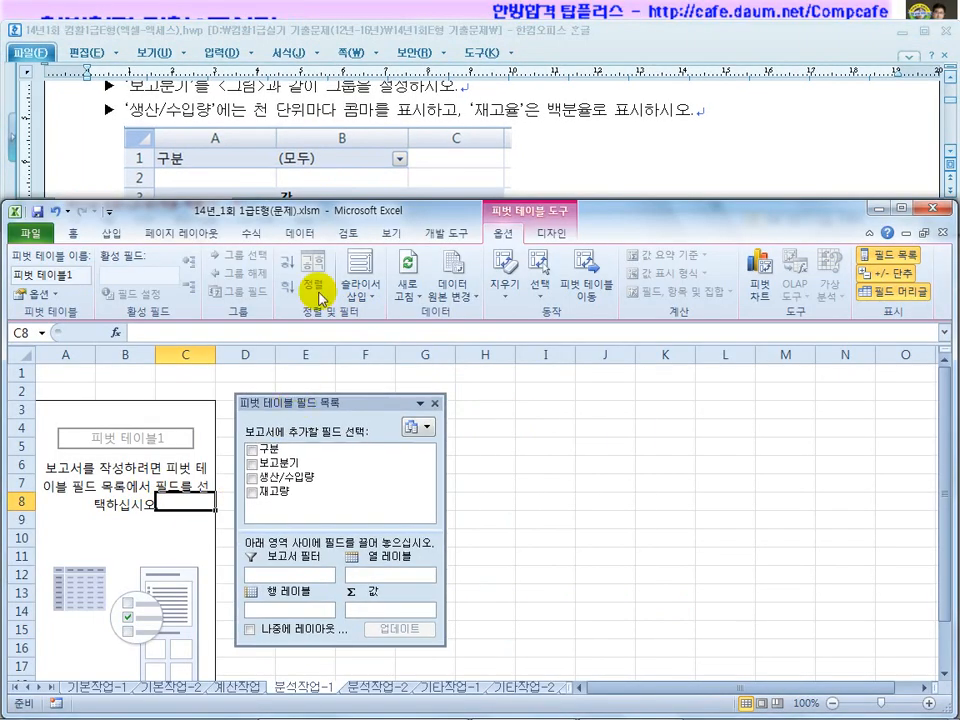
{"action": "left_click_drag", "start_coordinate": [287, 452], "coordinate": [283, 574]}
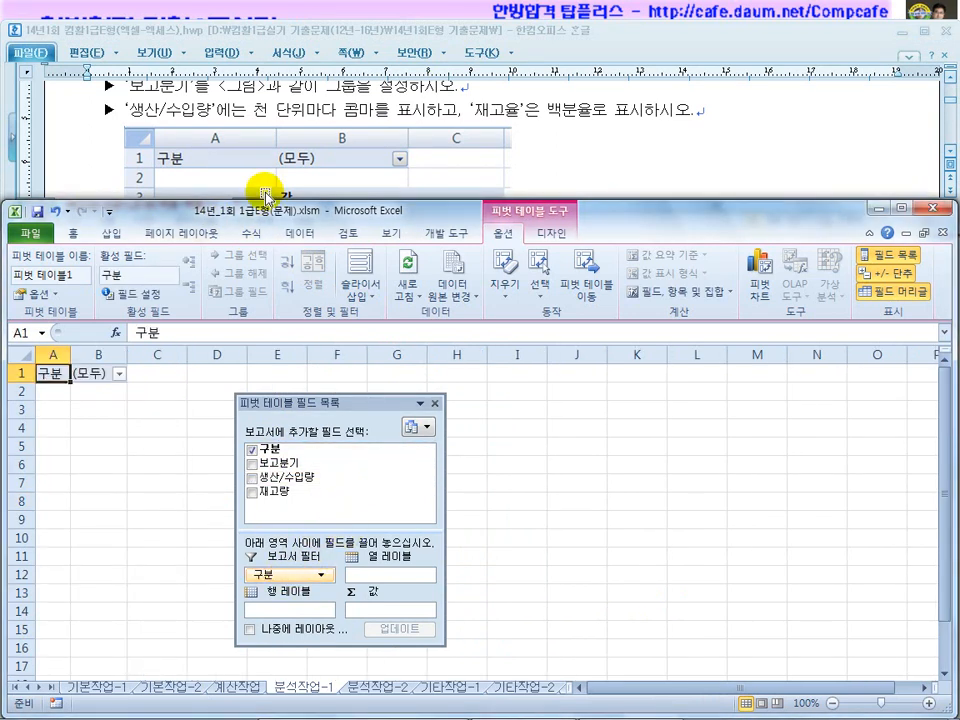
{"action": "left_click_drag", "start_coordinate": [270, 460], "coordinate": [260, 608]}
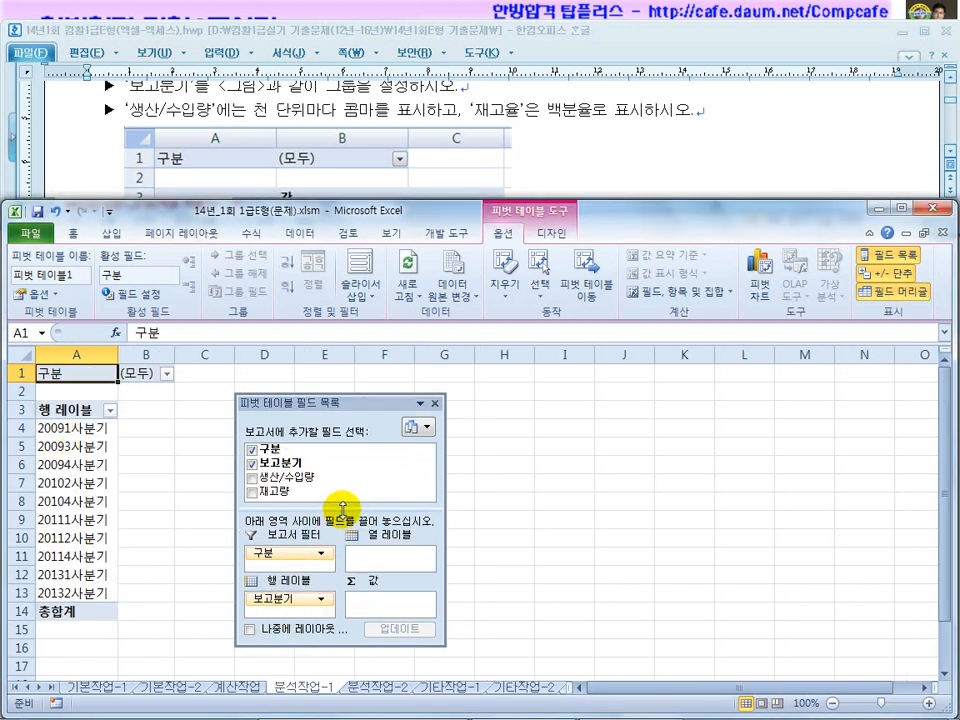
Check the value columns in the exam figure, add 생산/수입량 to the pivot values, and move the field list clear of the report
{"action": "left_click", "coordinate": [589, 196]}
{"action": "scroll", "coordinate": [473, 203], "scroll_direction": "down", "scroll_amount": 2}
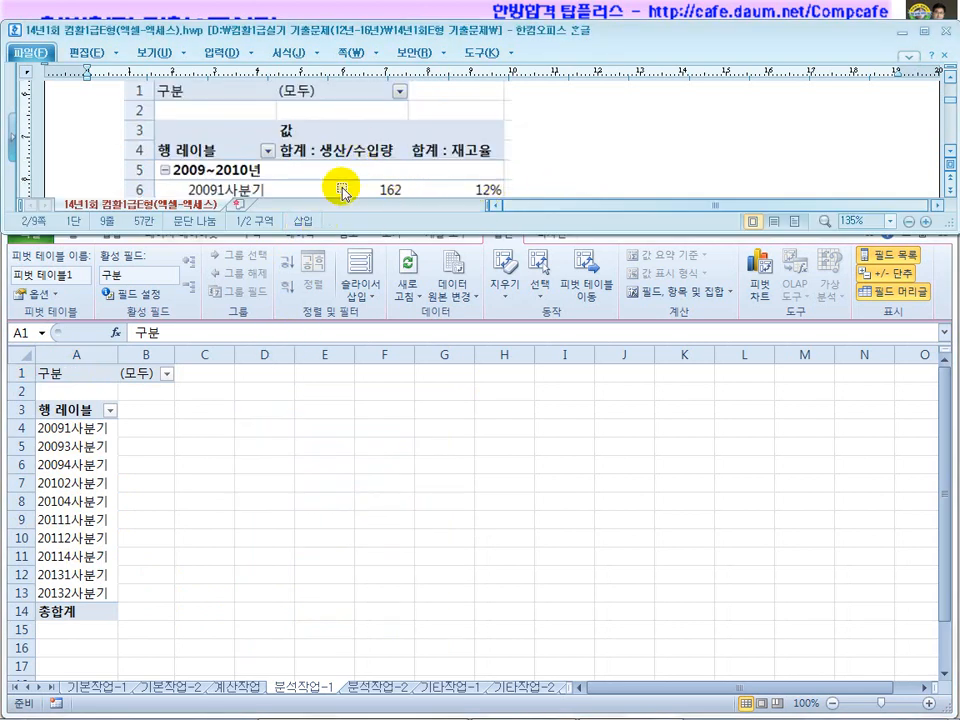
{"action": "left_click", "coordinate": [85, 502]}
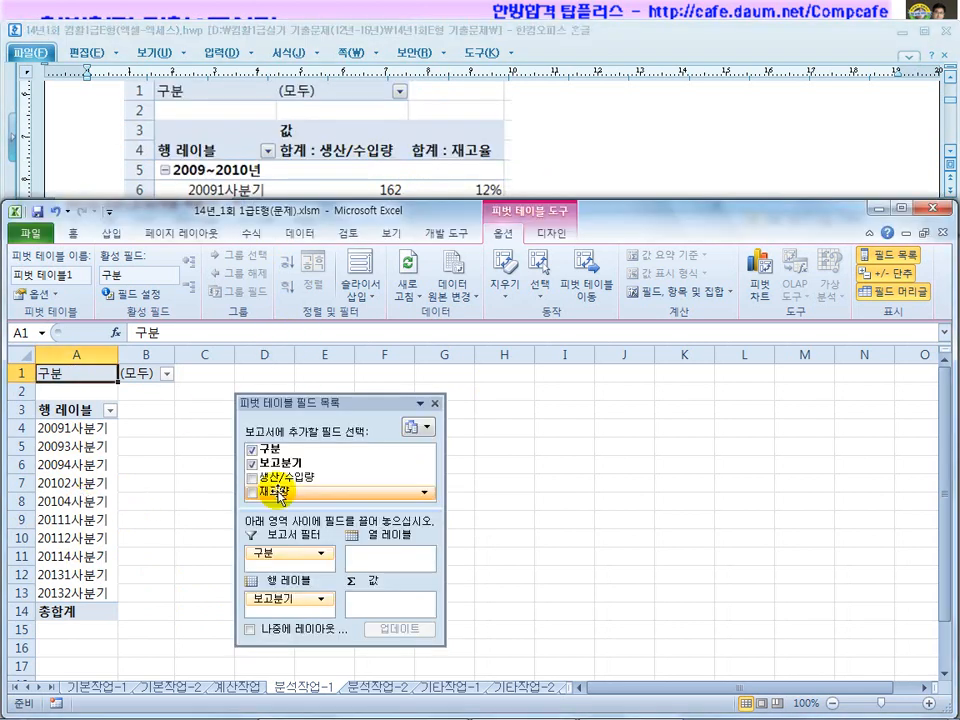
{"action": "left_click_drag", "start_coordinate": [418, 476], "coordinate": [386, 606]}
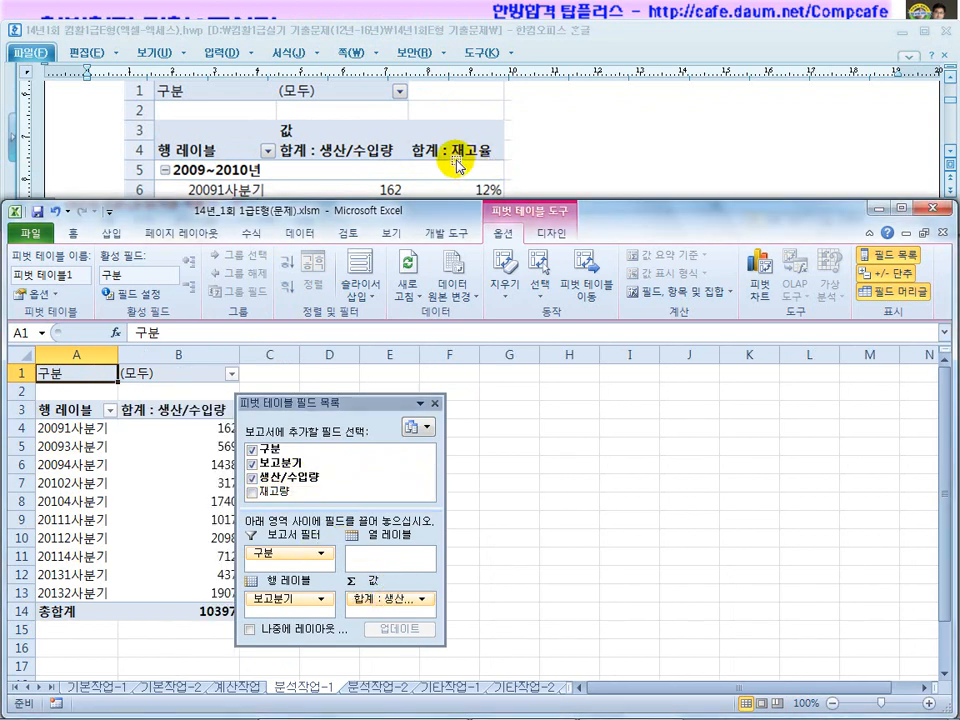
{"action": "left_click_drag", "start_coordinate": [370, 404], "coordinate": [541, 395]}
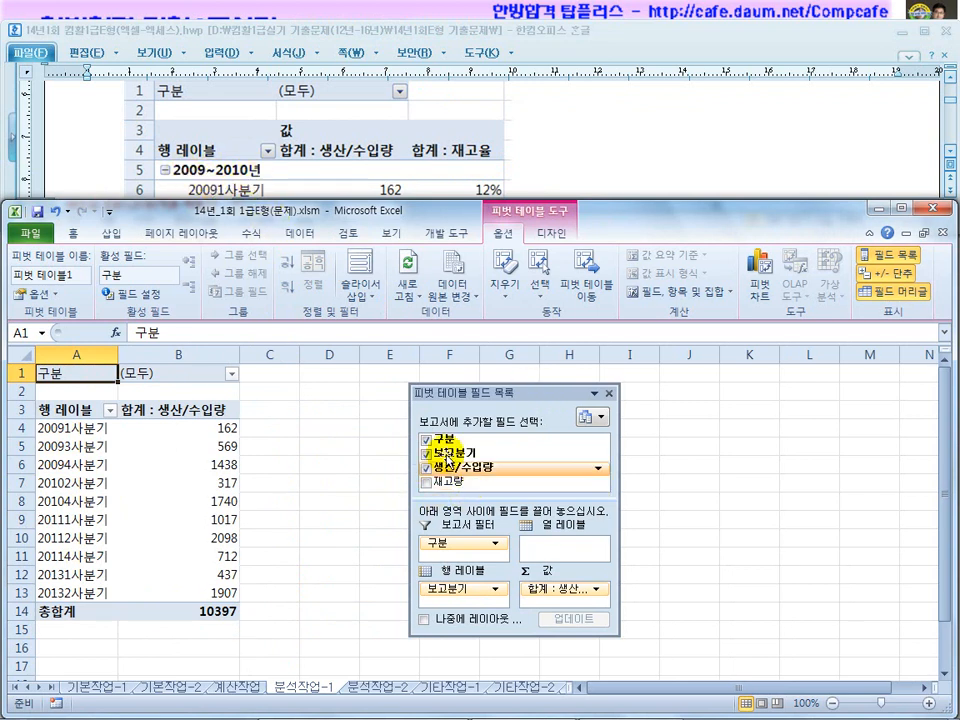
Review the exam instructions and figure for the 재고율 calculated field, the 보고분기 grouping and the number formats
{"action": "left_click", "coordinate": [570, 148]}
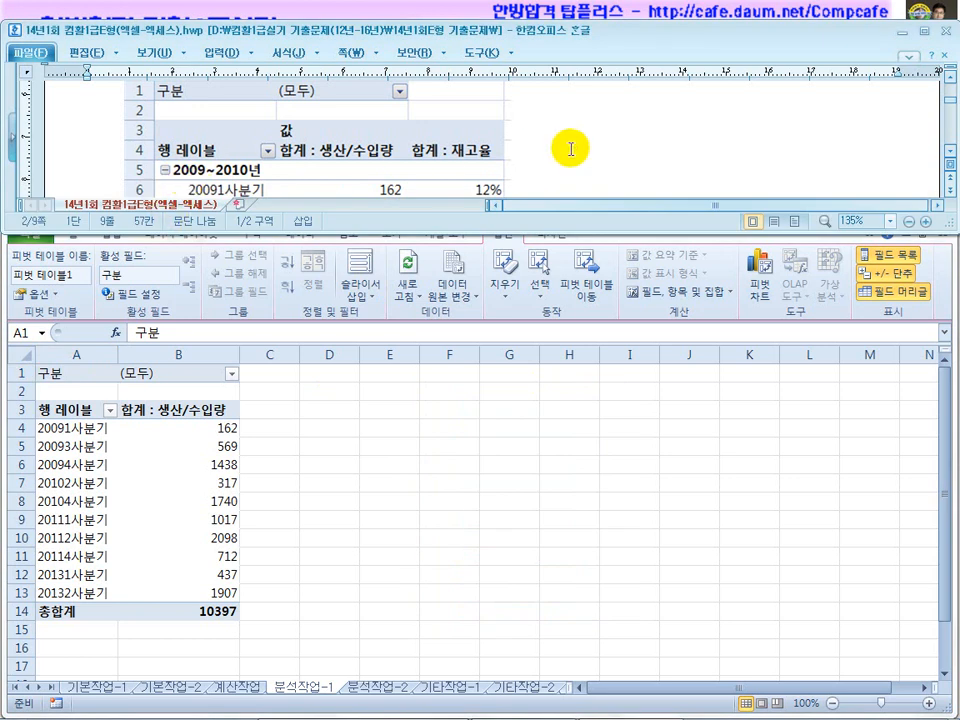
{"action": "scroll", "coordinate": [570, 150], "scroll_direction": "up", "scroll_amount": 3}
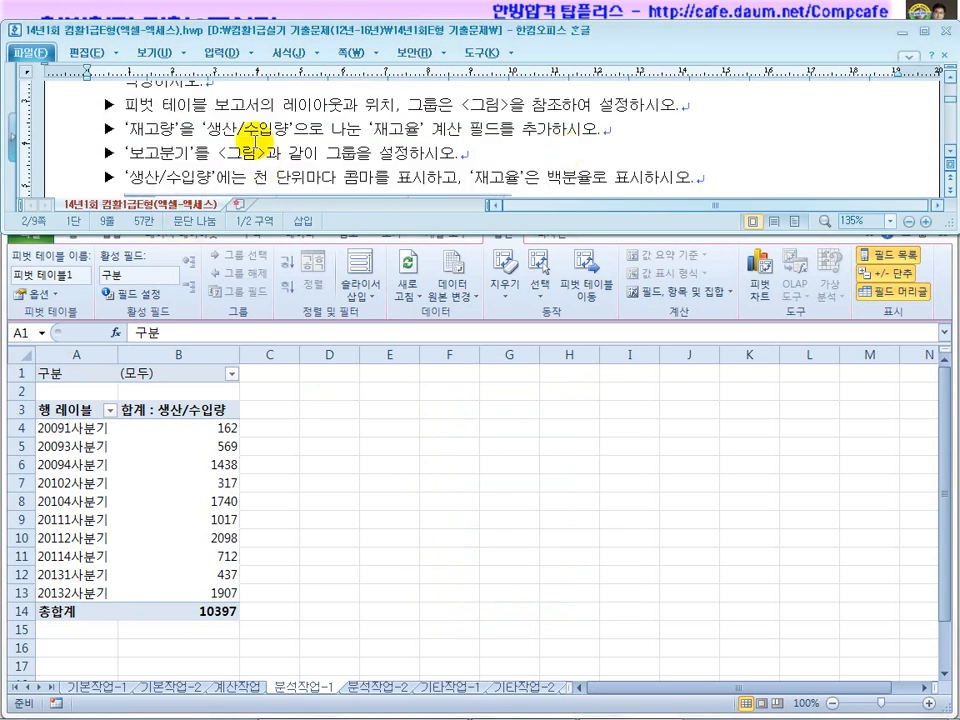
{"action": "left_click", "coordinate": [244, 130]}
{"action": "left_click_drag", "start_coordinate": [485, 108], "coordinate": [316, 103]}
{"action": "left_click", "coordinate": [503, 110]}
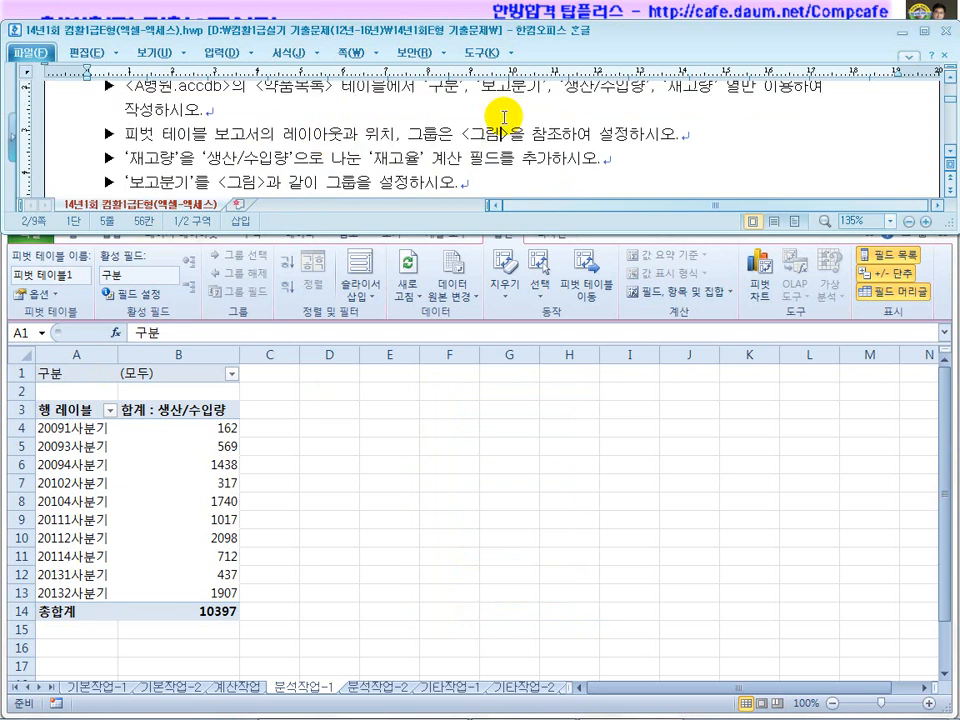
{"action": "left_click_drag", "start_coordinate": [438, 134], "coordinate": [614, 134]}
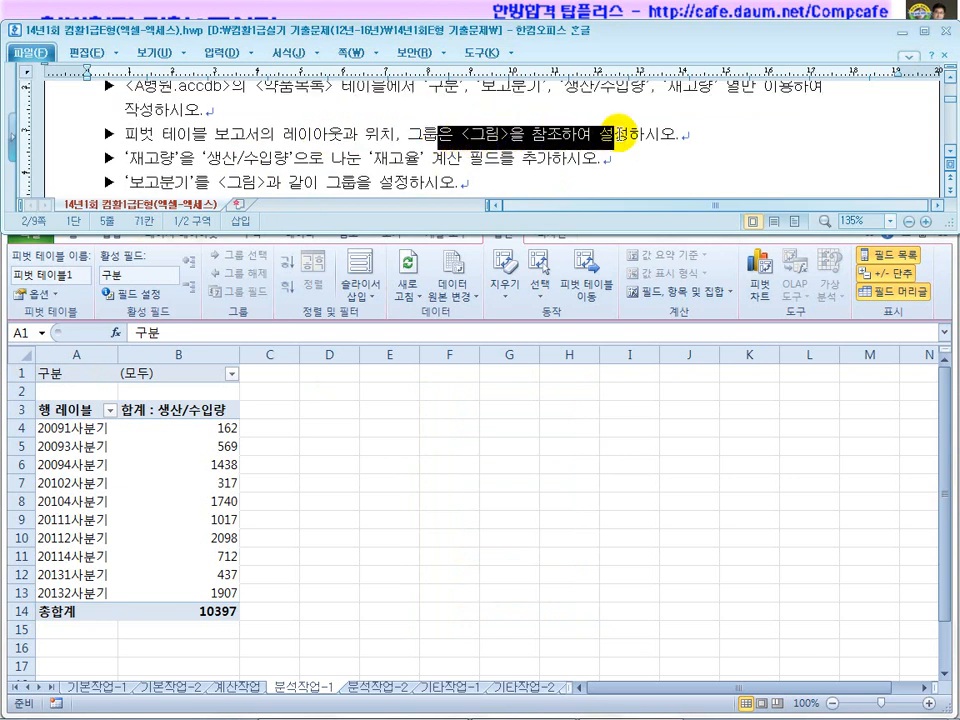
{"action": "left_click", "coordinate": [356, 478]}
{"action": "left_click", "coordinate": [307, 176]}
{"action": "scroll", "coordinate": [364, 167], "scroll_direction": "down", "scroll_amount": 5}
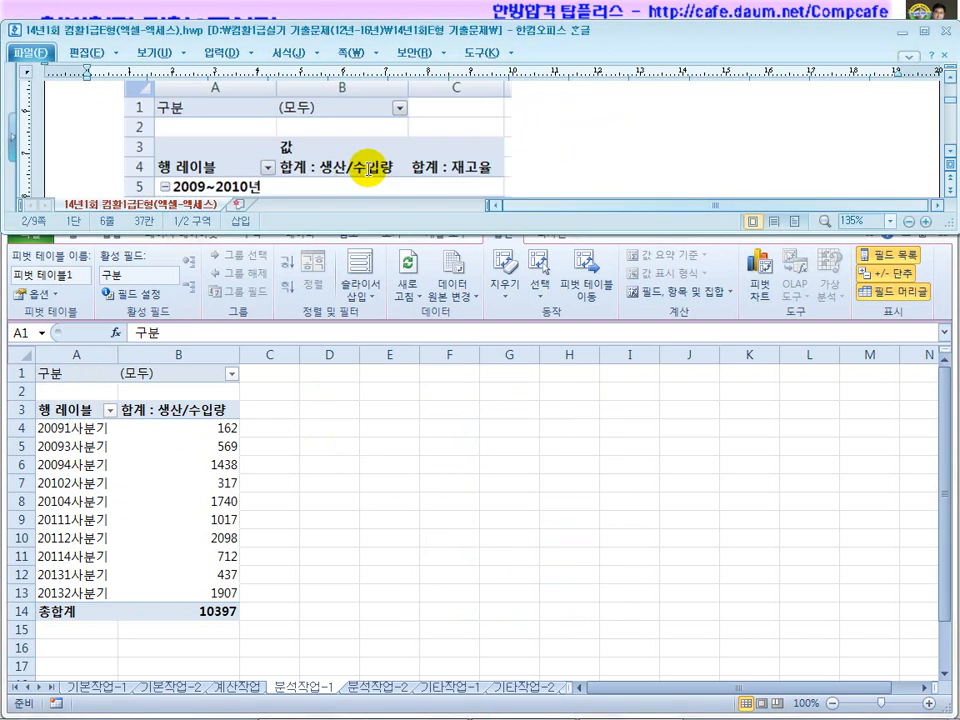
{"action": "scroll", "coordinate": [368, 170], "scroll_direction": "down", "scroll_amount": 3}
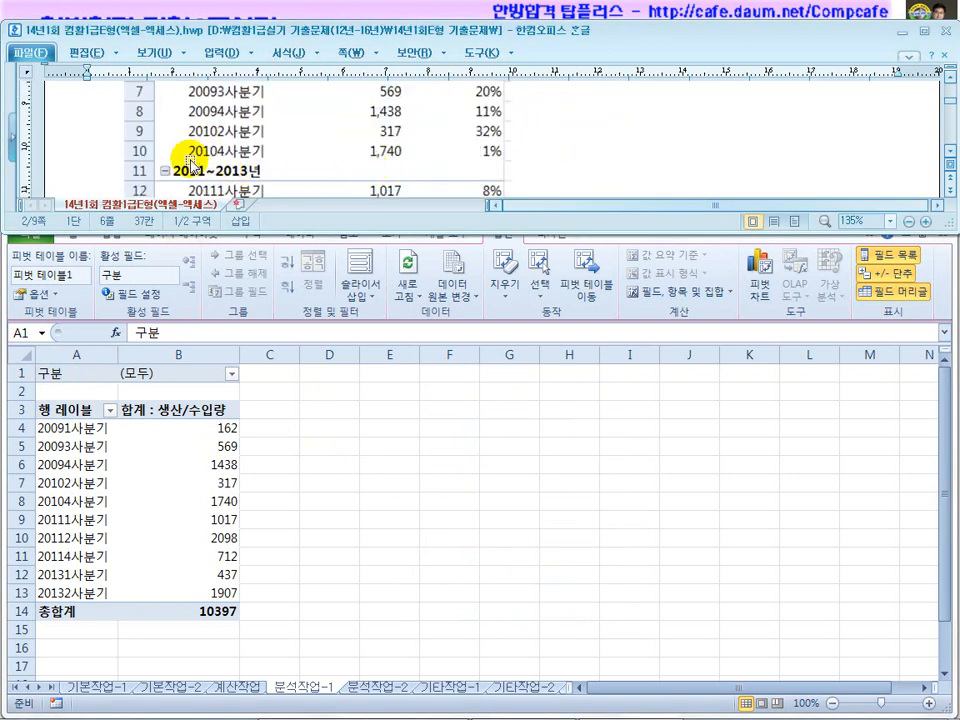
{"action": "scroll", "coordinate": [215, 158], "scroll_direction": "up", "scroll_amount": 3}
{"action": "double_click", "coordinate": [292, 26]}
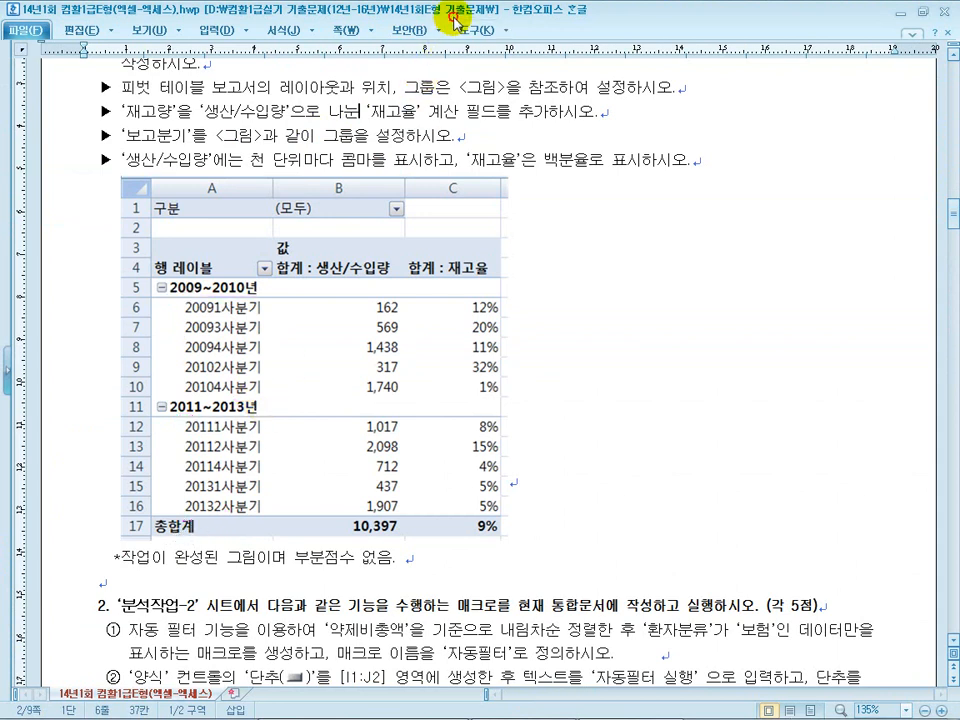
{"action": "left_click_drag", "start_coordinate": [340, 12], "coordinate": [455, 25]}
Group the row labels from 20091사분기 through 20104사분기 in A4:A8 of the pivot table
{"action": "left_click_drag", "start_coordinate": [75, 428], "coordinate": [79, 493]}
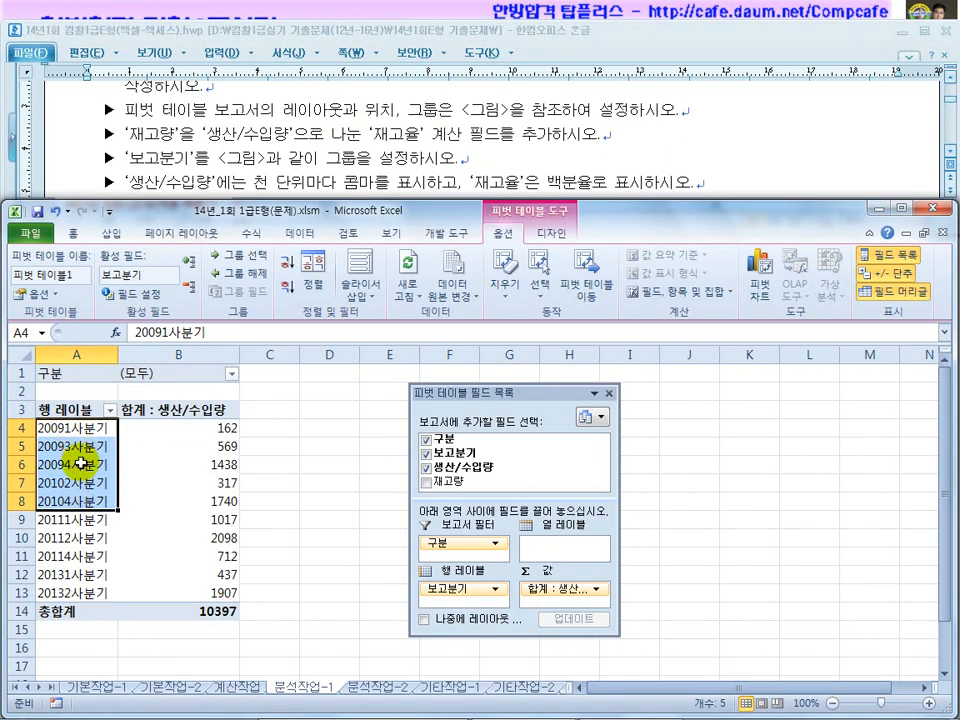
{"action": "right_click", "coordinate": [80, 457]}
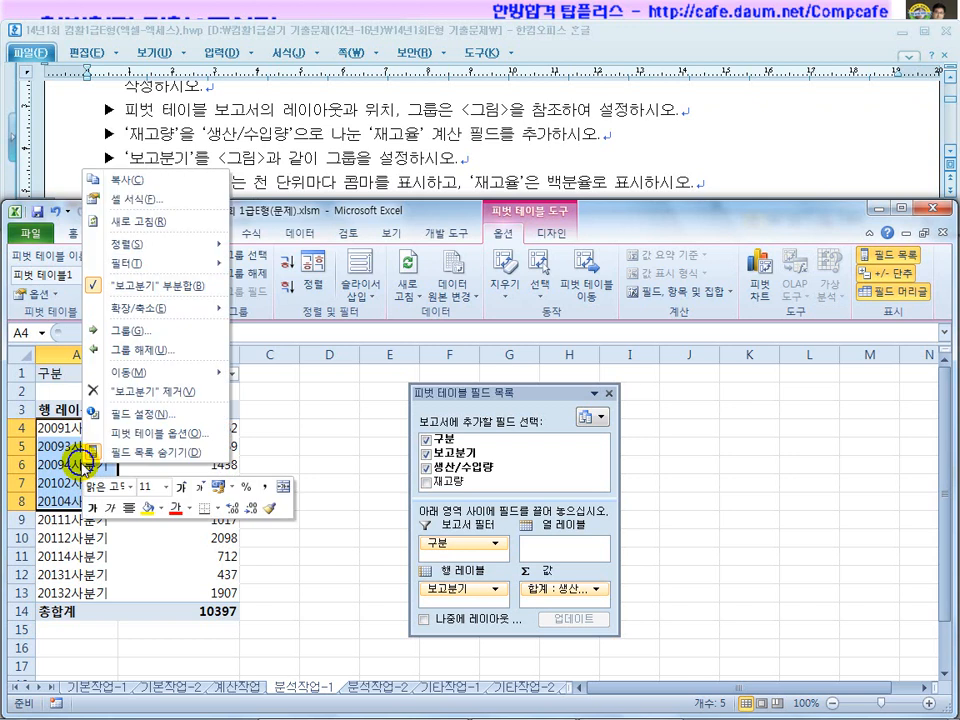
{"action": "left_click", "coordinate": [145, 330]}
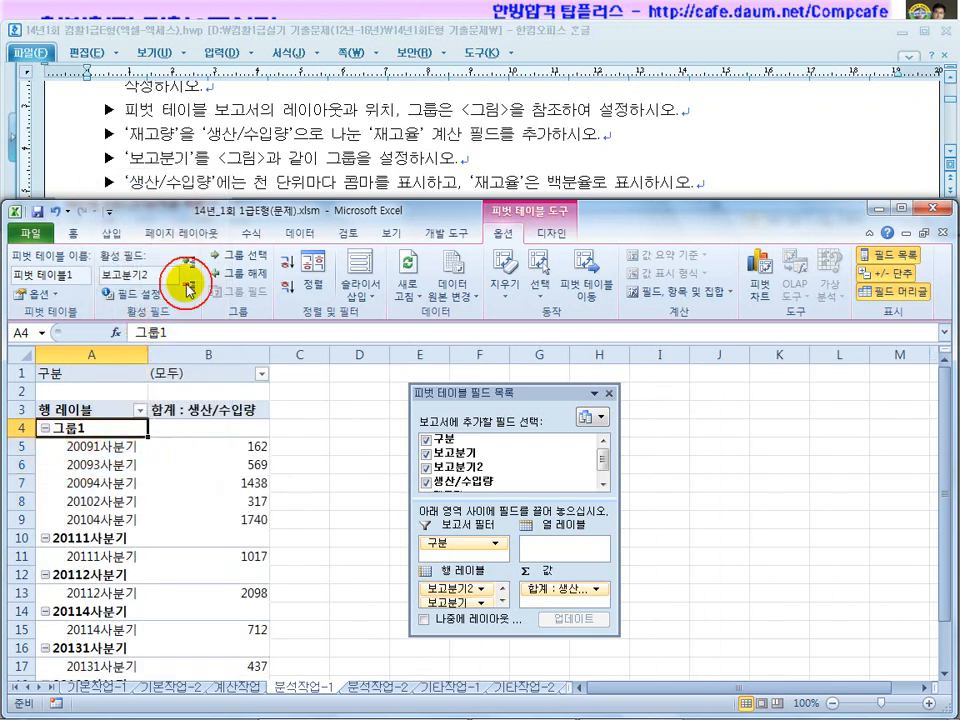
Check the group name in the exam figure and rename the group in A4 as 2009~2010년
{"action": "left_click", "coordinate": [253, 160]}
{"action": "scroll", "coordinate": [255, 165], "scroll_direction": "down", "scroll_amount": 5}
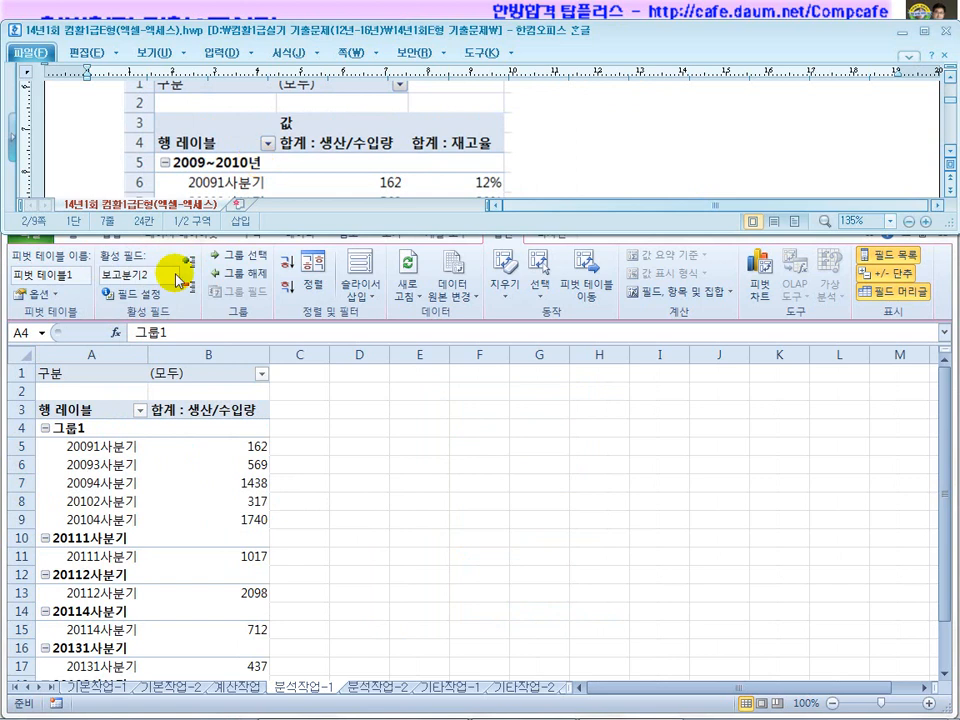
{"action": "left_click", "coordinate": [108, 428]}
{"action": "left_click_drag", "start_coordinate": [178, 336], "coordinate": [116, 332]}
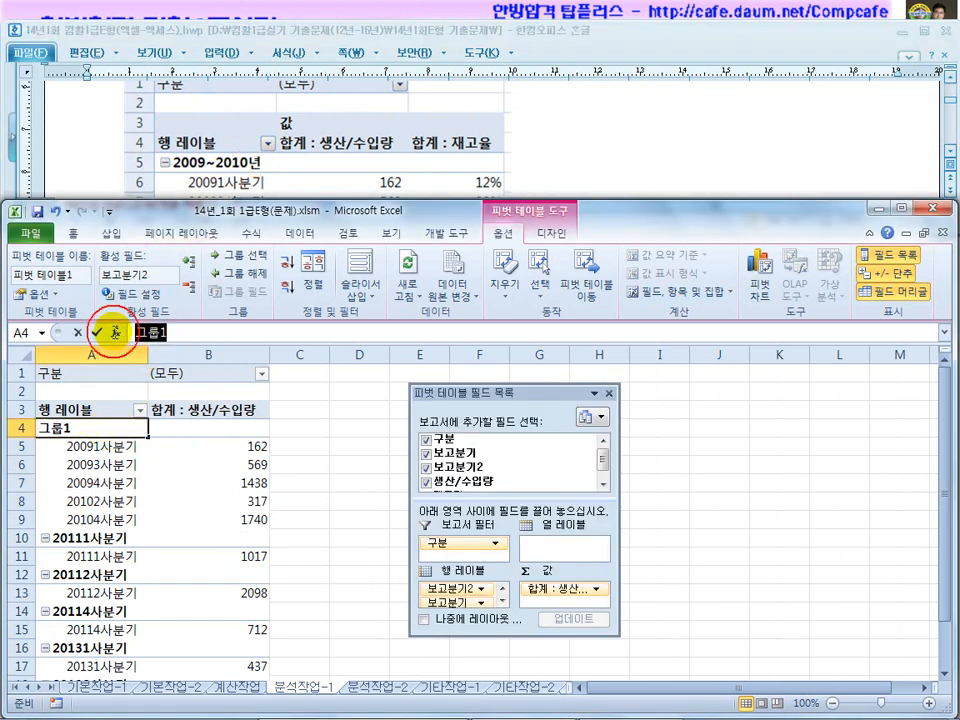
{"action": "type", "text": "2009~2010년"}
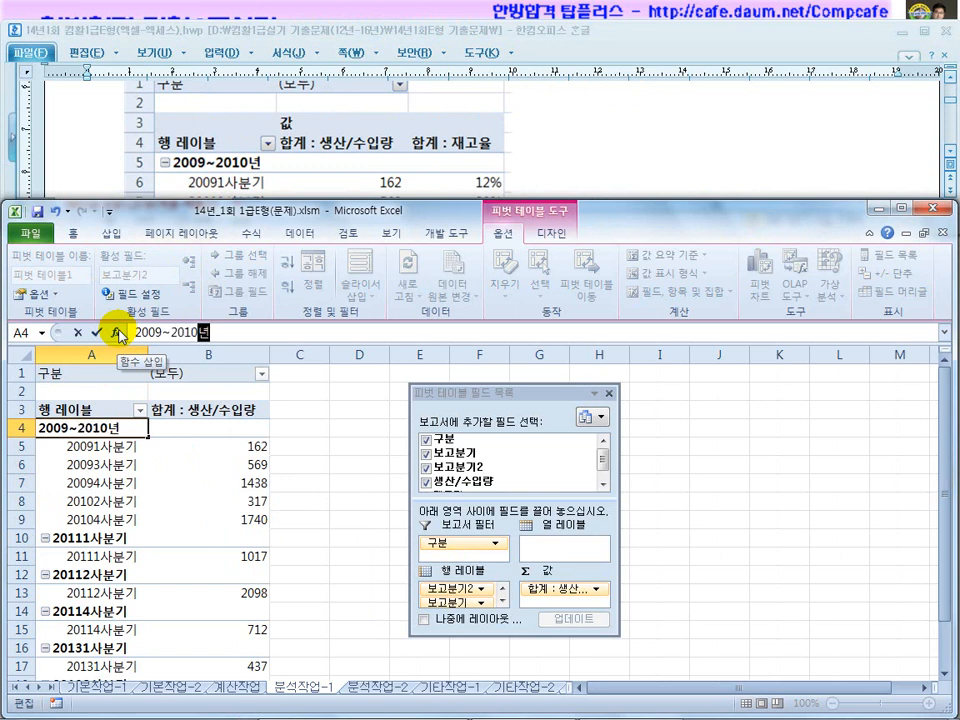
{"action": "key", "text": "Return"}
Group the row labels from 20111사분기 through 20132사분기 in A10:A18 of the pivot table
{"action": "left_click_drag", "start_coordinate": [97, 540], "coordinate": [100, 612]}
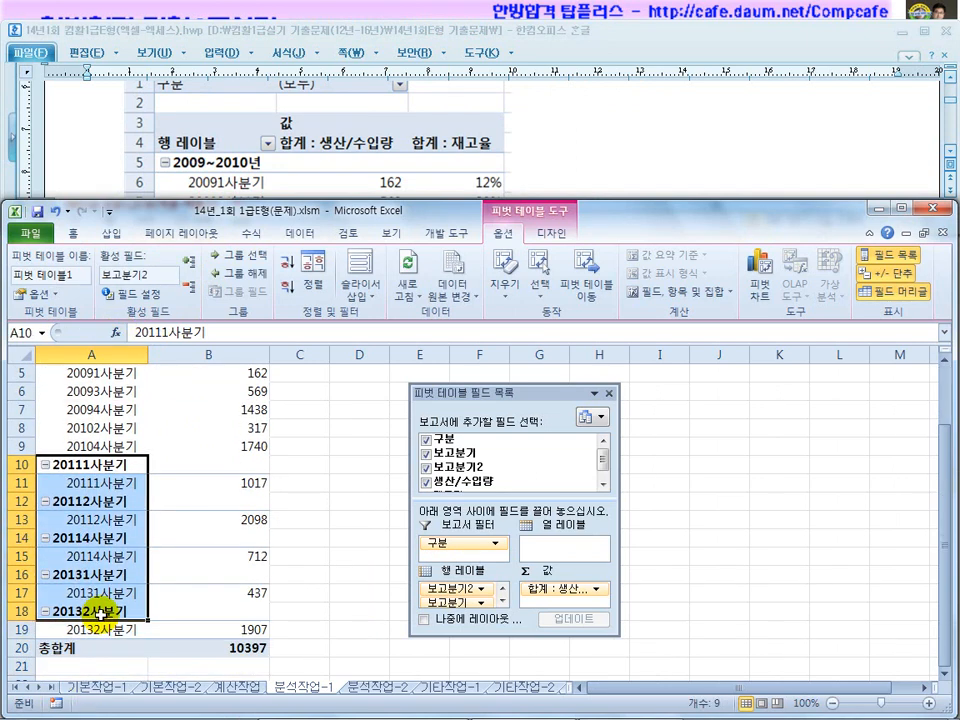
{"action": "right_click", "coordinate": [100, 612]}
{"action": "left_click", "coordinate": [162, 411]}
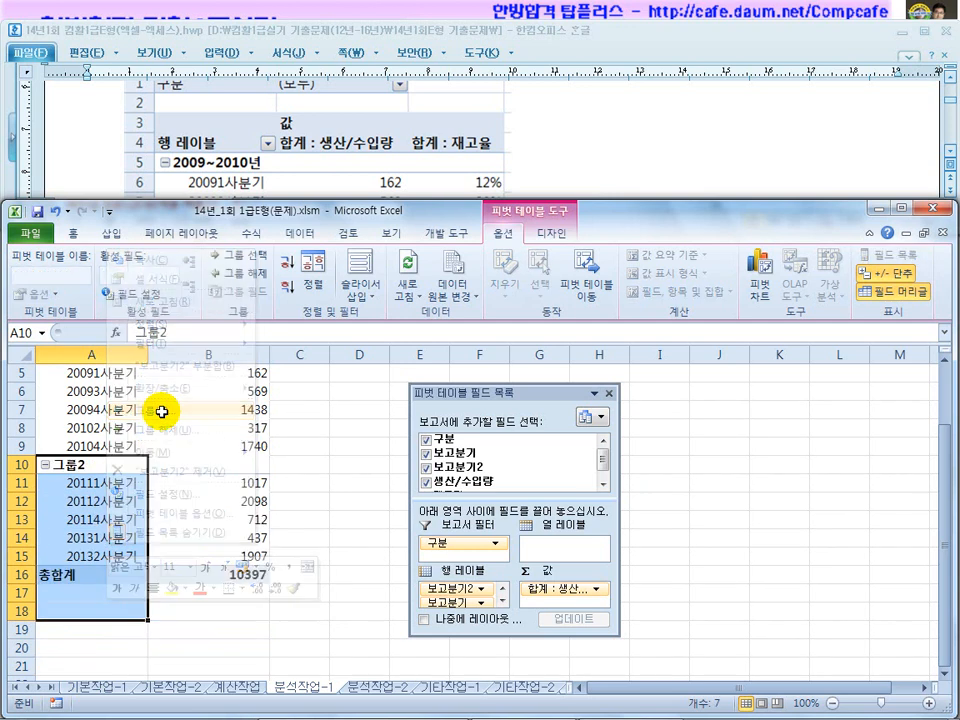
Check the second group's name in the exam figure and rename the group in A10 as 2011~2013년
{"action": "left_click", "coordinate": [90, 463]}
{"action": "left_click_drag", "start_coordinate": [182, 332], "coordinate": [130, 332]}
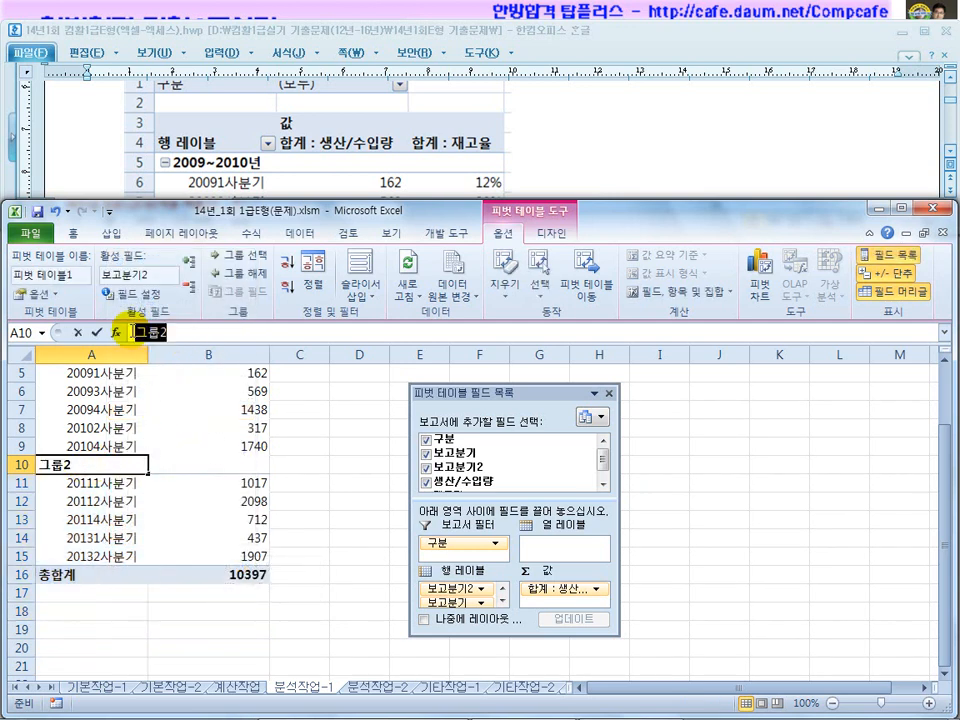
{"action": "left_click", "coordinate": [377, 189]}
{"action": "scroll", "coordinate": [589, 156], "scroll_direction": "down", "scroll_amount": 3}
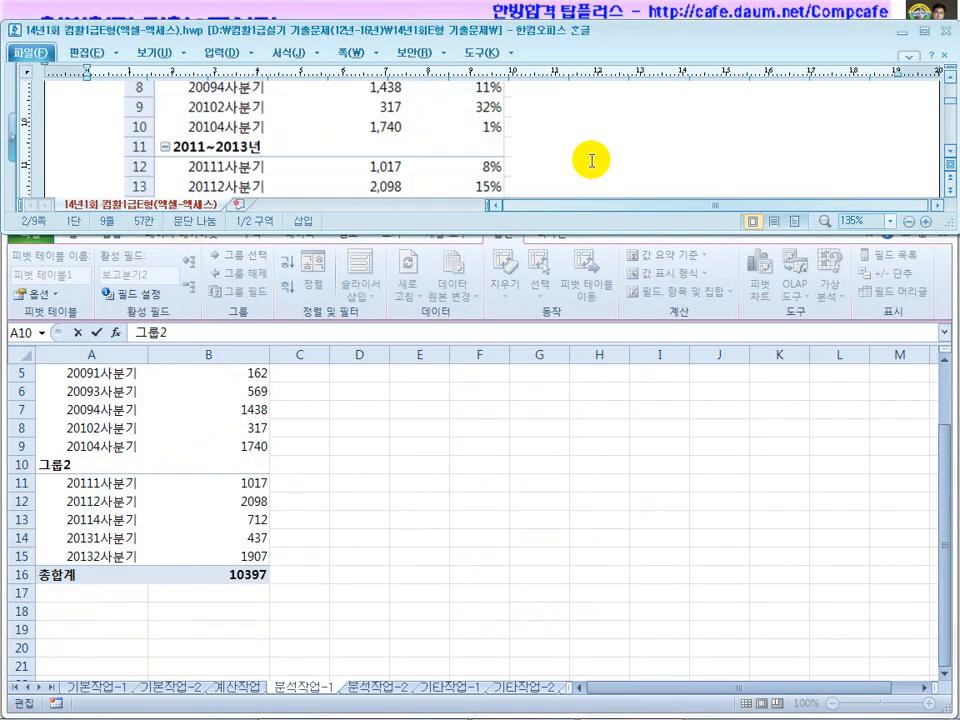
{"action": "left_click", "coordinate": [183, 337]}
{"action": "type", "text": "2011~2013년"}
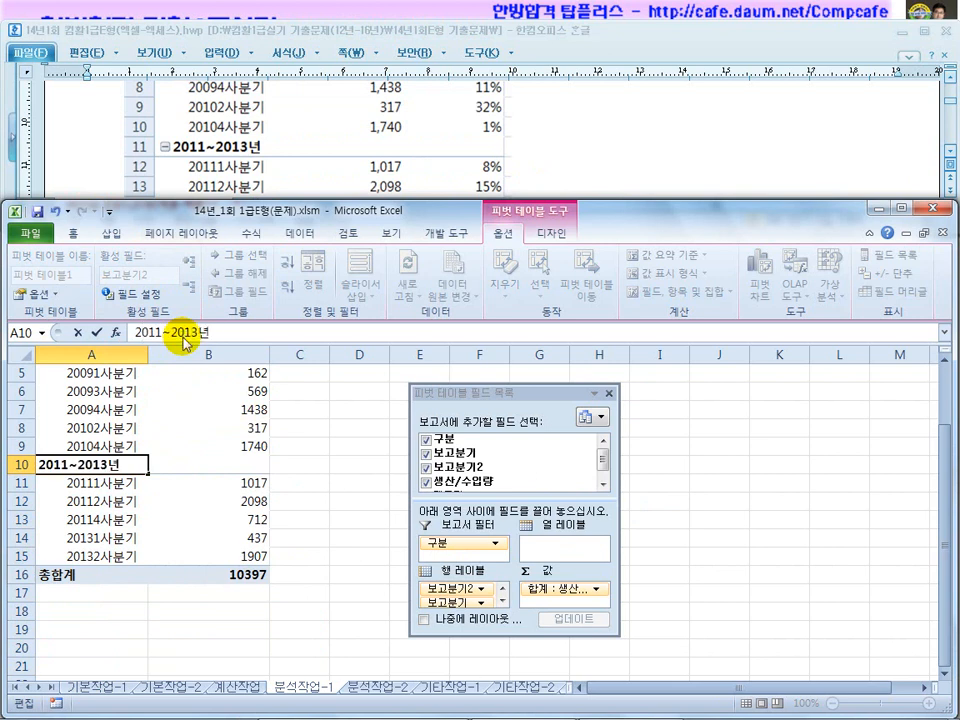
{"action": "key", "text": "Return"}
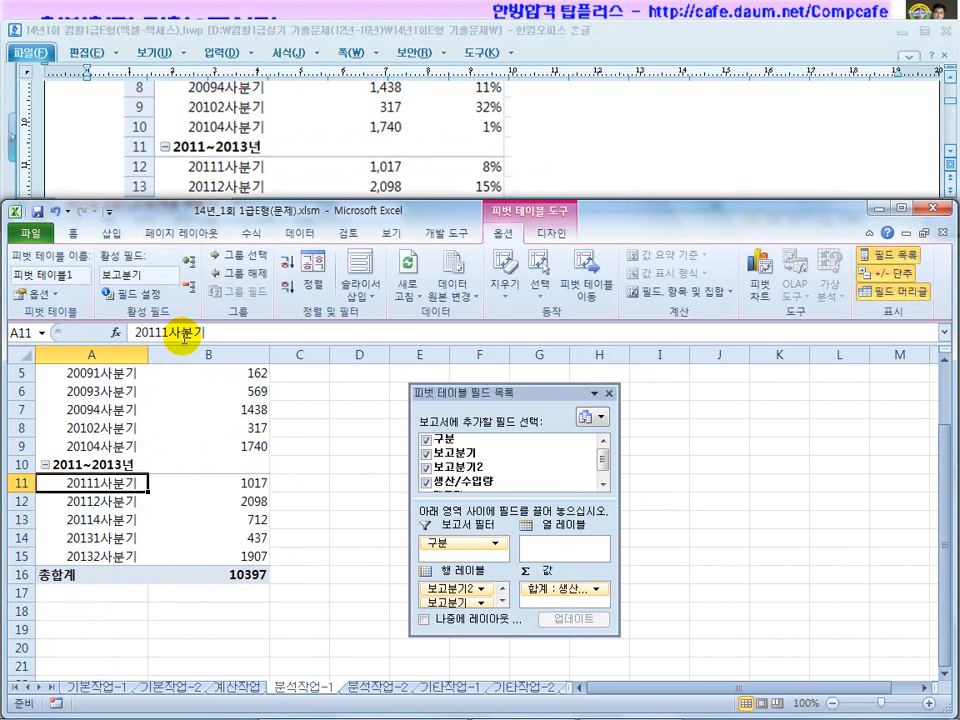
Compare the grouped pivot table with the exam figure and review the instruction for the 재고율 calculated field
{"action": "scroll", "coordinate": [171, 452], "scroll_direction": "up", "scroll_amount": 2}
{"action": "left_click", "coordinate": [88, 409]}
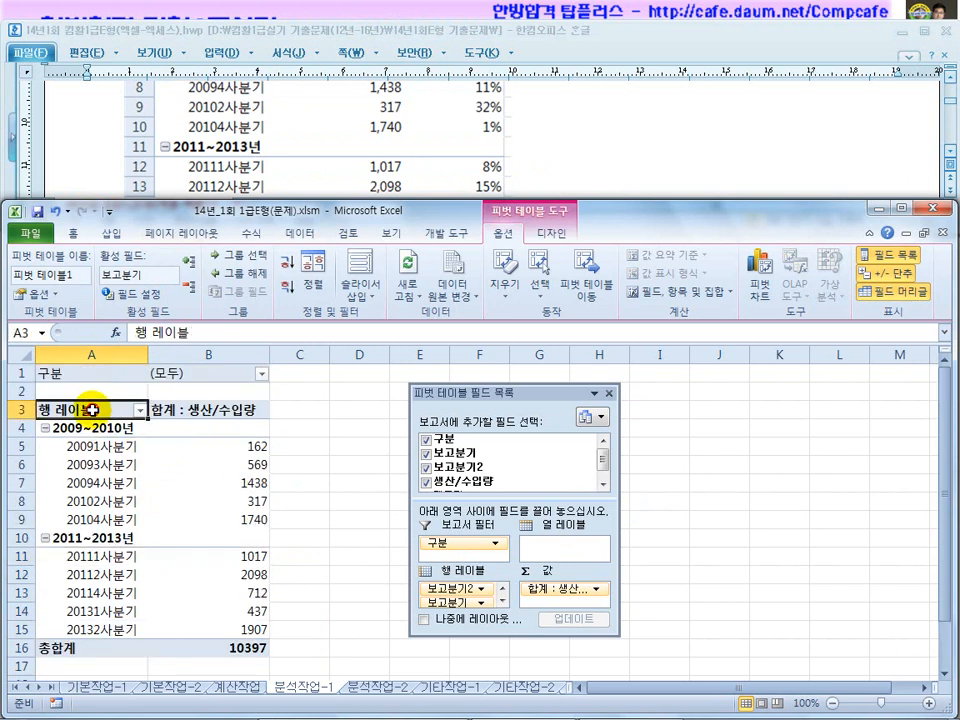
{"action": "left_click", "coordinate": [572, 185]}
{"action": "scroll", "coordinate": [572, 185], "scroll_direction": "up", "scroll_amount": 3}
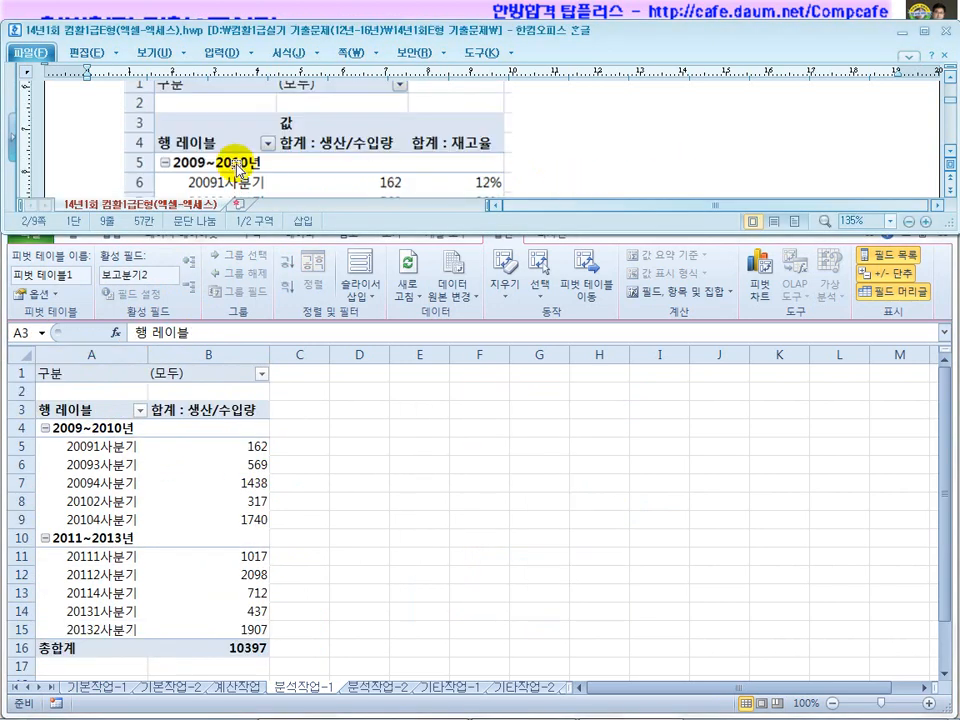
{"action": "left_click", "coordinate": [209, 316]}
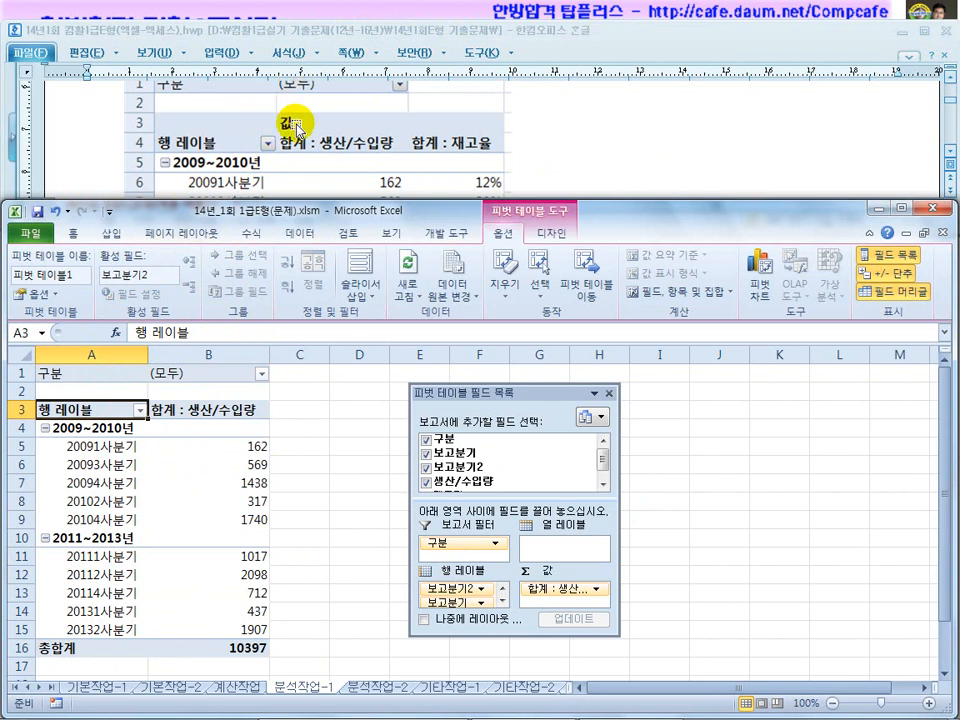
{"action": "left_click", "coordinate": [470, 147]}
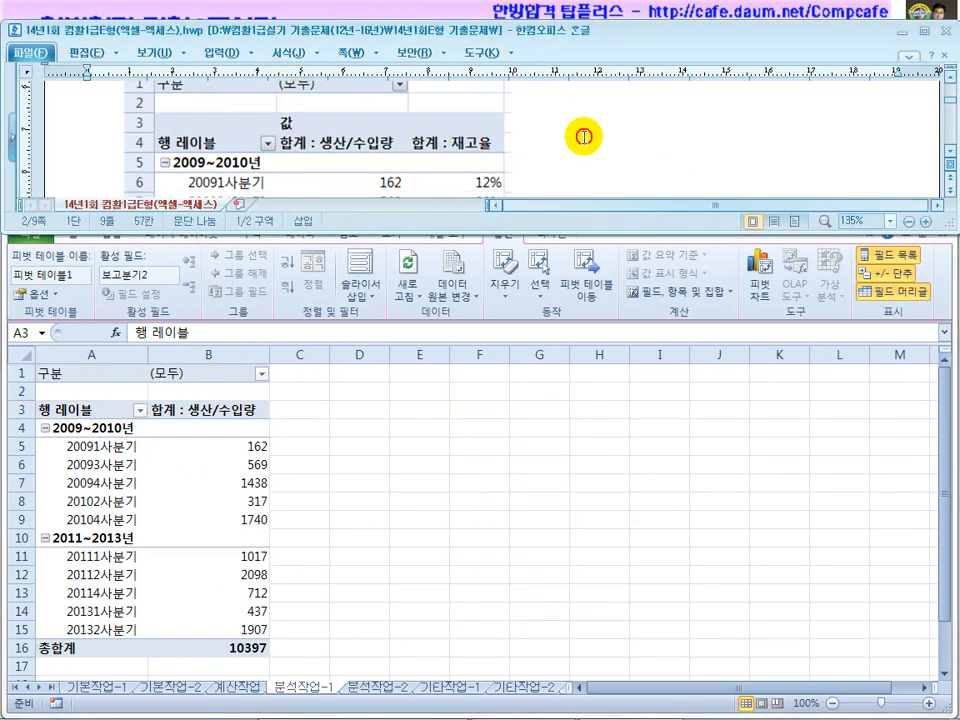
{"action": "scroll", "coordinate": [578, 201], "scroll_direction": "down", "scroll_amount": 5}
{"action": "scroll", "coordinate": [235, 183], "scroll_direction": "down", "scroll_amount": 2}
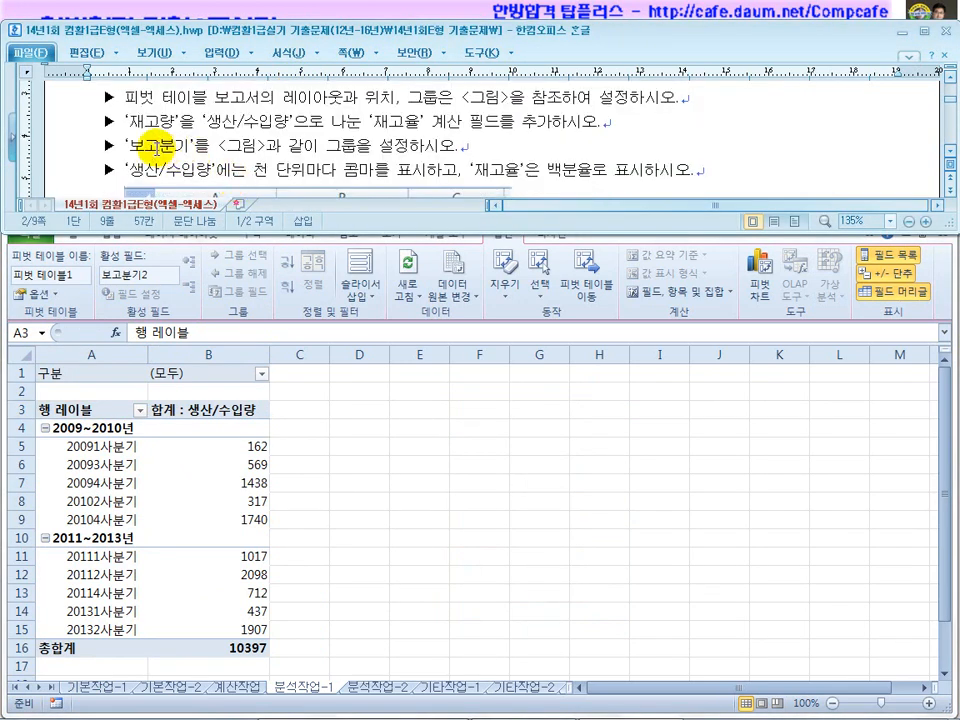
{"action": "scroll", "coordinate": [165, 128], "scroll_direction": "up", "scroll_amount": 1}
{"action": "left_click_drag", "start_coordinate": [207, 133], "coordinate": [361, 138]}
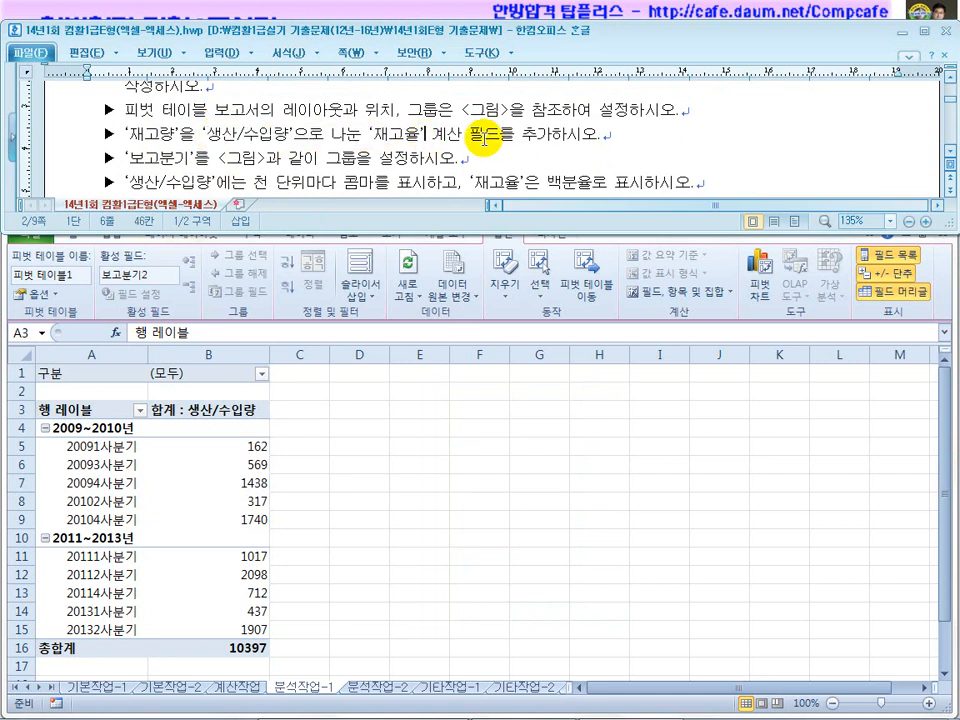
Start inserting a calculated field in the pivot table, move its dialog clear of the report, and name the field 재고율
{"action": "left_click", "coordinate": [249, 441]}
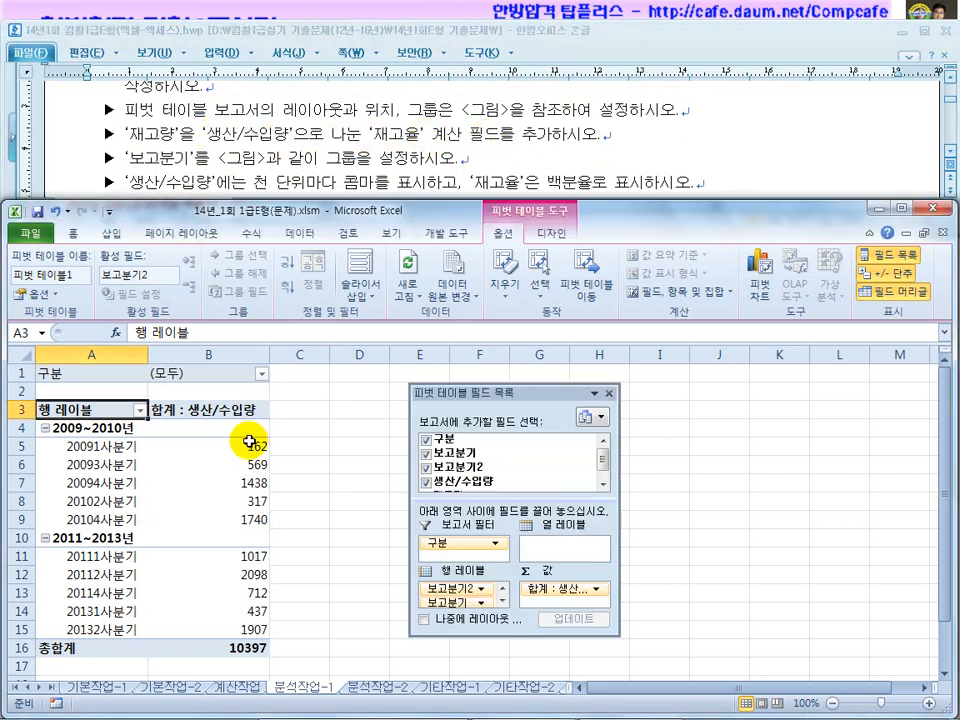
{"action": "left_click", "coordinate": [731, 294]}
{"action": "left_click", "coordinate": [703, 315]}
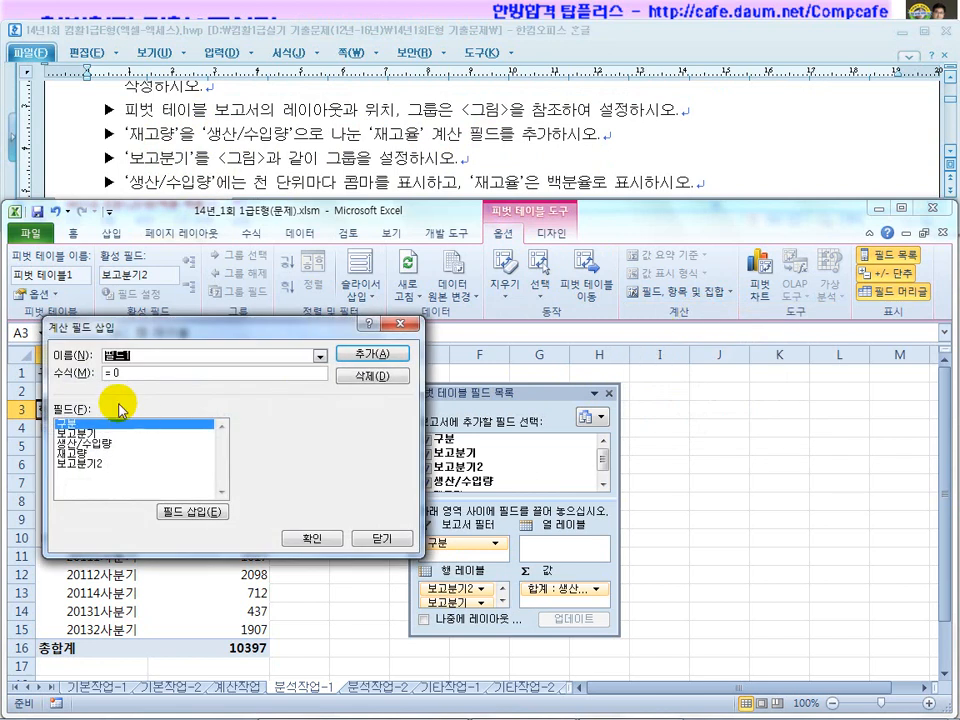
{"action": "left_click_drag", "start_coordinate": [264, 334], "coordinate": [540, 338]}
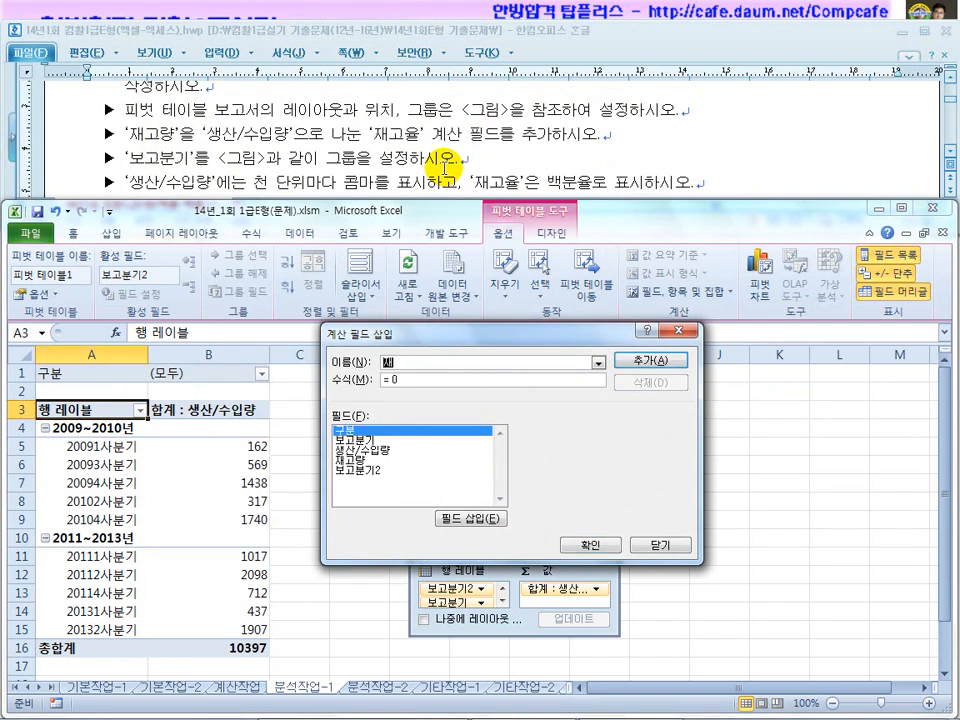
{"action": "type", "text": "재고율"}
Recheck the exam instructions, enter the 재고율 formula as = 재고량/, and select 생산/수입량 as the divisor field
{"action": "left_click", "coordinate": [461, 160]}
{"action": "scroll", "coordinate": [461, 161], "scroll_direction": "down", "scroll_amount": 5}
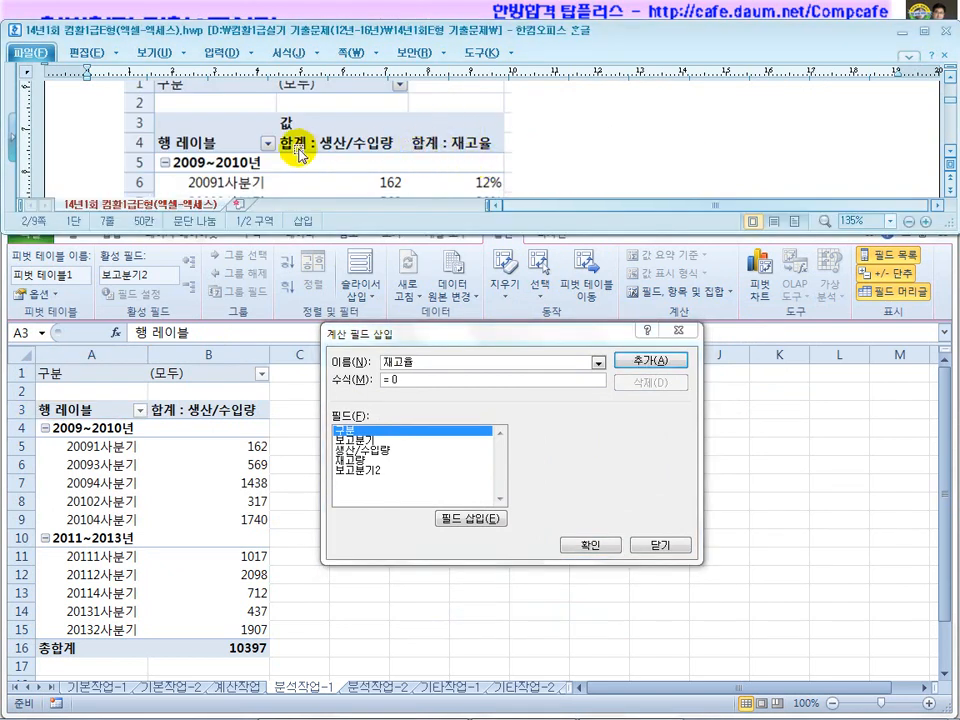
{"action": "scroll", "coordinate": [568, 133], "scroll_direction": "up", "scroll_amount": 5}
{"action": "left_click", "coordinate": [573, 139]}
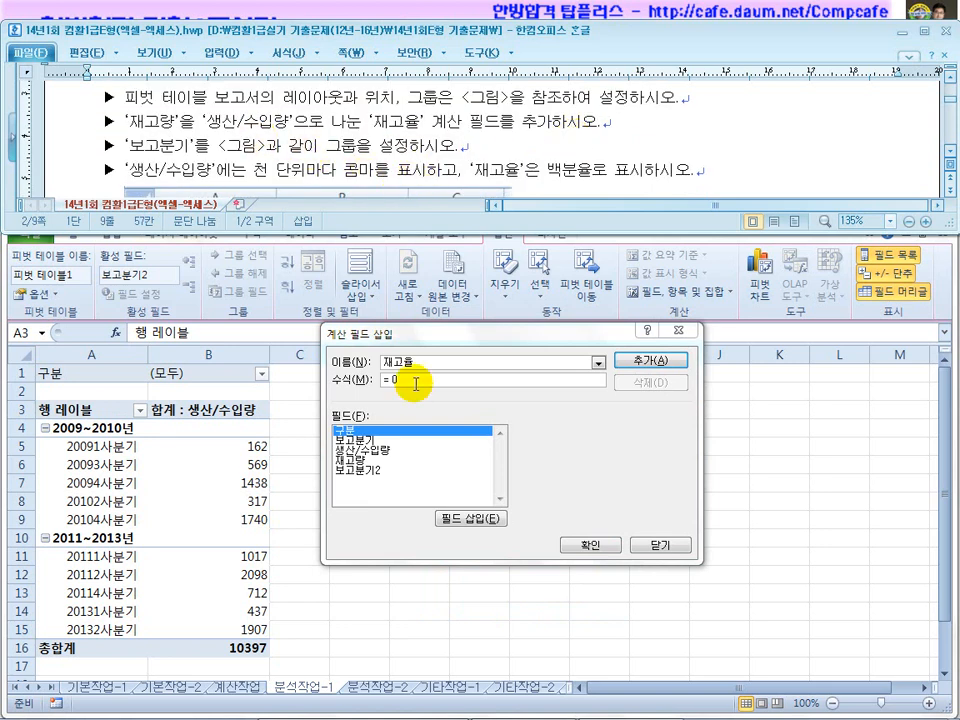
{"action": "left_click_drag", "start_coordinate": [405, 380], "coordinate": [347, 388]}
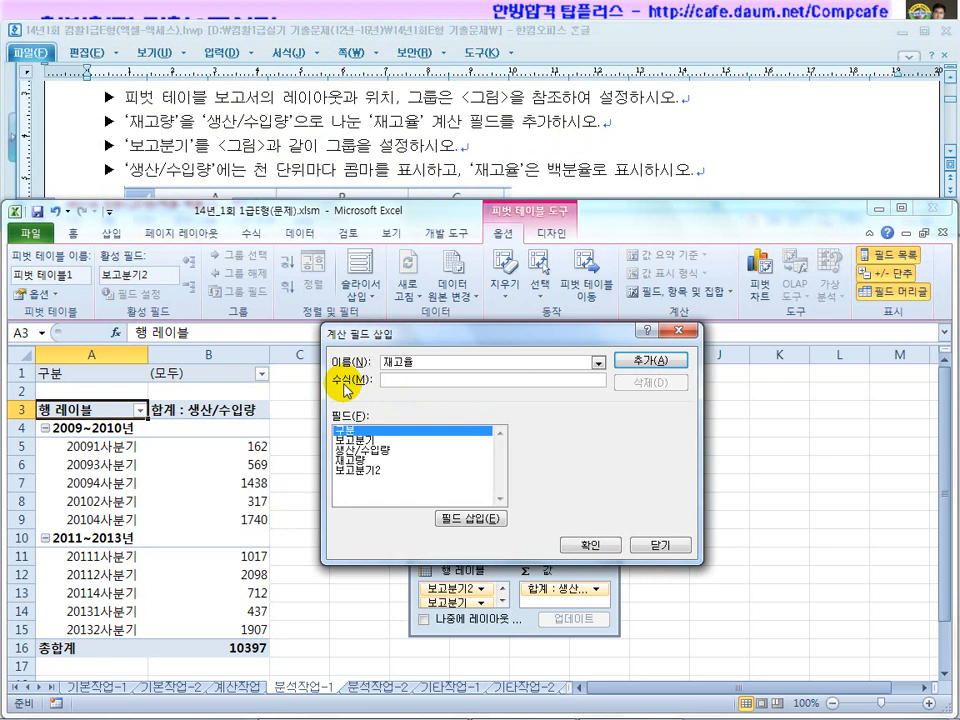
{"action": "key", "text": "BackSpace"}
{"action": "type", "text": "="}
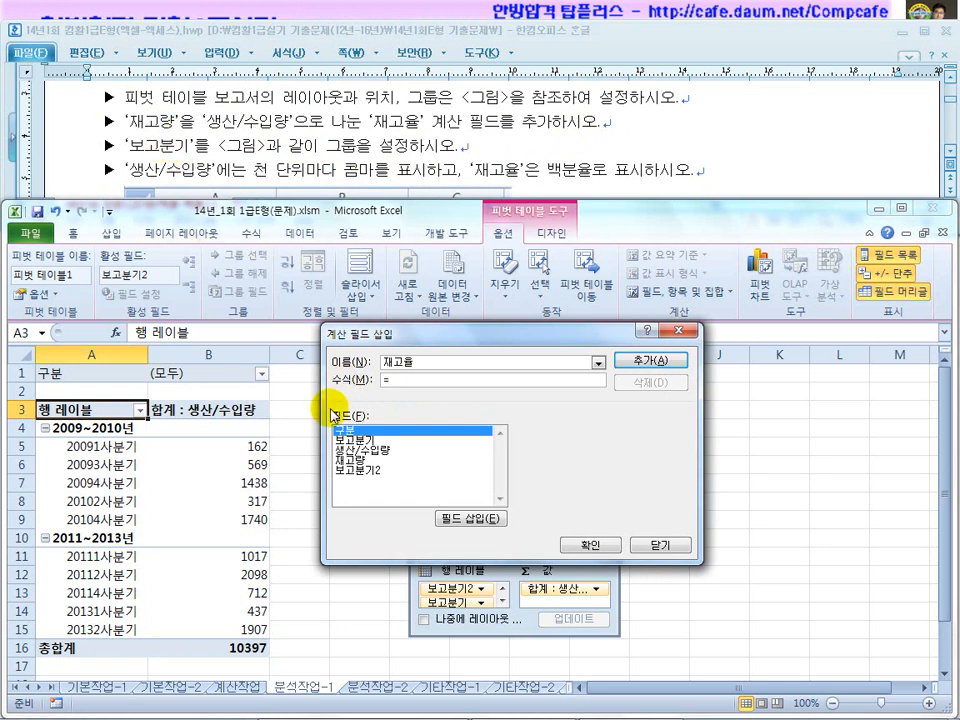
{"action": "left_click", "coordinate": [370, 461]}
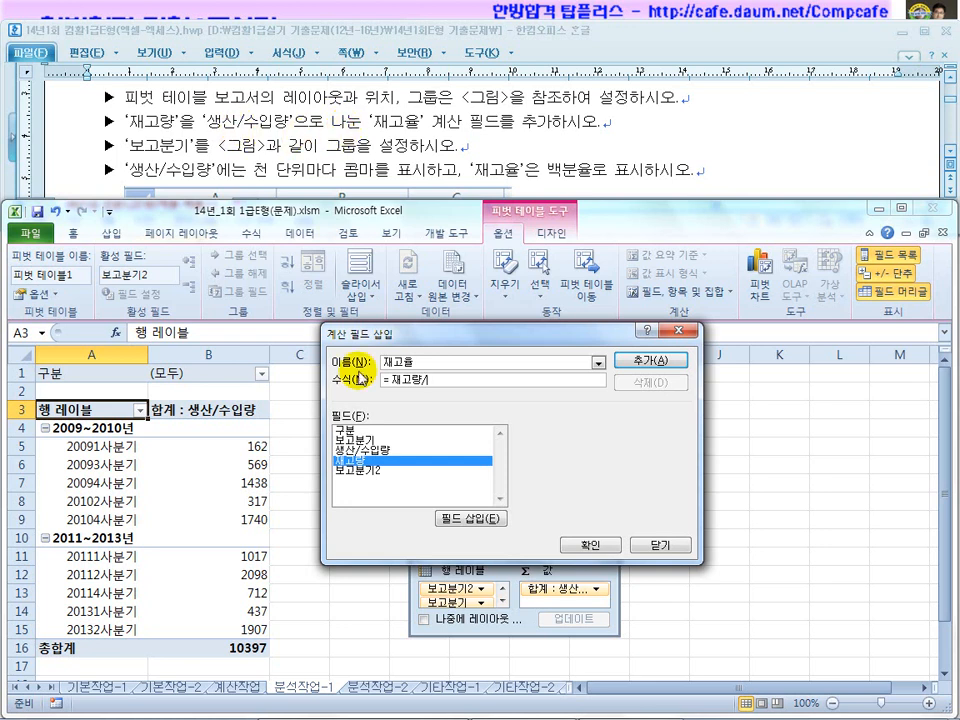
{"action": "left_click", "coordinate": [366, 452]}
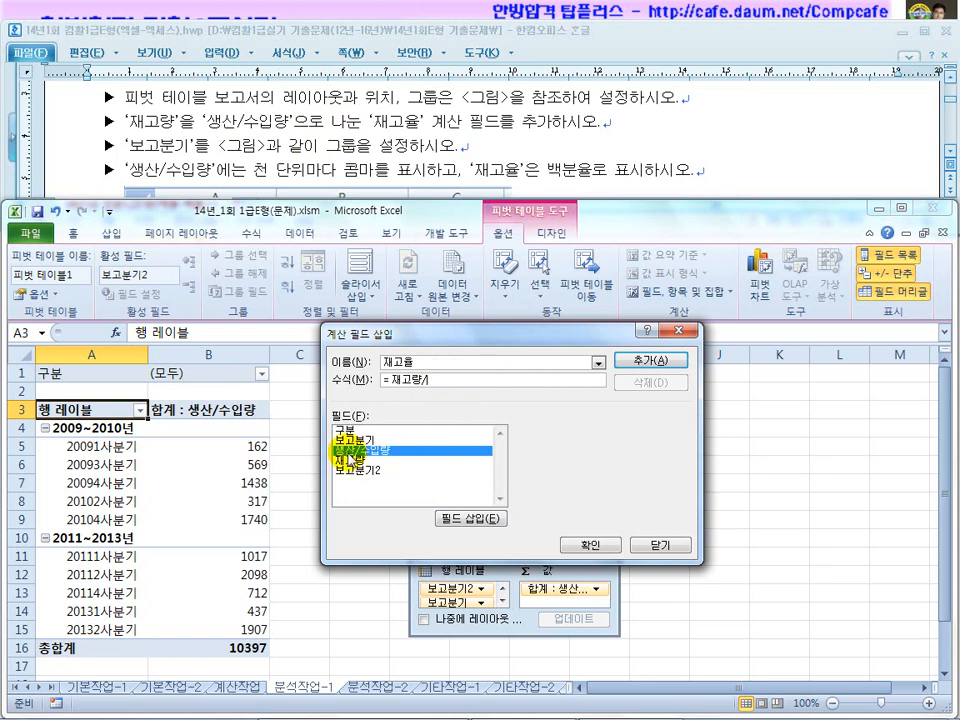
Complete the calculated field 재고율 as 재고량 divided by '생산/수입량', add it to the pivot table, and enlarge the field list area
{"action": "double_click", "coordinate": [345, 451]}
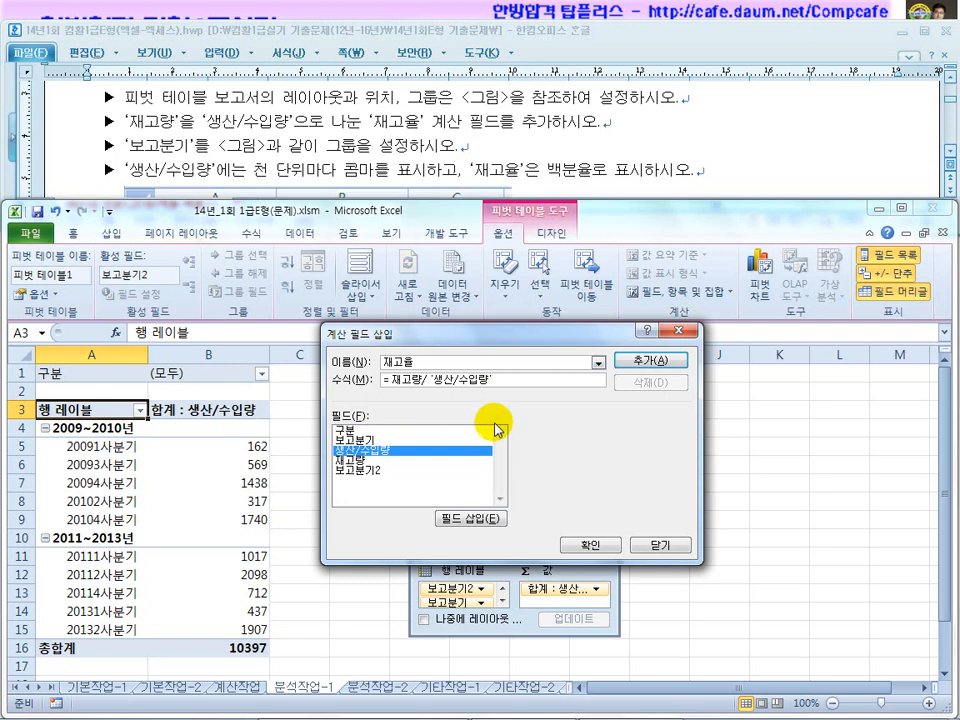
{"action": "left_click", "coordinate": [652, 362]}
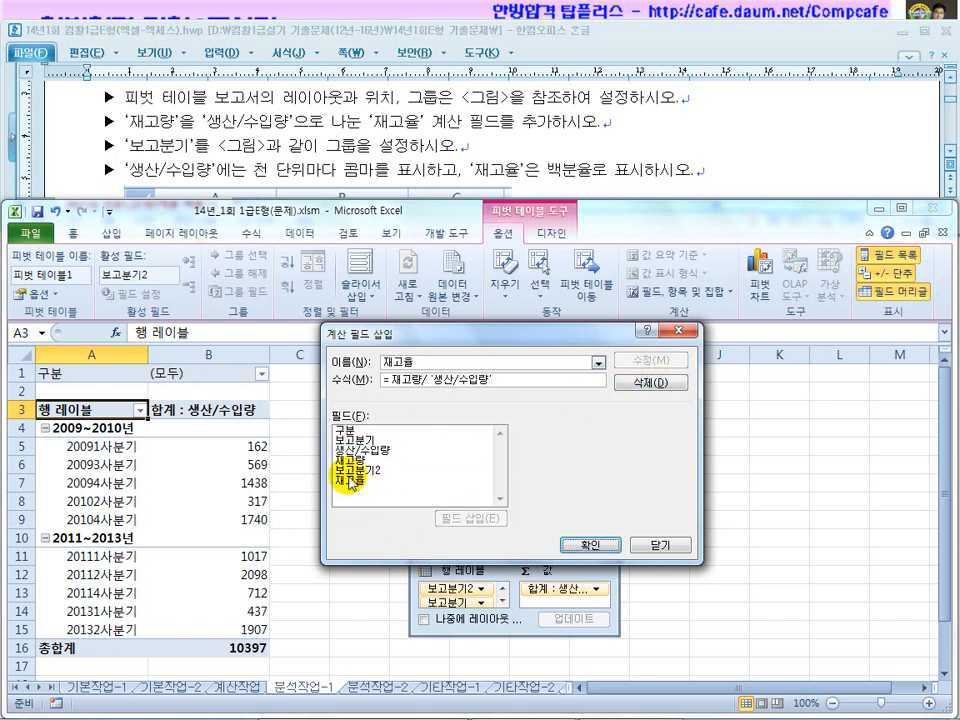
{"action": "left_click", "coordinate": [588, 545]}
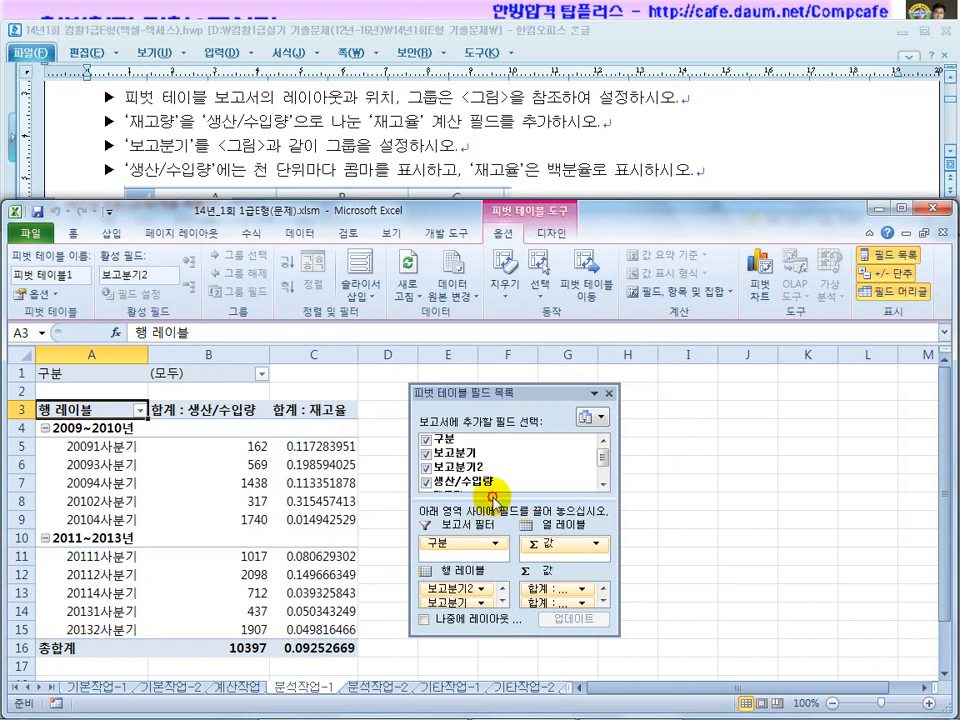
{"action": "left_click_drag", "start_coordinate": [492, 494], "coordinate": [490, 514]}
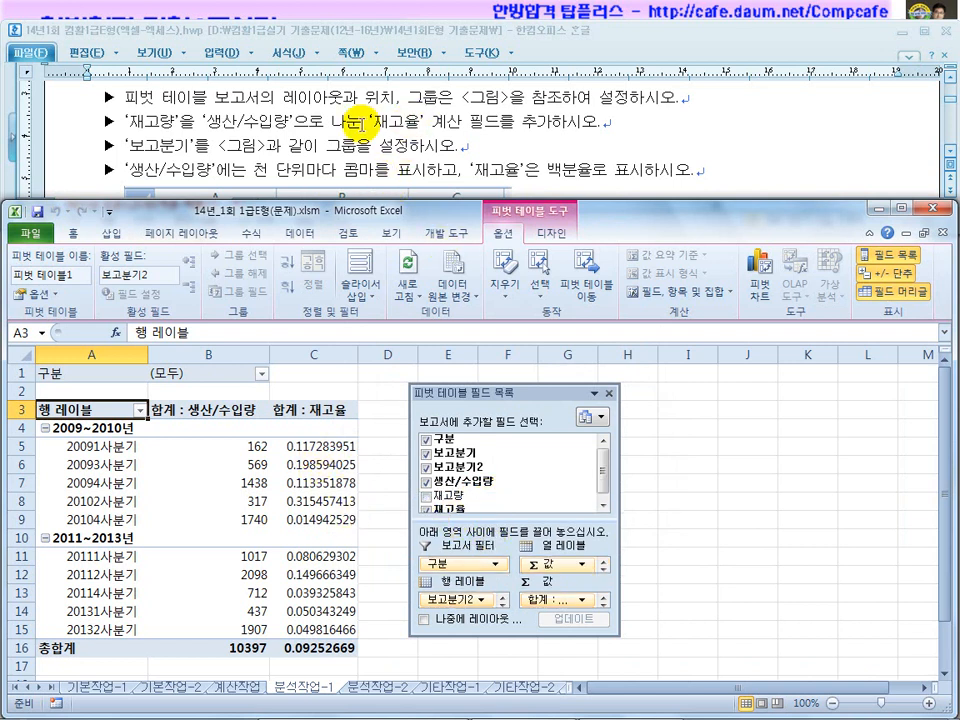
Reread the pivot table requirements on the calculated field, the 보고분기 grouping and the number formats, checking them against the grouped rows
{"action": "left_click", "coordinate": [308, 123]}
{"action": "left_click_drag", "start_coordinate": [316, 122], "coordinate": [490, 122]}
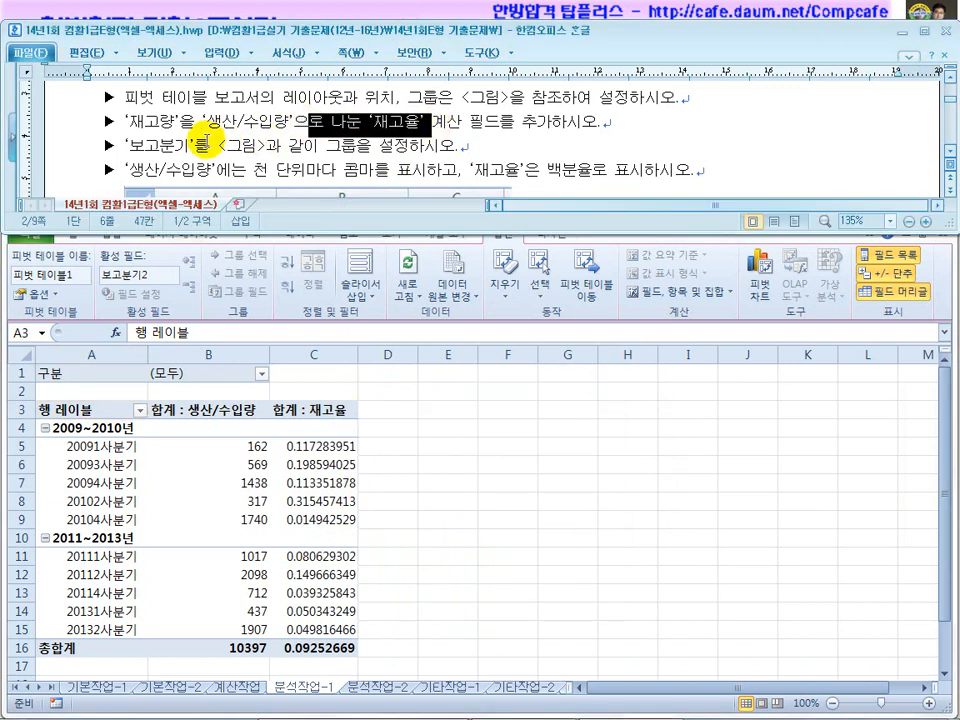
{"action": "left_click", "coordinate": [204, 141]}
{"action": "left_click_drag", "start_coordinate": [200, 145], "coordinate": [408, 146]}
{"action": "left_click", "coordinate": [154, 489]}
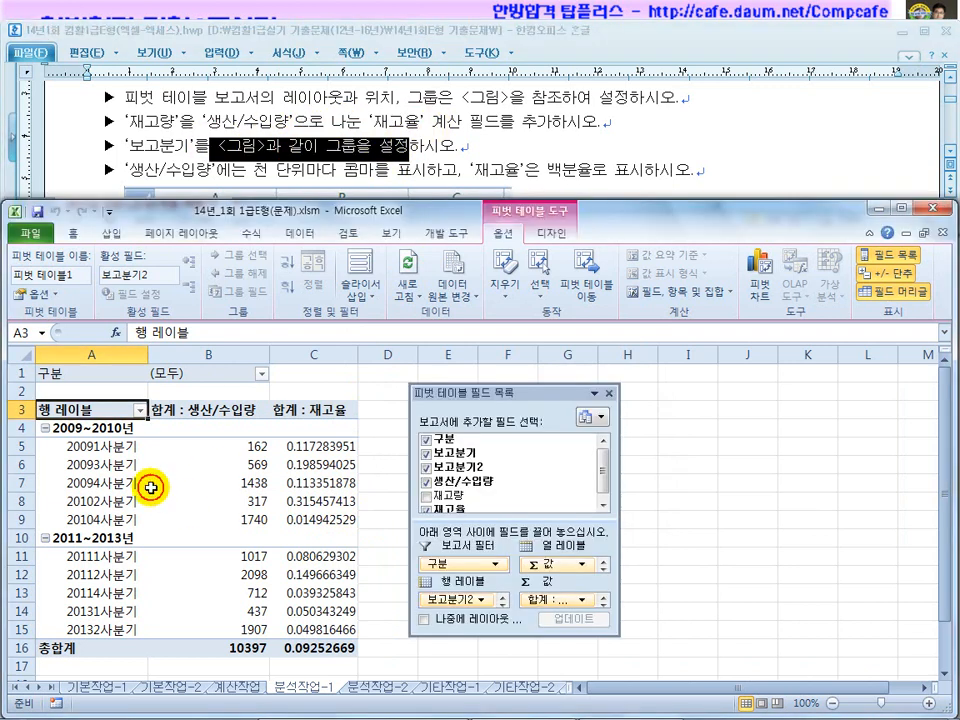
{"action": "left_click", "coordinate": [110, 452]}
{"action": "left_click_drag", "start_coordinate": [110, 452], "coordinate": [110, 532]}
{"action": "left_click_drag", "start_coordinate": [465, 96], "coordinate": [603, 95]}
{"action": "left_click_drag", "start_coordinate": [217, 145], "coordinate": [450, 144]}
{"action": "left_click", "coordinate": [514, 143]}
{"action": "scroll", "coordinate": [520, 142], "scroll_direction": "down", "scroll_amount": 1}
{"action": "left_click_drag", "start_coordinate": [129, 99], "coordinate": [292, 99]}
{"action": "left_click", "coordinate": [361, 99]}
{"action": "scroll", "coordinate": [361, 99], "scroll_direction": "up", "scroll_amount": 1}
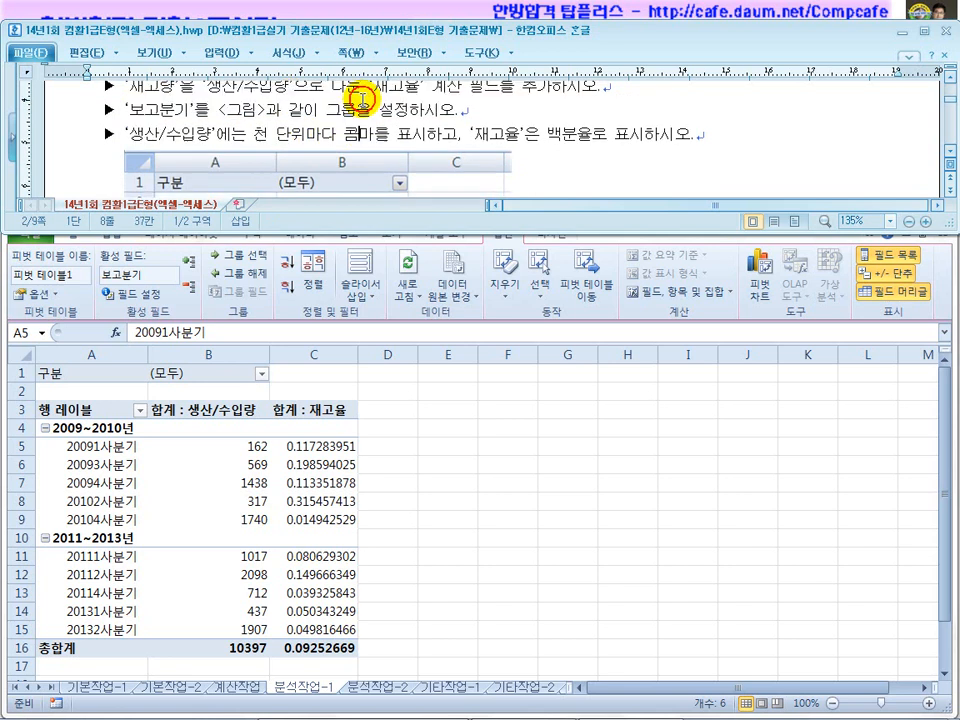
Format the 생산/수입량 values in B5:B16 as numbers with a thousands separator
{"action": "left_click", "coordinate": [250, 446]}
{"action": "left_click_drag", "start_coordinate": [250, 446], "coordinate": [245, 648]}
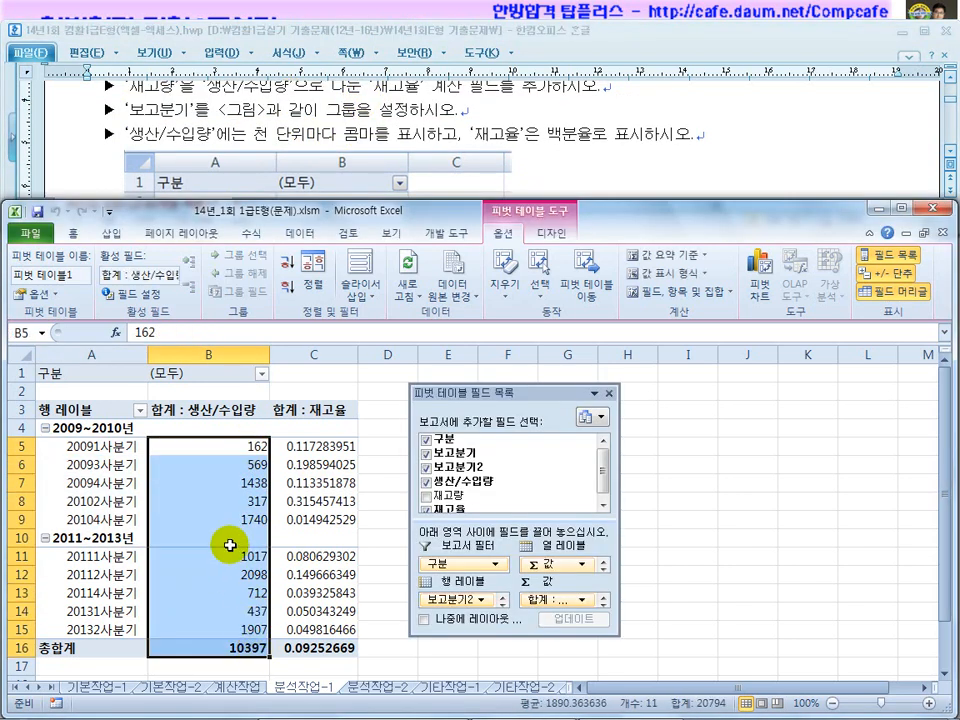
{"action": "right_click", "coordinate": [230, 546]}
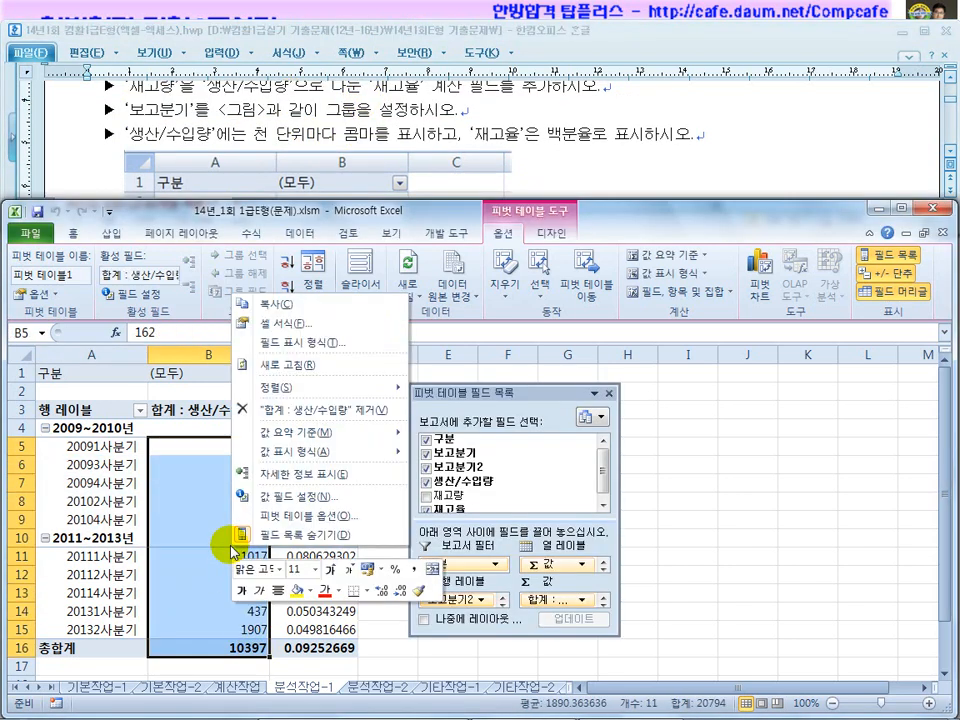
{"action": "left_click", "coordinate": [290, 323]}
{"action": "left_click", "coordinate": [80, 213]}
{"action": "left_click", "coordinate": [228, 258]}
{"action": "left_click", "coordinate": [410, 477]}
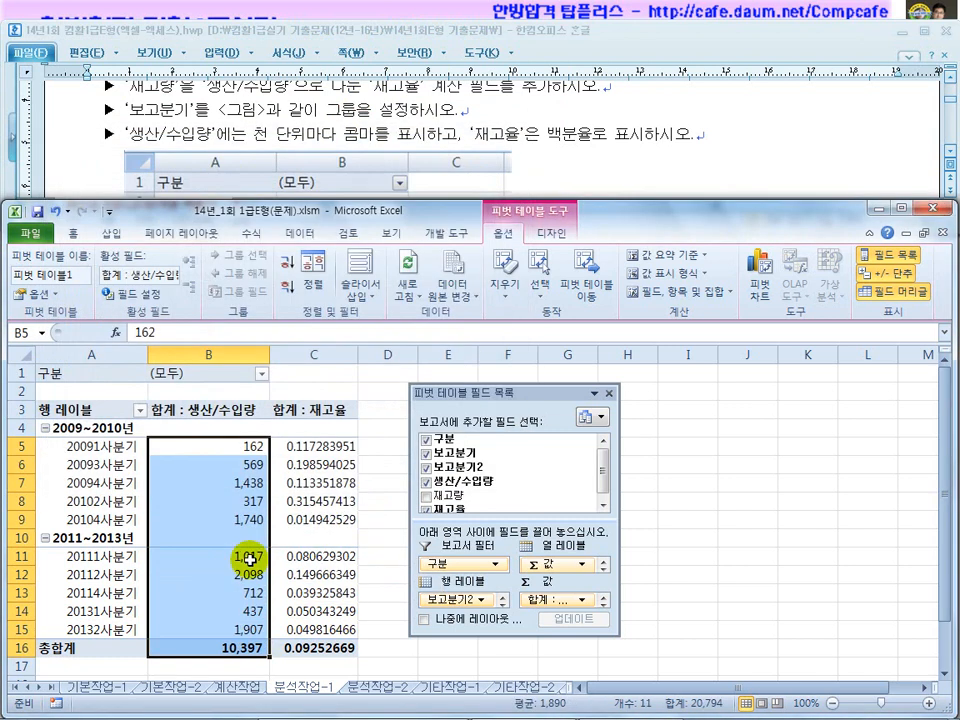
Format the 재고율 values in C5:C16 as percentages with 0 decimal places
{"action": "left_click_drag", "start_coordinate": [317, 444], "coordinate": [331, 648]}
{"action": "right_click", "coordinate": [331, 643]}
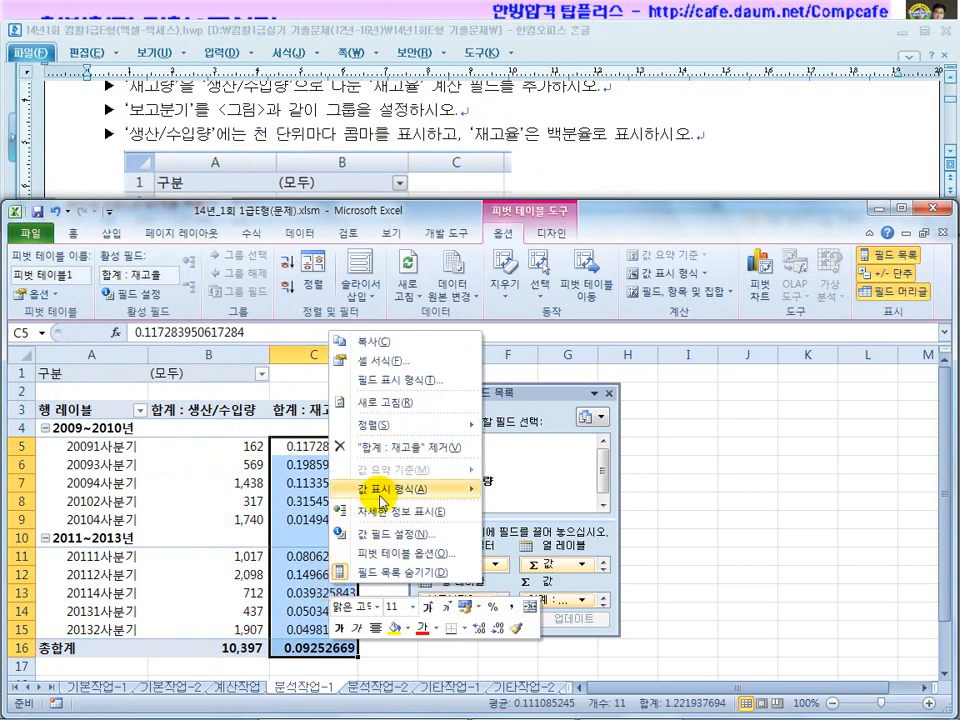
{"action": "left_click", "coordinate": [397, 359]}
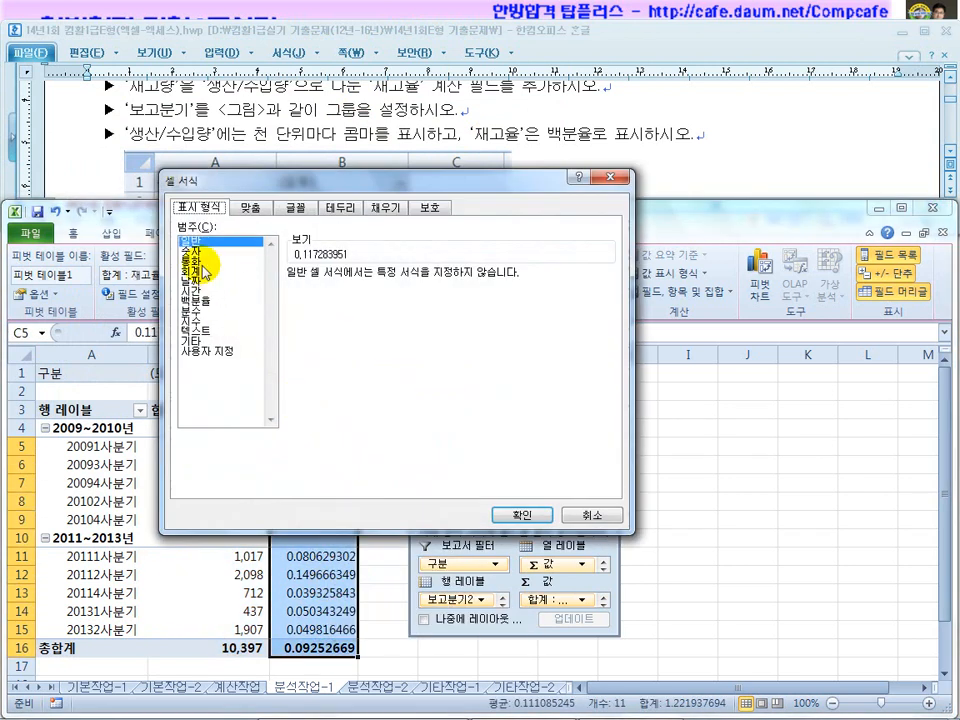
{"action": "left_click", "coordinate": [197, 303]}
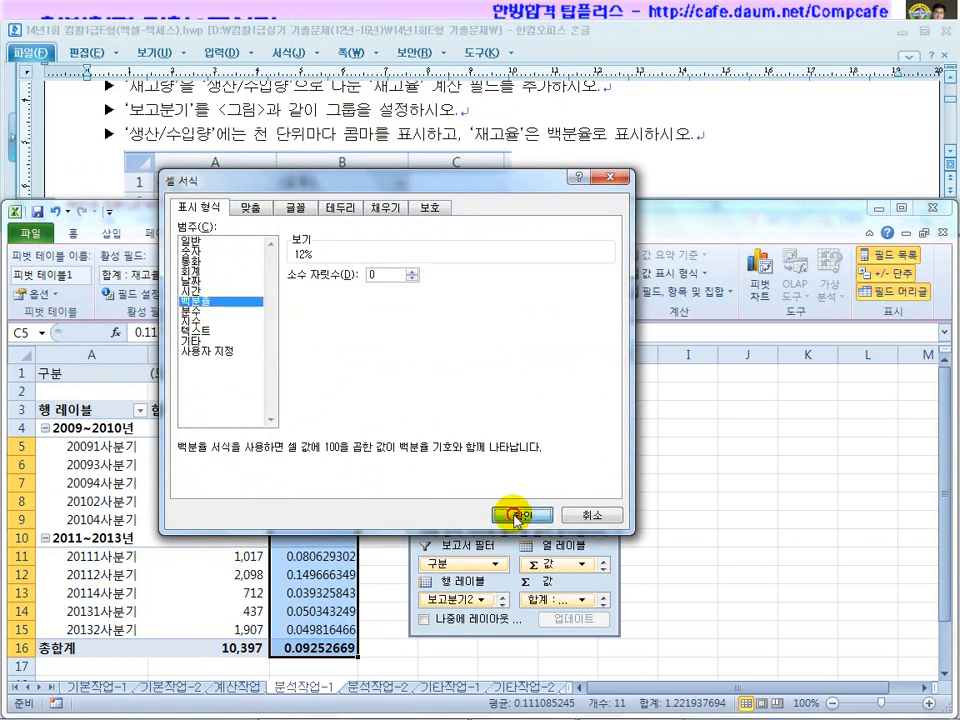
{"action": "left_click", "coordinate": [518, 515]}
{"action": "left_click", "coordinate": [378, 506]}
Compare the pivot table with the reference picture and turn on the values row display (값 행 표시) in its options
{"action": "left_click", "coordinate": [549, 154]}
{"action": "scroll", "coordinate": [556, 168], "scroll_direction": "down", "scroll_amount": 2}
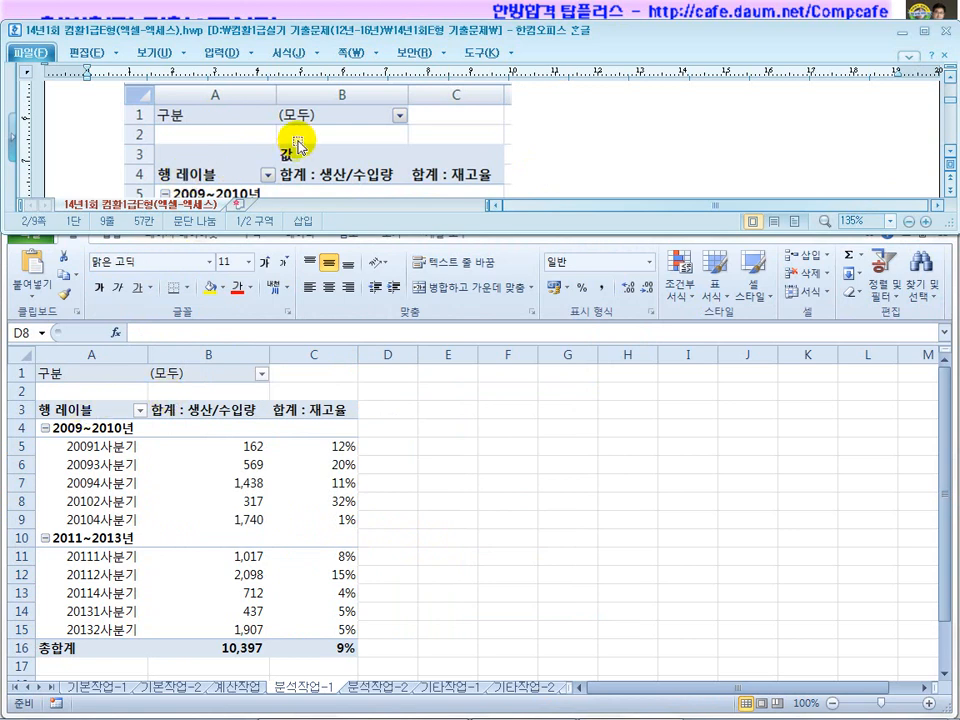
{"action": "scroll", "coordinate": [531, 153], "scroll_direction": "down", "scroll_amount": 1}
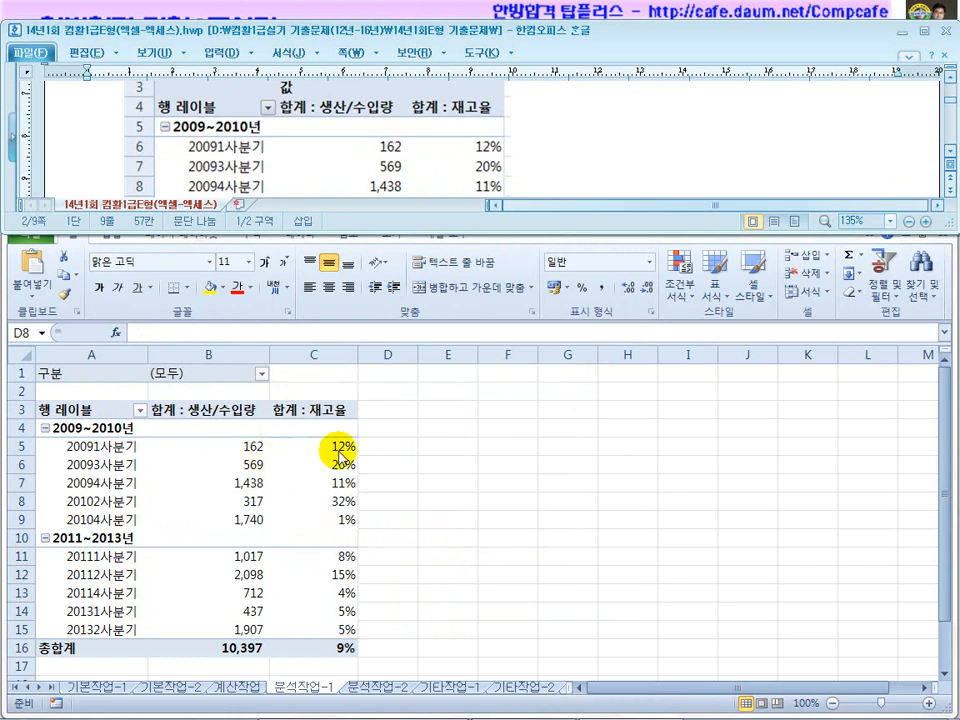
{"action": "scroll", "coordinate": [546, 176], "scroll_direction": "down", "scroll_amount": 5}
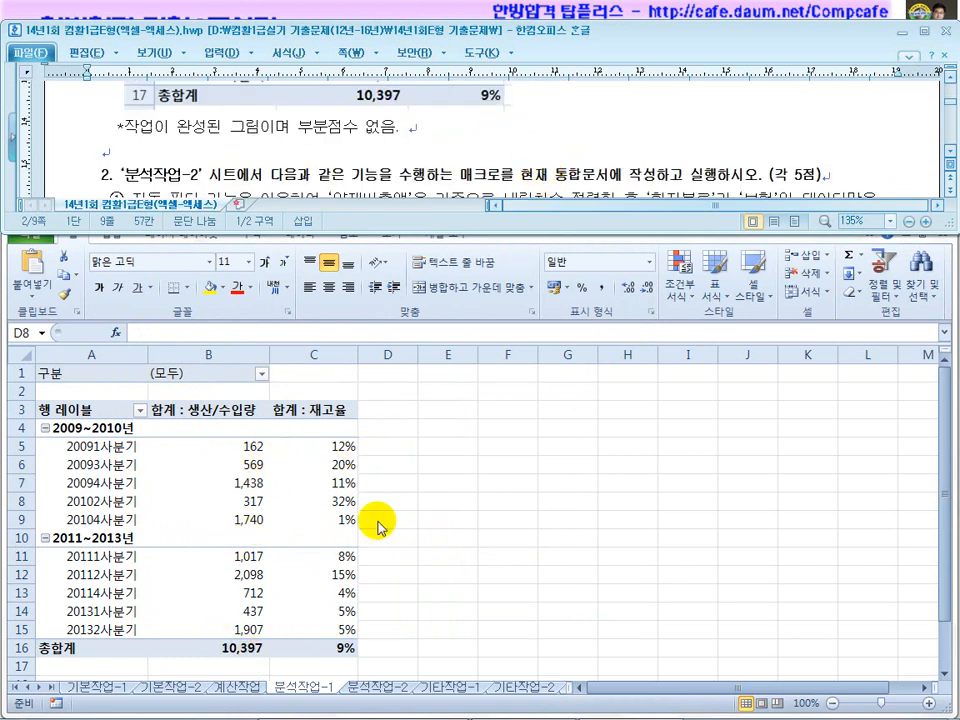
{"action": "scroll", "coordinate": [536, 134], "scroll_direction": "up", "scroll_amount": 8}
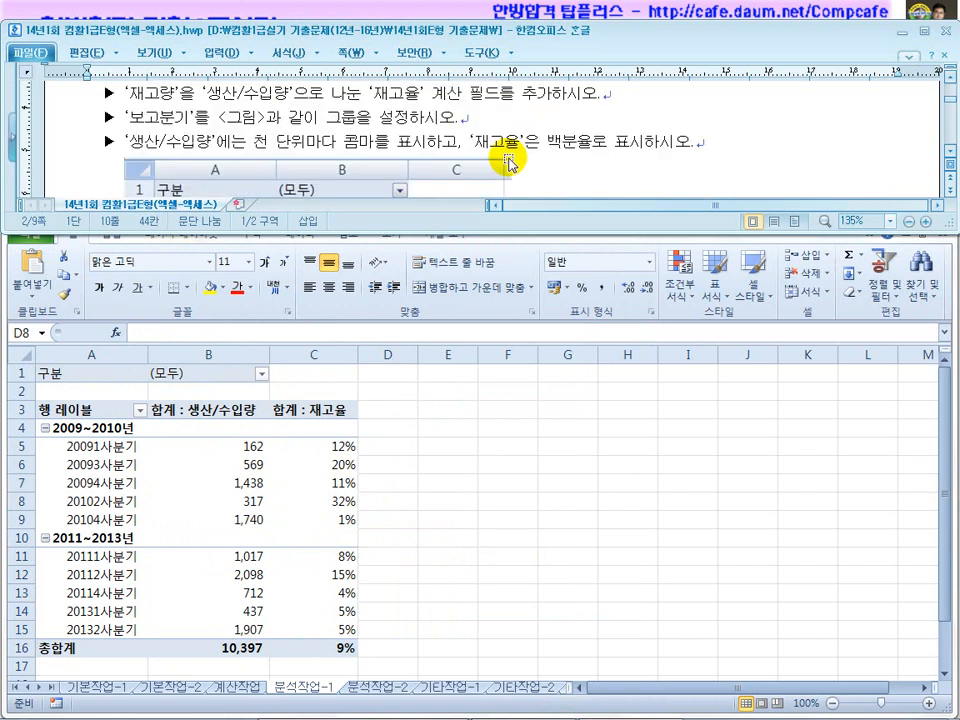
{"action": "scroll", "coordinate": [410, 180], "scroll_direction": "down", "scroll_amount": 2}
{"action": "left_click", "coordinate": [229, 505]}
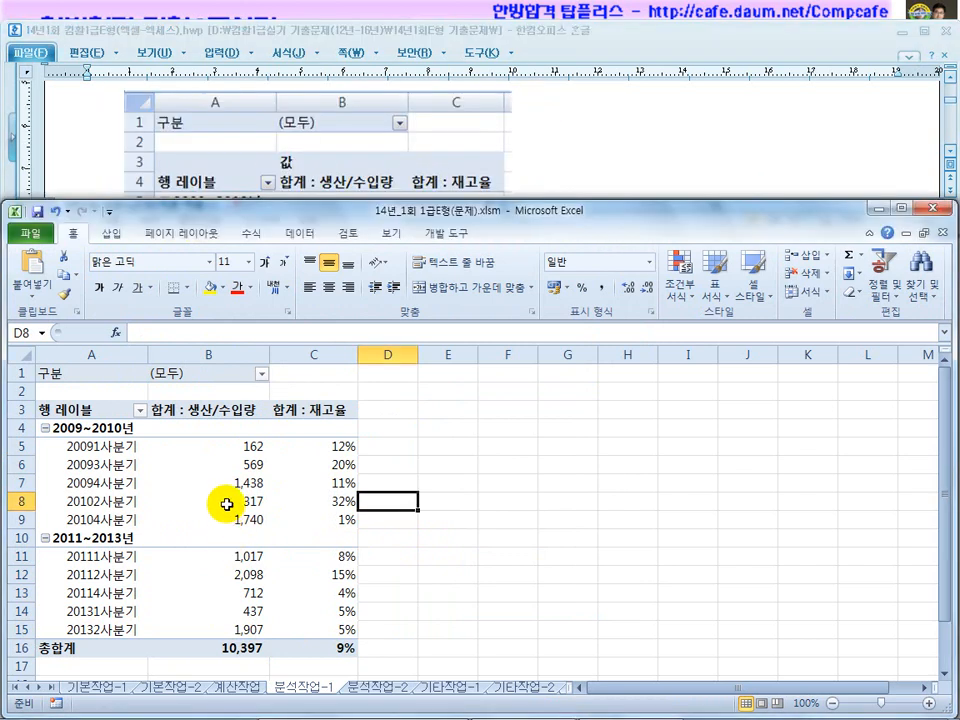
{"action": "left_click", "coordinate": [225, 505]}
{"action": "right_click", "coordinate": [226, 505]}
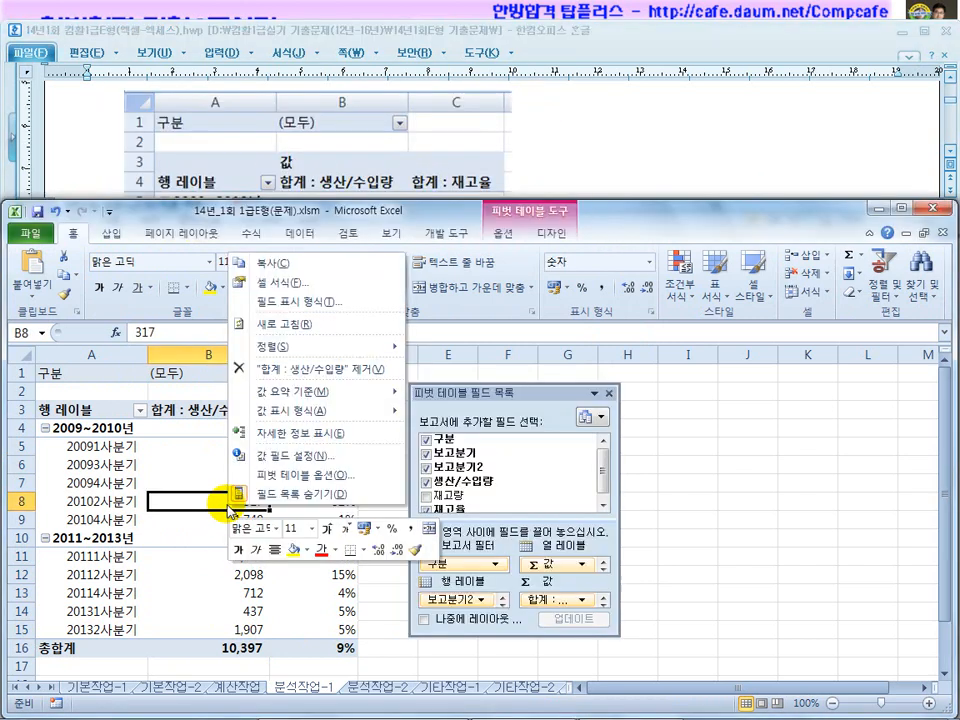
{"action": "left_click", "coordinate": [295, 478]}
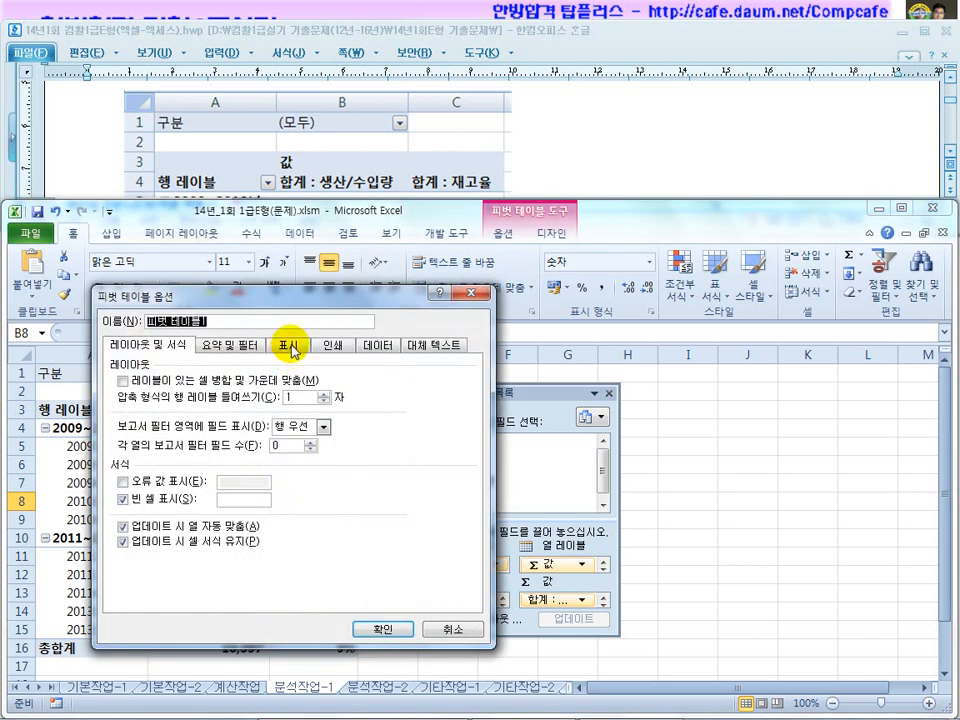
{"action": "left_click", "coordinate": [291, 347]}
{"action": "left_click_drag", "start_coordinate": [308, 298], "coordinate": [579, 292]}
{"action": "left_click", "coordinate": [647, 625]}
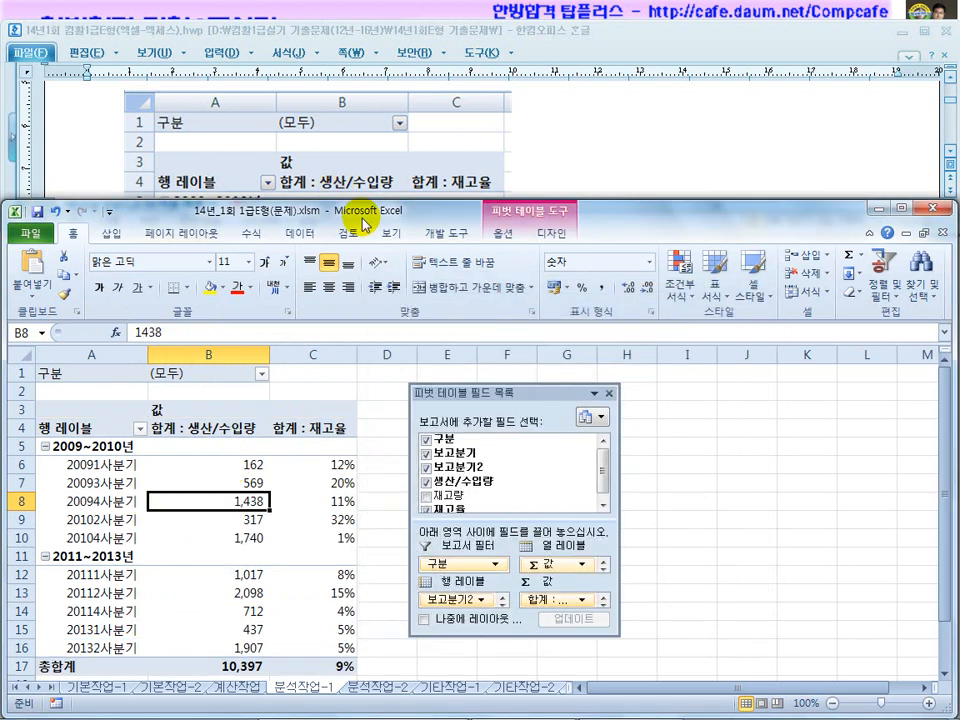
Check the values row setting among the pivot table's display options
{"action": "left_click", "coordinate": [158, 410]}
{"action": "right_click", "coordinate": [211, 539]}
{"action": "left_click", "coordinate": [253, 508]}
{"action": "left_click", "coordinate": [255, 387]}
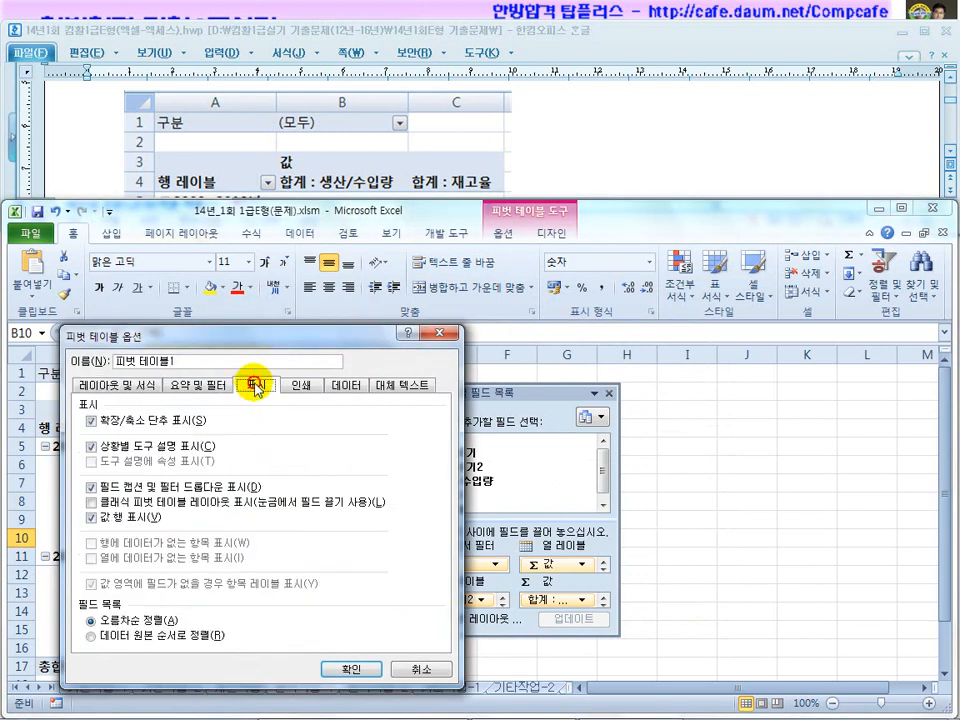
{"action": "left_click", "coordinate": [349, 669]}
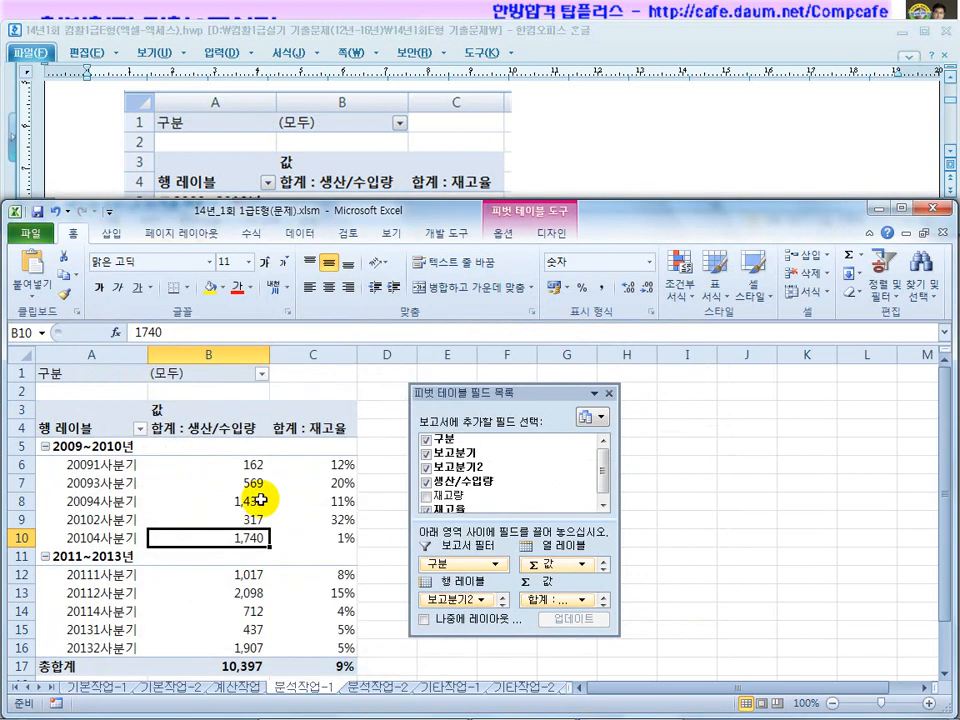
Move on to the second analysis task in the exam document and open the 분석작업-2 sheet
{"action": "left_click", "coordinate": [600, 147]}
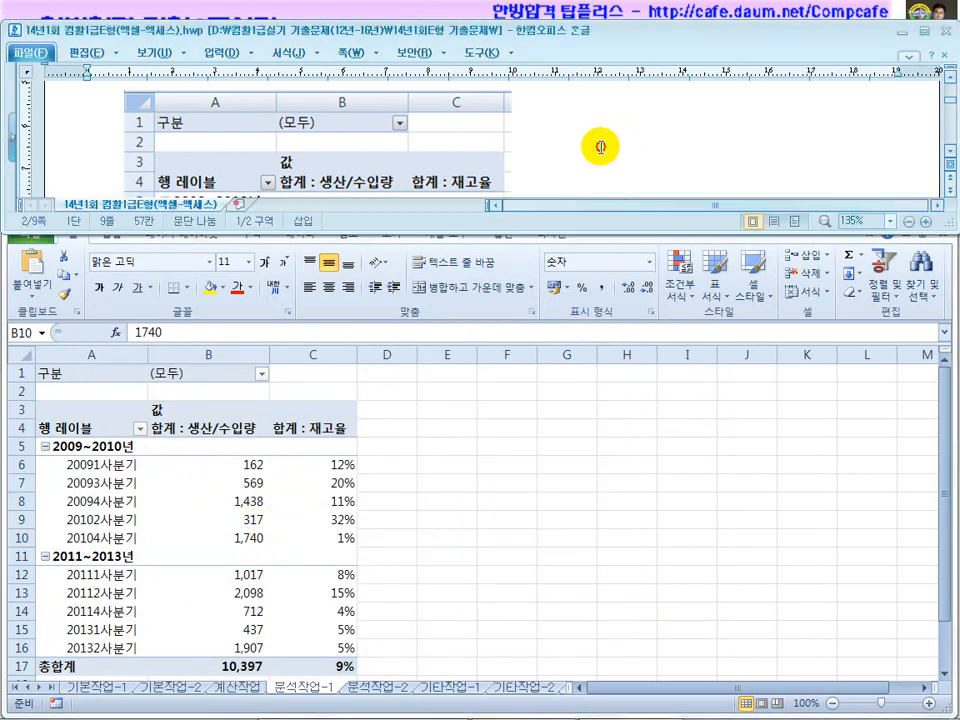
{"action": "scroll", "coordinate": [594, 190], "scroll_direction": "down", "scroll_amount": 6}
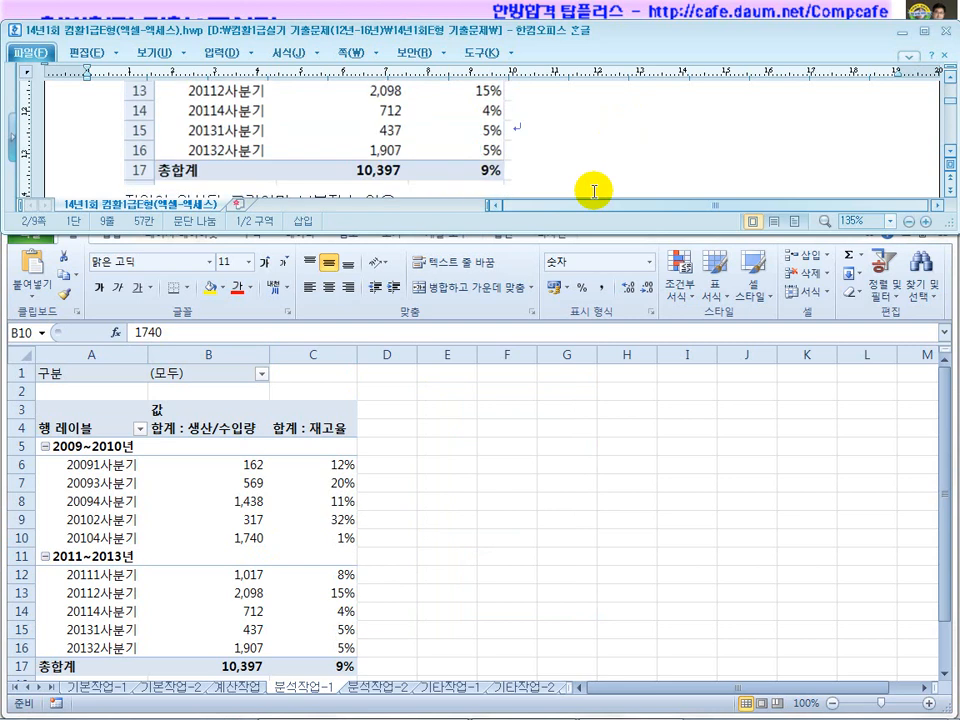
{"action": "scroll", "coordinate": [594, 190], "scroll_direction": "down", "scroll_amount": 3}
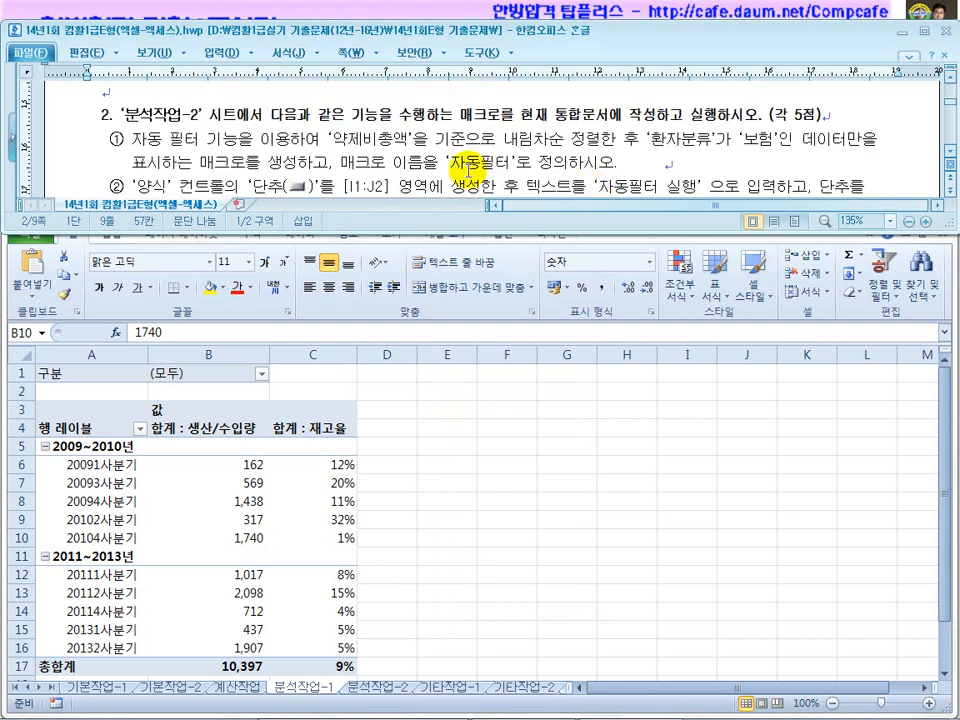
{"action": "left_click", "coordinate": [375, 687]}
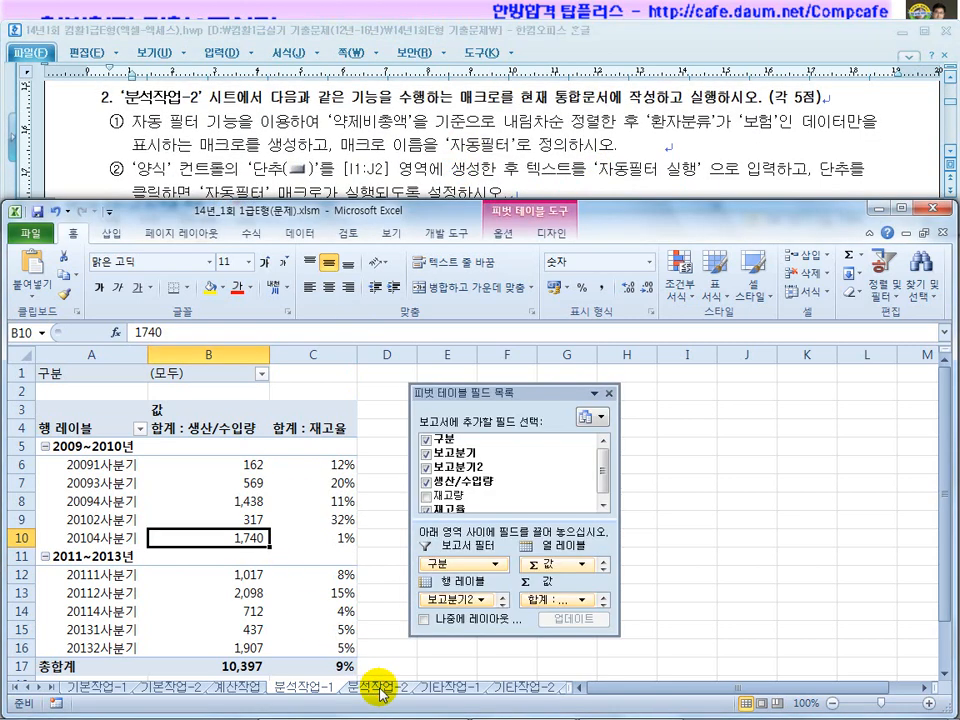
{"action": "left_click", "coordinate": [375, 687]}
{"action": "left_click", "coordinate": [363, 553]}
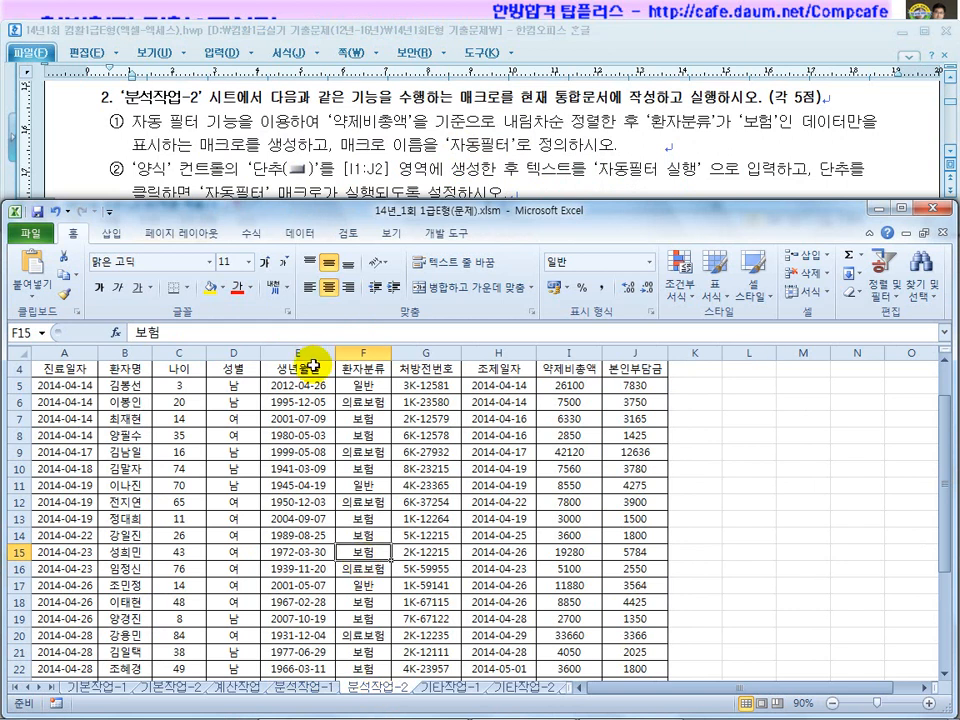
Read the macro requirements on the auto filter, the descending 약제비총액 sort and the 환자분류 condition
{"action": "left_click", "coordinate": [359, 147]}
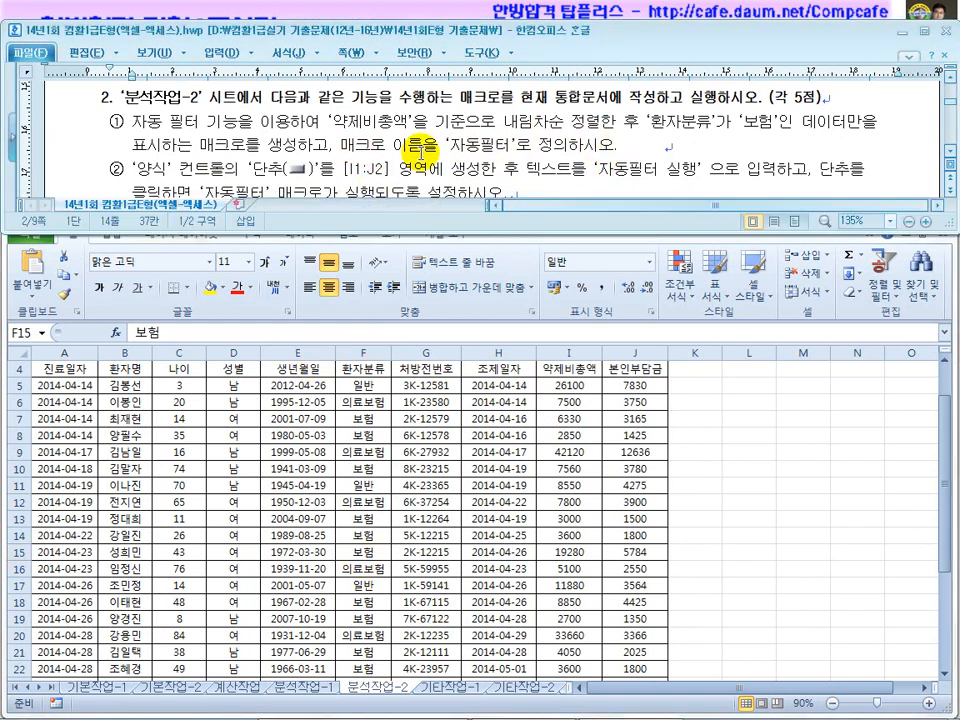
{"action": "left_click_drag", "start_coordinate": [162, 121], "coordinate": [300, 128]}
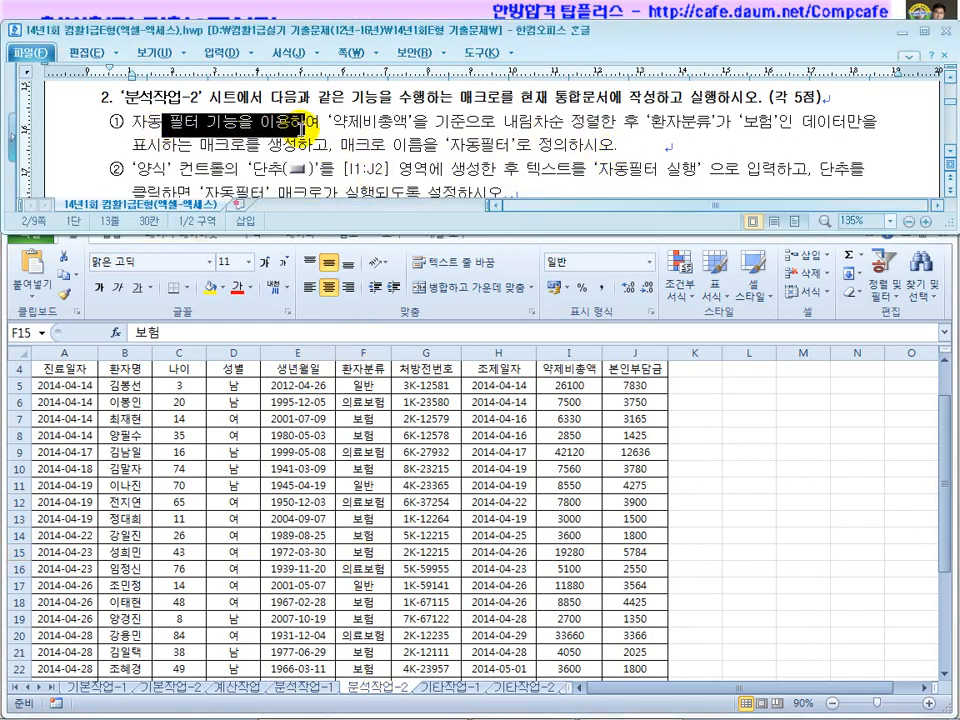
{"action": "left_click_drag", "start_coordinate": [362, 122], "coordinate": [484, 138]}
{"action": "left_click", "coordinate": [553, 120]}
{"action": "scroll", "coordinate": [573, 126], "scroll_direction": "up", "scroll_amount": 1}
{"action": "left_click", "coordinate": [341, 483]}
{"action": "left_click", "coordinate": [298, 235]}
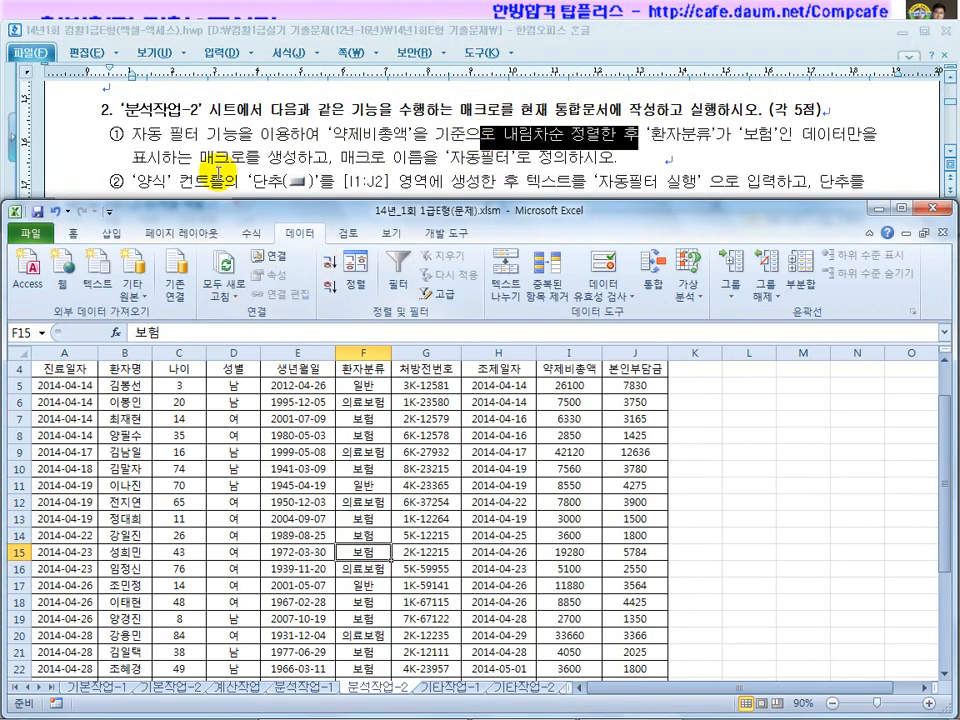
{"action": "left_click_drag", "start_coordinate": [147, 133], "coordinate": [300, 131]}
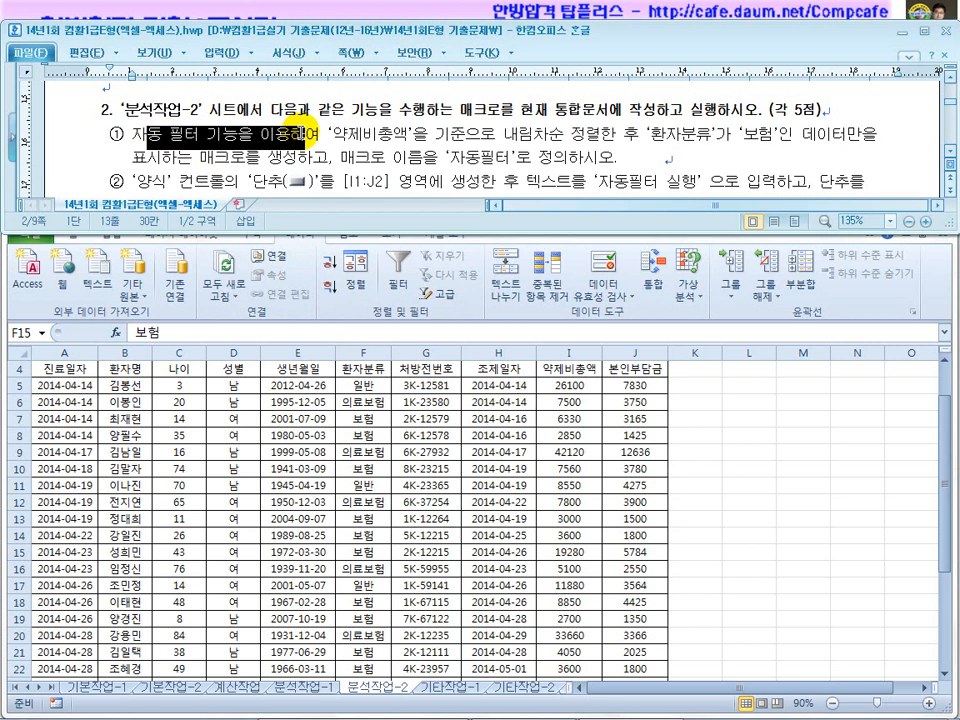
Select the empty cell D2 above the table on the 분석작업-2 sheet
{"action": "left_click", "coordinate": [326, 418]}
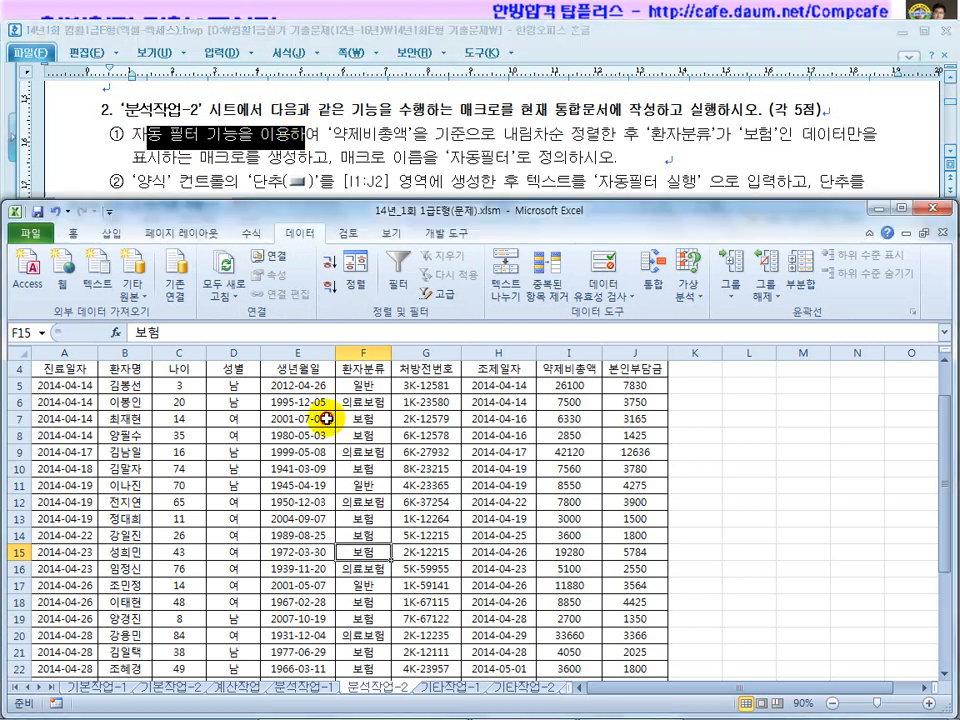
{"action": "left_click", "coordinate": [364, 452]}
{"action": "left_click", "coordinate": [712, 457]}
{"action": "scroll", "coordinate": [712, 457], "scroll_direction": "up", "scroll_amount": 1}
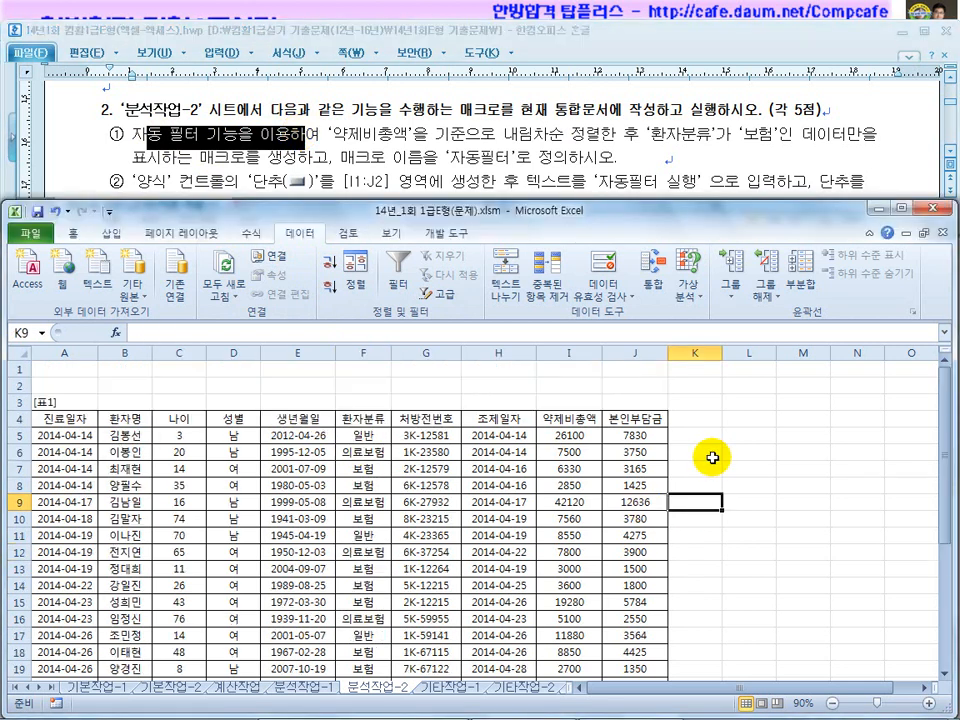
{"action": "left_click", "coordinate": [360, 382]}
{"action": "left_click", "coordinate": [752, 467]}
{"action": "left_click", "coordinate": [253, 382]}
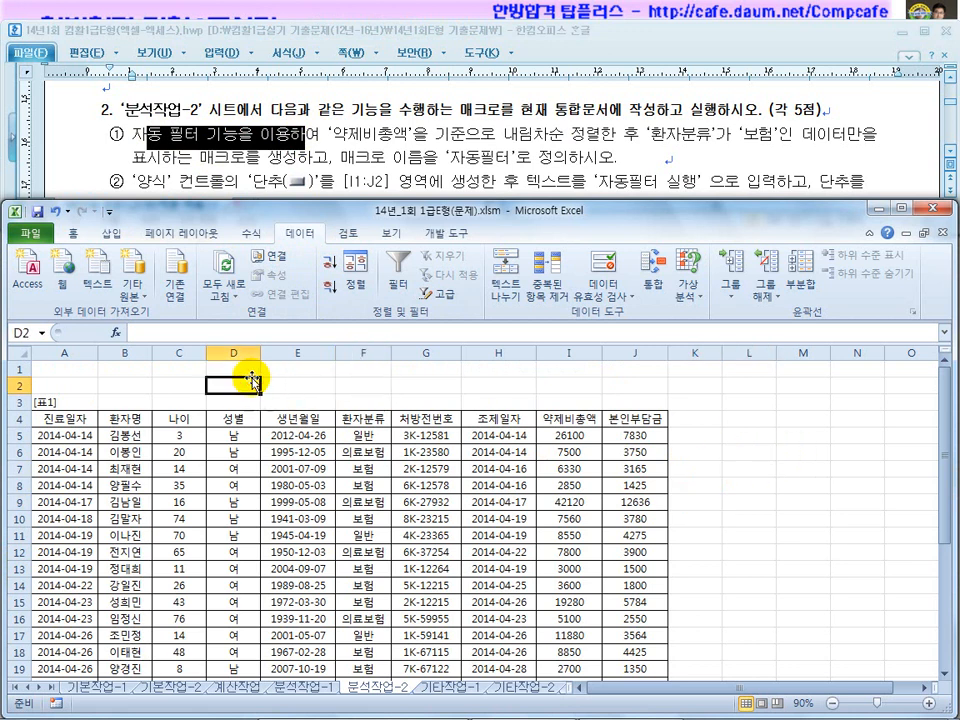
Start recording a macro named 자동필터, stored in the current workbook
{"action": "left_click", "coordinate": [443, 232]}
{"action": "left_click", "coordinate": [106, 258]}
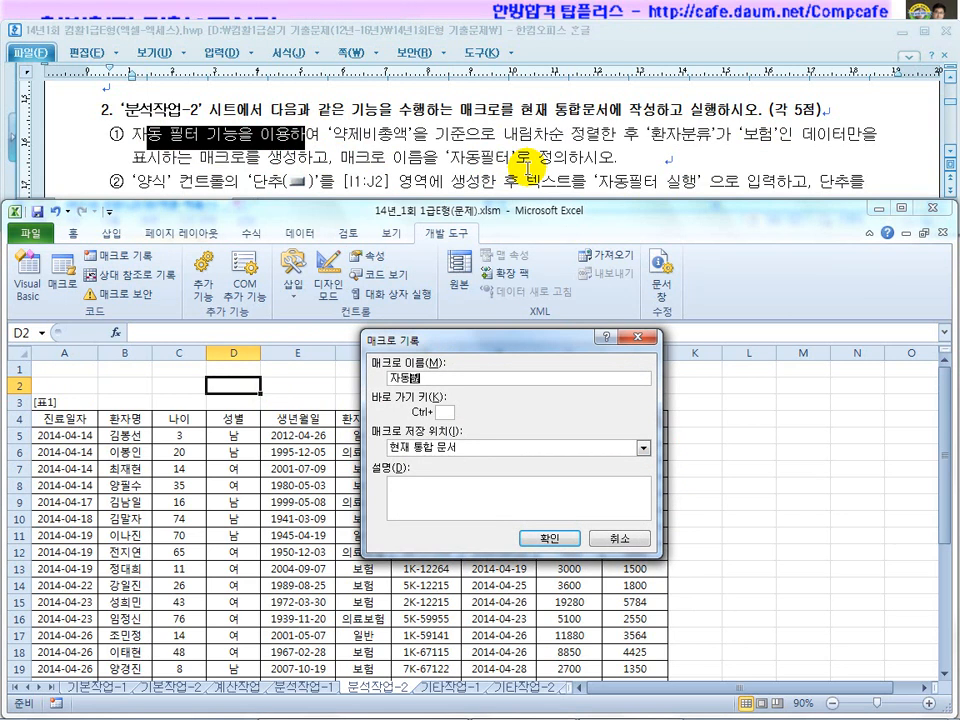
{"action": "left_click", "coordinate": [552, 538]}
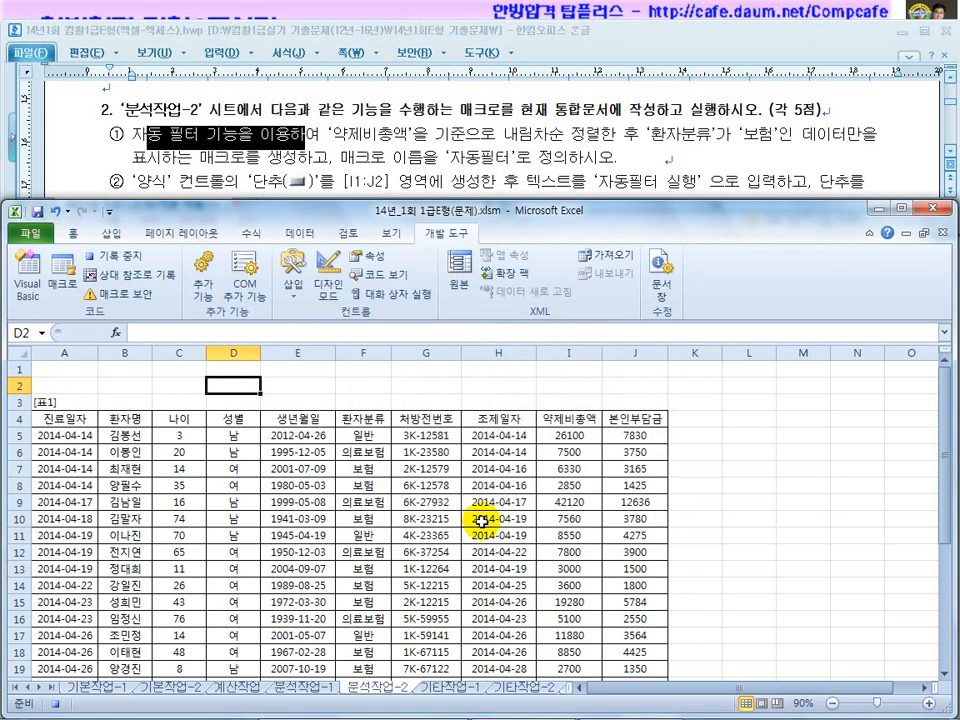
Turn on the auto filter for the table on the 분석작업-2 sheet and check the sort requirement in the exam document
{"action": "left_click", "coordinate": [362, 501]}
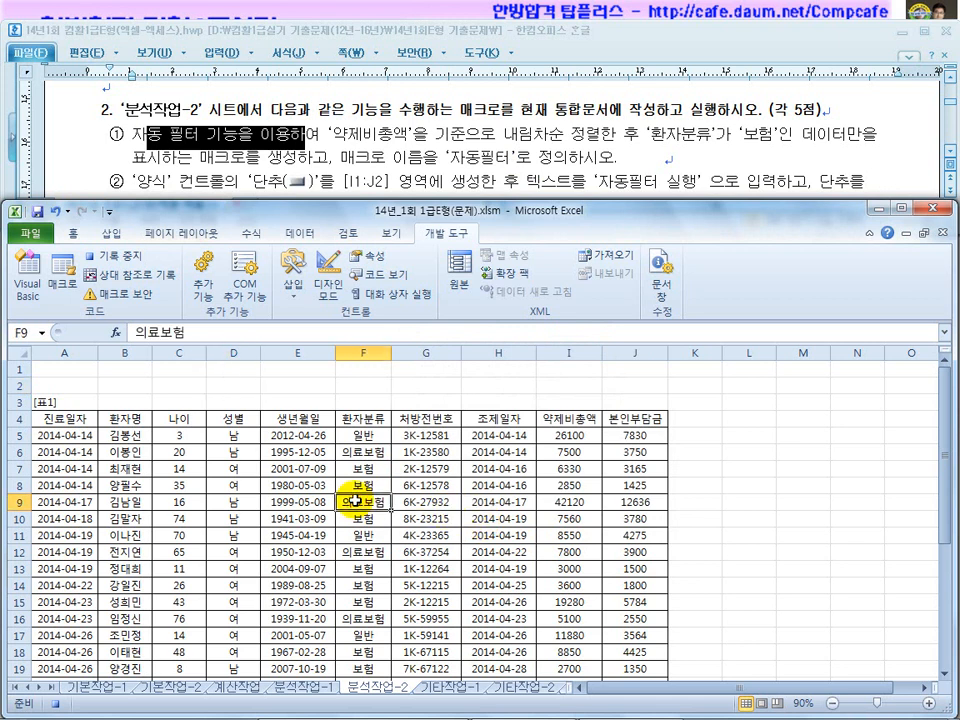
{"action": "left_click", "coordinate": [300, 234]}
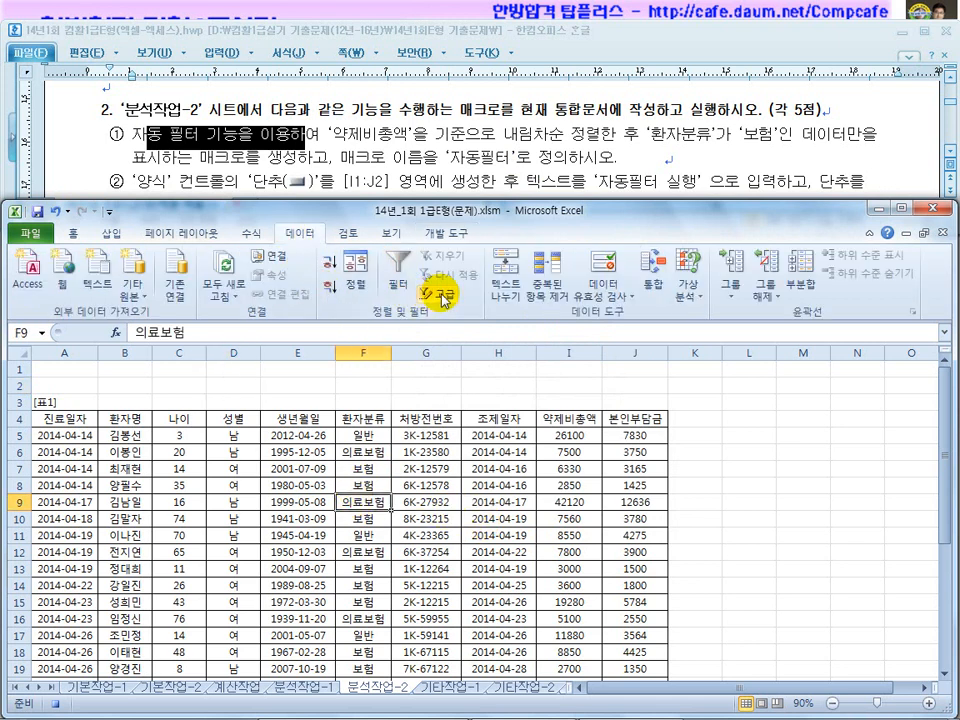
{"action": "left_click", "coordinate": [398, 283]}
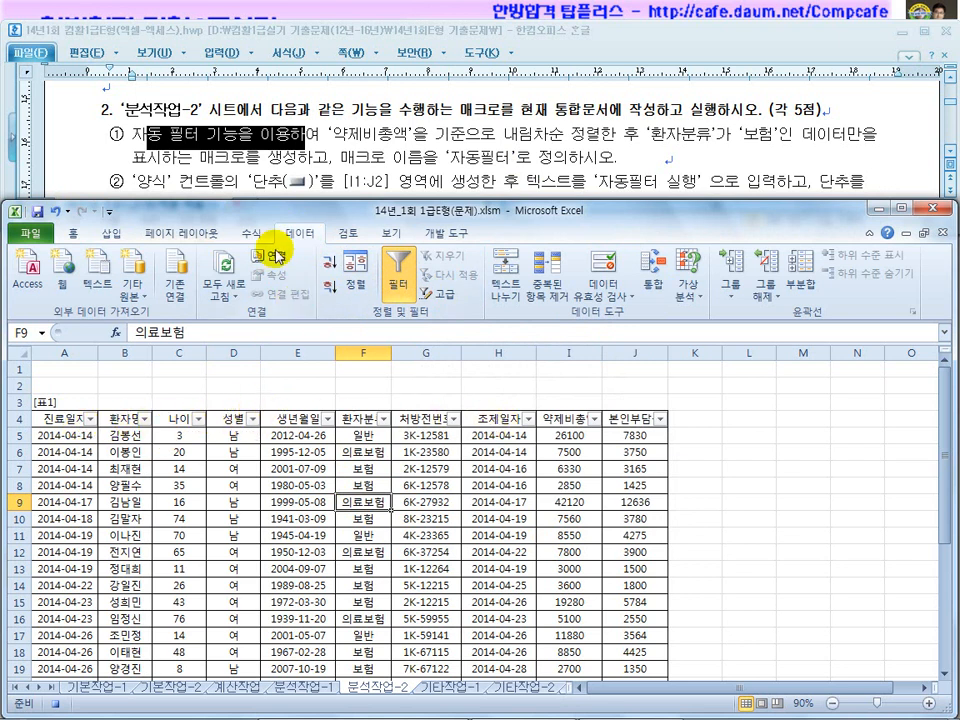
{"action": "left_click", "coordinate": [172, 142]}
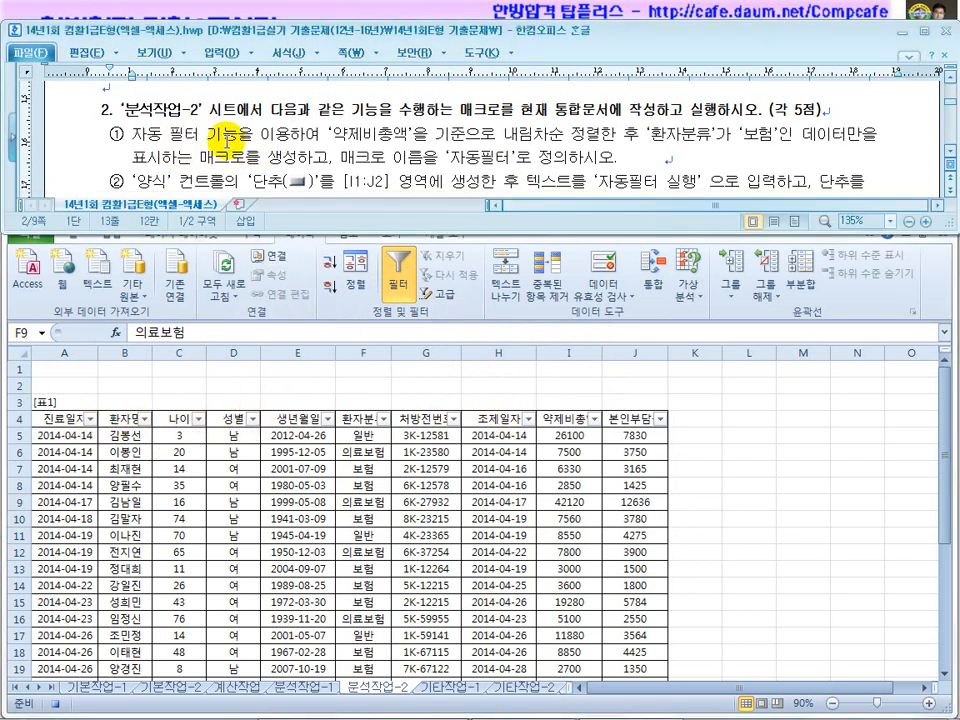
Sort the filtered table by 약제비총액 in descending order
{"action": "left_click", "coordinate": [595, 419]}
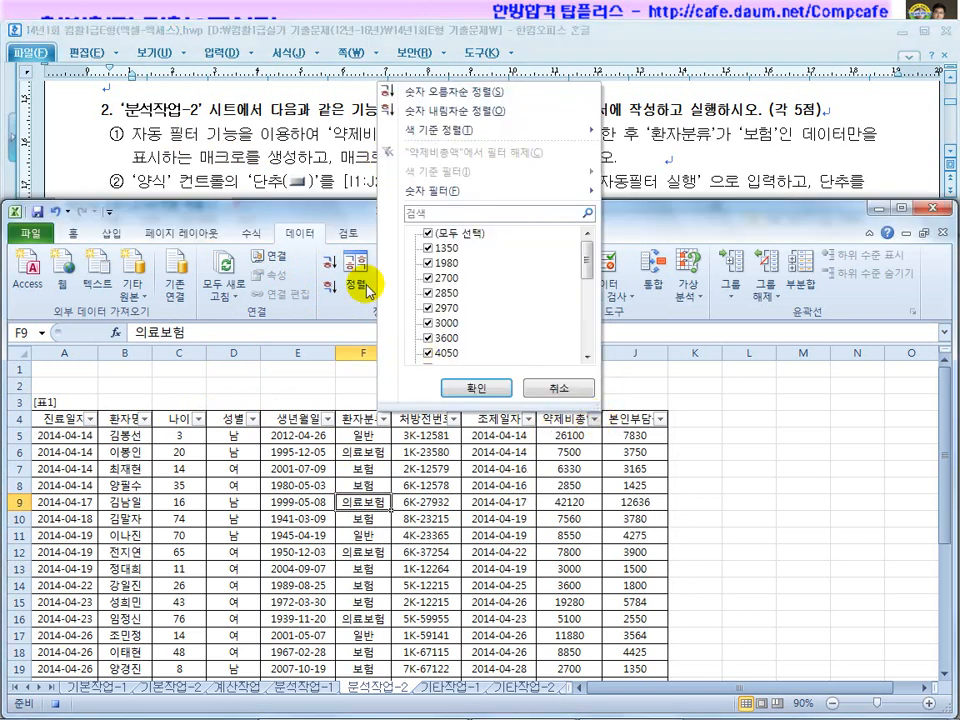
{"action": "left_click", "coordinate": [258, 106]}
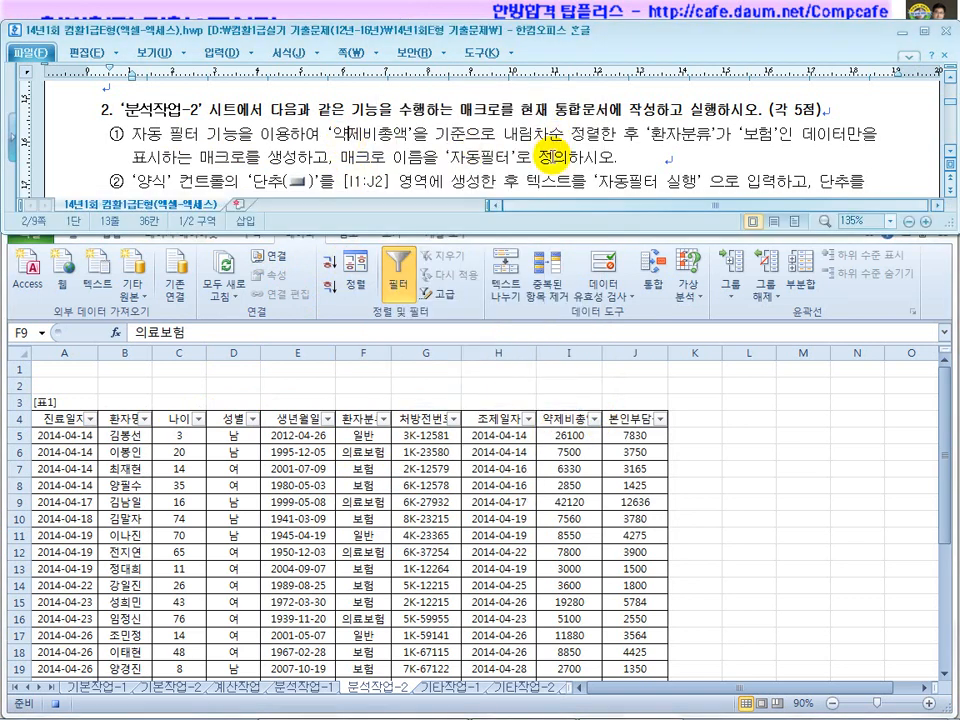
{"action": "left_click", "coordinate": [595, 419]}
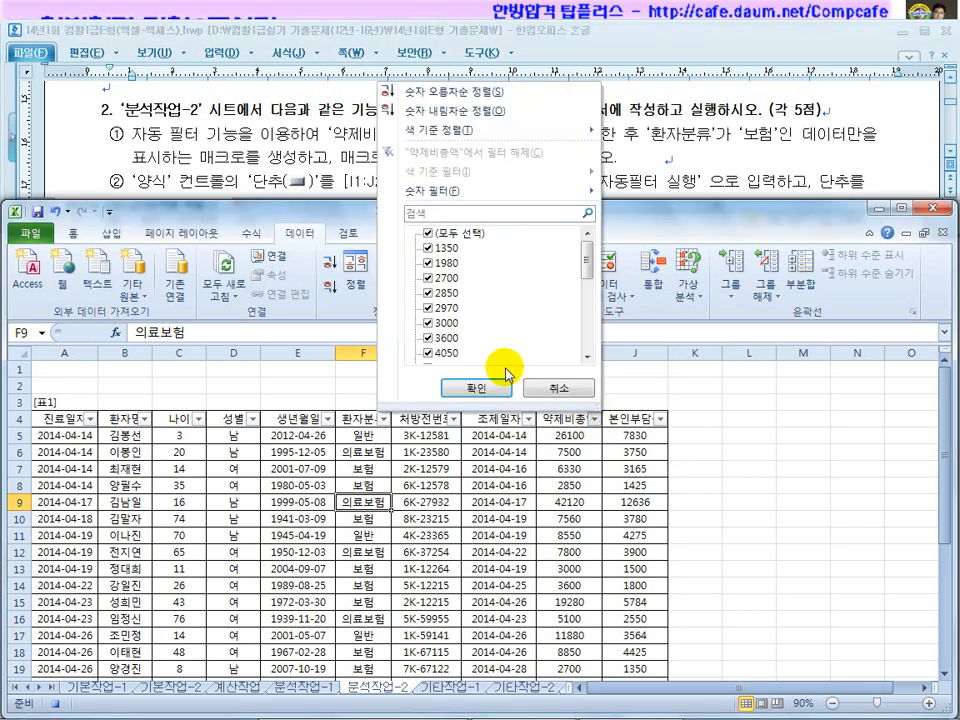
{"action": "left_click", "coordinate": [468, 112]}
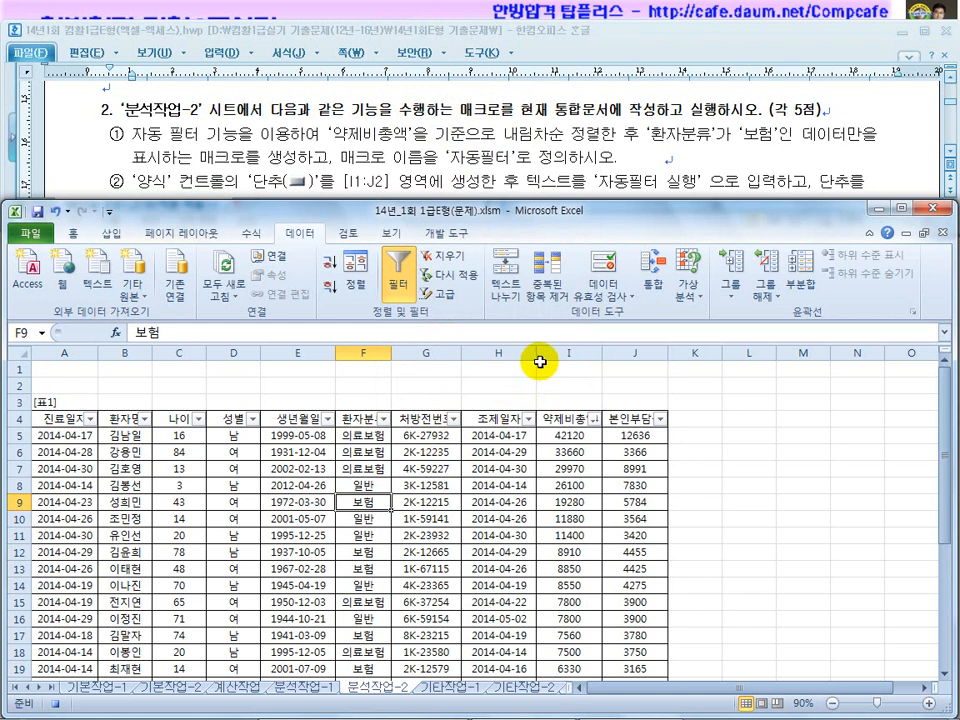
Filter the 환자분류 column to show only the 보험 rows
{"action": "left_click", "coordinate": [385, 421]}
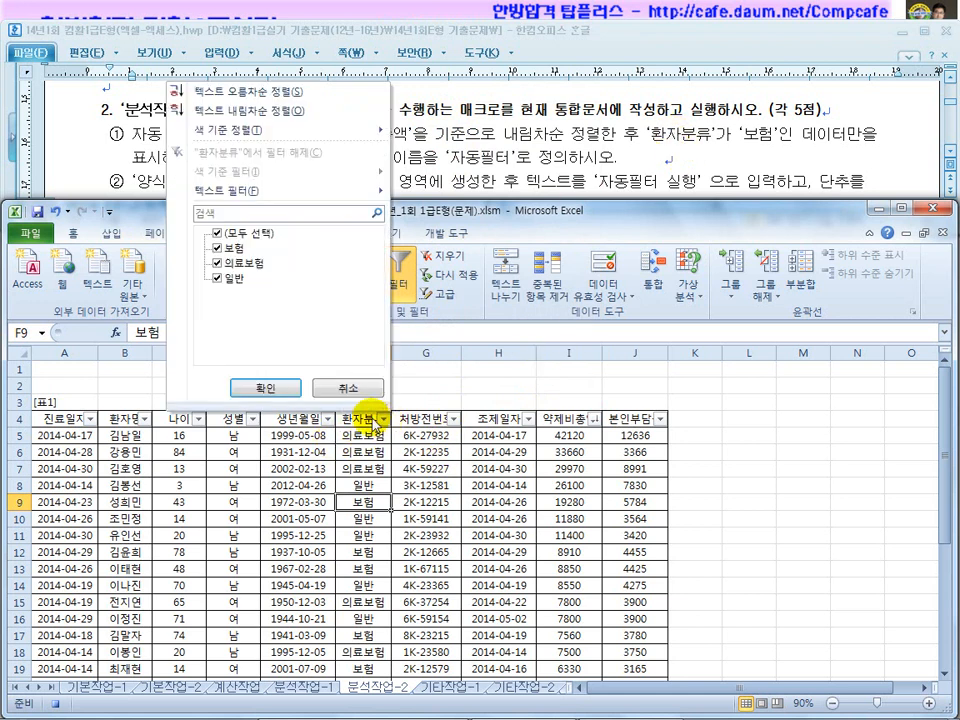
{"action": "left_click", "coordinate": [236, 238]}
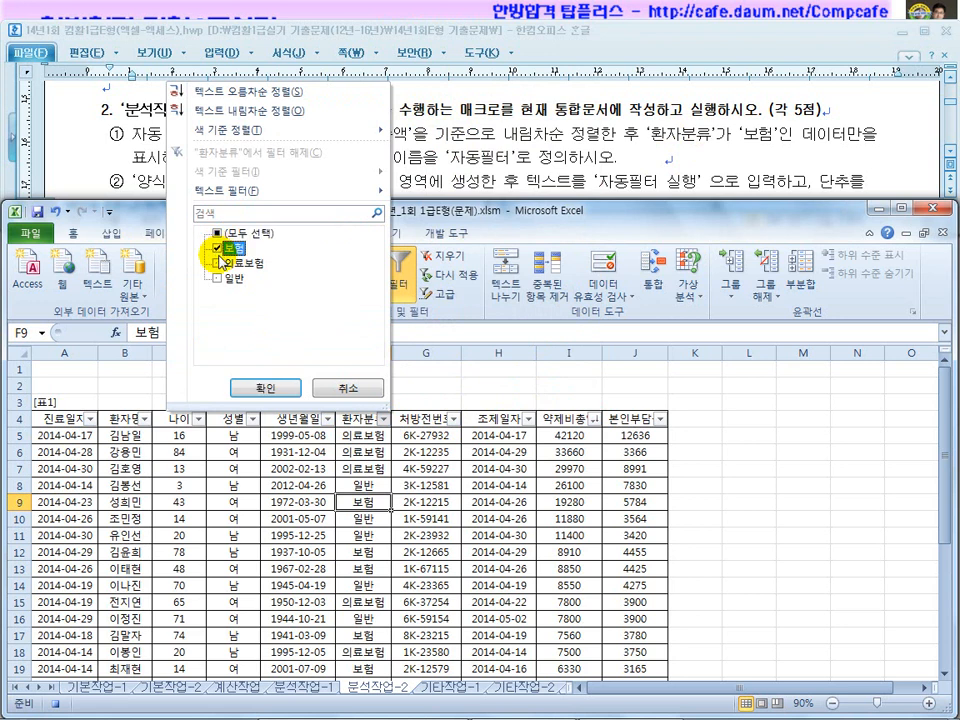
{"action": "left_click", "coordinate": [279, 388]}
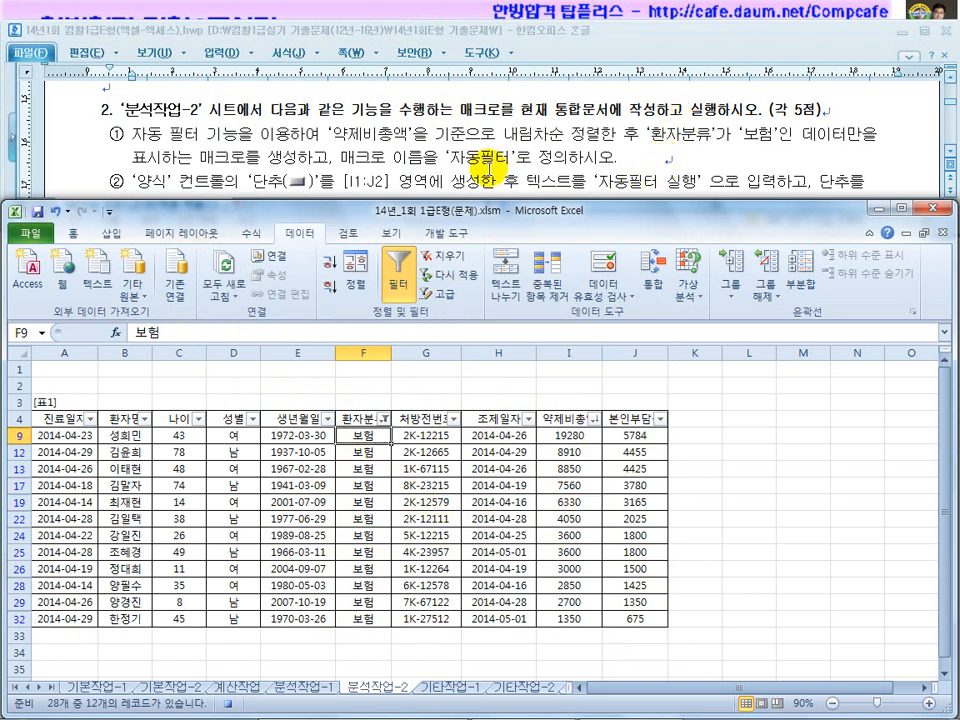
Select the empty cell G2 above the table and stop recording the macro
{"action": "left_click", "coordinate": [274, 158]}
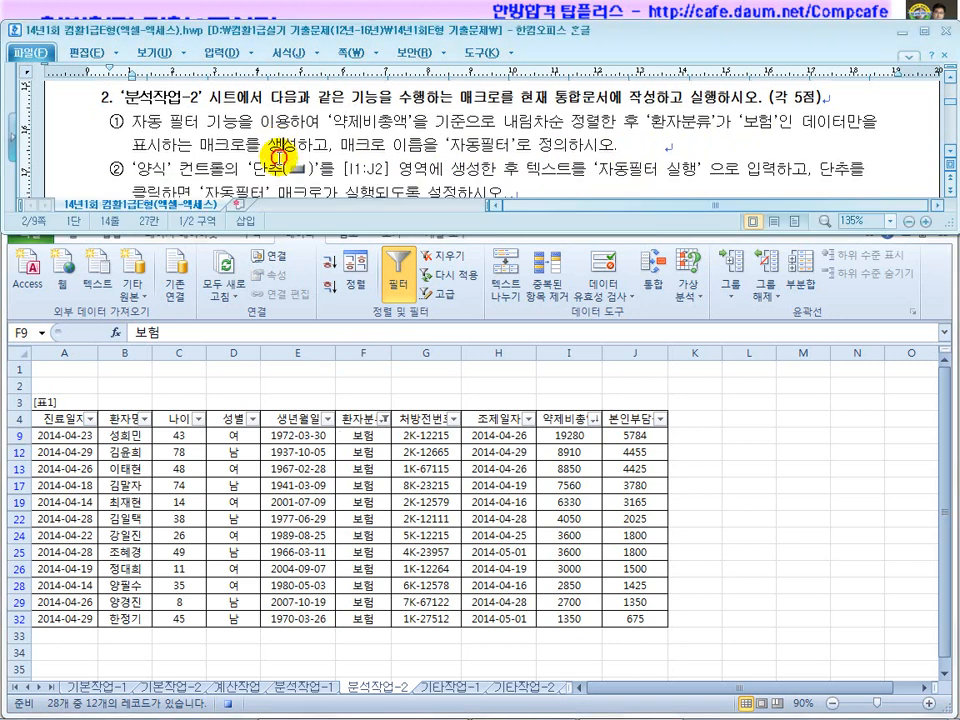
{"action": "left_click", "coordinate": [395, 388]}
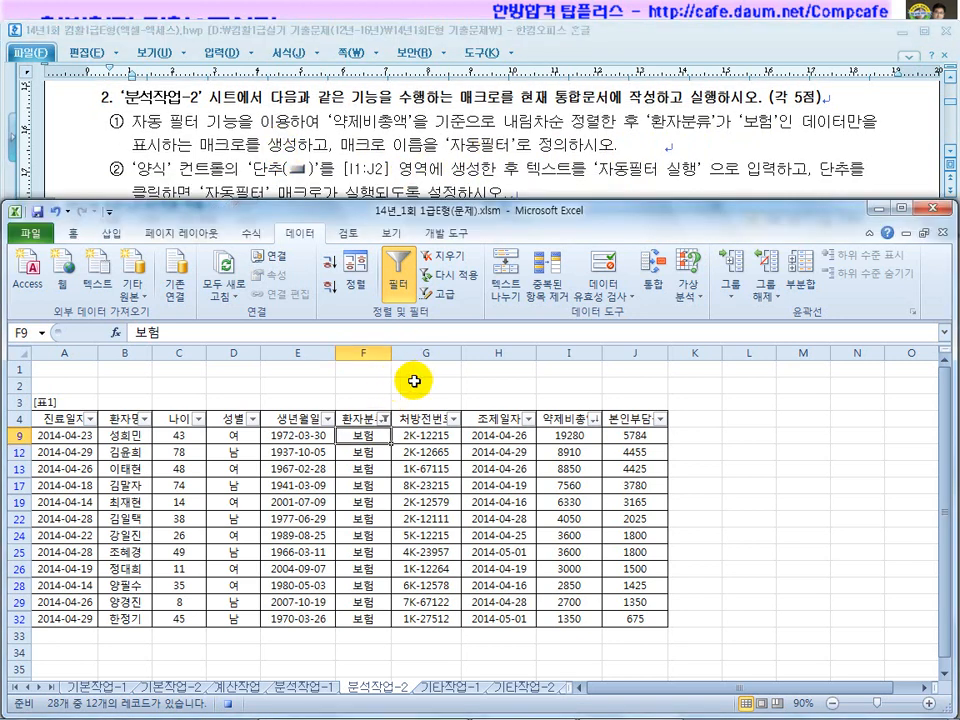
{"action": "left_click", "coordinate": [442, 233]}
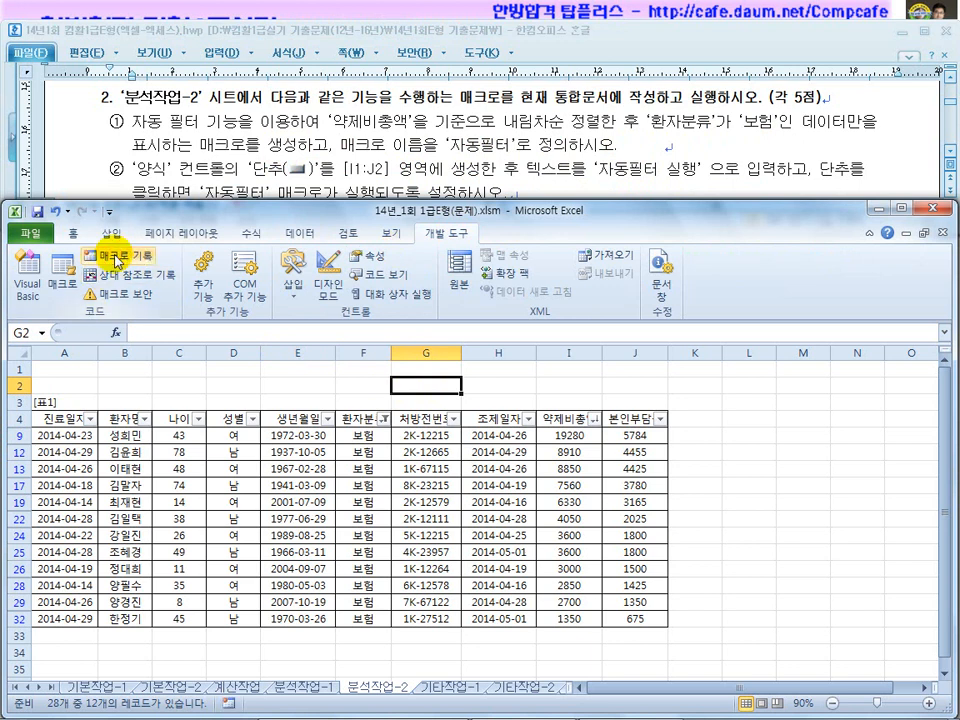
Draw a form control button over I1:J2 as the exam document requires and assign the 자동필터 macro to it
{"action": "left_click_drag", "start_coordinate": [168, 168], "coordinate": [300, 170]}
{"action": "left_click", "coordinate": [408, 167]}
{"action": "left_click", "coordinate": [363, 378]}
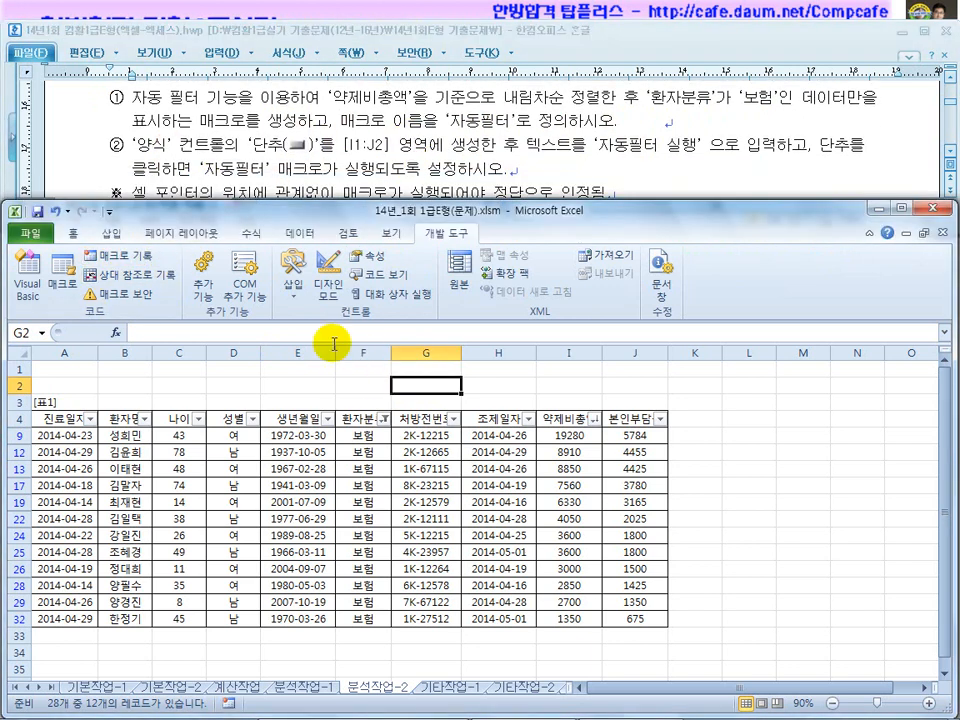
{"action": "left_click", "coordinate": [293, 272]}
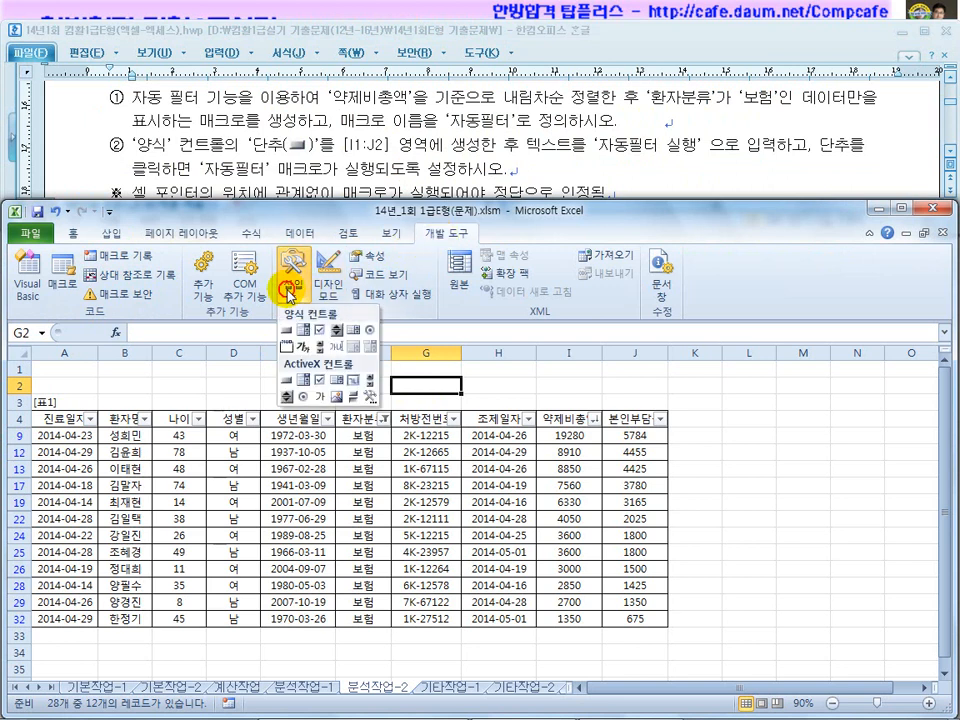
{"action": "left_click", "coordinate": [287, 331]}
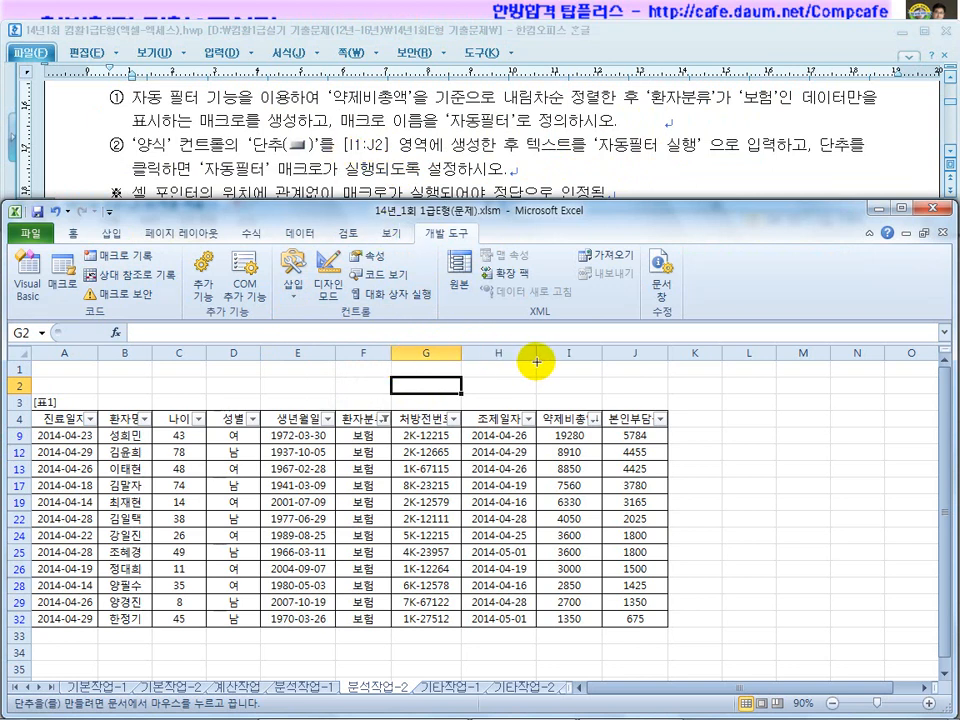
{"action": "mouse_move", "coordinate": [552, 377]}
{"action": "left_mouse_down"}
{"action": "mouse_move", "coordinate": [649, 401]}
{"action": "mouse_move", "coordinate": [650, 392]}
{"action": "left_mouse_up"}
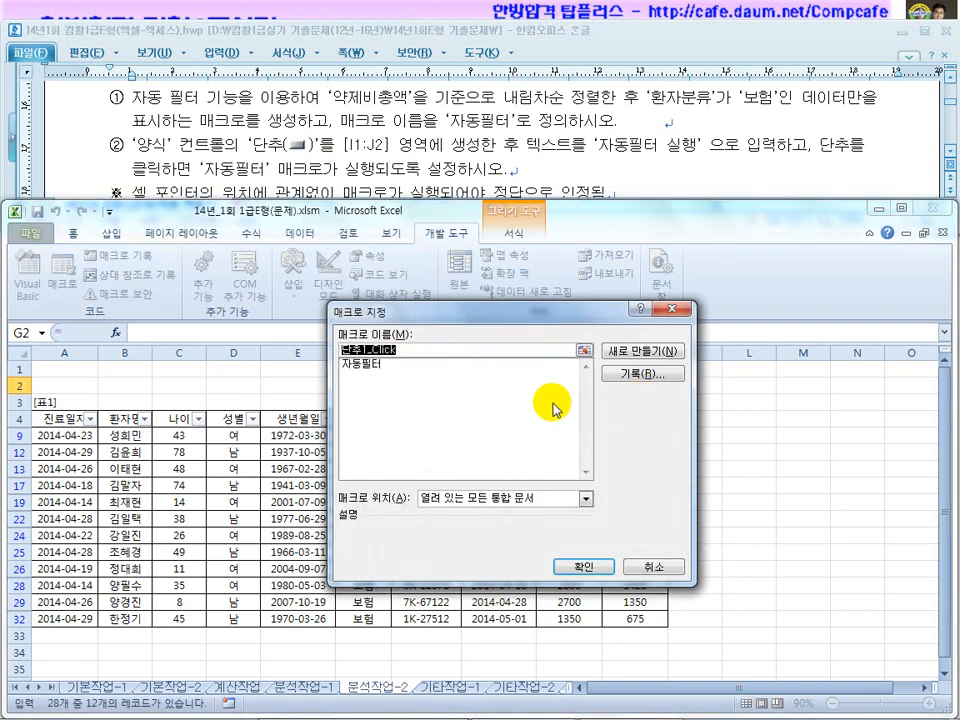
{"action": "left_click", "coordinate": [370, 364]}
{"action": "left_click", "coordinate": [585, 567]}
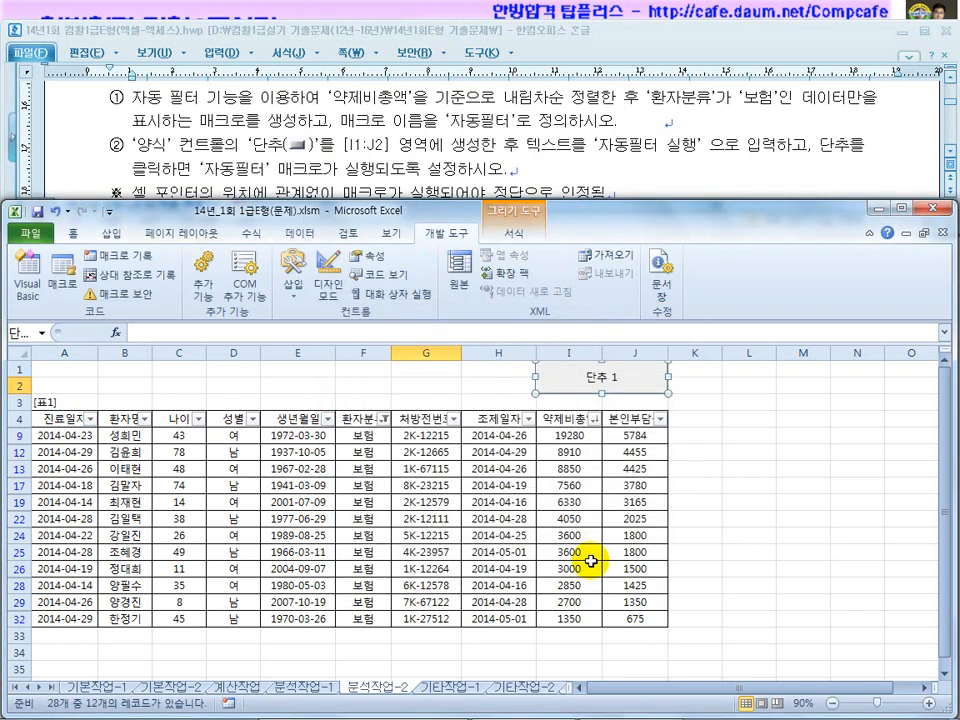
Label the button 자동필터 실행, compare the wording with the exam document, and deselect the button by selecting F2
{"action": "left_click", "coordinate": [583, 377]}
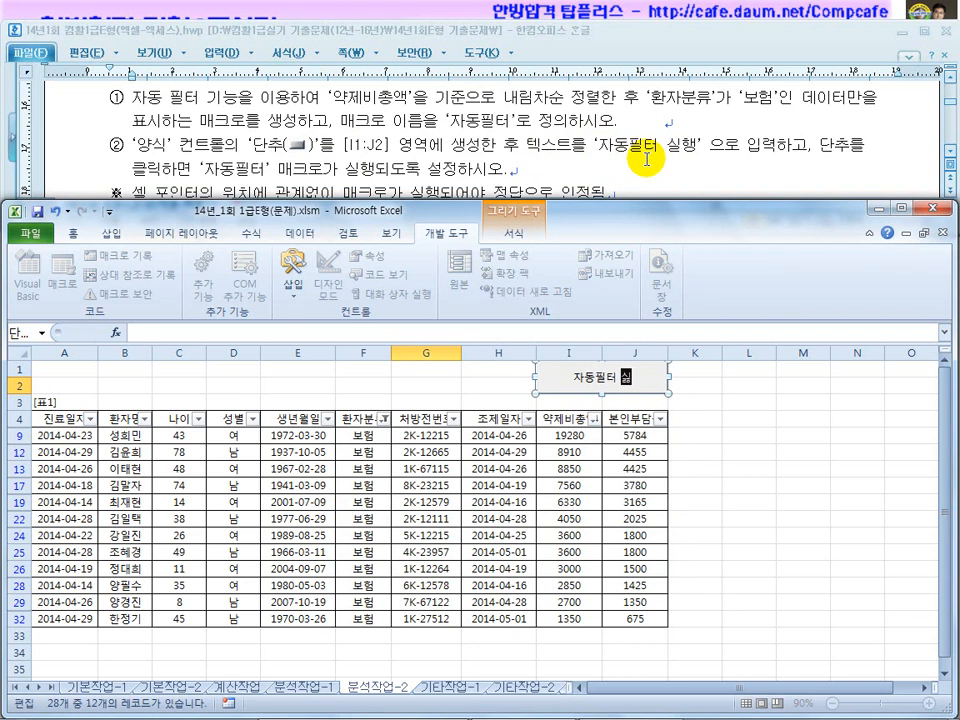
{"action": "left_click", "coordinate": [664, 143]}
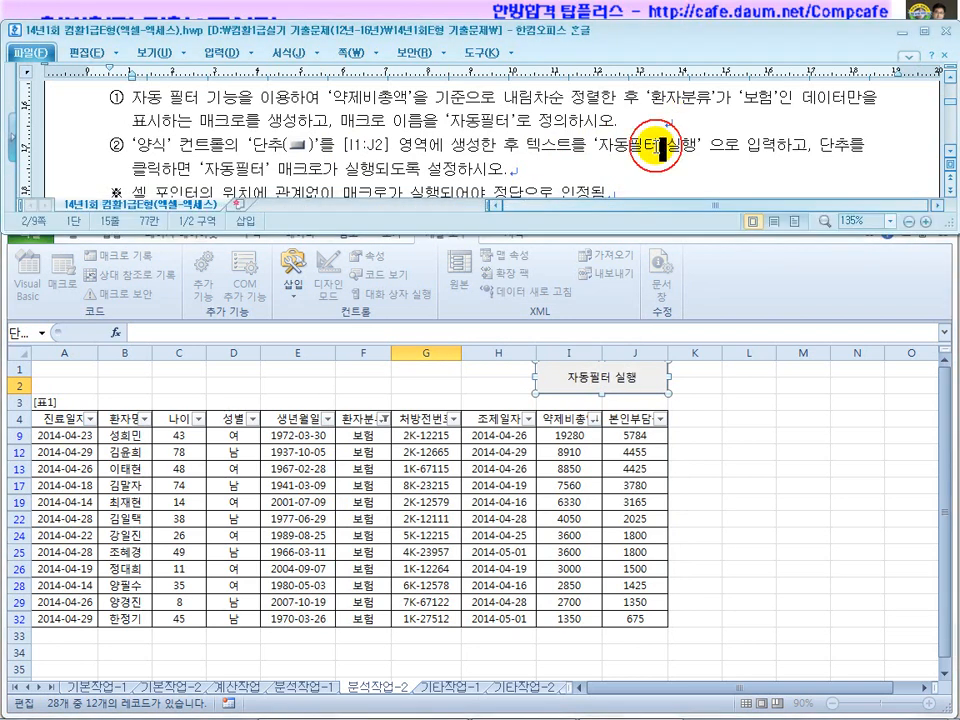
{"action": "left_click", "coordinate": [483, 122]}
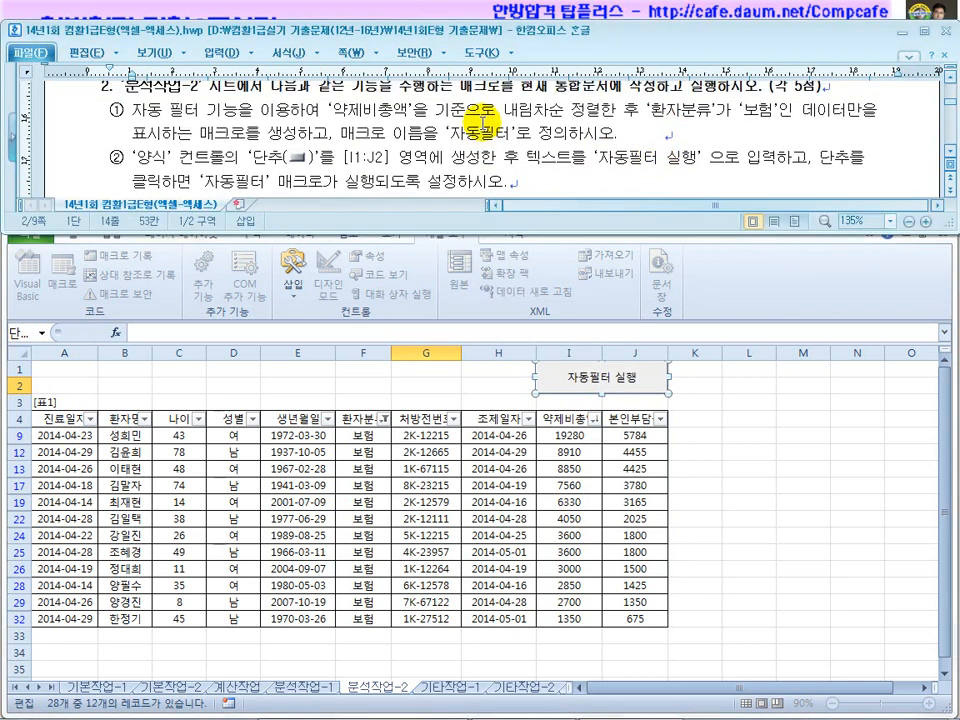
{"action": "left_click_drag", "start_coordinate": [497, 136], "coordinate": [465, 139]}
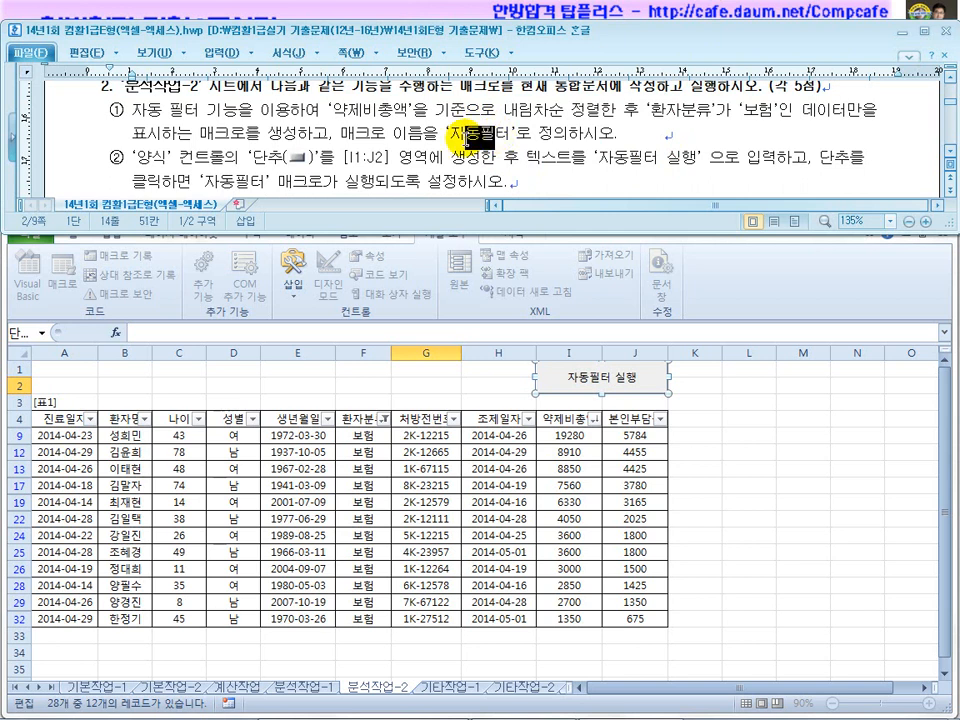
{"action": "left_click", "coordinate": [662, 161]}
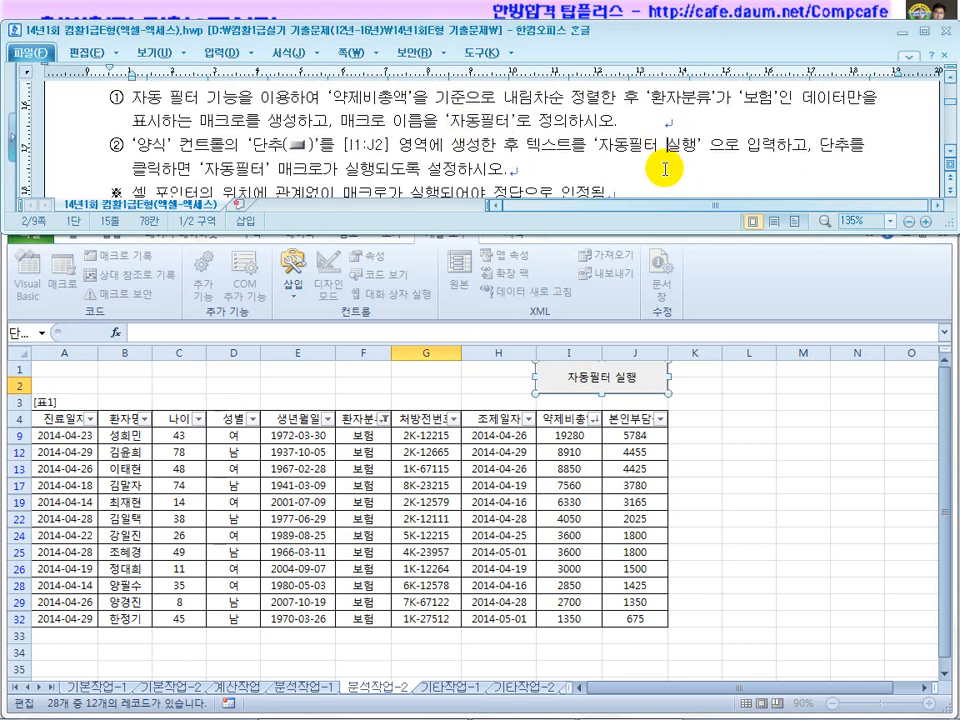
{"action": "double_click", "coordinate": [441, 380]}
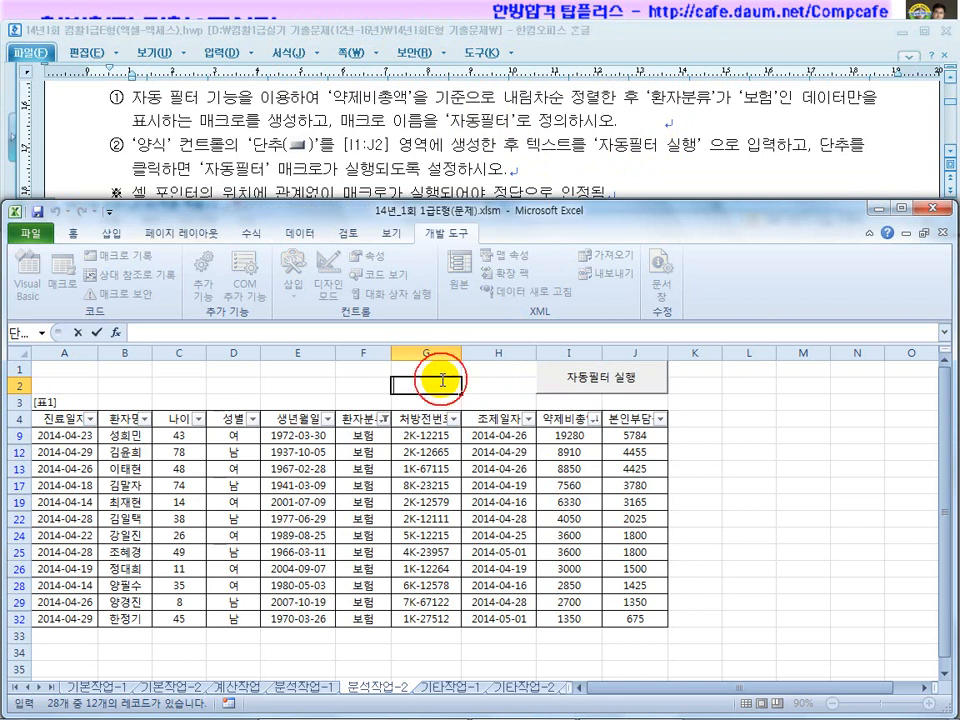
{"action": "left_click", "coordinate": [345, 380]}
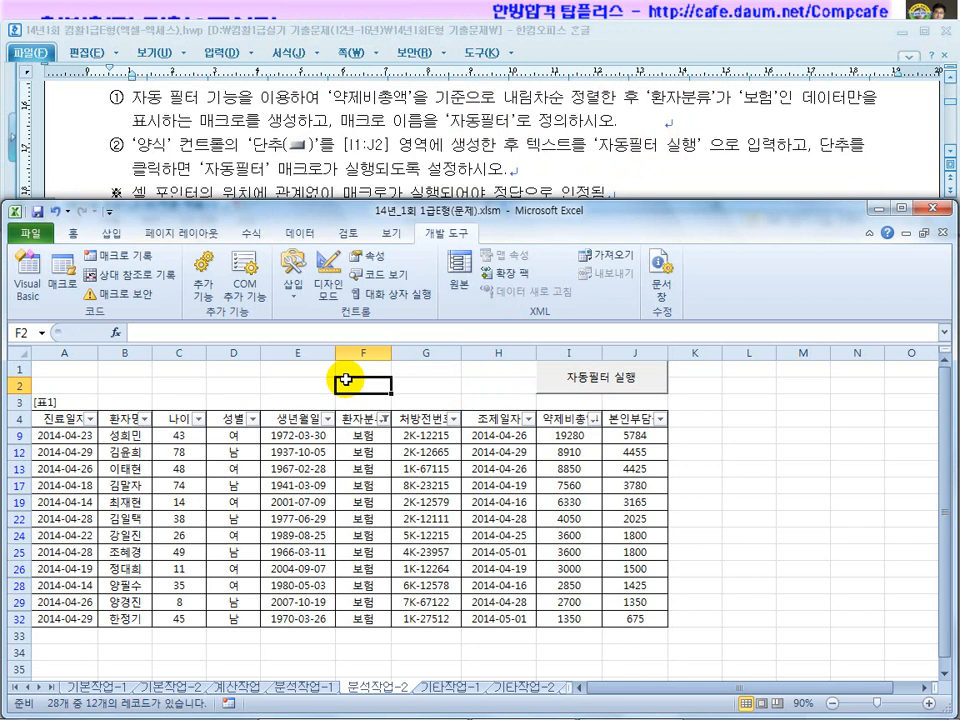
Test the 자동필터 실행 button, end the interrupted macro, and run it again with G2 selected
{"action": "left_click", "coordinate": [602, 378]}
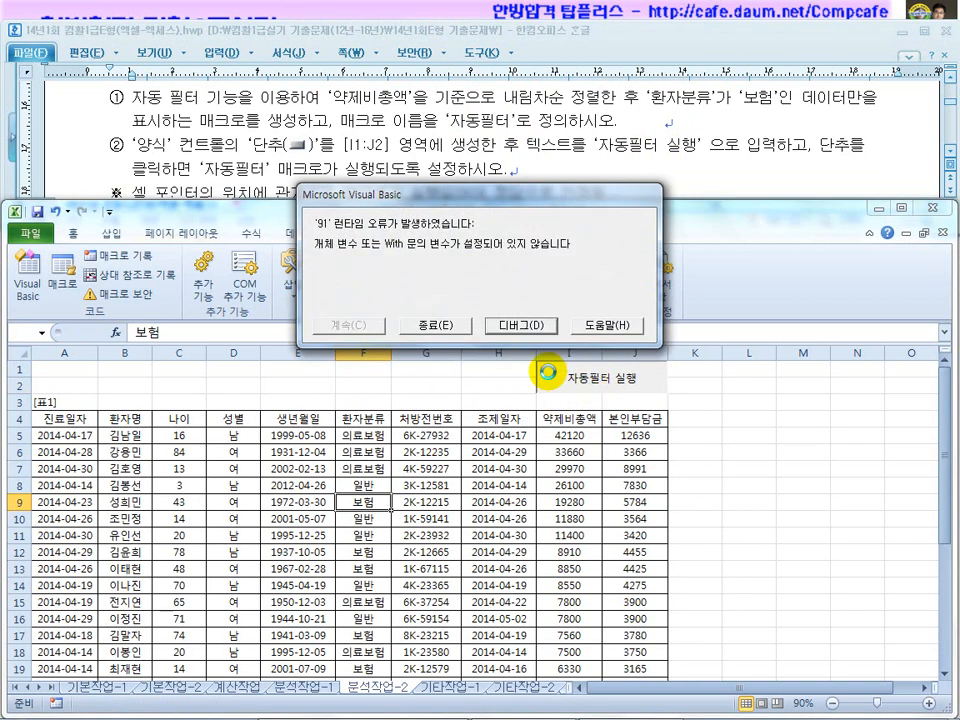
{"action": "left_click", "coordinate": [442, 326]}
{"action": "left_click", "coordinate": [424, 384]}
{"action": "left_click", "coordinate": [595, 387]}
Turn off the table's auto filter and test the 자동필터 실행 button from the empty cell G2
{"action": "left_click", "coordinate": [426, 502]}
{"action": "left_click", "coordinate": [320, 236]}
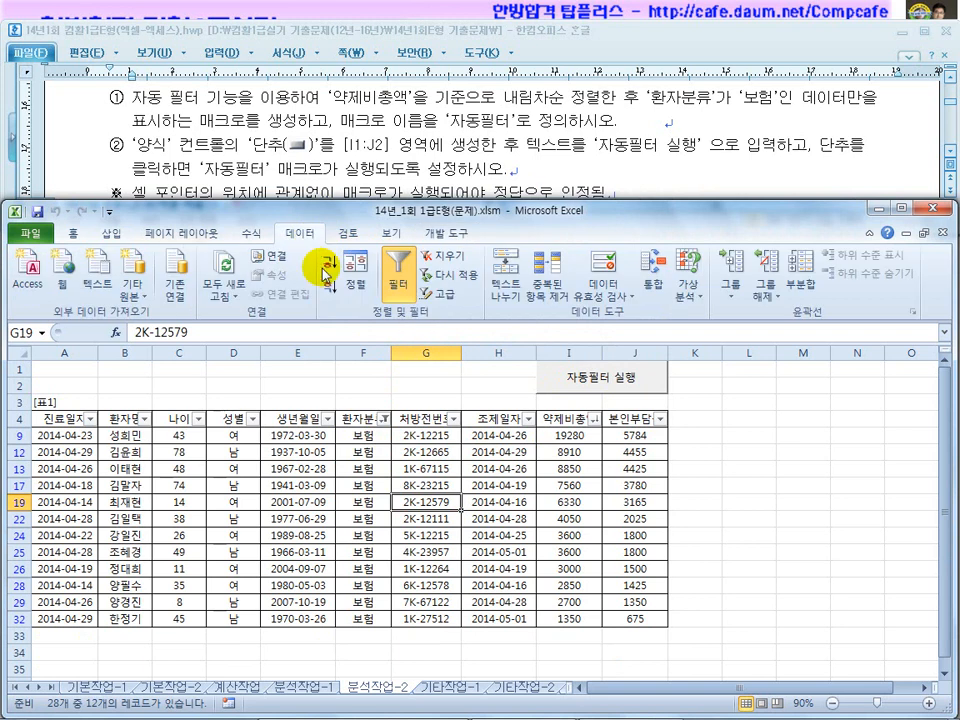
{"action": "left_click", "coordinate": [396, 272]}
{"action": "left_click", "coordinate": [422, 390]}
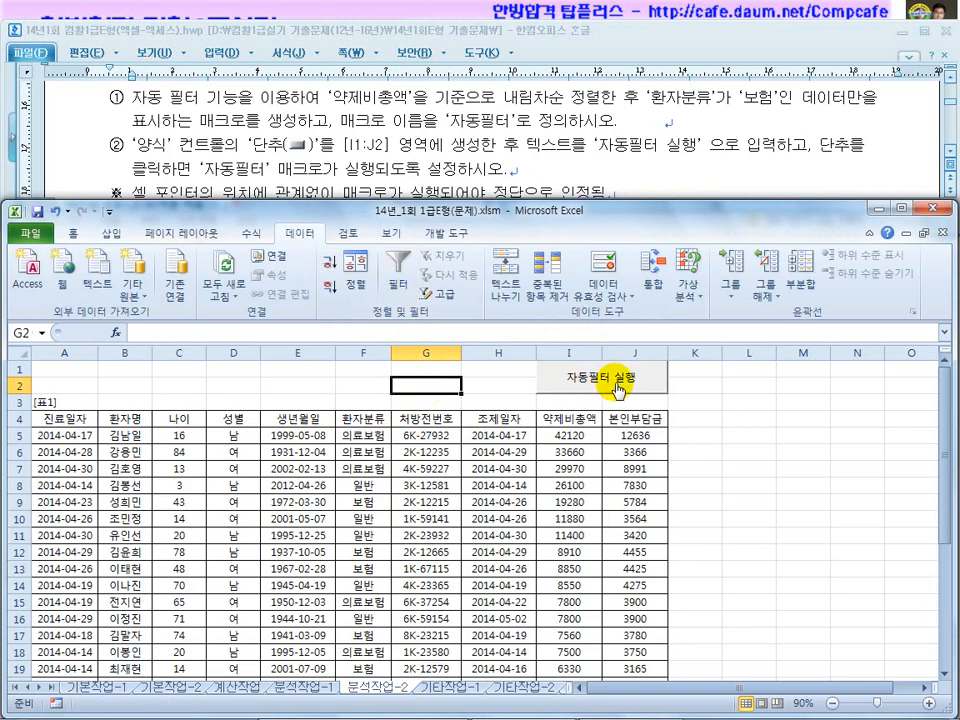
{"action": "left_click", "coordinate": [610, 384]}
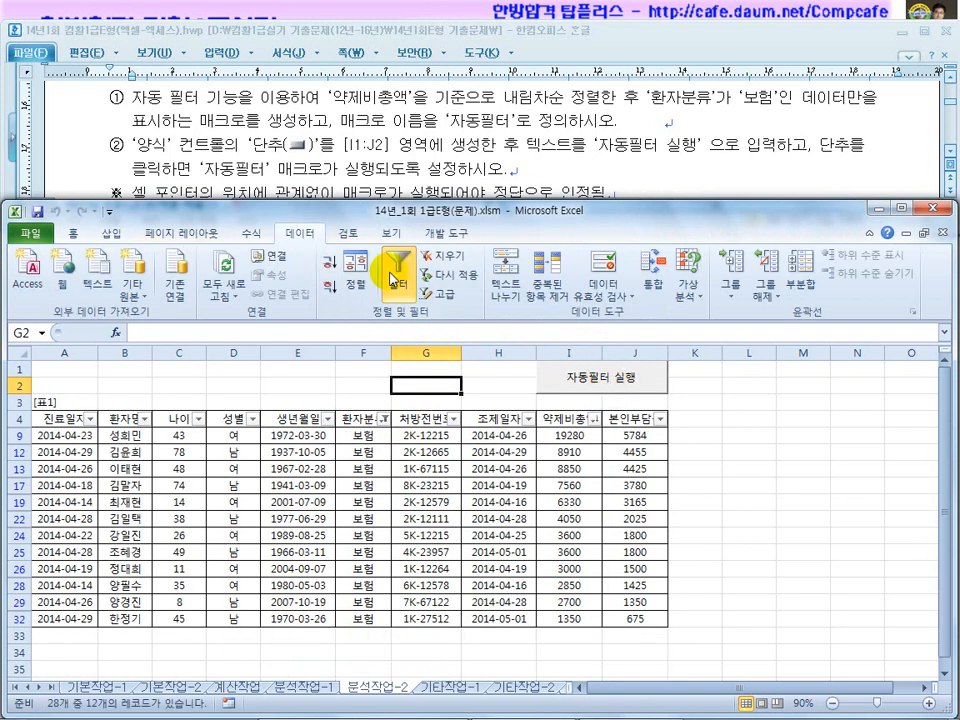
Repeat the 자동필터 실행 button test, turning the filter off between runs, end the interrupted macro, and select F2
{"action": "left_click", "coordinate": [398, 272]}
{"action": "left_click", "coordinate": [594, 385]}
{"action": "left_click", "coordinate": [398, 272]}
{"action": "left_click", "coordinate": [590, 378]}
{"action": "left_click", "coordinate": [585, 374]}
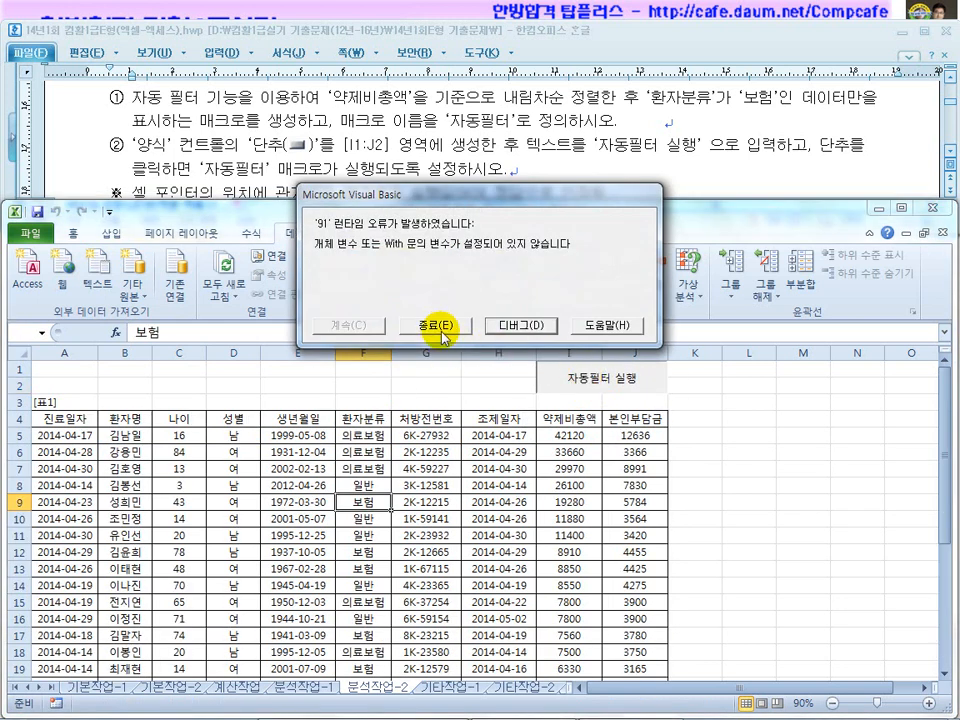
{"action": "left_click", "coordinate": [398, 386]}
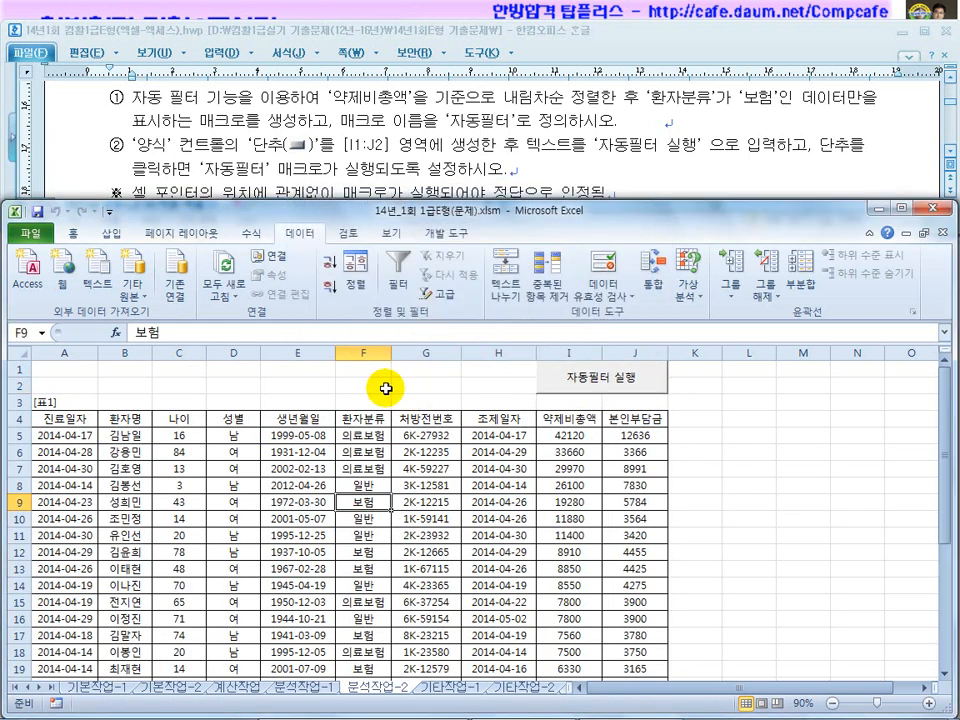
{"action": "left_click", "coordinate": [385, 388]}
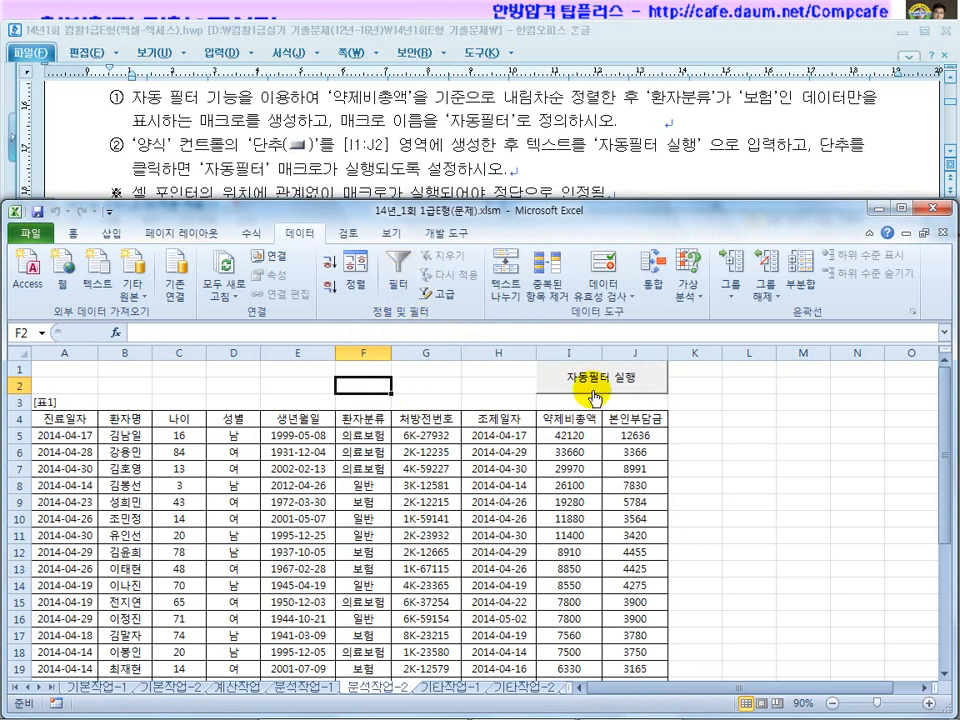
Find the exam document's 기타작업-1 chart instructions and open the 기타작업-1 sheet in the workbook
{"action": "left_click", "coordinate": [368, 130]}
{"action": "scroll", "coordinate": [497, 158], "scroll_direction": "down", "scroll_amount": 5}
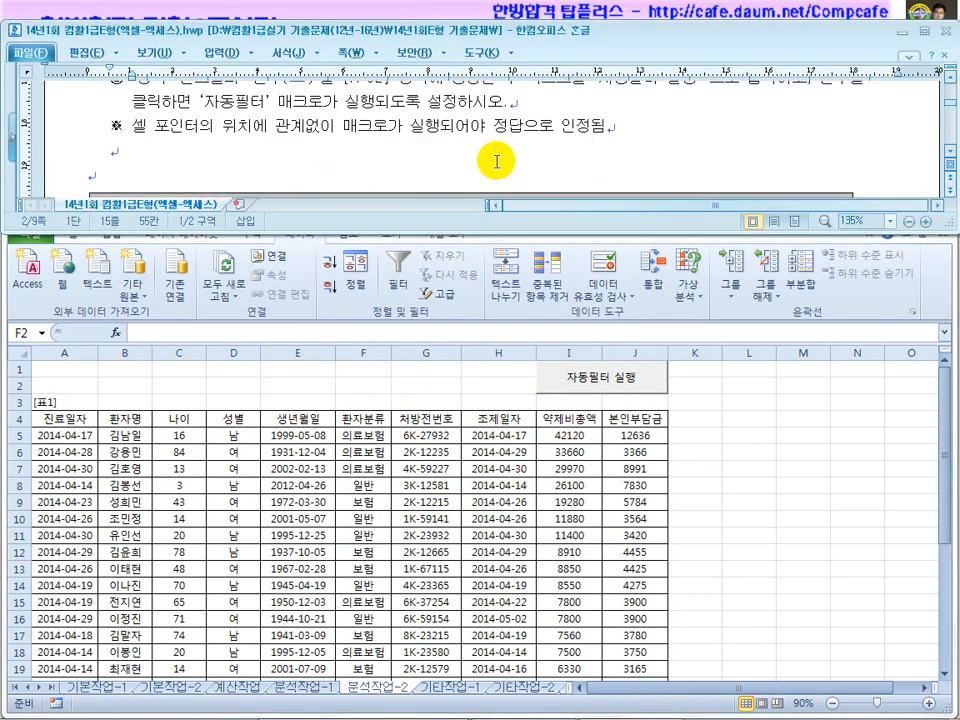
{"action": "scroll", "coordinate": [490, 162], "scroll_direction": "down", "scroll_amount": 1}
{"action": "left_click", "coordinate": [711, 479]}
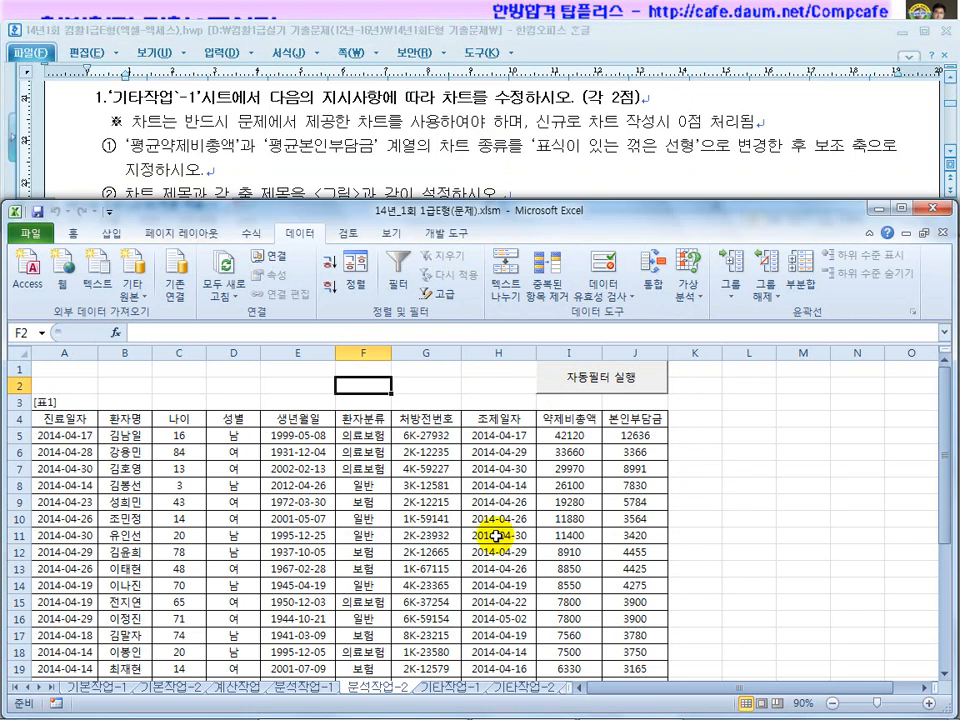
{"action": "left_click", "coordinate": [447, 690]}
{"action": "left_click", "coordinate": [516, 533]}
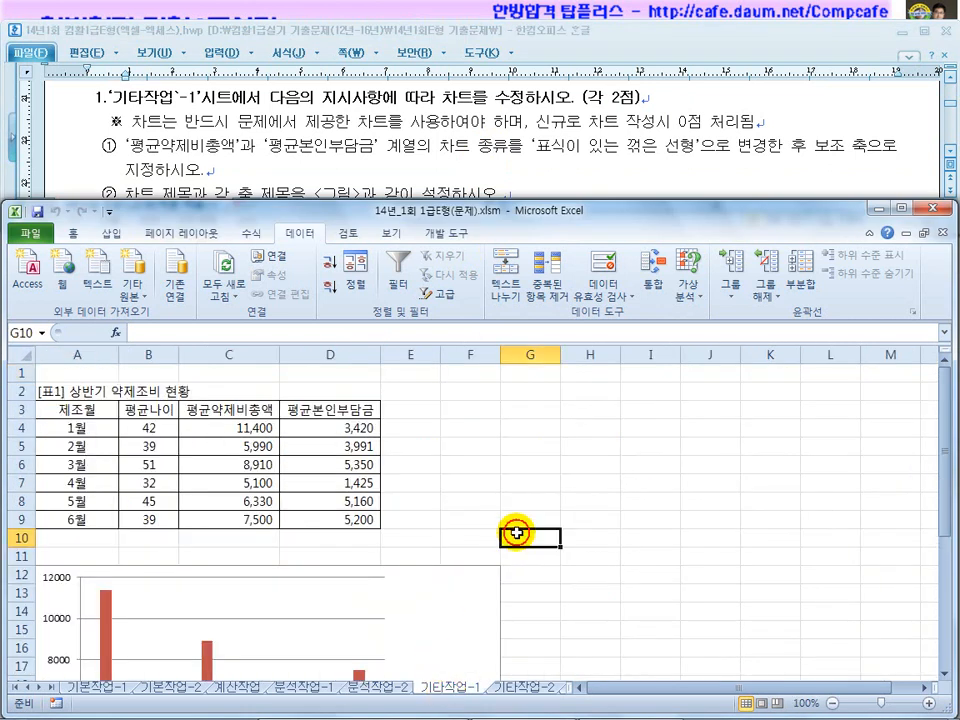
Review the chart instruction on the 평균약제비총액 and 평균본인부담금 series and examine the existing chart below the table
{"action": "left_click", "coordinate": [289, 160]}
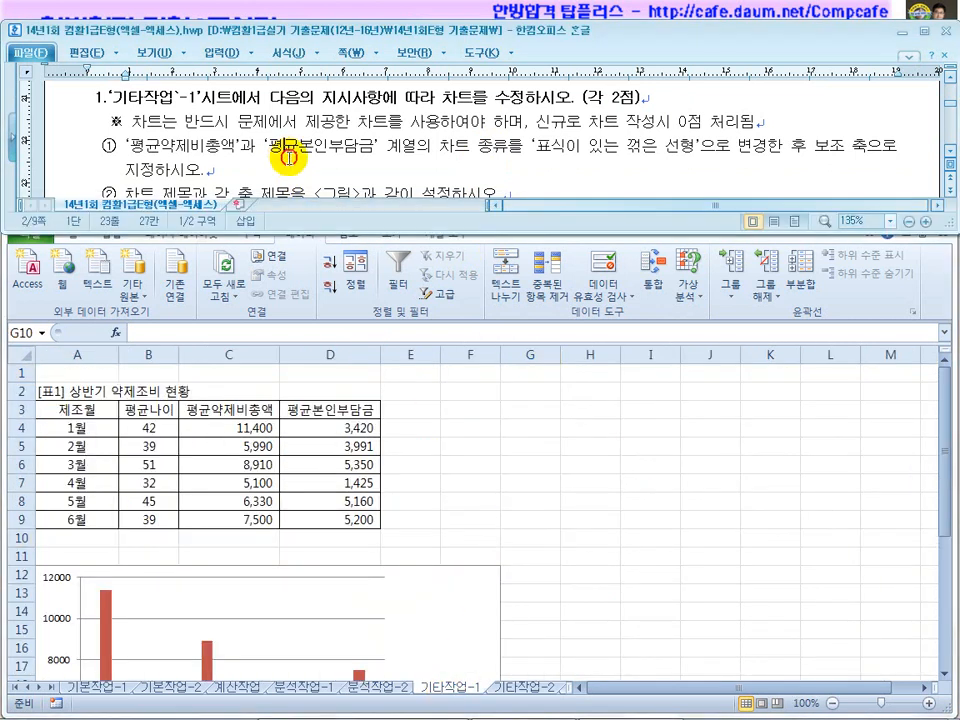
{"action": "scroll", "coordinate": [176, 79], "scroll_direction": "up", "scroll_amount": 1}
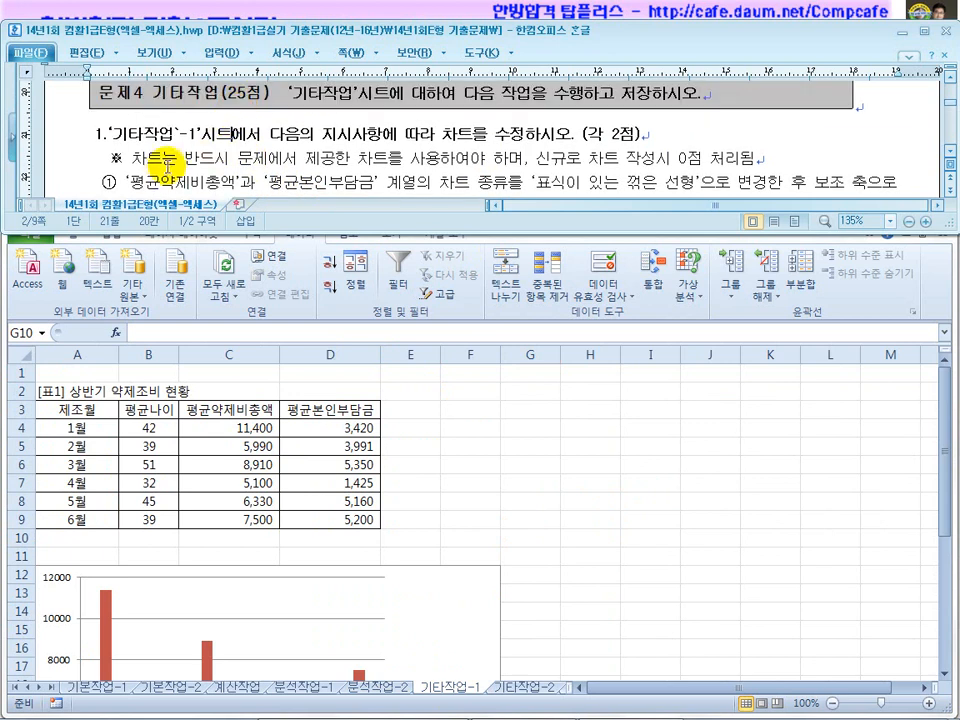
{"action": "left_click", "coordinate": [160, 165]}
{"action": "scroll", "coordinate": [161, 170], "scroll_direction": "down", "scroll_amount": 1}
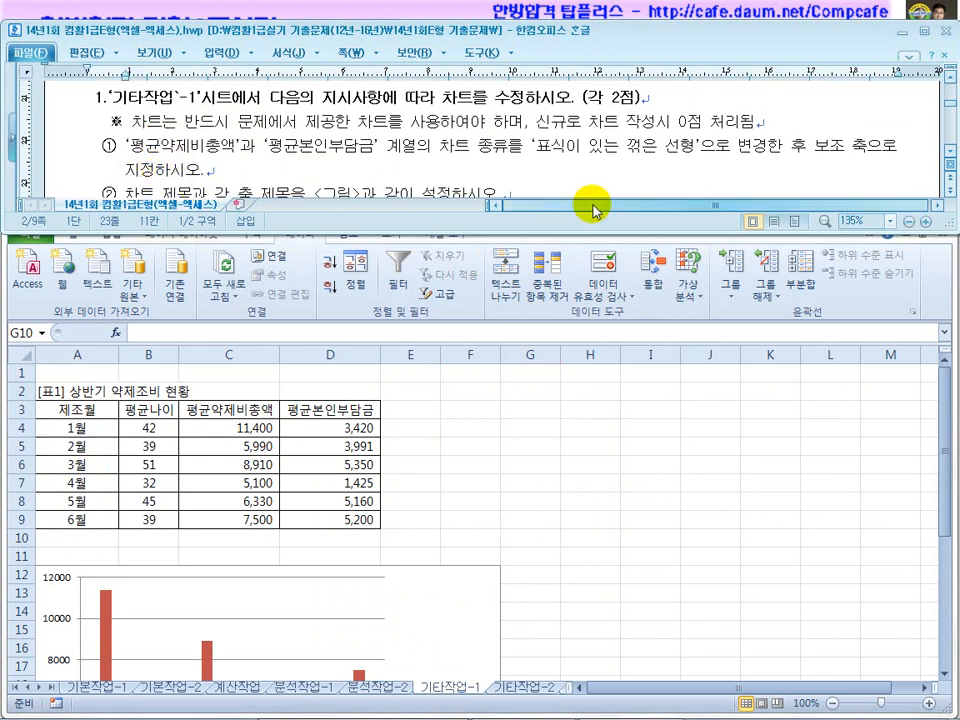
{"action": "left_click_drag", "start_coordinate": [144, 147], "coordinate": [240, 143]}
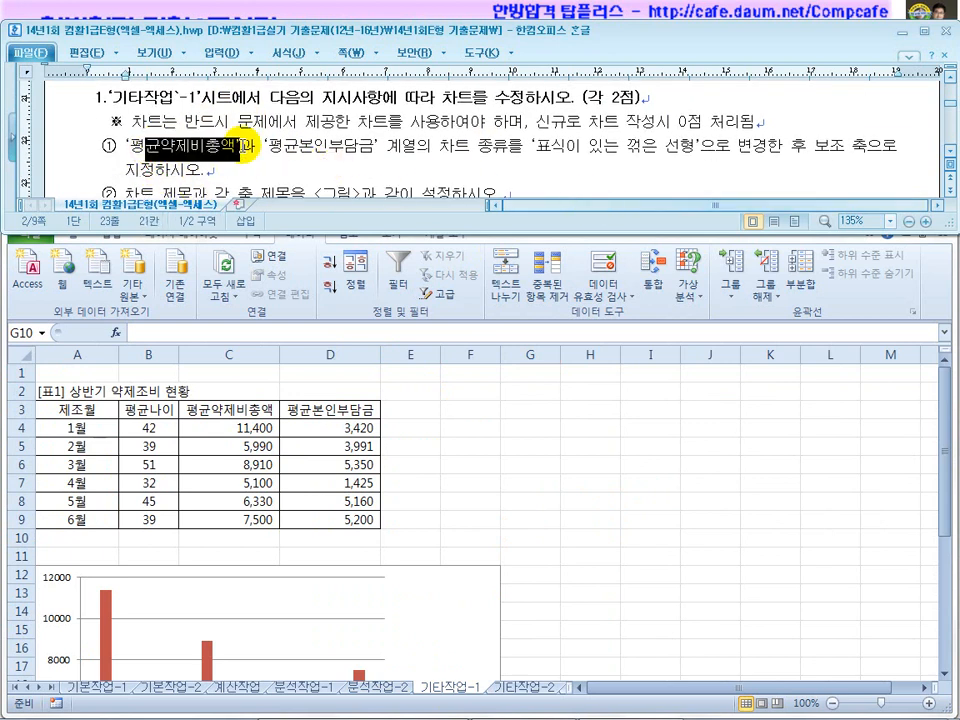
{"action": "left_click_drag", "start_coordinate": [315, 147], "coordinate": [385, 152]}
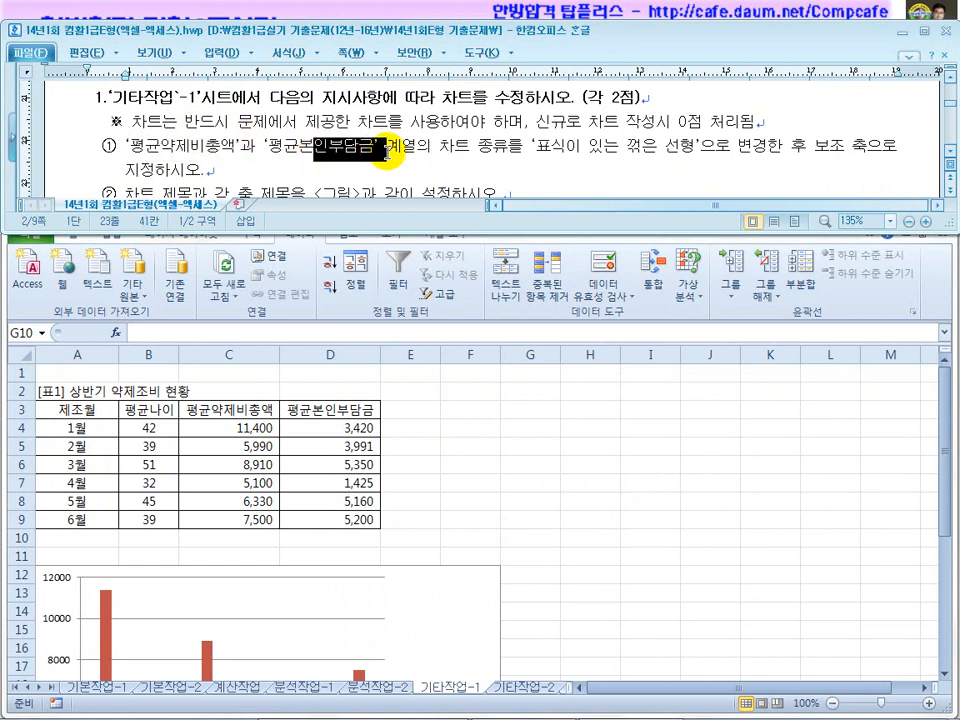
{"action": "left_click", "coordinate": [430, 148]}
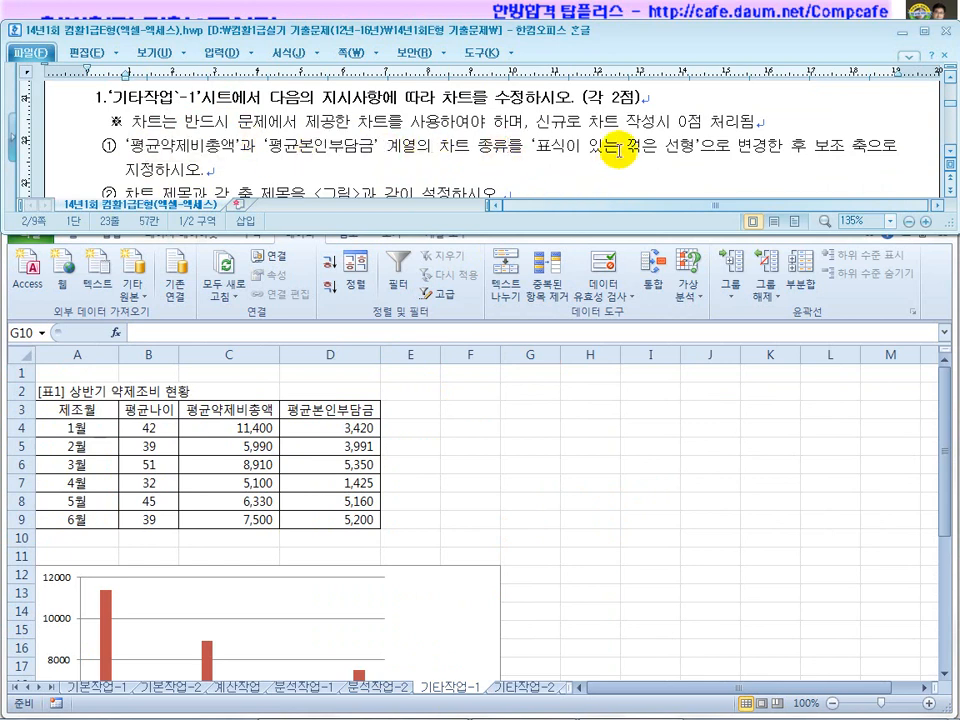
{"action": "left_click", "coordinate": [543, 409]}
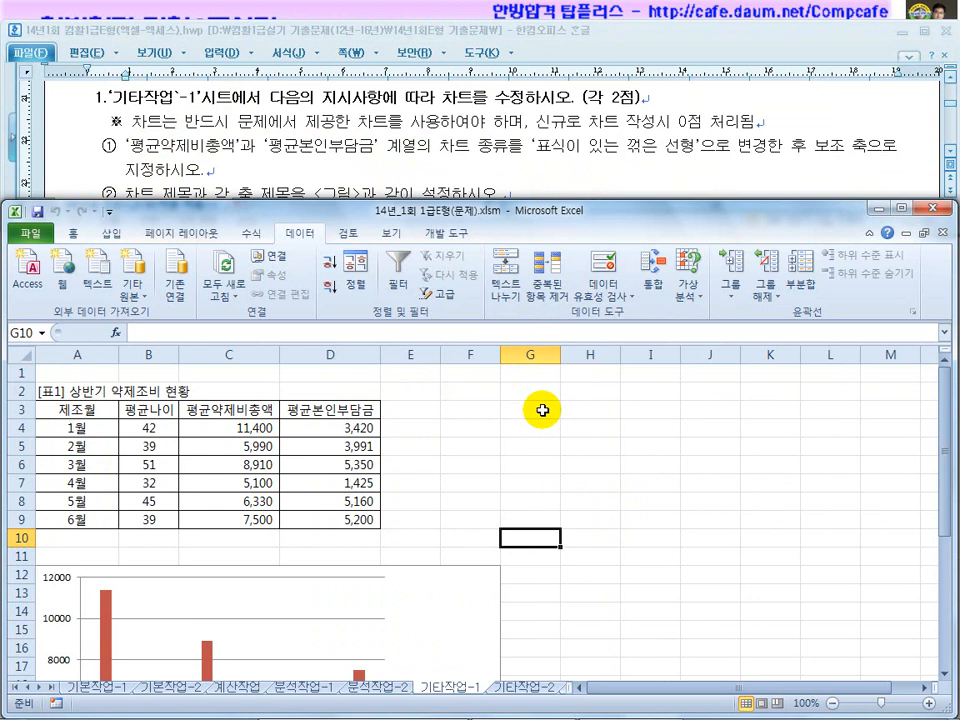
{"action": "left_click", "coordinate": [830, 148]}
{"action": "left_click", "coordinate": [563, 433]}
{"action": "scroll", "coordinate": [563, 433], "scroll_direction": "down", "scroll_amount": 7}
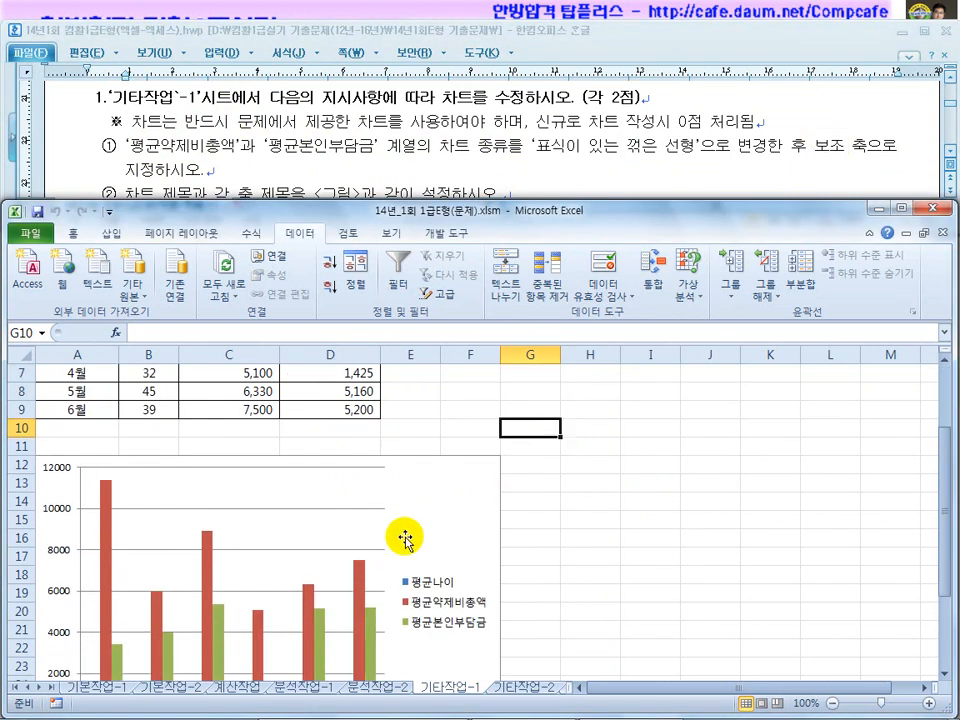
{"action": "scroll", "coordinate": [386, 508], "scroll_direction": "up", "scroll_amount": 2}
{"action": "scroll", "coordinate": [396, 541], "scroll_direction": "up", "scroll_amount": 2}
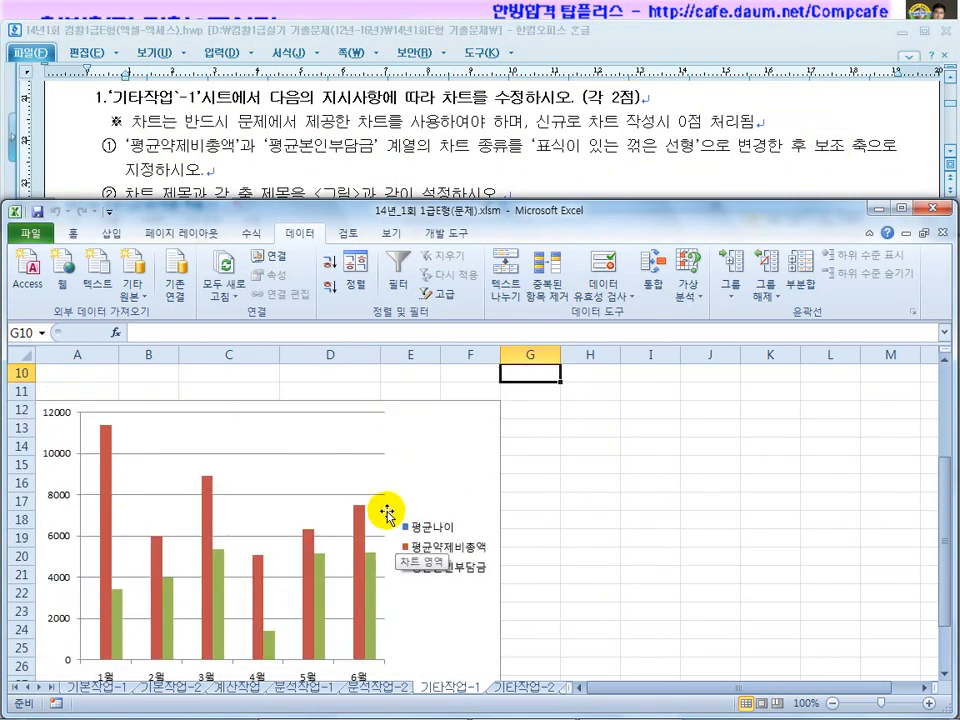
Change the chart type of the 평균약제비총액 series to 표식이 있는 꺾은선형
{"action": "left_click", "coordinate": [125, 115]}
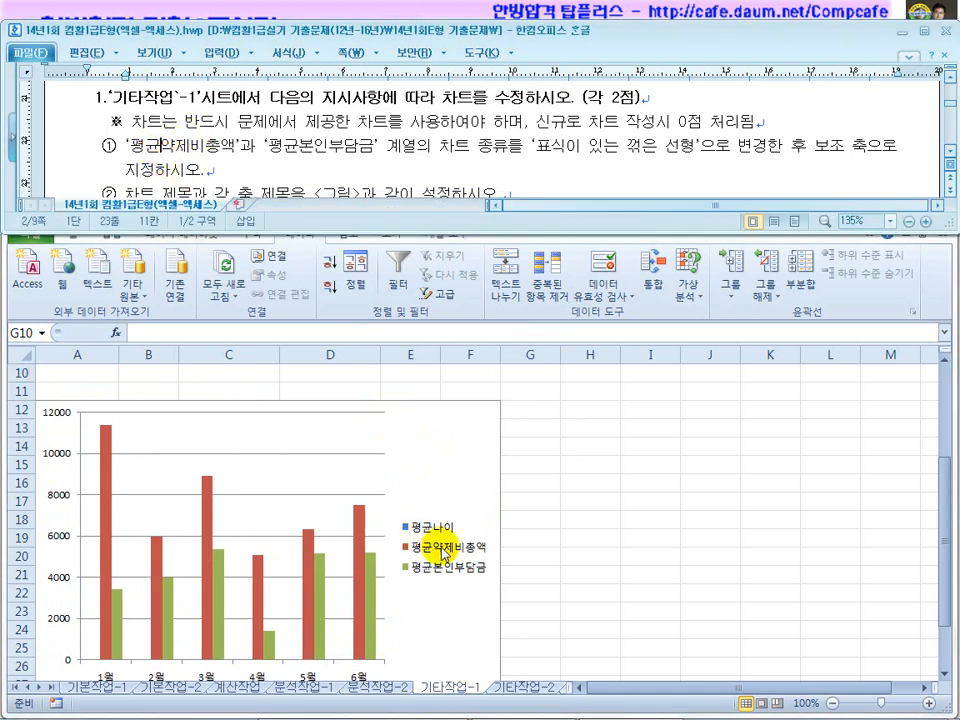
{"action": "left_click", "coordinate": [118, 489]}
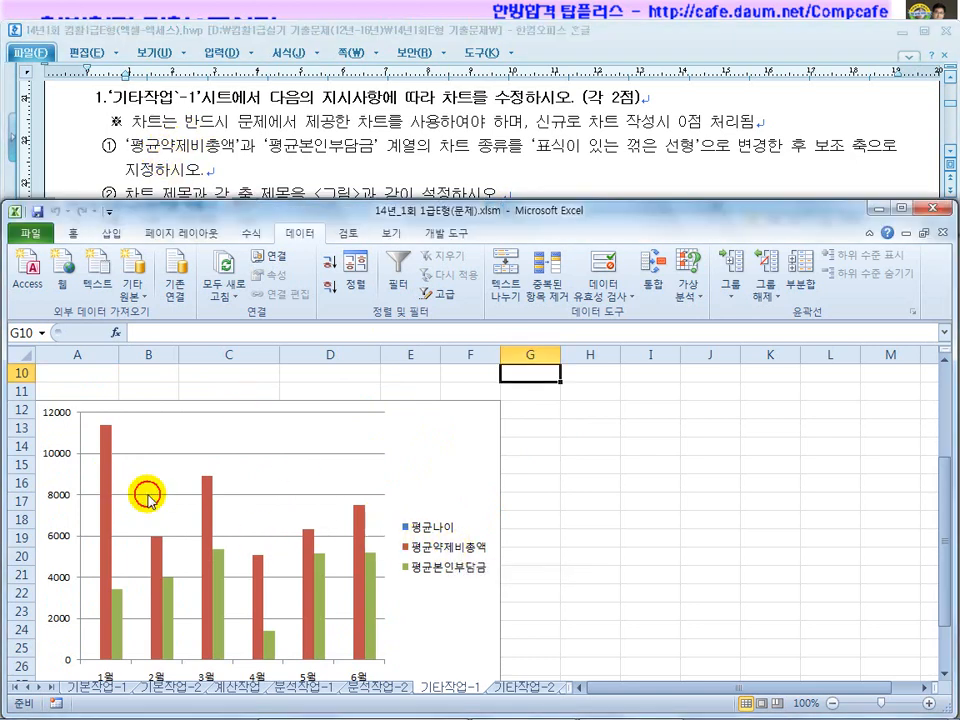
{"action": "left_click", "coordinate": [210, 517]}
{"action": "right_click", "coordinate": [210, 514]}
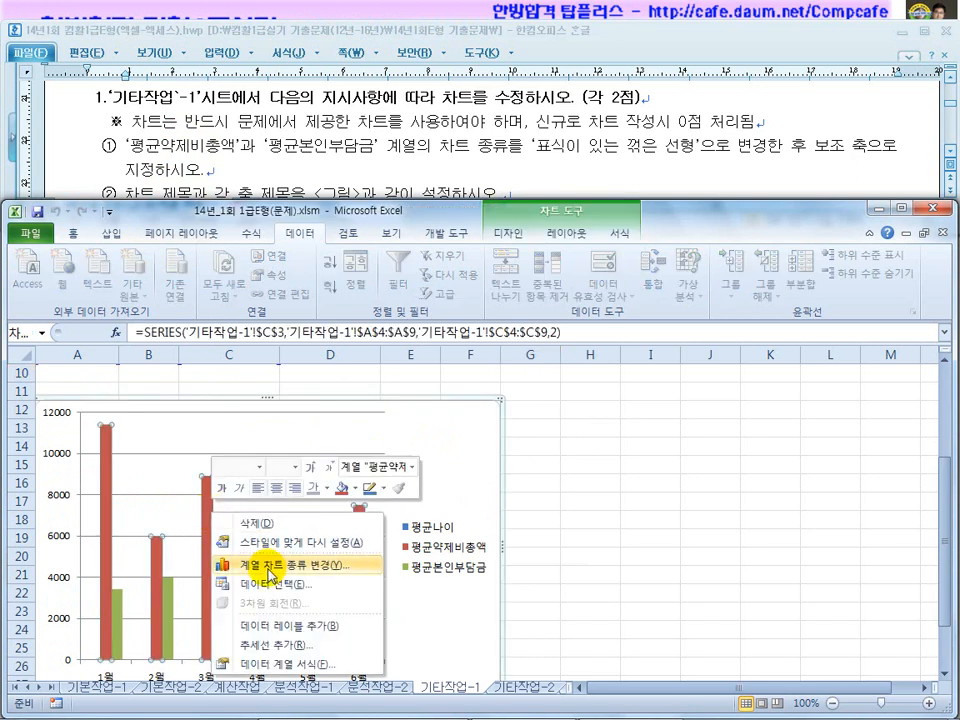
{"action": "left_click", "coordinate": [268, 566]}
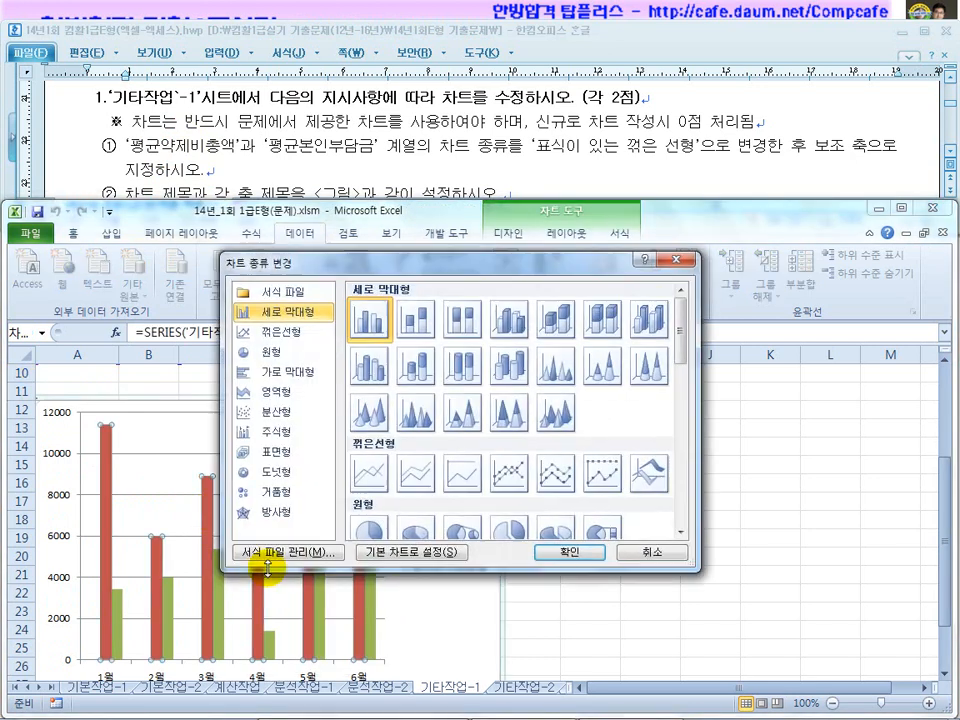
{"action": "left_click", "coordinate": [512, 476]}
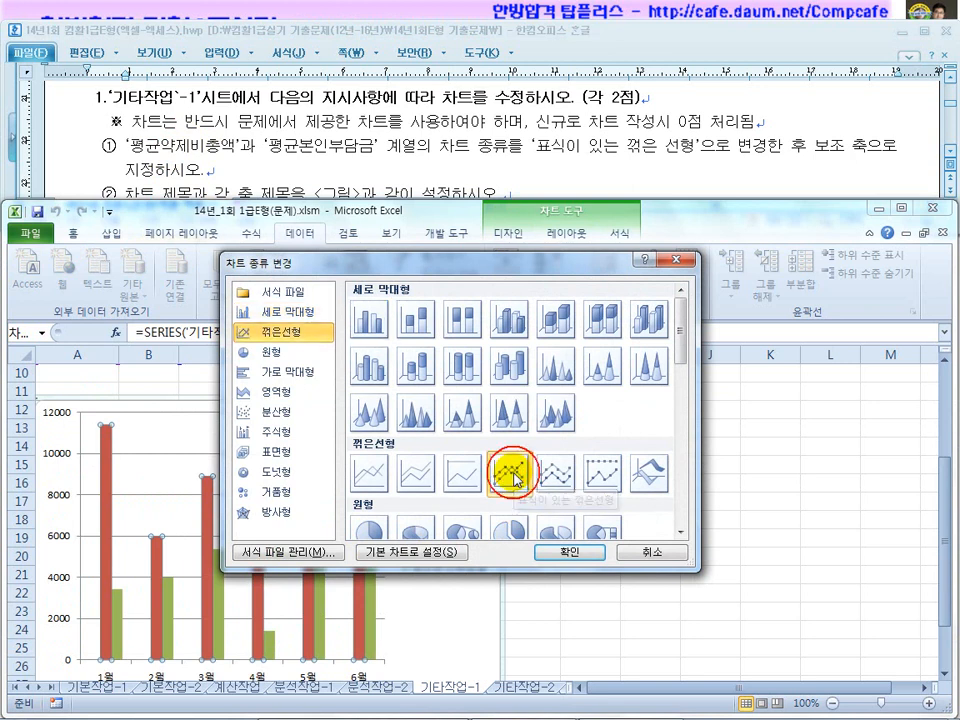
{"action": "left_click", "coordinate": [568, 552]}
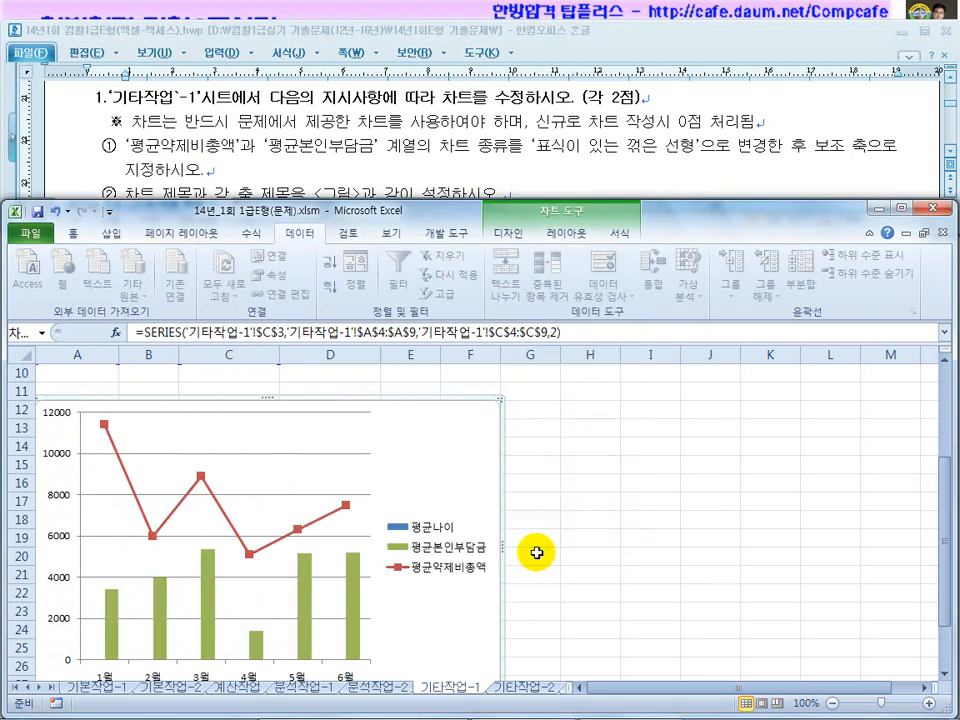
Plot the 평균약제비총액 line series on the secondary axis (보조 축)
{"action": "right_click", "coordinate": [347, 510]}
{"action": "left_click", "coordinate": [425, 656]}
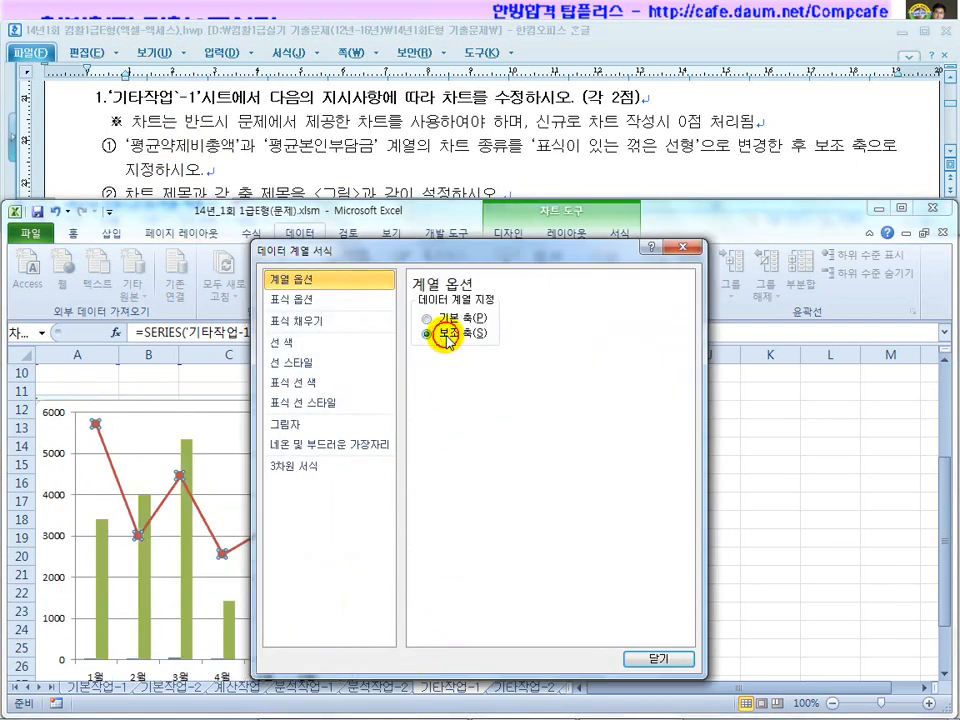
{"action": "left_click", "coordinate": [652, 658]}
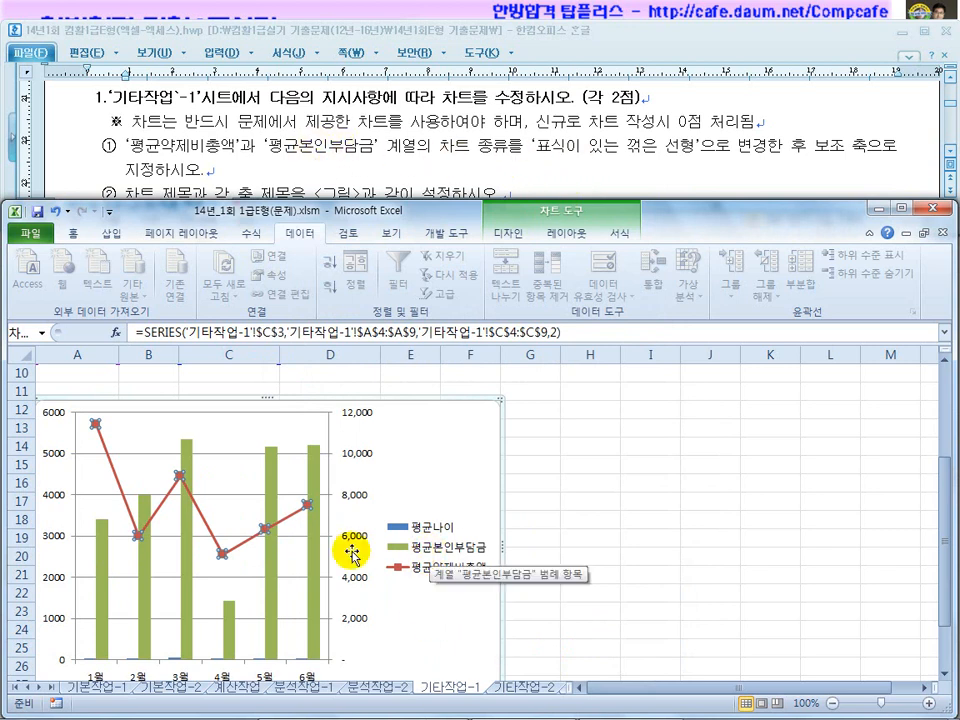
Change the chart type of the 평균본인부담금 series to 표식이 있는 꺾은선형
{"action": "left_click", "coordinate": [315, 549]}
{"action": "right_click", "coordinate": [315, 549]}
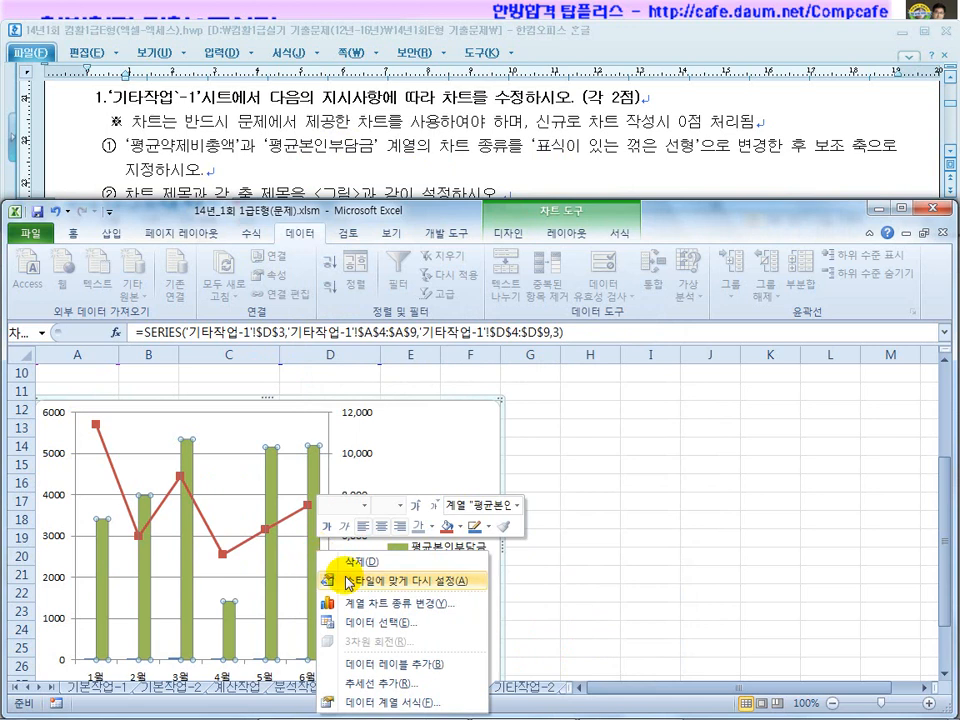
{"action": "left_click", "coordinate": [368, 604]}
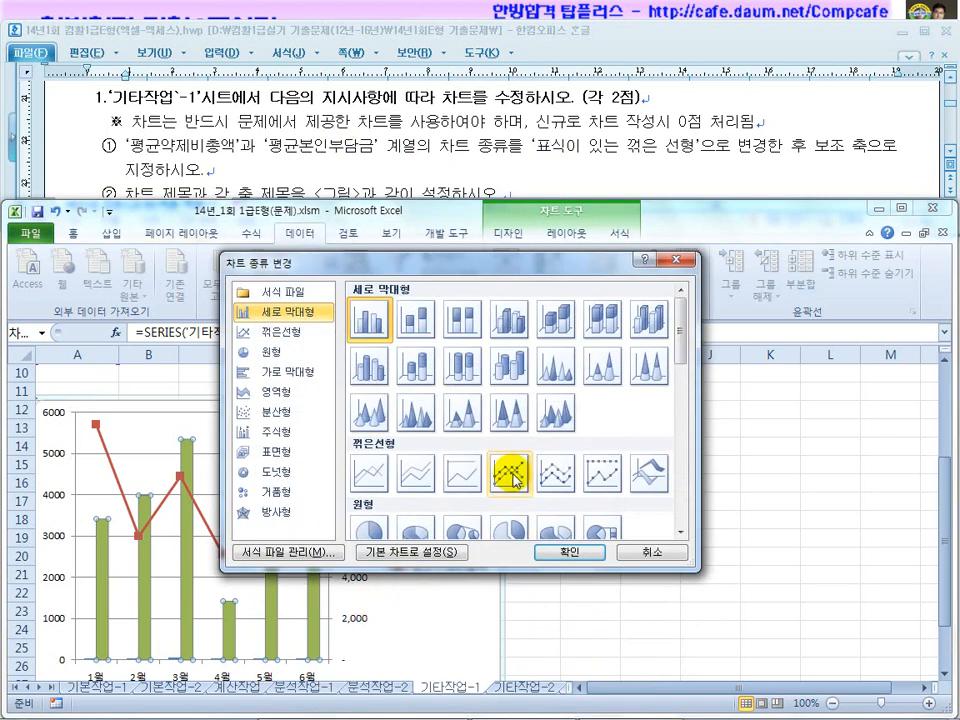
{"action": "left_click", "coordinate": [512, 478]}
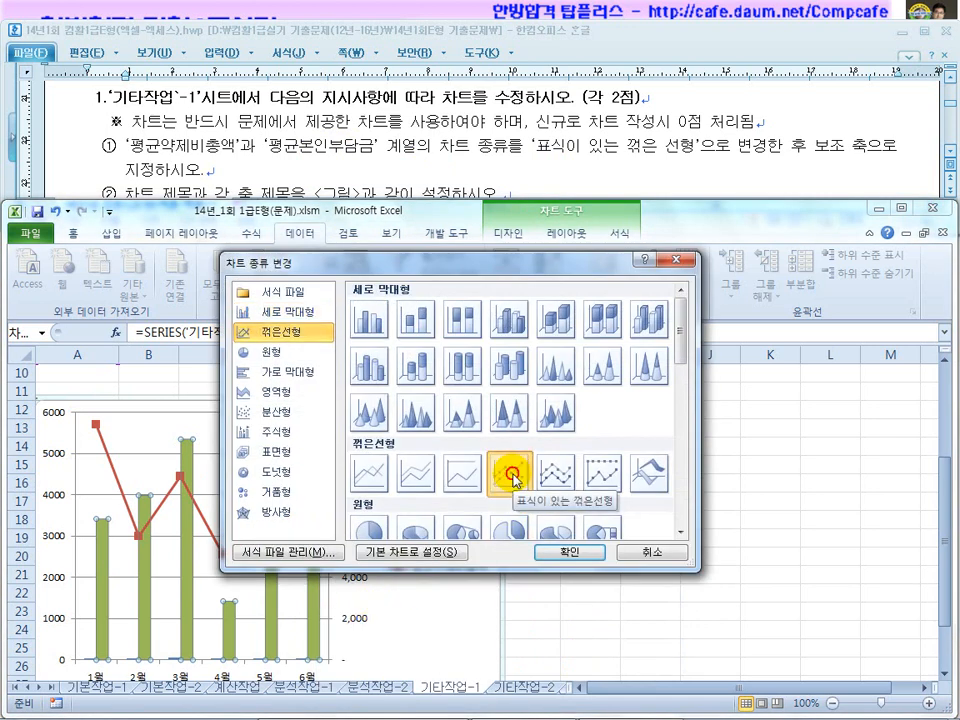
{"action": "left_click", "coordinate": [566, 556]}
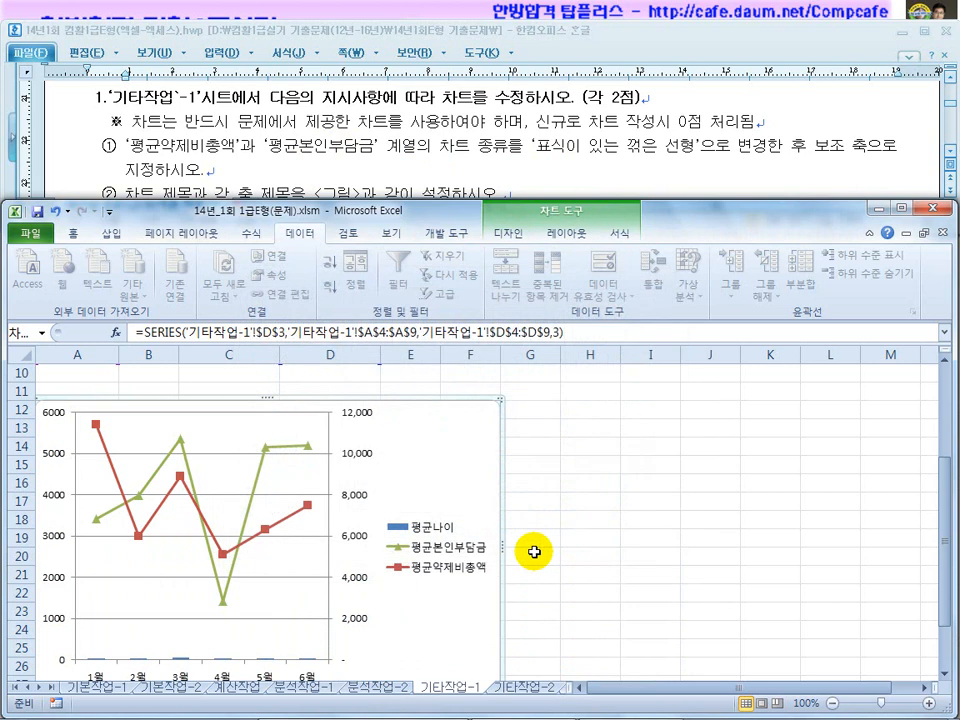
Plot the 평균본인부담금 line series on the secondary axis (보조 축)
{"action": "right_click", "coordinate": [309, 451]}
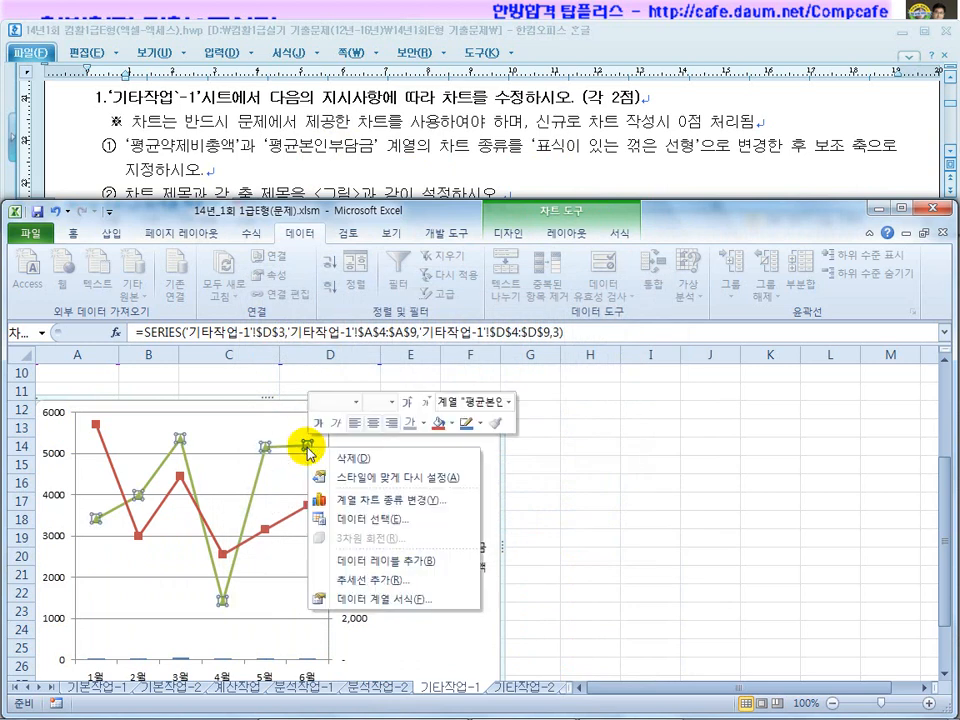
{"action": "left_click", "coordinate": [357, 600]}
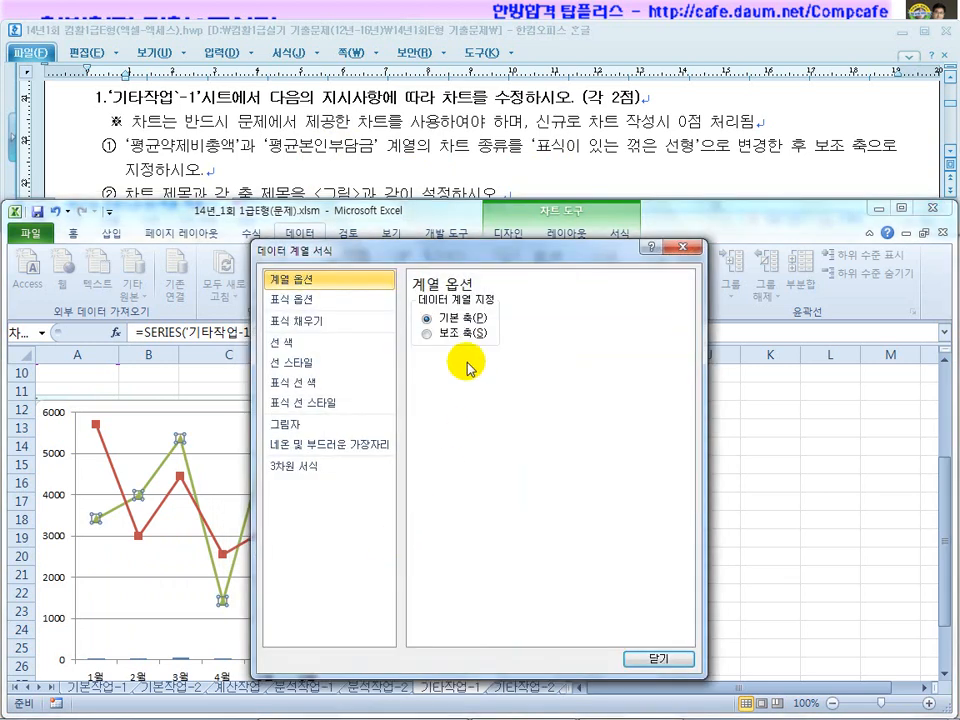
{"action": "left_click", "coordinate": [430, 332]}
{"action": "left_click", "coordinate": [648, 660]}
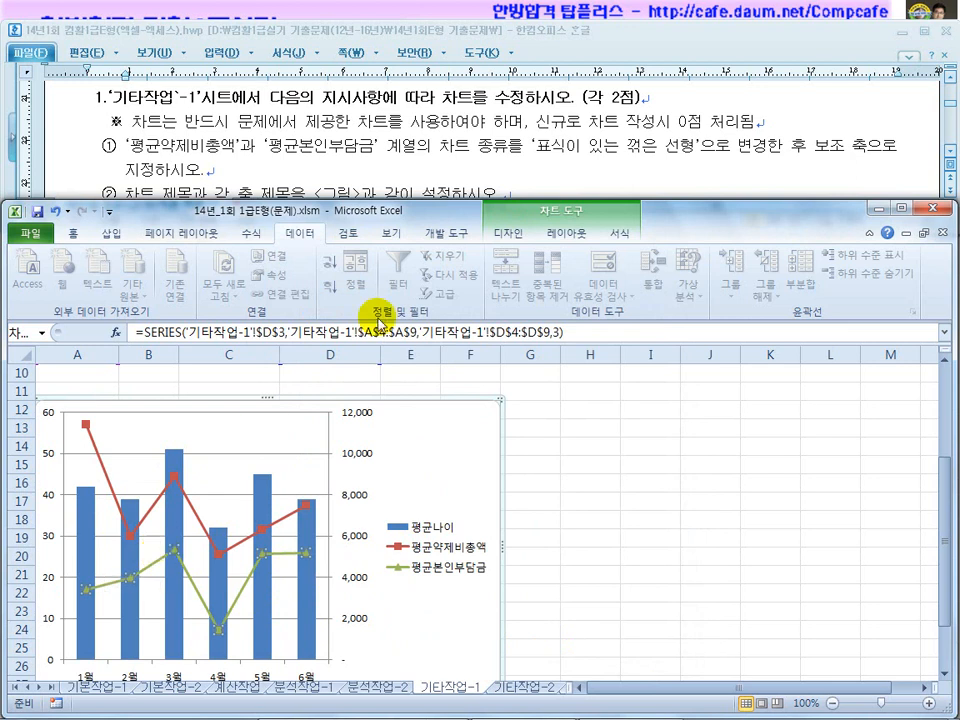
Check the exam document's chart figure and add the title 상반기 약제비 현황 above the chart
{"action": "left_click", "coordinate": [212, 147]}
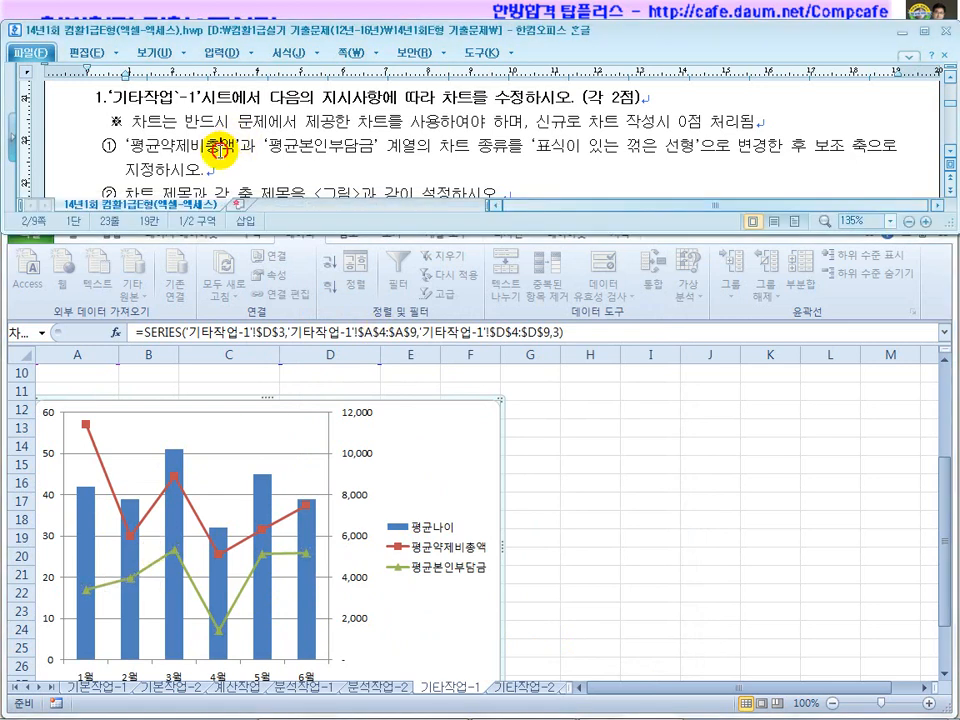
{"action": "left_click", "coordinate": [950, 153]}
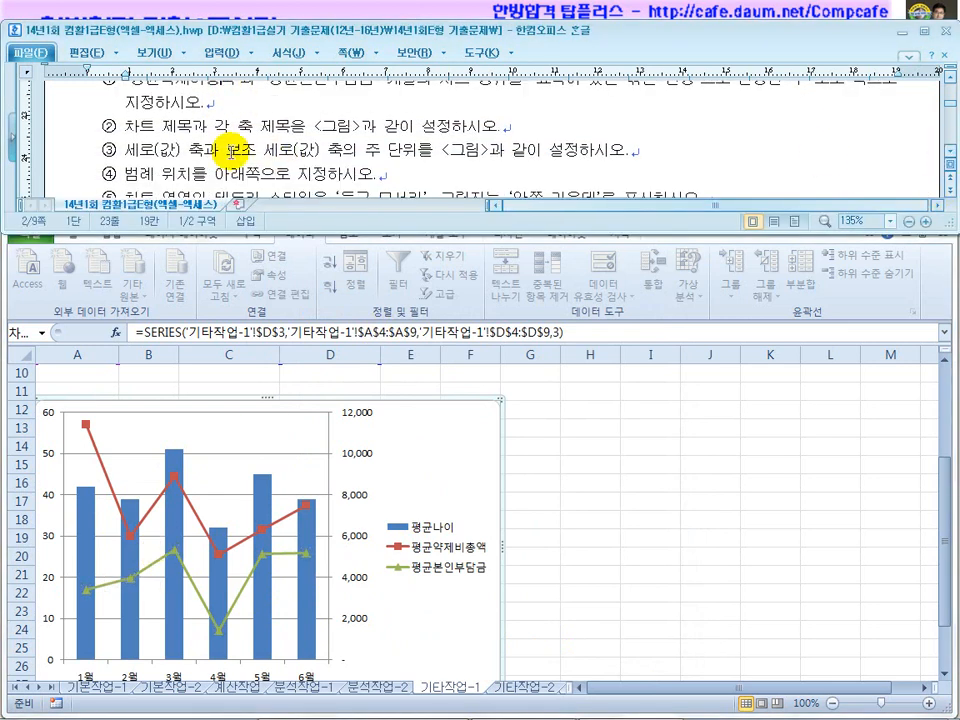
{"action": "left_click", "coordinate": [950, 153]}
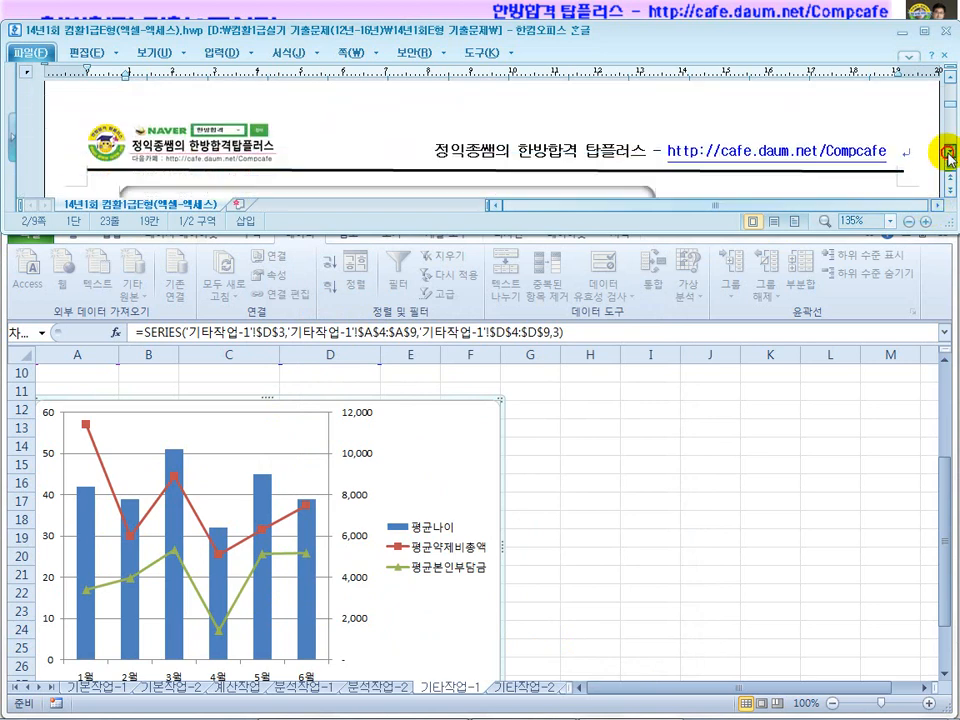
{"action": "left_click", "coordinate": [435, 433]}
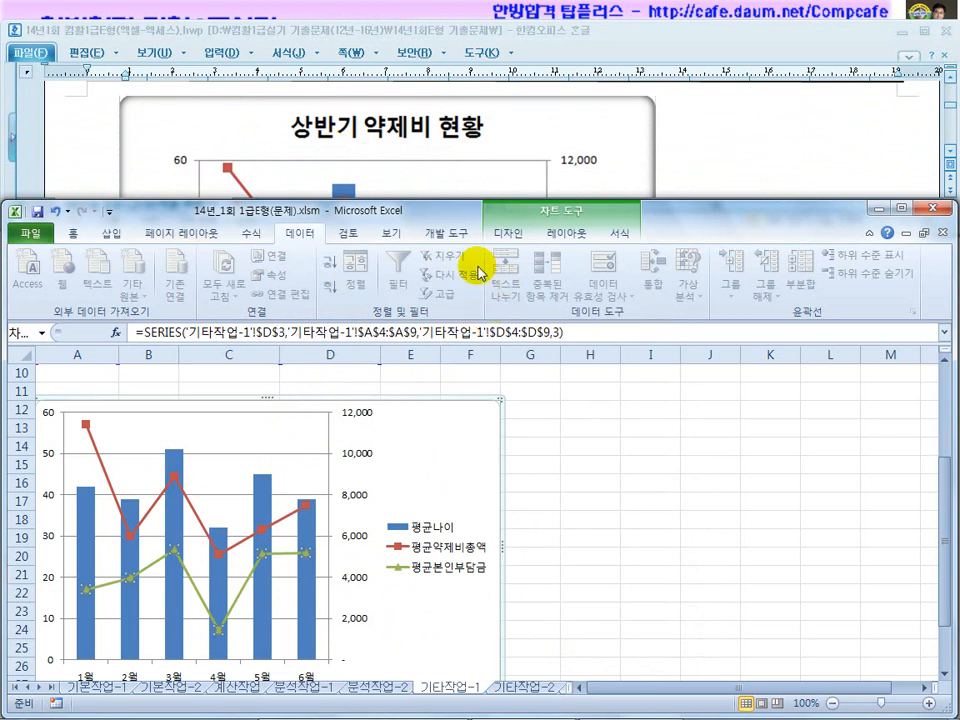
{"action": "left_click", "coordinate": [566, 233]}
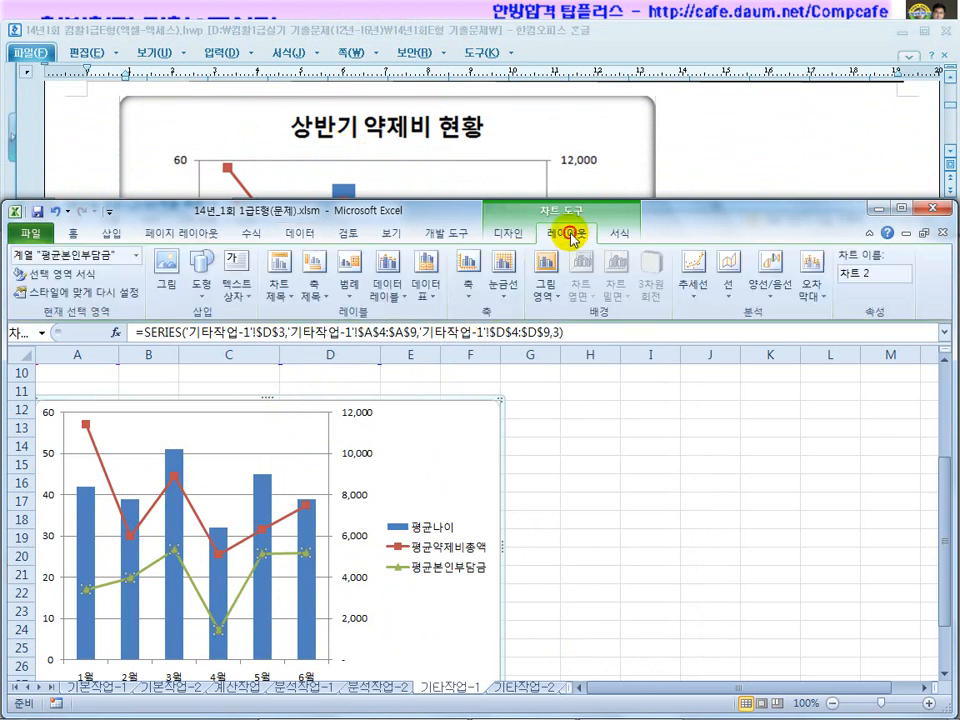
{"action": "left_click", "coordinate": [280, 278]}
{"action": "left_click", "coordinate": [311, 416]}
{"action": "left_click_drag", "start_coordinate": [298, 428], "coordinate": [230, 427]}
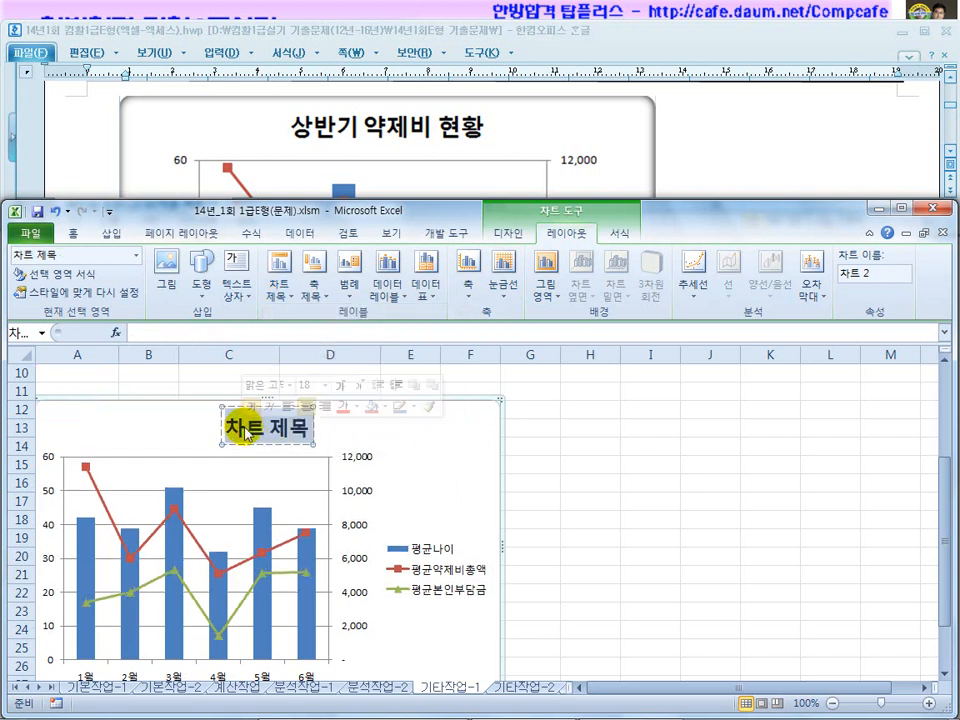
{"action": "type", "text": "상반기 약ㅈ"}
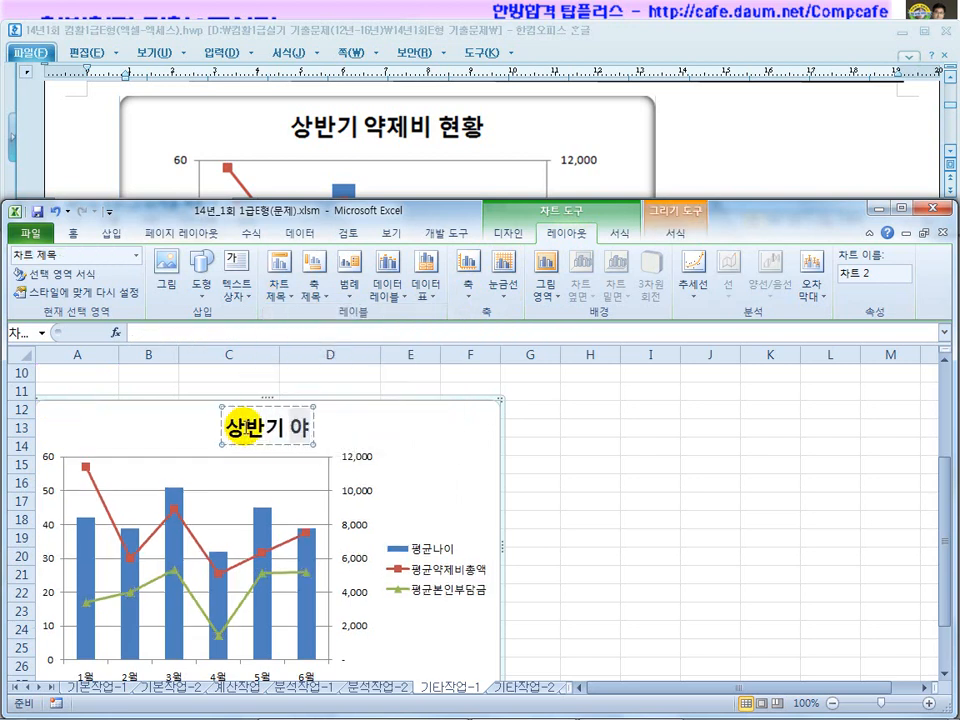
{"action": "type", "text": "비 현화"}
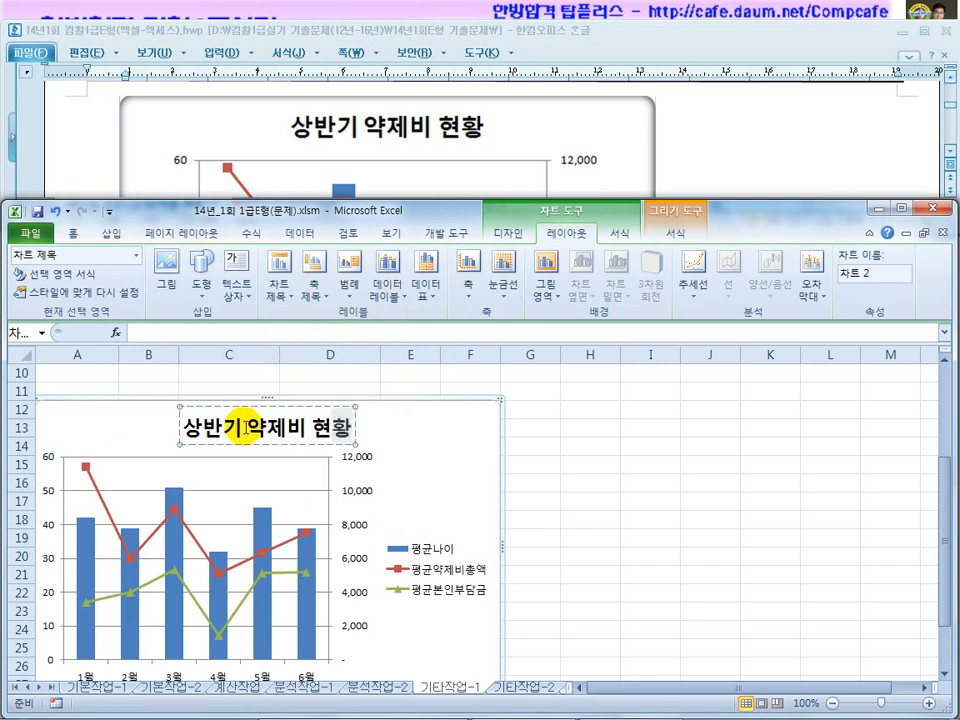
Check the axis titles in the exam figure and add the primary vertical axis title 나이 as 세로 제목
{"action": "left_click", "coordinate": [446, 473]}
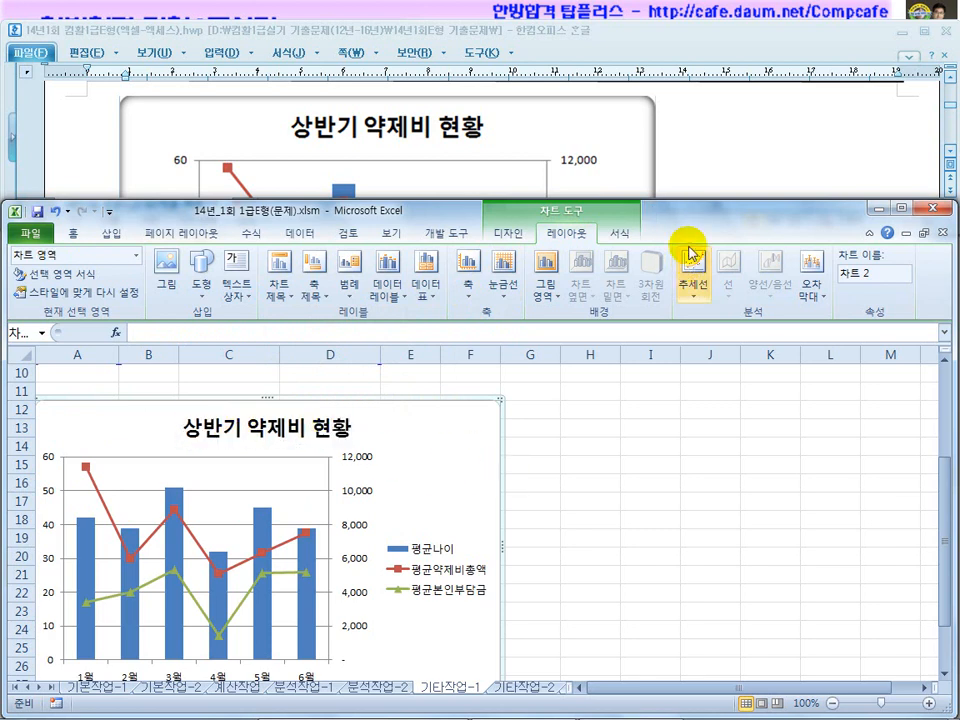
{"action": "left_click", "coordinate": [705, 174]}
{"action": "scroll", "coordinate": [705, 174], "scroll_direction": "down", "scroll_amount": 2}
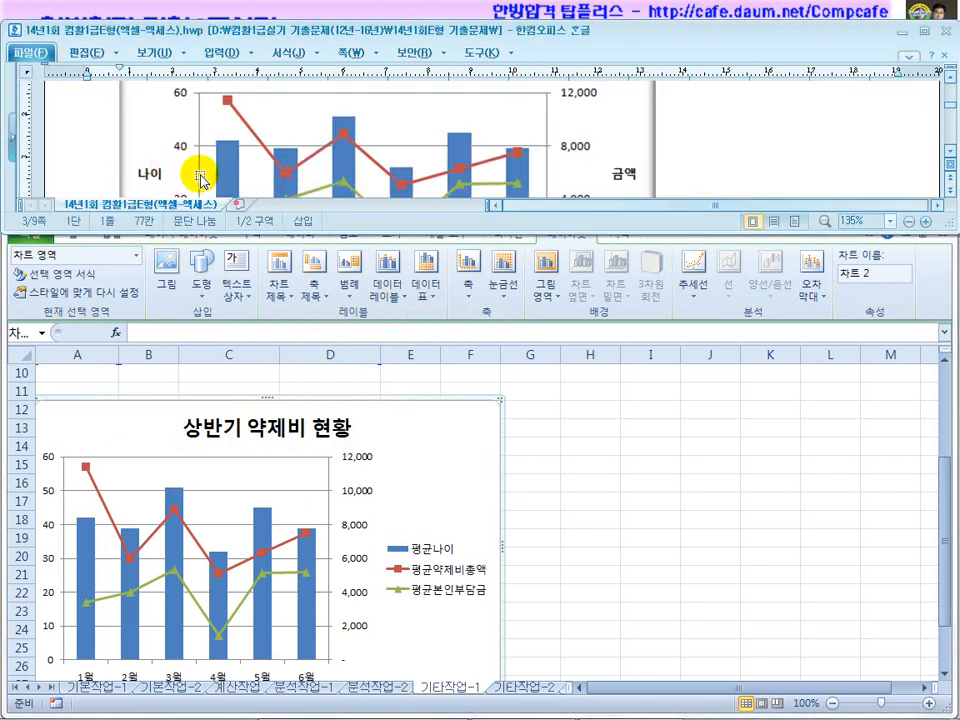
{"action": "left_click", "coordinate": [468, 462]}
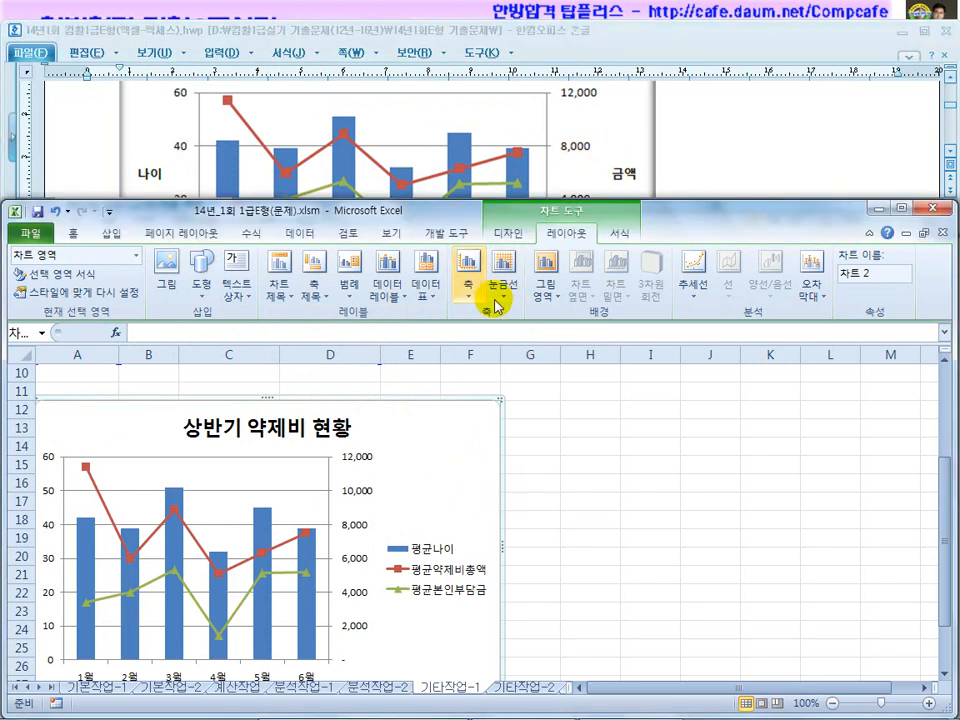
{"action": "left_click", "coordinate": [310, 298]}
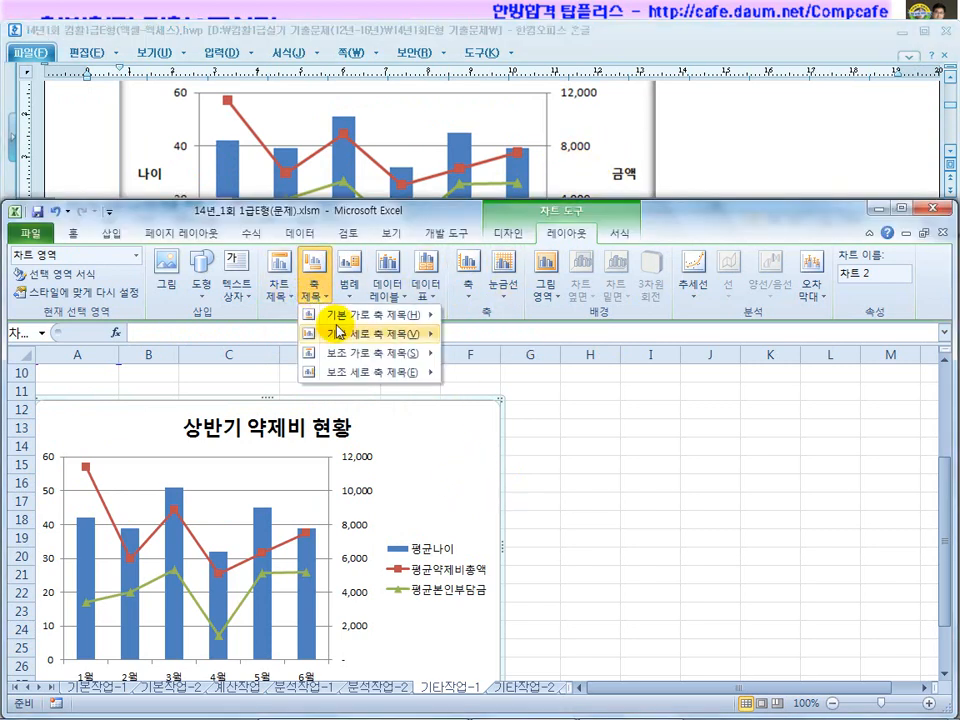
{"action": "mouse_move", "coordinate": [341, 334]}
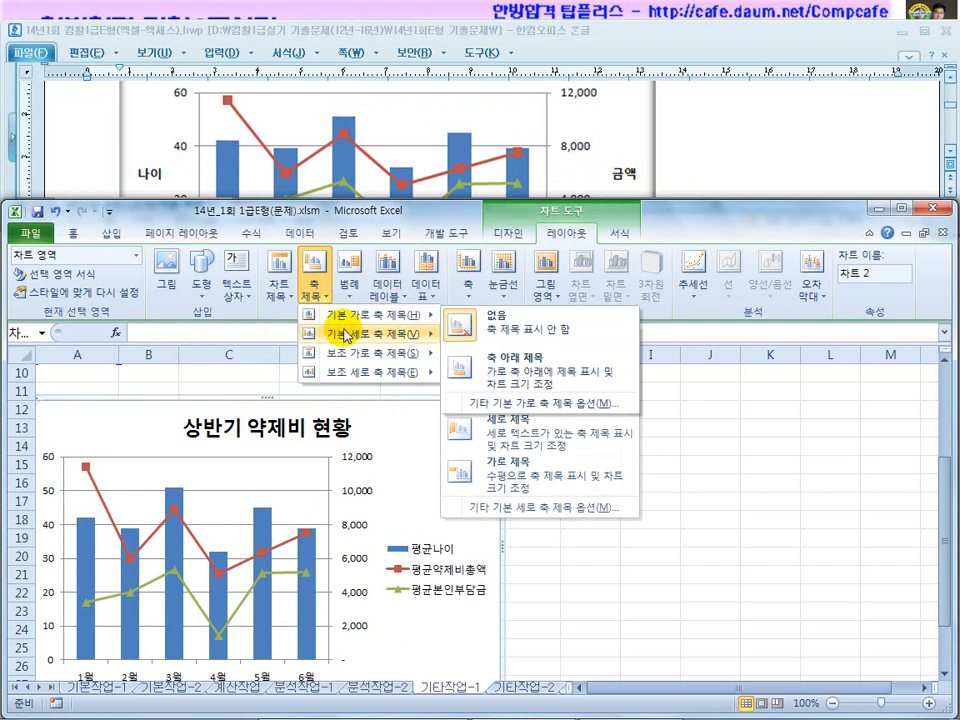
{"action": "left_click", "coordinate": [494, 432]}
{"action": "left_click", "coordinate": [56, 580]}
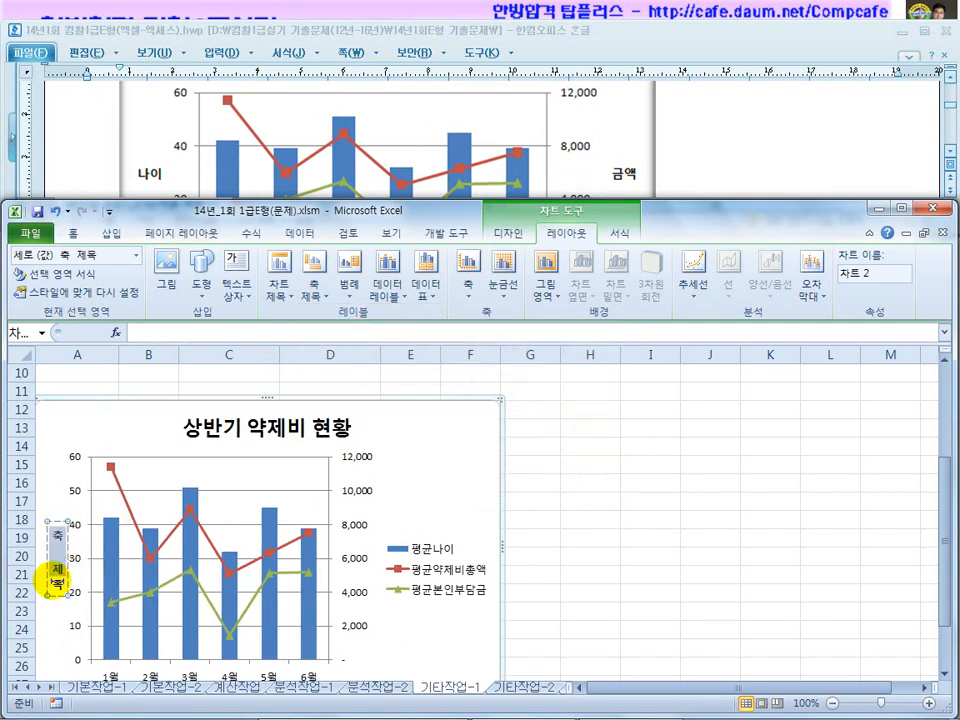
{"action": "type", "text": "낭"}
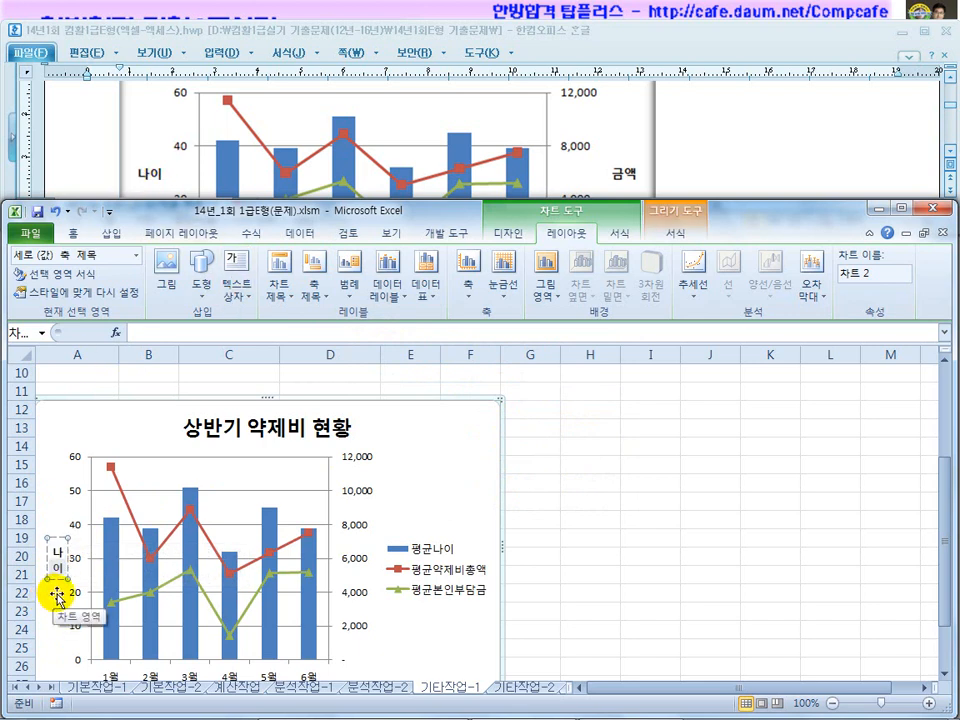
Change the 나이 primary vertical axis title to the horizontal layout 가로 제목
{"action": "left_click", "coordinate": [62, 580]}
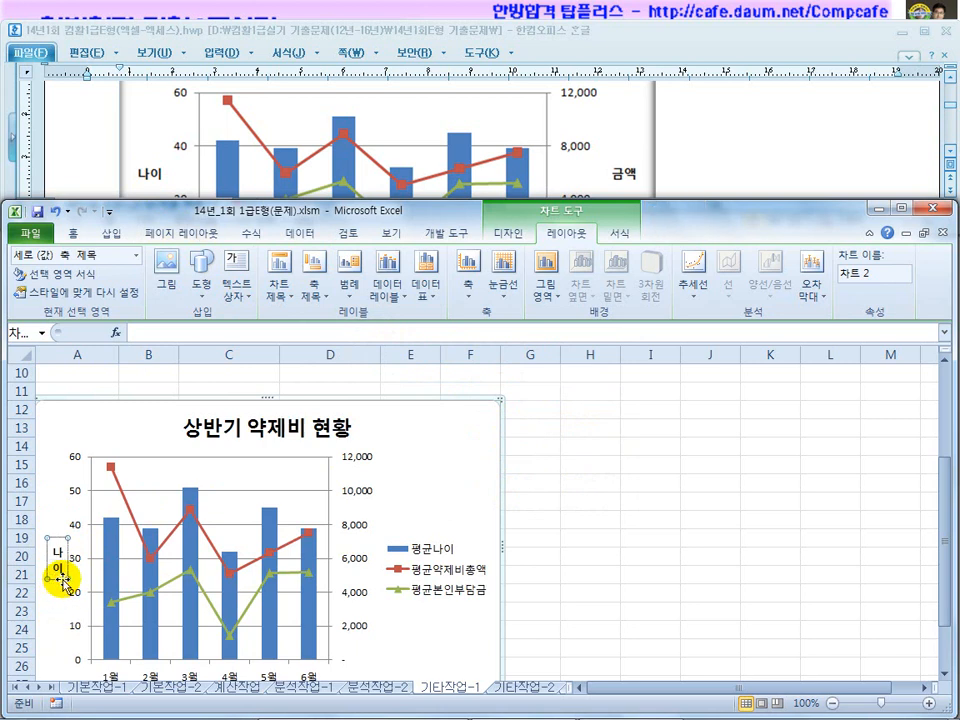
{"action": "left_click", "coordinate": [313, 293]}
{"action": "mouse_move", "coordinate": [316, 334]}
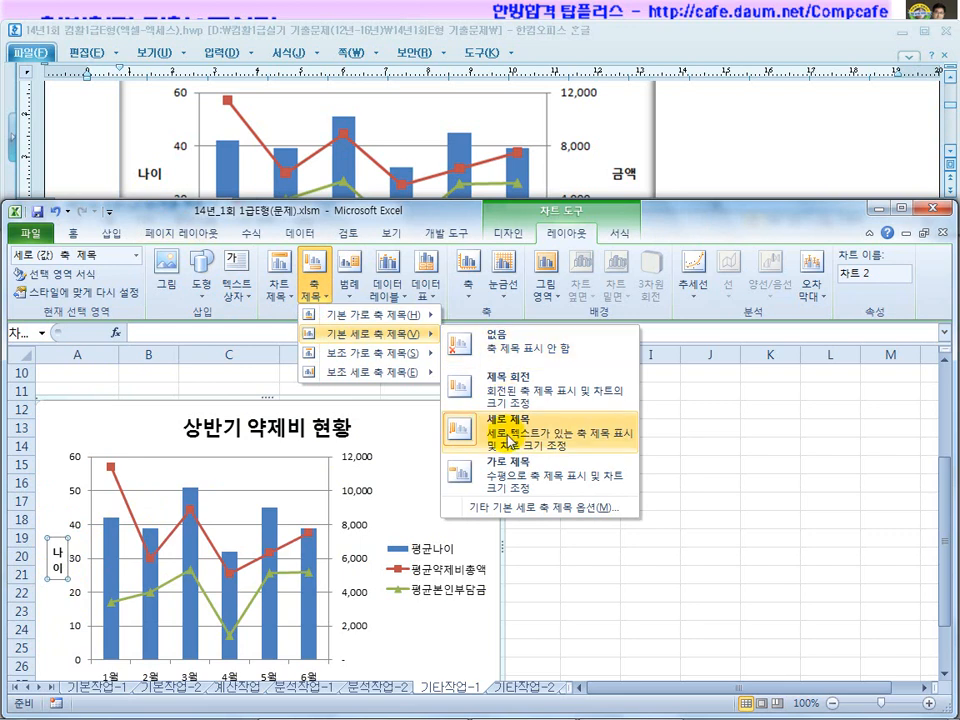
{"action": "left_click", "coordinate": [501, 474]}
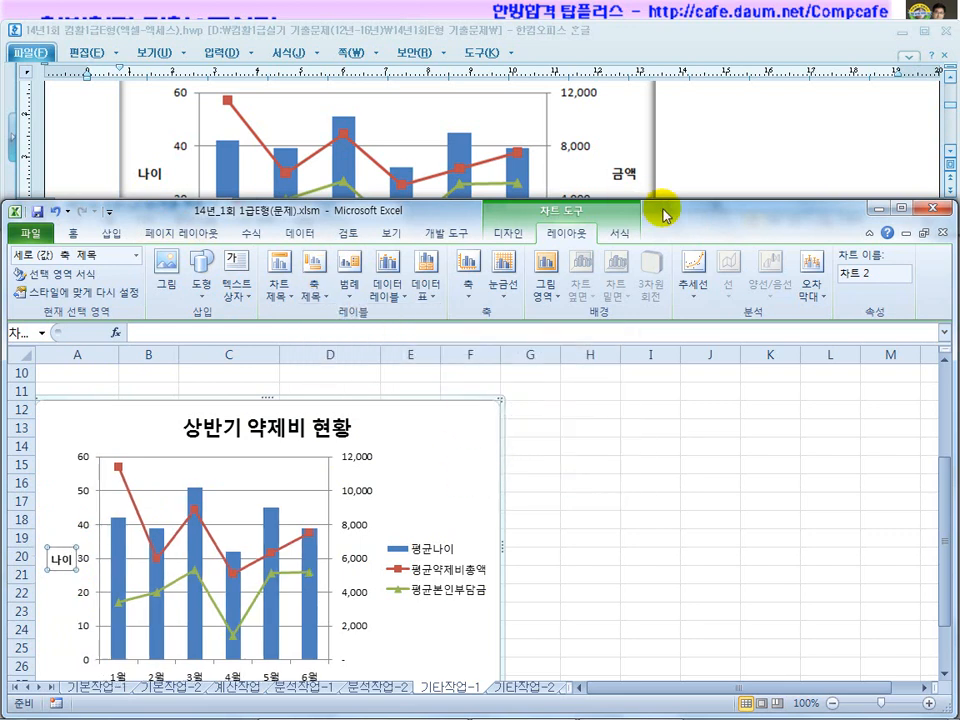
Add a secondary vertical axis title in the 가로 제목 layout reading 금액
{"action": "left_click", "coordinate": [314, 288]}
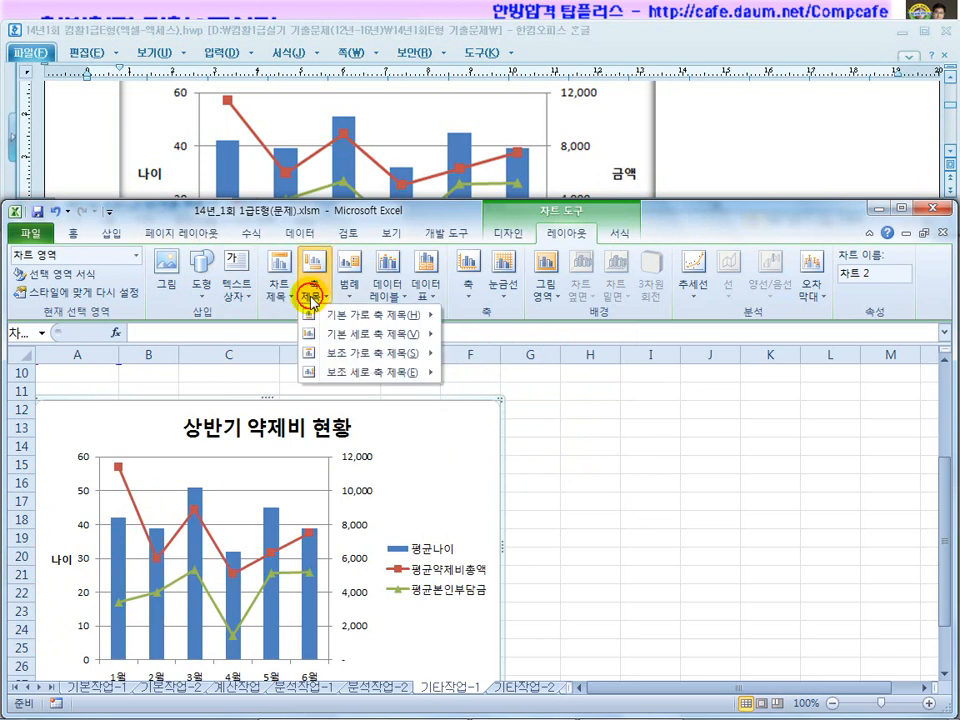
{"action": "mouse_move", "coordinate": [334, 345]}
{"action": "mouse_move", "coordinate": [350, 372]}
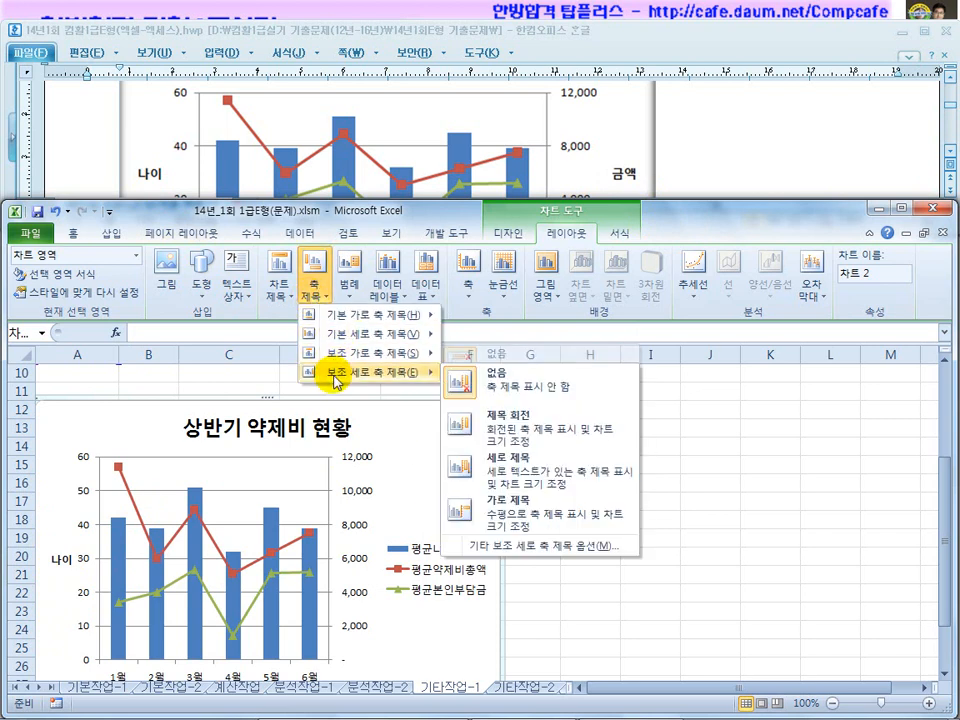
{"action": "left_click", "coordinate": [450, 510]}
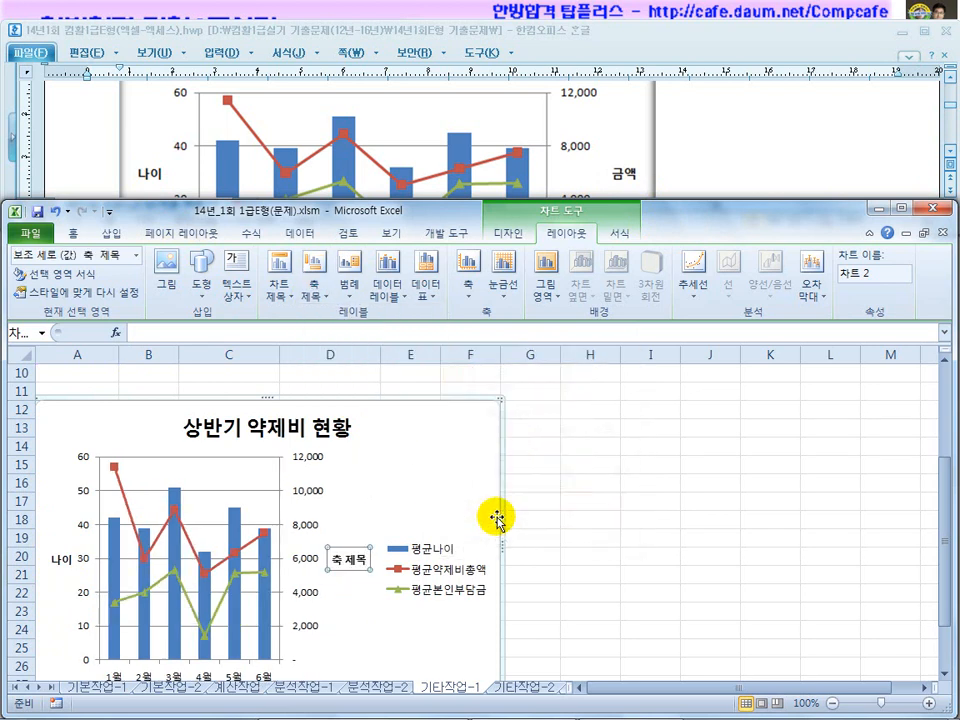
{"action": "left_click_drag", "start_coordinate": [368, 559], "coordinate": [275, 559]}
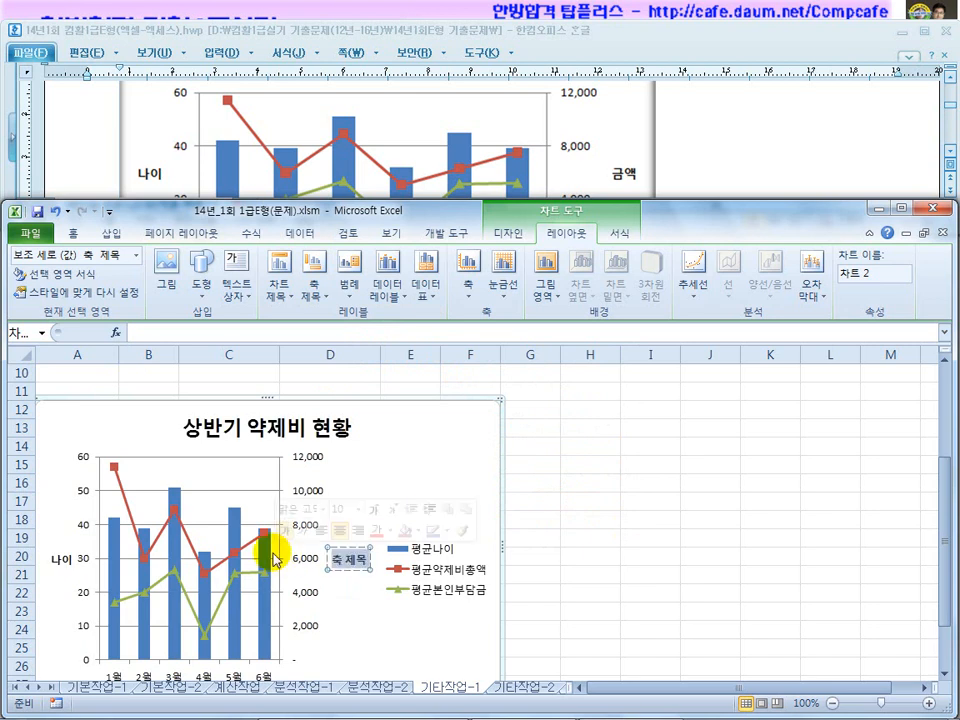
{"action": "type", "text": "금ㅇ"}
{"action": "left_click", "coordinate": [438, 482]}
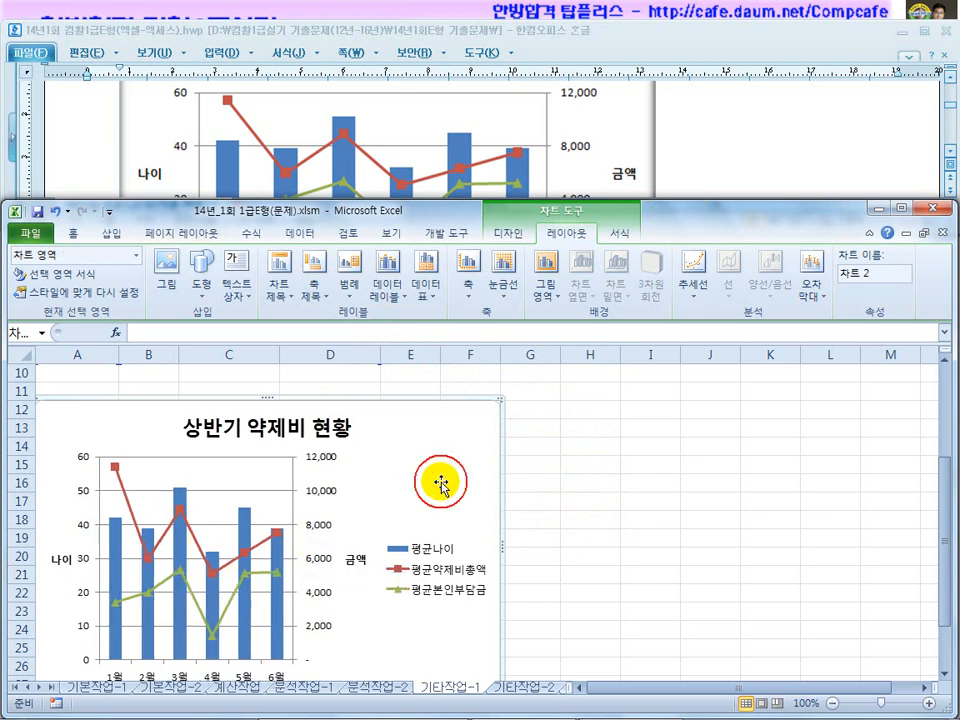
Check the figure's lower part and add the primary horizontal axis title 제조월 below the axis (축 아래 제목)
{"action": "left_click", "coordinate": [710, 170]}
{"action": "scroll", "coordinate": [710, 170], "scroll_direction": "down", "scroll_amount": 3}
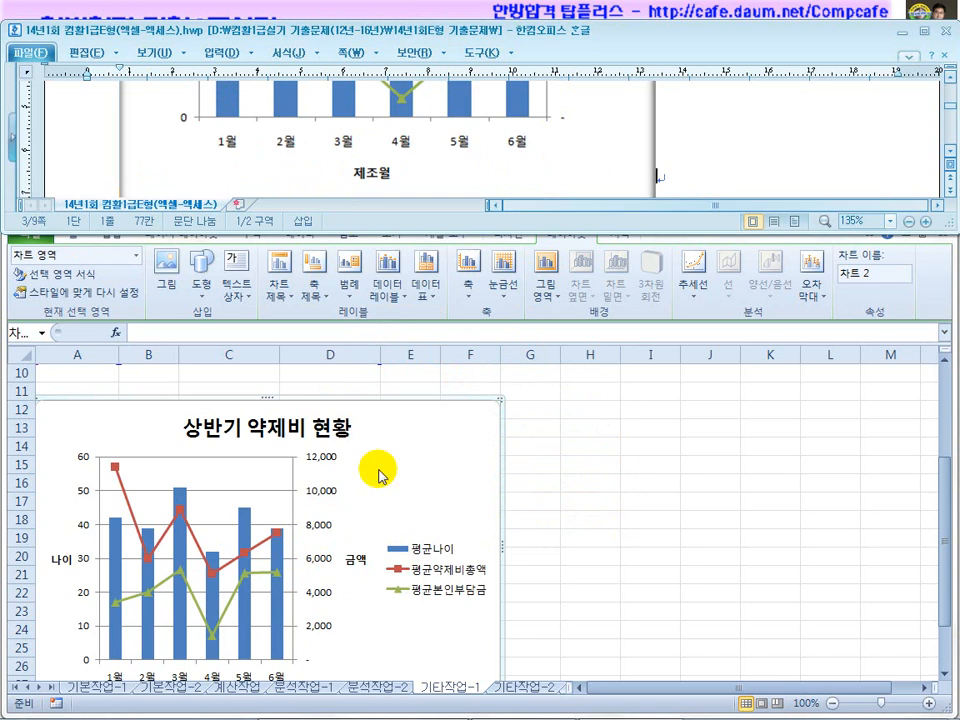
{"action": "left_click", "coordinate": [416, 497]}
{"action": "left_click", "coordinate": [313, 285]}
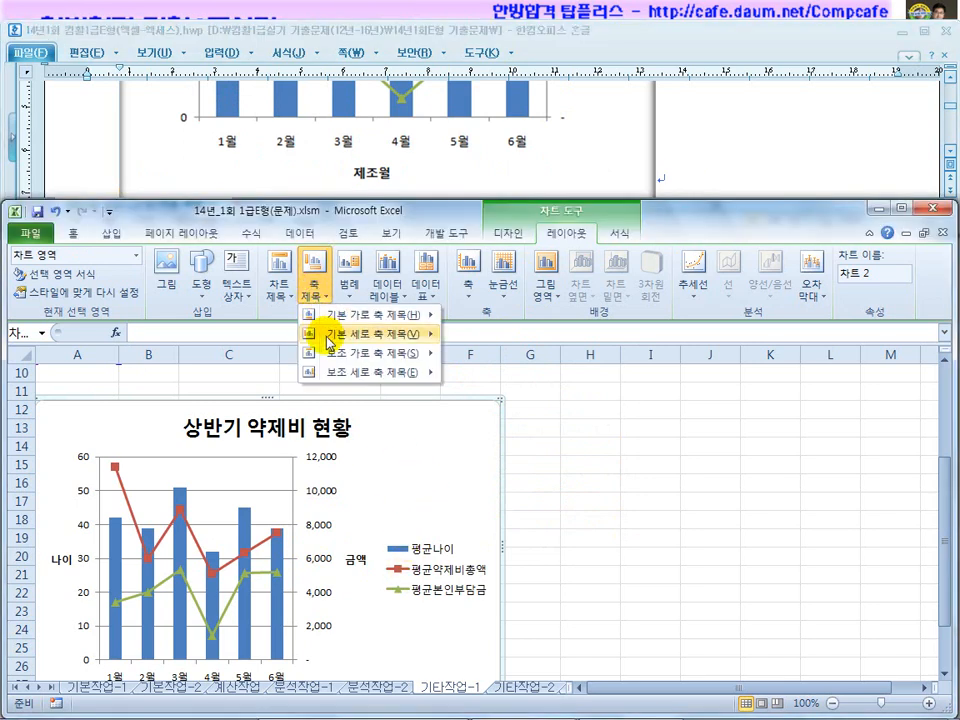
{"action": "mouse_move", "coordinate": [350, 315]}
{"action": "left_click", "coordinate": [466, 366]}
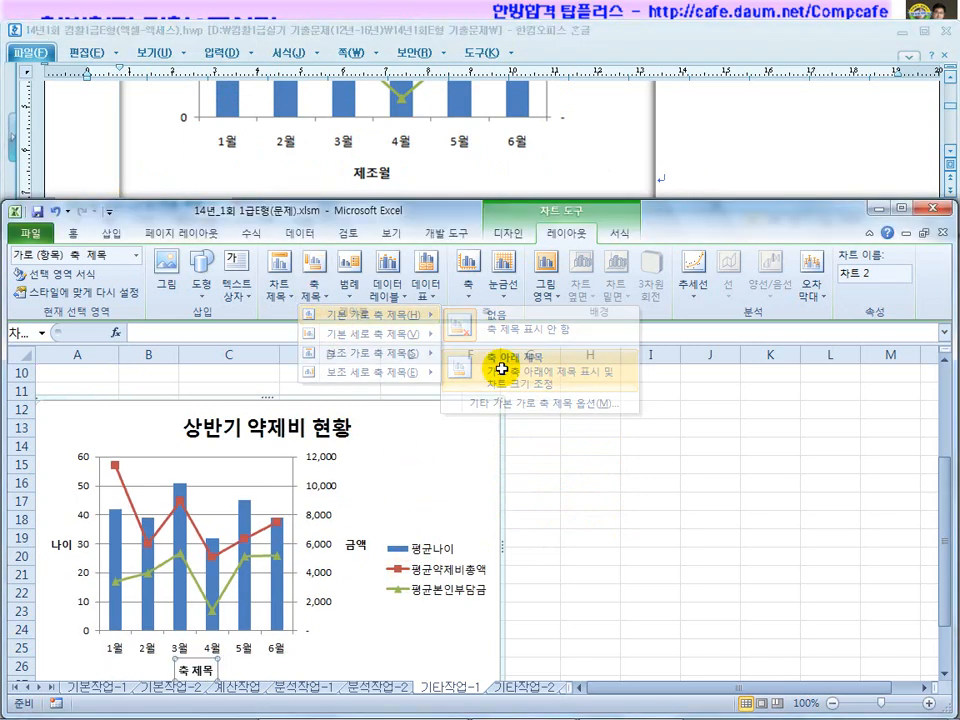
{"action": "left_click_drag", "start_coordinate": [214, 669], "coordinate": [161, 665]}
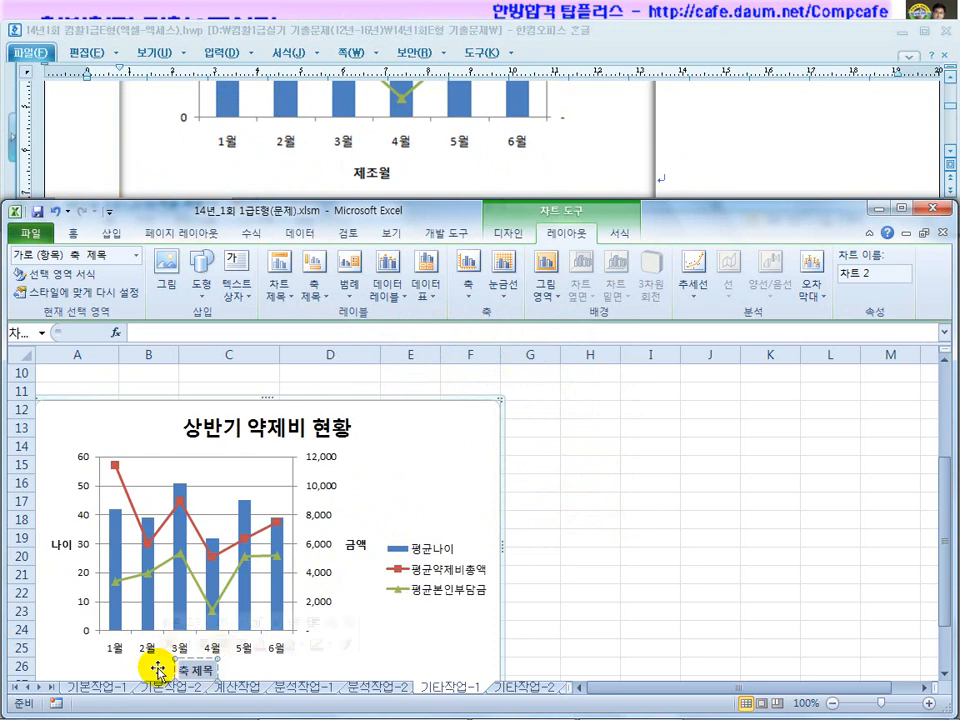
{"action": "type", "text": "ㅈ"}
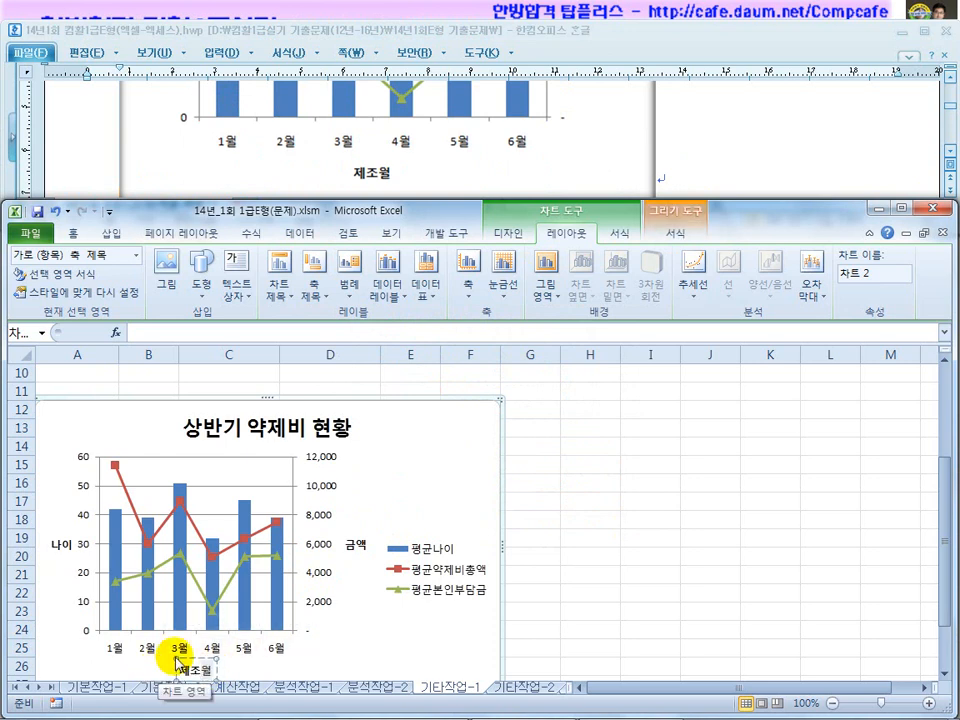
Read the exam instruction on the vertical axes' major units and examine both value scales in the figure
{"action": "left_click", "coordinate": [760, 125]}
{"action": "scroll", "coordinate": [735, 168], "scroll_direction": "up", "scroll_amount": 3}
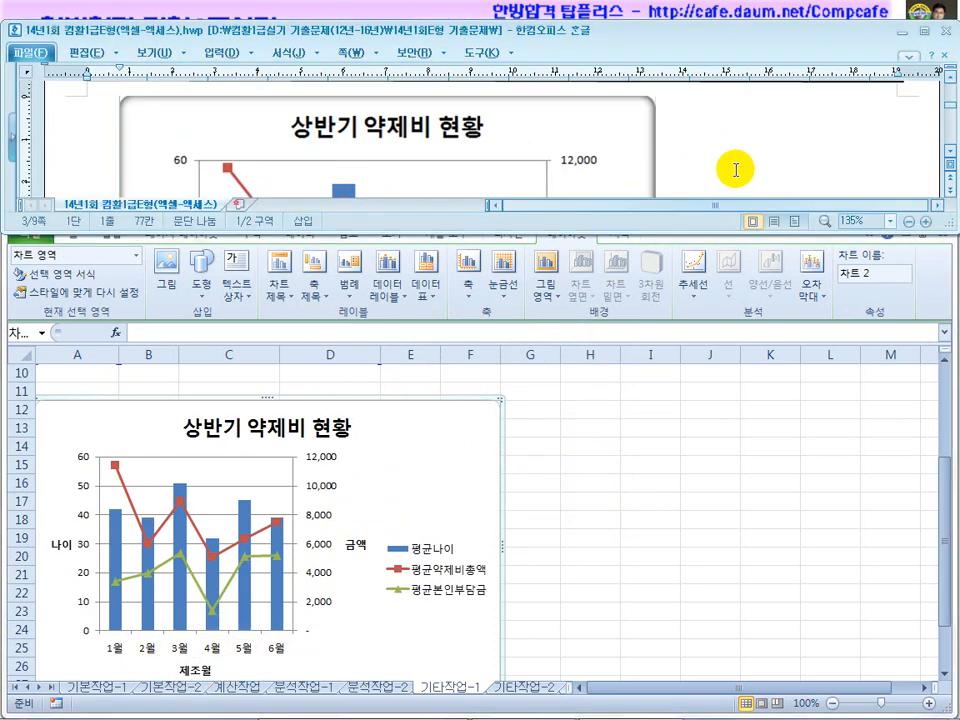
{"action": "scroll", "coordinate": [735, 168], "scroll_direction": "down", "scroll_amount": 5}
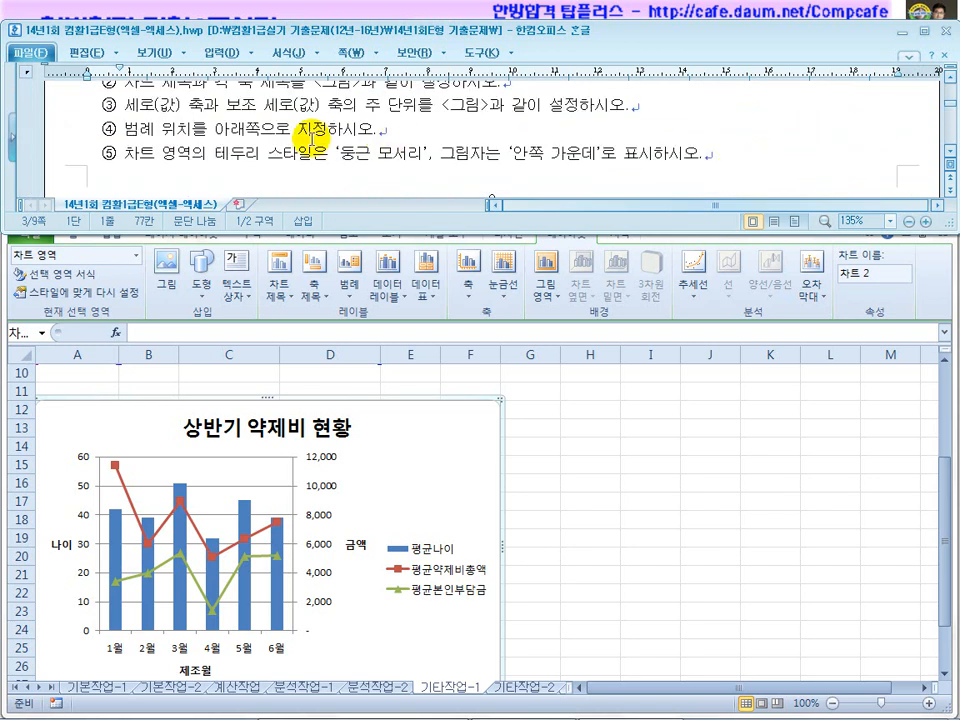
{"action": "scroll", "coordinate": [250, 103], "scroll_direction": "up", "scroll_amount": 1}
{"action": "left_click_drag", "start_coordinate": [152, 130], "coordinate": [321, 133]}
{"action": "left_click", "coordinate": [426, 136]}
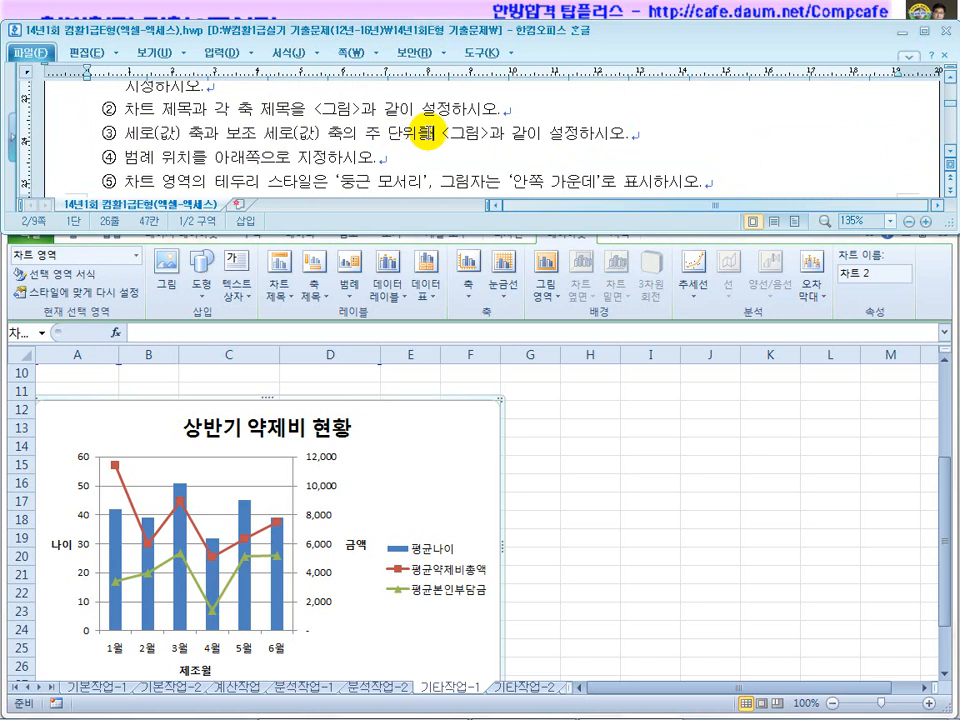
{"action": "scroll", "coordinate": [449, 137], "scroll_direction": "up", "scroll_amount": 5}
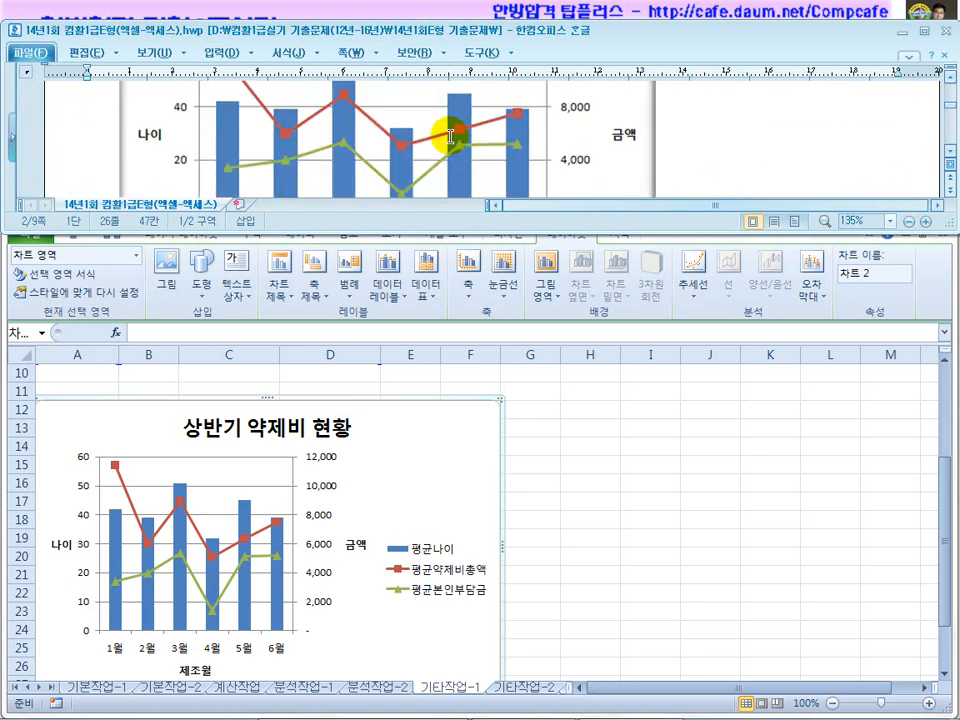
{"action": "scroll", "coordinate": [176, 172], "scroll_direction": "down", "scroll_amount": 1}
{"action": "scroll", "coordinate": [176, 172], "scroll_direction": "up", "scroll_amount": 3}
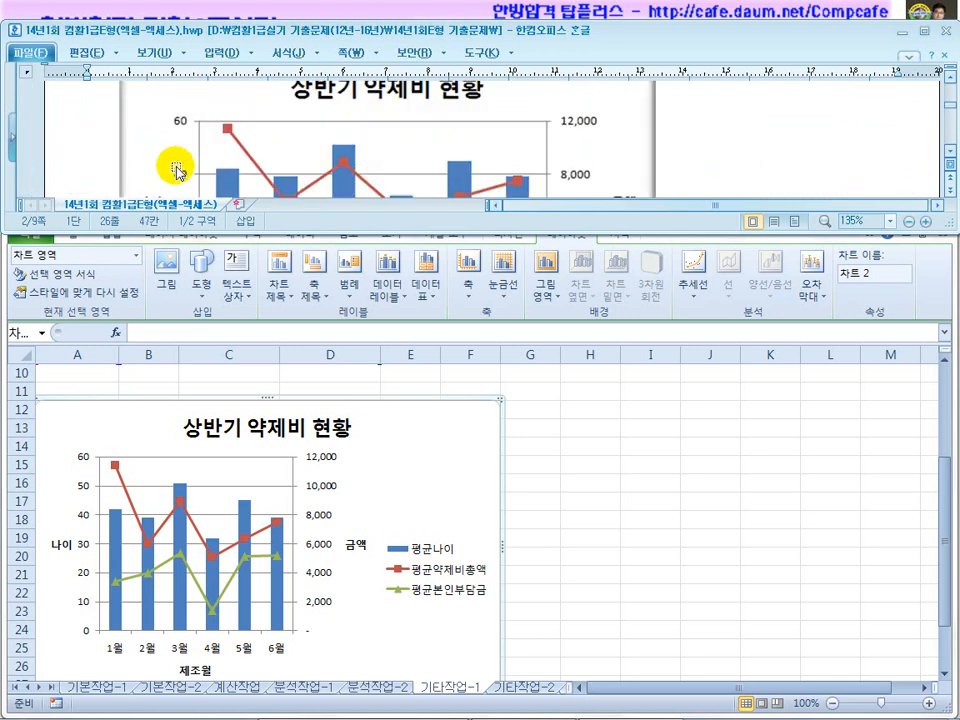
{"action": "scroll", "coordinate": [176, 172], "scroll_direction": "down", "scroll_amount": 1}
{"action": "scroll", "coordinate": [580, 172], "scroll_direction": "down", "scroll_amount": 1}
{"action": "scroll", "coordinate": [581, 173], "scroll_direction": "up", "scroll_amount": 1}
{"action": "scroll", "coordinate": [581, 173], "scroll_direction": "up", "scroll_amount": 1}
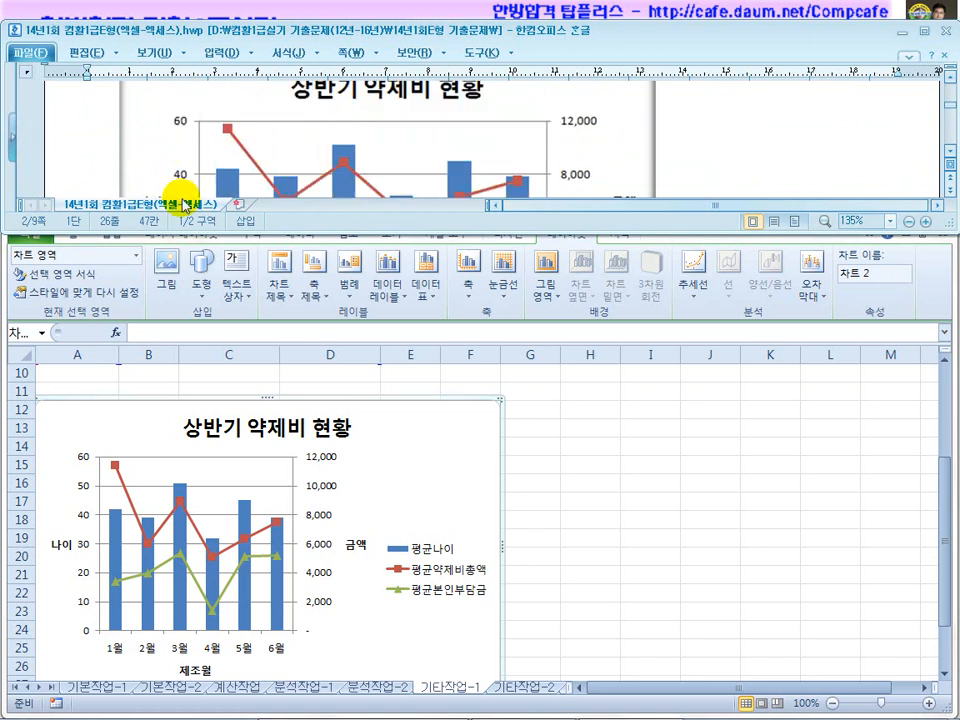
Set the primary vertical axis major unit (주 단위) to a fixed 20
{"action": "left_click", "coordinate": [85, 520]}
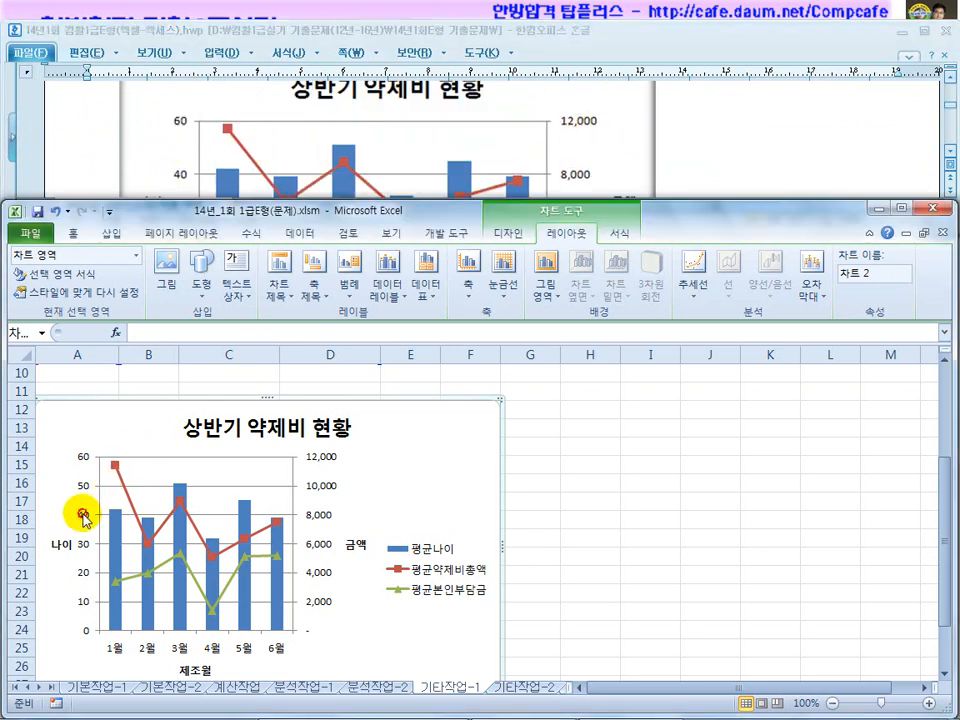
{"action": "right_click", "coordinate": [85, 521]}
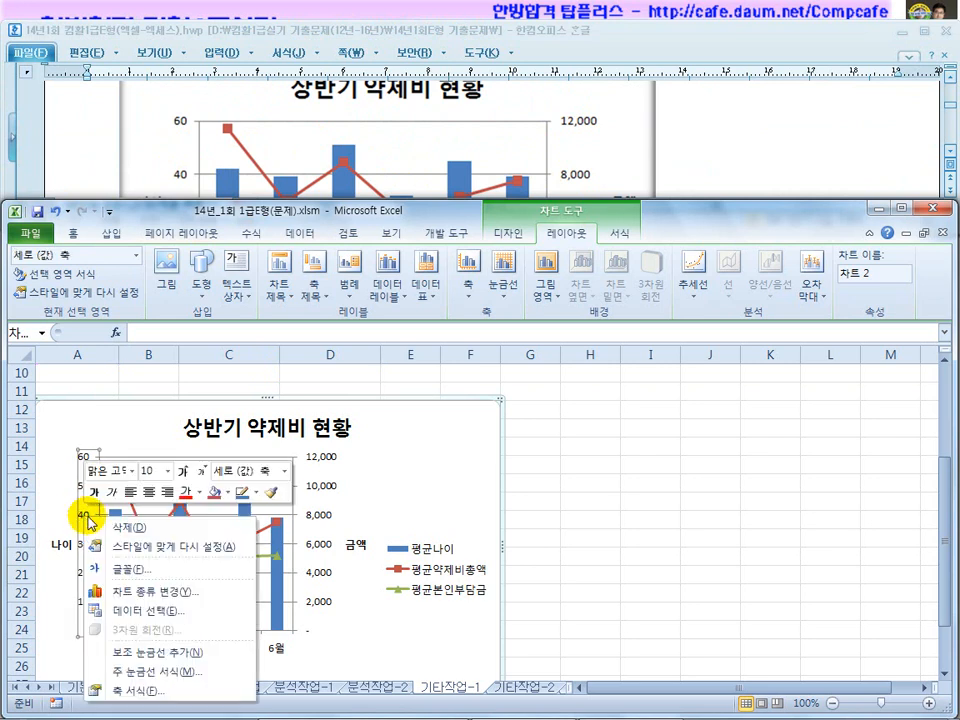
{"action": "left_click", "coordinate": [115, 690]}
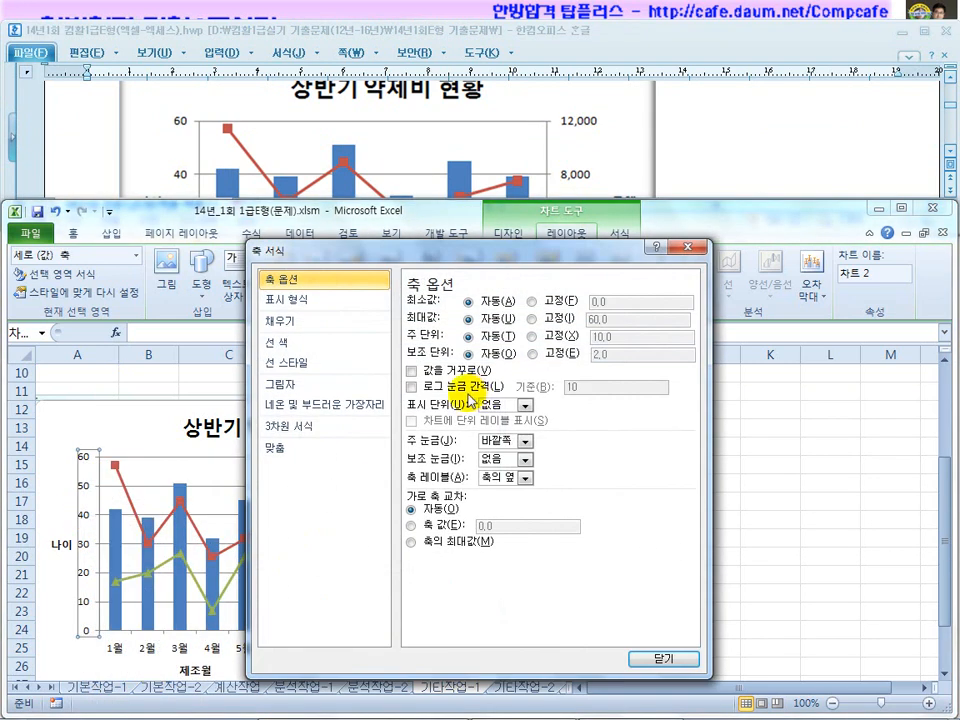
{"action": "left_click", "coordinate": [535, 337]}
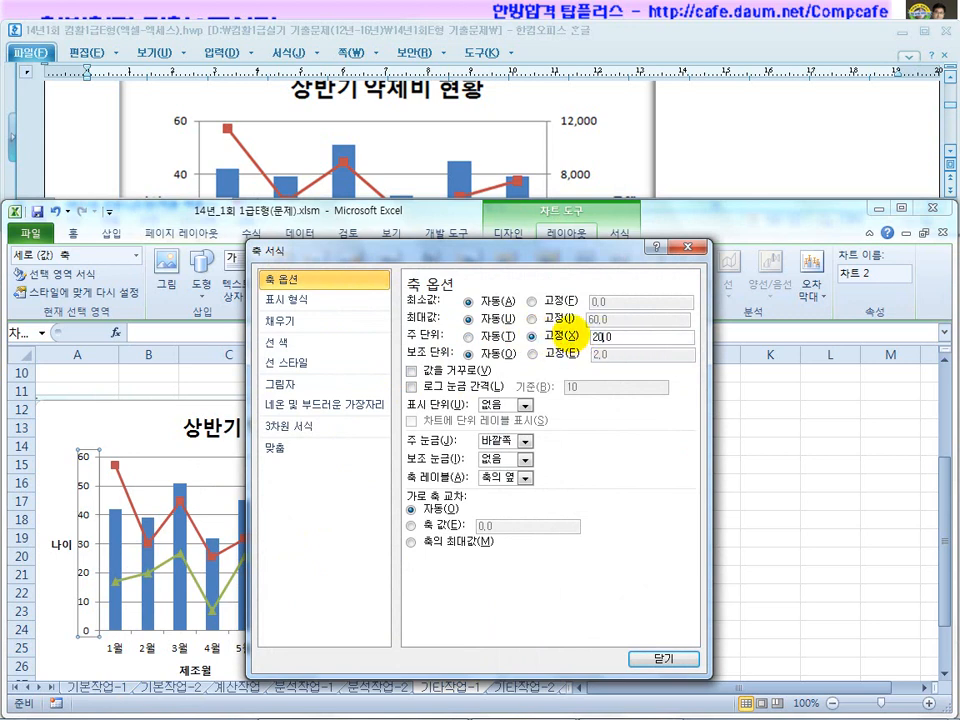
{"action": "key", "text": "Return"}
Set the secondary vertical axis major unit (주 단위) to a fixed 4000
{"action": "left_click", "coordinate": [317, 549]}
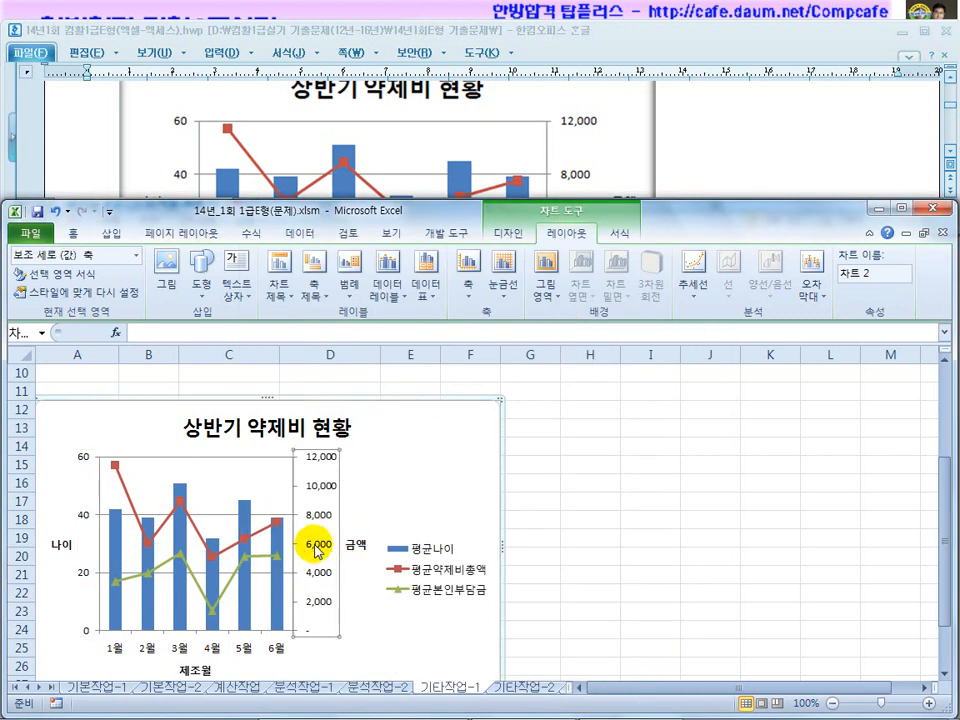
{"action": "right_click", "coordinate": [317, 549]}
{"action": "left_click", "coordinate": [365, 537]}
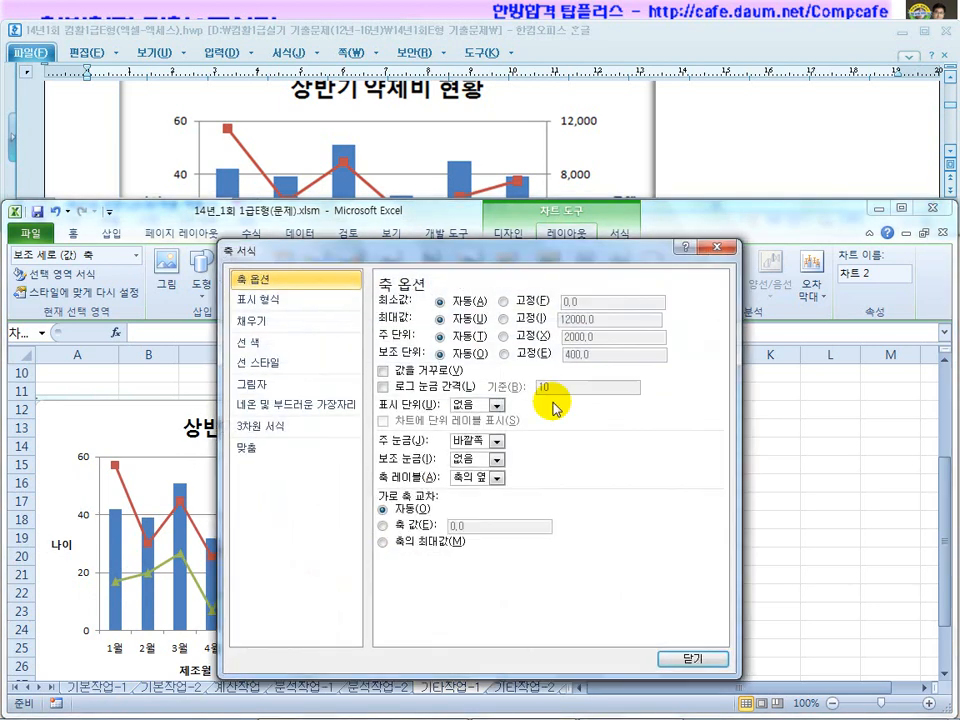
{"action": "left_click", "coordinate": [505, 338]}
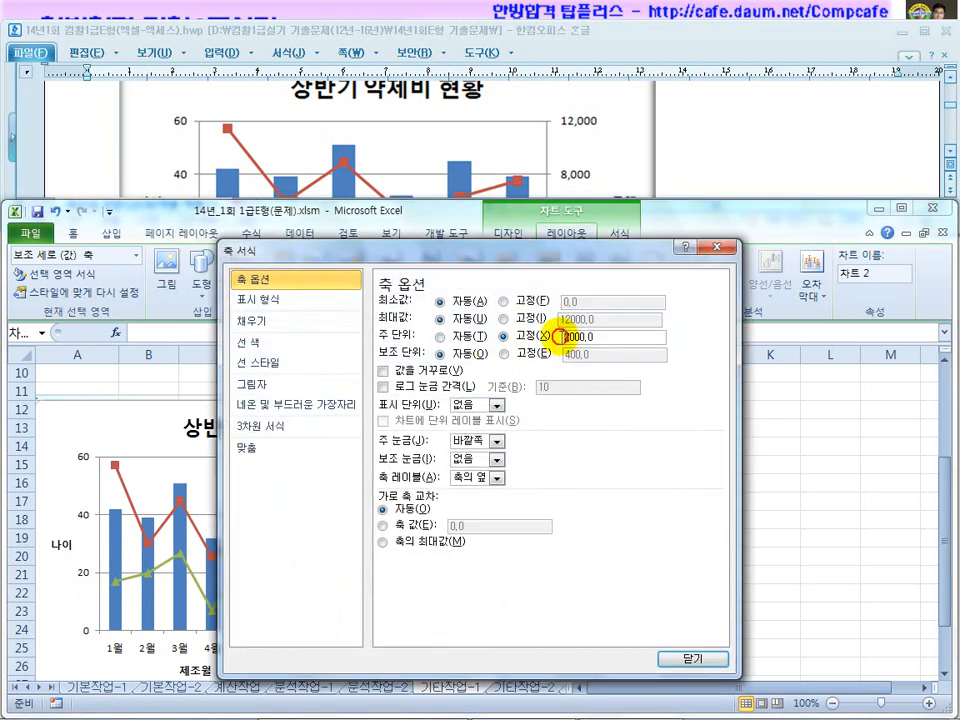
{"action": "key", "text": "Return"}
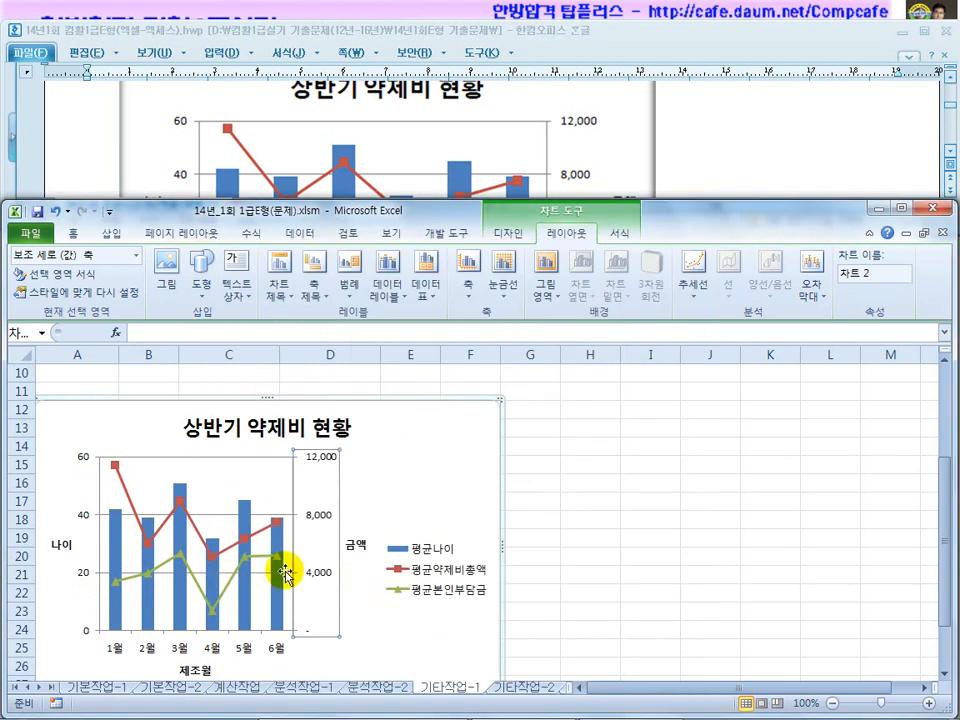
Read the exam instruction on the legend and set the chart's legend position to 아래쪽
{"action": "left_click", "coordinate": [689, 157]}
{"action": "scroll", "coordinate": [686, 158], "scroll_direction": "down", "scroll_amount": 10}
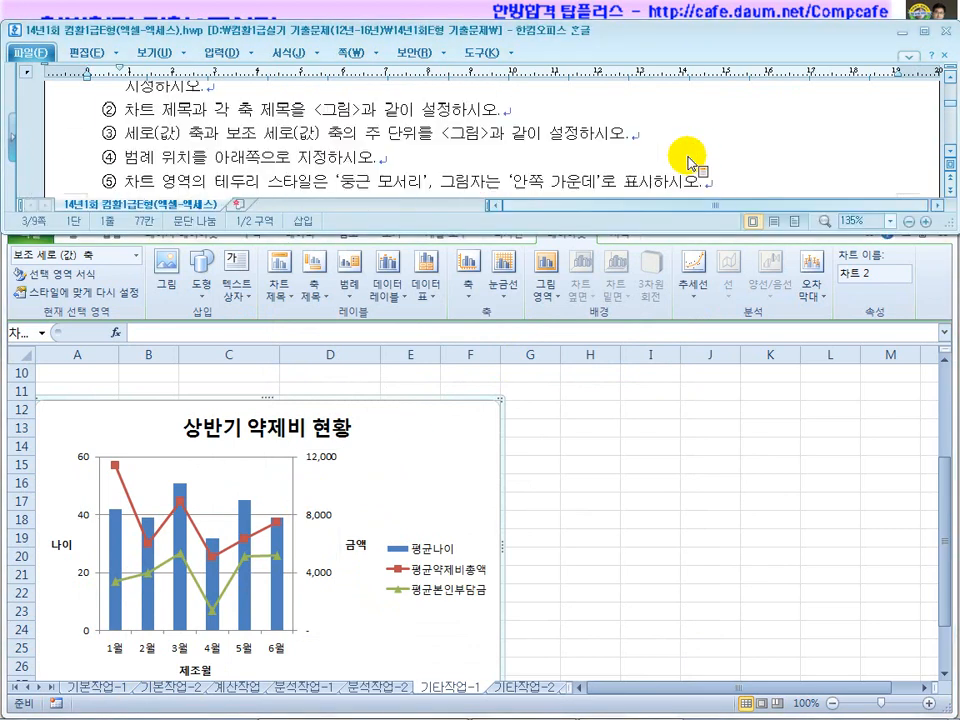
{"action": "left_click_drag", "start_coordinate": [214, 157], "coordinate": [300, 158]}
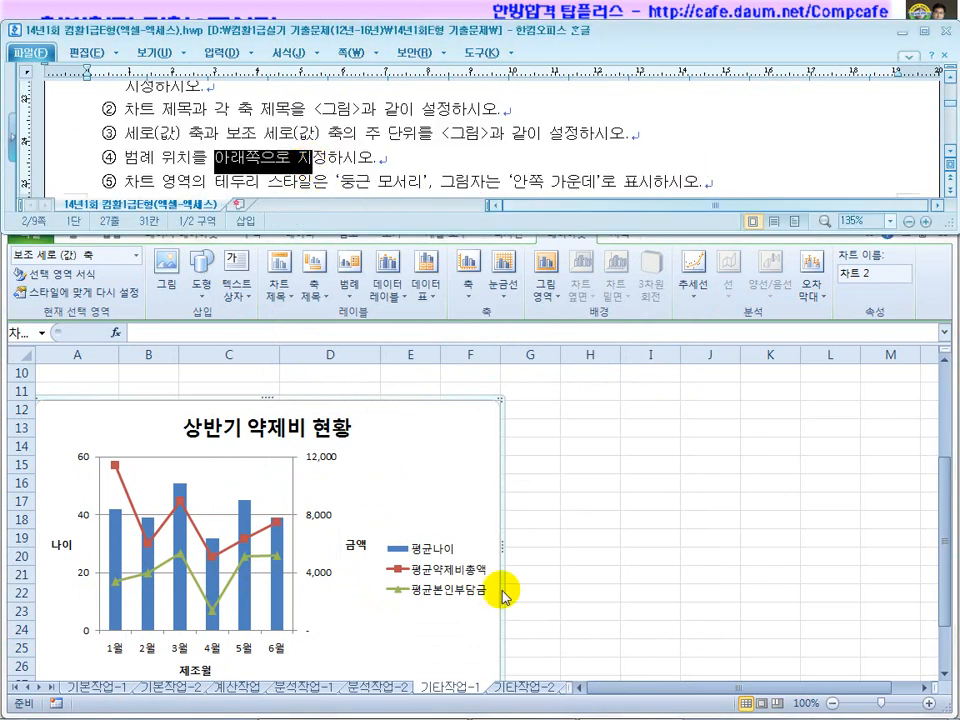
{"action": "left_click", "coordinate": [428, 570]}
{"action": "left_click", "coordinate": [431, 573]}
{"action": "right_click", "coordinate": [432, 575]}
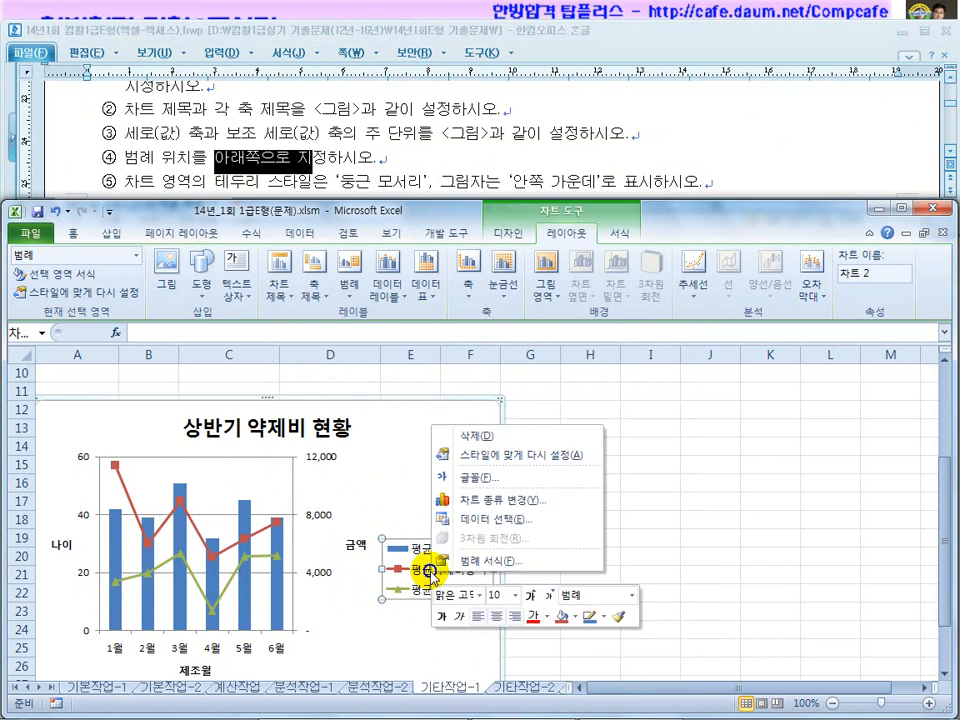
{"action": "left_click", "coordinate": [486, 563]}
{"action": "left_click", "coordinate": [426, 333]}
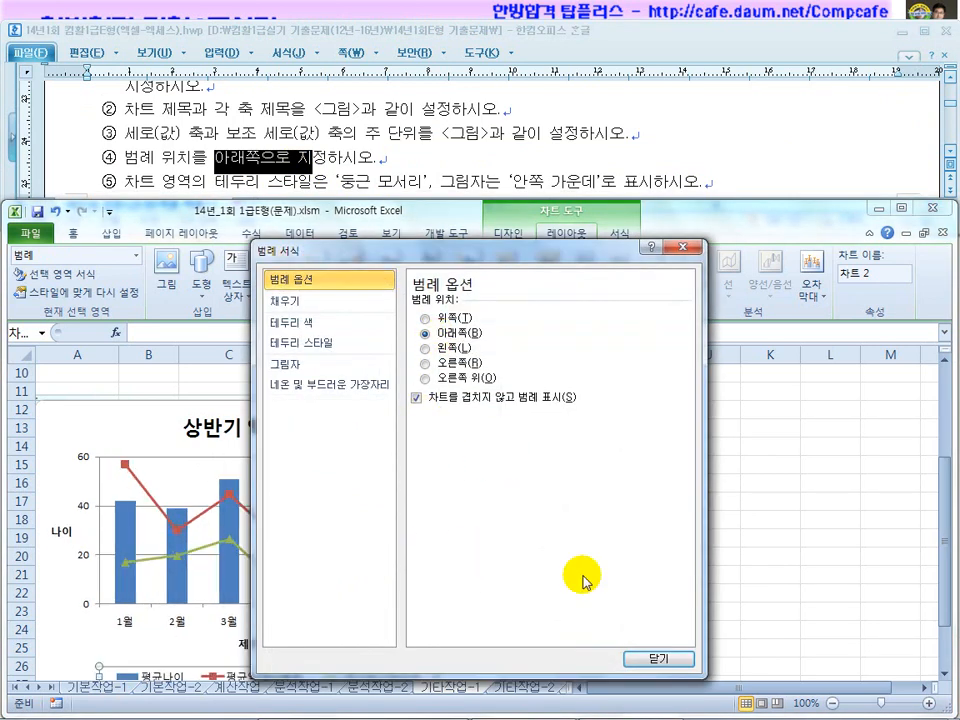
{"action": "left_click", "coordinate": [645, 658]}
{"action": "scroll", "coordinate": [349, 640], "scroll_direction": "down", "scroll_amount": 2}
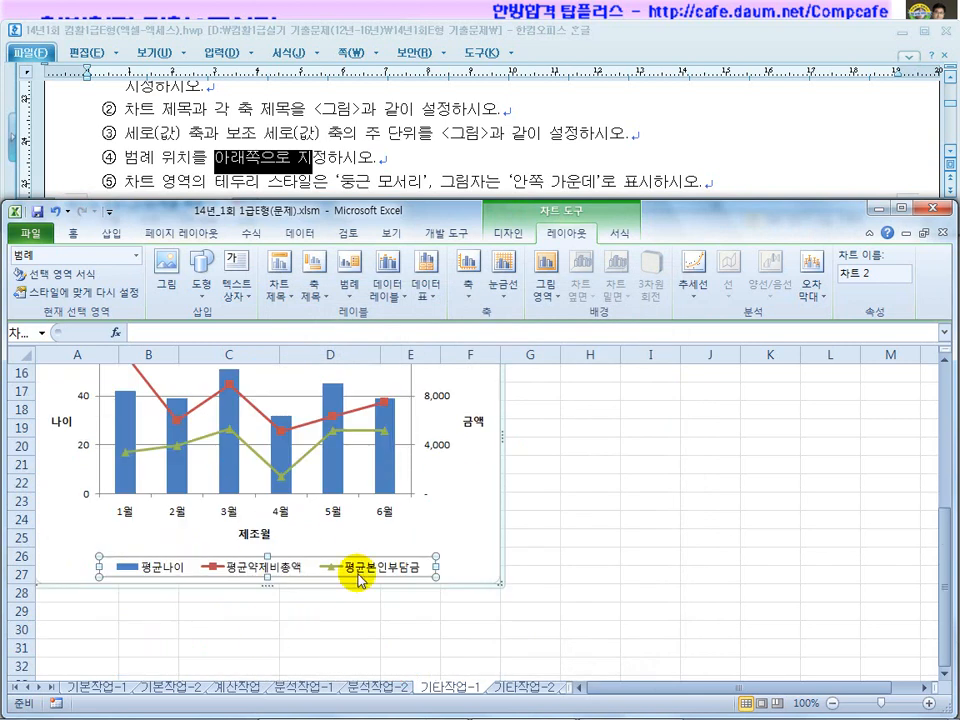
Format the chart area with the 둥근 모서리 border style and the 안쪽 가운데 shadow preset
{"action": "left_click", "coordinate": [465, 484]}
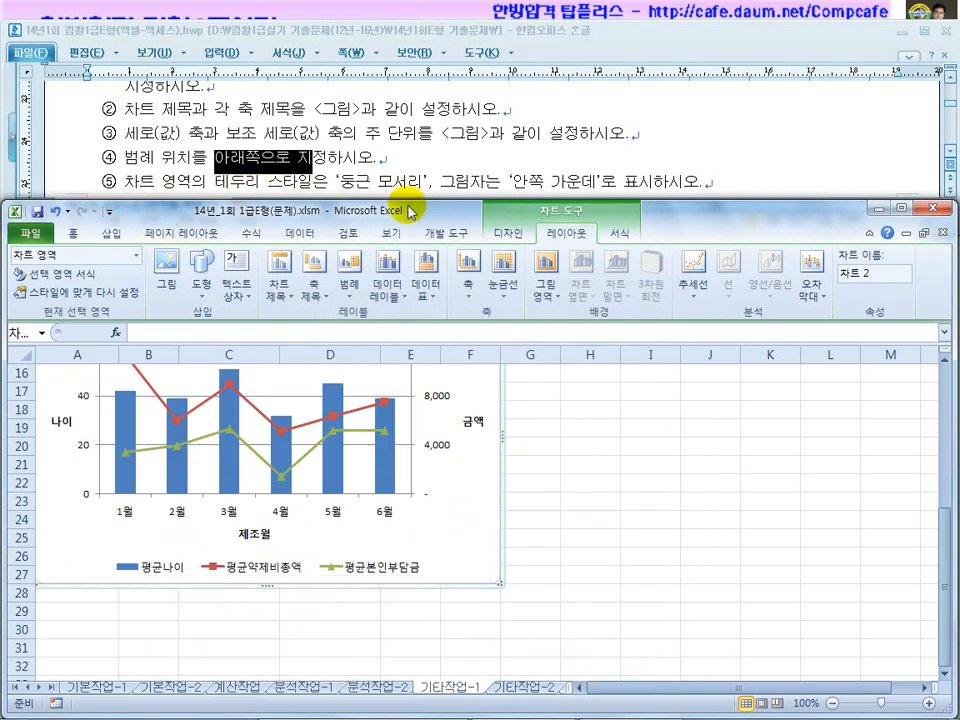
{"action": "right_click", "coordinate": [473, 463]}
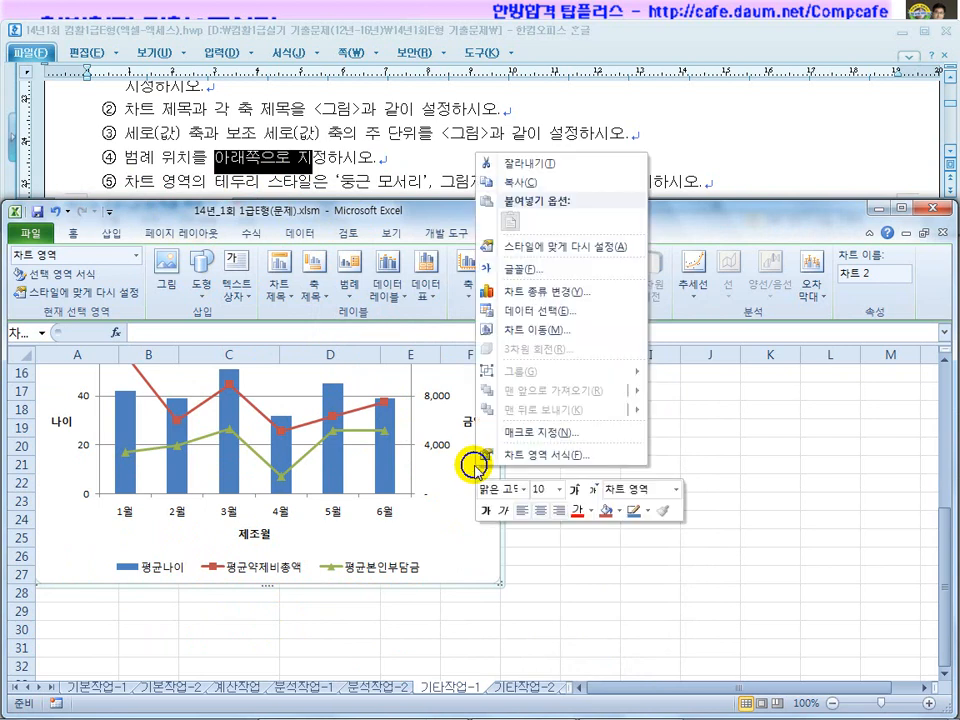
{"action": "left_click", "coordinate": [524, 460]}
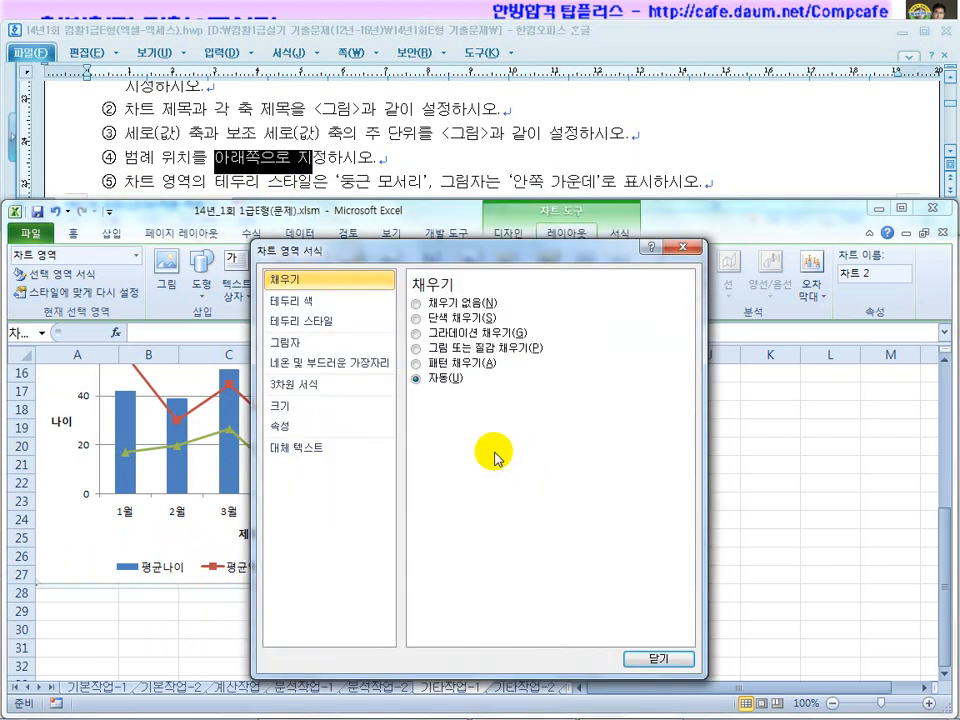
{"action": "left_click", "coordinate": [326, 326]}
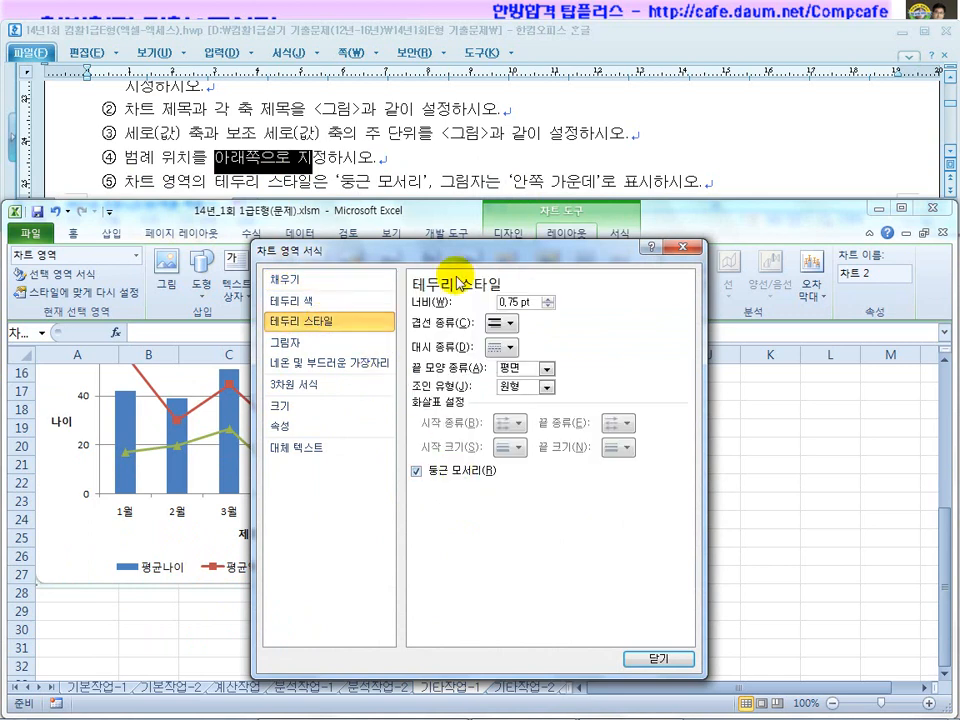
{"action": "left_click", "coordinate": [296, 346]}
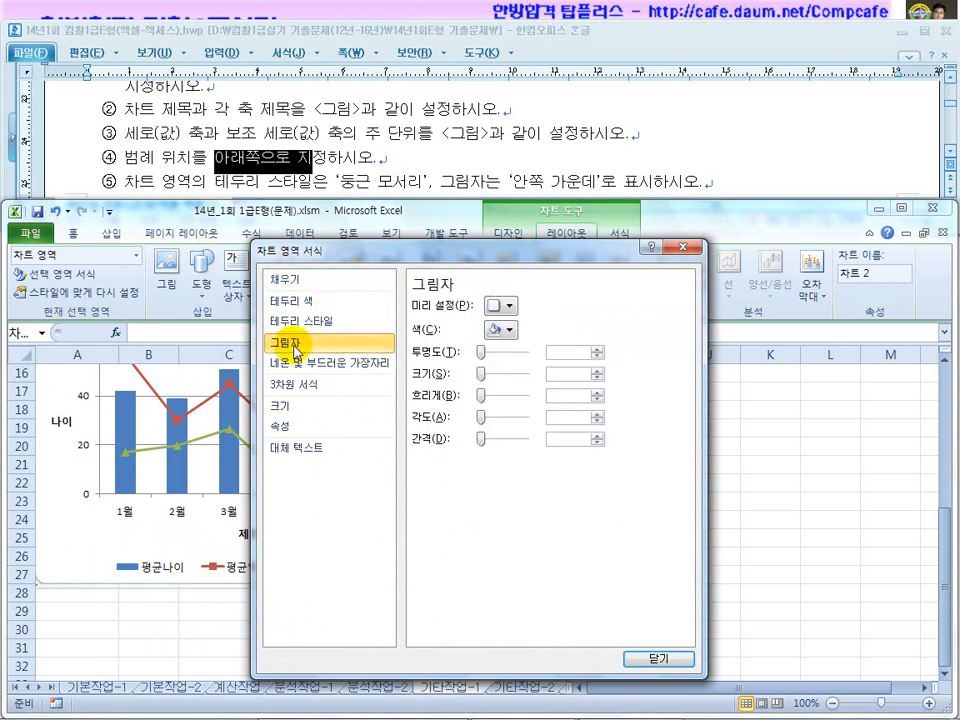
{"action": "left_click", "coordinate": [501, 305]}
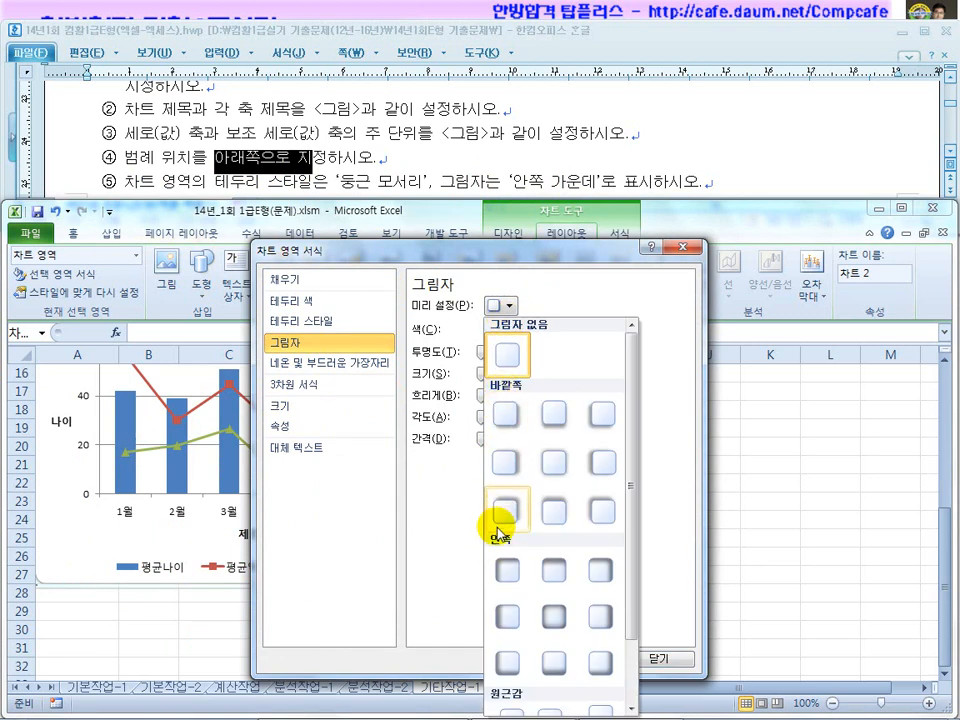
{"action": "left_click", "coordinate": [553, 617]}
{"action": "left_click", "coordinate": [655, 658]}
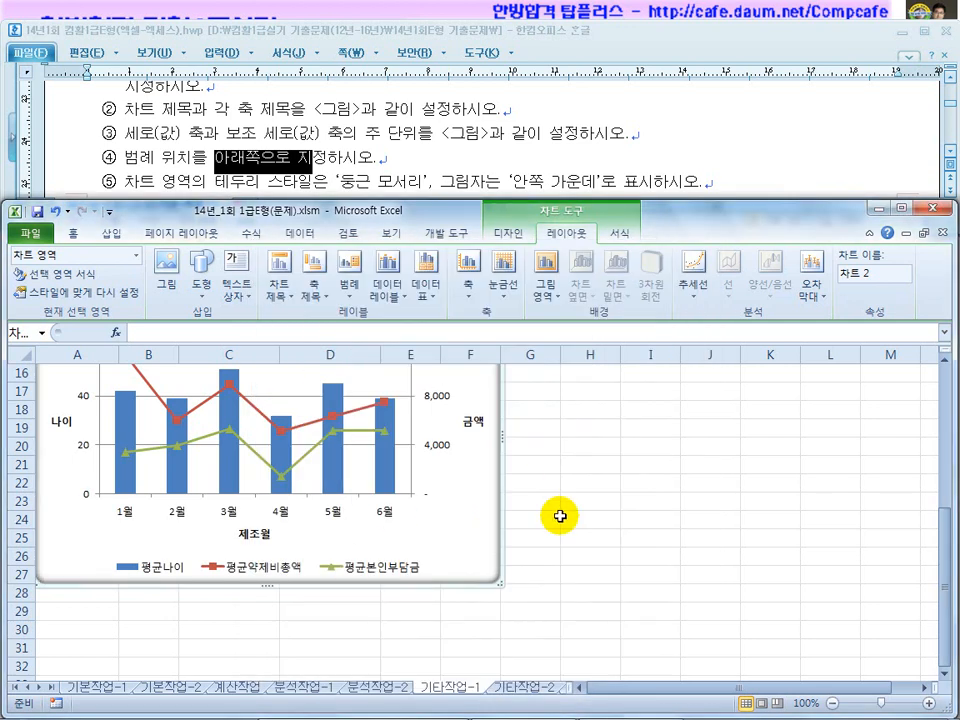
{"action": "left_click", "coordinate": [590, 517]}
Compare the formatted chart with the exam document's figure, from the title and axes down to the legend
{"action": "scroll", "coordinate": [561, 519], "scroll_direction": "up", "scroll_amount": 2}
{"action": "left_click", "coordinate": [479, 158]}
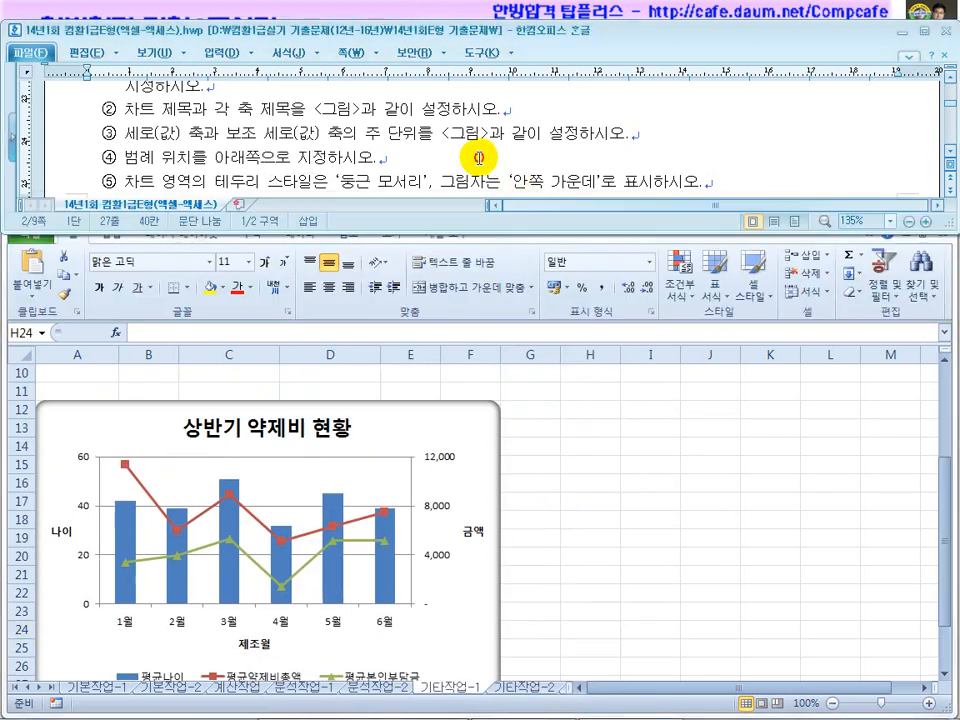
{"action": "scroll", "coordinate": [479, 158], "scroll_direction": "down", "scroll_amount": 5}
{"action": "scroll", "coordinate": [479, 162], "scroll_direction": "down", "scroll_amount": 2}
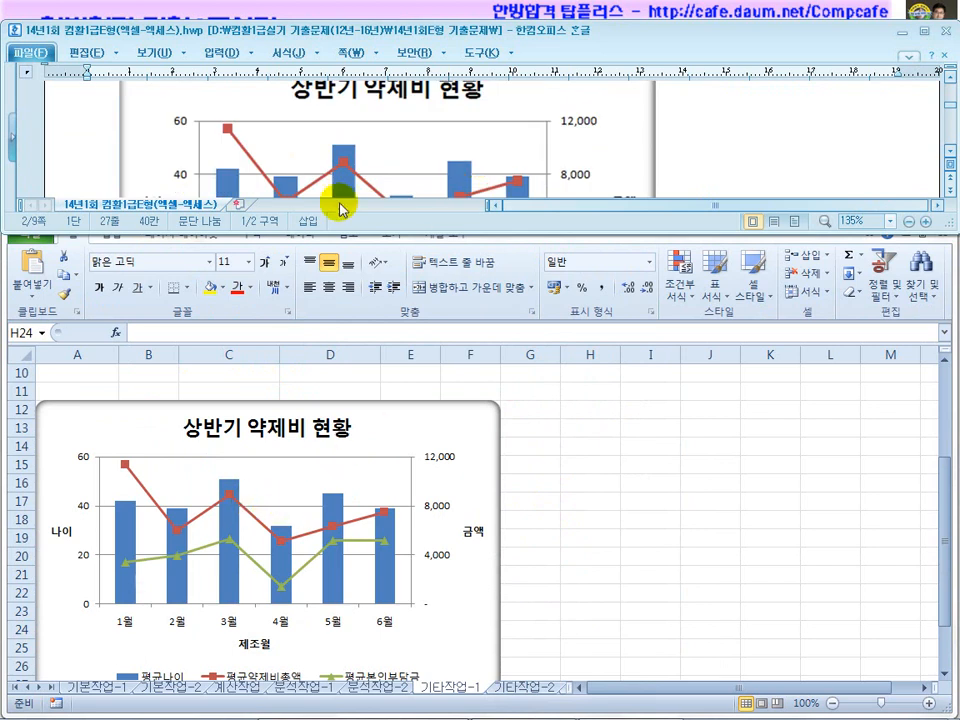
{"action": "scroll", "coordinate": [204, 162], "scroll_direction": "down", "scroll_amount": 2}
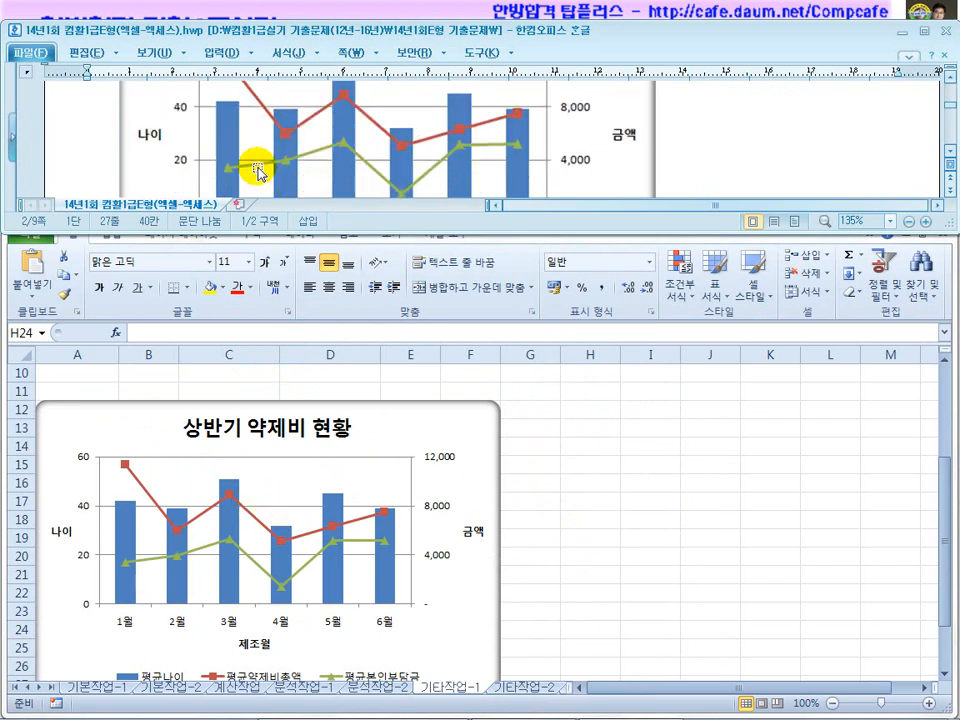
{"action": "scroll", "coordinate": [259, 173], "scroll_direction": "down", "scroll_amount": 2}
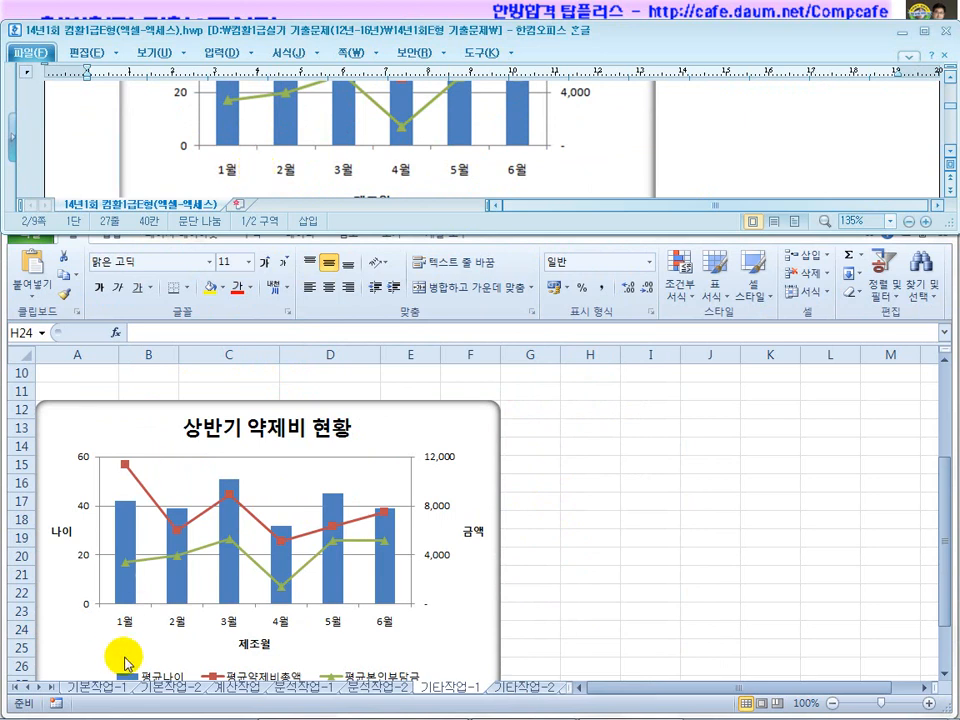
{"action": "scroll", "coordinate": [390, 130], "scroll_direction": "down", "scroll_amount": 2}
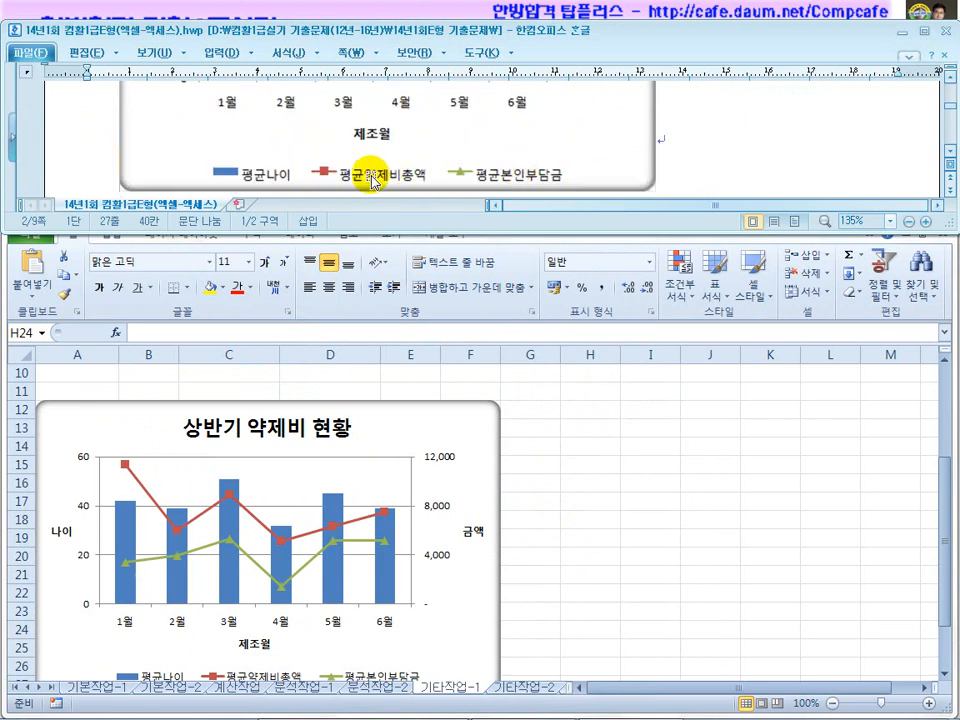
{"action": "left_click", "coordinate": [595, 480]}
{"action": "scroll", "coordinate": [575, 482], "scroll_direction": "down", "scroll_amount": 1}
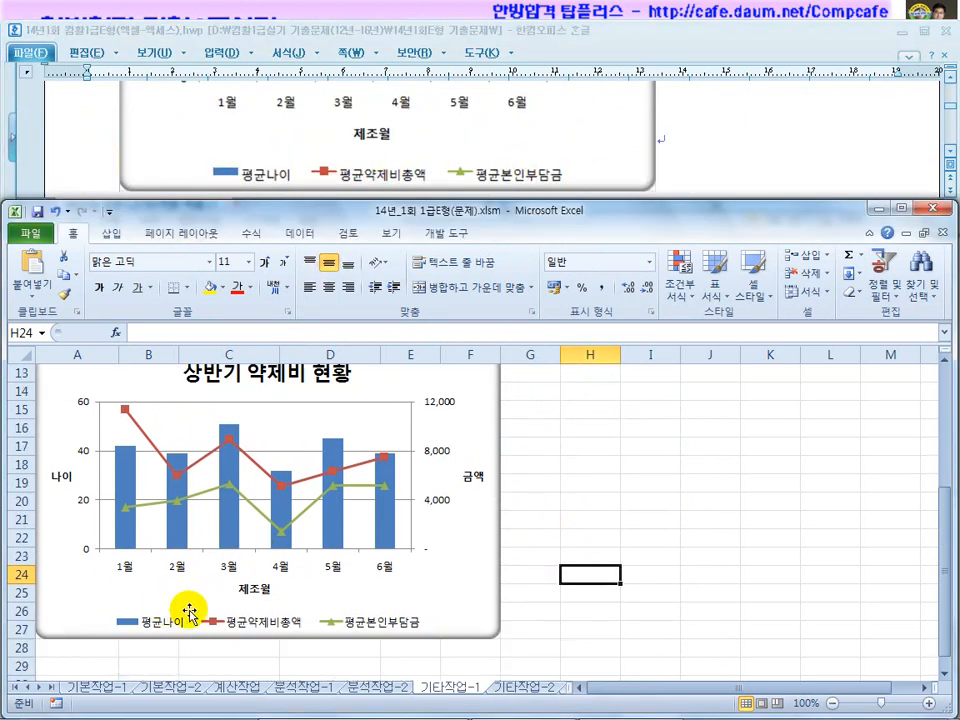
{"action": "left_click", "coordinate": [556, 534]}
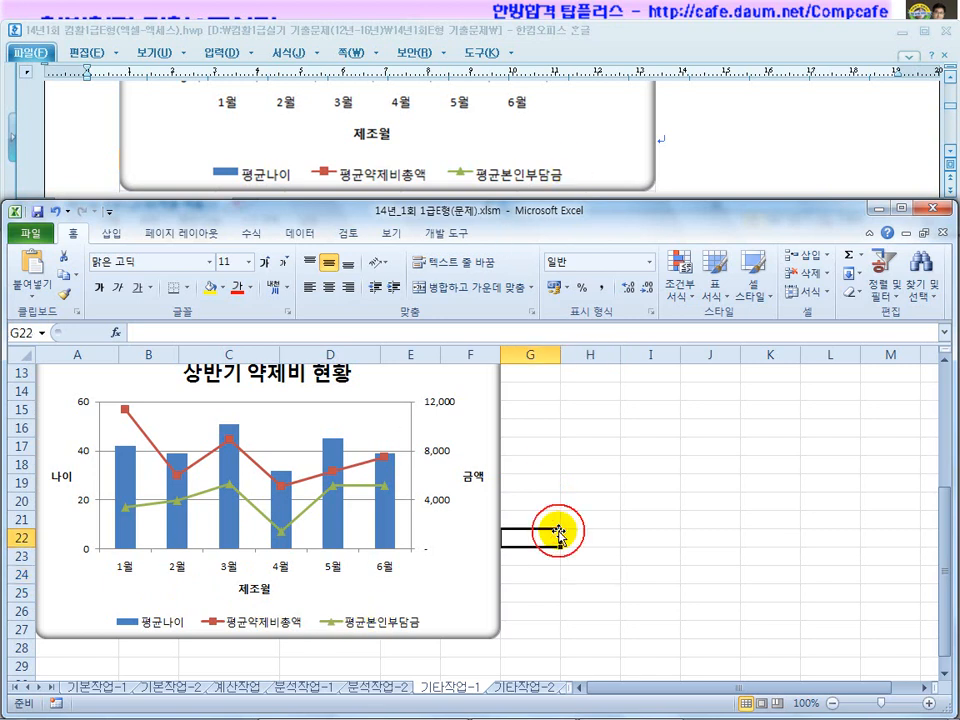
Open the 기타작업-2 sheet and bring its task instructions into view in the exam document
{"action": "left_click", "coordinate": [527, 686]}
{"action": "left_click", "coordinate": [748, 151]}
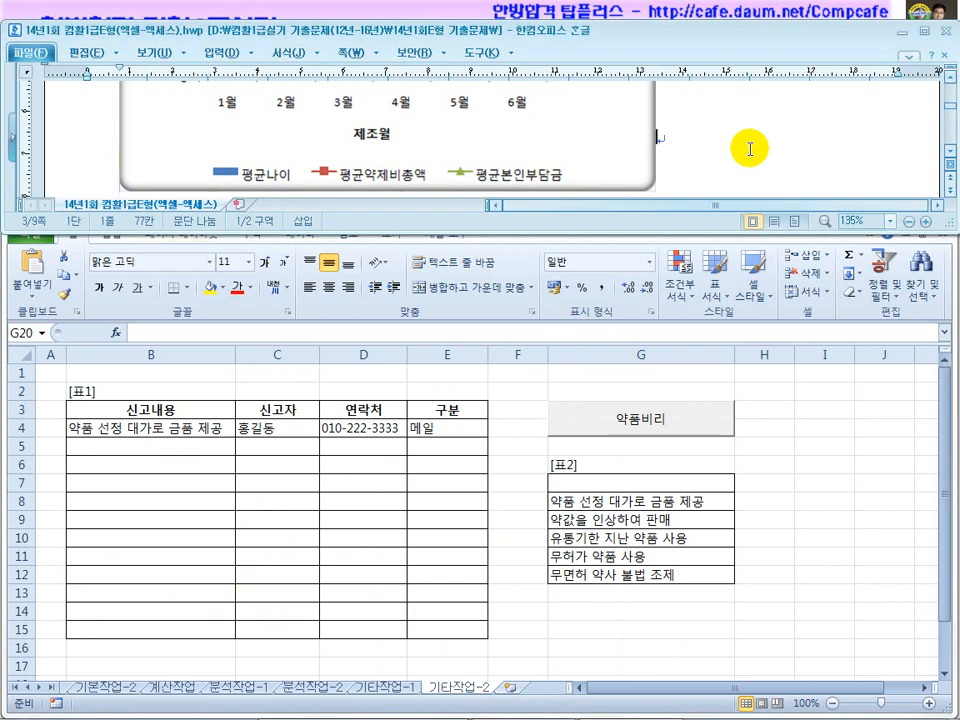
{"action": "scroll", "coordinate": [746, 148], "scroll_direction": "up", "scroll_amount": 6}
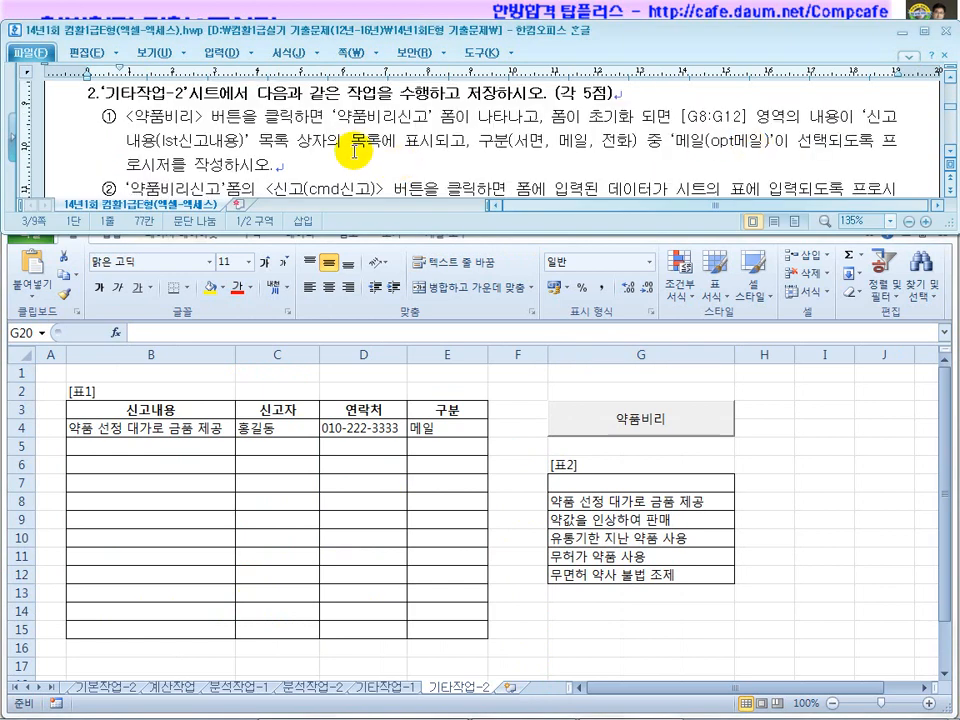
Read task ① on the 약품비리 button and form initialization, matching it with the G8:G12 range and the 구분 options
{"action": "left_click_drag", "start_coordinate": [210, 118], "coordinate": [337, 116]}
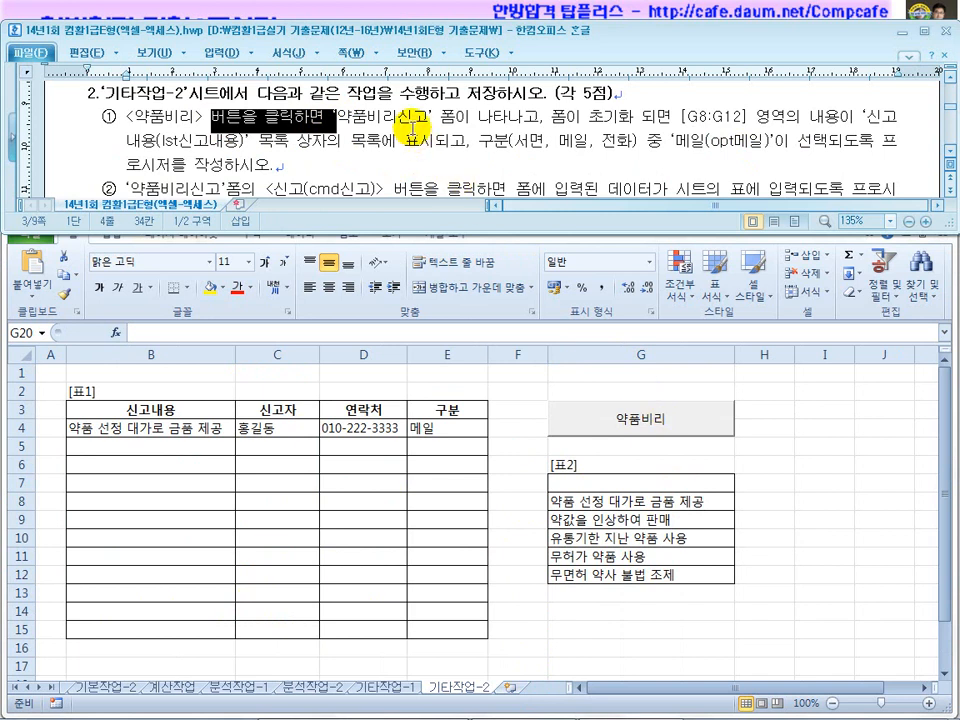
{"action": "left_click_drag", "start_coordinate": [410, 118], "coordinate": [368, 116]}
{"action": "scroll", "coordinate": [485, 117], "scroll_direction": "up", "scroll_amount": 1}
{"action": "left_click_drag", "start_coordinate": [604, 133], "coordinate": [679, 133]}
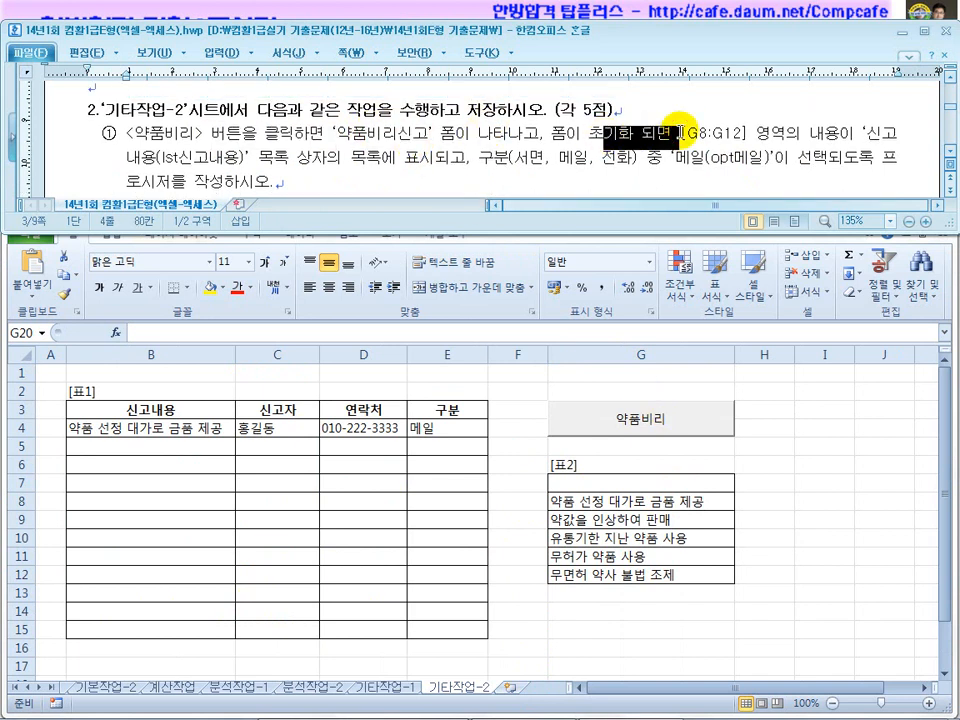
{"action": "left_click", "coordinate": [627, 503]}
{"action": "left_click_drag", "start_coordinate": [627, 503], "coordinate": [624, 574]}
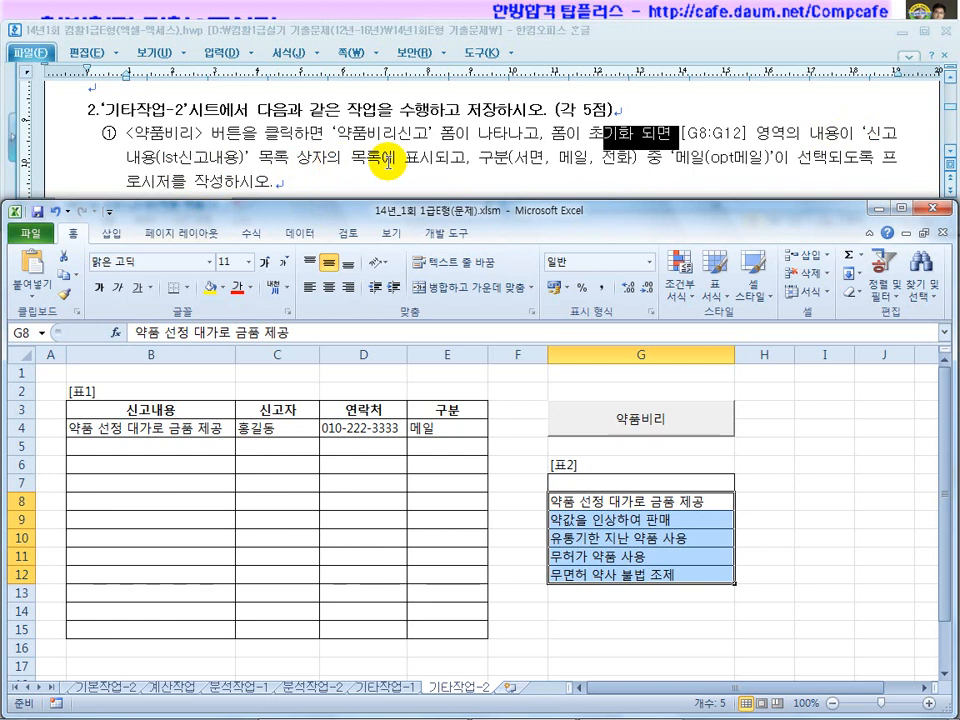
{"action": "left_click_drag", "start_coordinate": [478, 158], "coordinate": [660, 160]}
{"action": "left_click", "coordinate": [727, 160]}
{"action": "left_click", "coordinate": [167, 182]}
{"action": "scroll", "coordinate": [168, 183], "scroll_direction": "down", "scroll_amount": 1}
Enter design mode and open the click procedure of the sheet's 약품비리 button in the code editor
{"action": "left_click", "coordinate": [429, 257]}
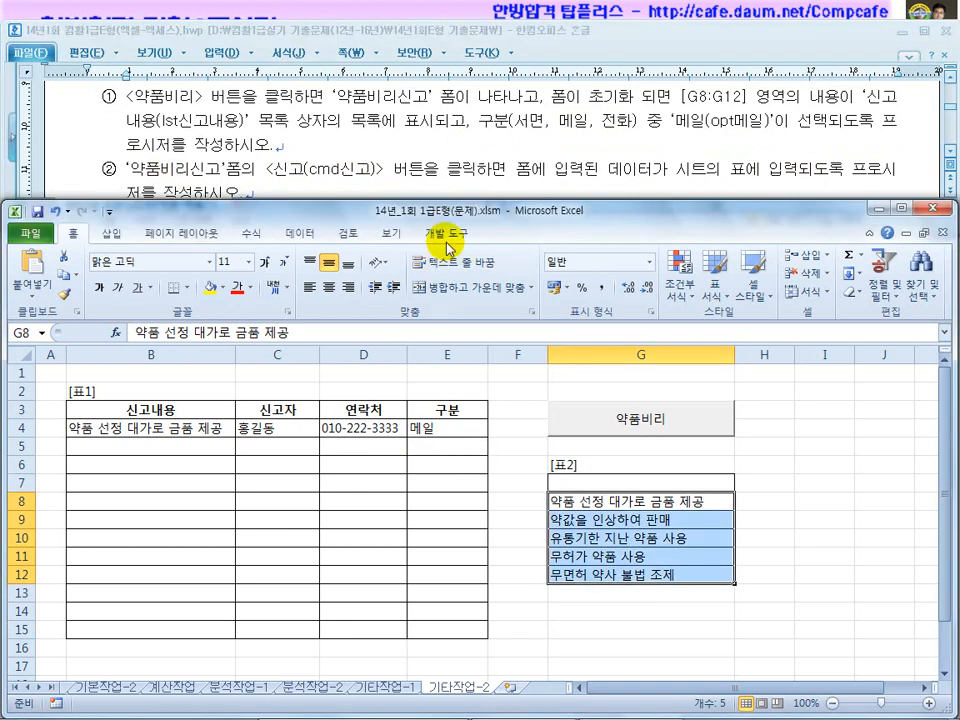
{"action": "left_click", "coordinate": [443, 231]}
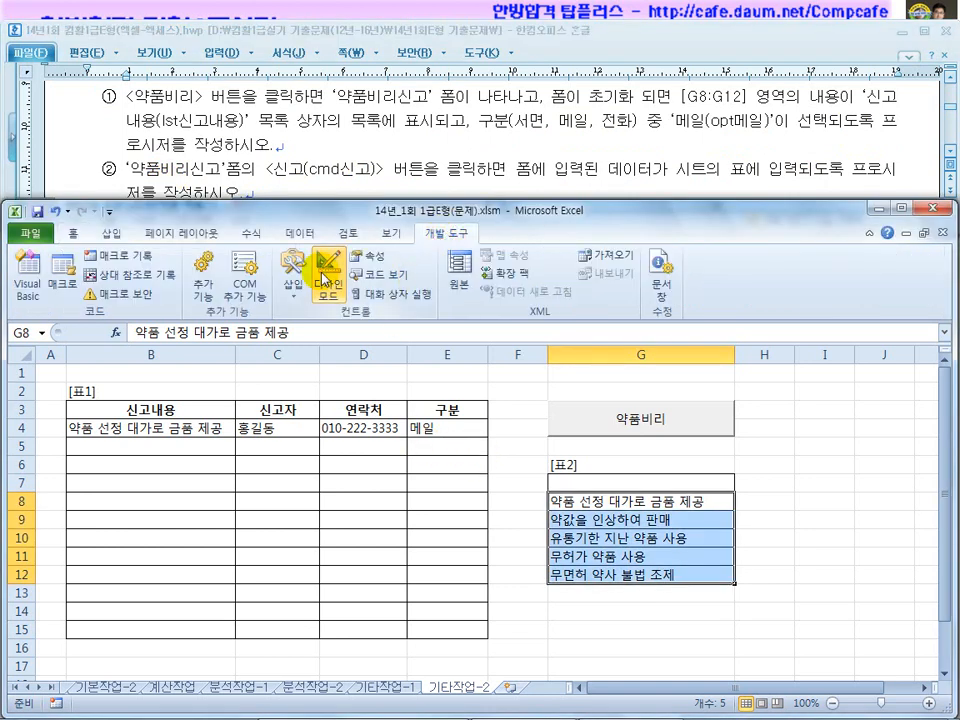
{"action": "double_click", "coordinate": [640, 428]}
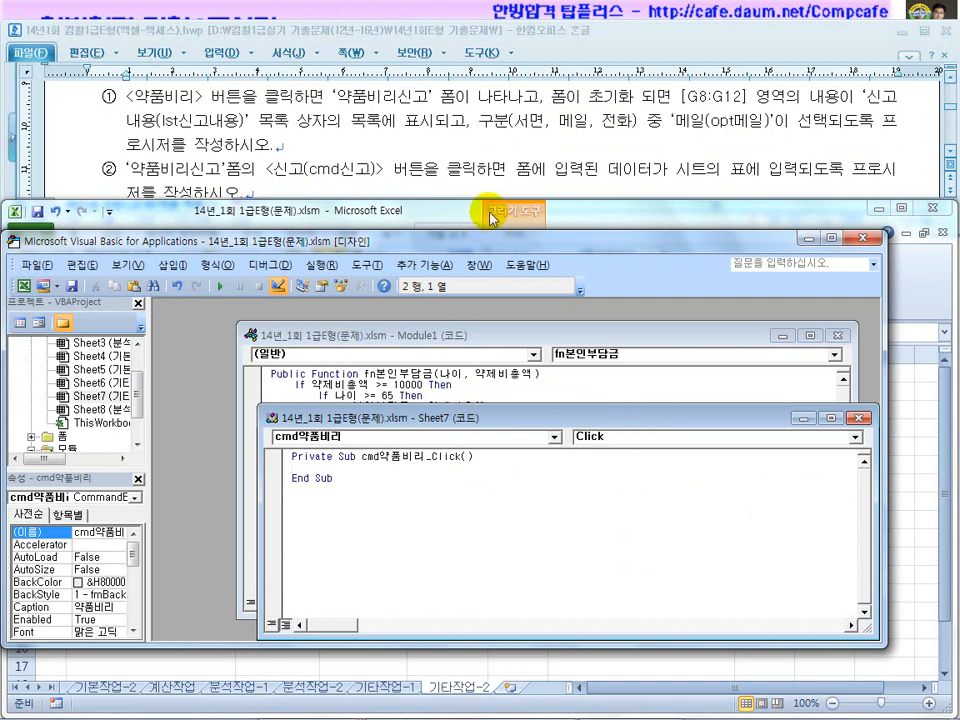
Find the form's name in the project's 폼 folder and add 약품비리신고.Show to the cmd약품비리_Click procedure
{"action": "left_click_drag", "start_coordinate": [93, 470], "coordinate": [88, 518]}
{"action": "left_click", "coordinate": [31, 451]}
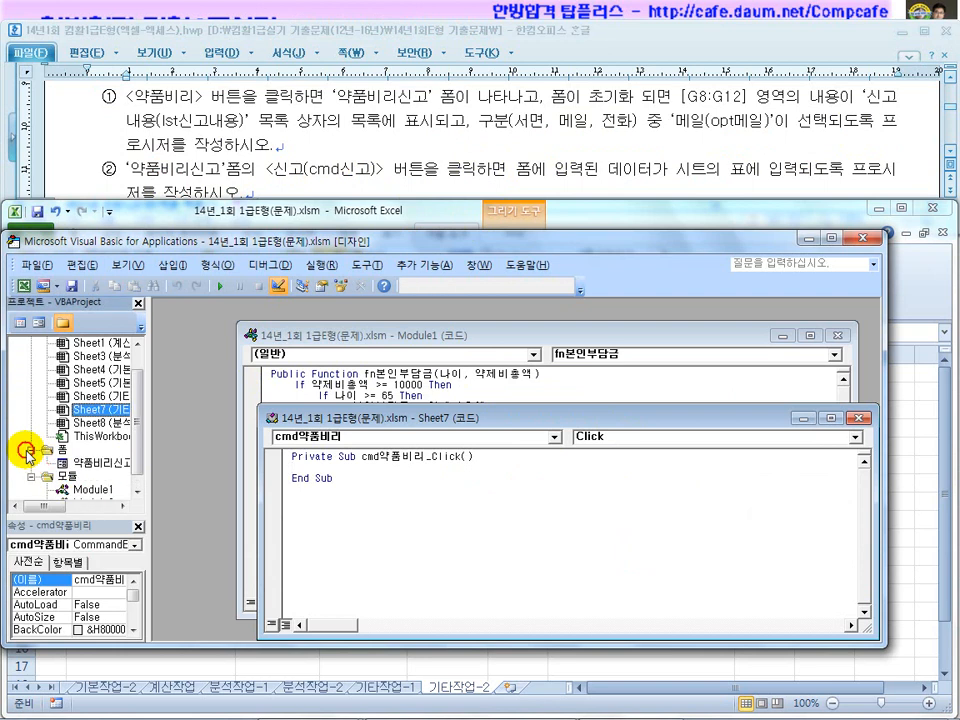
{"action": "left_click", "coordinate": [90, 463]}
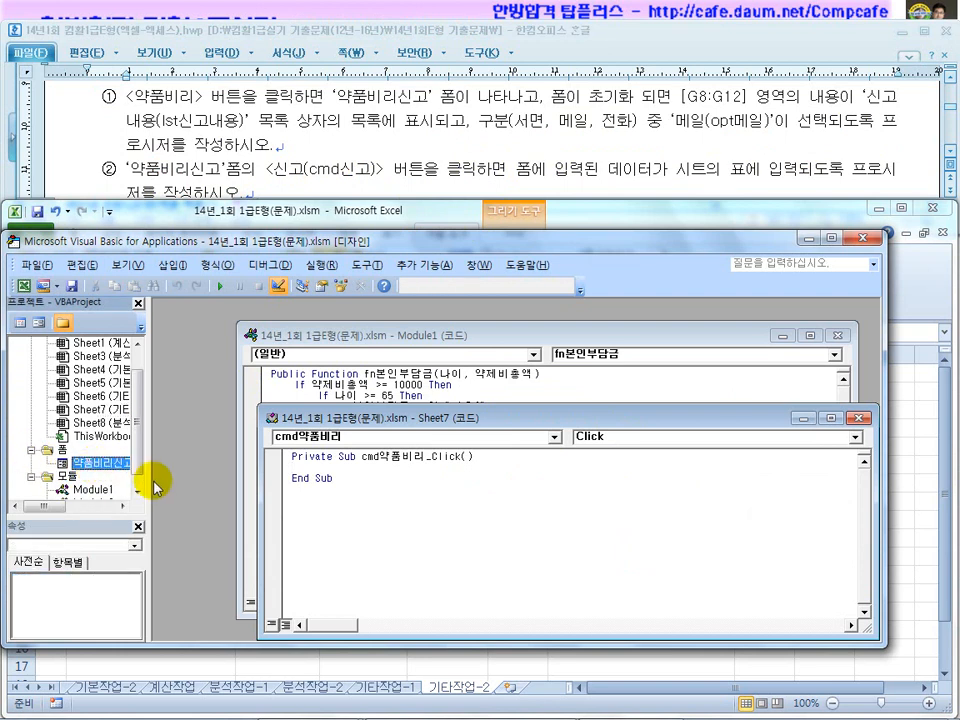
{"action": "left_click_drag", "start_coordinate": [149, 481], "coordinate": [199, 480]}
{"action": "left_click", "coordinate": [411, 468]}
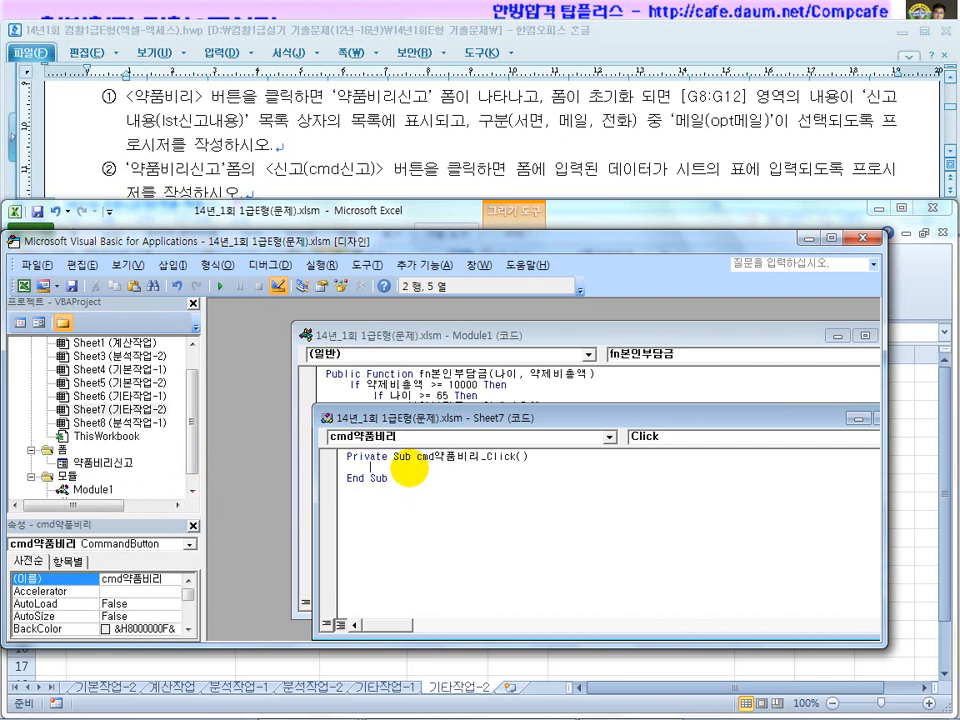
{"action": "type", "text": "약품비리신고.Show"}
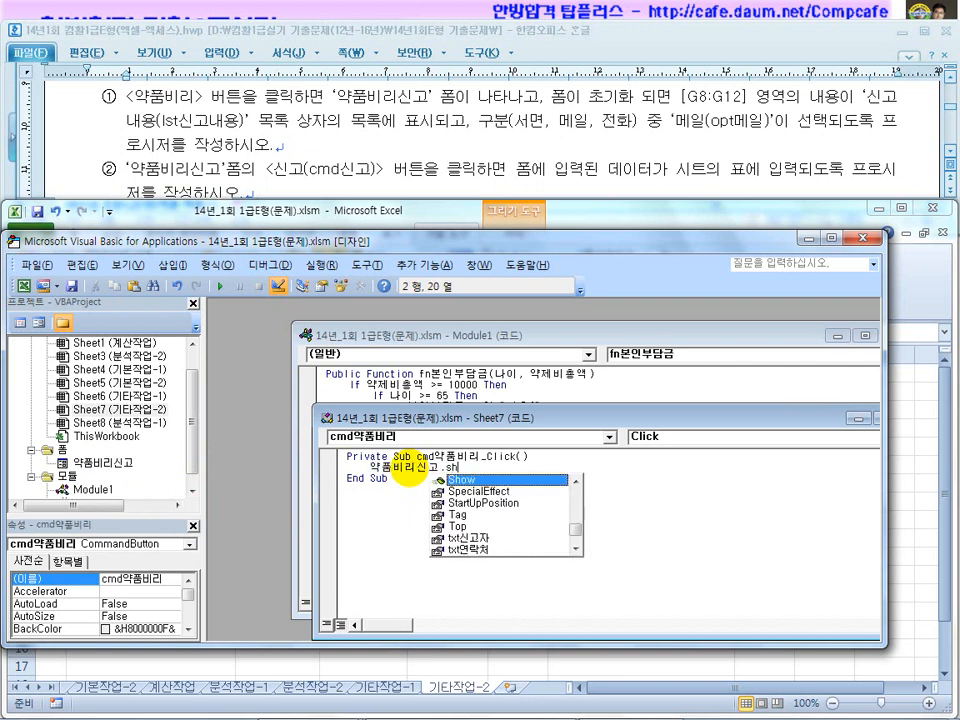
{"action": "key", "text": "Tab"}
{"action": "left_click", "coordinate": [475, 490]}
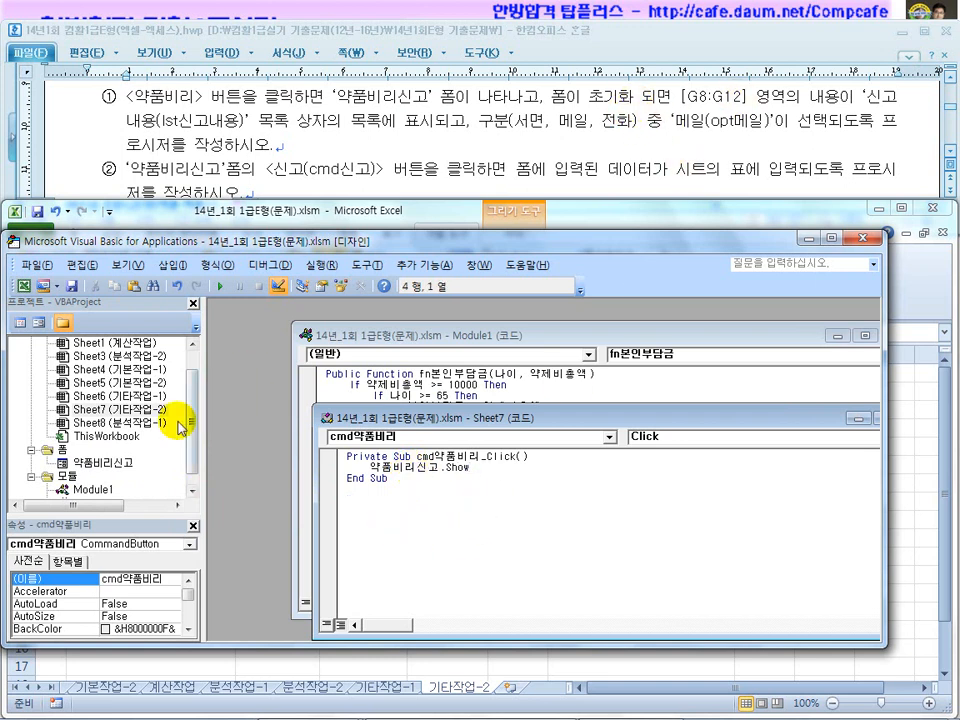
Create an empty UserForm_Initialize procedure for the 약품비리신고 form and delete its UserForm_Click procedure
{"action": "double_click", "coordinate": [111, 464]}
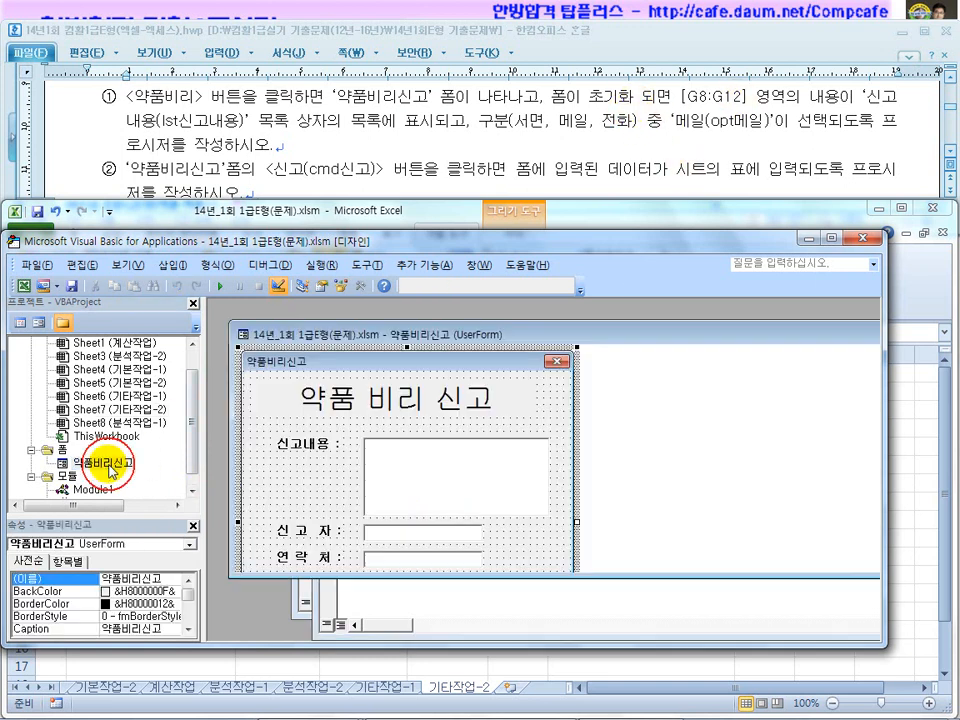
{"action": "double_click", "coordinate": [563, 423]}
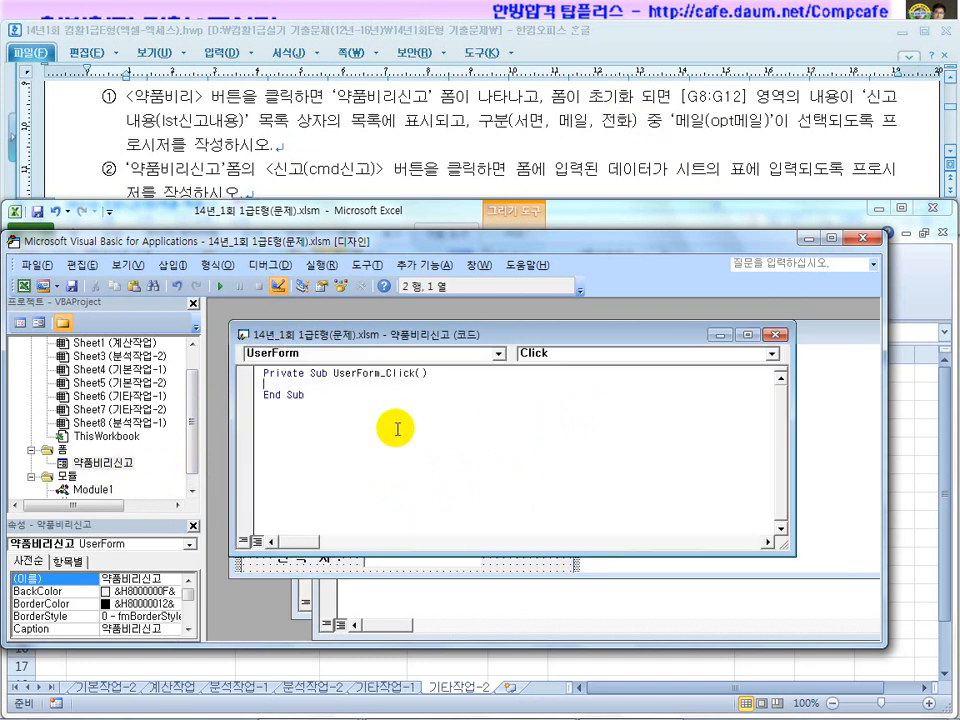
{"action": "left_click", "coordinate": [584, 358]}
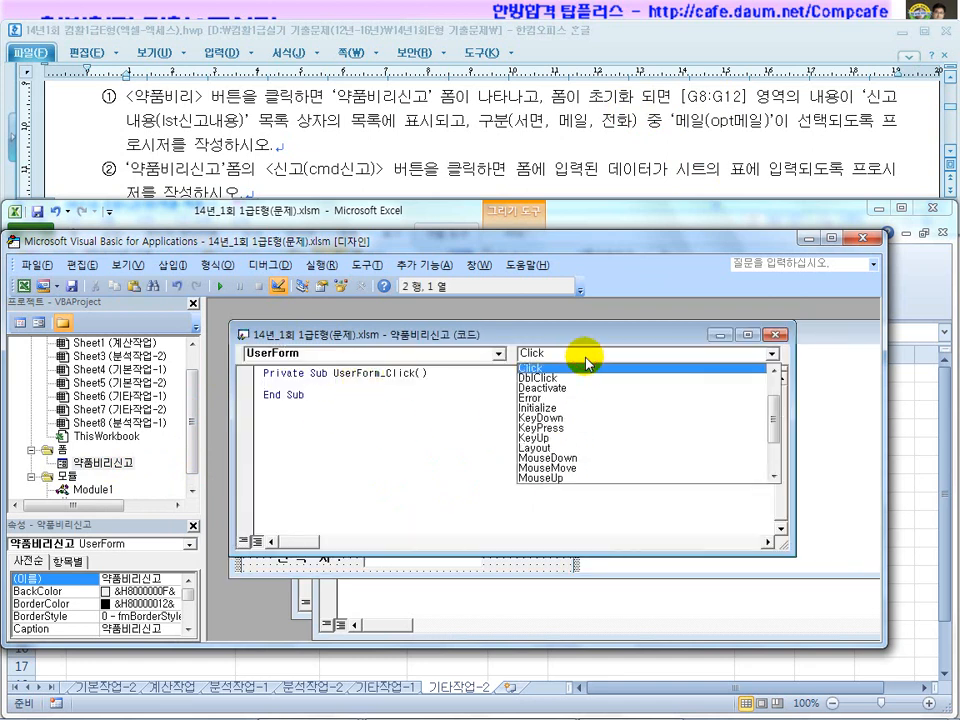
{"action": "left_click", "coordinate": [574, 408]}
{"action": "left_click_drag", "start_coordinate": [304, 394], "coordinate": [240, 369]}
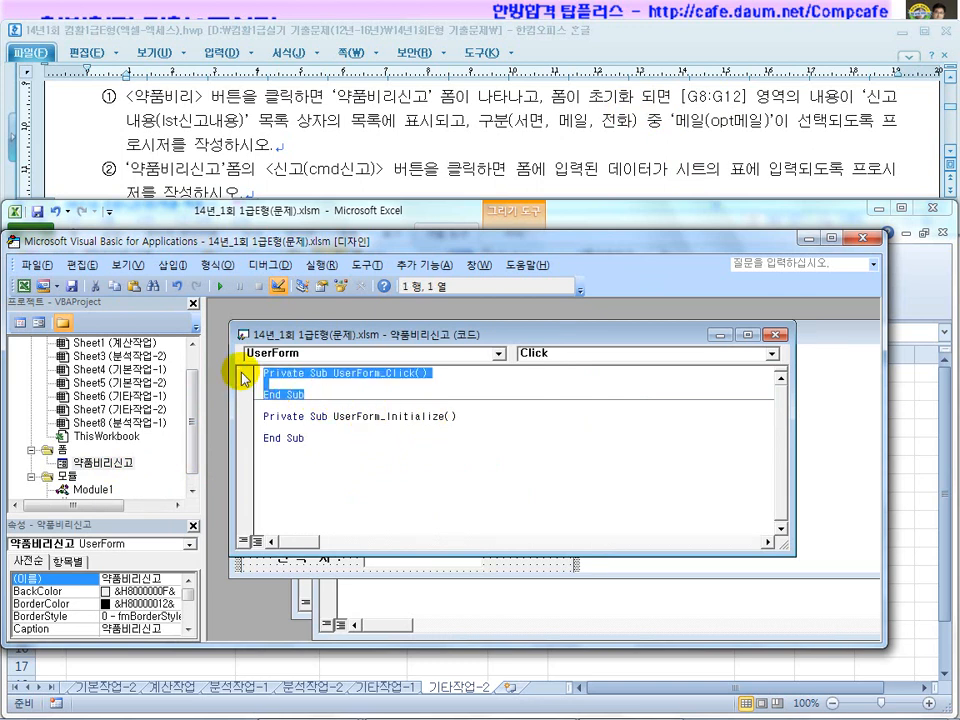
{"action": "key", "text": "Delete"}
{"action": "left_click", "coordinate": [299, 406]}
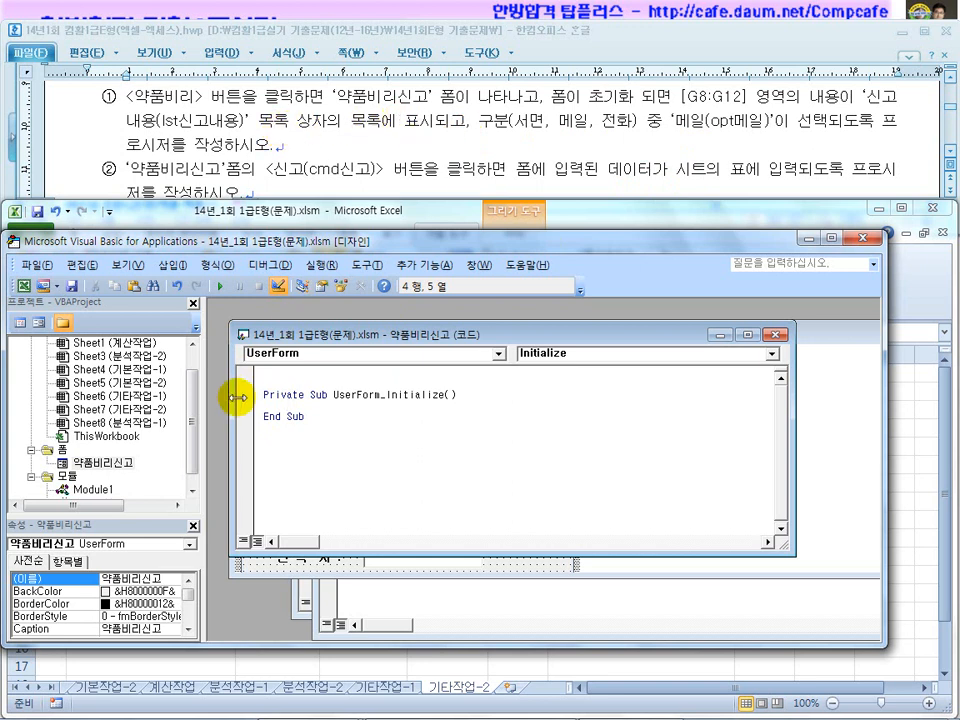
Widen the code editor and arrange the 약품비리신고 form design and its code window side by side
{"action": "left_click_drag", "start_coordinate": [230, 399], "coordinate": [456, 403]}
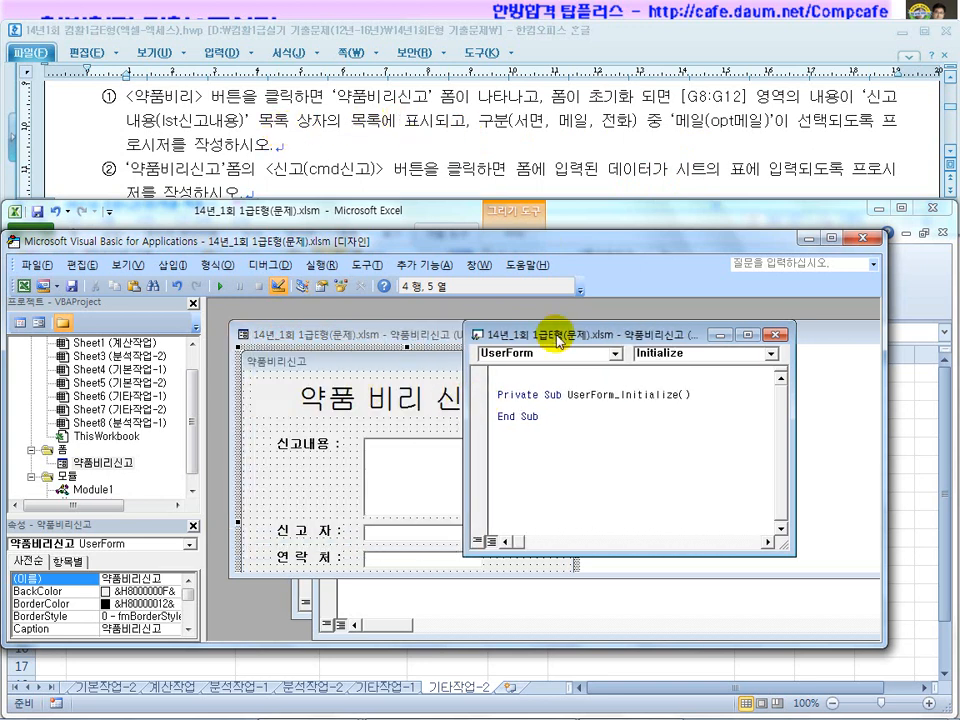
{"action": "left_click_drag", "start_coordinate": [538, 330], "coordinate": [668, 340]}
{"action": "left_click_drag", "start_coordinate": [886, 338], "coordinate": [943, 338]}
{"action": "left_click_drag", "start_coordinate": [485, 338], "coordinate": [463, 335]}
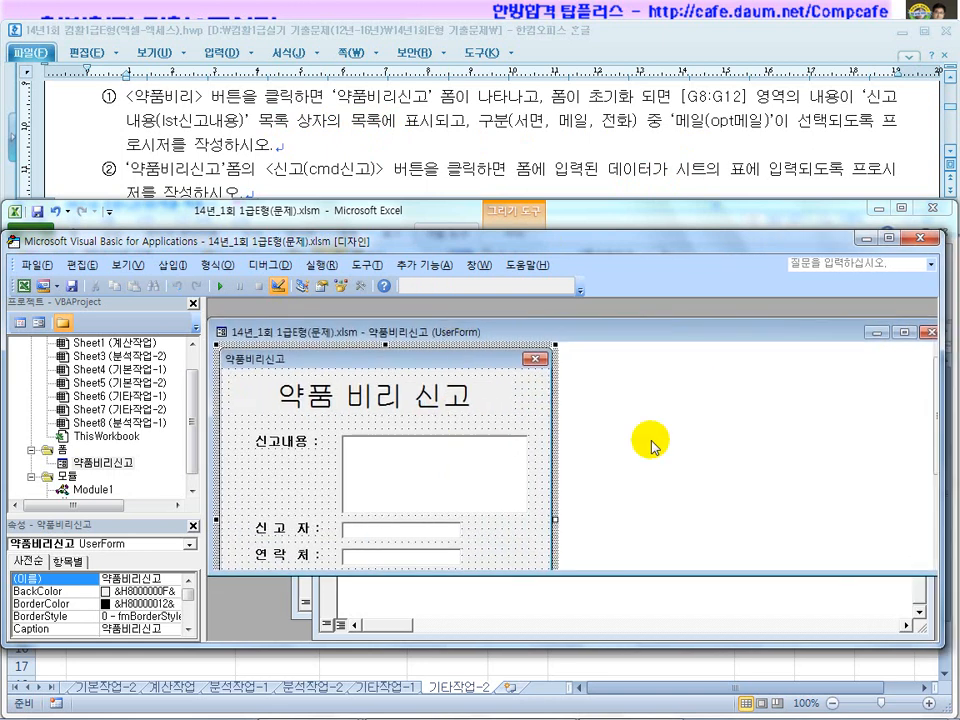
{"action": "left_click_drag", "start_coordinate": [212, 450], "coordinate": [404, 461]}
{"action": "left_click_drag", "start_coordinate": [645, 338], "coordinate": [452, 342]}
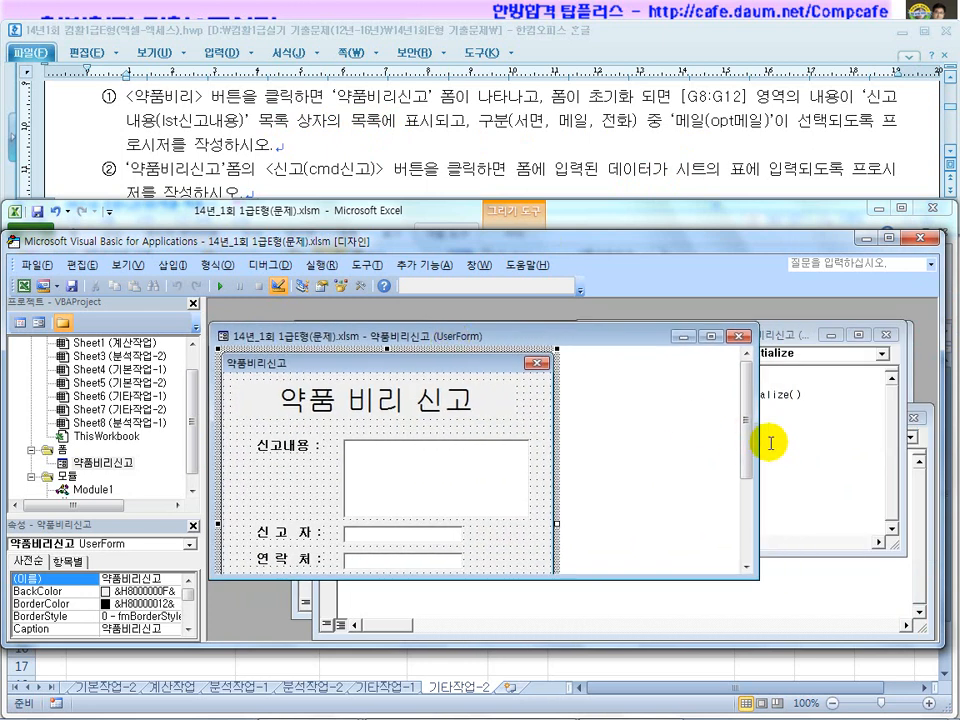
{"action": "left_click_drag", "start_coordinate": [754, 447], "coordinate": [575, 446]}
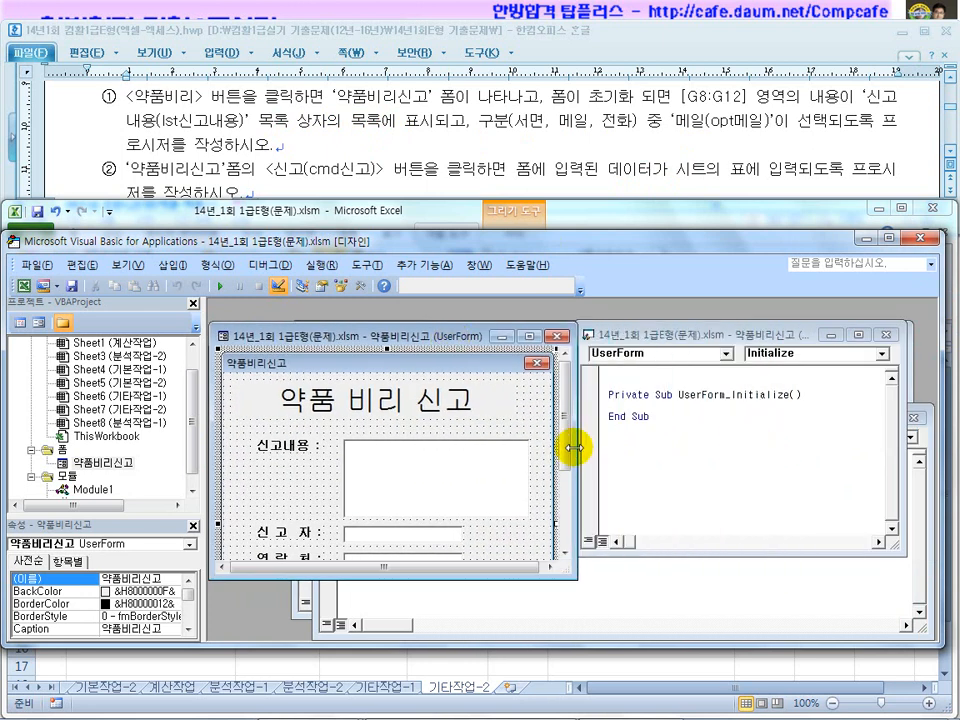
Look up the list box's name and add lst신고내용.RowSource = "g8:G12" to the UserForm_Initialize procedure
{"action": "left_click", "coordinate": [407, 487]}
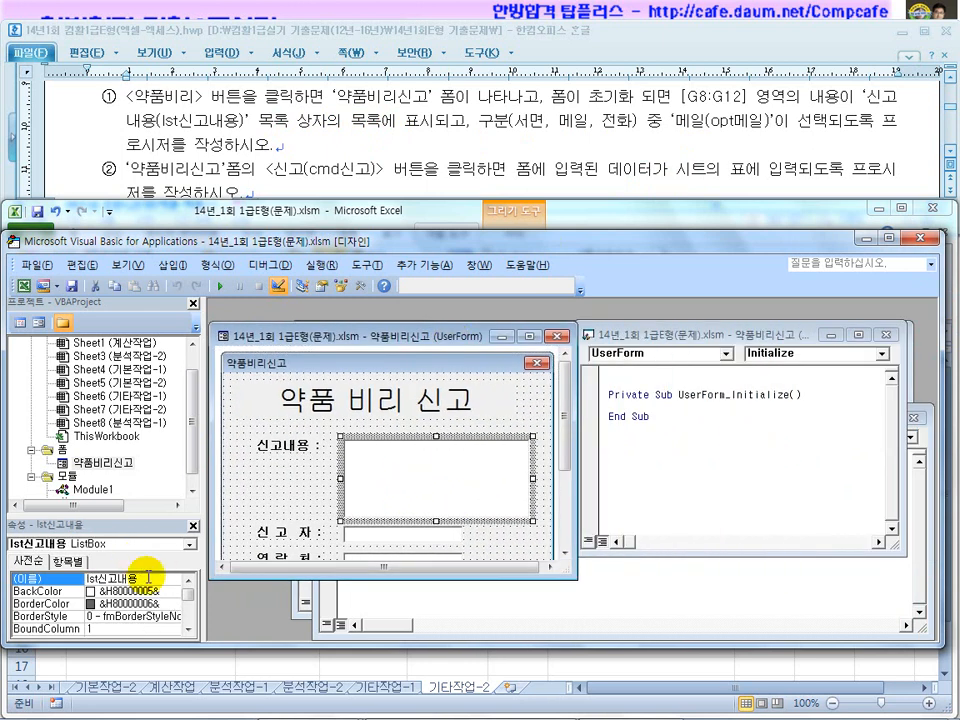
{"action": "left_click_drag", "start_coordinate": [147, 577], "coordinate": [88, 577]}
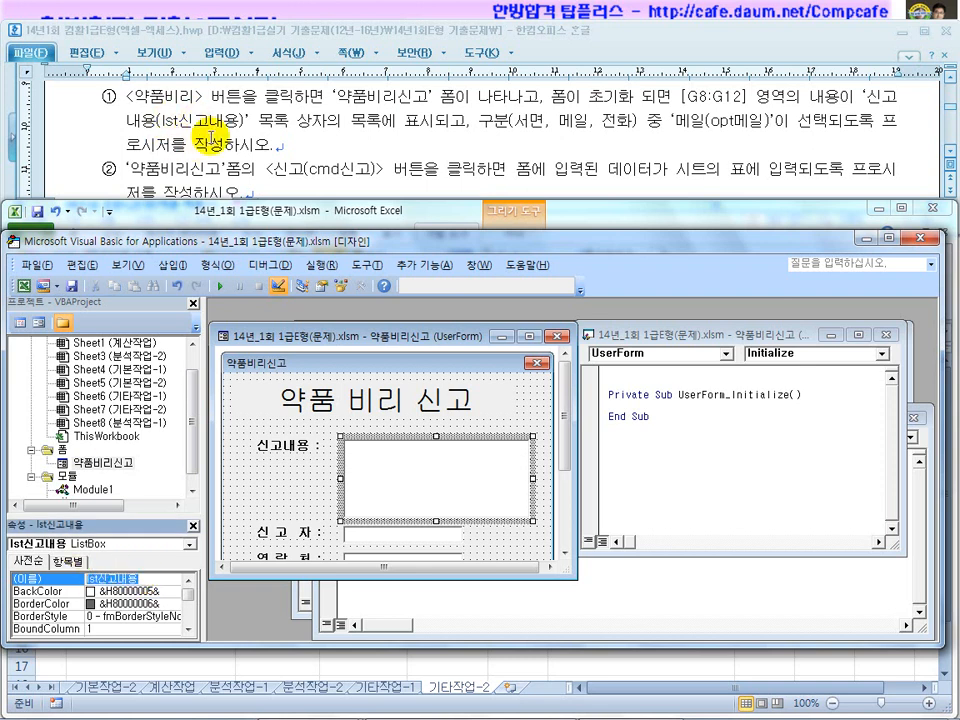
{"action": "left_click", "coordinate": [657, 407]}
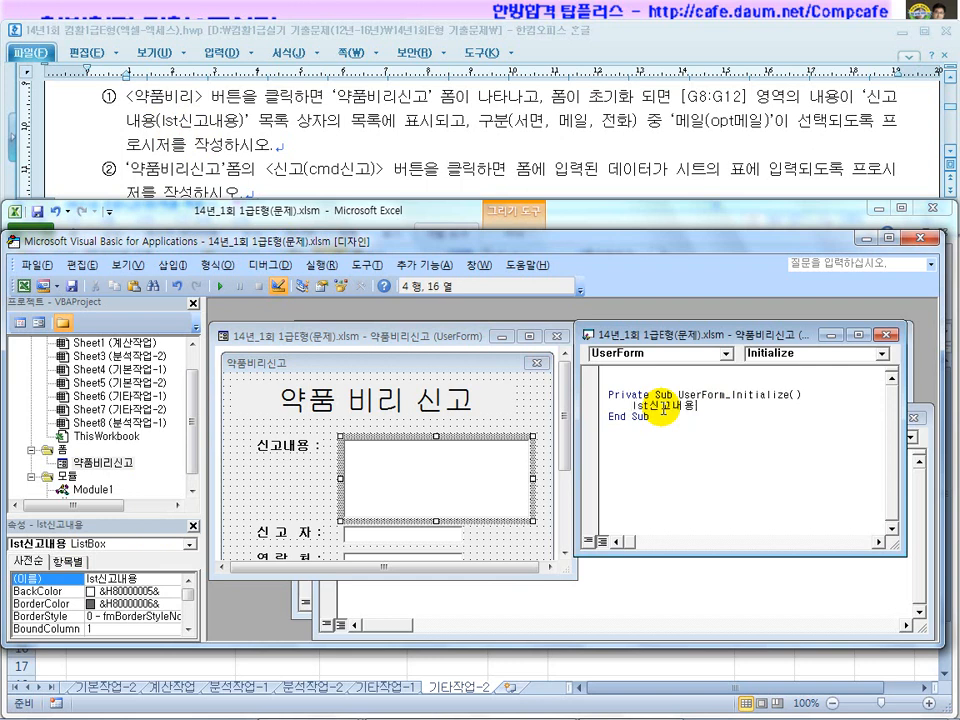
{"action": "type", "text": "."}
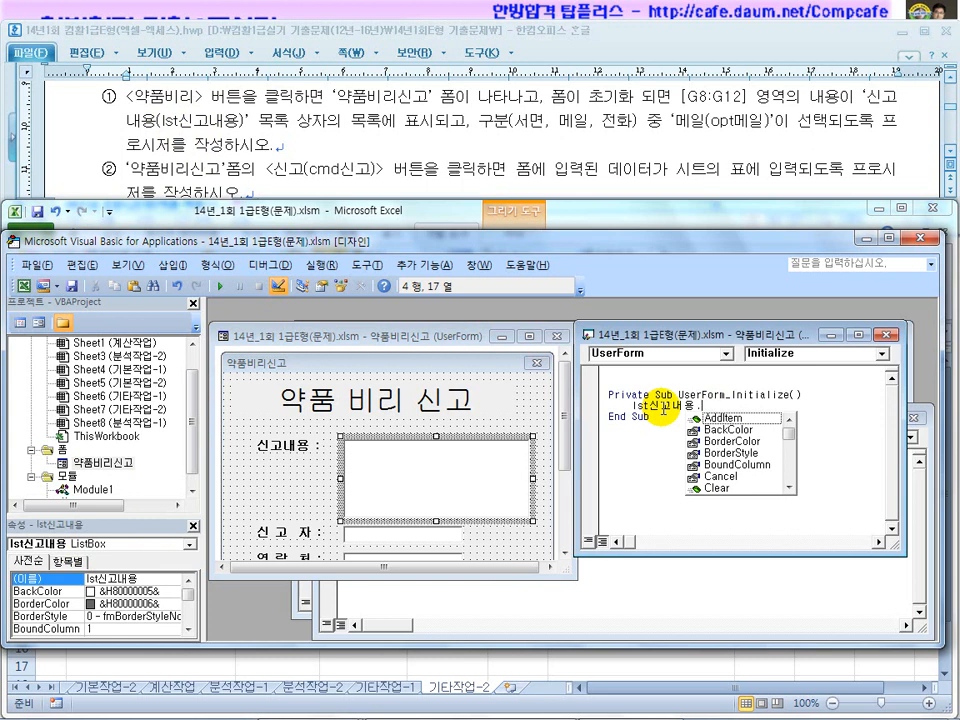
{"action": "type", "text": "ro"}
{"action": "key", "text": "Tab"}
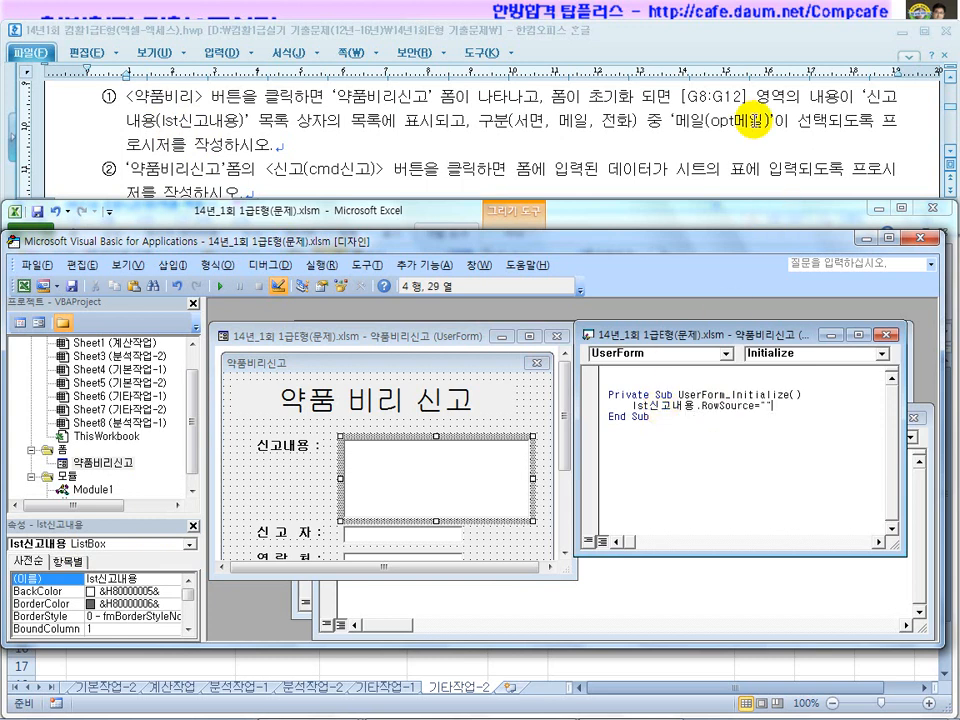
{"action": "key", "text": "Left"}
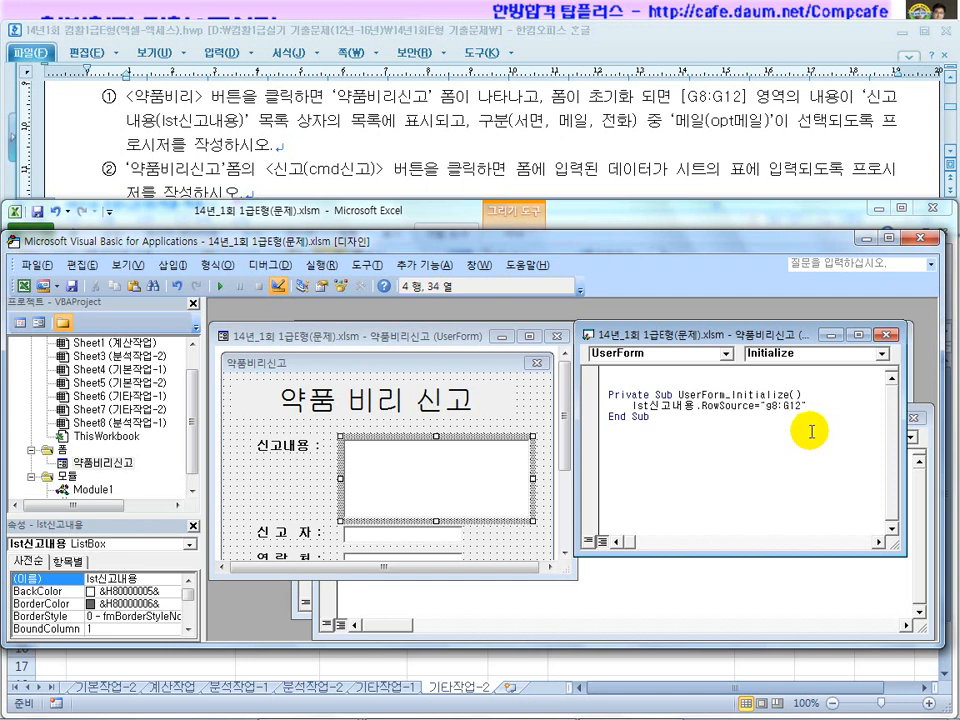
{"action": "left_click", "coordinate": [739, 462]}
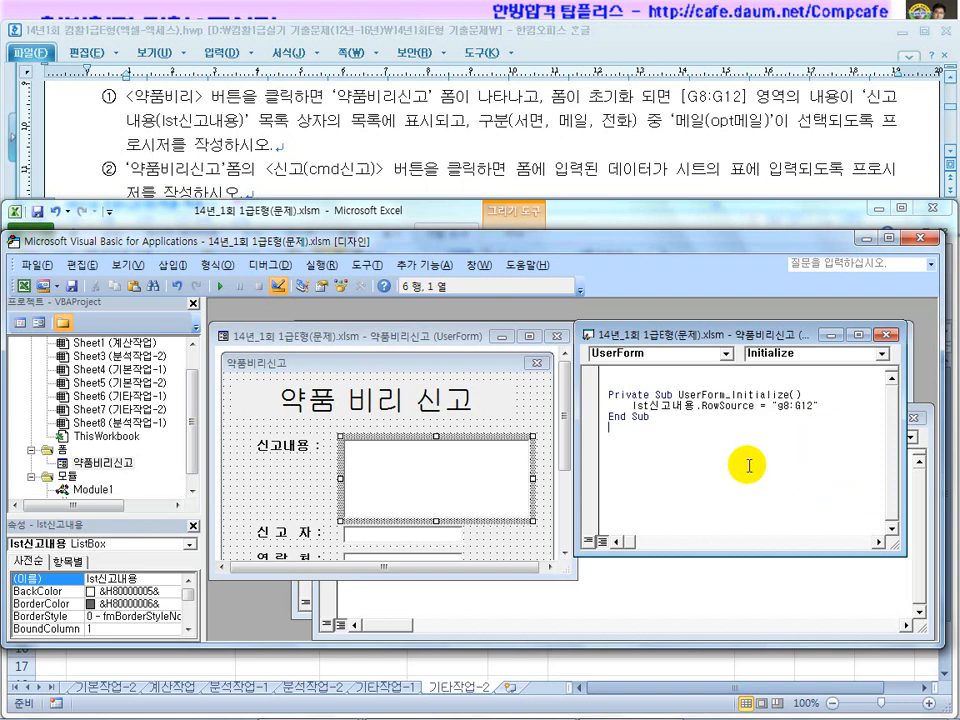
Leave the code editor and design mode, run the 약품비리 button to check the form's 신고내용 list, and close the form
{"action": "left_click", "coordinate": [913, 238]}
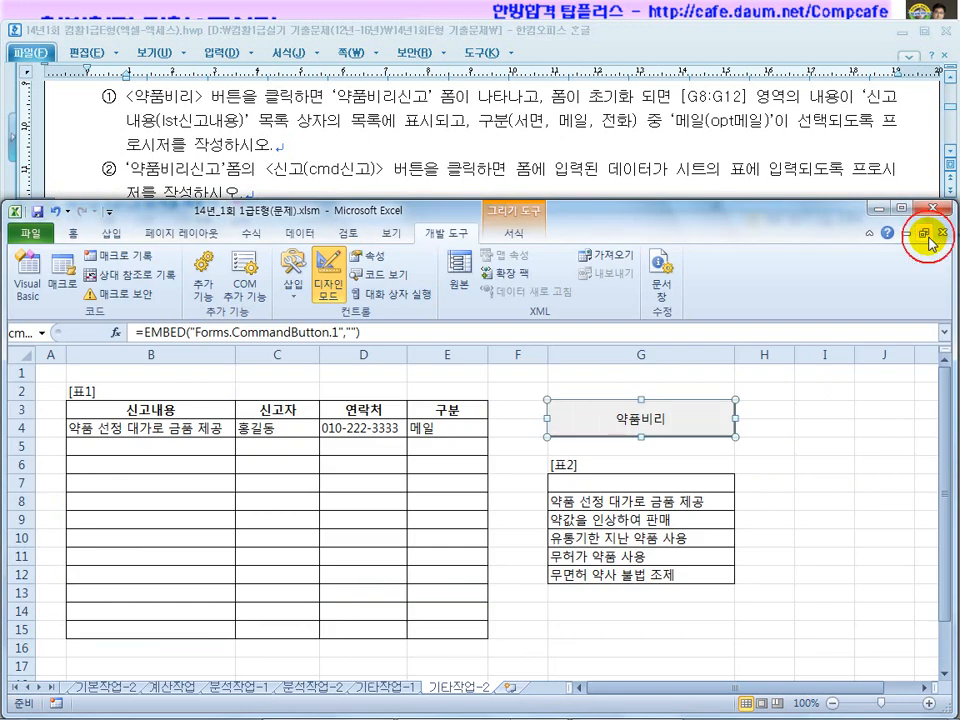
{"action": "left_click", "coordinate": [329, 278]}
{"action": "left_click", "coordinate": [617, 418]}
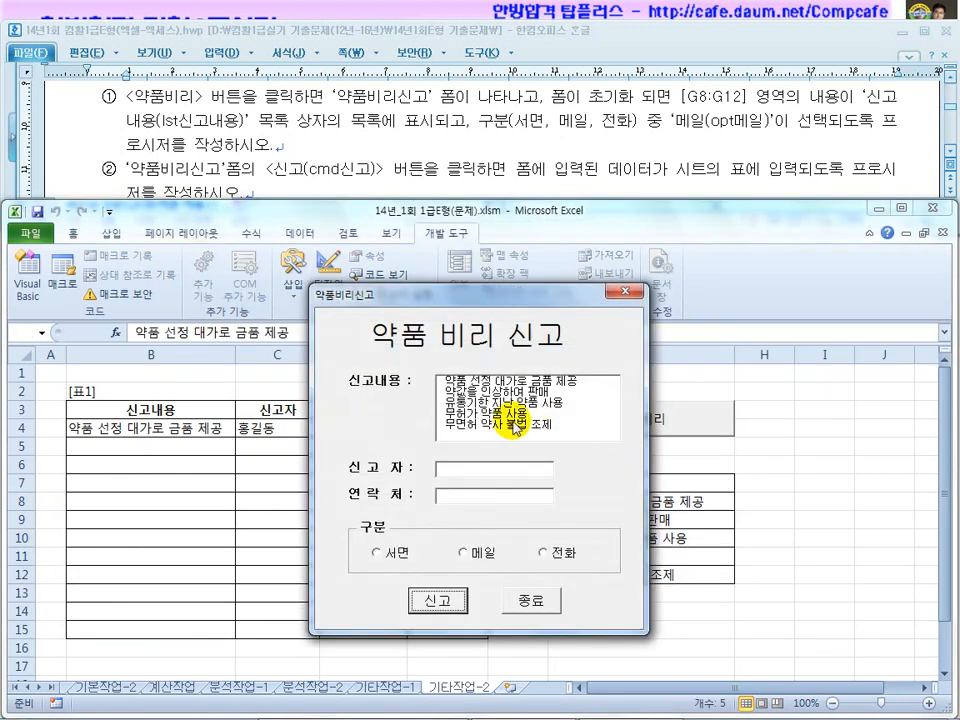
{"action": "left_click_drag", "start_coordinate": [482, 294], "coordinate": [354, 306]}
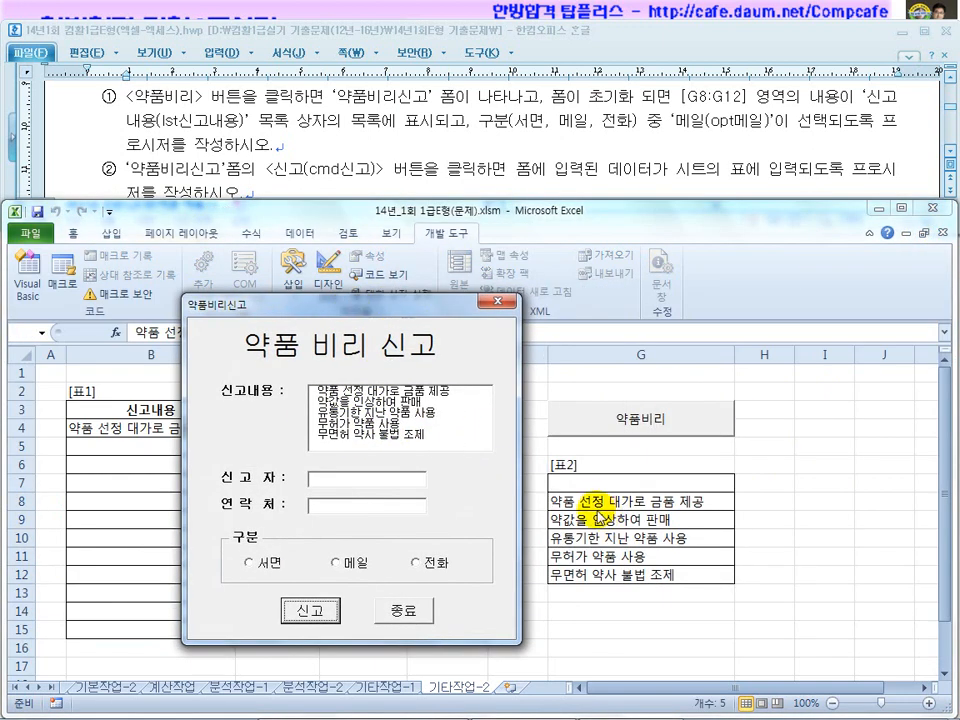
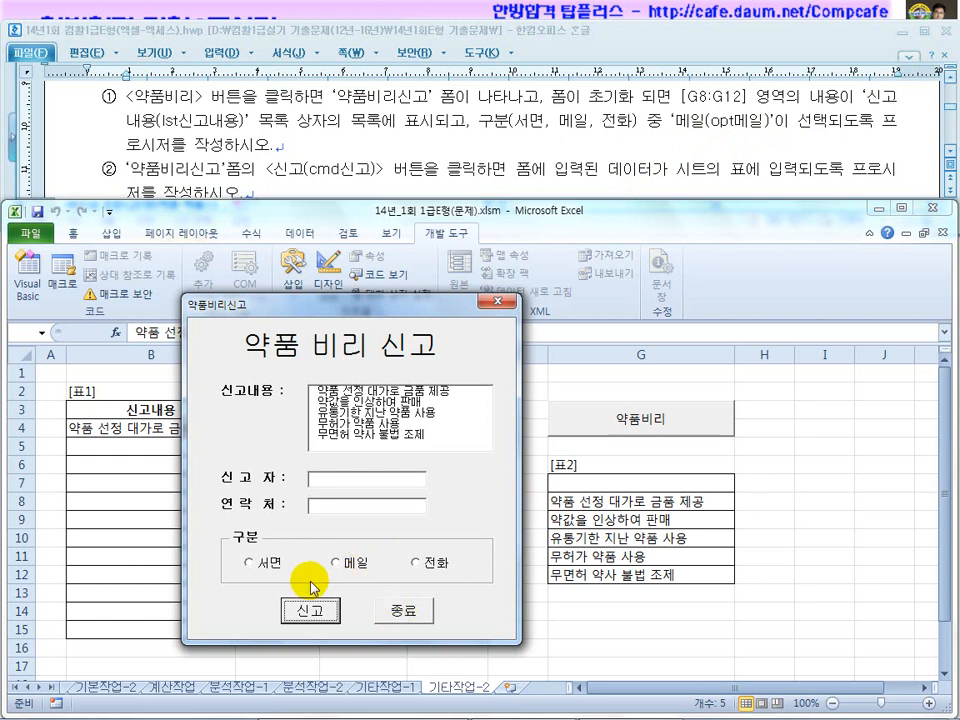
{"action": "left_click", "coordinate": [500, 310]}
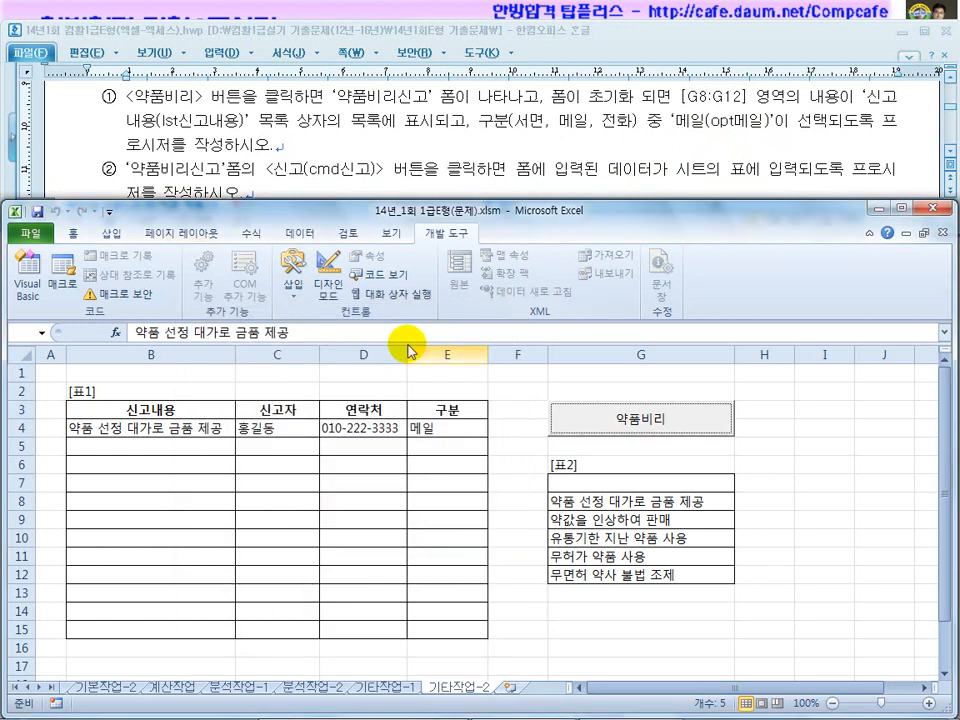
Reopen the initialize code in design mode, start a new line below RowSource, and show the form design down to its 구분 options
{"action": "left_click", "coordinate": [328, 275]}
{"action": "double_click", "coordinate": [613, 405]}
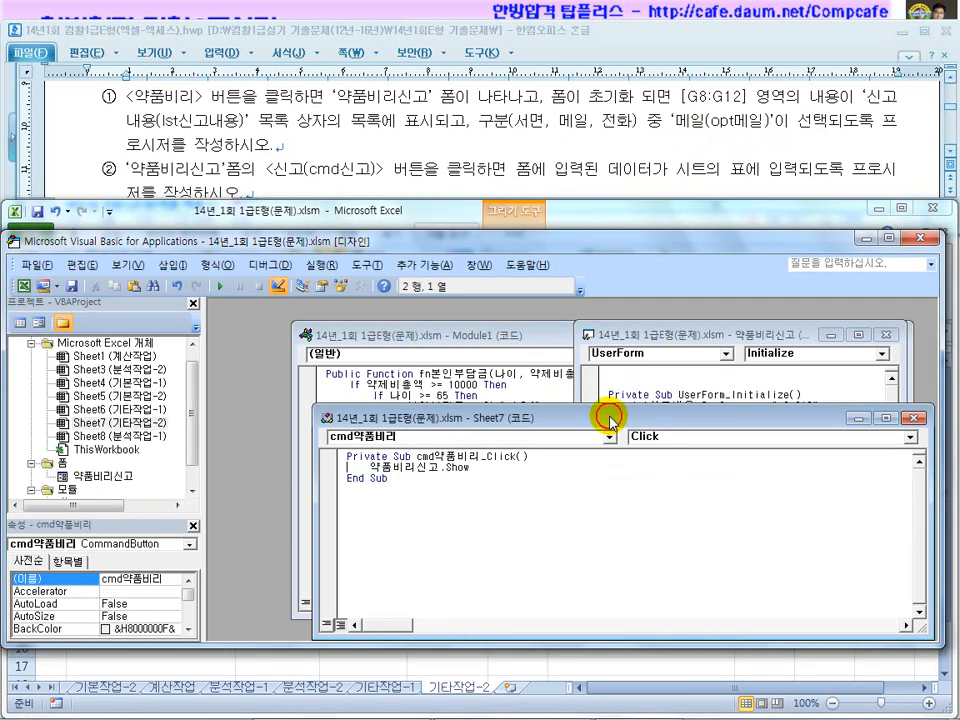
{"action": "left_click", "coordinate": [681, 378]}
{"action": "left_click", "coordinate": [829, 404]}
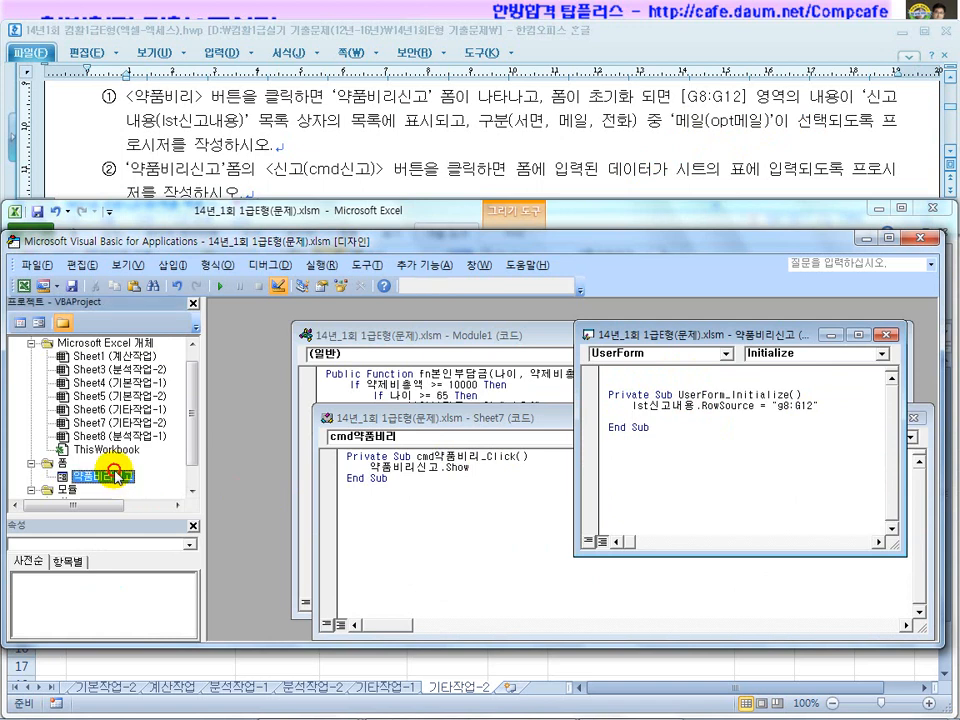
{"action": "double_click", "coordinate": [103, 476]}
{"action": "left_click", "coordinate": [372, 530]}
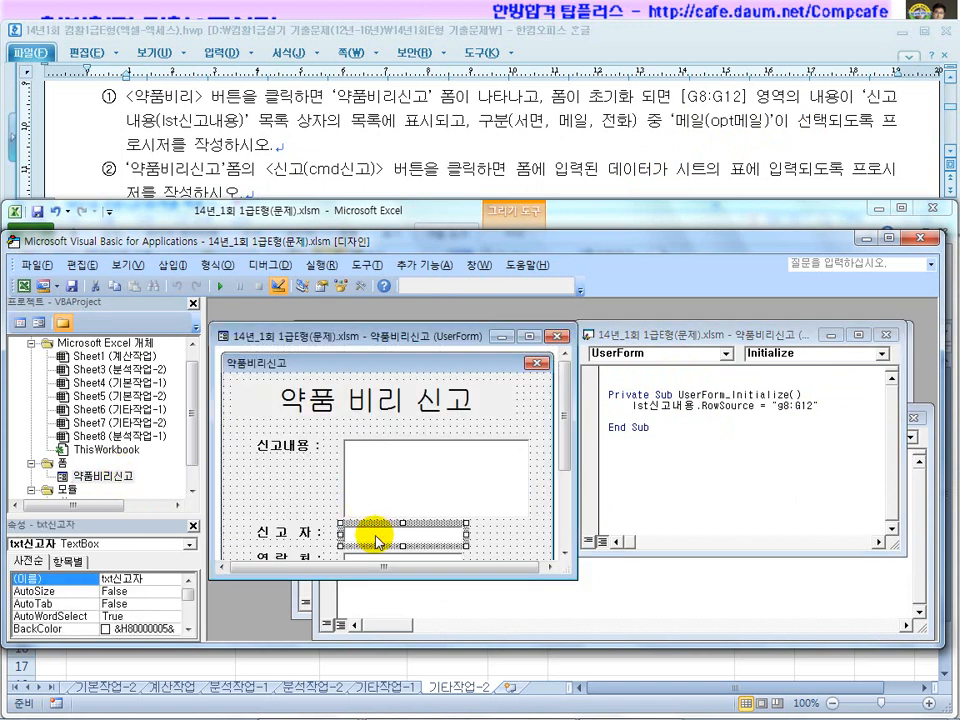
{"action": "left_click_drag", "start_coordinate": [576, 577], "coordinate": [568, 637]}
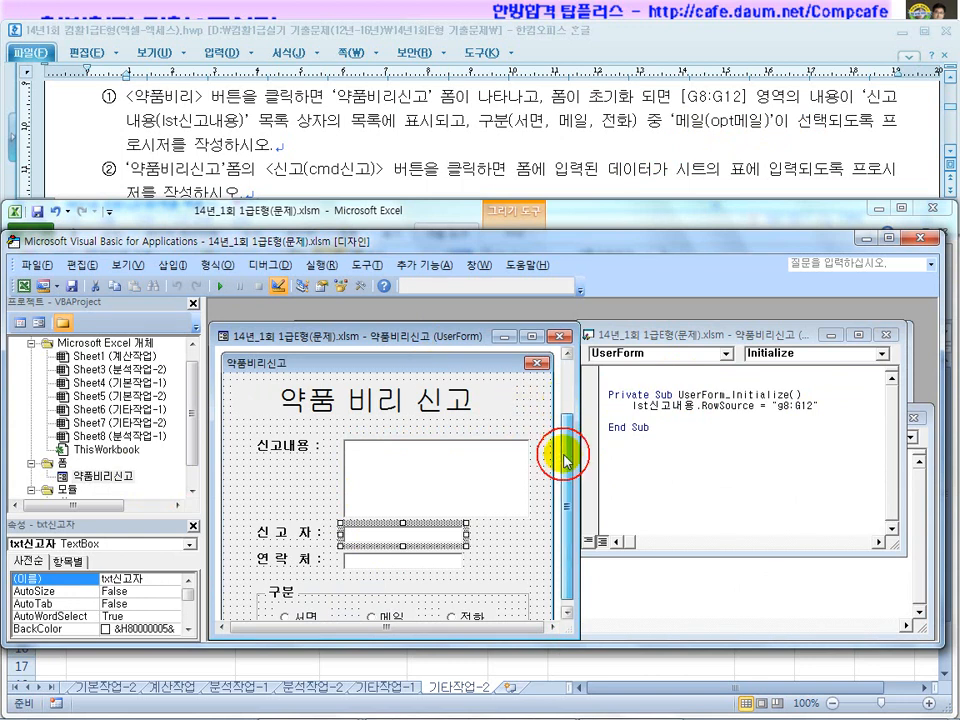
{"action": "left_click_drag", "start_coordinate": [563, 440], "coordinate": [553, 519]}
Check the names of the 구분 option buttons and add opt메일 = True to the UserForm_Initialize procedure
{"action": "left_click", "coordinate": [298, 534]}
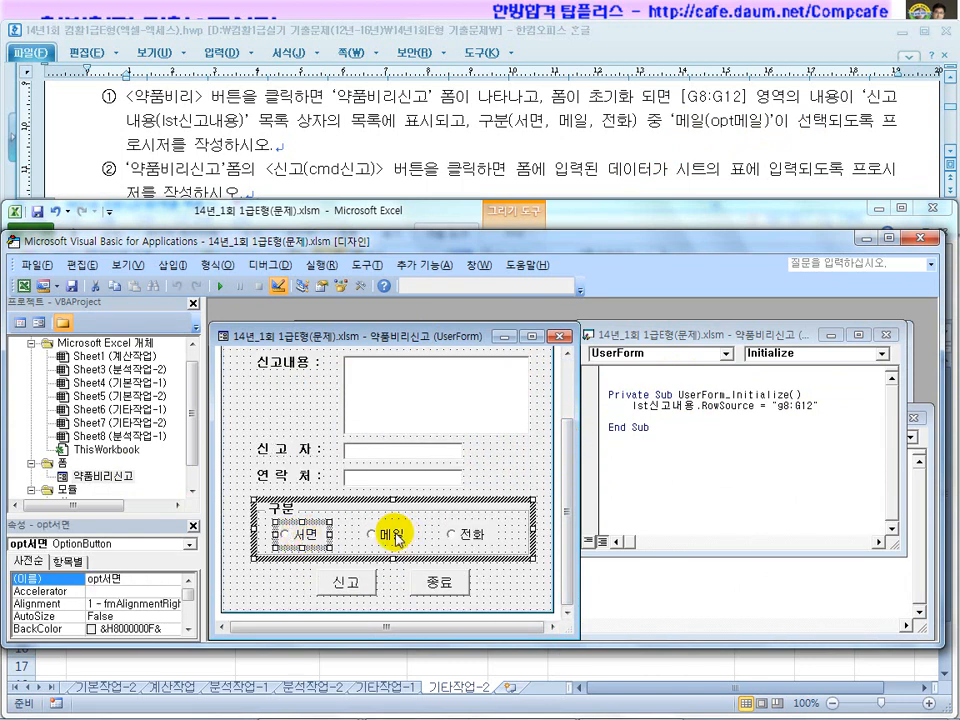
{"action": "left_click", "coordinate": [465, 534]}
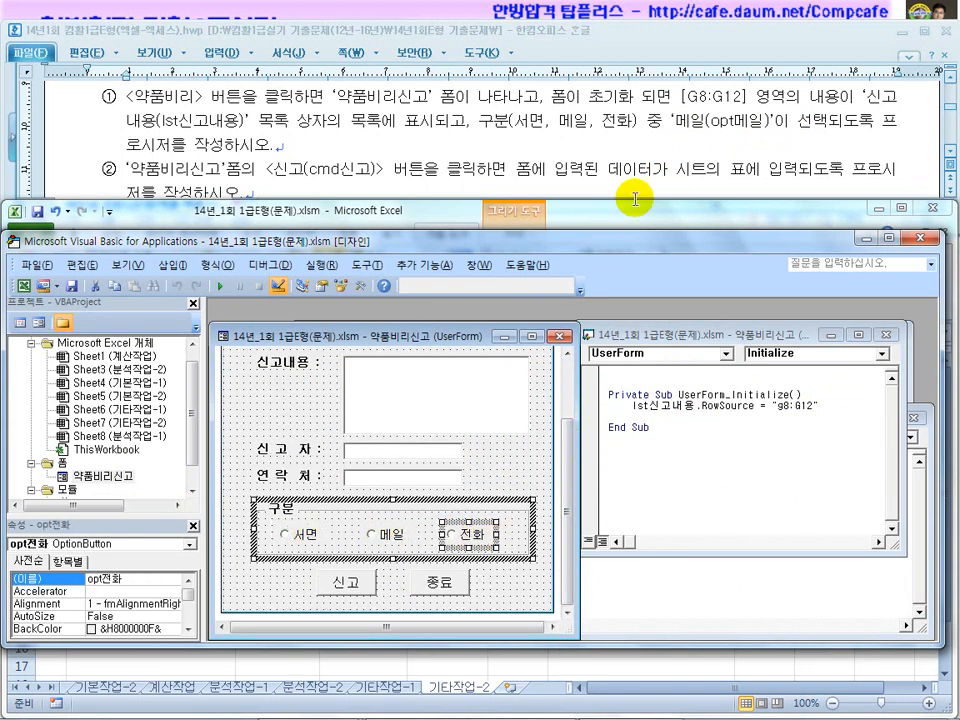
{"action": "left_click", "coordinate": [385, 535]}
{"action": "left_click", "coordinate": [43, 578]}
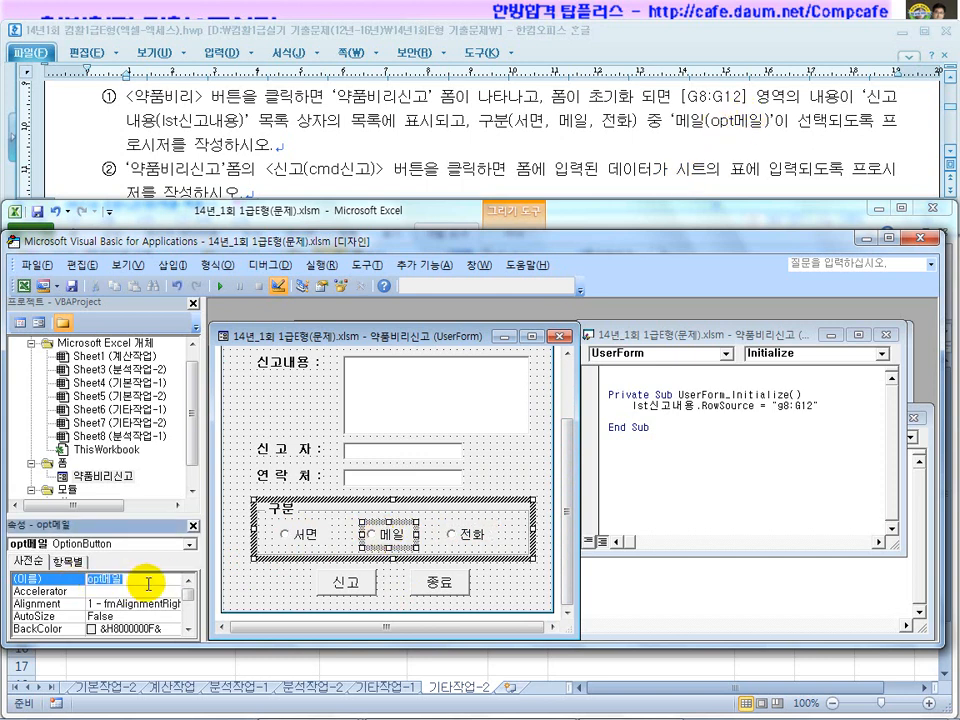
{"action": "left_click", "coordinate": [839, 410]}
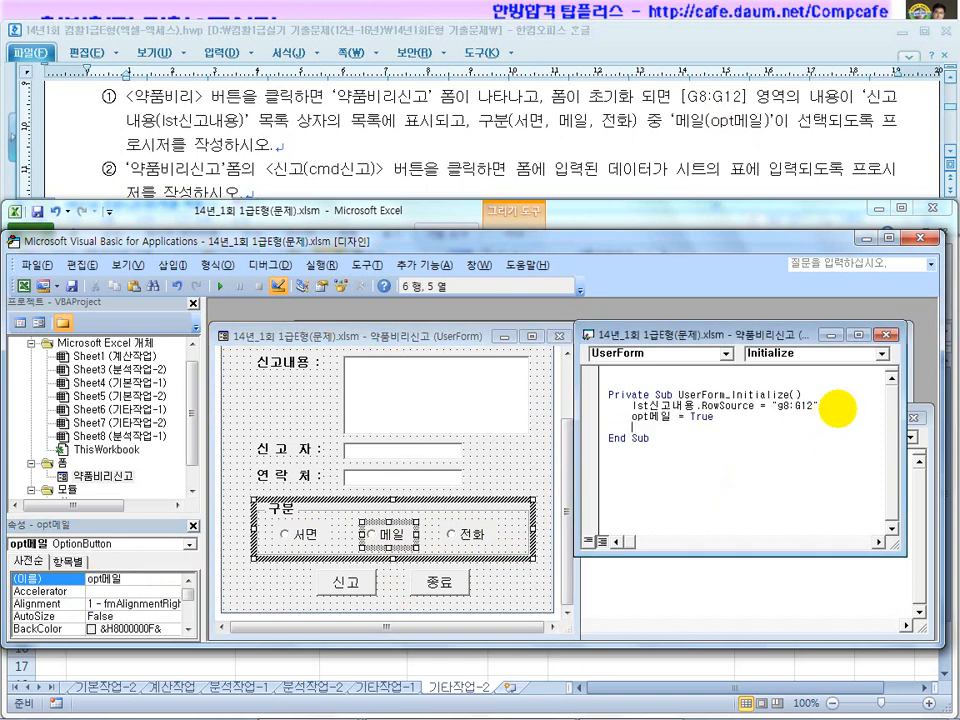
Return to the sheet outside design mode, test the form's default 구분 selection through the 약품비리 button, and close the form
{"action": "left_click", "coordinate": [917, 238]}
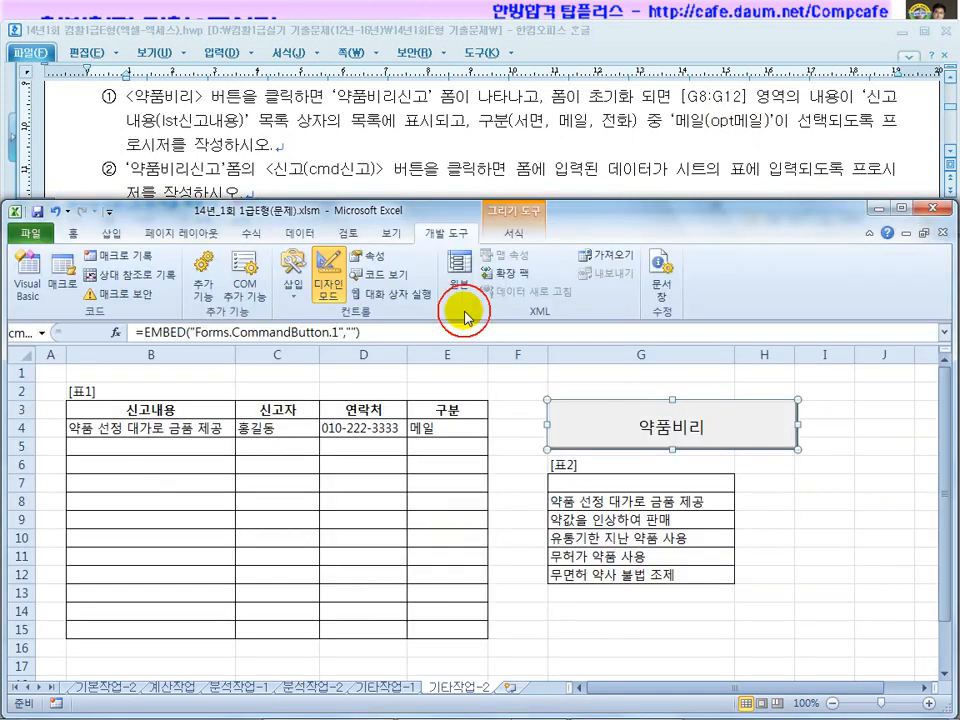
{"action": "left_click", "coordinate": [331, 295]}
{"action": "left_click", "coordinate": [621, 428]}
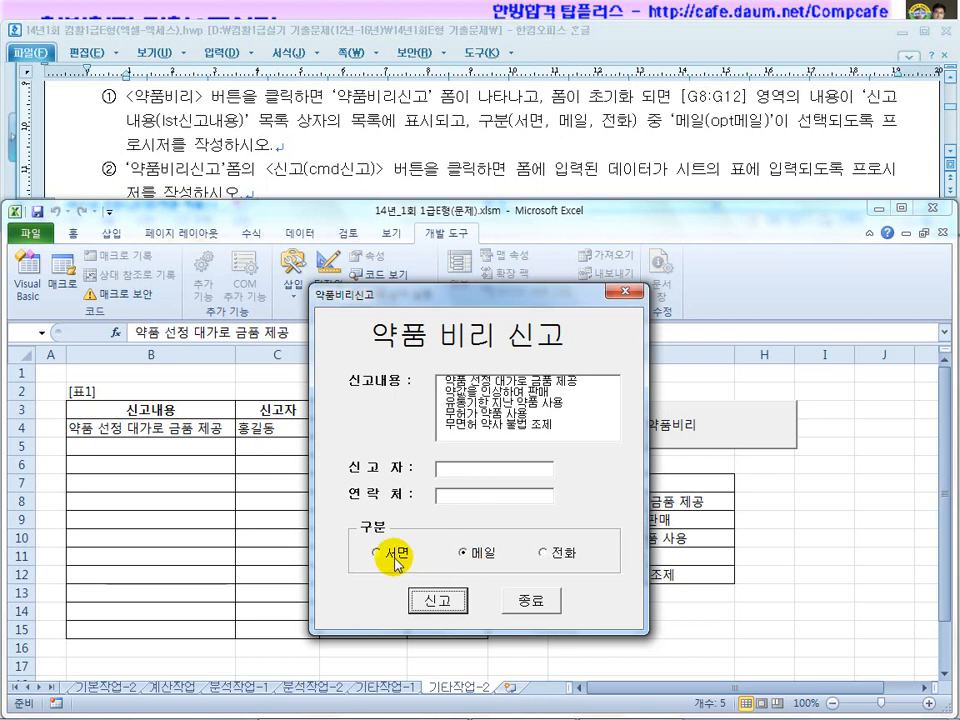
{"action": "left_click", "coordinate": [628, 292]}
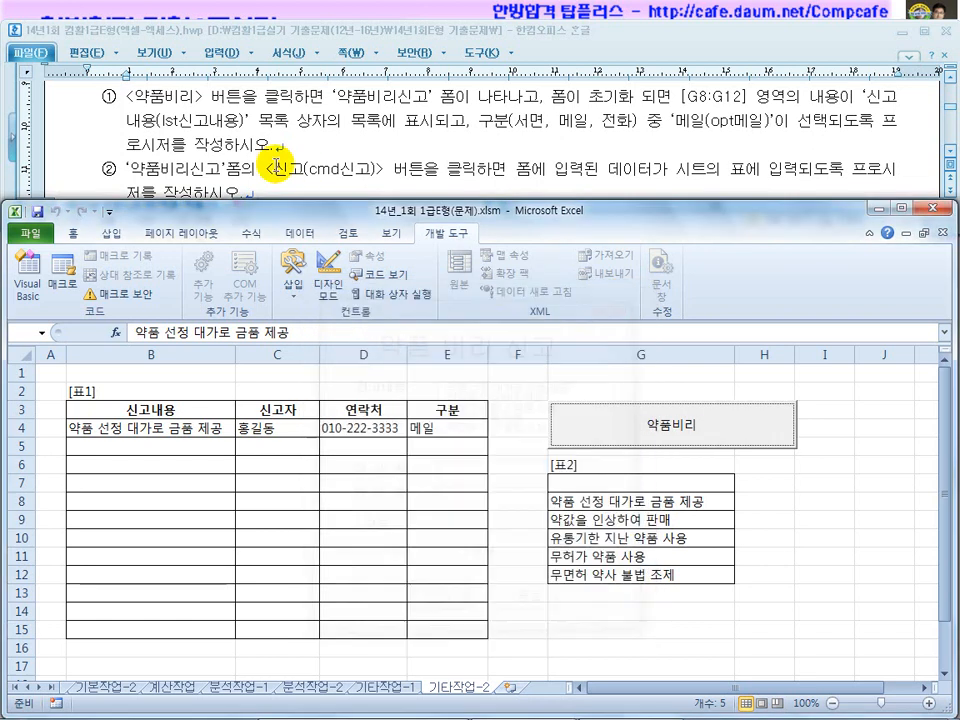
Read the exam instructions for the 신고 and 종료 buttons and locate cell G7 mentioned for 종료 on the sheet
{"action": "left_click", "coordinate": [268, 140]}
{"action": "scroll", "coordinate": [288, 167], "scroll_direction": "down", "scroll_amount": 3}
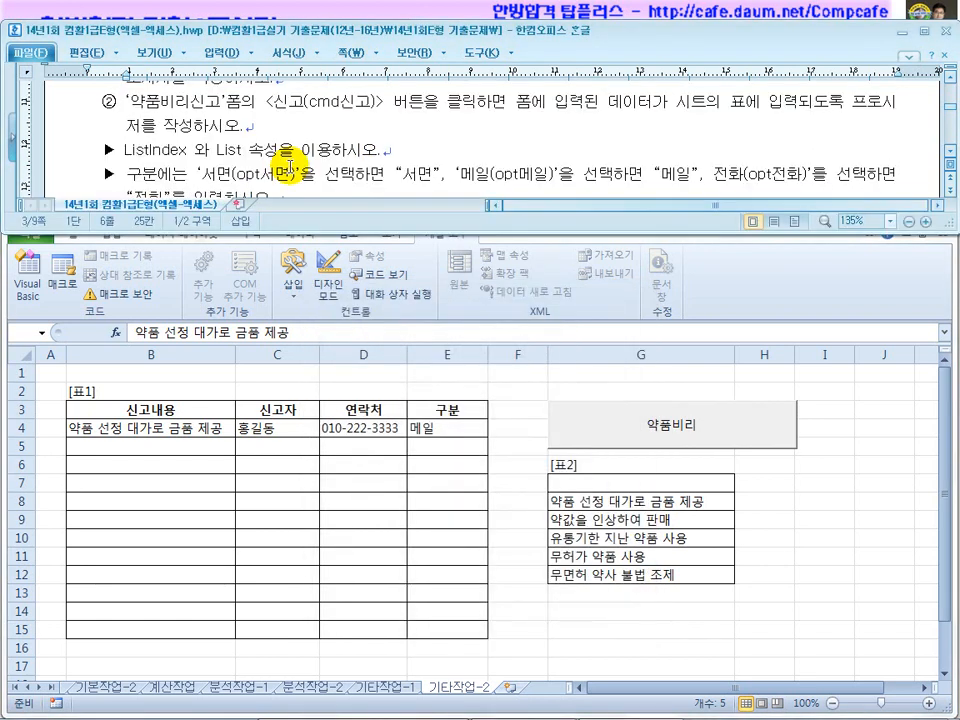
{"action": "scroll", "coordinate": [289, 166], "scroll_direction": "down", "scroll_amount": 10}
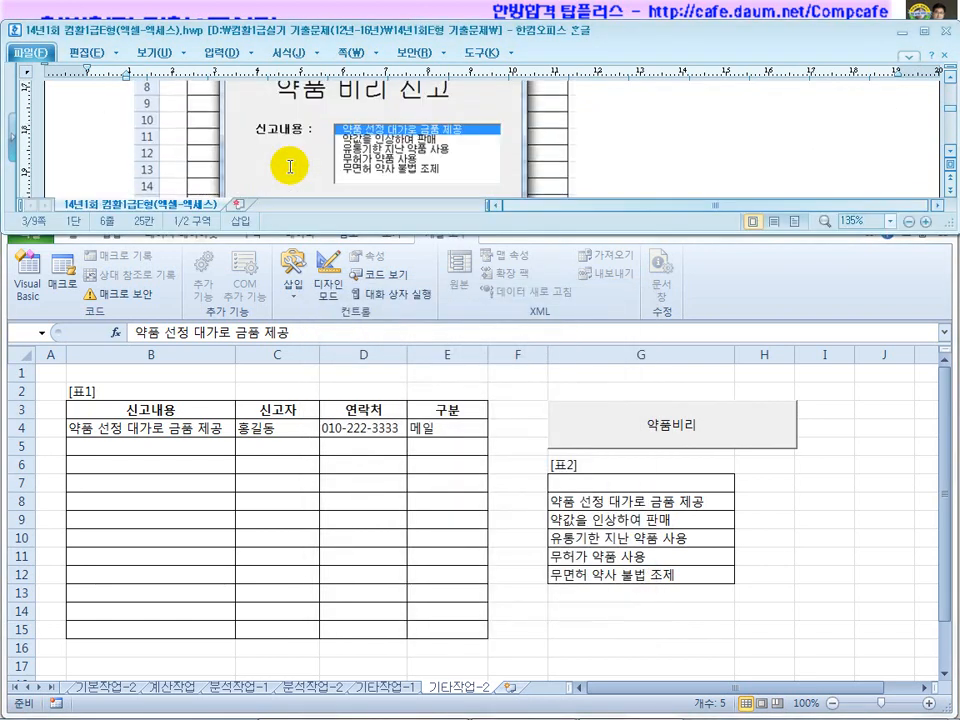
{"action": "scroll", "coordinate": [215, 110], "scroll_direction": "up", "scroll_amount": 1}
{"action": "left_click_drag", "start_coordinate": [269, 133], "coordinate": [432, 143]}
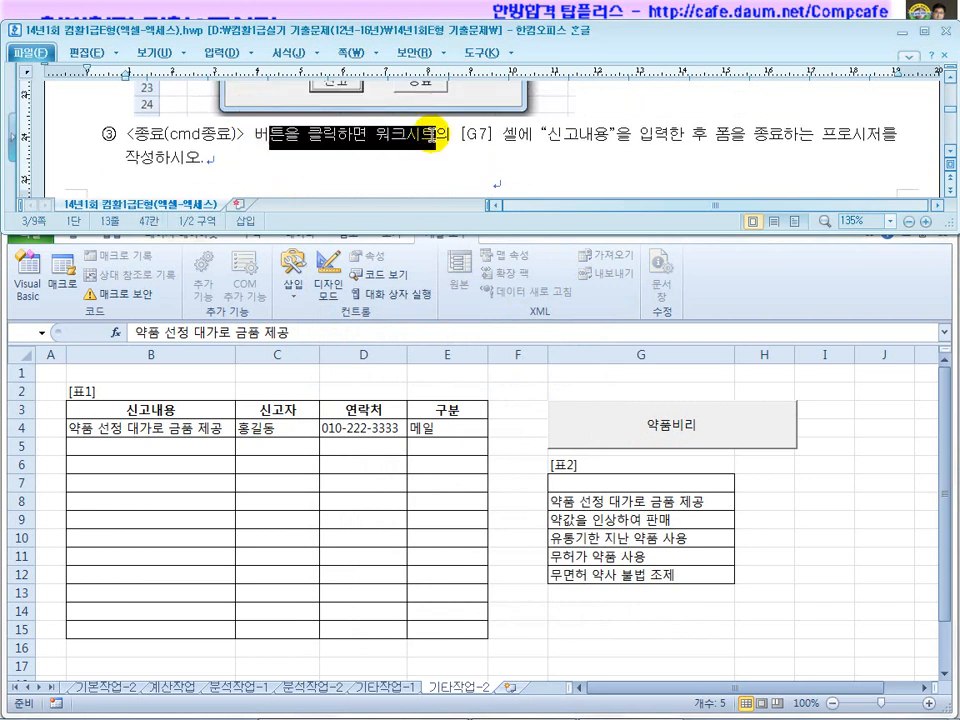
{"action": "left_click_drag", "start_coordinate": [631, 140], "coordinate": [444, 139]}
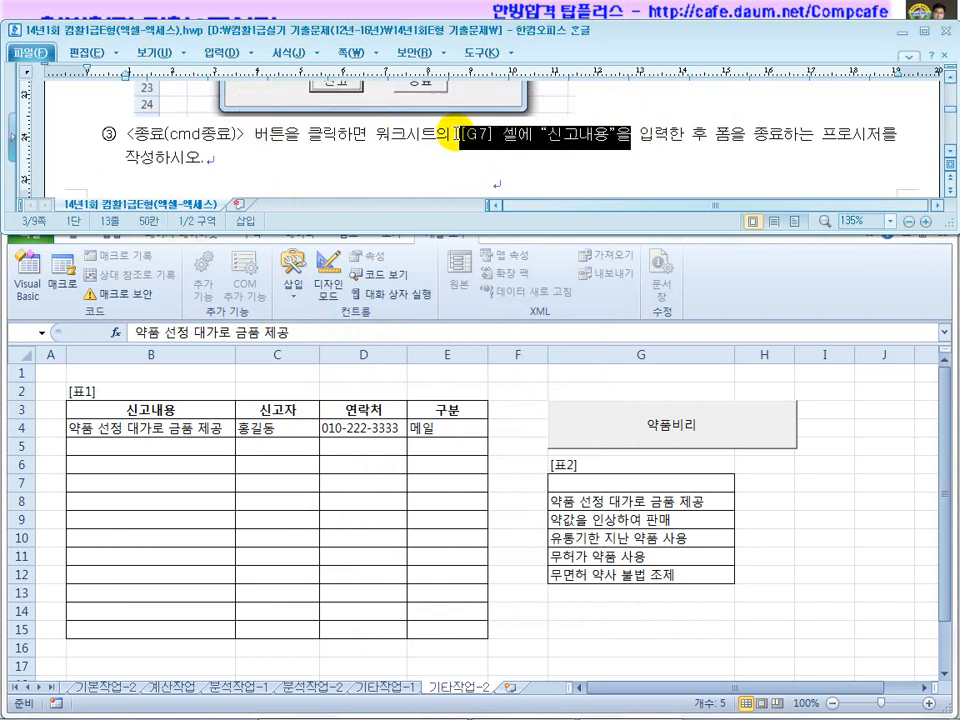
{"action": "left_click", "coordinate": [600, 485]}
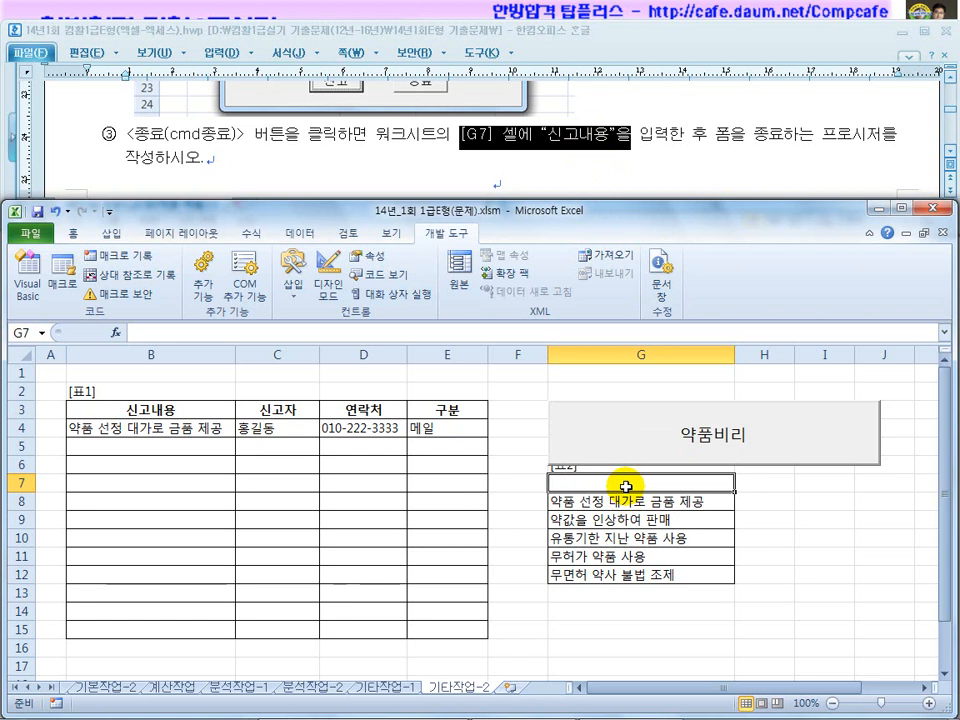
{"action": "left_click", "coordinate": [825, 148]}
{"action": "left_click", "coordinate": [176, 161]}
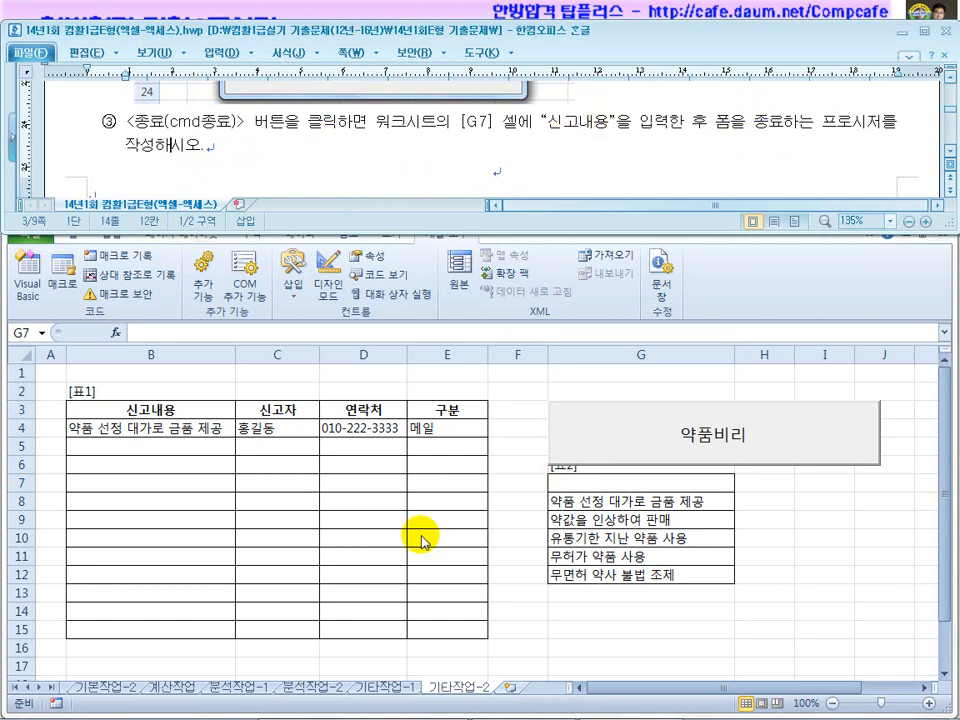
{"action": "left_click", "coordinate": [493, 524]}
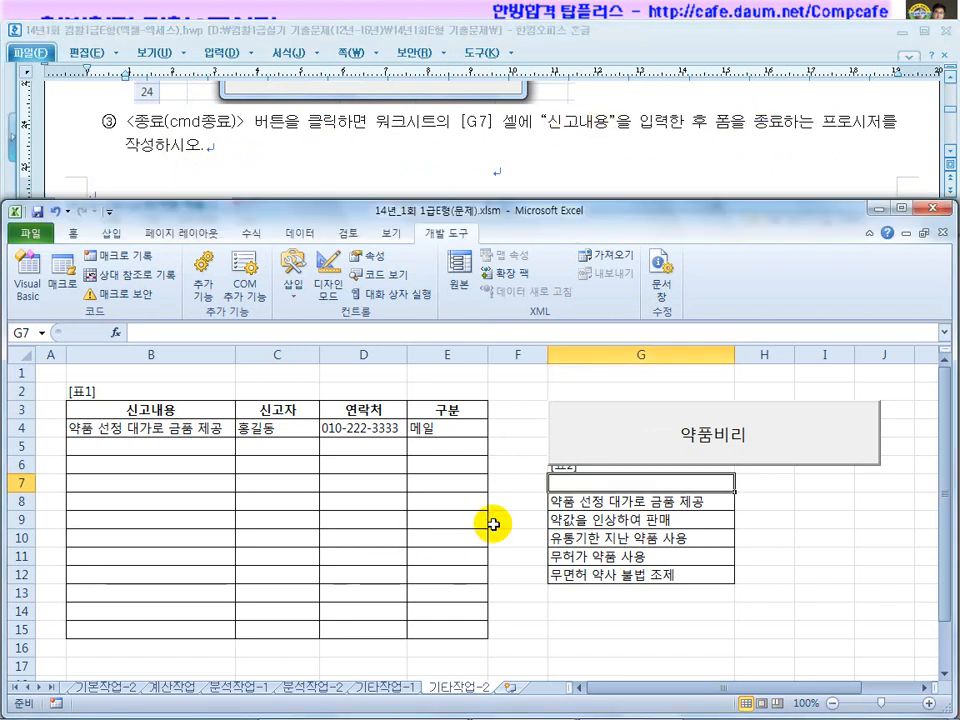
From the 약품비리신고 form design, create the cmd종료_Click procedure containing [g7] = "신고내용" and Unload Me
{"action": "left_click", "coordinate": [329, 275]}
{"action": "double_click", "coordinate": [632, 439]}
{"action": "left_click", "coordinate": [668, 370]}
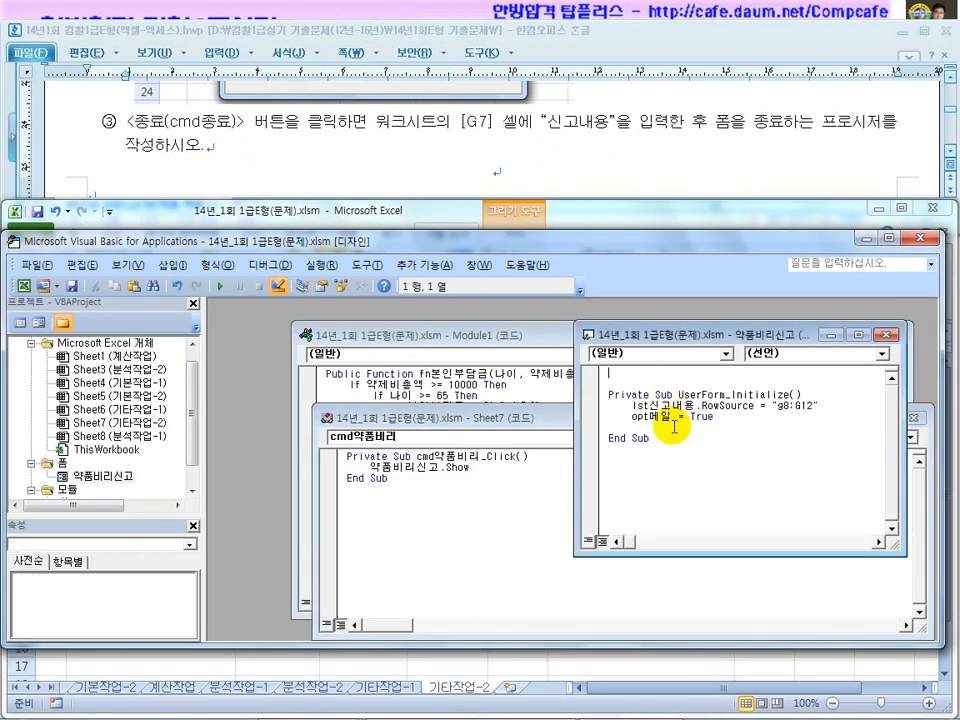
{"action": "double_click", "coordinate": [117, 476]}
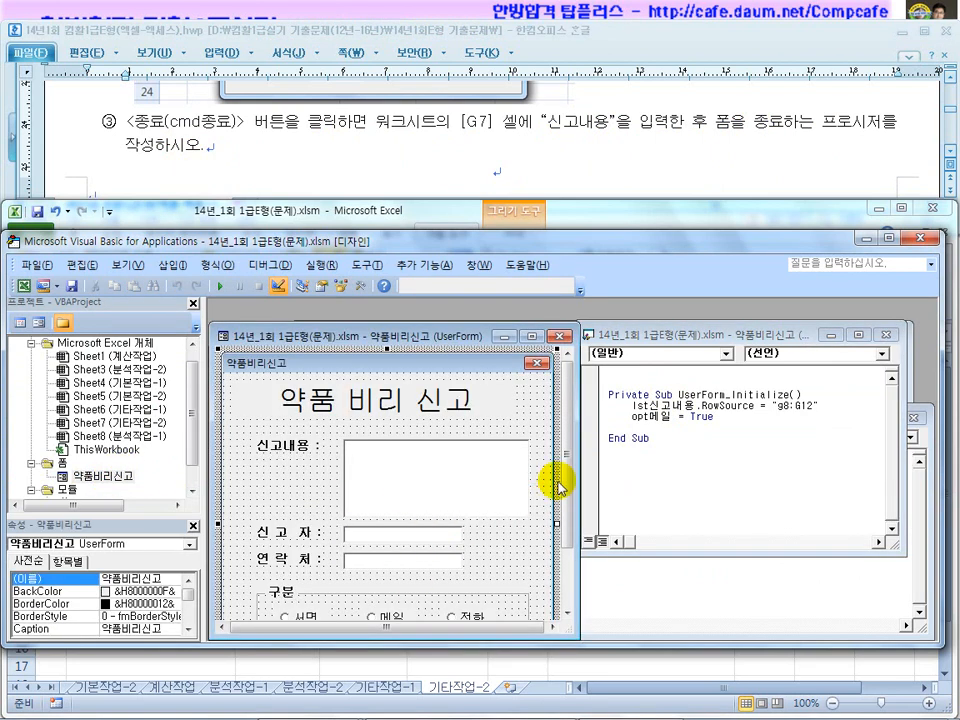
{"action": "left_click_drag", "start_coordinate": [561, 525], "coordinate": [492, 600]}
{"action": "double_click", "coordinate": [432, 585]}
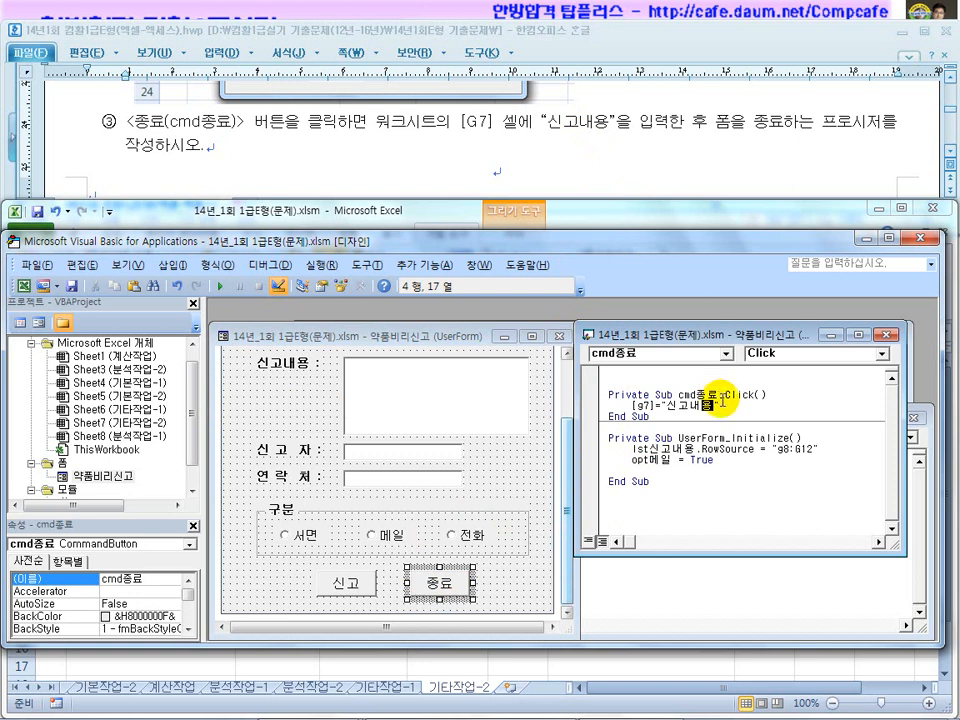
{"action": "key", "text": "Return"}
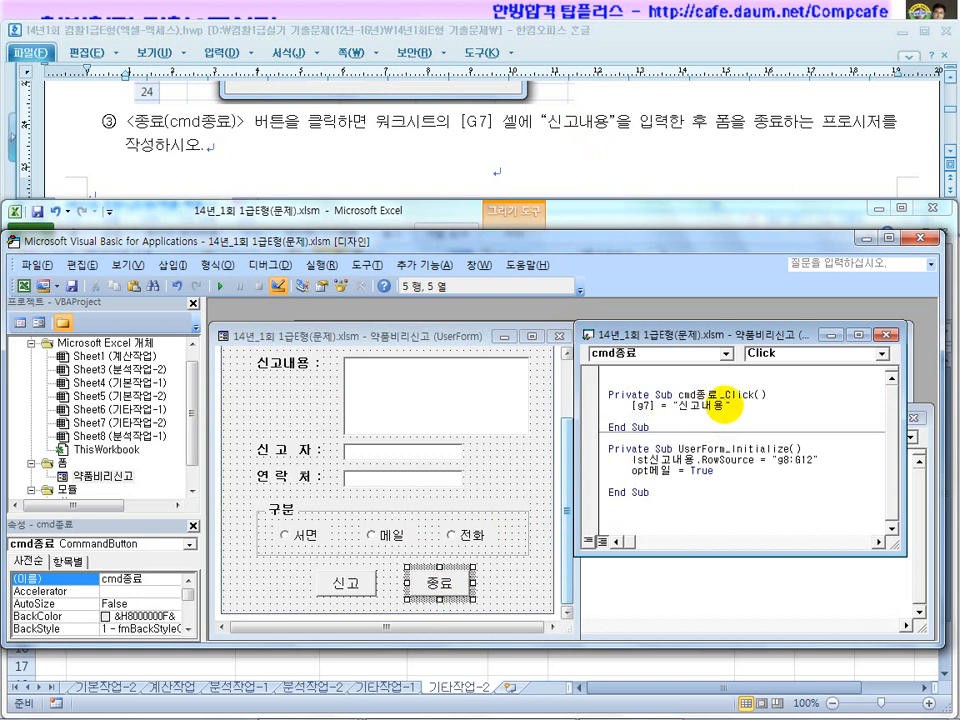
{"action": "type", "text": "unload me"}
{"action": "left_click", "coordinate": [729, 499]}
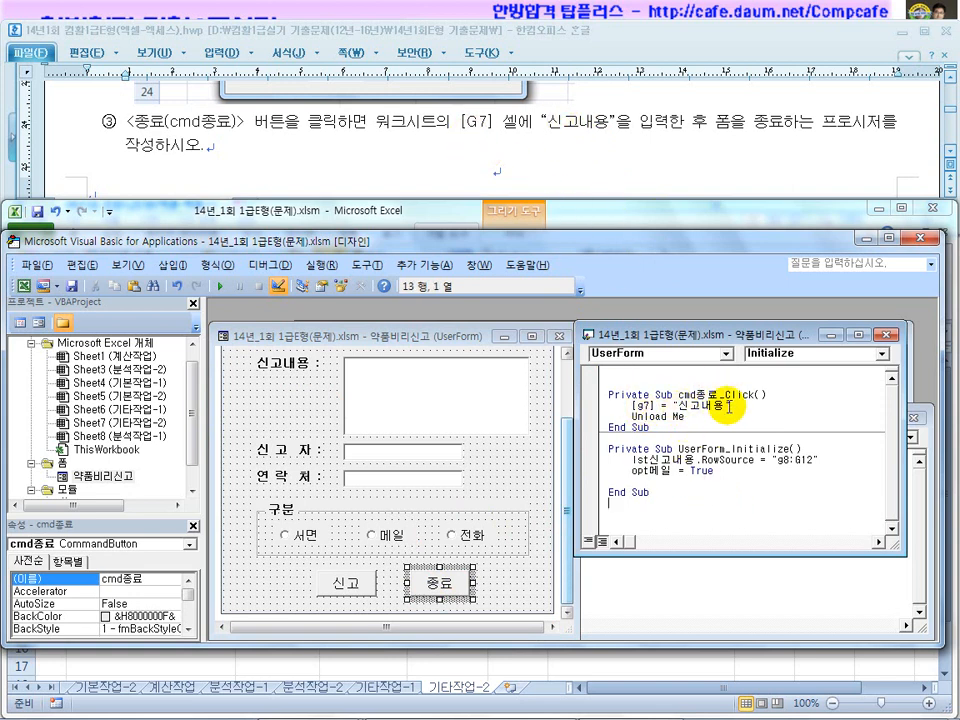
Return to the sheet outside design mode, open the form through the 약품비리 button, and run its 종료 button with cell G7 in view
{"action": "left_click", "coordinate": [913, 238]}
{"action": "left_click", "coordinate": [338, 298]}
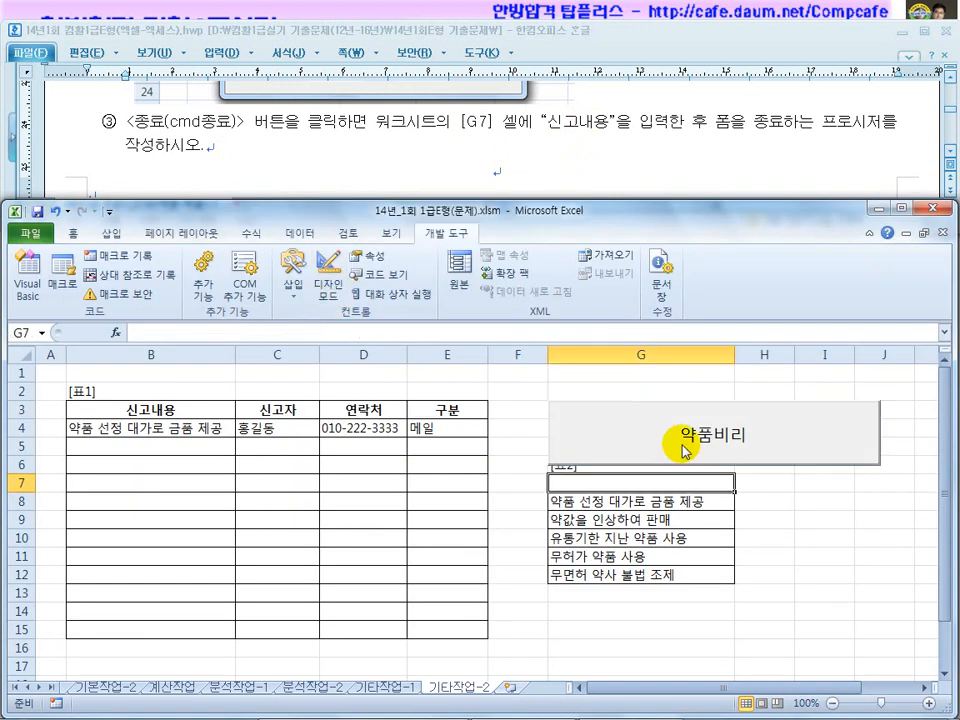
{"action": "left_click", "coordinate": [683, 449]}
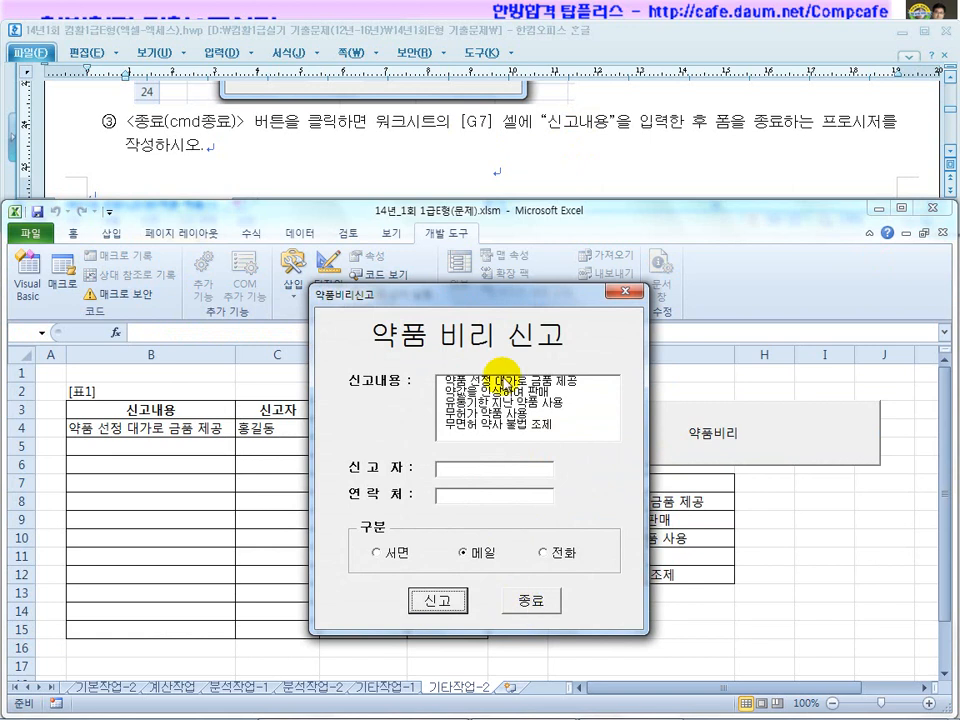
{"action": "left_click_drag", "start_coordinate": [480, 300], "coordinate": [363, 302]}
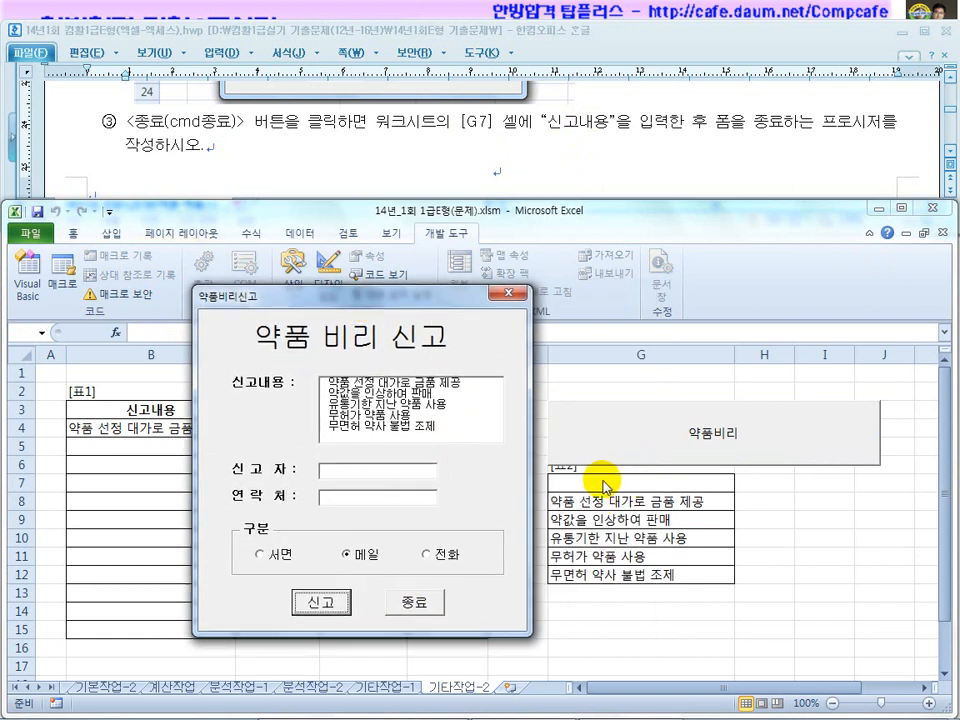
{"action": "left_click", "coordinate": [410, 601]}
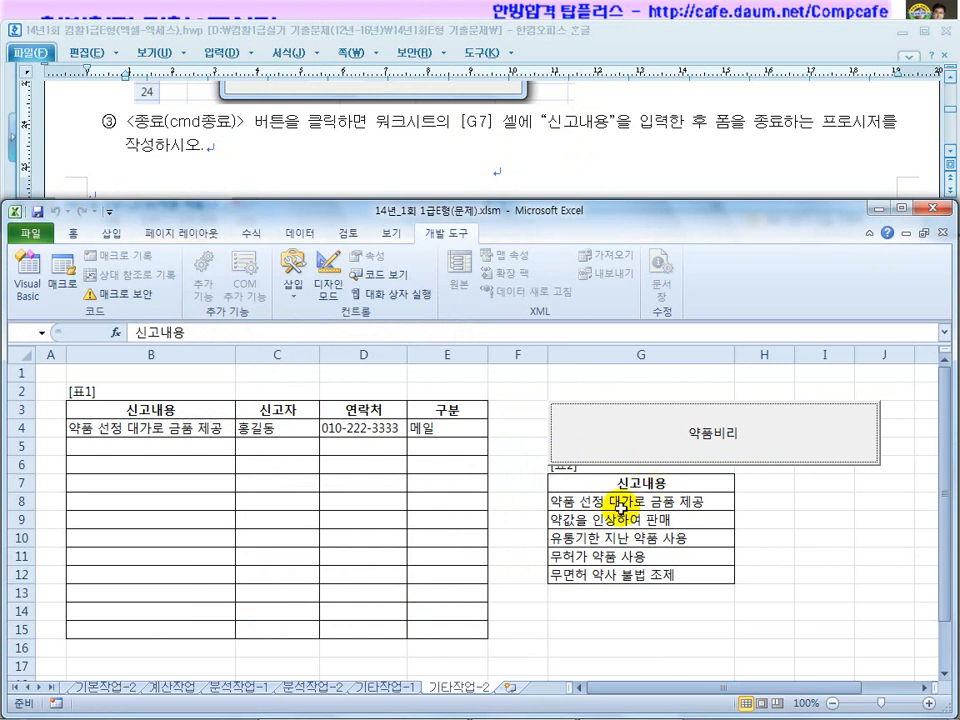
Go back to exam item ② and read the requirements for the 신고 (cmd신고) button
{"action": "left_click", "coordinate": [489, 197]}
{"action": "scroll", "coordinate": [493, 215], "scroll_direction": "up", "scroll_amount": 5}
{"action": "scroll", "coordinate": [493, 215], "scroll_direction": "up", "scroll_amount": 8}
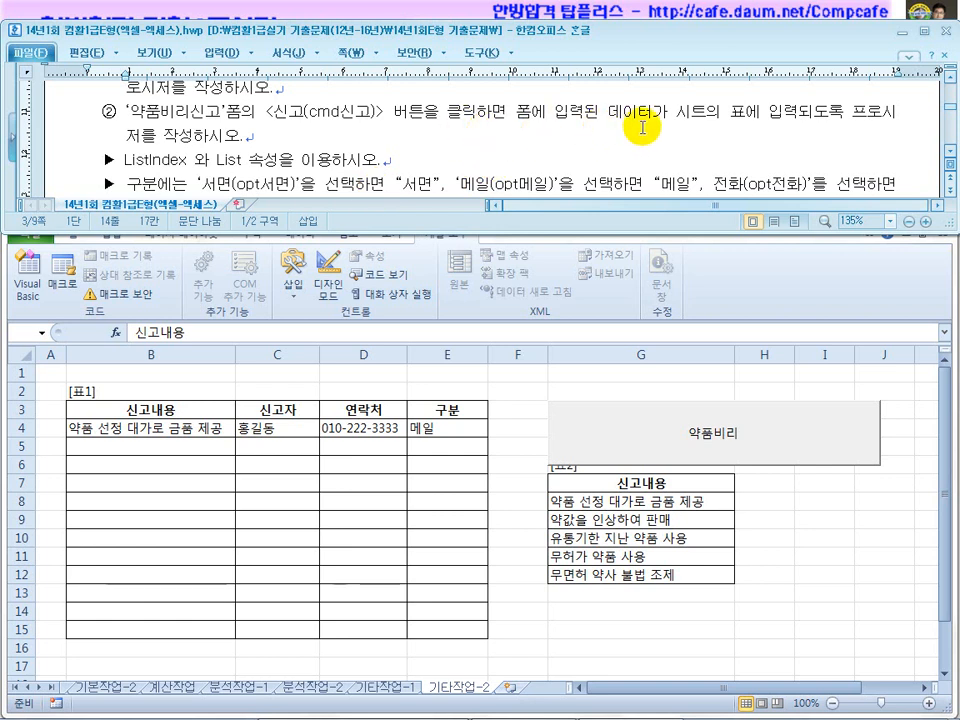
Try the form's 신고 button with 약값을 인상하여 판매, a sample reporter and contact, and 서면 selected, and close the form
{"action": "left_click", "coordinate": [607, 433]}
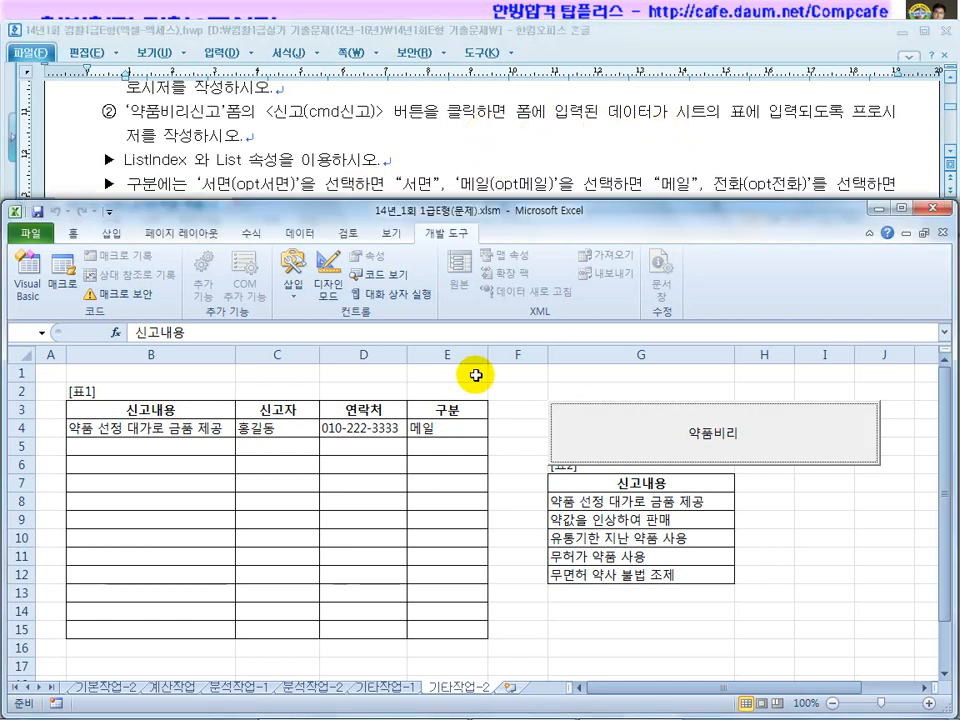
{"action": "left_click", "coordinate": [574, 452]}
{"action": "left_click", "coordinate": [531, 391]}
{"action": "left_click", "coordinate": [451, 500]}
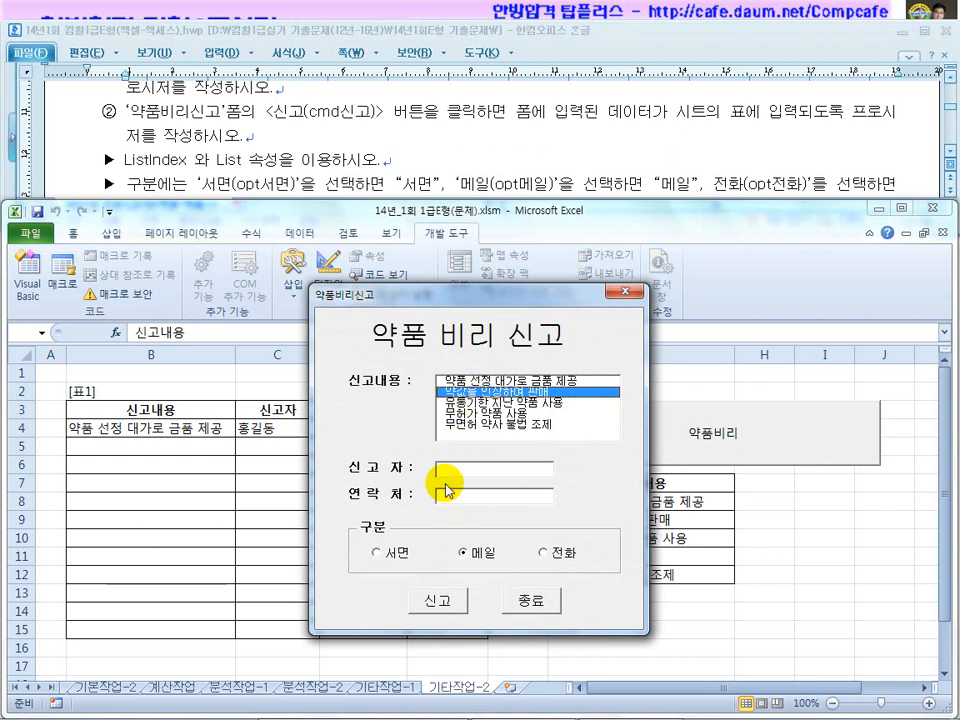
{"action": "left_click", "coordinate": [476, 475]}
{"action": "type", "text": "dfdsfds"}
{"action": "left_click", "coordinate": [465, 496]}
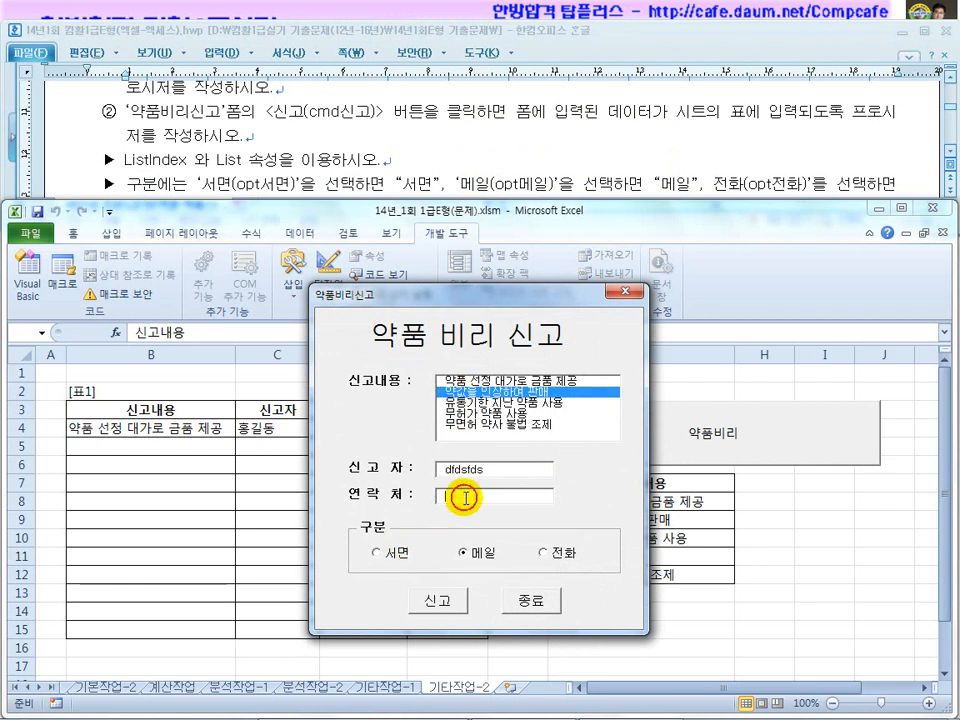
{"action": "left_click", "coordinate": [376, 552]}
{"action": "left_click", "coordinate": [428, 601]}
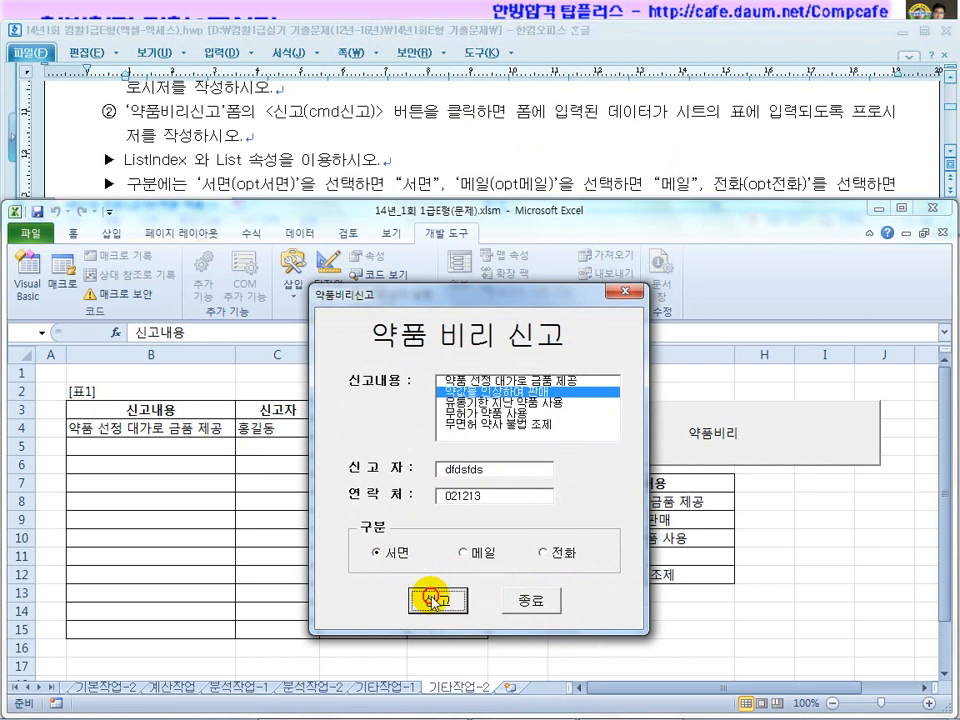
{"action": "left_click", "coordinate": [624, 292]}
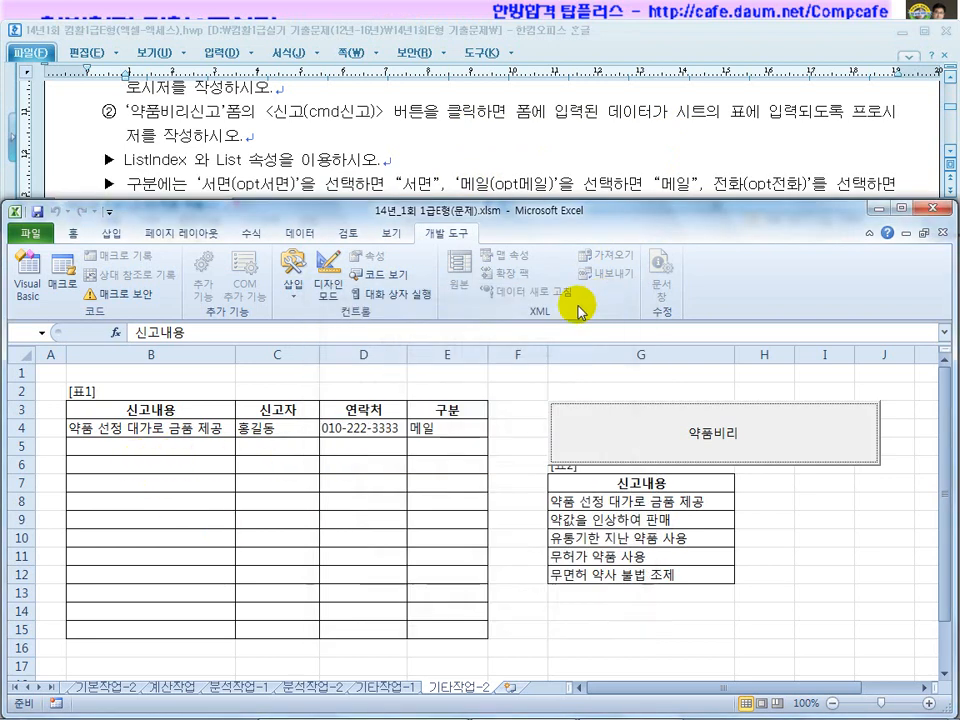
Examine where 표1 begins around cells B2 and B3 and read the instruction on the ListIndex and List properties
{"action": "left_click", "coordinate": [72, 404]}
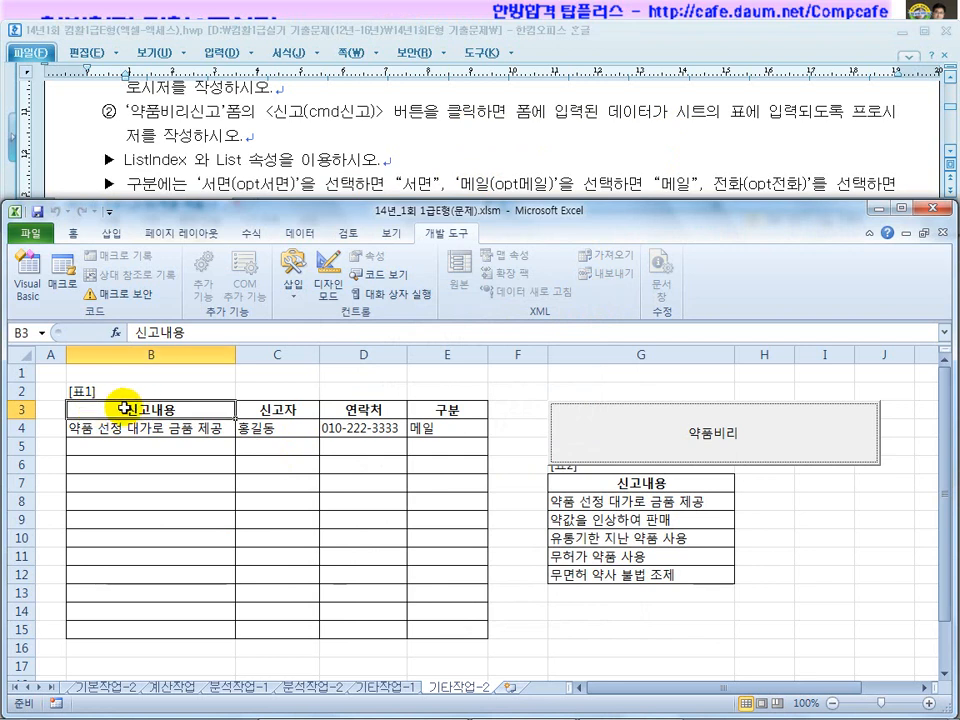
{"action": "left_click", "coordinate": [104, 393]}
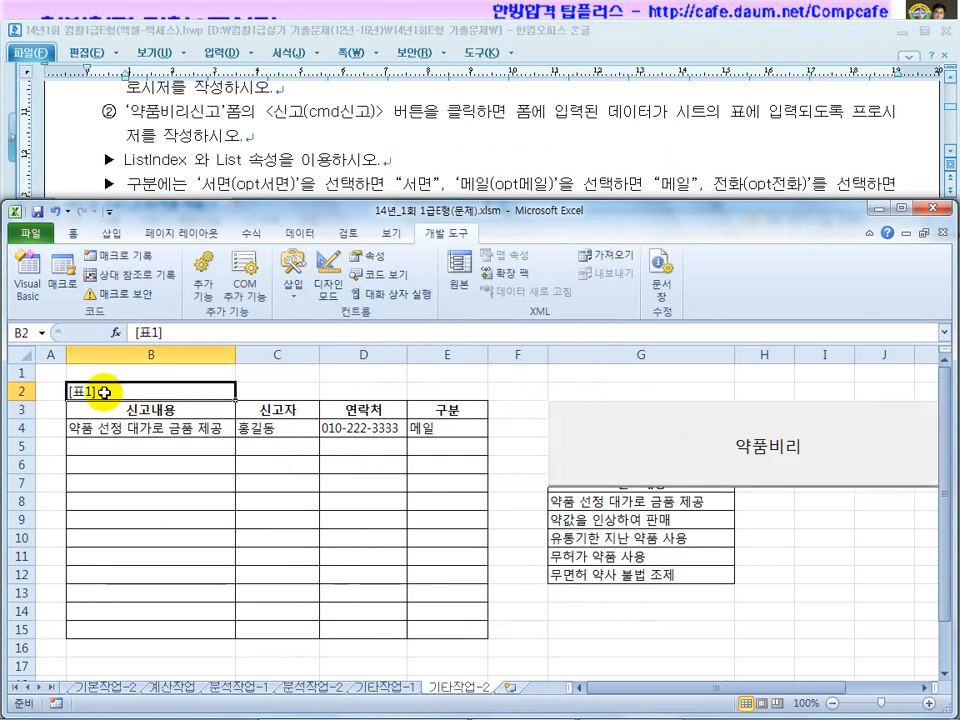
{"action": "left_click", "coordinate": [100, 410]}
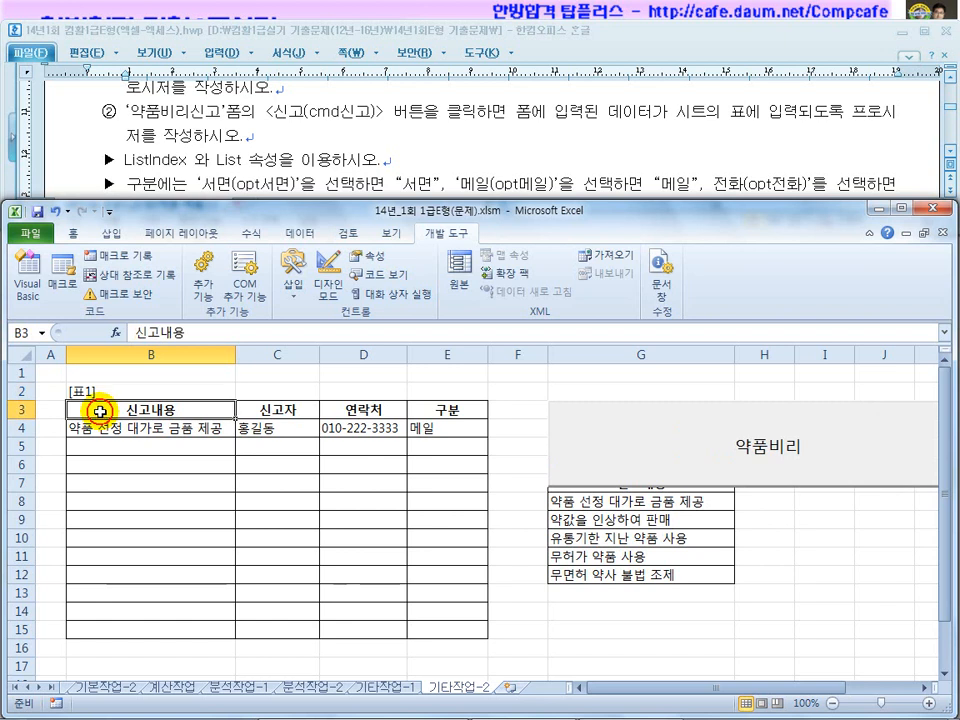
{"action": "left_click", "coordinate": [106, 391]}
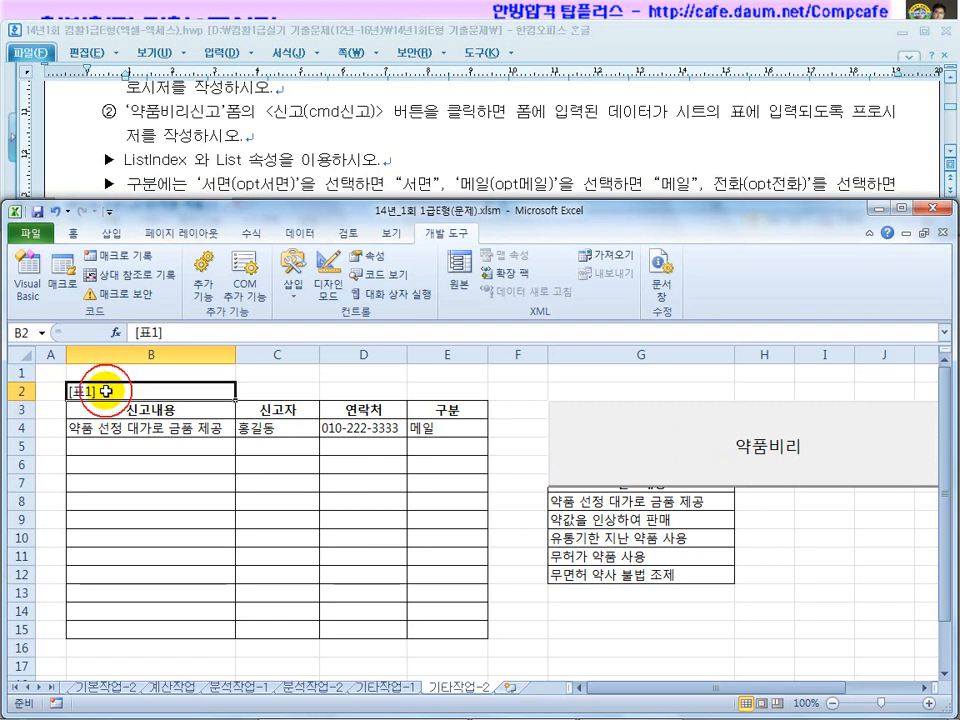
{"action": "left_click", "coordinate": [112, 408]}
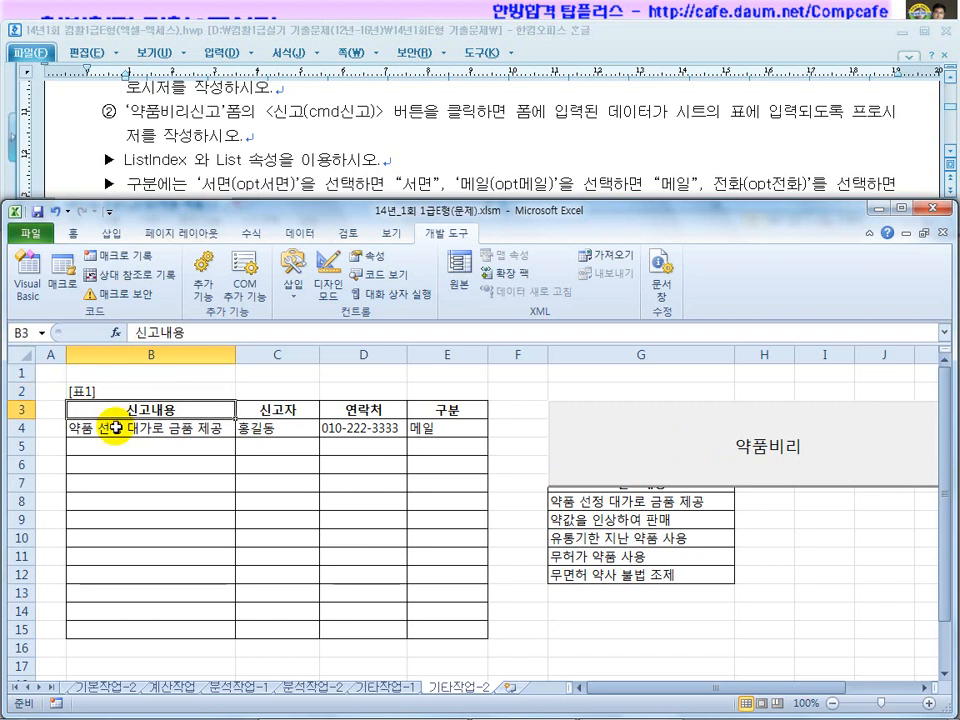
{"action": "left_click_drag", "start_coordinate": [131, 160], "coordinate": [288, 160]}
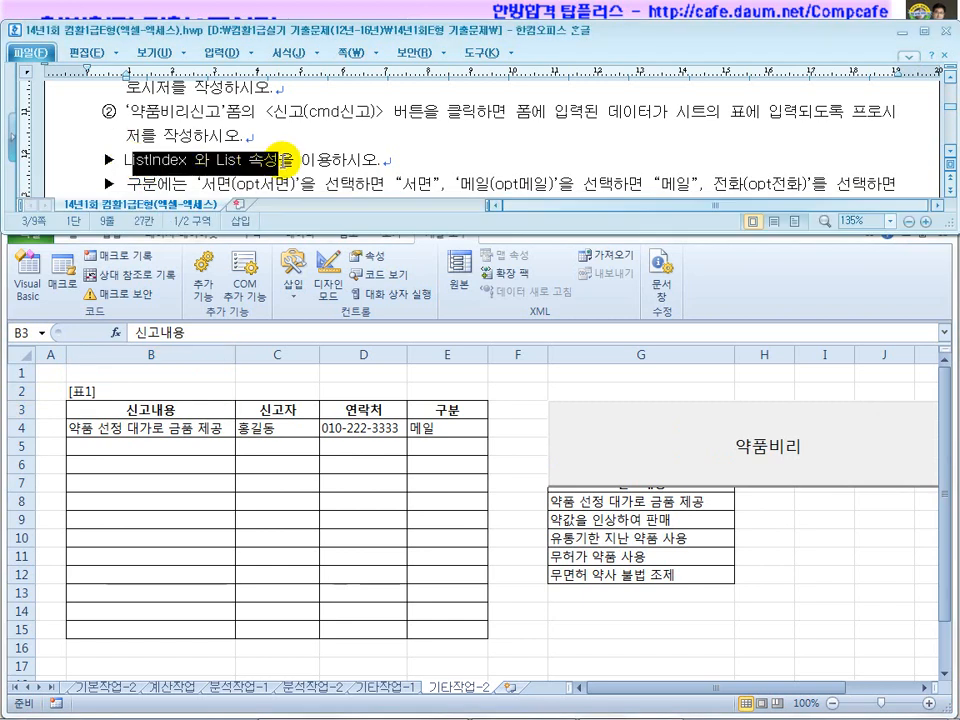
{"action": "left_click_drag", "start_coordinate": [378, 160], "coordinate": [145, 158]}
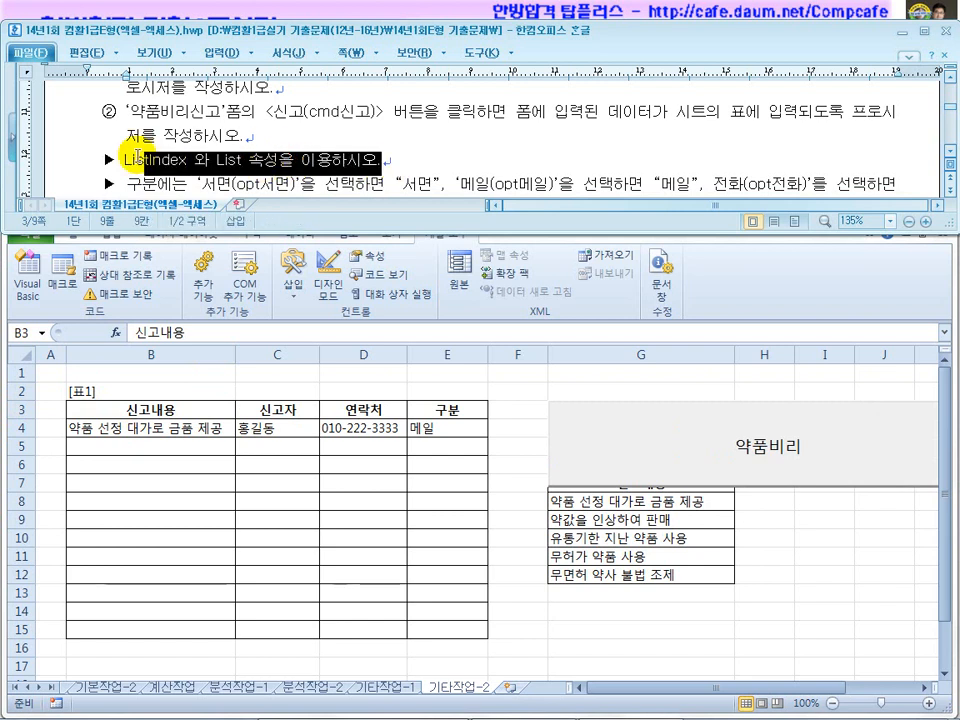
Open the click procedure of the 신고 button on the 약품비리신고 form in the Visual Basic editor
{"action": "left_click", "coordinate": [292, 318]}
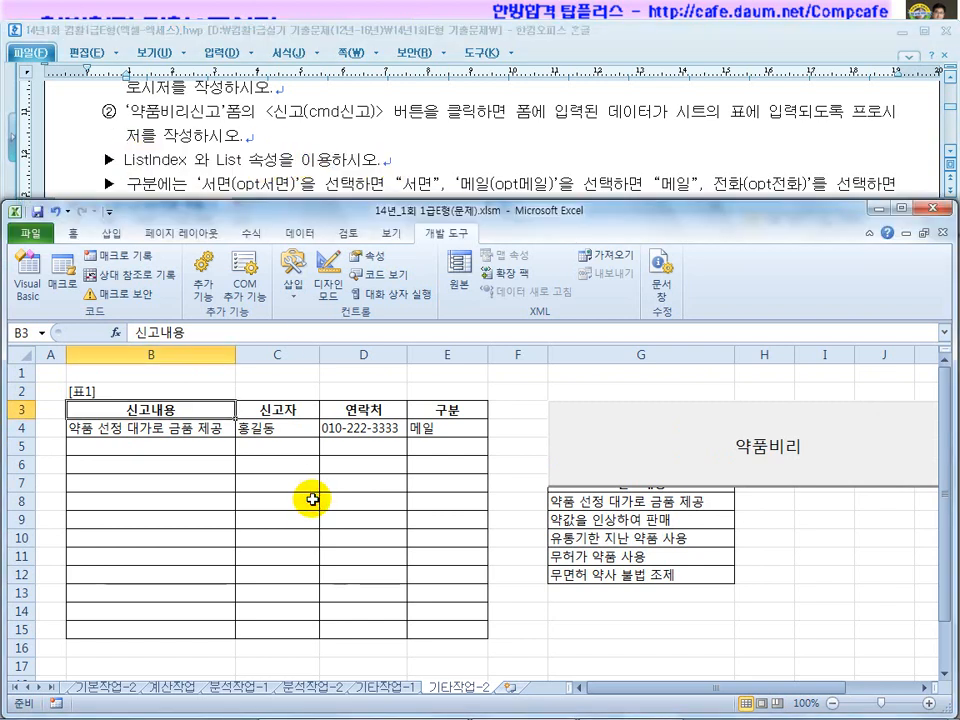
{"action": "left_click", "coordinate": [327, 278]}
{"action": "double_click", "coordinate": [628, 454]}
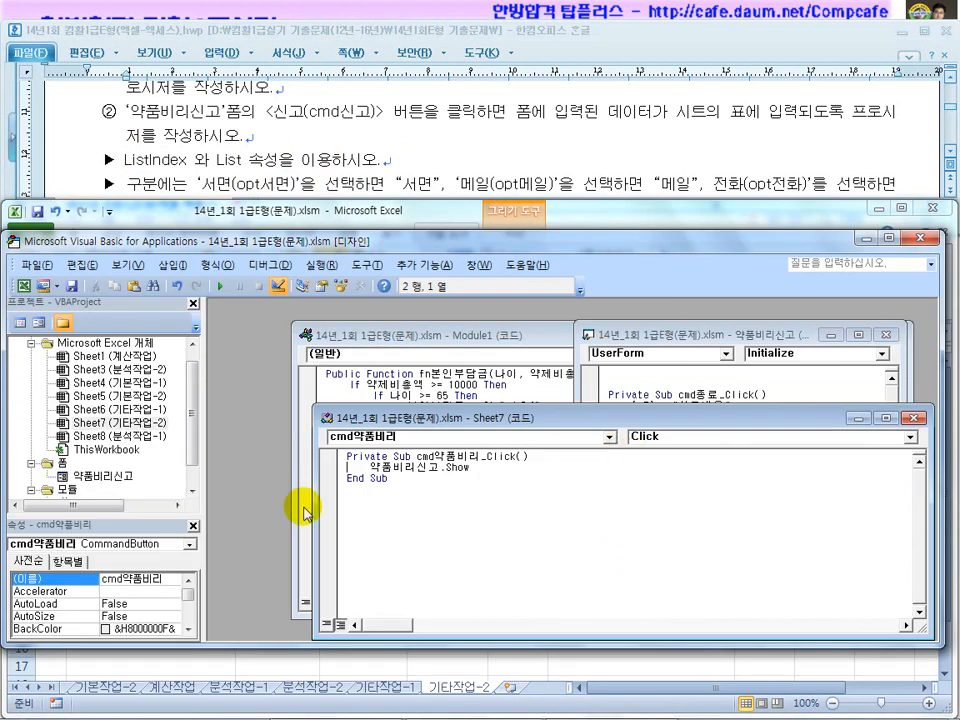
{"action": "left_click", "coordinate": [858, 418]}
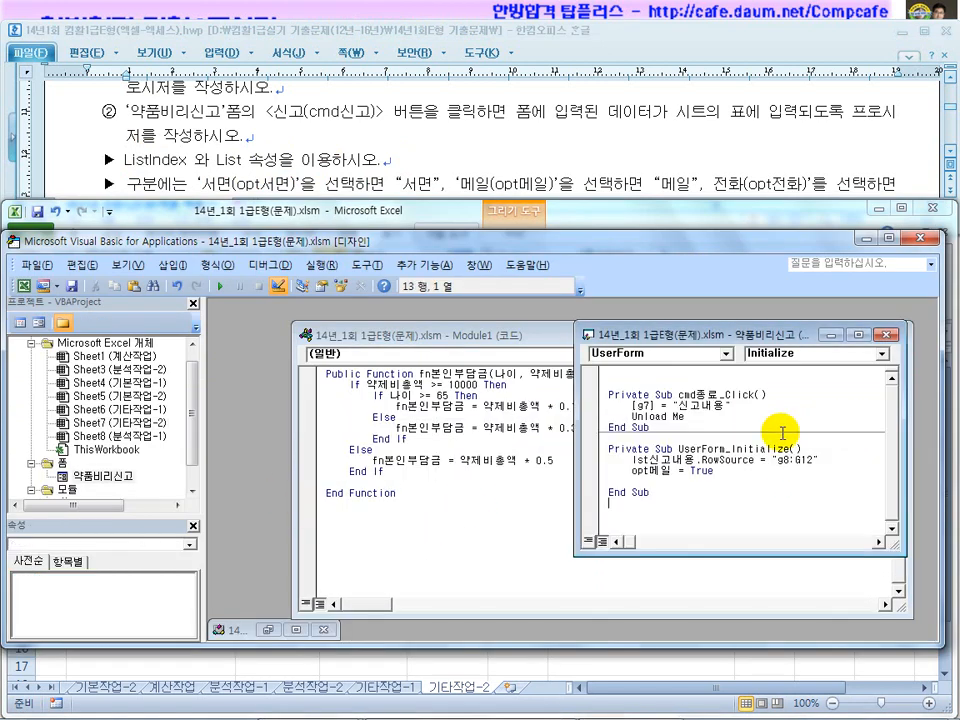
{"action": "left_click", "coordinate": [421, 491]}
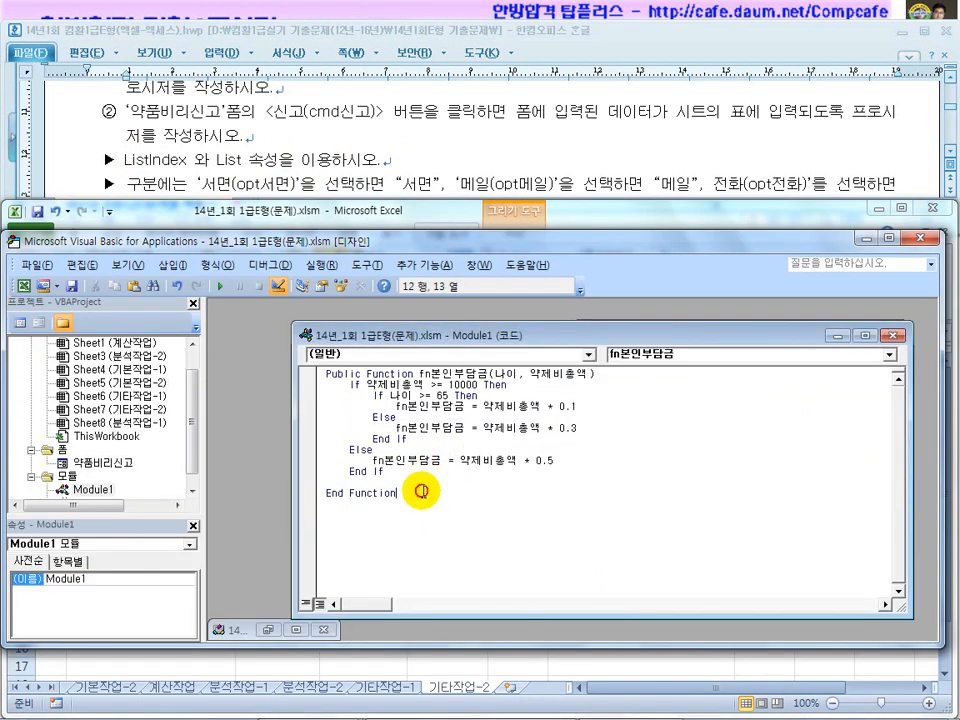
{"action": "left_click", "coordinate": [110, 462]}
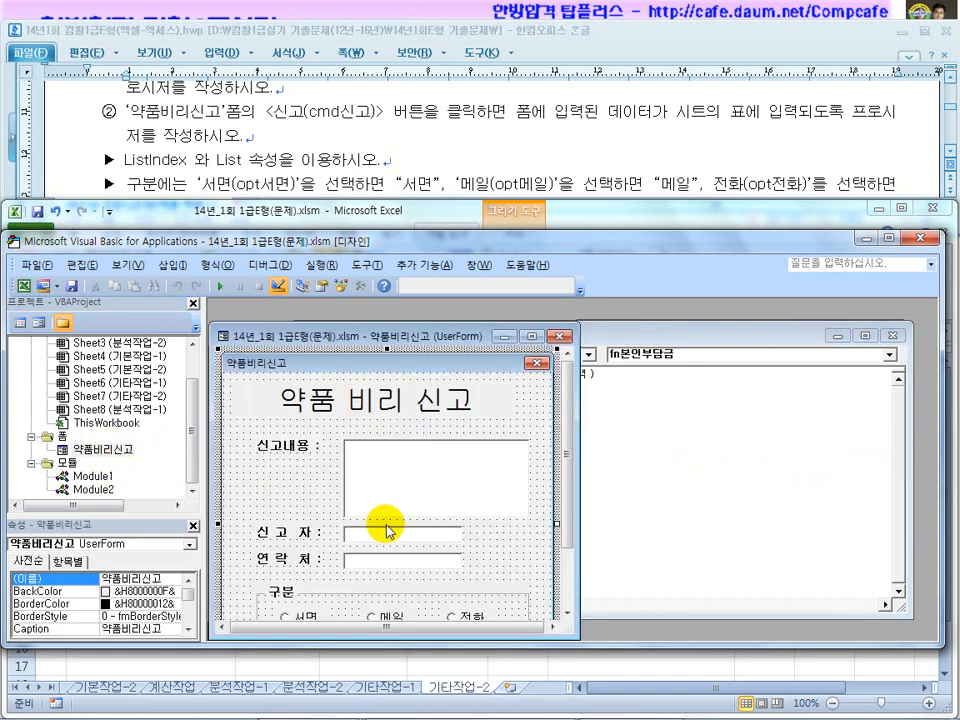
{"action": "left_click_drag", "start_coordinate": [568, 450], "coordinate": [572, 562]}
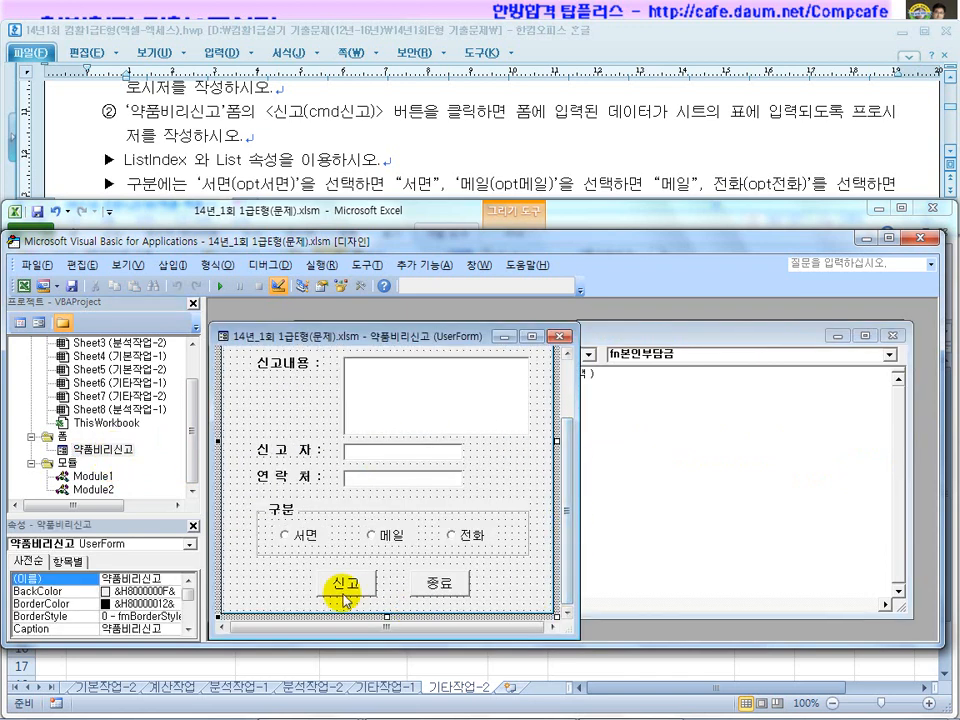
{"action": "double_click", "coordinate": [340, 580]}
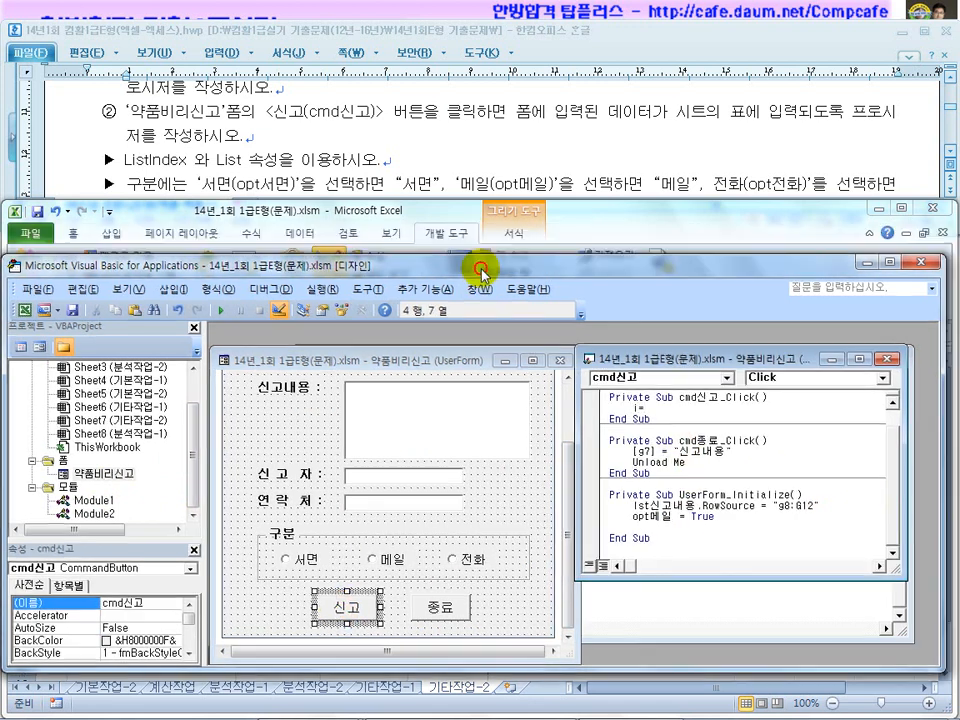
Add i = Range("").CurrentRegion.Rows.Count + 2 to the cmd신고_Click procedure, leaving the range reference empty
{"action": "left_click_drag", "start_coordinate": [482, 242], "coordinate": [480, 435]}
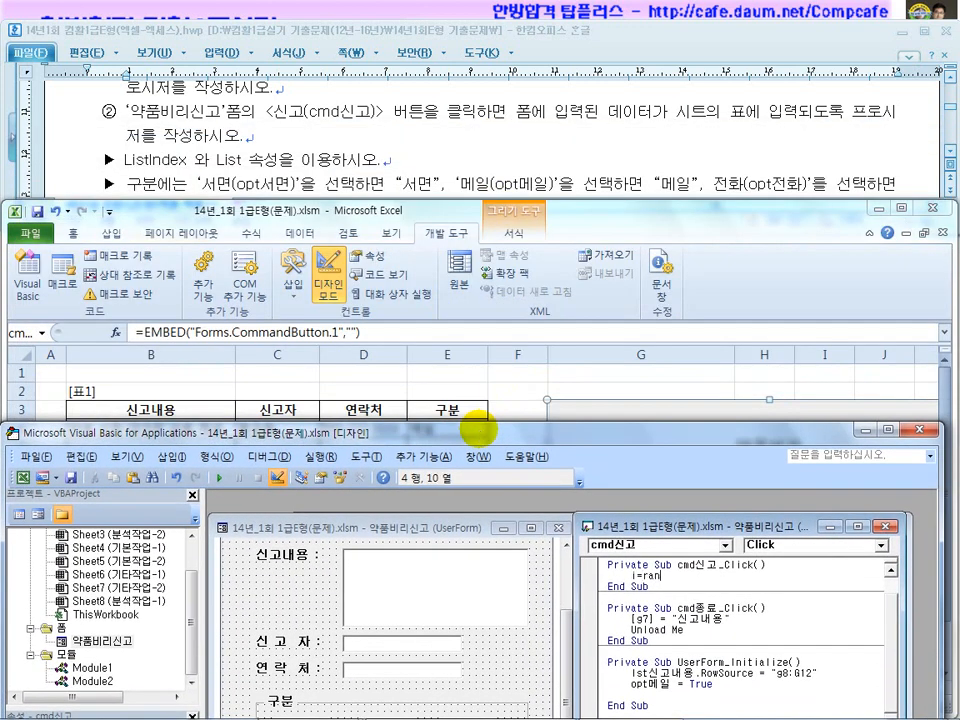
{"action": "type", "text": "(\"\")."}
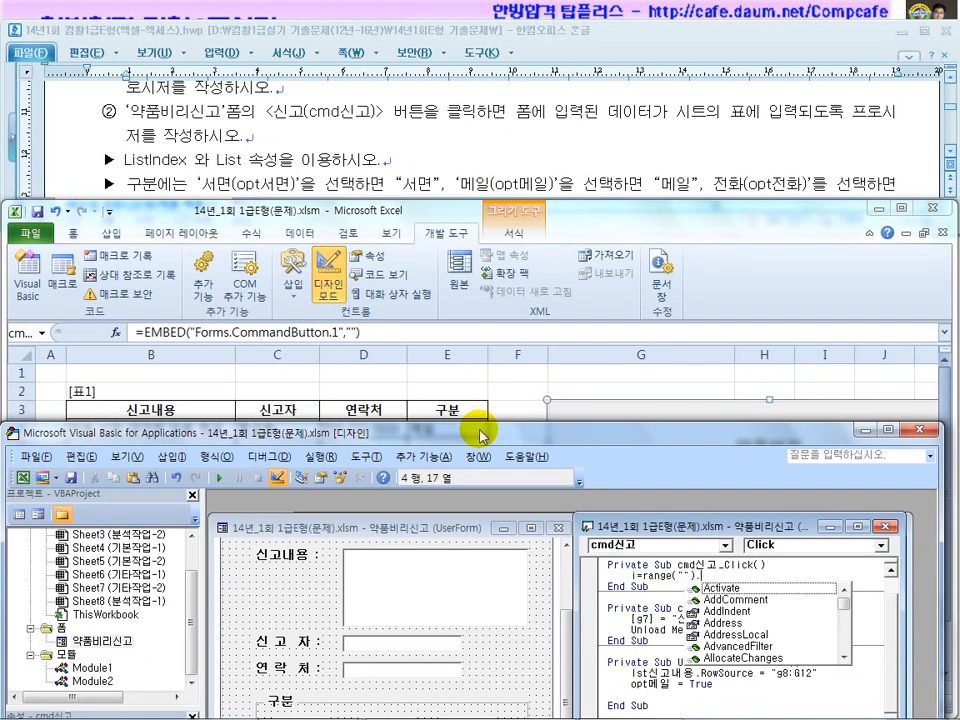
{"action": "type", "text": "cu"}
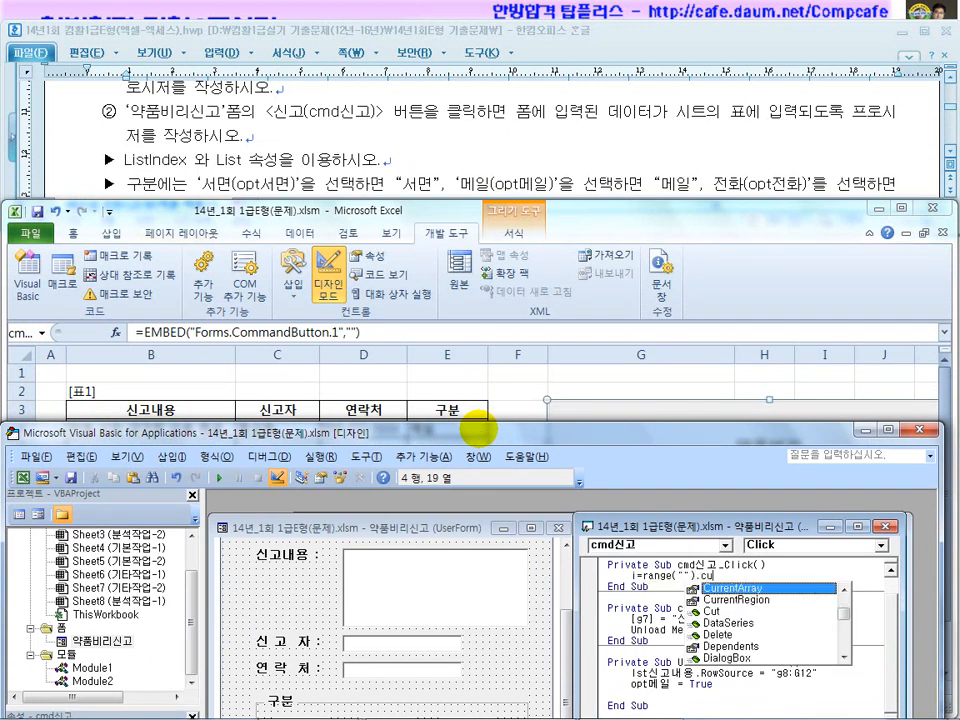
{"action": "type", "text": "r"}
{"action": "key", "text": "Down"}
{"action": "key", "text": "Tab"}
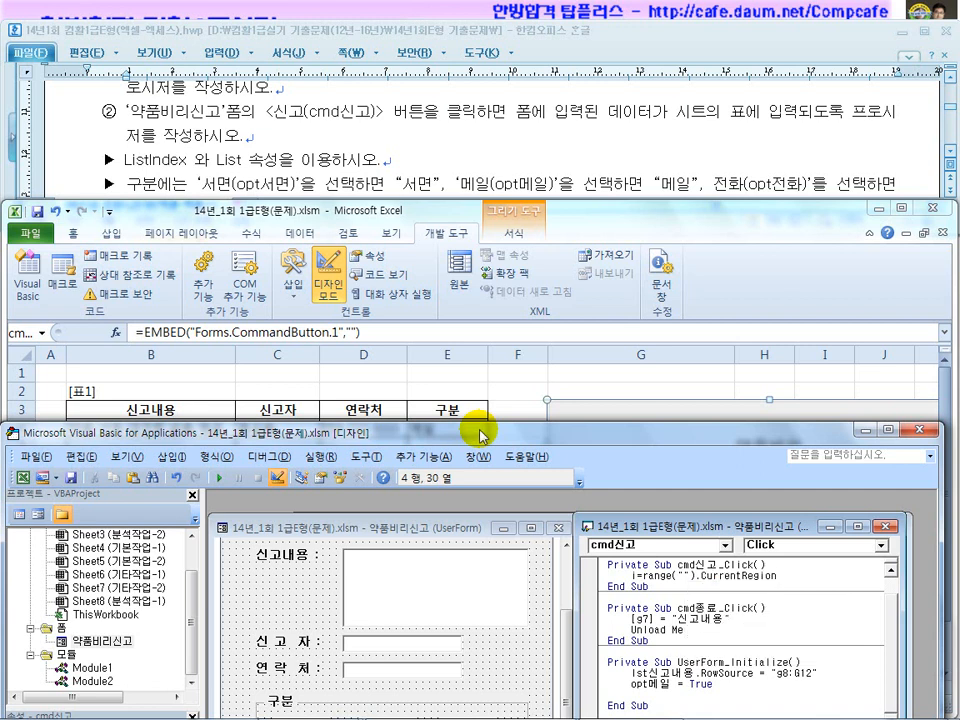
{"action": "type", "text": ".rows.count+2"}
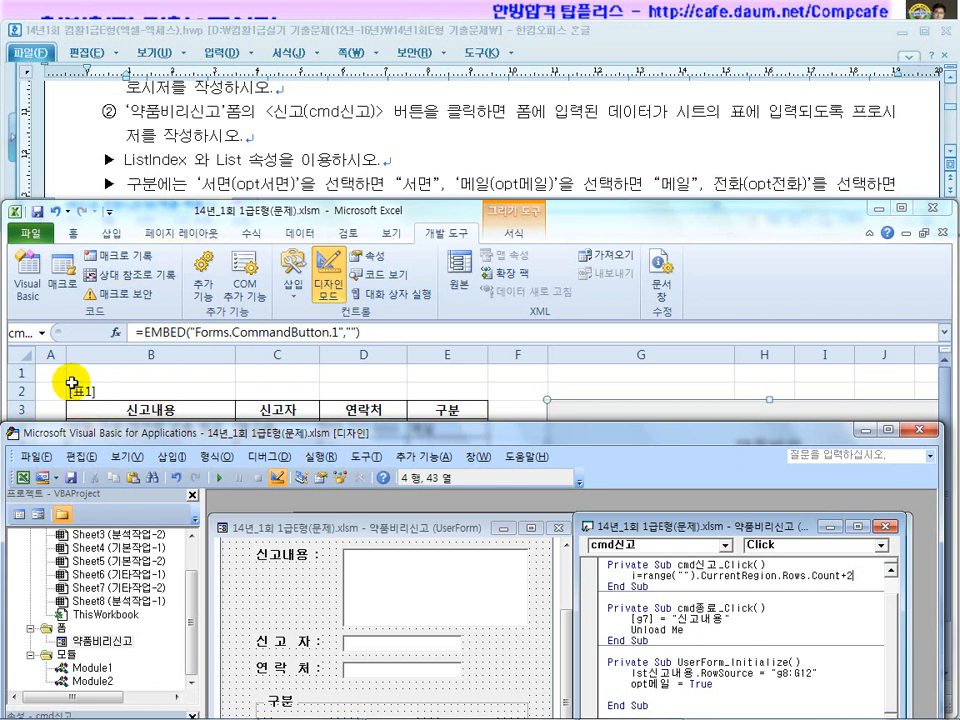
{"action": "key", "text": "Return"}
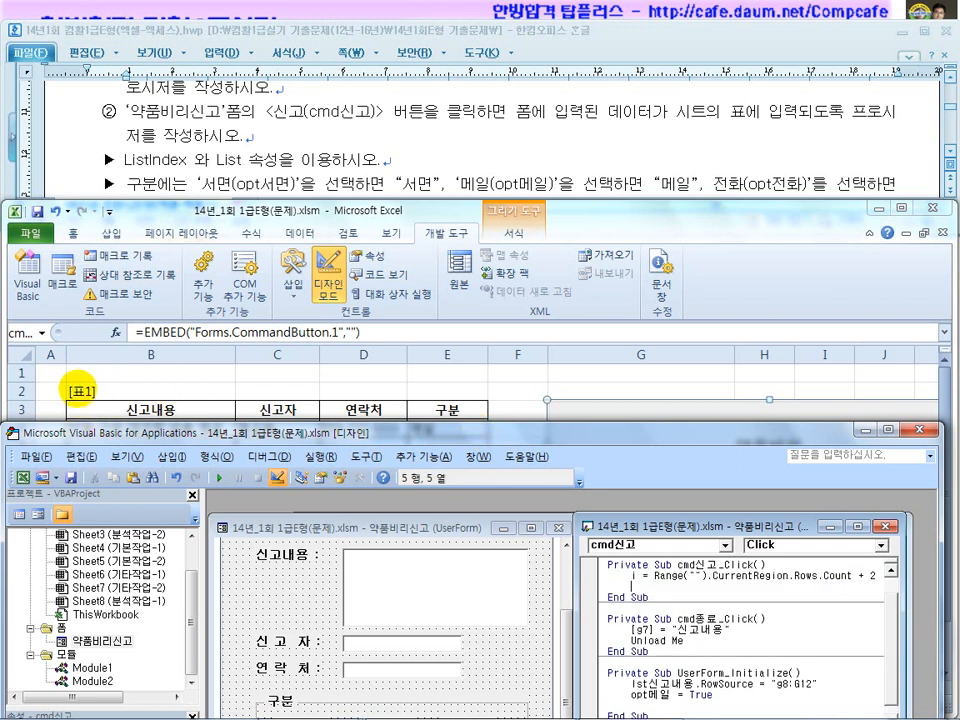
{"action": "key", "text": "Return"}
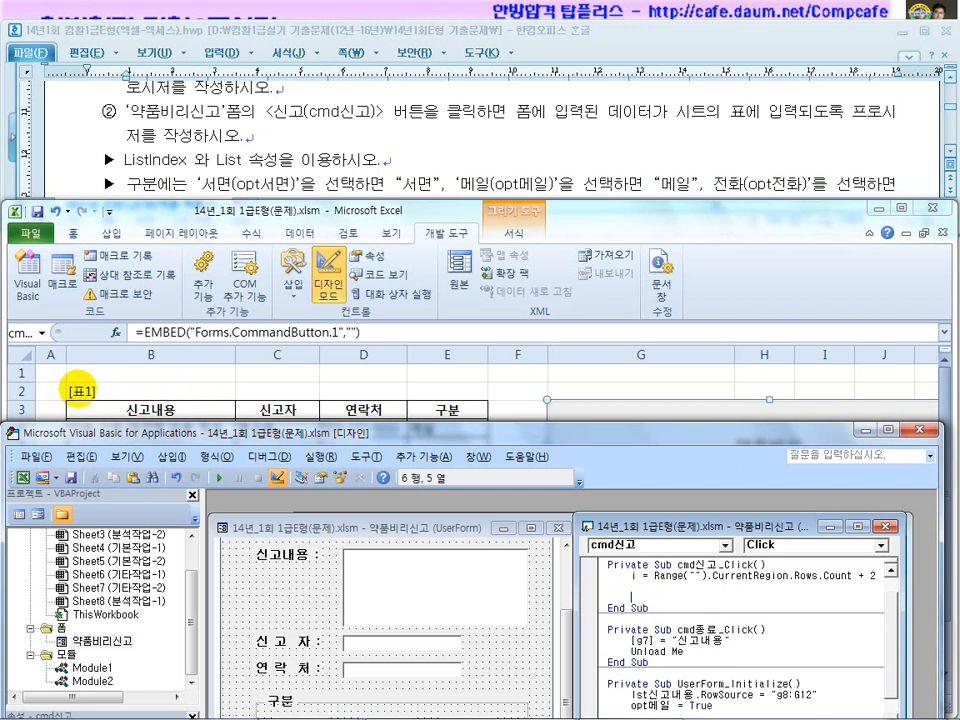
Arrange the Visual Basic editor beside 표1 on the sheet, keeping only the form's code window open in it
{"action": "left_click_drag", "start_coordinate": [275, 436], "coordinate": [279, 466]}
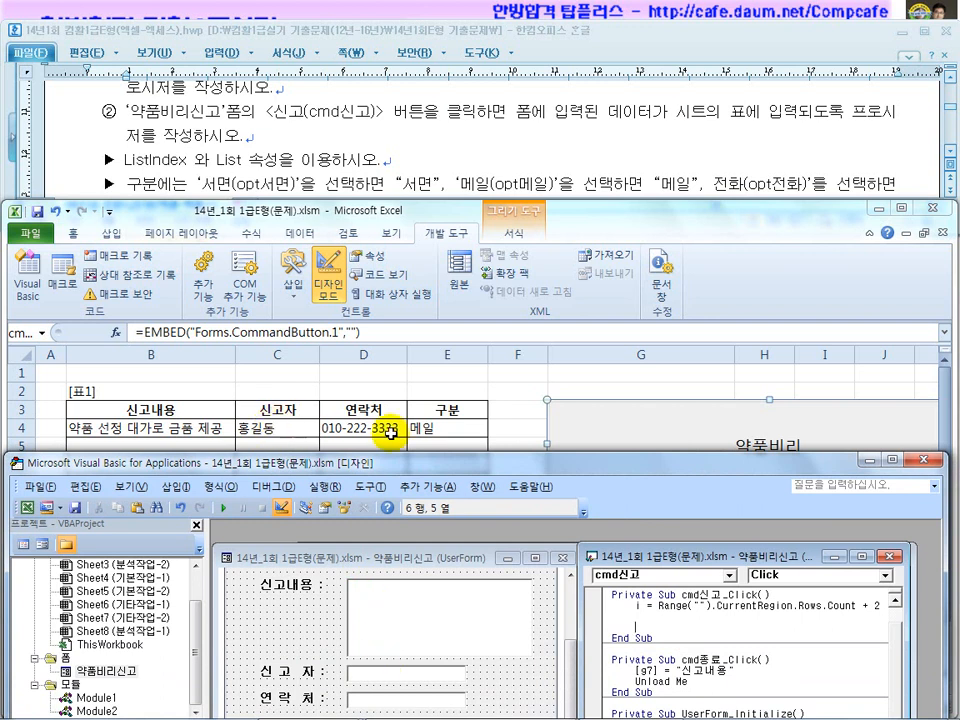
{"action": "left_click_drag", "start_coordinate": [436, 460], "coordinate": [457, 193]}
{"action": "left_click", "coordinate": [525, 287]}
{"action": "left_click_drag", "start_coordinate": [669, 284], "coordinate": [358, 283]}
{"action": "left_click", "coordinate": [853, 283]}
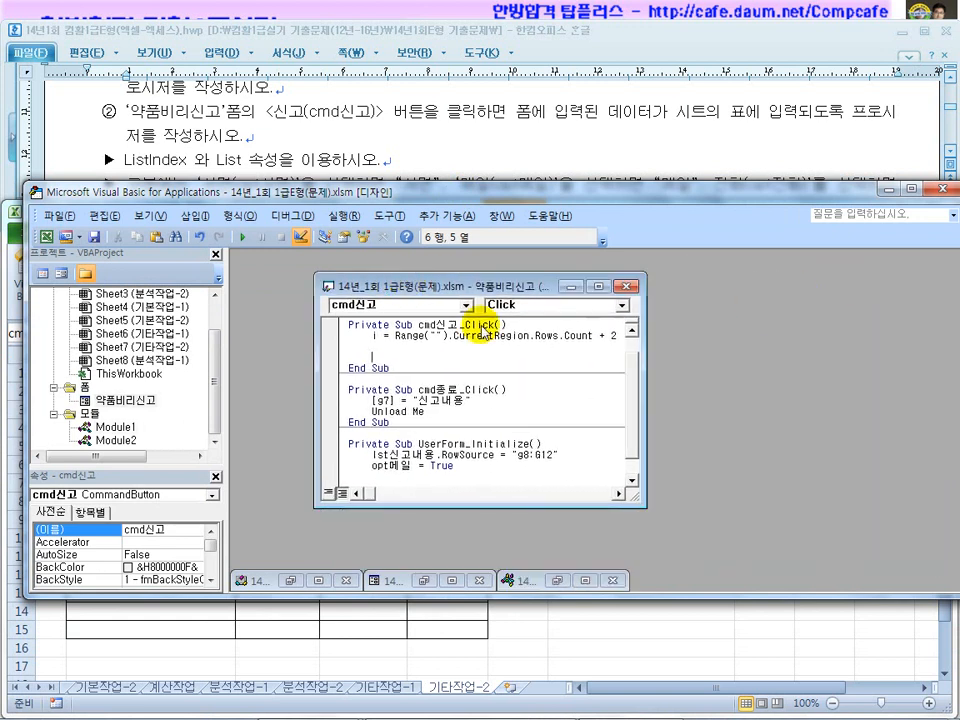
{"action": "left_click_drag", "start_coordinate": [28, 356], "coordinate": [407, 364]}
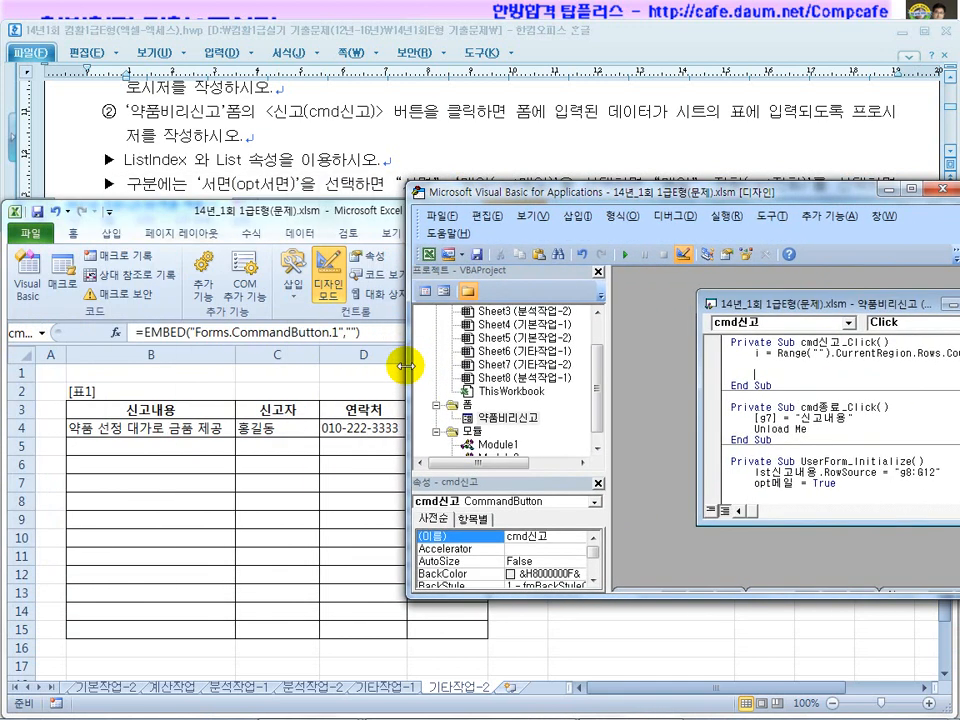
{"action": "left_click_drag", "start_coordinate": [809, 313], "coordinate": [725, 320]}
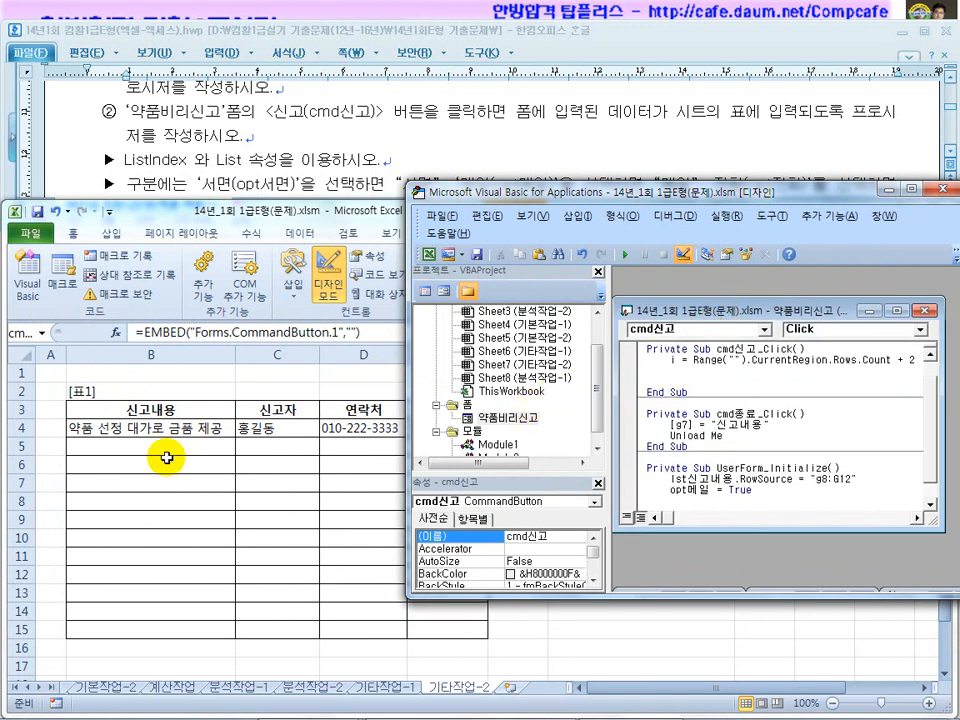
Check the control names of the 신고내용 list box and the 신고자 and 연락처 text boxes on the form
{"action": "double_click", "coordinate": [490, 419]}
{"action": "left_click", "coordinate": [793, 375]}
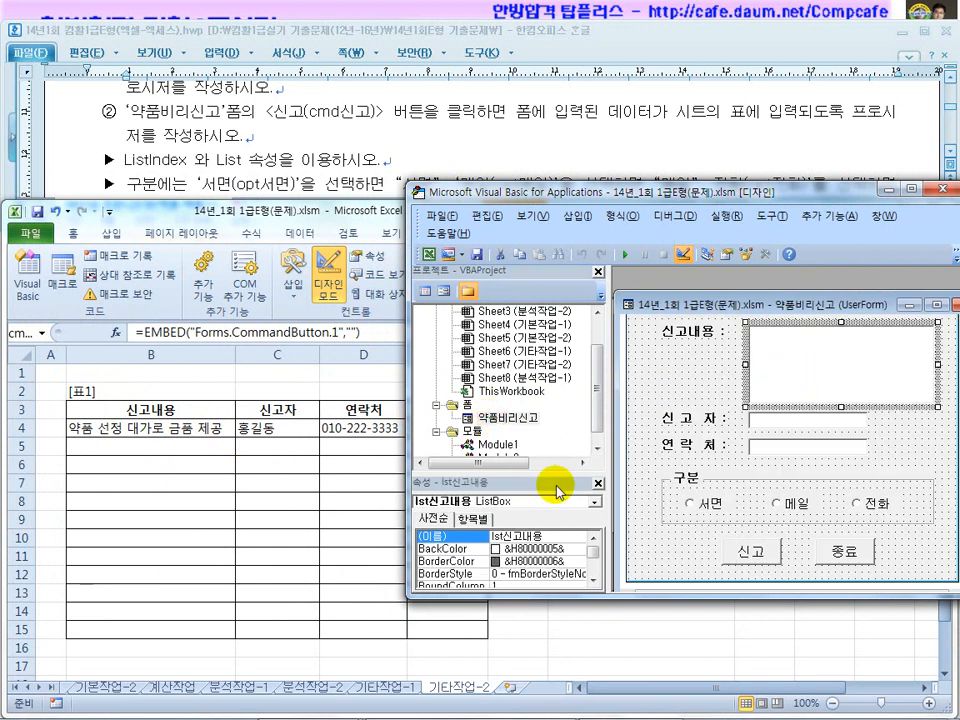
{"action": "left_click", "coordinate": [546, 536]}
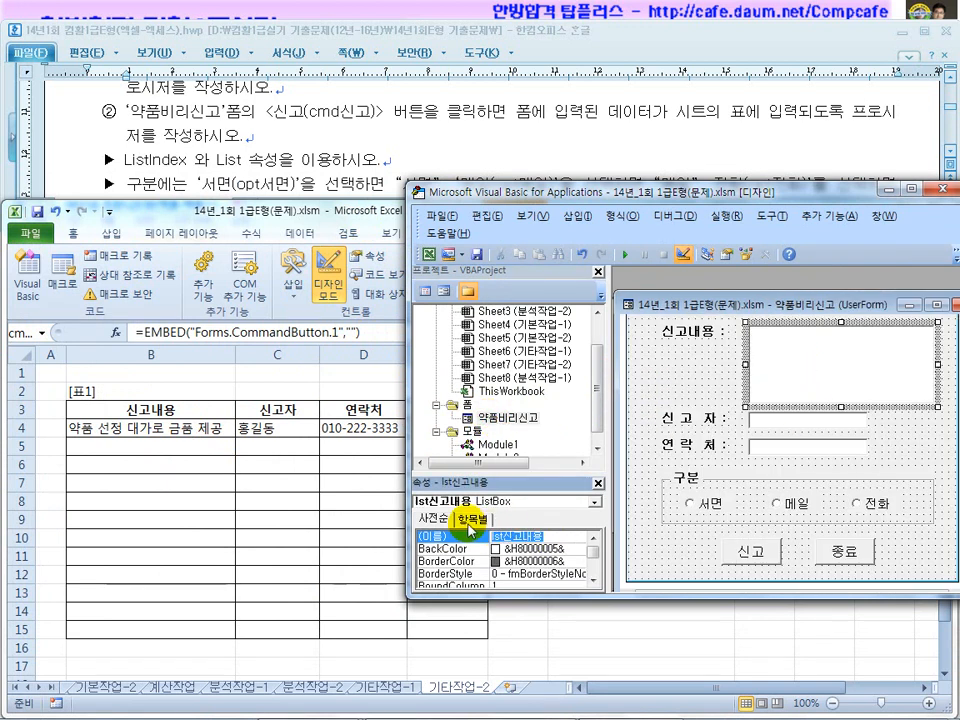
{"action": "left_click", "coordinate": [793, 421]}
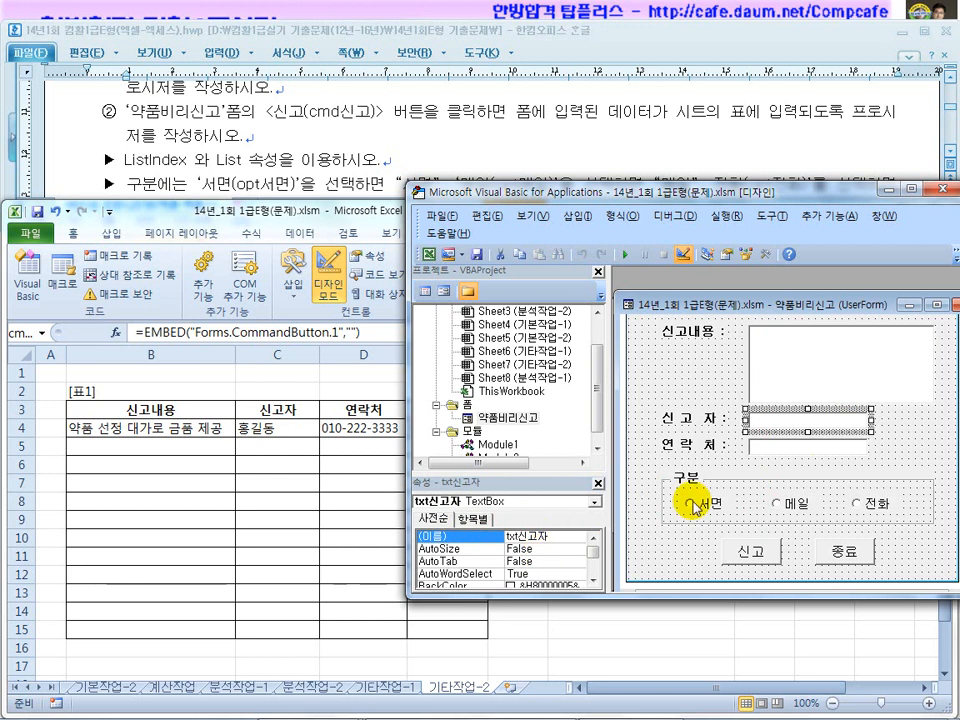
{"action": "left_click", "coordinate": [782, 447]}
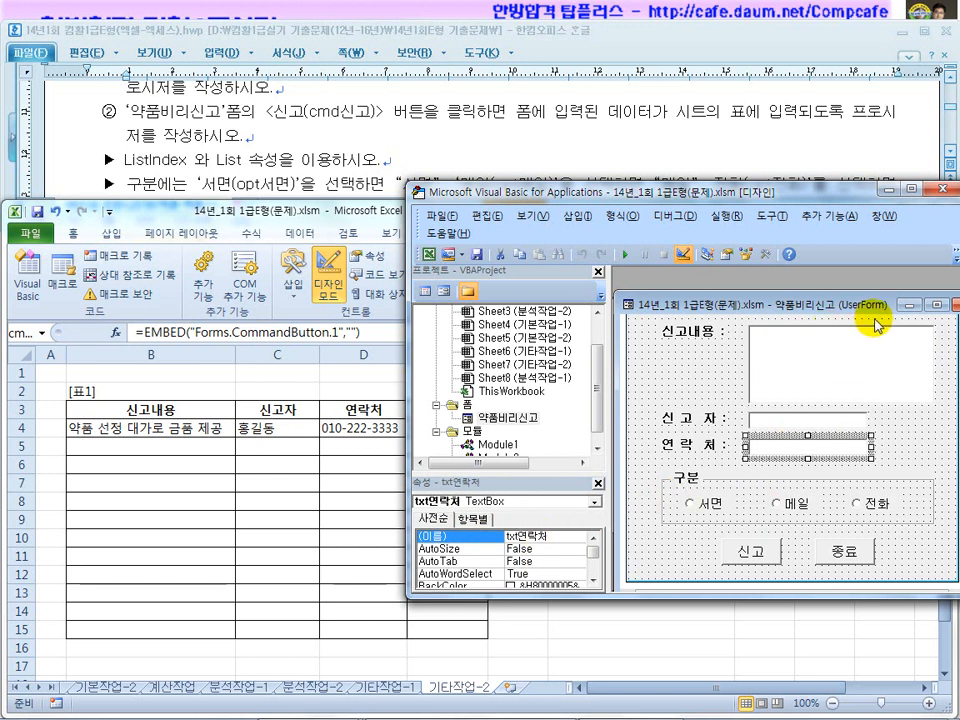
Return to cmd신고_Click and add the line Cells(i, 2) = lst신고내용 below the row calculation
{"action": "left_click", "coordinate": [908, 305]}
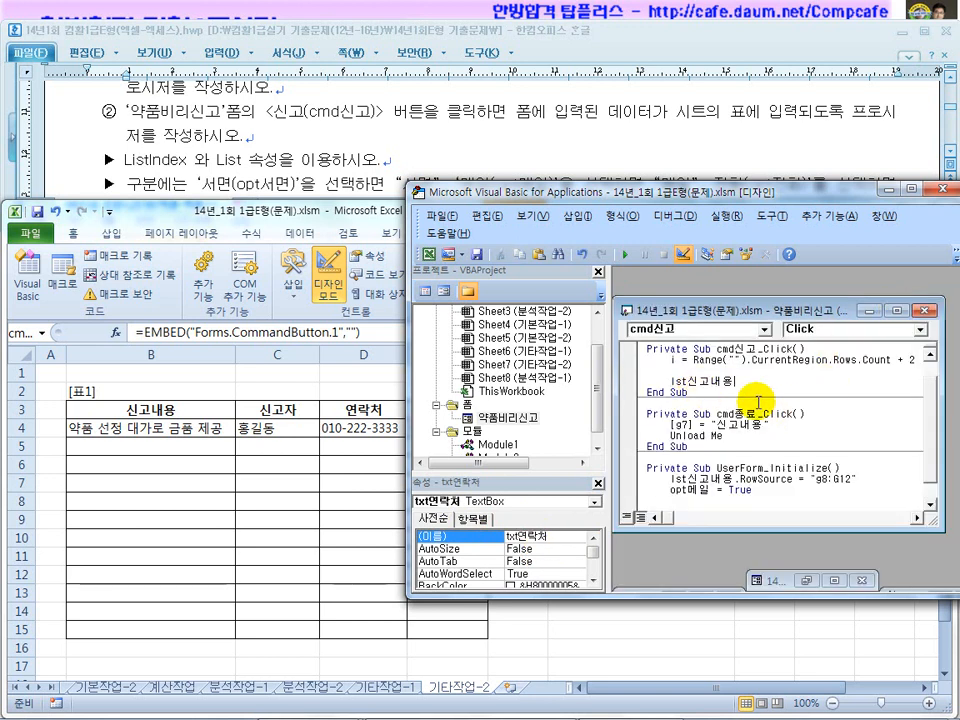
{"action": "key", "text": "Home"}
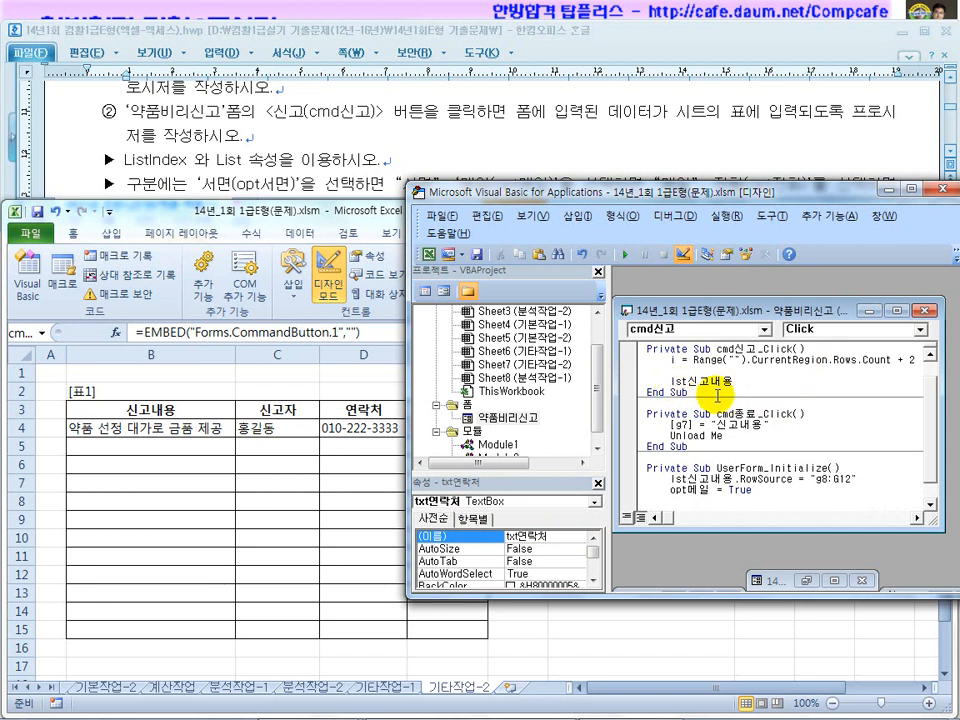
{"action": "type", "text": "cell"}
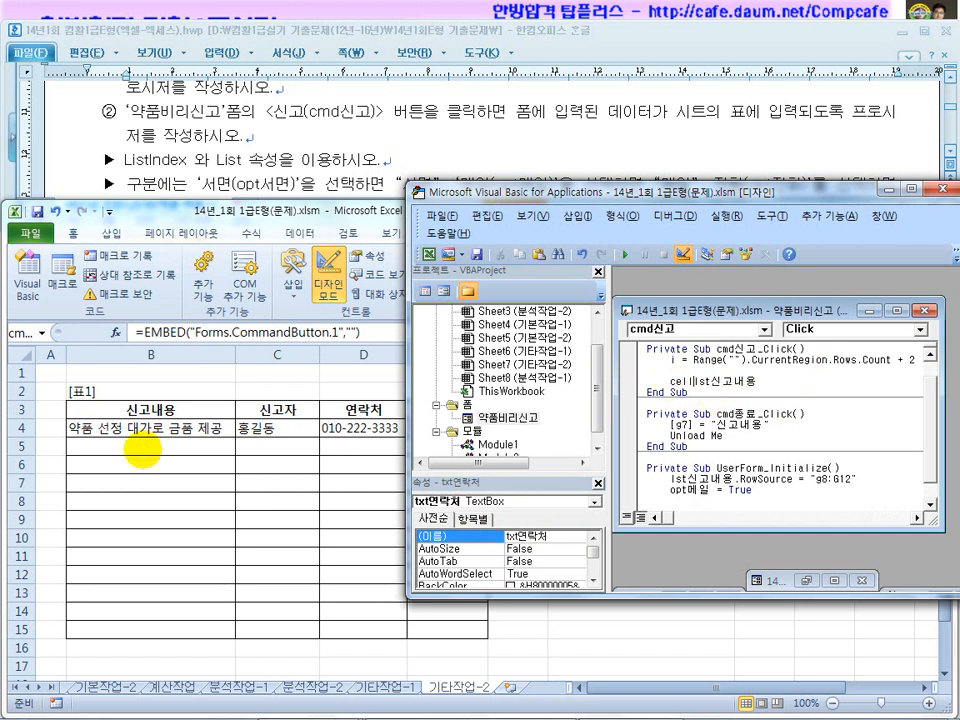
{"action": "type", "text": "s(i,2)"}
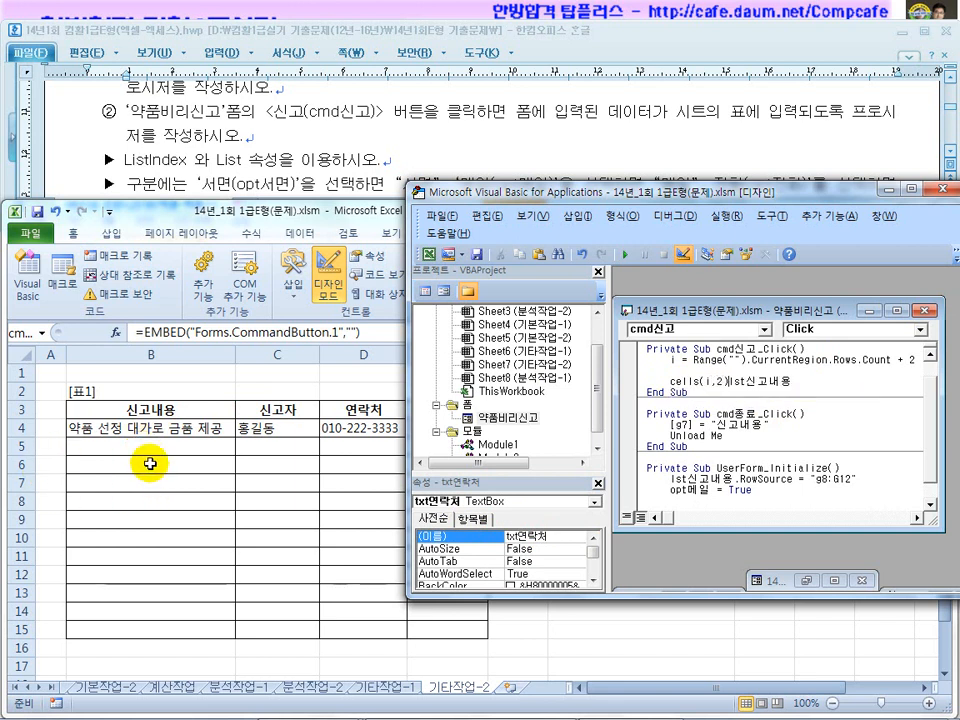
{"action": "type", "text": "="}
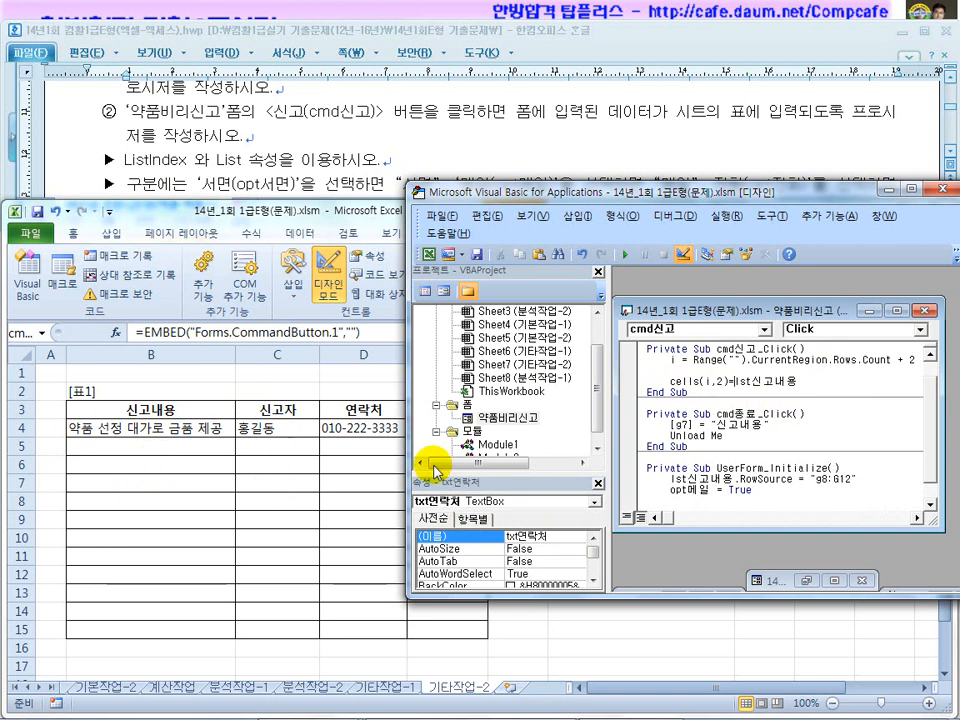
{"action": "left_click", "coordinate": [819, 384]}
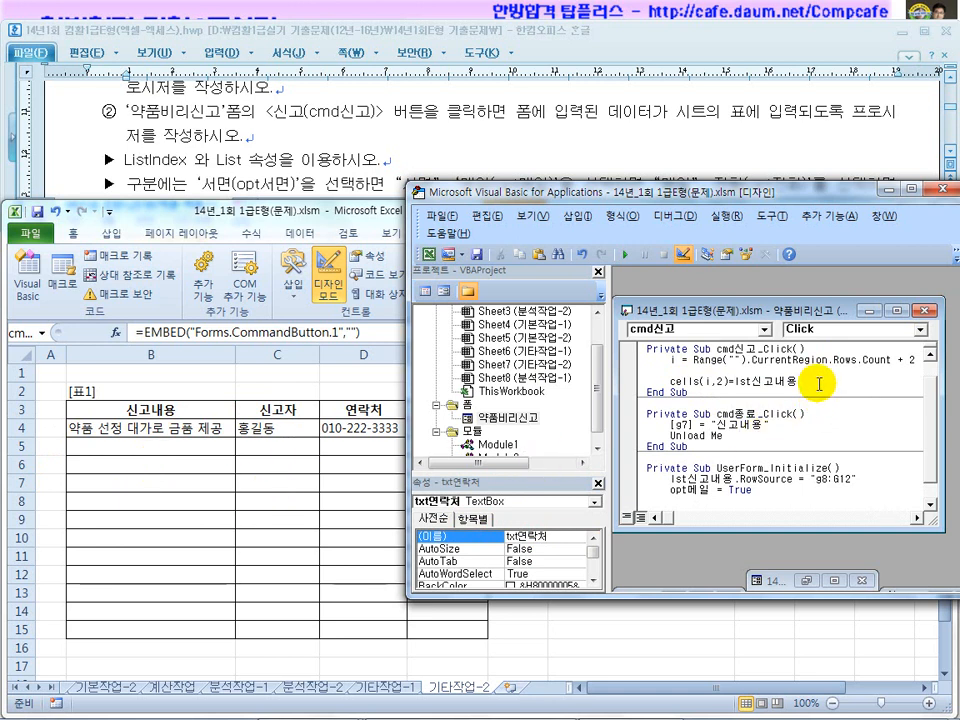
Duplicate the Cells(i, 2) = lst신고내용 line three times directly below it
{"action": "key", "text": "shift+Home"}
{"action": "key", "text": "ctrl+c"}
{"action": "key", "text": "End"}
{"action": "key", "text": "Return"}
{"action": "key", "text": "ctrl+v"}
{"action": "key", "text": "Return"}
{"action": "key", "text": "ctrl+v"}
{"action": "key", "text": "Return"}
{"action": "key", "text": "ctrl+v"}
{"action": "key", "text": "Return"}
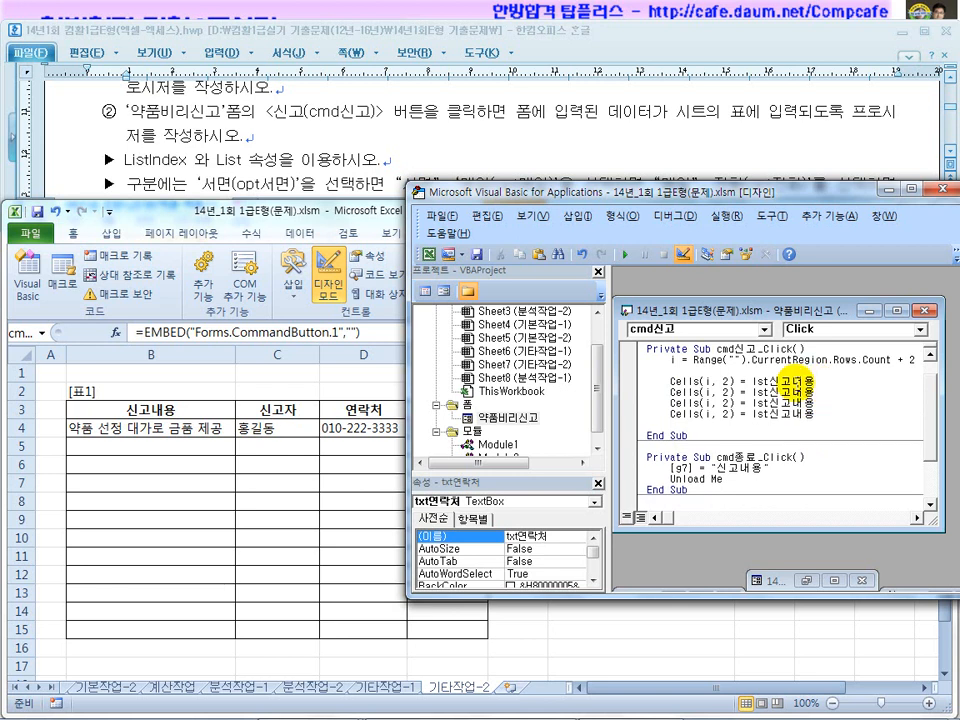
Check the columns of 표1, and change the second and third lines' assigned controls to txt신고자 and txt연락처
{"action": "left_click", "coordinate": [186, 476]}
{"action": "left_click", "coordinate": [381, 468]}
{"action": "left_click", "coordinate": [455, 466]}
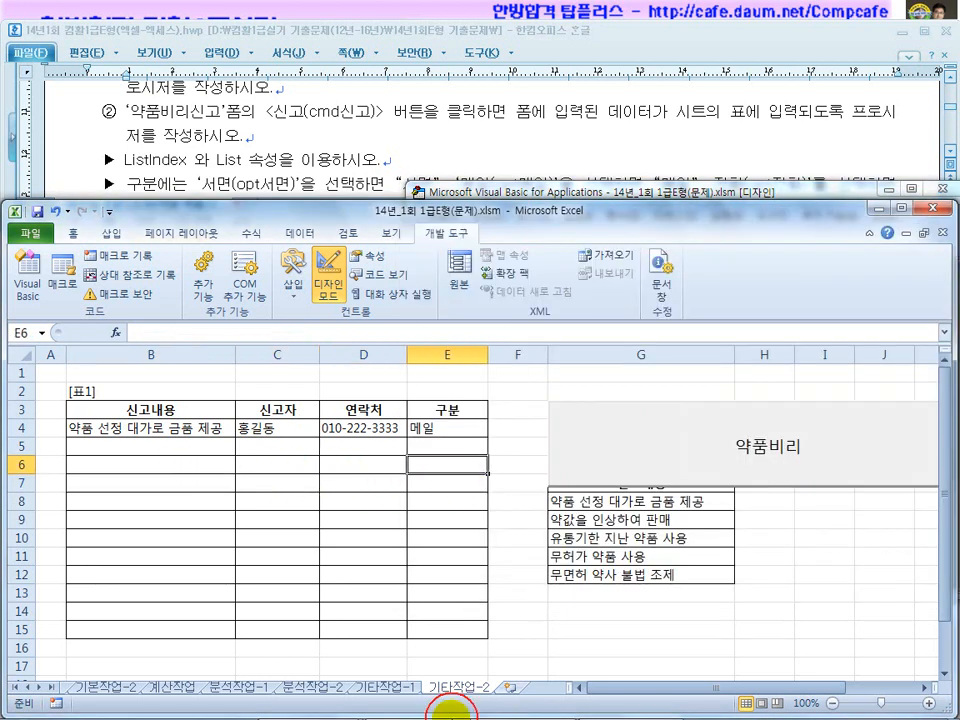
{"action": "left_click", "coordinate": [530, 708]}
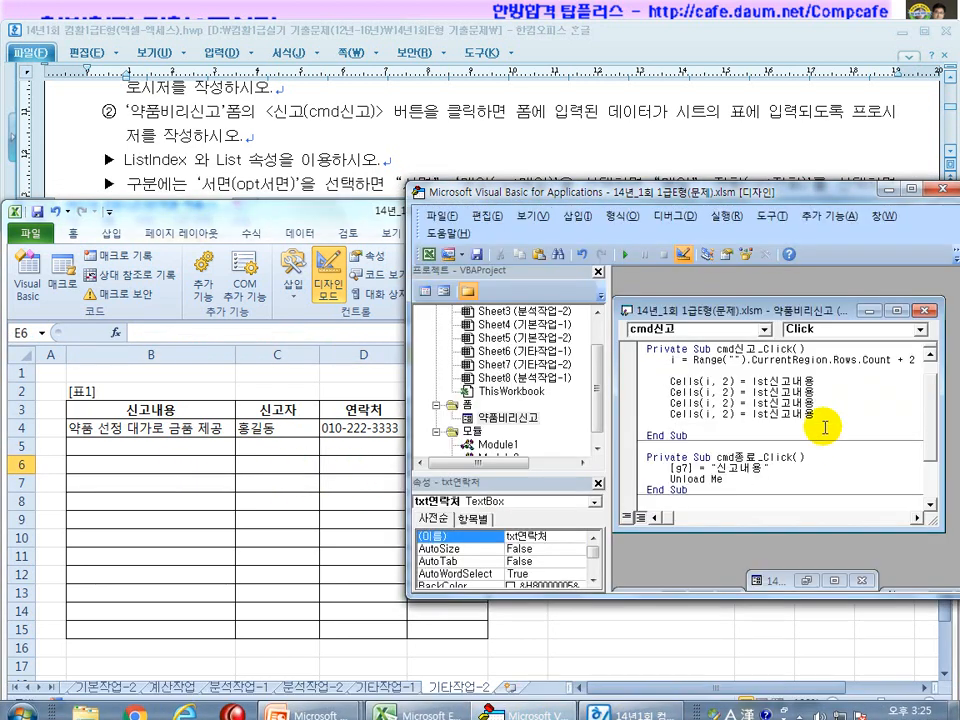
{"action": "double_click", "coordinate": [765, 392]}
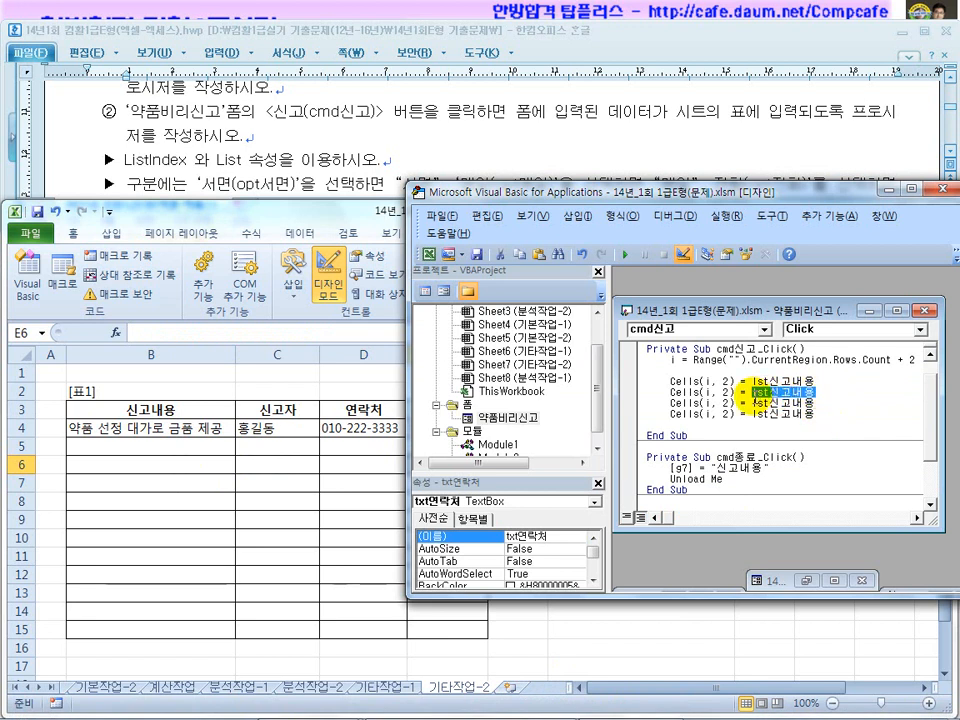
{"action": "type", "text": "ㅅㅌ"}
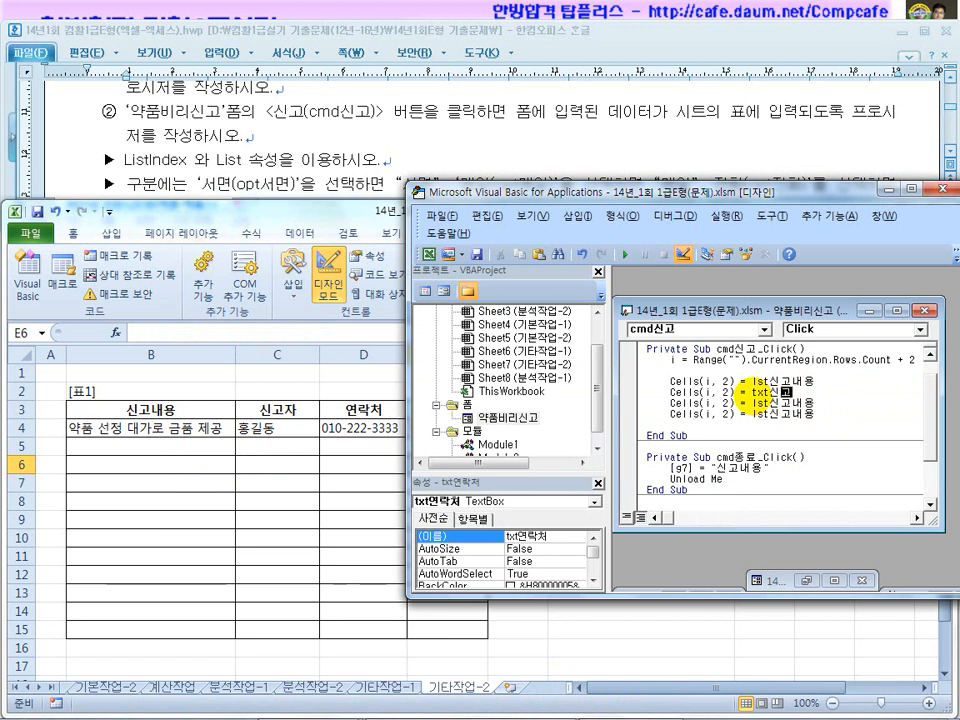
{"action": "double_click", "coordinate": [757, 402]}
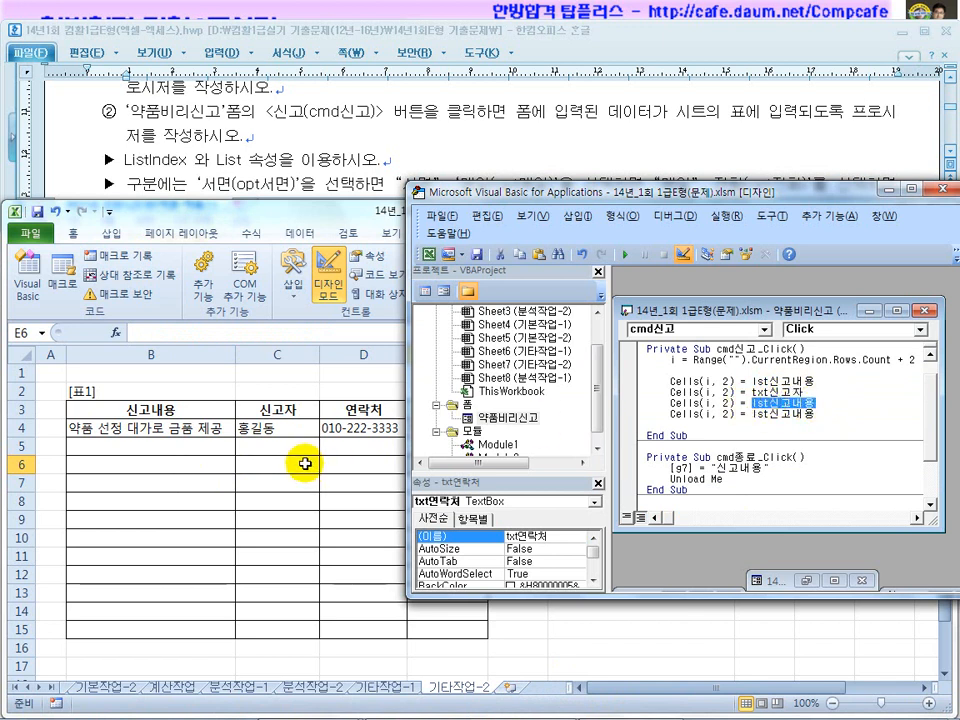
{"action": "type", "text": "t연락처"}
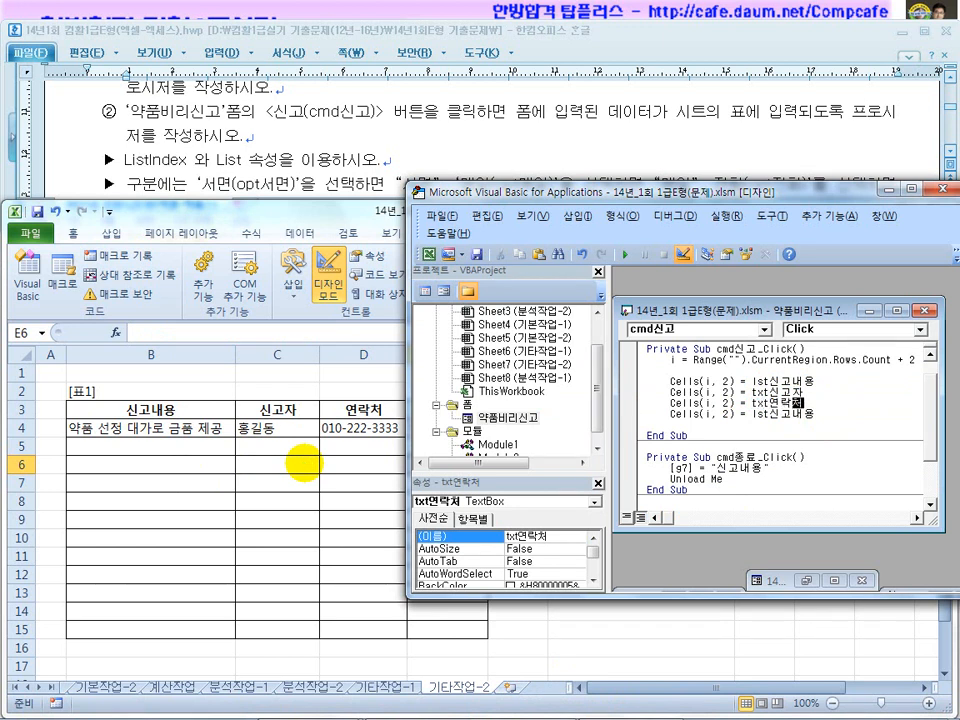
Check the control names of the 서면, 메일 and 전화 option buttons on the 약품비리신고 form
{"action": "scroll", "coordinate": [303, 463], "scroll_direction": "right", "scroll_amount": 3}
{"action": "double_click", "coordinate": [497, 417]}
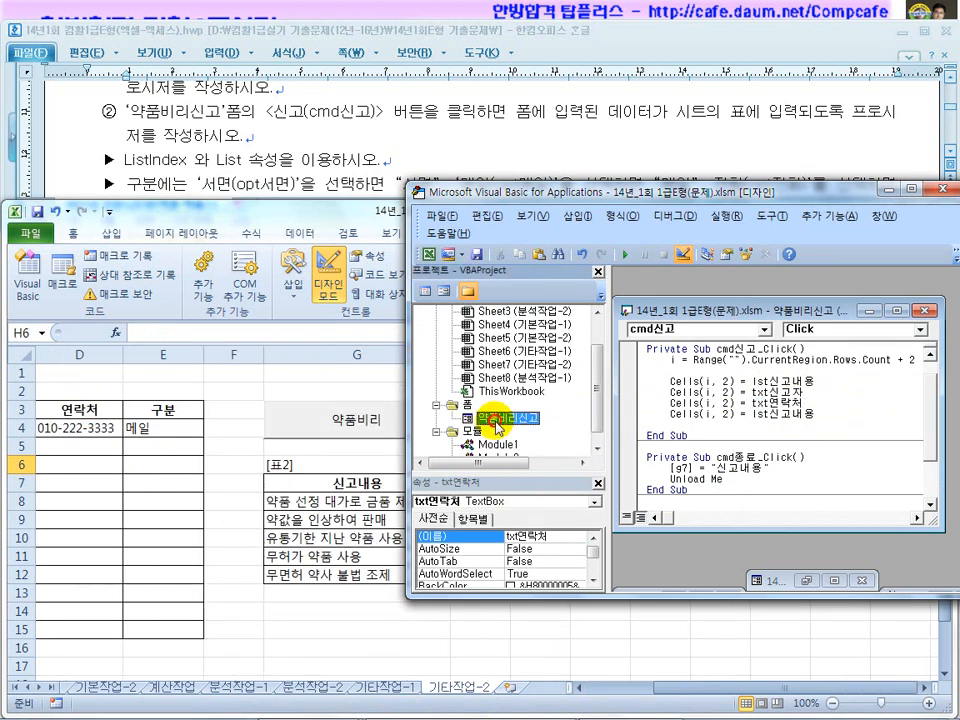
{"action": "left_click", "coordinate": [700, 505]}
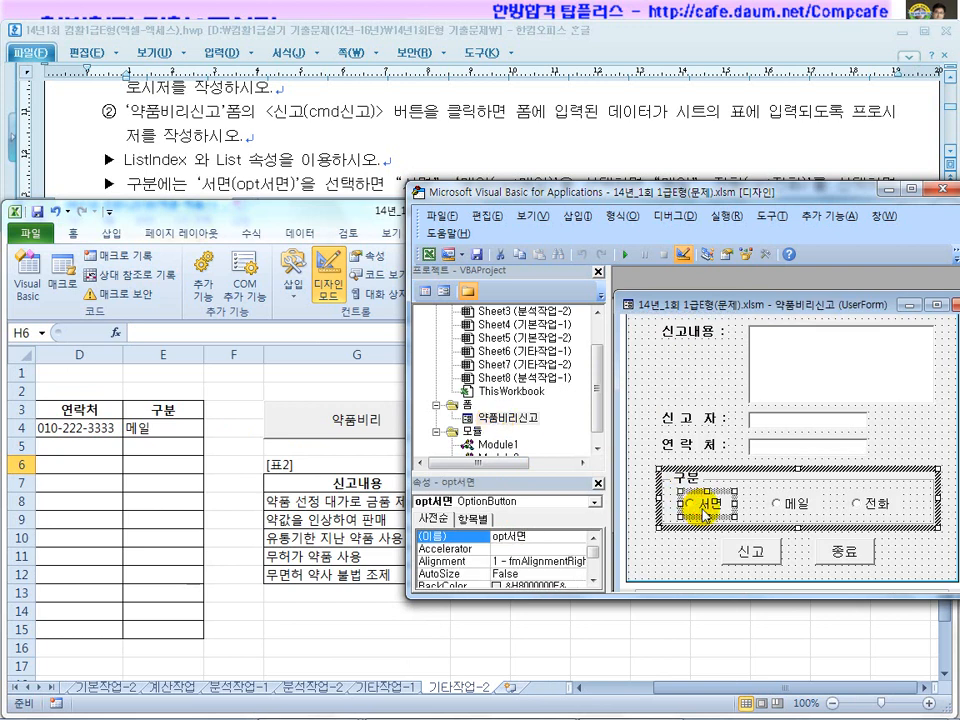
{"action": "left_click", "coordinate": [793, 505]}
{"action": "left_click", "coordinate": [875, 505]}
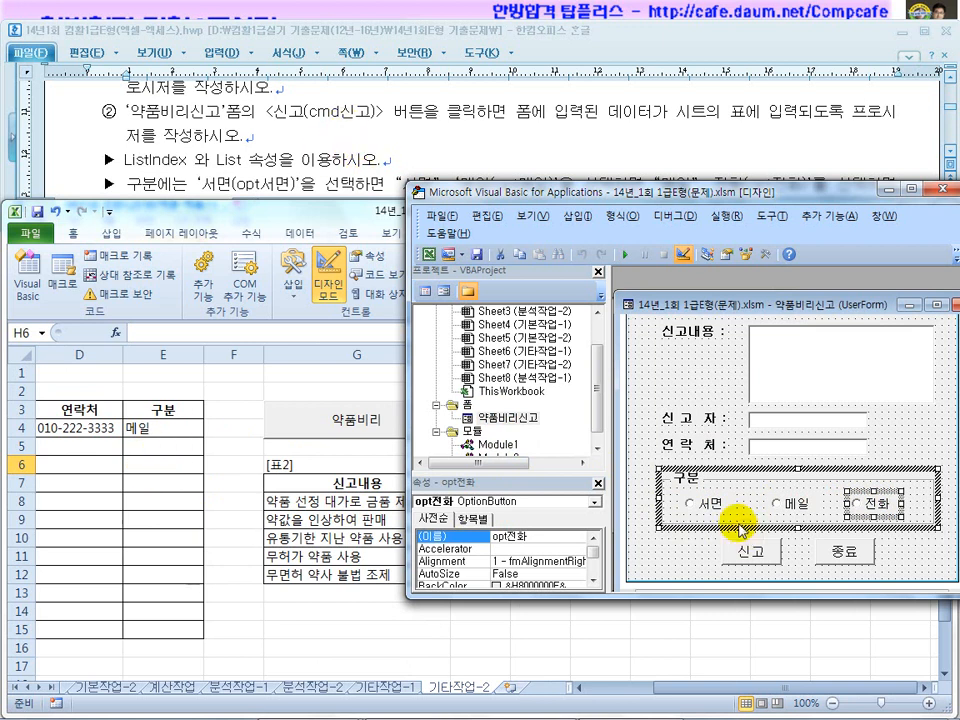
{"action": "left_click", "coordinate": [688, 505]}
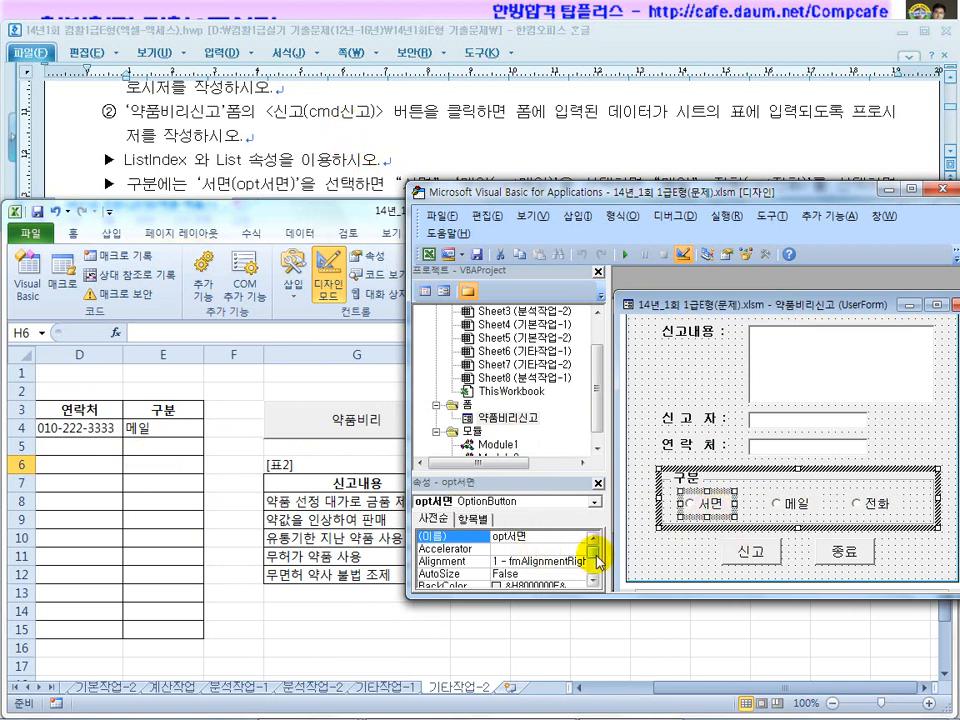
Make more room for the control properties, and check the captions of the 서면, 메일 and 전화 option buttons
{"action": "left_click_drag", "start_coordinate": [586, 598], "coordinate": [589, 667]}
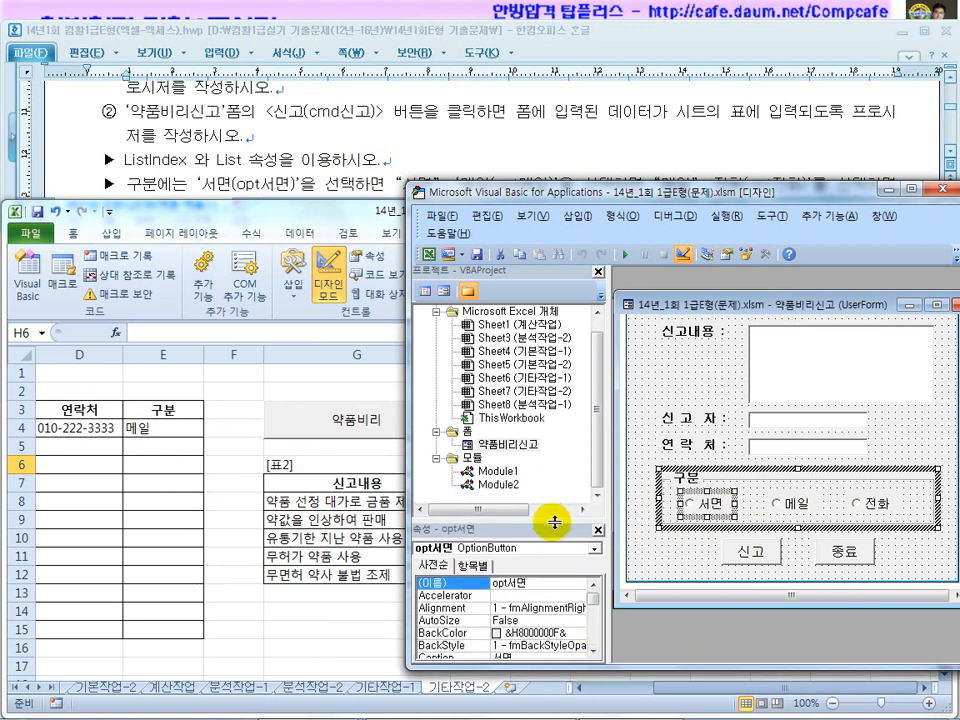
{"action": "left_click_drag", "start_coordinate": [553, 519], "coordinate": [561, 450]}
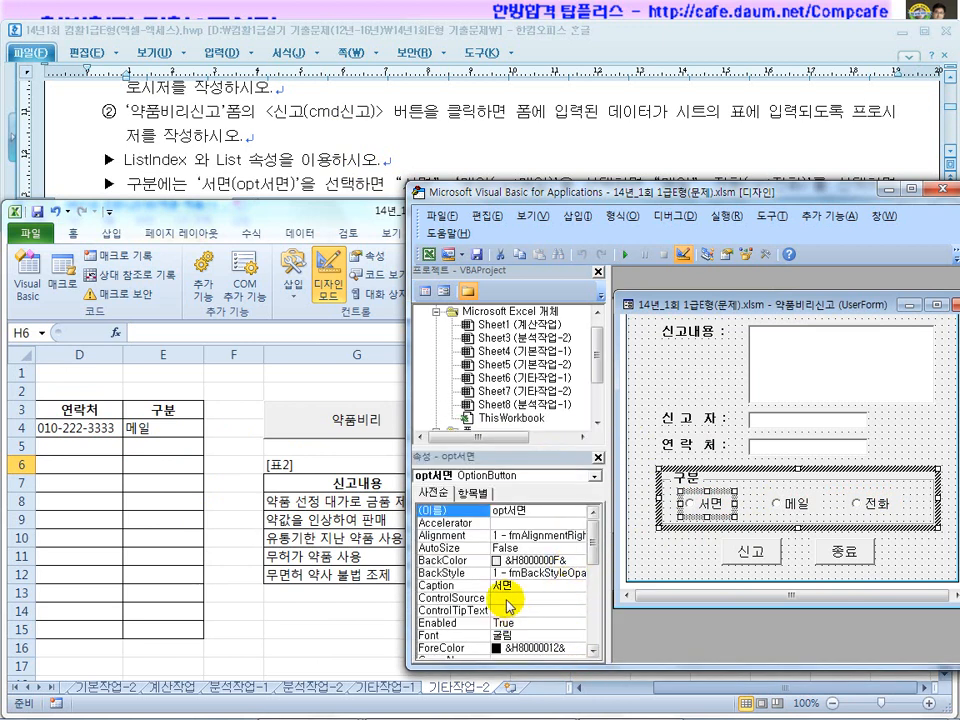
{"action": "left_click", "coordinate": [470, 586]}
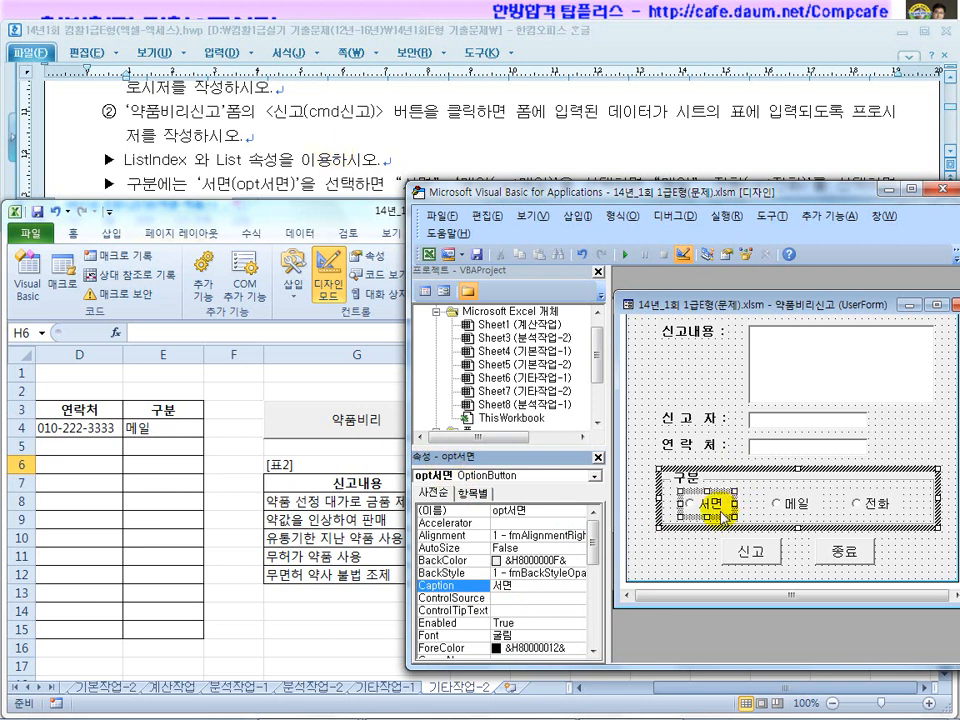
{"action": "left_click", "coordinate": [786, 504]}
{"action": "left_click", "coordinate": [848, 512]}
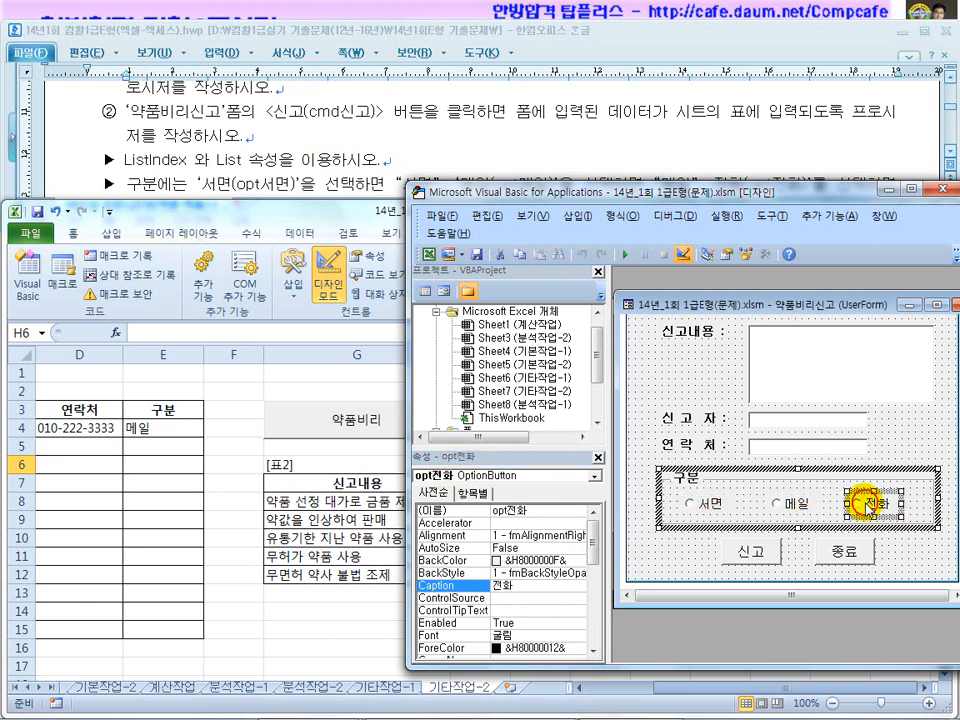
{"action": "left_click", "coordinate": [700, 504]}
Return to cmd신고_Click and delete the fourth Cells line, the leftover copy that assigns lst신고내용
{"action": "double_click", "coordinate": [760, 550]}
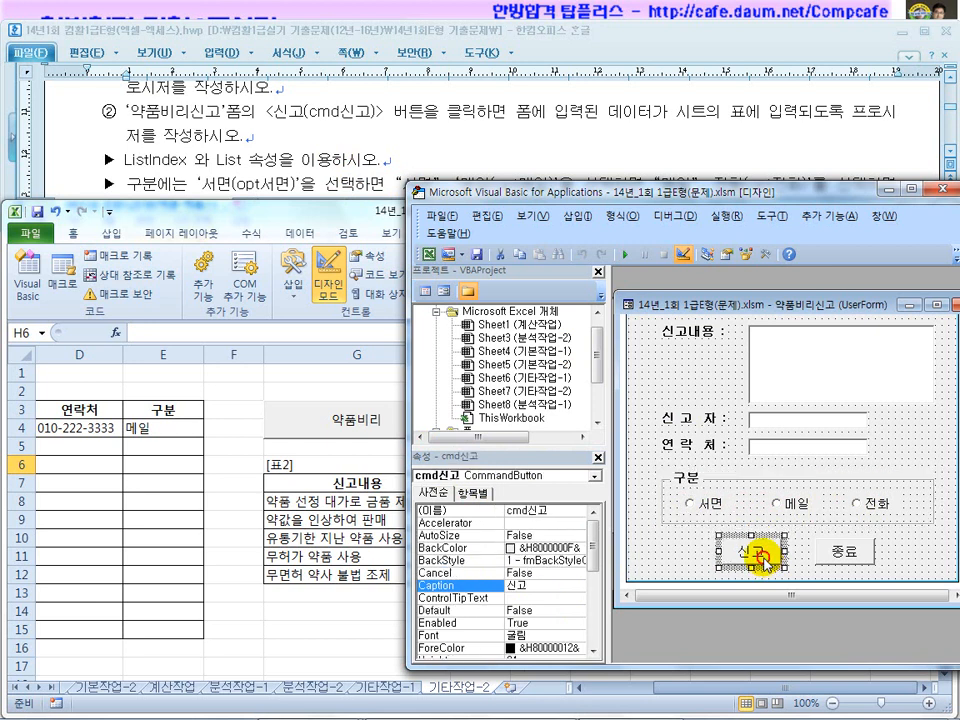
{"action": "left_click_drag", "start_coordinate": [818, 413], "coordinate": [670, 414]}
{"action": "key", "text": "Delete"}
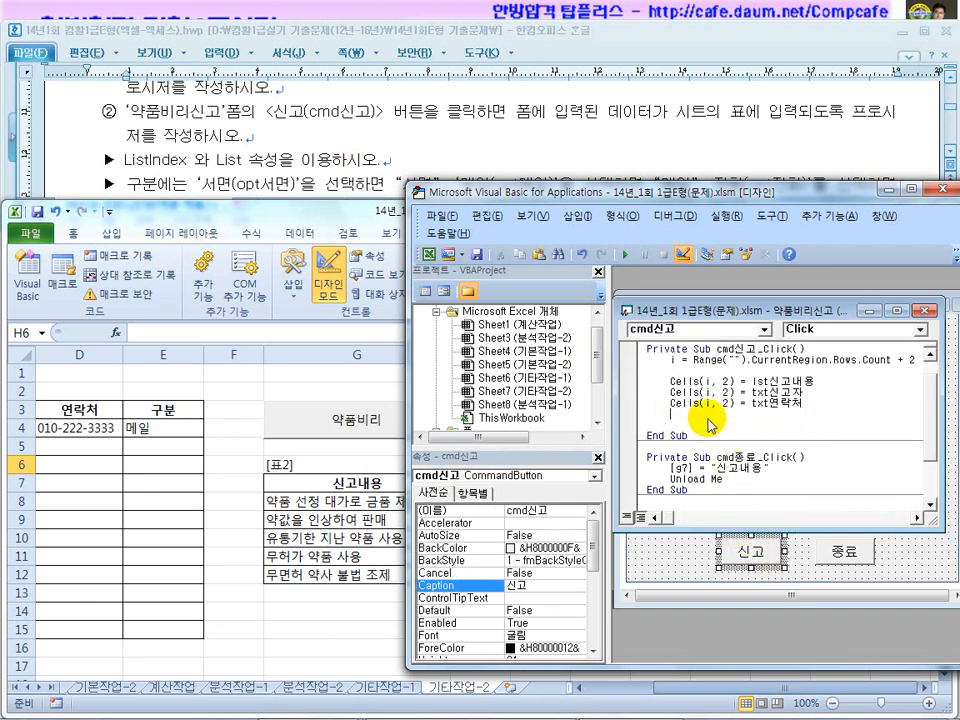
Set the column number to 3 in the txt신고자 line and 4 in the txt연락처 line
{"action": "key", "text": "BackSpace"}
{"action": "type", "text": "3"}
{"action": "key", "text": "Down"}
{"action": "key", "text": "BackSpace"}
{"action": "type", "text": "4"}
{"action": "key", "text": "Down"}
Recheck the option button names on the form, and add the line If opt서면 = True Then below the Cells lines
{"action": "key", "text": "Return"}
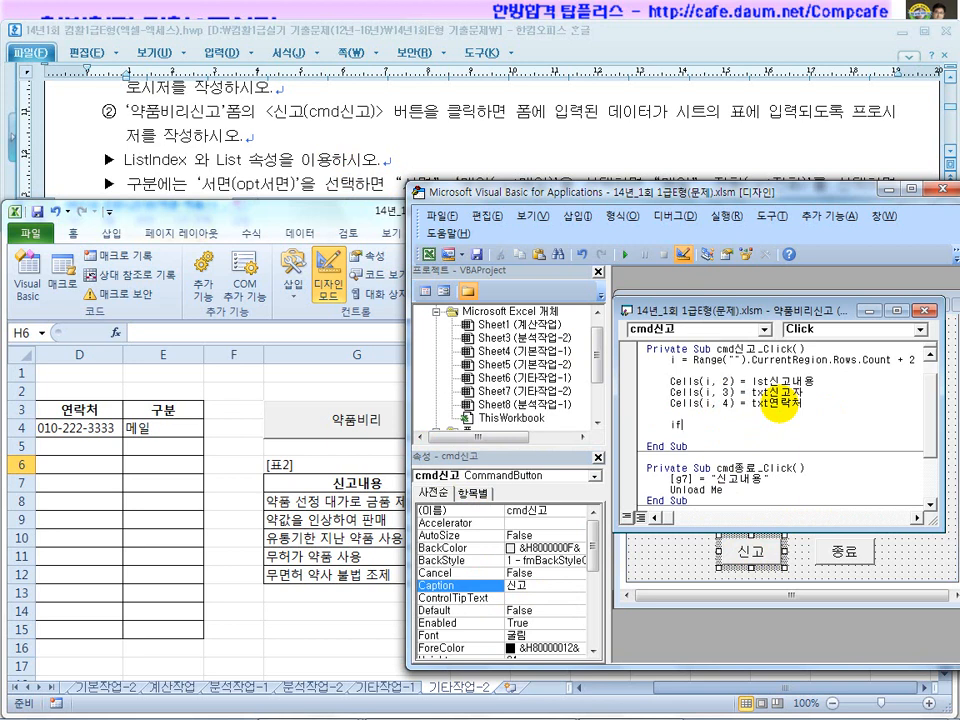
{"action": "scroll", "coordinate": [556, 408], "scroll_direction": "down", "scroll_amount": 2}
{"action": "double_click", "coordinate": [490, 391]}
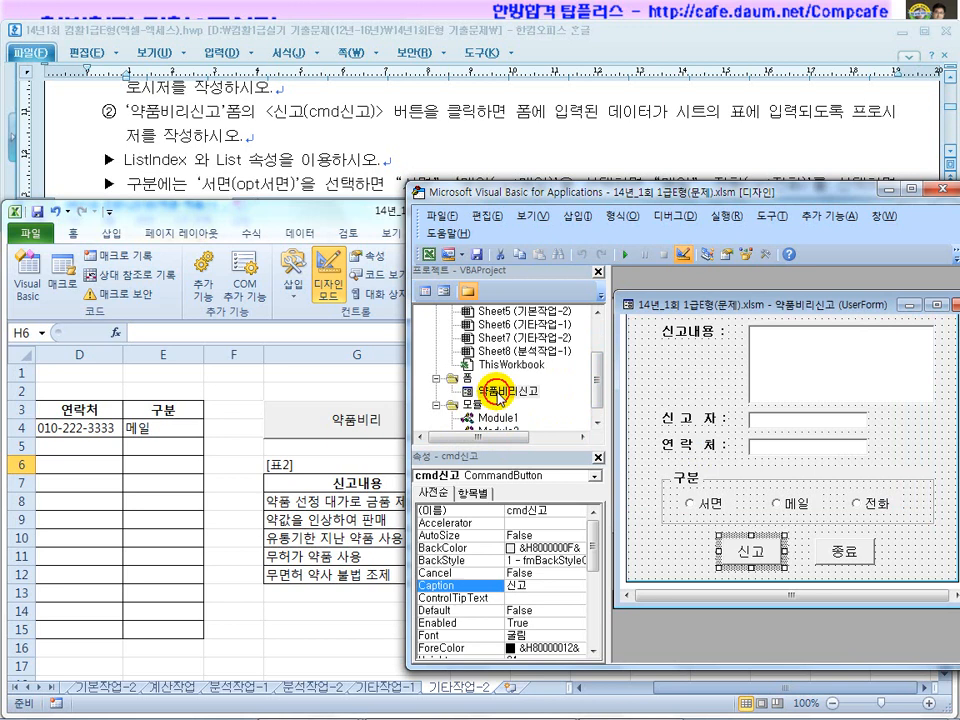
{"action": "left_click", "coordinate": [714, 505]}
{"action": "left_click", "coordinate": [866, 505]}
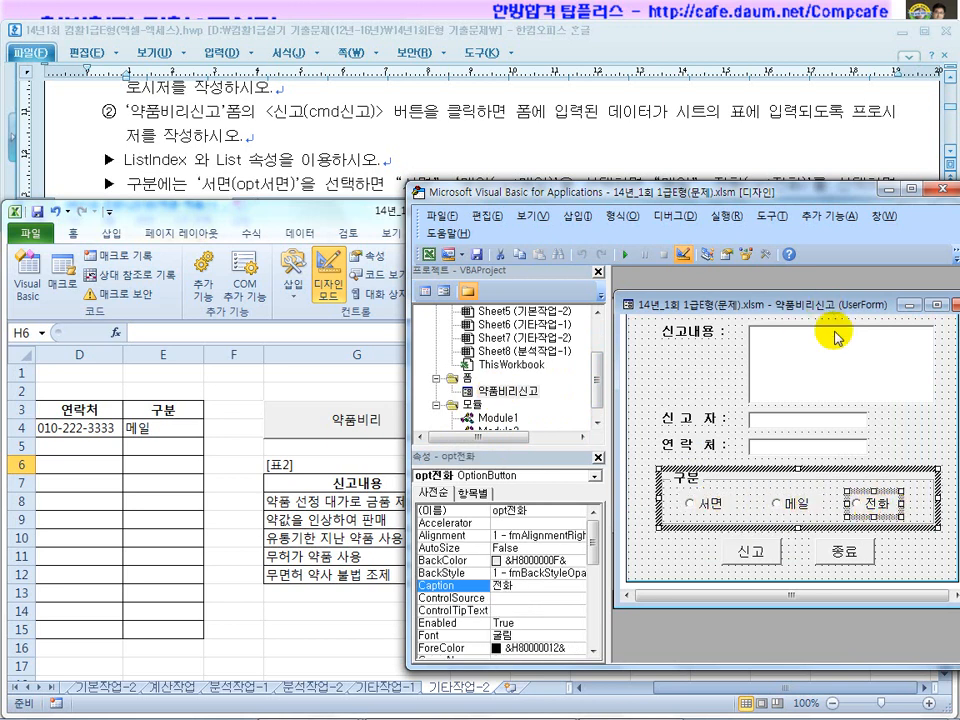
{"action": "left_click", "coordinate": [910, 308]}
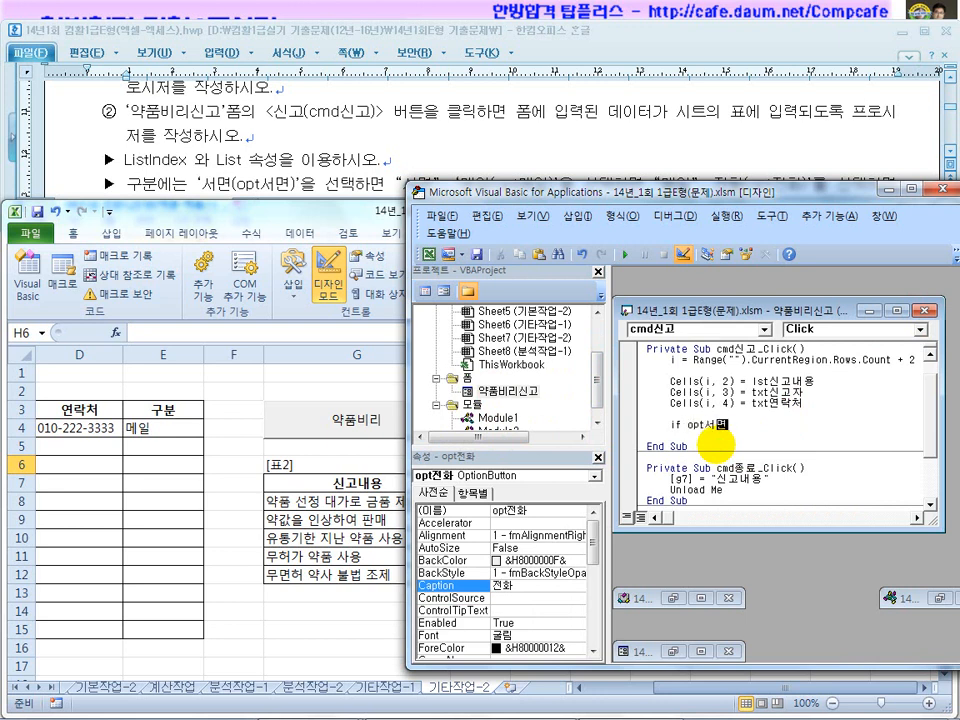
{"action": "key", "text": "Return"}
{"action": "key", "text": "Return"}
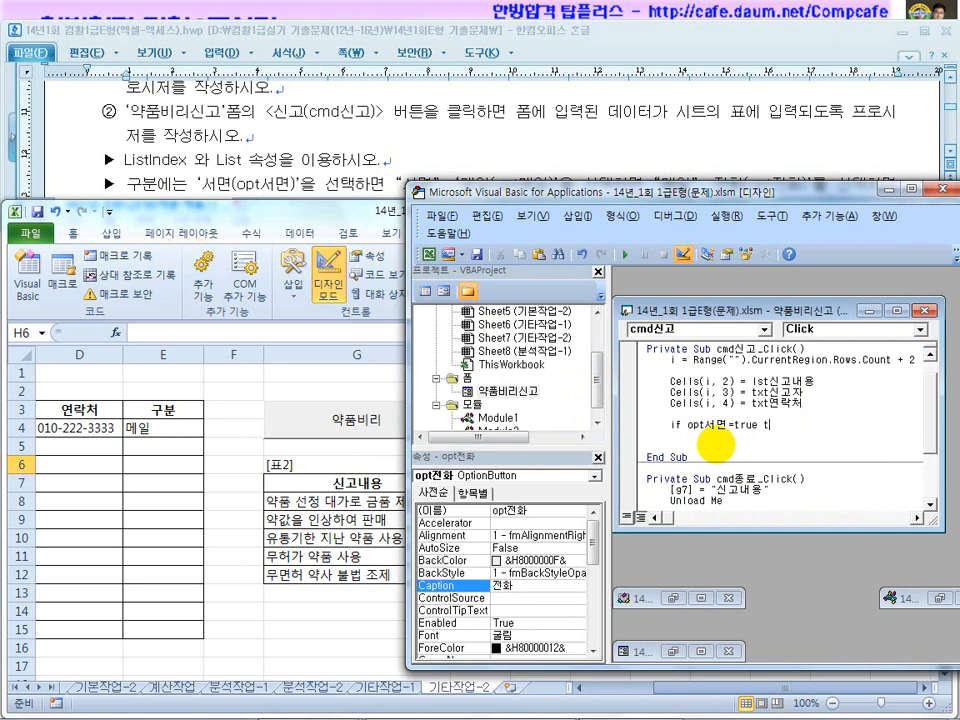
{"action": "key", "text": "Return"}
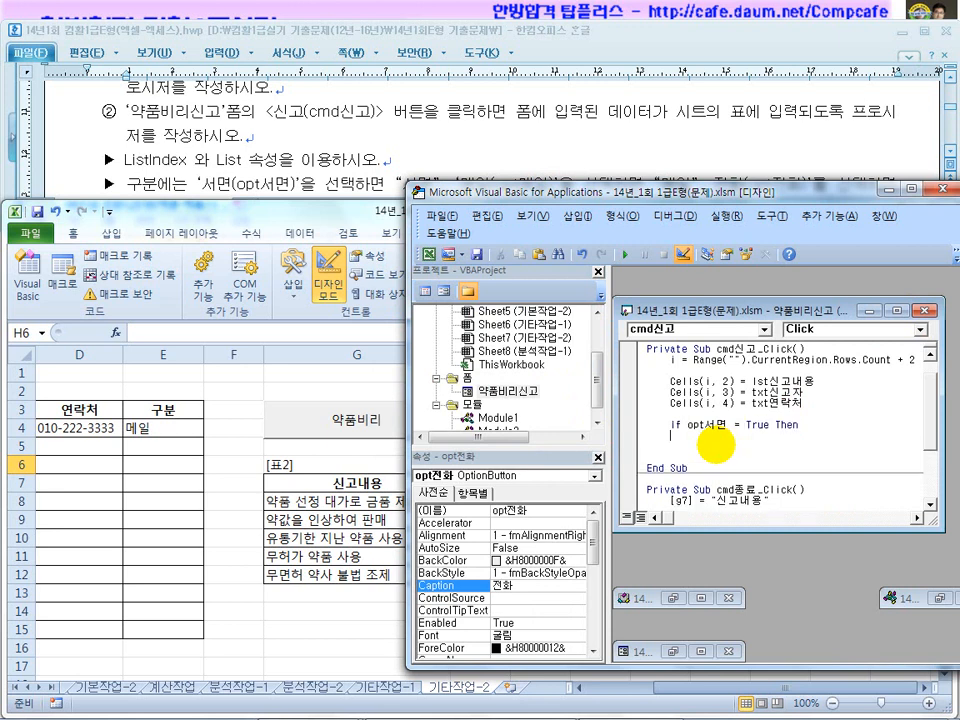
Add an else if line below the If line, reusing its condition opt서면 = True Then
{"action": "key", "text": "Return"}
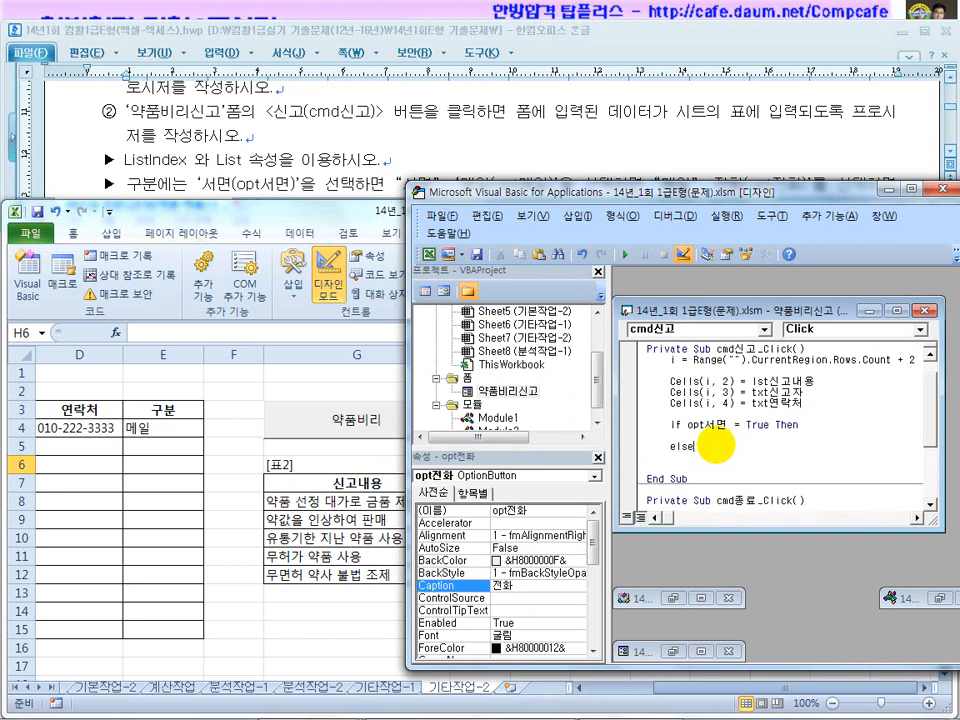
{"action": "type", "text": "else if"}
{"action": "left_click", "coordinate": [630, 425]}
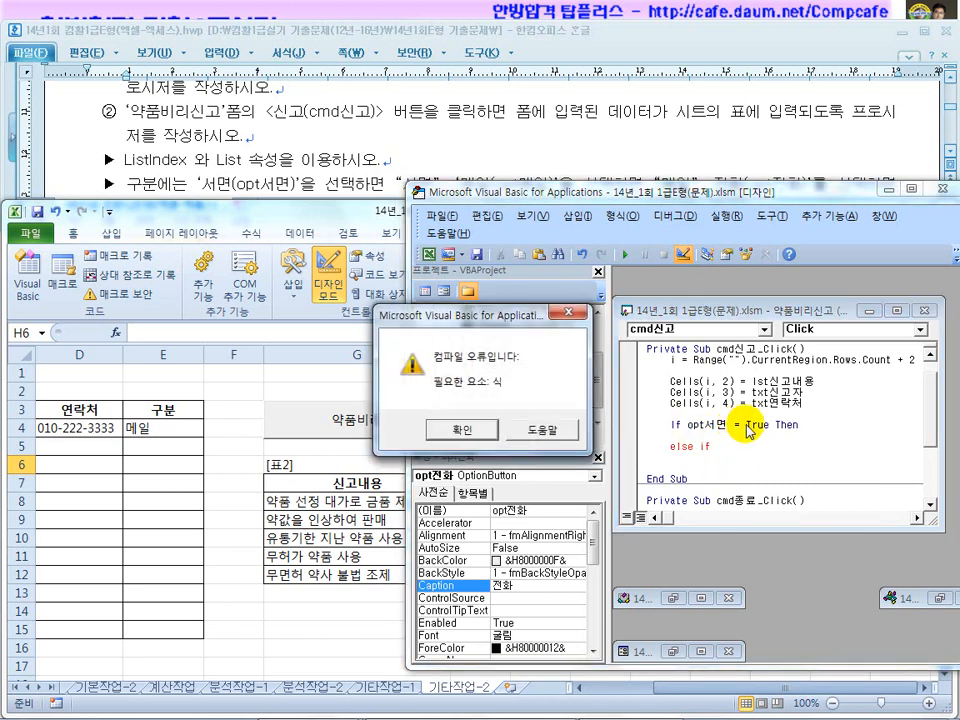
{"action": "left_click", "coordinate": [476, 433]}
{"action": "left_click_drag", "start_coordinate": [733, 445], "coordinate": [695, 425]}
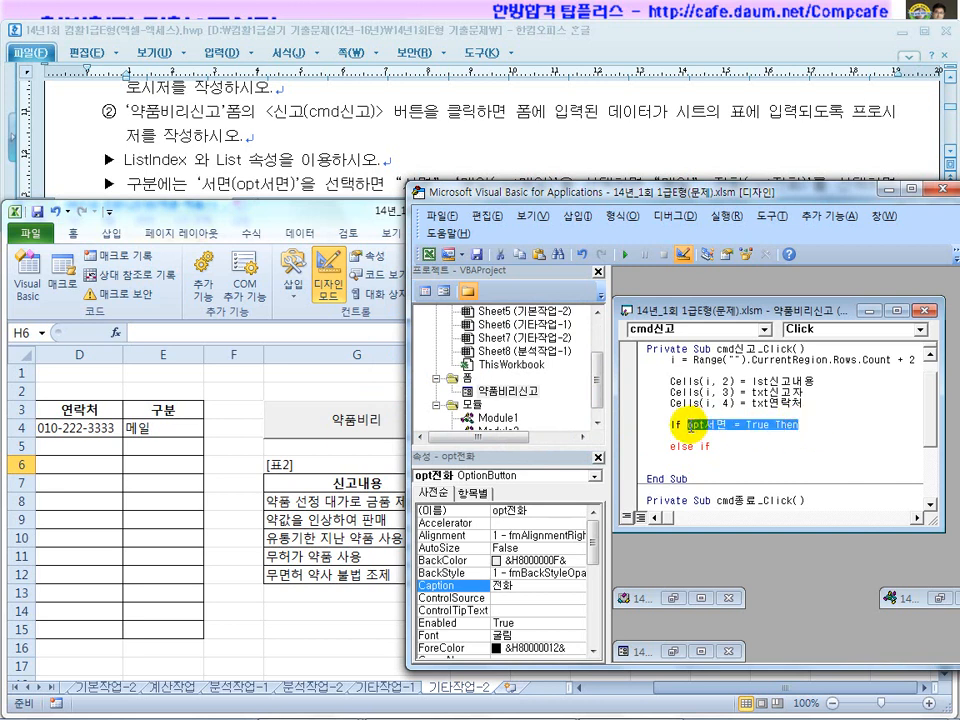
{"action": "left_click", "coordinate": [757, 452]}
{"action": "type", "text": "opt서면 = True Then"}
Change the option button in the else if condition to opt전화
{"action": "left_click_drag", "start_coordinate": [748, 447], "coordinate": [737, 448]}
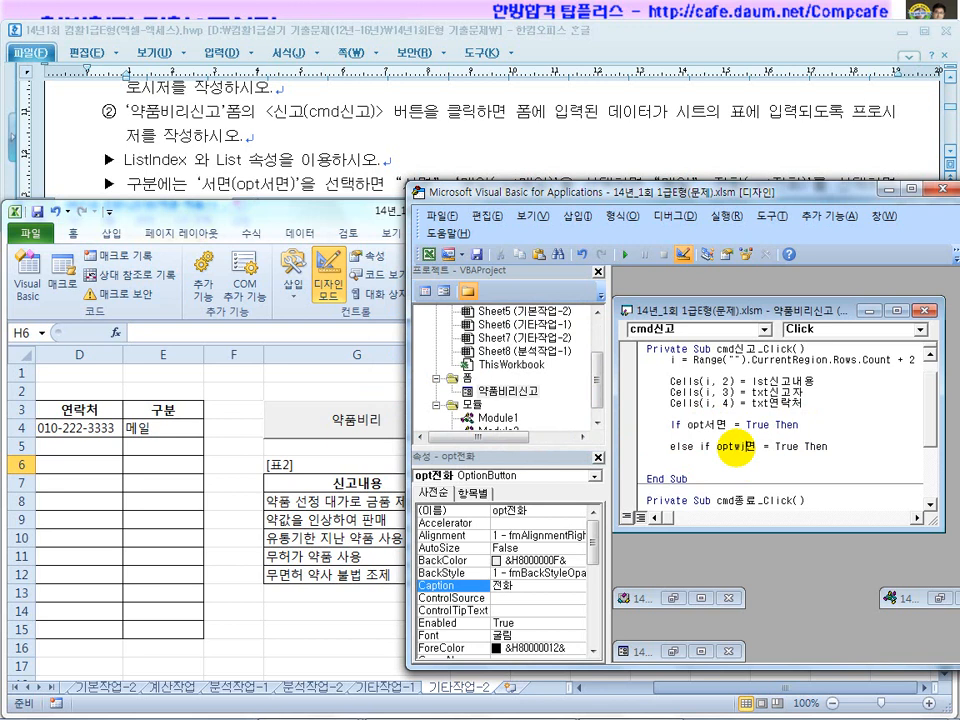
{"action": "type", "text": "wj"}
{"action": "key", "text": "BackSpace"}
{"action": "key", "text": "BackSpace"}
{"action": "key", "text": "BackSpace"}
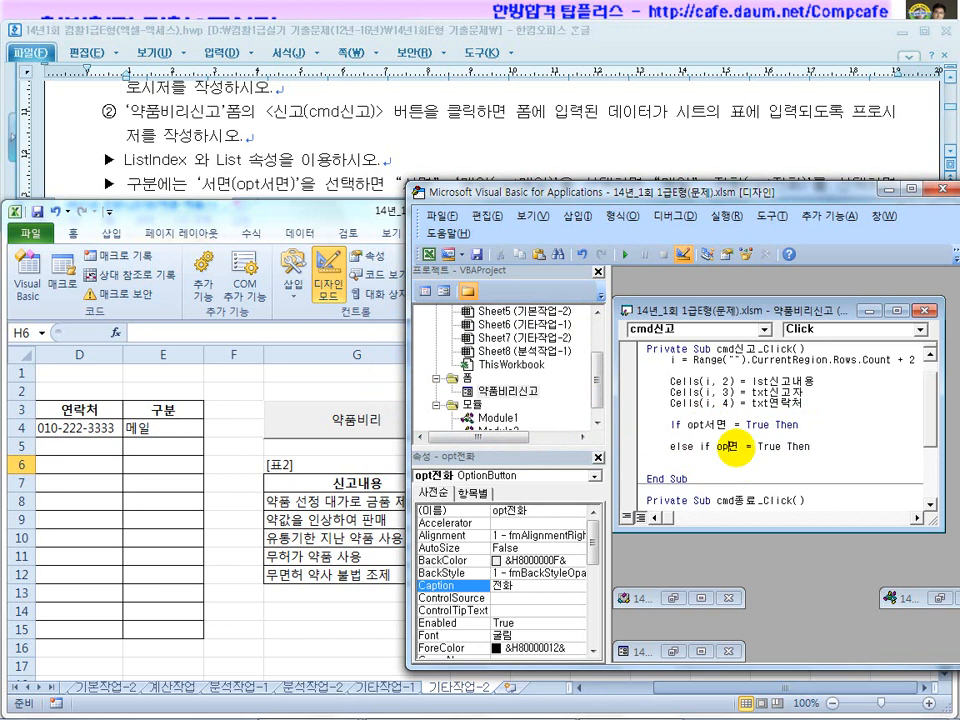
{"action": "type", "text": "t전화"}
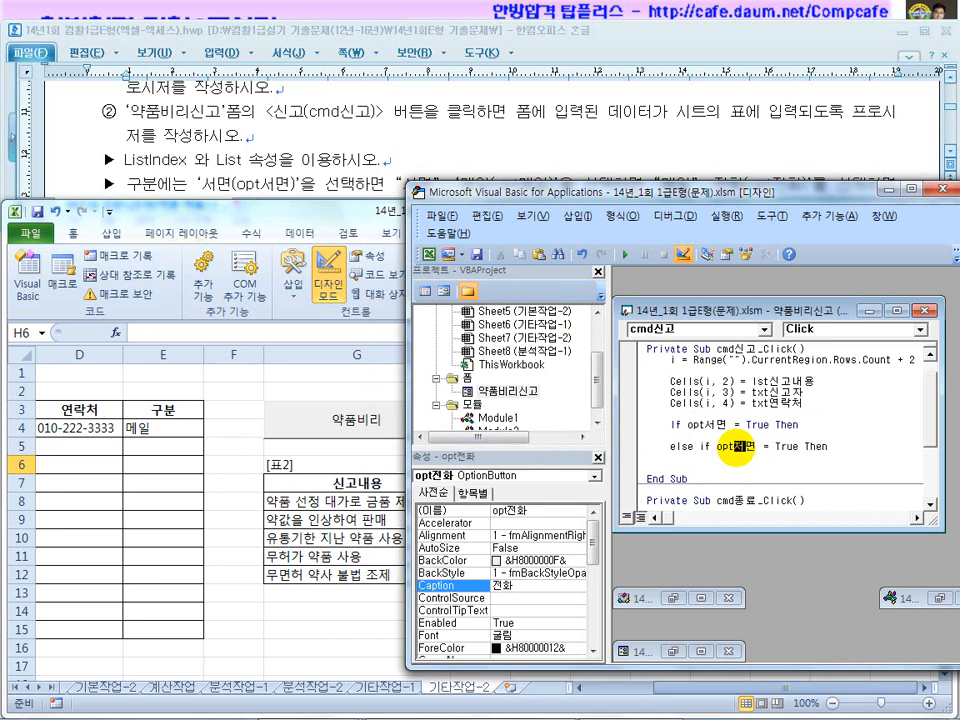
{"action": "key", "text": "End"}
{"action": "key", "text": "Return"}
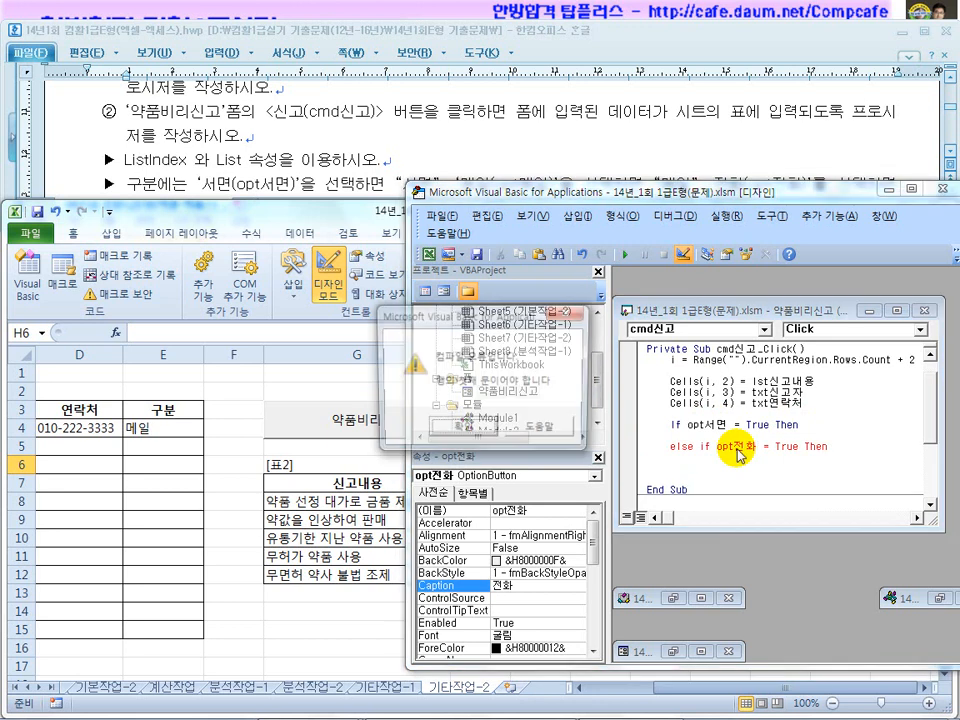
{"action": "key", "text": "Return"}
Add an Else branch and a closing End If below the else if line
{"action": "key", "text": "Return"}
{"action": "key", "text": "Return"}
{"action": "type", "text": "디"}
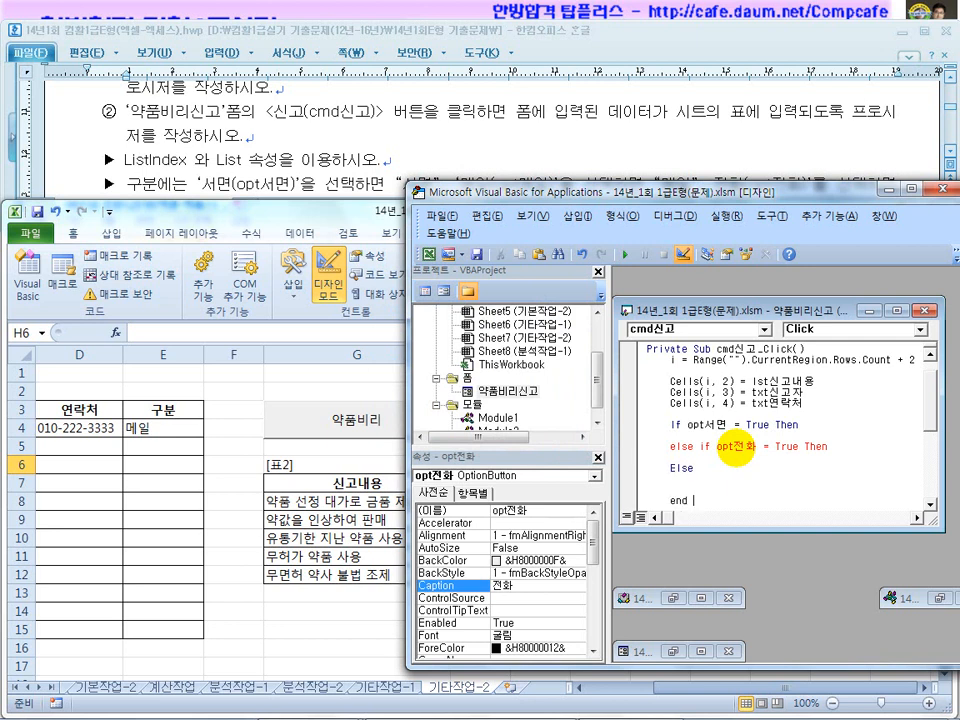
Fill the If opt서면 branch with an indented Cells(i, 4)="서면" line, reusing the cell reference from the txt연락처 line
{"action": "left_click", "coordinate": [722, 433]}
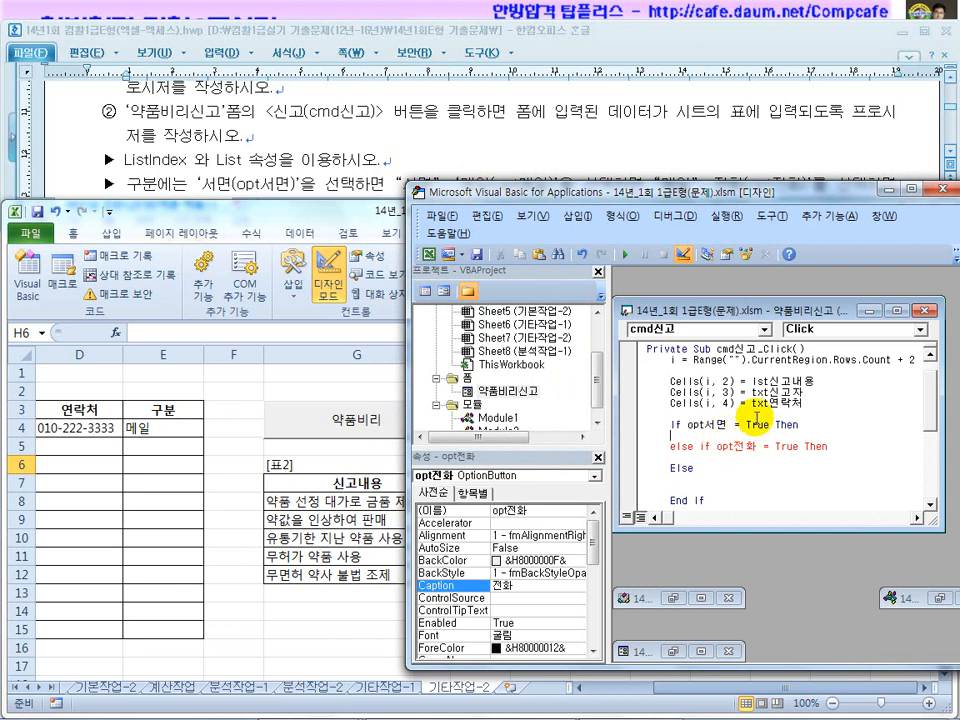
{"action": "left_click_drag", "start_coordinate": [670, 403], "coordinate": [735, 404]}
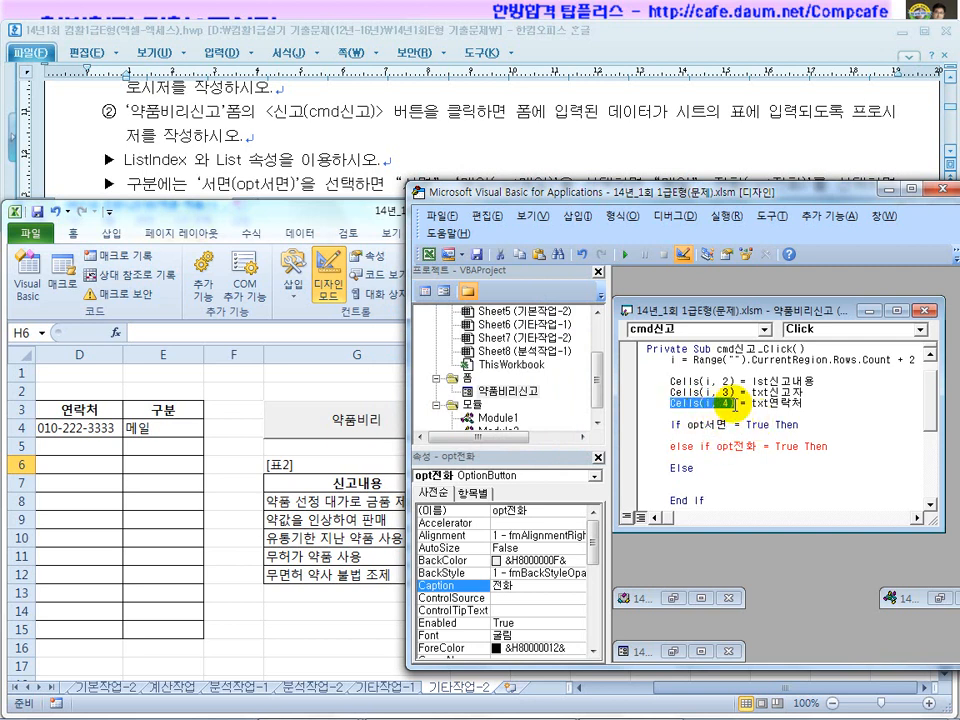
{"action": "key", "text": "ctrl+c"}
{"action": "left_click", "coordinate": [677, 435]}
{"action": "key", "text": "ctrl+v"}
{"action": "key", "text": "Tab"}
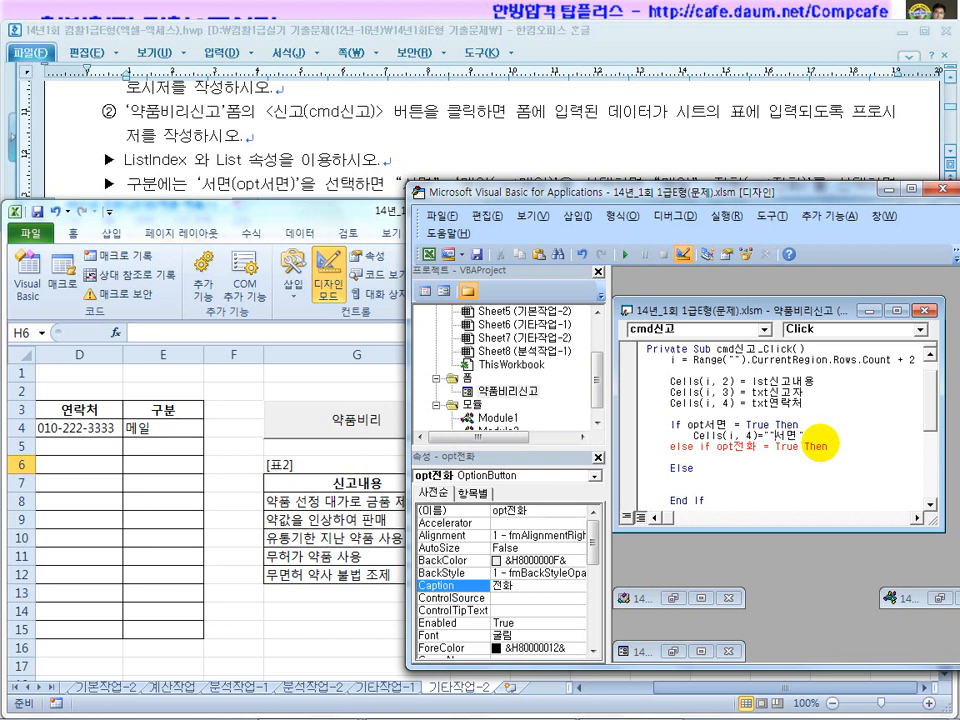
Copy the Cells(i, 4)="서면" line into the else if branch and indent it
{"action": "key", "text": "shift+Home"}
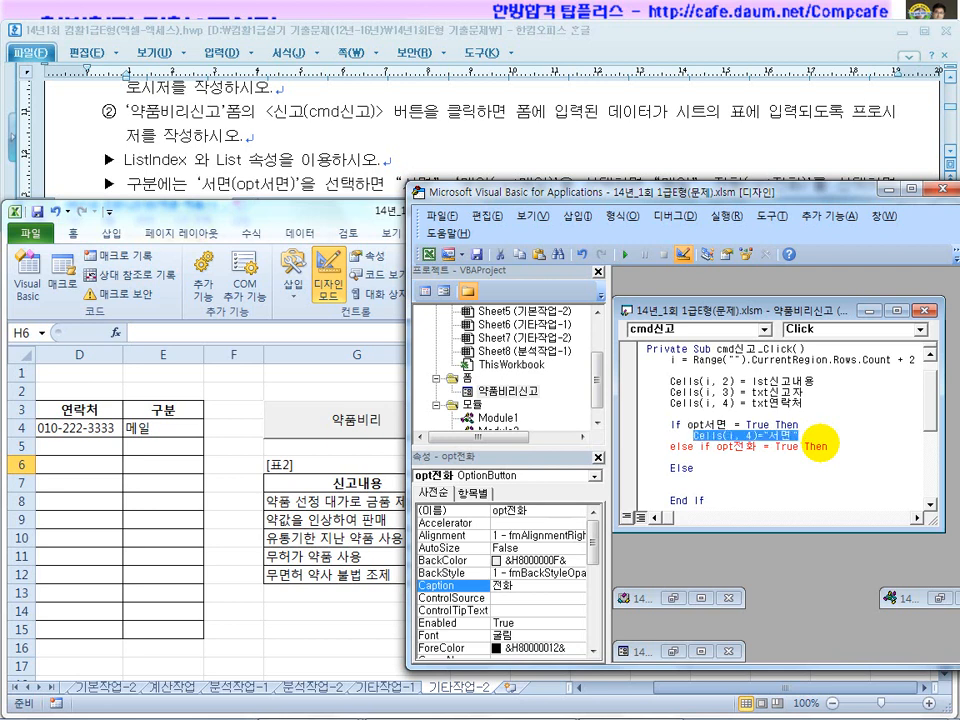
{"action": "left_click", "coordinate": [806, 445]}
{"action": "key", "text": "Return"}
{"action": "type", "text": "Cells(i, 4)=\"서면\""}
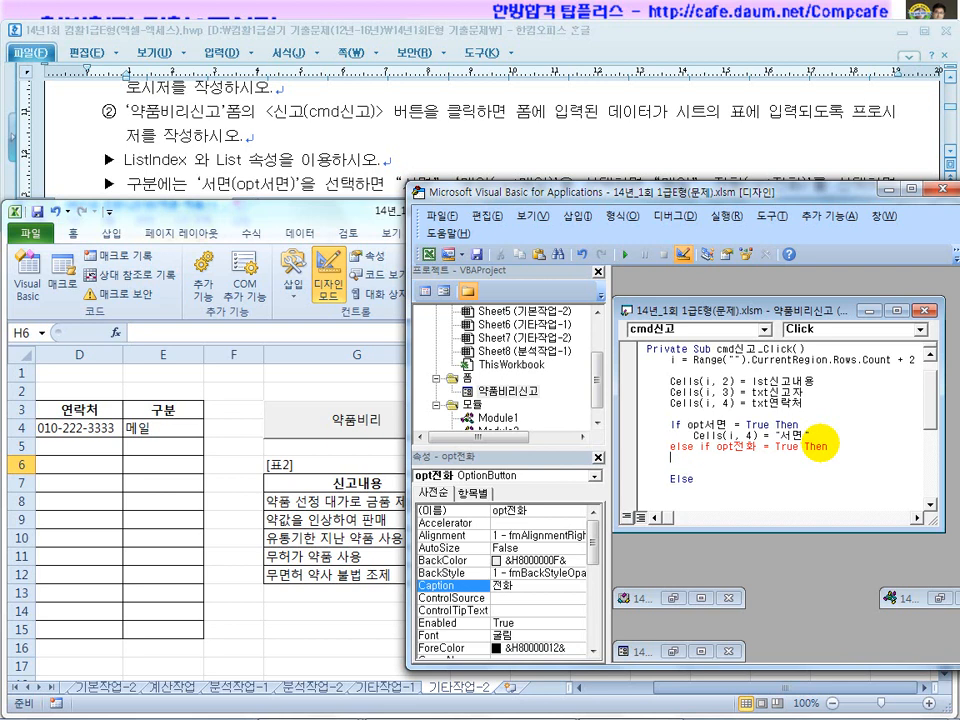
{"action": "key", "text": "Tab"}
Correct else if to ElseIf, and set the column number to 5 in both branches' Cells lines
{"action": "key", "text": "Up"}
{"action": "key", "text": "Delete"}
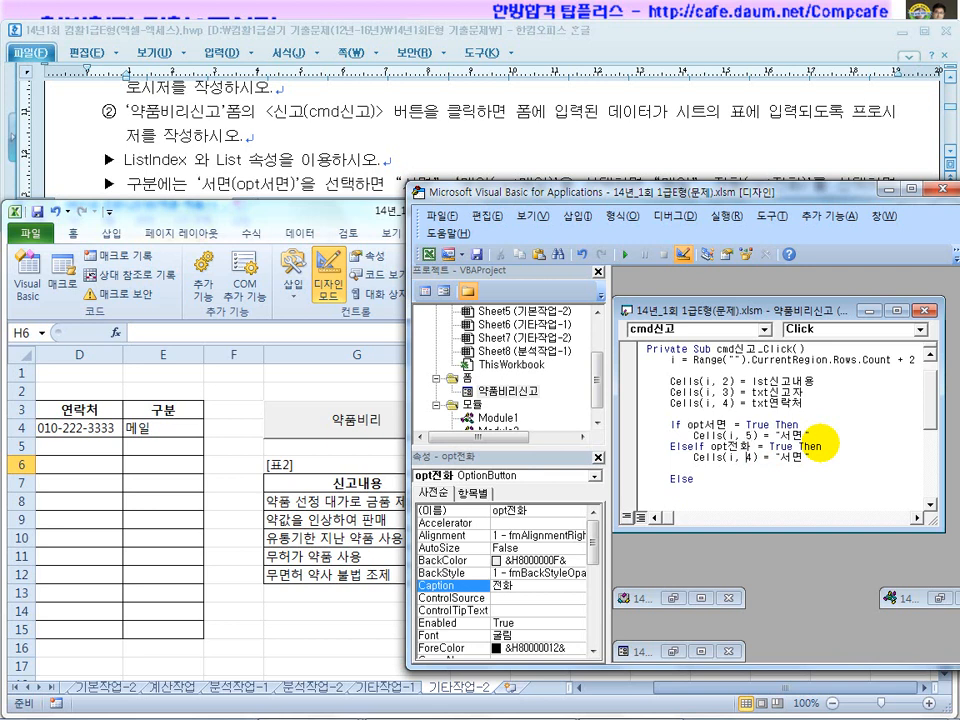
{"action": "key", "text": "BackSpace"}
{"action": "type", "text": "5"}
Change the ElseIf branch's value to "전화" and remove the blank line above Else
{"action": "key", "text": "shift+Left"}
{"action": "type", "text": "자"}
{"action": "type", "text": "화"}
{"action": "key", "text": "Return"}
{"action": "key", "text": "Delete"}
{"action": "key", "text": "Delete"}
{"action": "key", "text": "Delete"}
{"action": "key", "text": "Delete"}
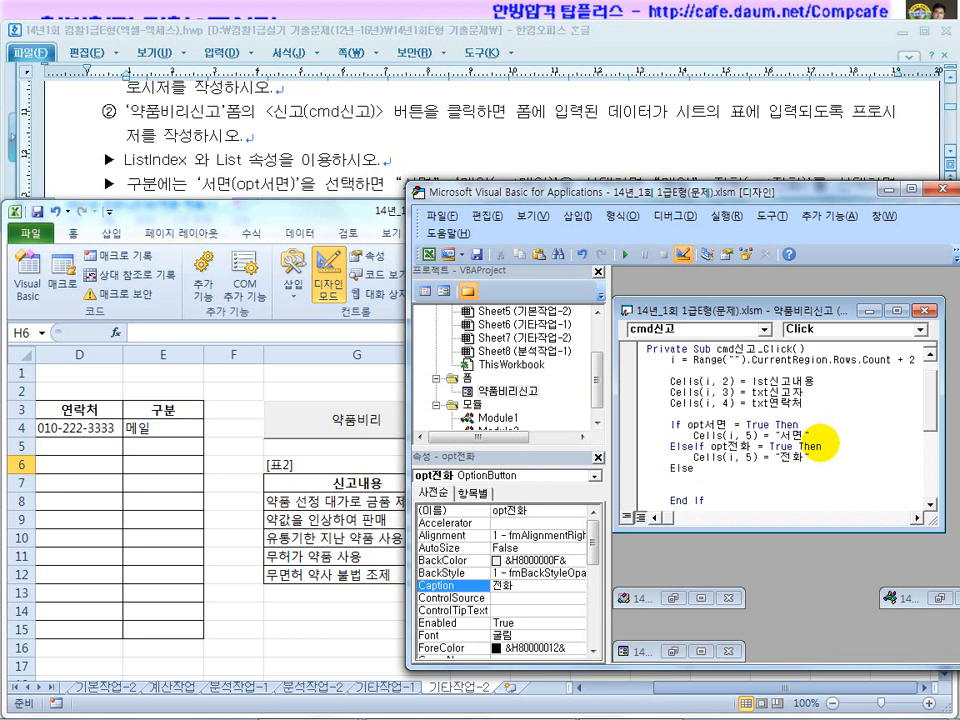
Paste the "서면" assignment as an indented line in the Else branch and set its column number to 5
{"action": "key", "text": "Return"}
{"action": "type", "text": "Cells(i, 4)=\"서면\""}
{"action": "key", "text": "Tab"}
{"action": "left_click", "coordinate": [753, 480]}
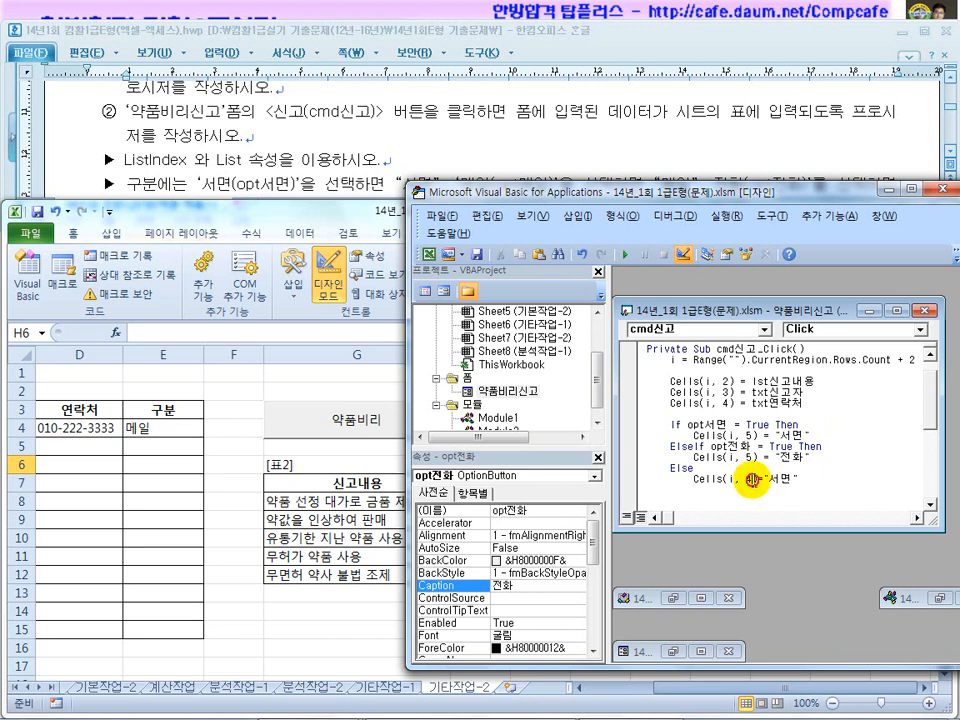
{"action": "key", "text": "BackSpace"}
{"action": "type", "text": "5"}
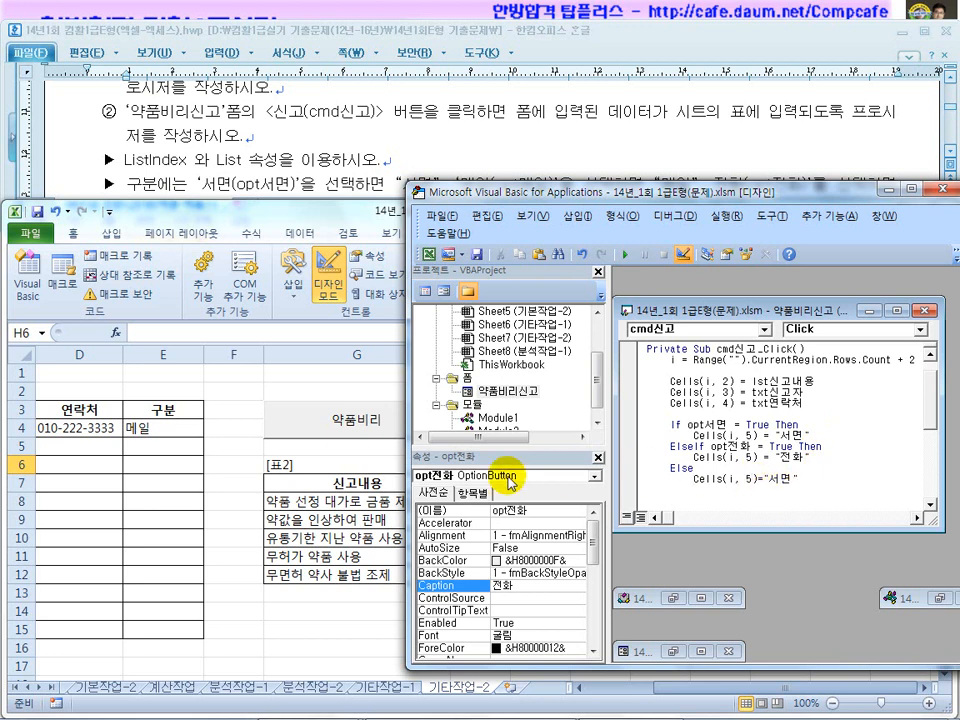
Change the Else branch's value to "메일" above End If, and return to the 기타작업-2 worksheet
{"action": "left_click", "coordinate": [794, 481]}
{"action": "key", "text": "BackSpace"}
{"action": "key", "text": "BackSpace"}
{"action": "type", "text": "a"}
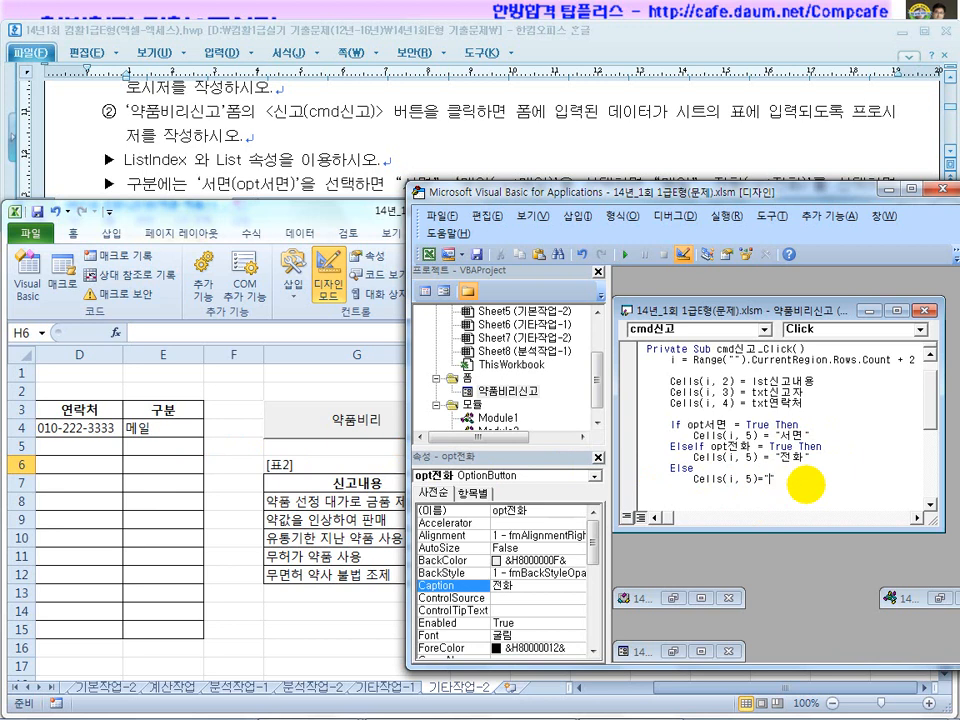
{"action": "type", "text": "일"}
{"action": "key", "text": "Return"}
{"action": "key", "text": "Return"}
{"action": "type", "text": "End If"}
{"action": "left_click", "coordinate": [930, 190]}
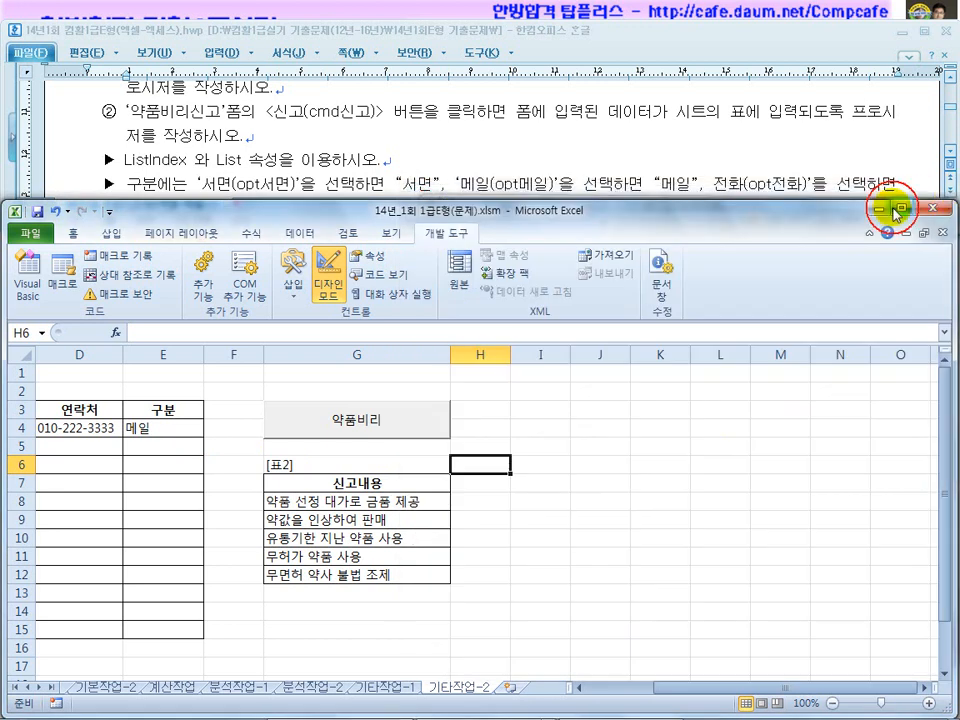
Turn off design mode, open the 약품비리신고 form from the sheet's button, and select "약품 선정 대가로 금품 제공" as its 신고내용
{"action": "left_click", "coordinate": [328, 277]}
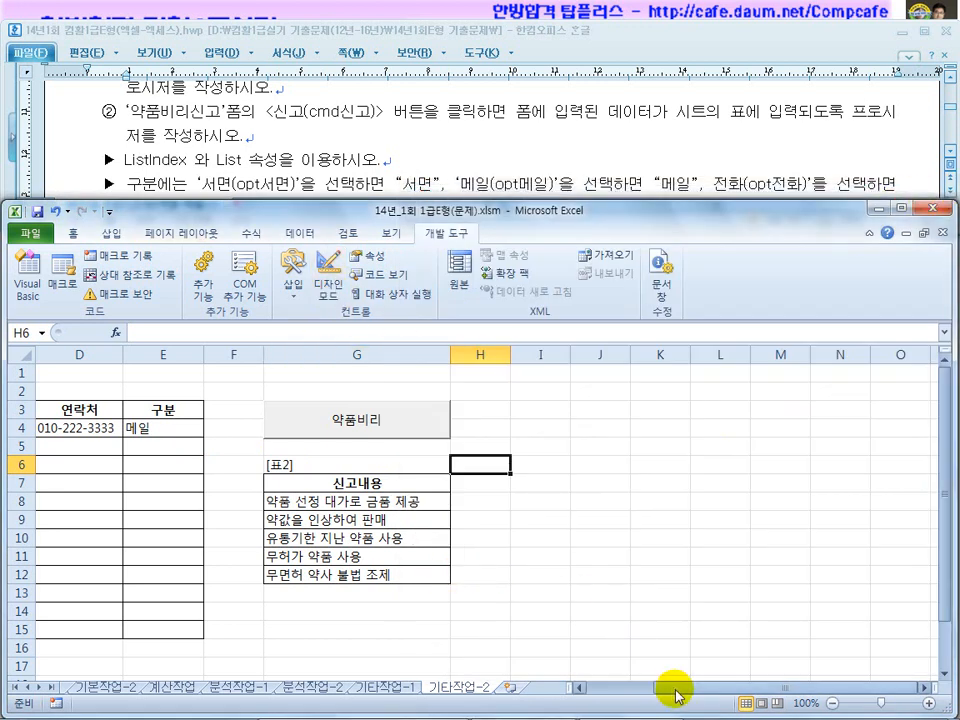
{"action": "left_click_drag", "start_coordinate": [673, 693], "coordinate": [538, 681]}
{"action": "left_click", "coordinate": [609, 450]}
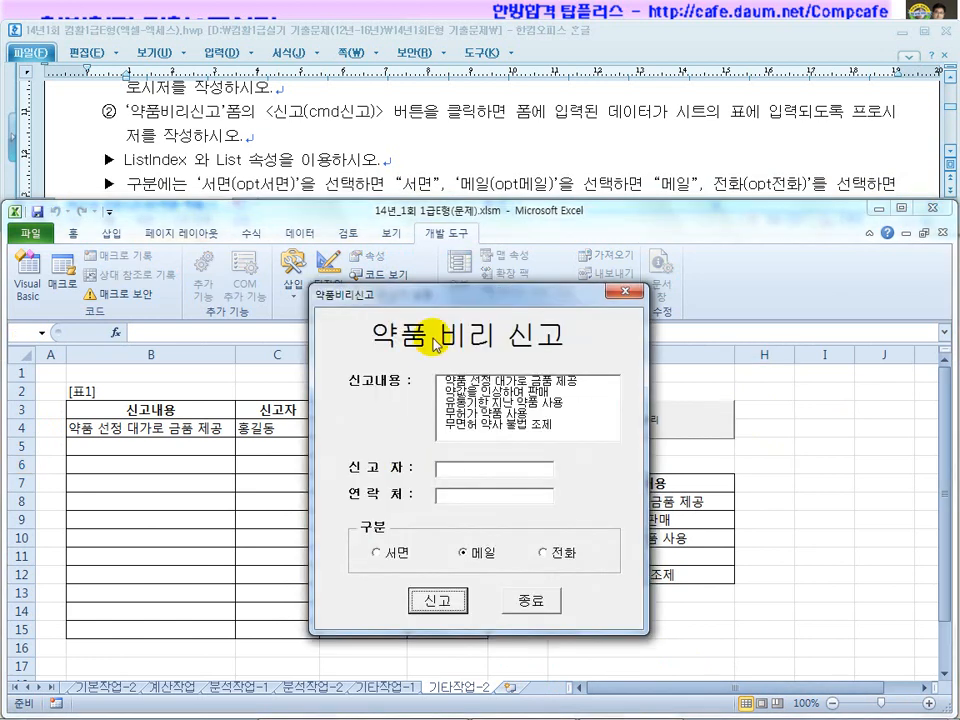
{"action": "left_click", "coordinate": [450, 381]}
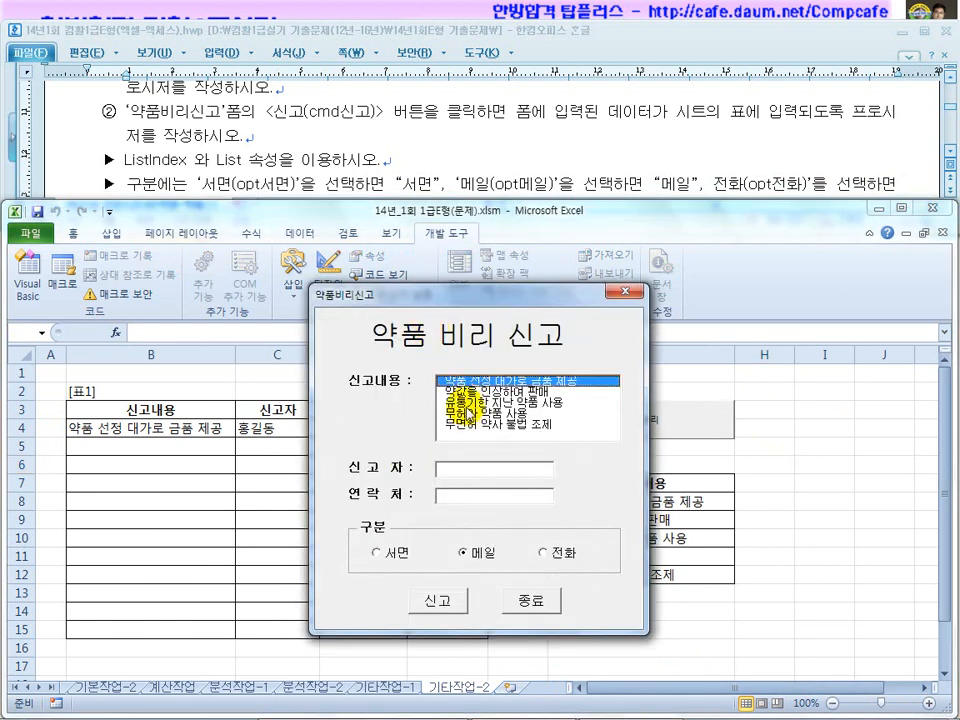
{"action": "left_click_drag", "start_coordinate": [463, 297], "coordinate": [265, 471]}
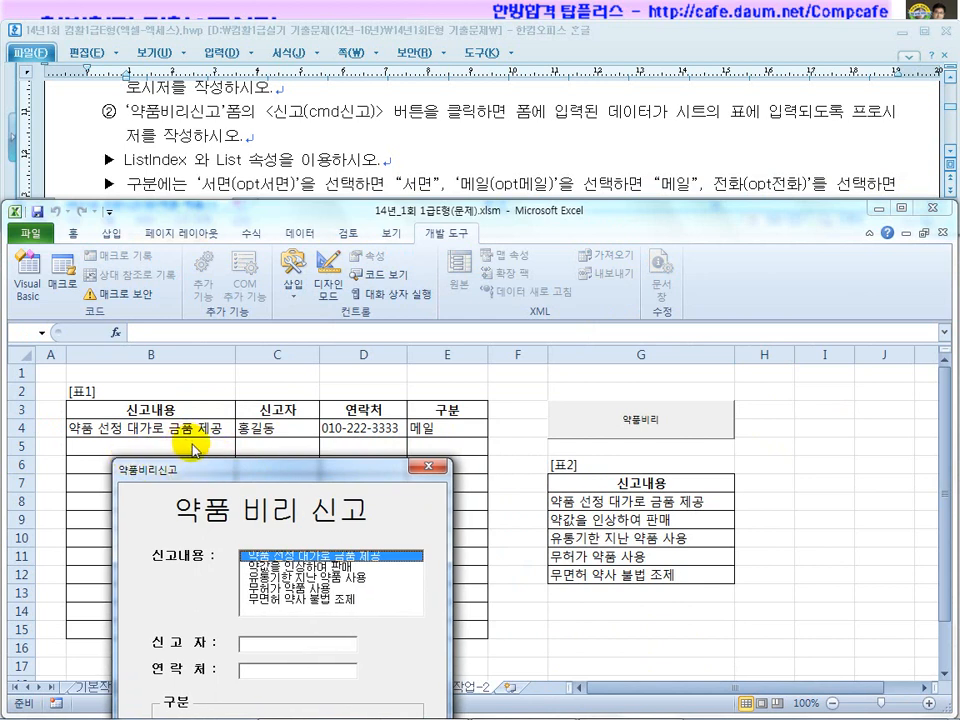
Try to submit the report after entering the reporter's name and contact number and choosing 서면 as the 구분
{"action": "left_click", "coordinate": [257, 643]}
{"action": "type", "text": "gl"}
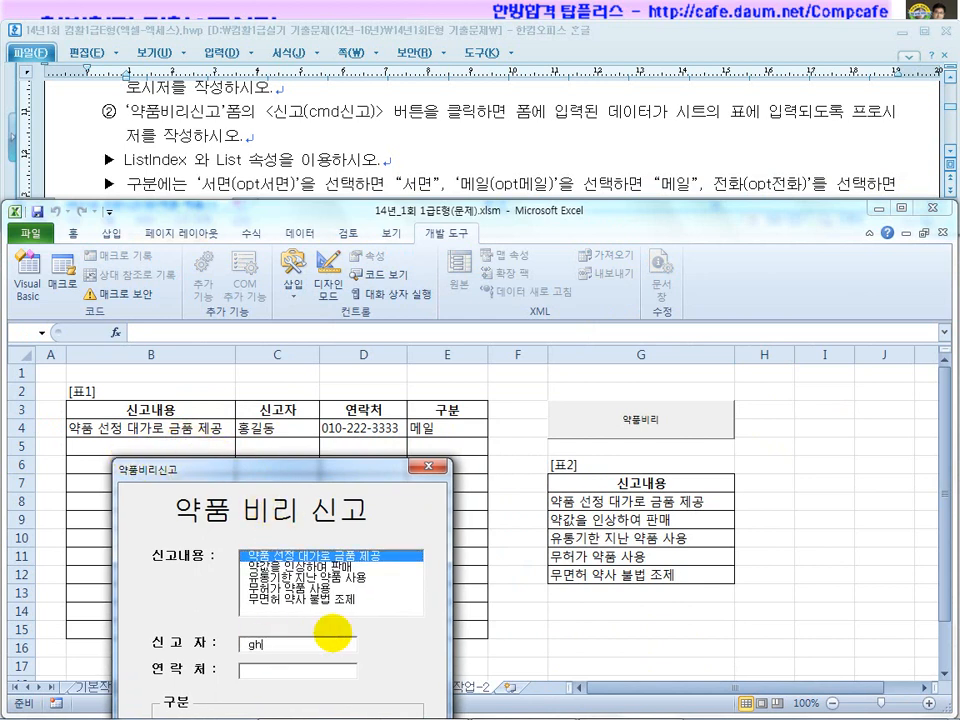
{"action": "type", "text": "drlfehd"}
{"action": "left_click", "coordinate": [273, 671]}
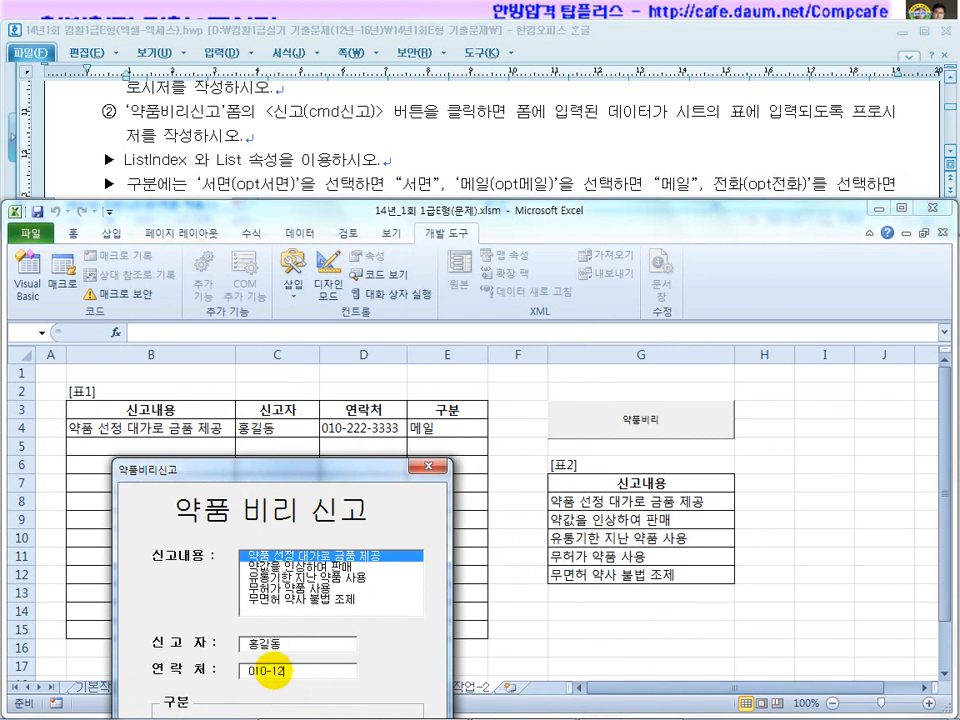
{"action": "type", "text": "010-2"}
{"action": "left_click_drag", "start_coordinate": [308, 470], "coordinate": [627, 220]}
{"action": "left_click", "coordinate": [499, 467]}
{"action": "left_click", "coordinate": [561, 517]}
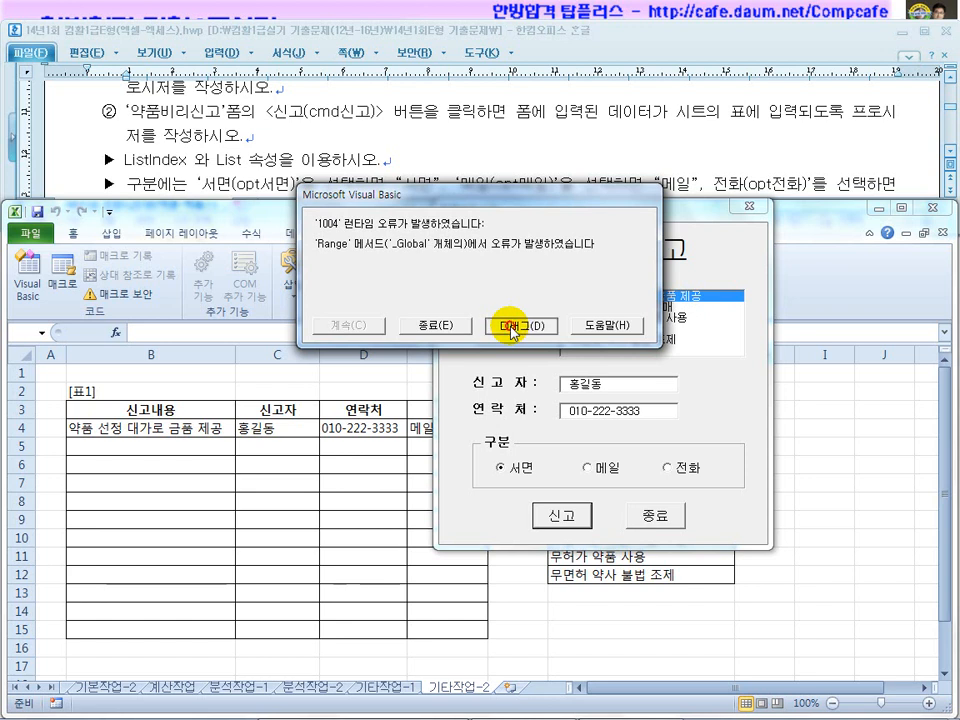
Debug the cmd신고 procedure by setting its empty Range reference to "b3", and end the halted run by closing the code editor
{"action": "left_click", "coordinate": [514, 326]}
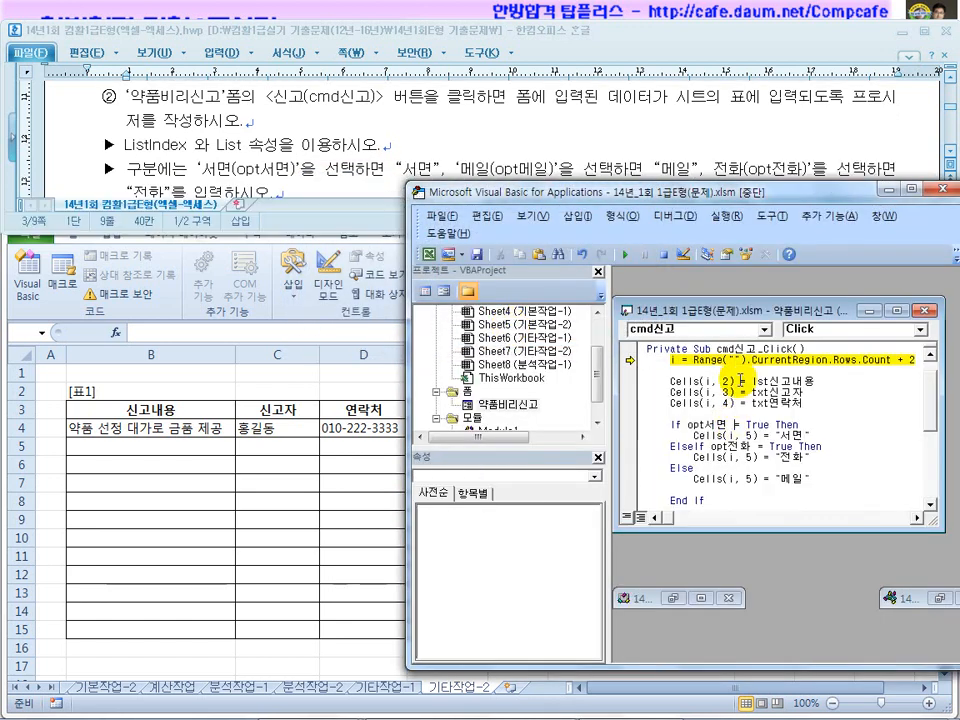
{"action": "left_click", "coordinate": [733, 361]}
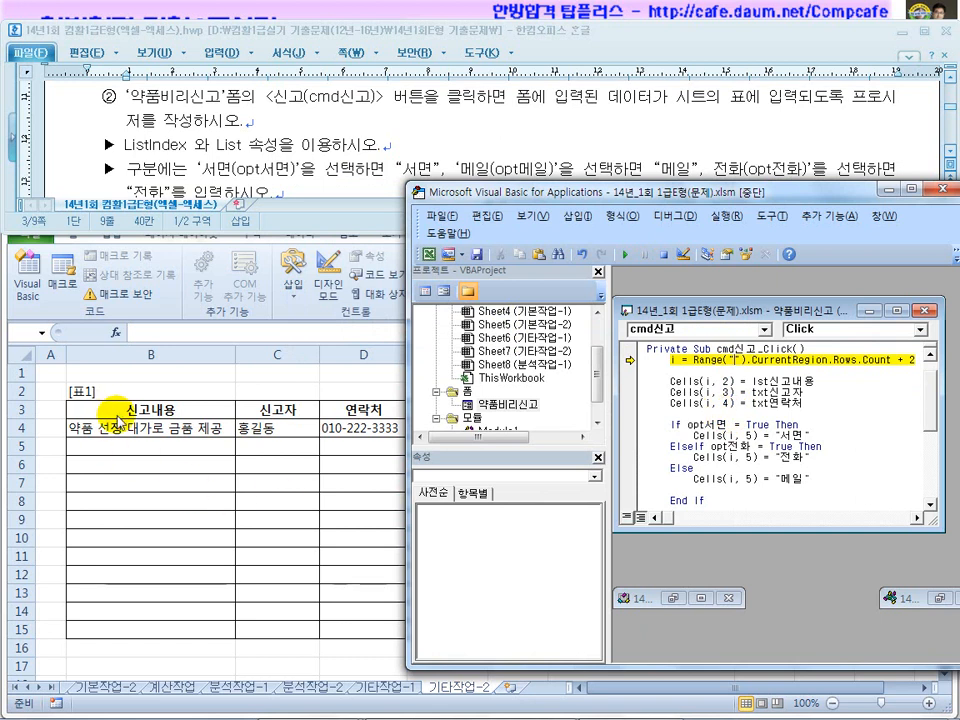
{"action": "type", "text": "b3"}
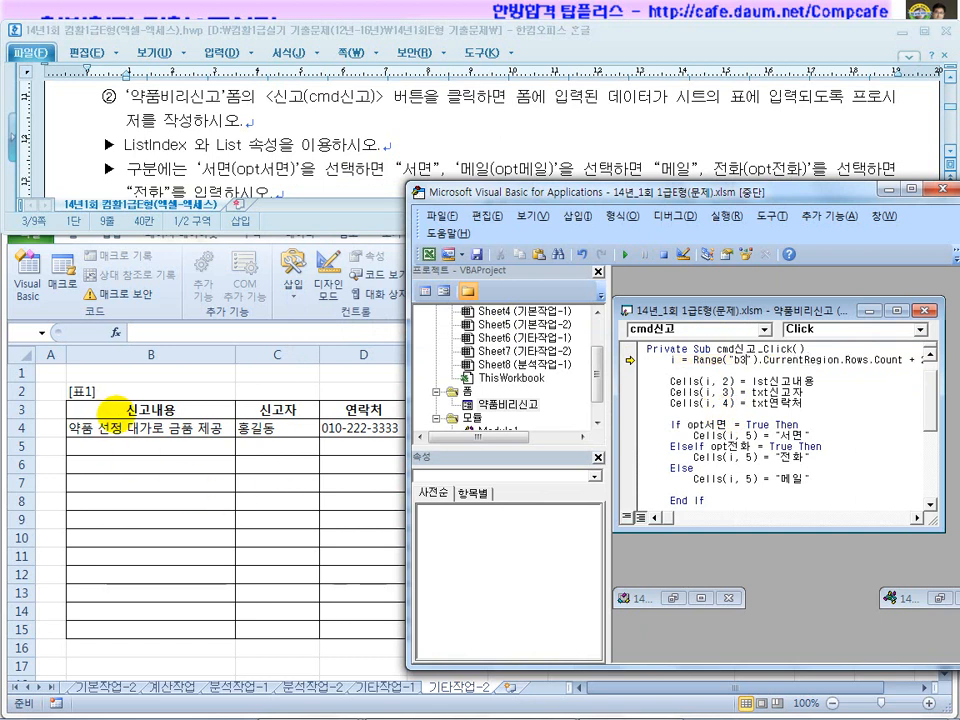
{"action": "left_click", "coordinate": [671, 441]}
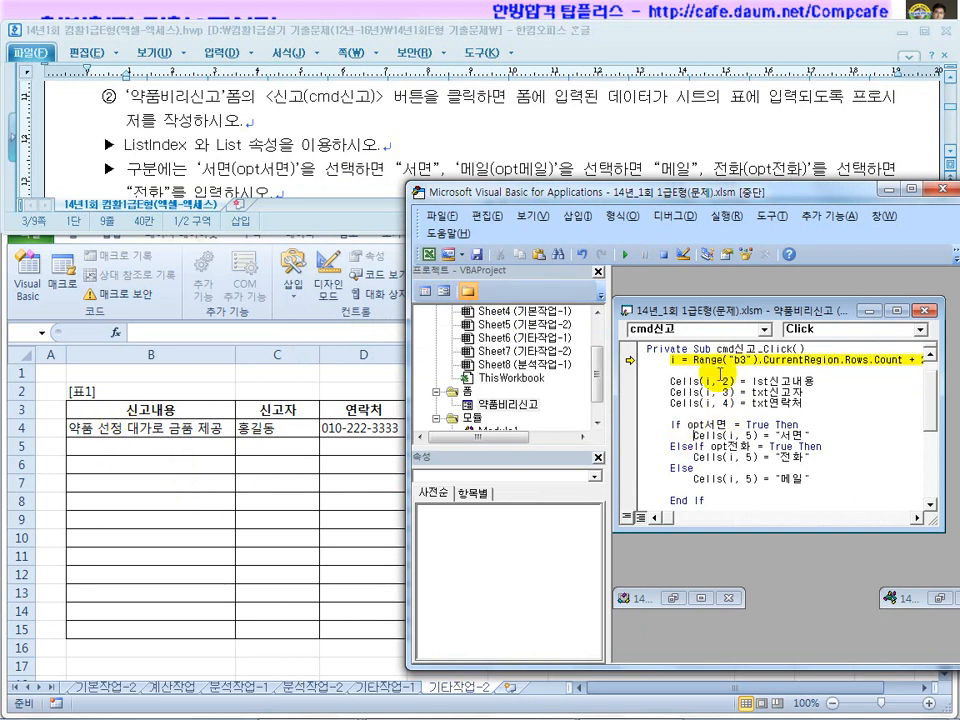
{"action": "left_click", "coordinate": [933, 192]}
{"action": "left_click", "coordinate": [394, 424]}
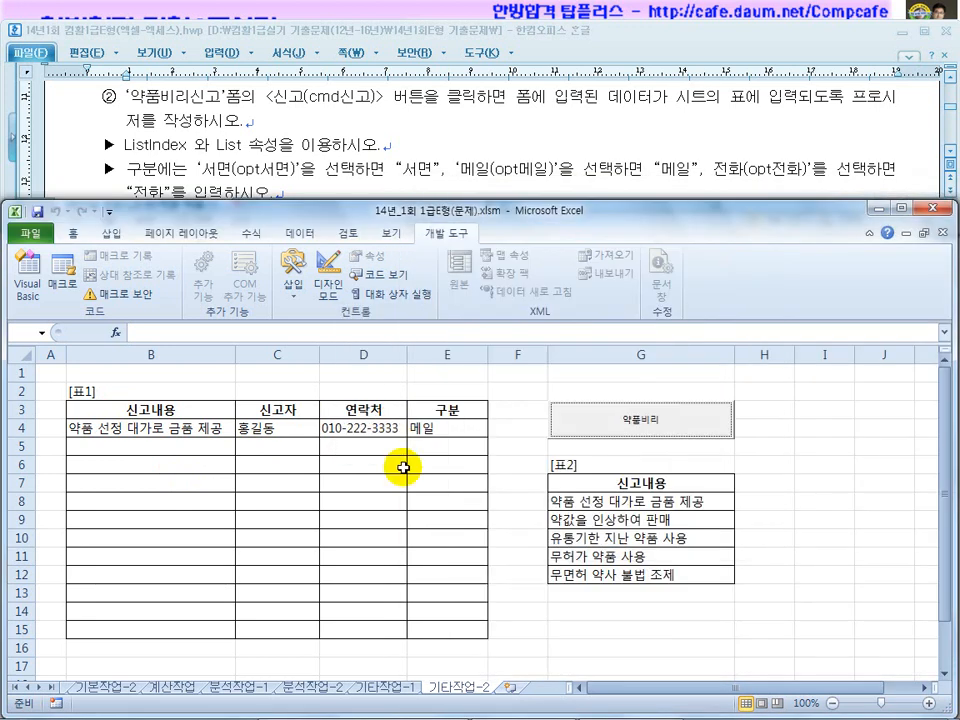
Reopen the 약품비리신고 form, select "약품 선정 대가로 금품 제공", and enter the reporter's name in Korean
{"action": "left_click", "coordinate": [630, 421]}
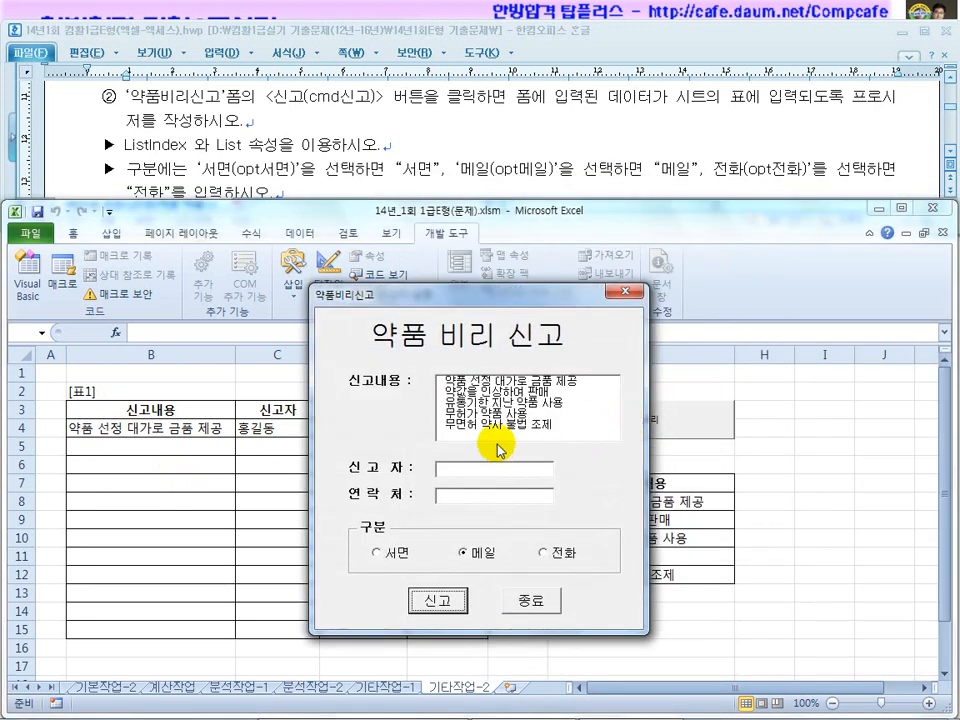
{"action": "left_click", "coordinate": [483, 378]}
{"action": "left_click", "coordinate": [472, 472]}
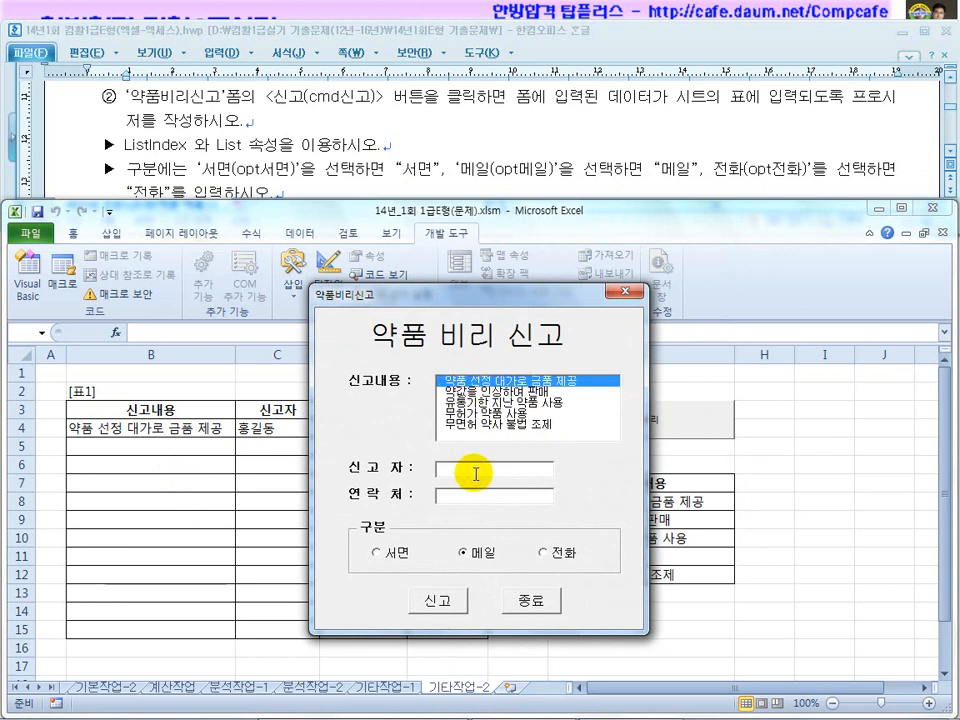
{"action": "type", "text": "ghdrl"}
{"action": "key", "text": "BackSpace"}
{"action": "key", "text": "BackSpace"}
{"action": "key", "text": "BackSpace"}
{"action": "key", "text": "BackSpace"}
{"action": "key", "text": "BackSpace"}
{"action": "key", "text": "Hangul"}
{"action": "type", "text": "ghdrlfe"}
Enter the contact number, choose 전화 as the 구분, submit the report, and move the form clear of 표1
{"action": "left_click", "coordinate": [467, 497]}
{"action": "type", "text": "a"}
{"action": "type", "text": "p123-"}
{"action": "type", "text": "1234"}
{"action": "left_click", "coordinate": [377, 552]}
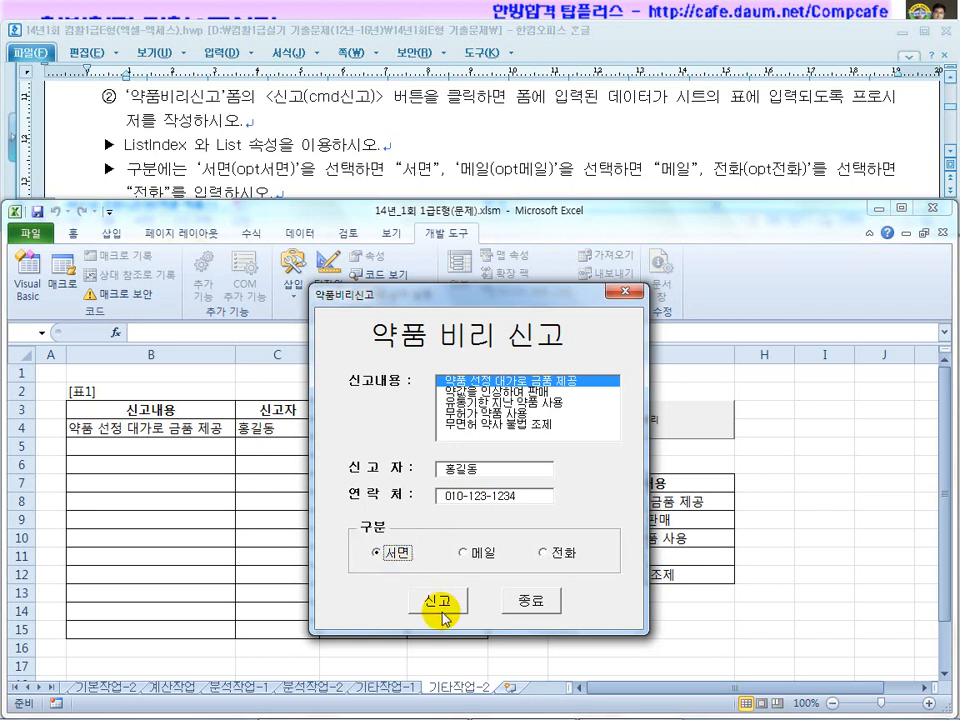
{"action": "left_click", "coordinate": [548, 552]}
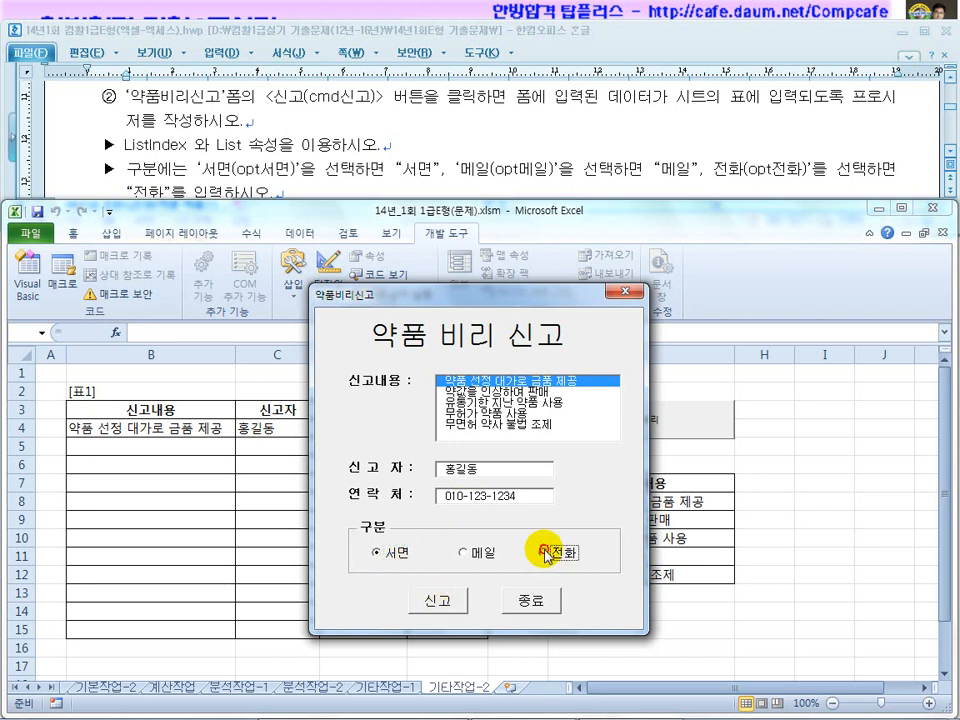
{"action": "left_click", "coordinate": [436, 601]}
{"action": "left_click_drag", "start_coordinate": [406, 295], "coordinate": [612, 282]}
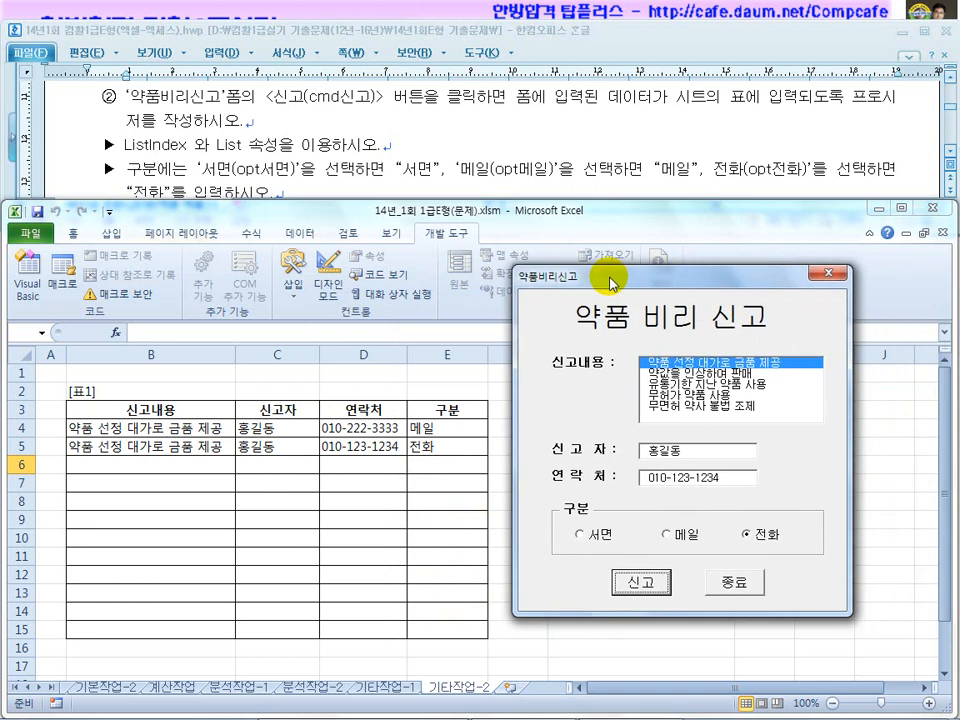
Highlight the exam document's instruction about using the ListIndex and List properties
{"action": "left_click", "coordinate": [129, 140]}
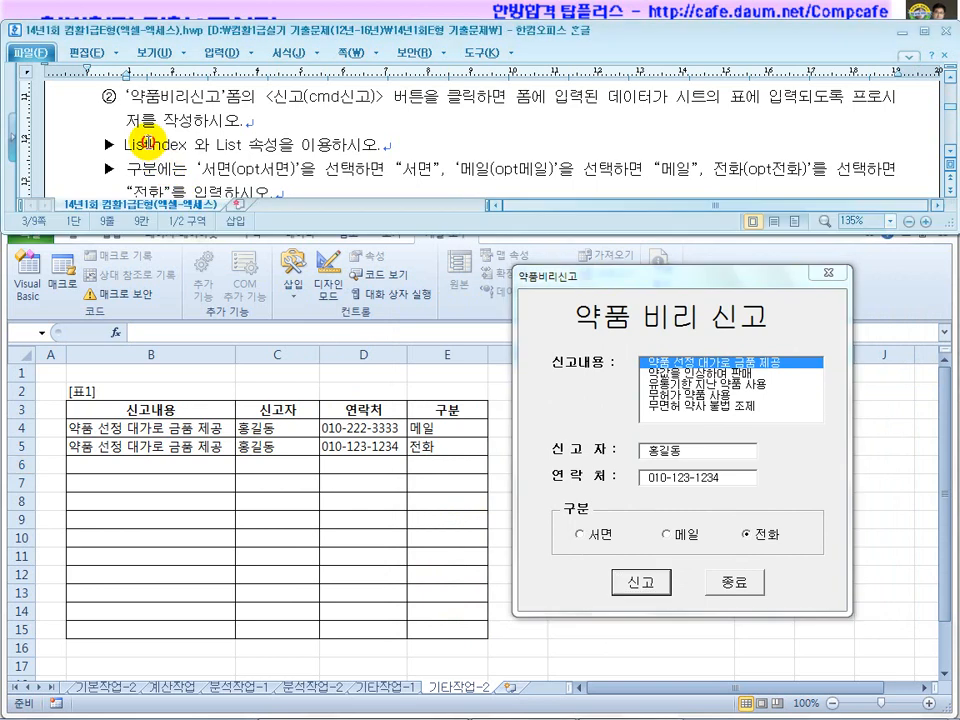
{"action": "left_click_drag", "start_coordinate": [149, 145], "coordinate": [280, 148]}
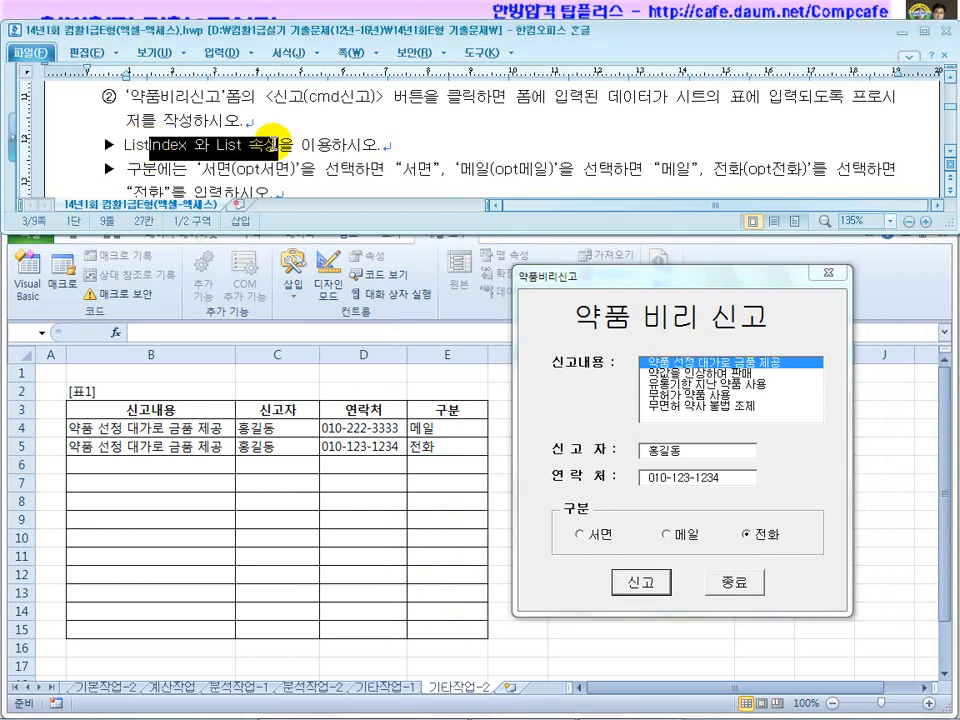
{"action": "left_click_drag", "start_coordinate": [332, 145], "coordinate": [160, 154]}
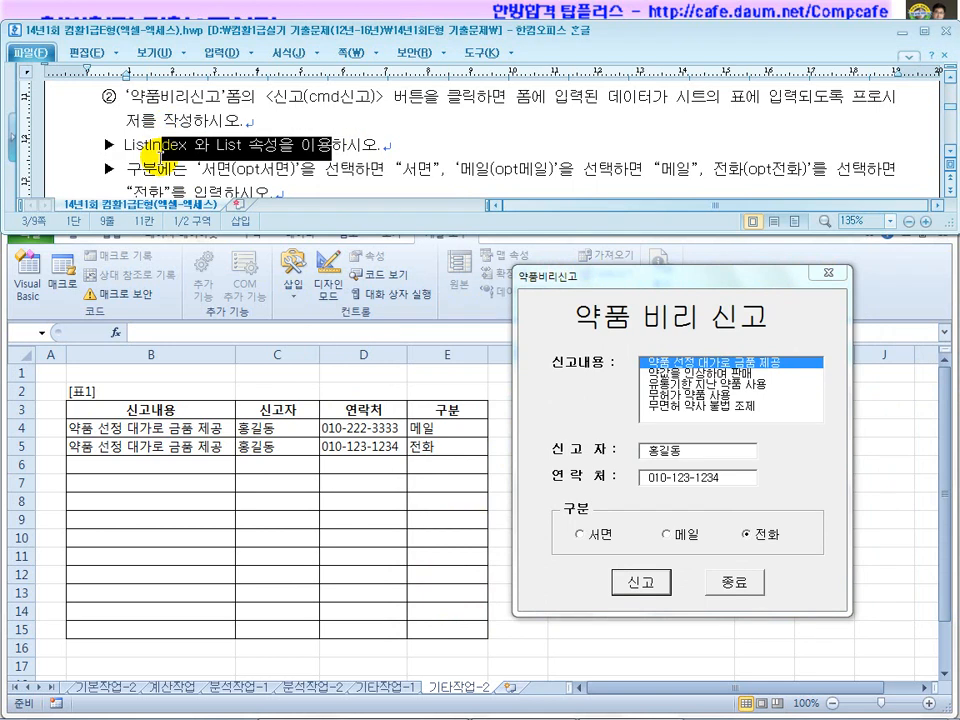
Exit the form, turn on design mode, and open the 약품비리 button's code
{"action": "left_click", "coordinate": [726, 583]}
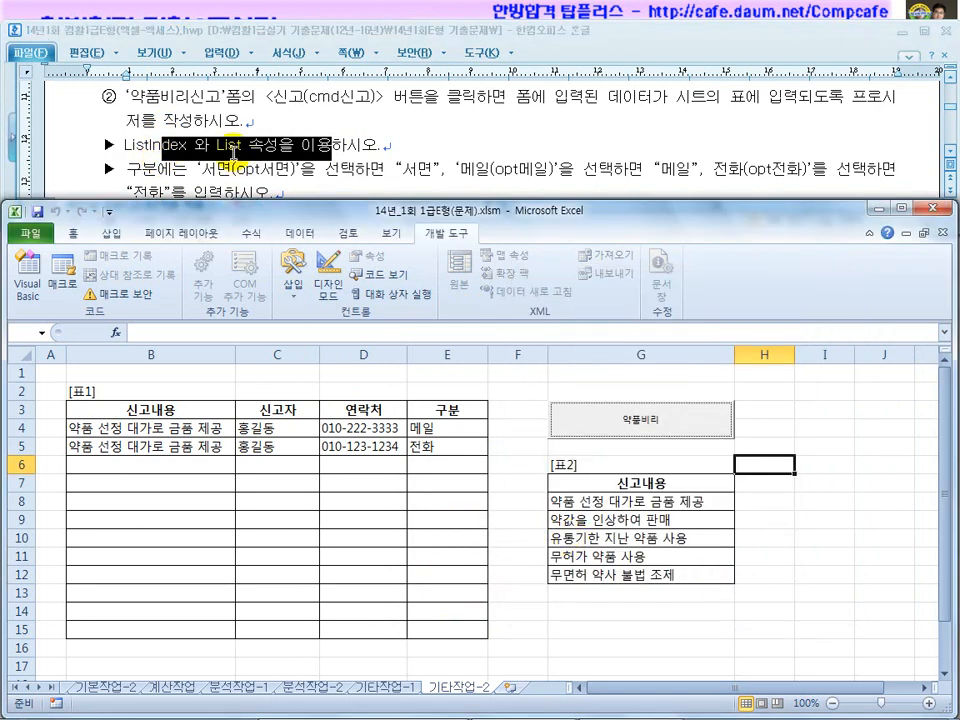
{"action": "left_click", "coordinate": [329, 272]}
{"action": "double_click", "coordinate": [611, 421]}
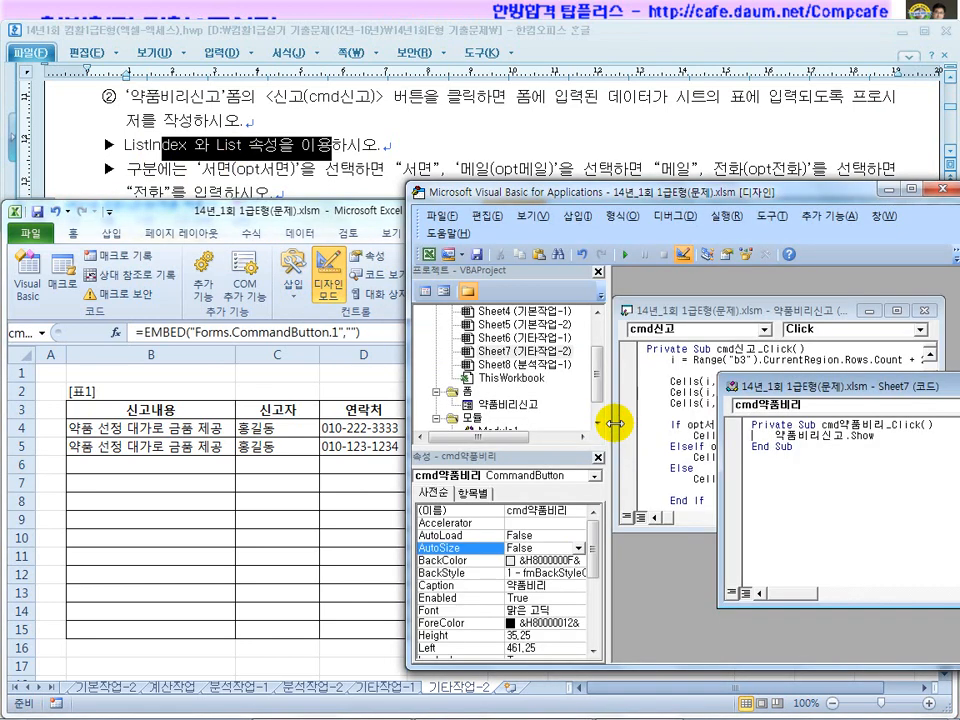
Move the code editor clear of the sheet's 약품비리 button, and switch to the PowerPoint solution slides
{"action": "left_click_drag", "start_coordinate": [622, 191], "coordinate": [247, 208]}
{"action": "mouse_move", "coordinate": [435, 710]}
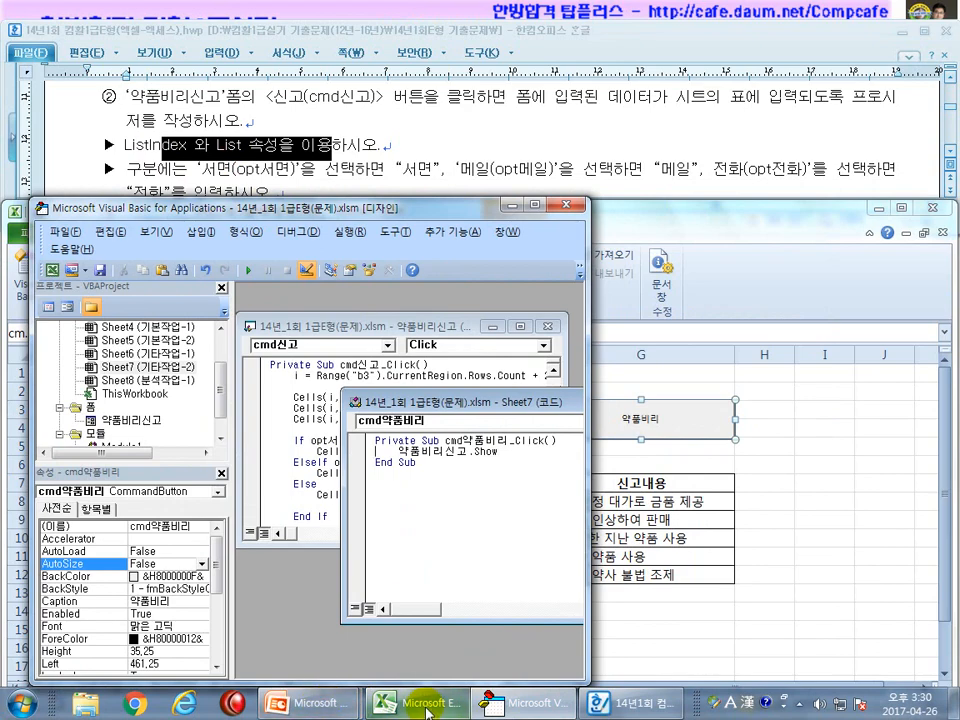
{"action": "mouse_move", "coordinate": [310, 700]}
{"action": "left_click", "coordinate": [437, 585]}
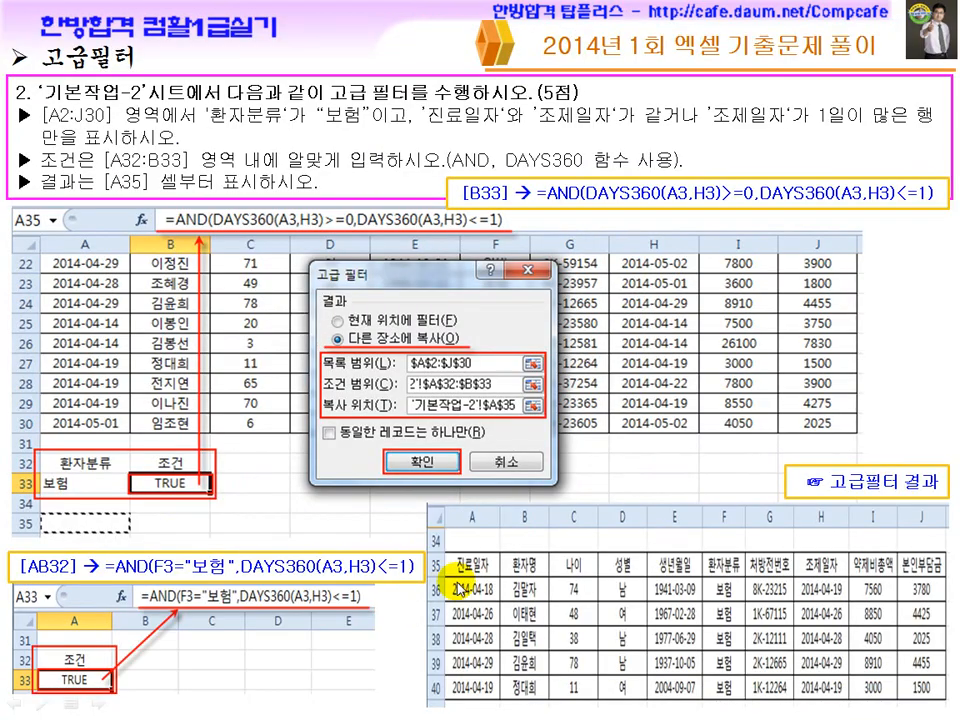